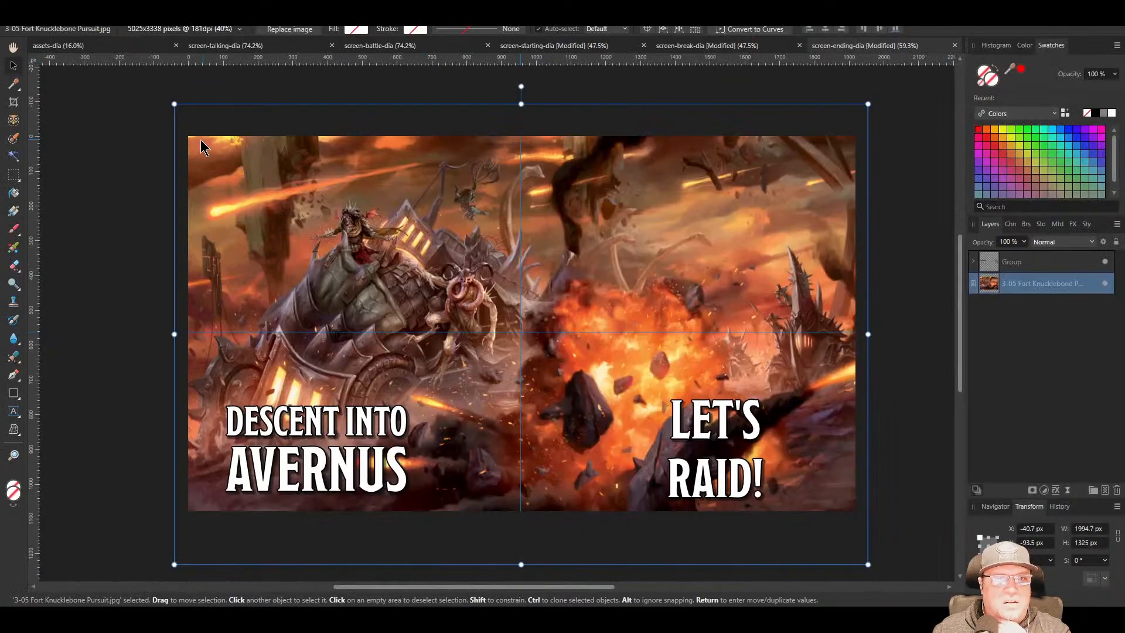
Close the screen-ending-dia, screen-break-dia and screen-starting-dia documents, saving the changes to each
click(955, 46)
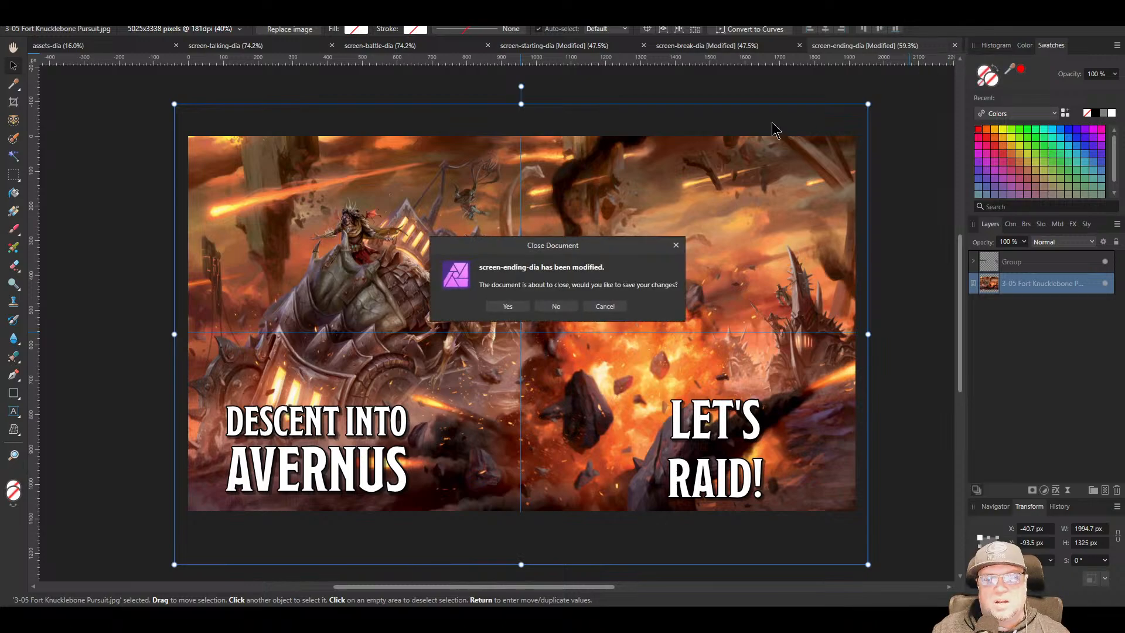
click(506, 307)
click(804, 48)
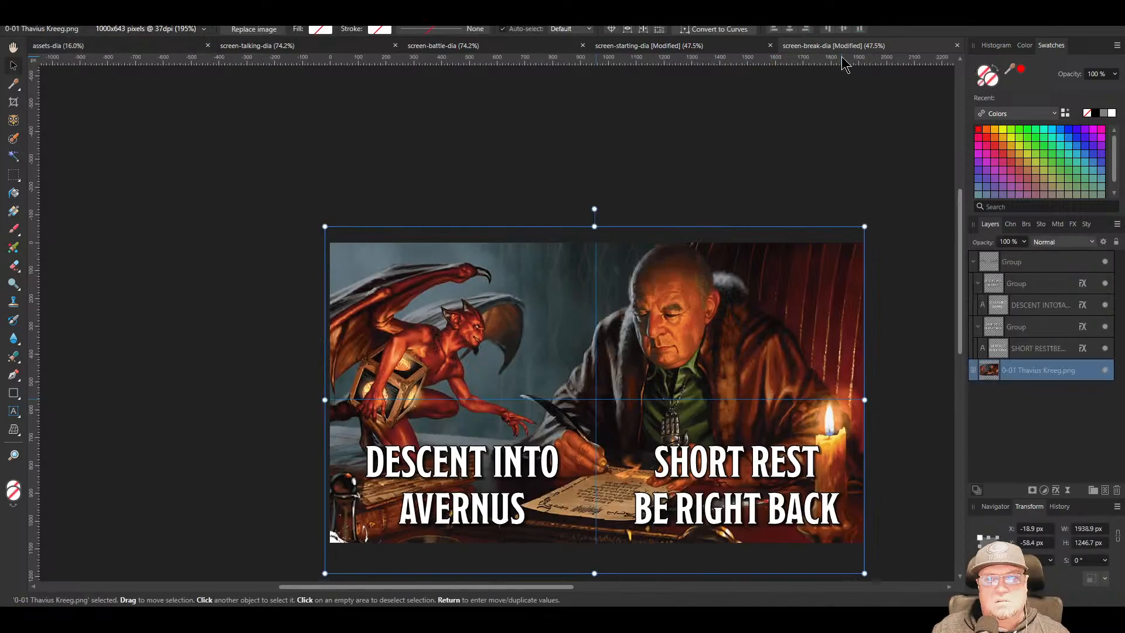
click(955, 46)
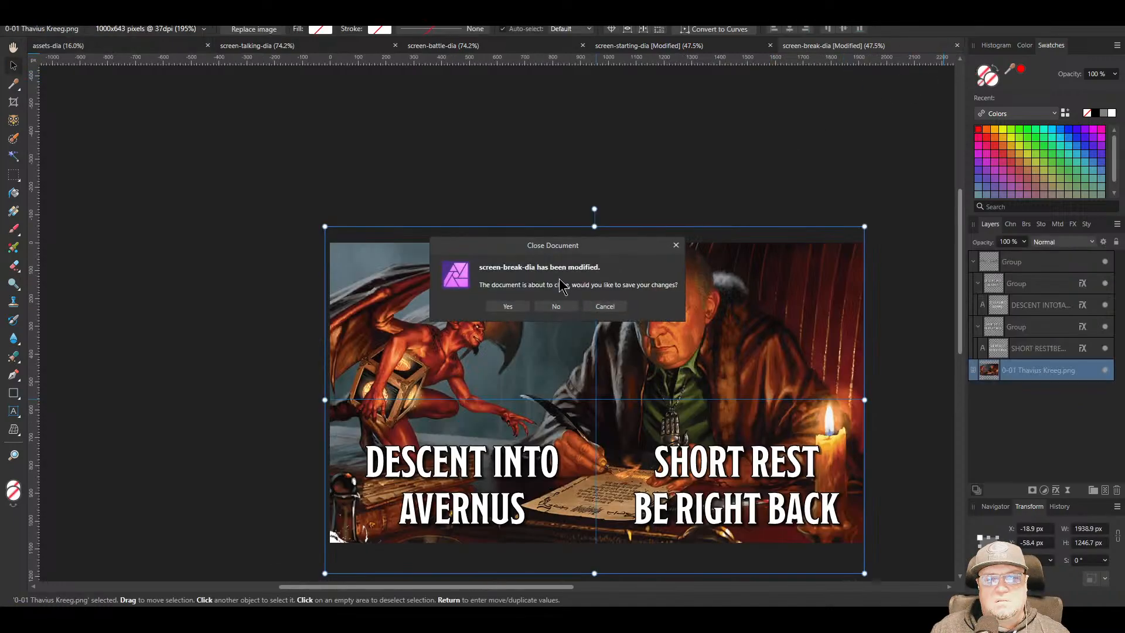
click(507, 308)
click(797, 46)
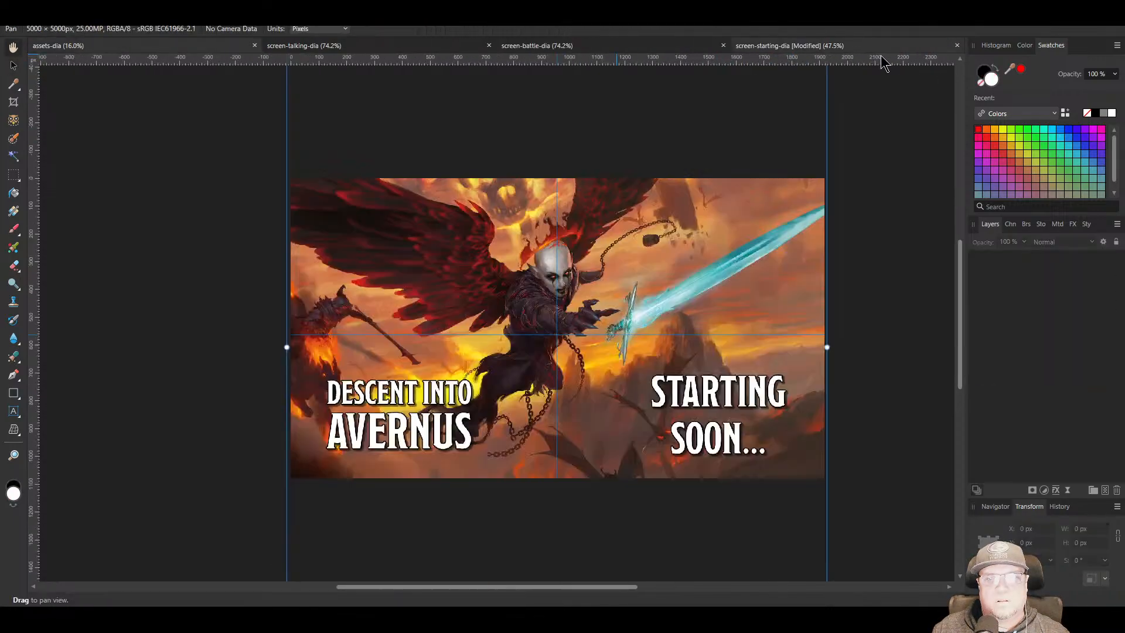
click(956, 47)
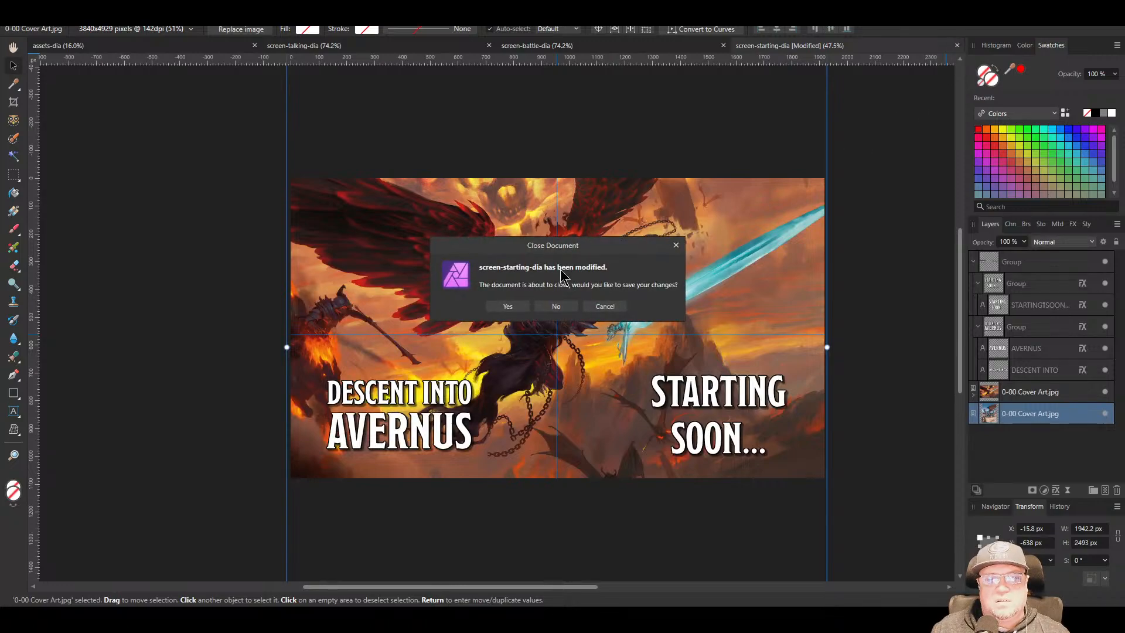
click(507, 307)
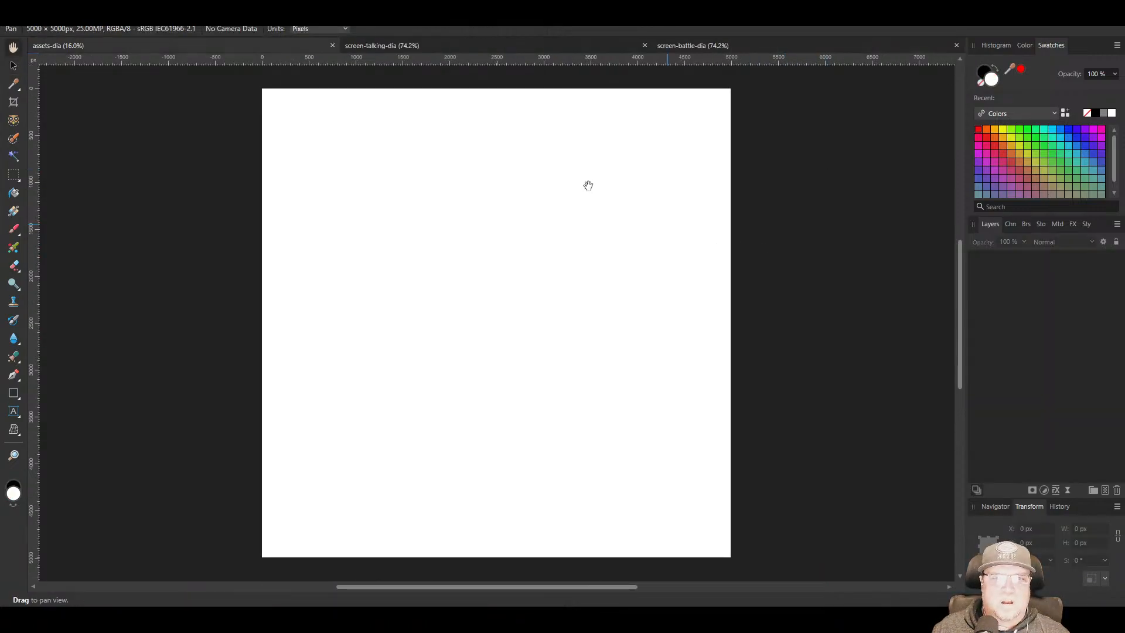
Compare the window layouts of the screen-talking-dia and screen-battle-dia documents, finishing on screen-battle-dia
click(420, 49)
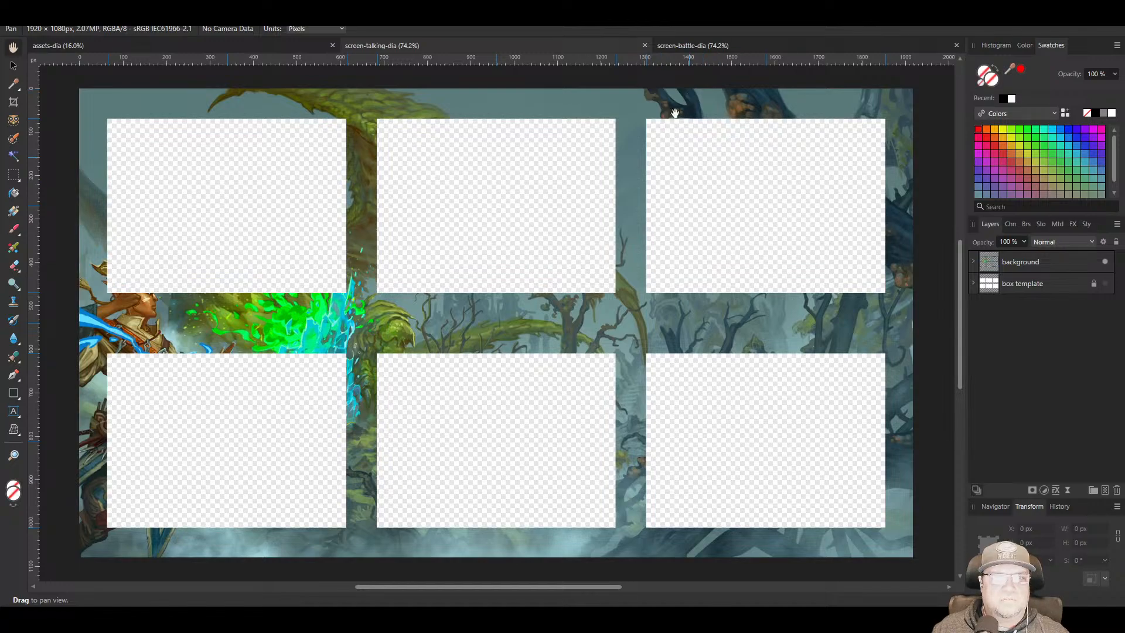
click(666, 51)
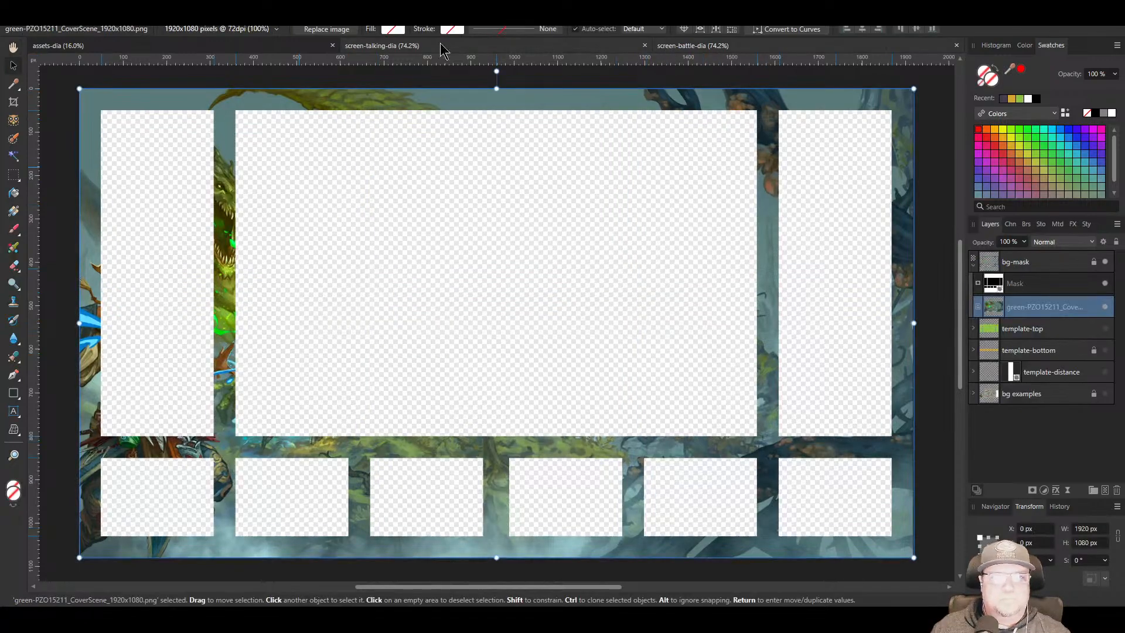
click(522, 47)
click(246, 49)
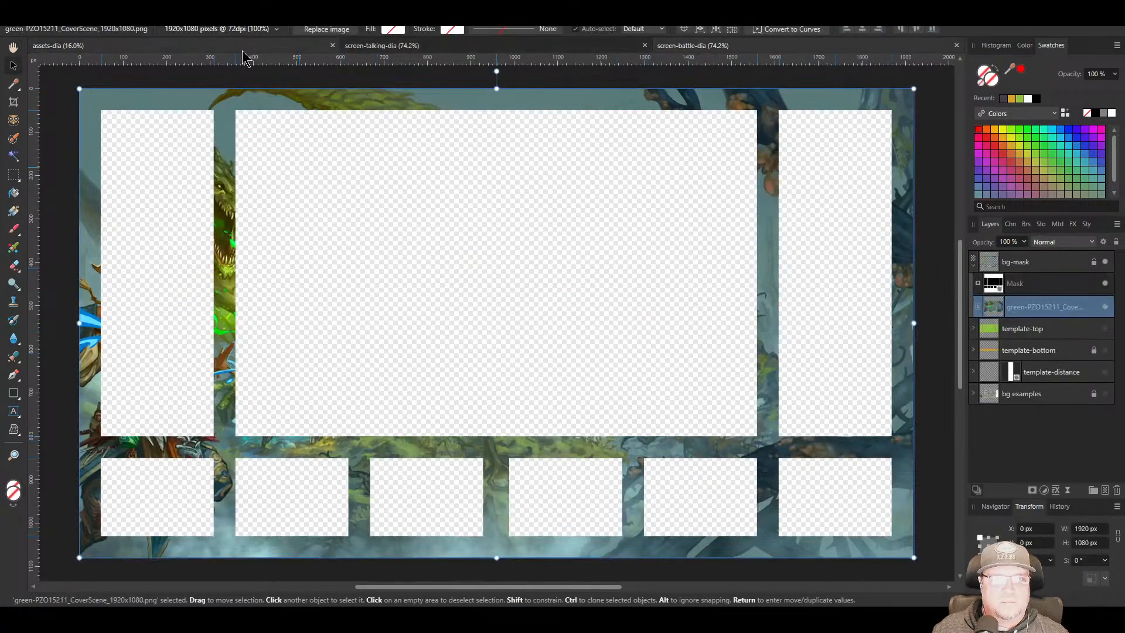
click(402, 49)
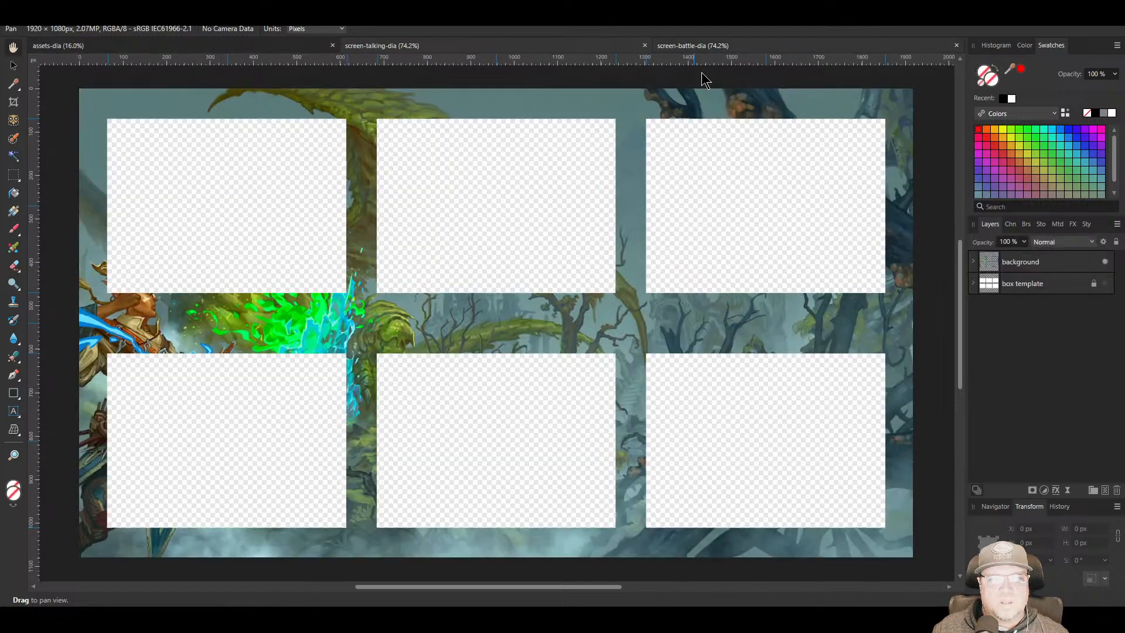
click(697, 47)
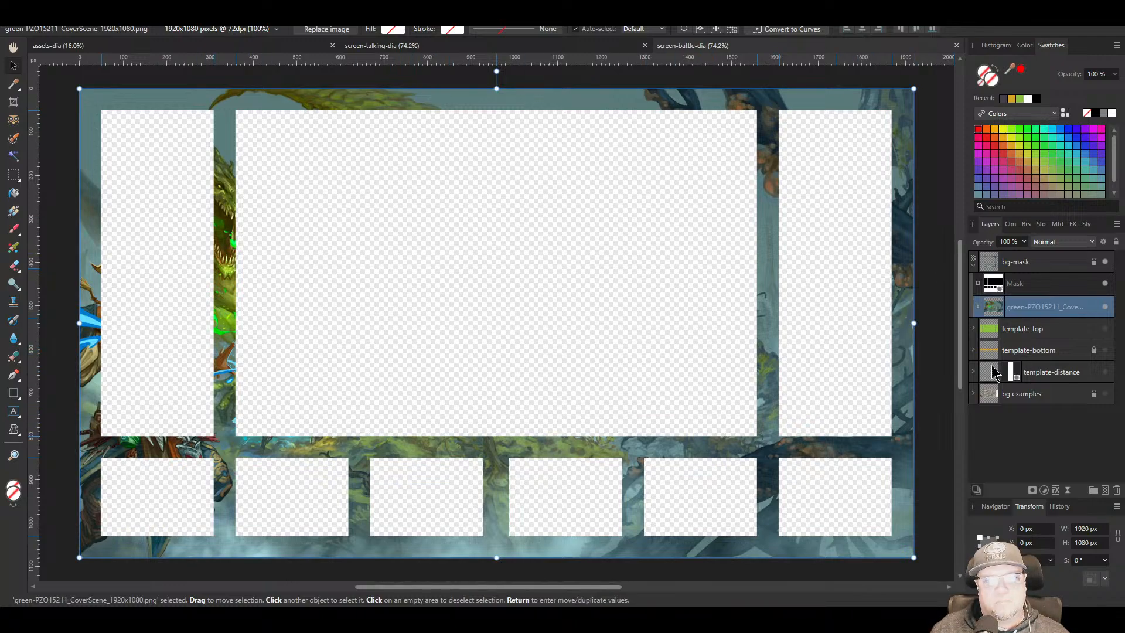
right_click(152, 163)
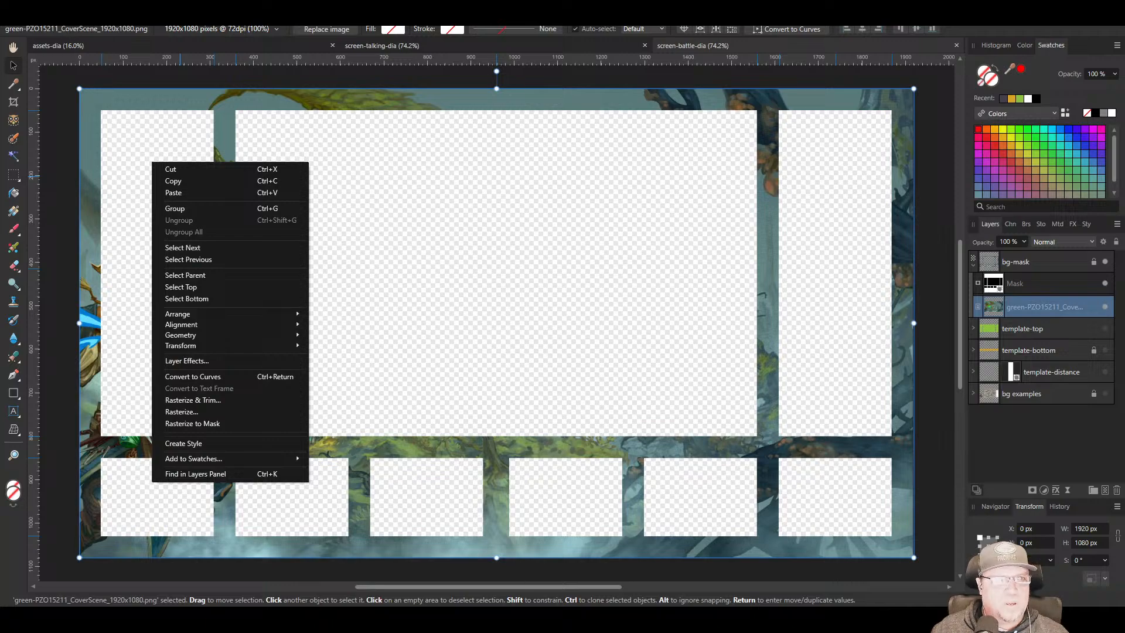
click(37, 3)
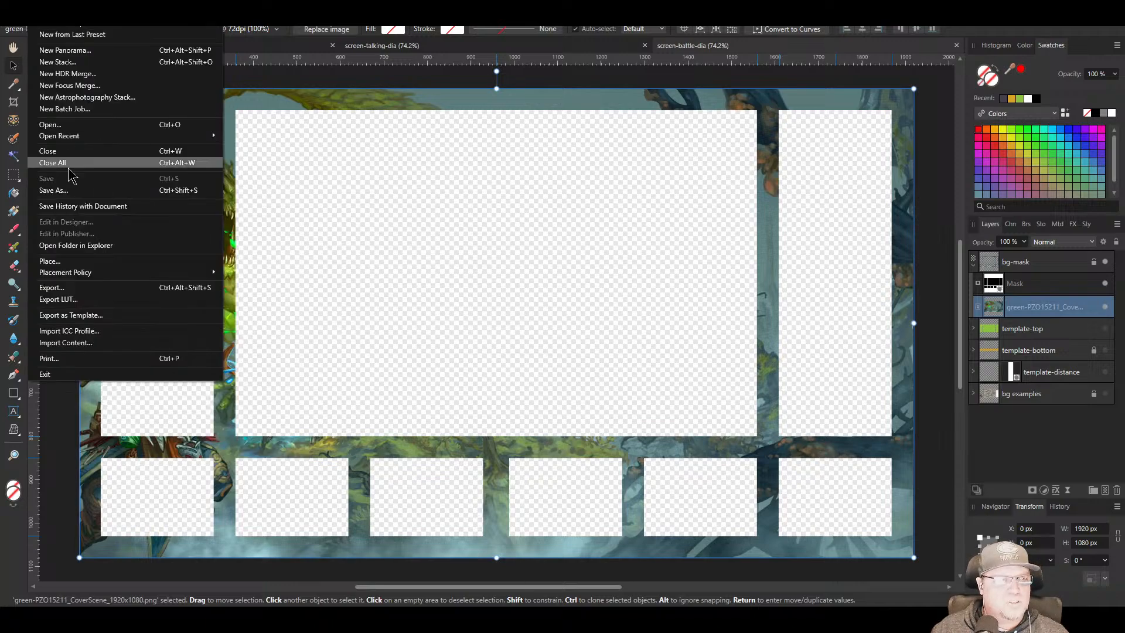
click(72, 262)
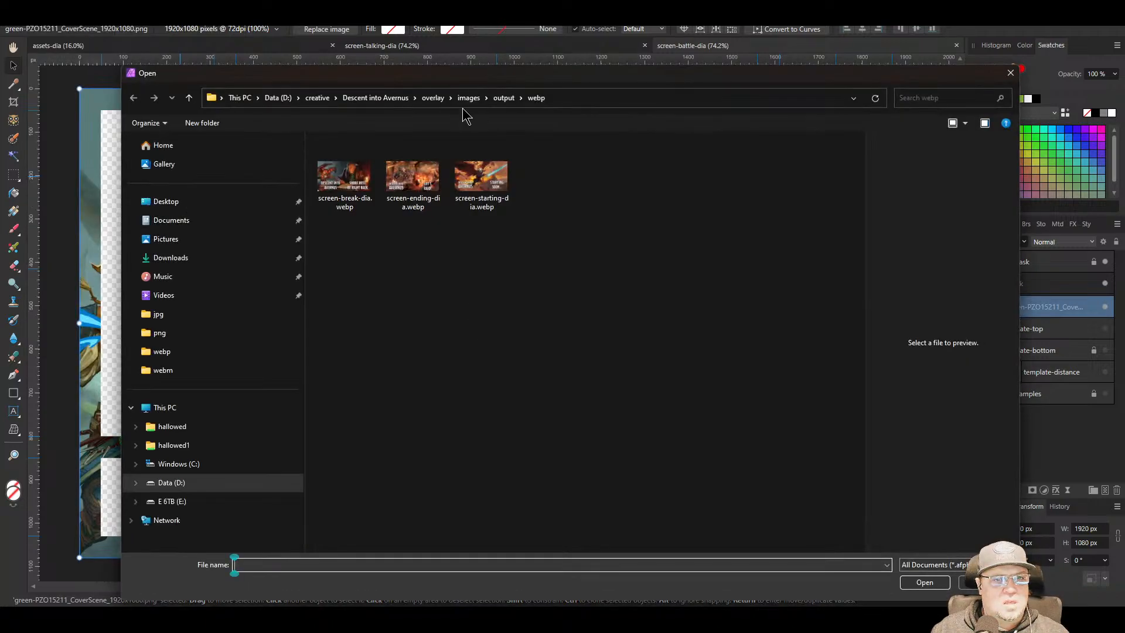
click(505, 98)
click(472, 98)
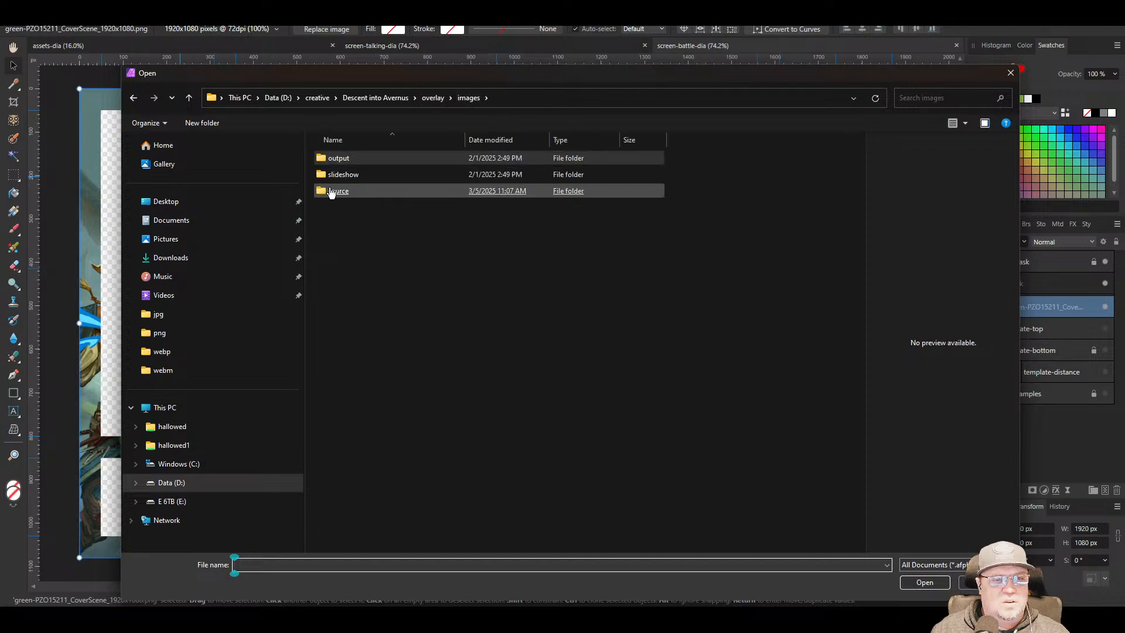
double_click(335, 191)
click(337, 192)
key(Return)
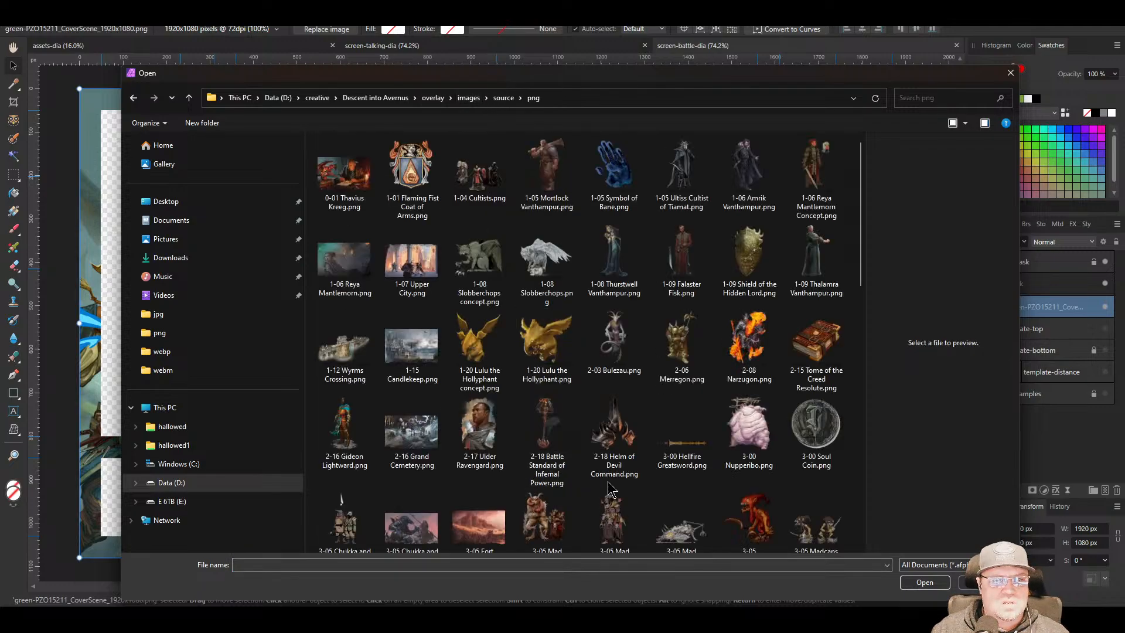
click(501, 99)
double_click(339, 159)
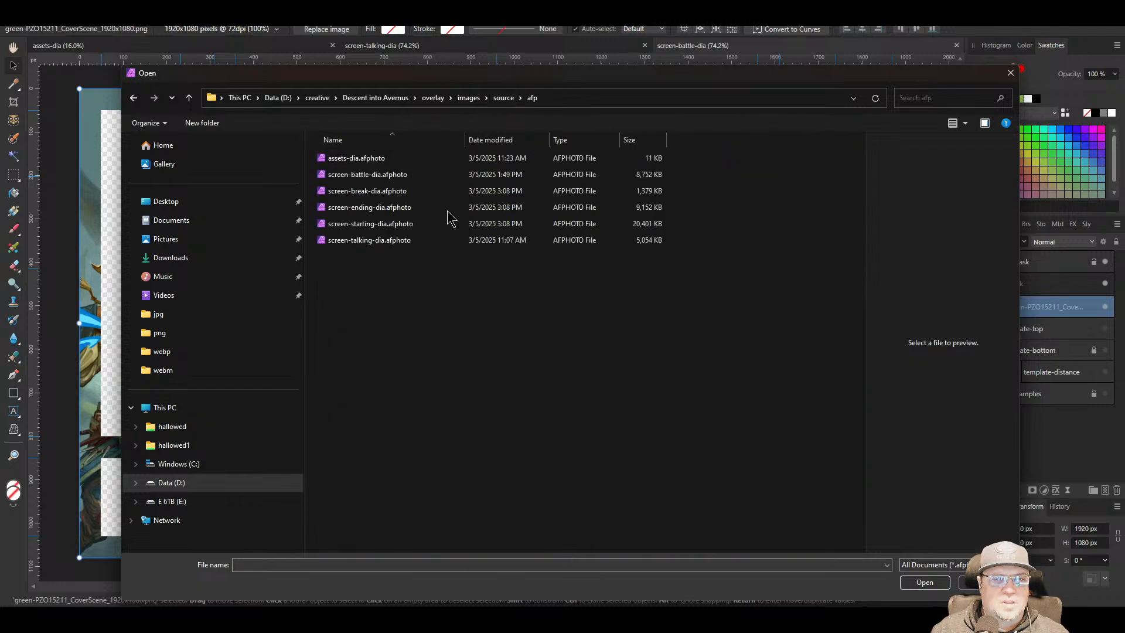
click(470, 100)
double_click(337, 158)
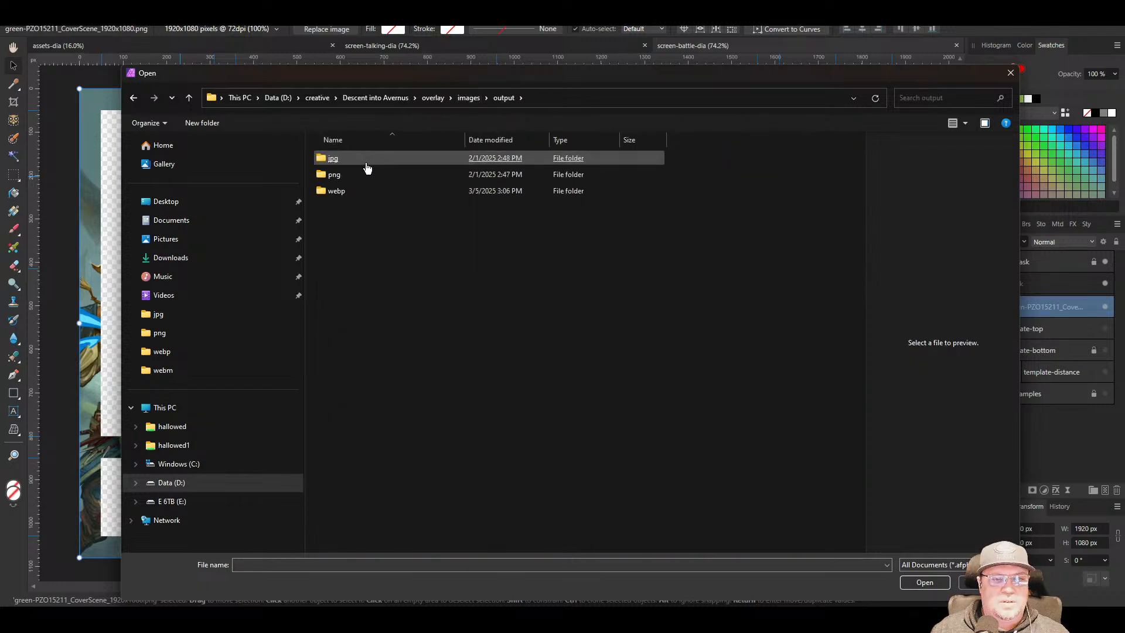
double_click(334, 158)
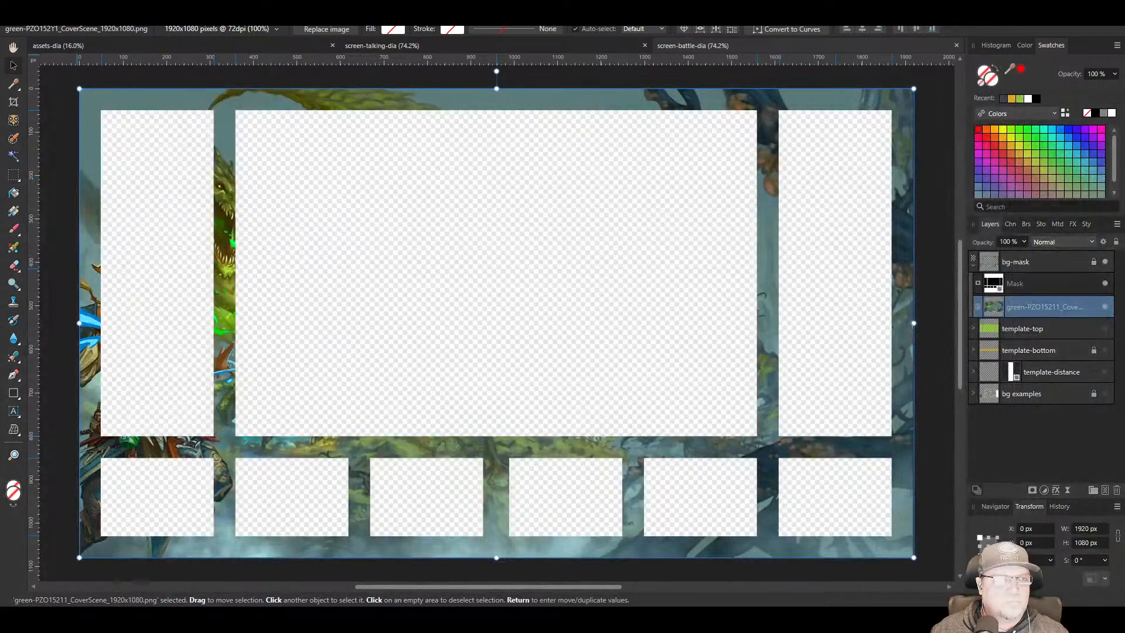
click(38, 2)
key(Escape)
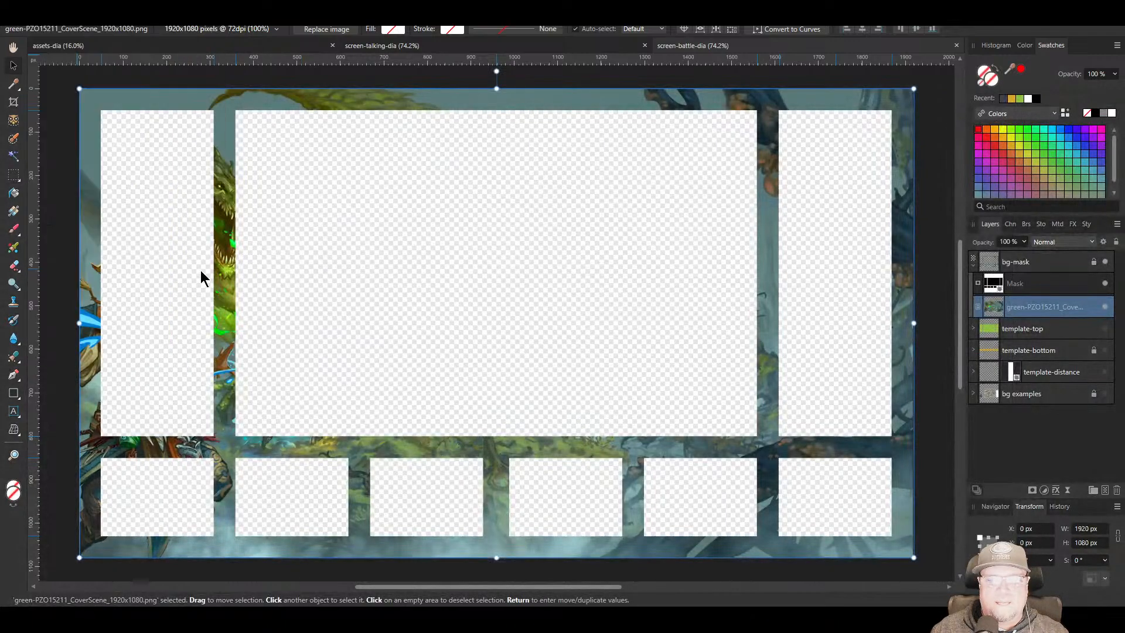
click(1052, 331)
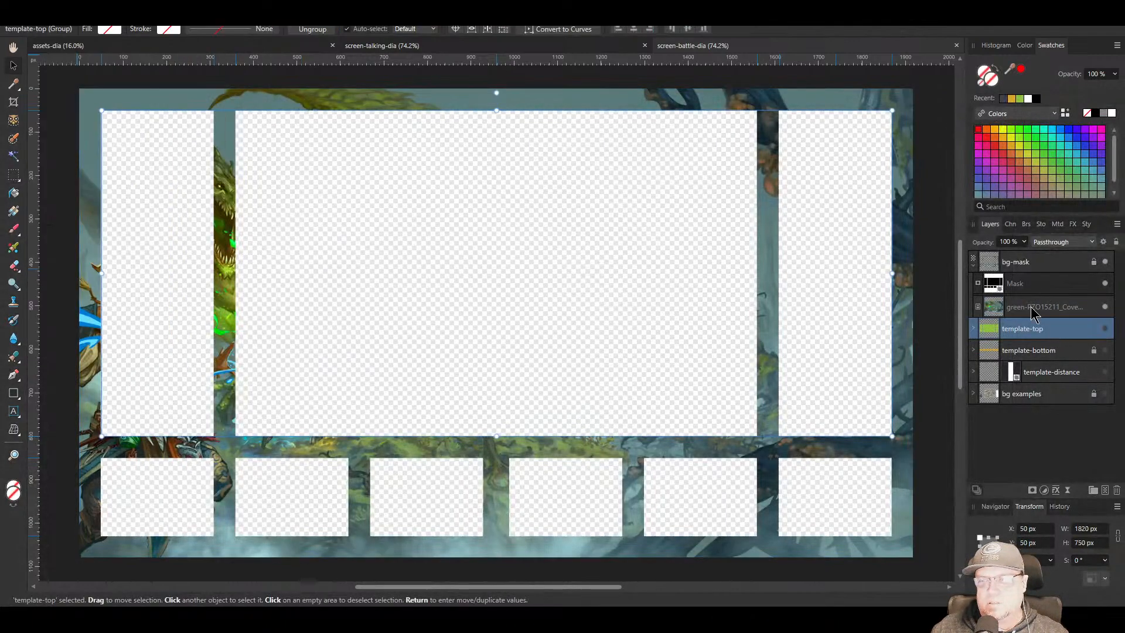
click(1036, 309)
click(37, 3)
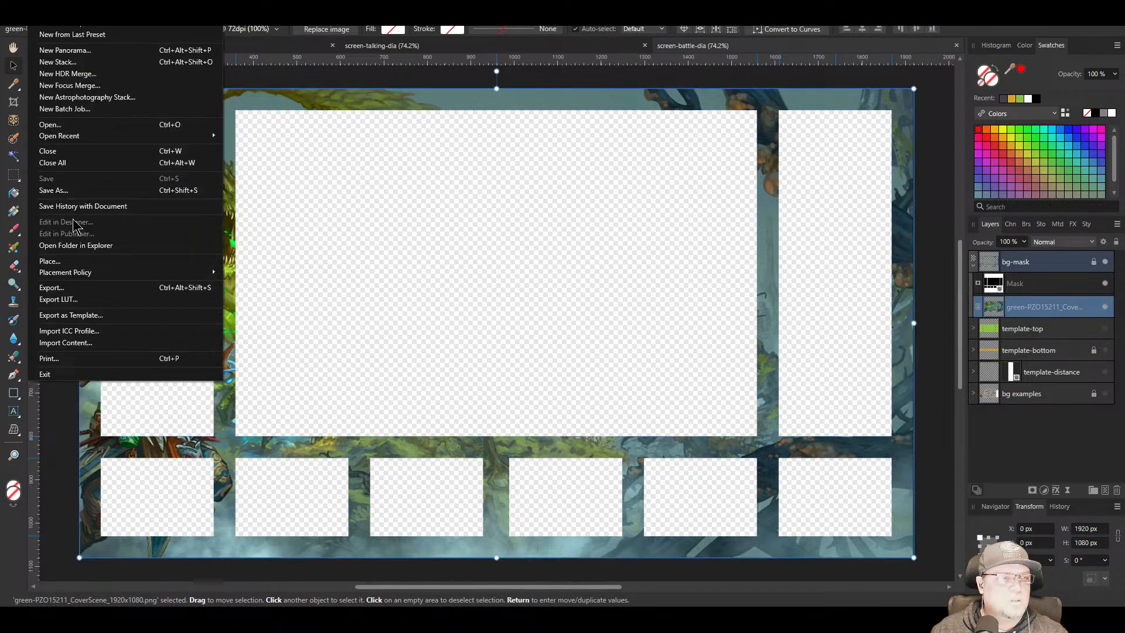
click(58, 262)
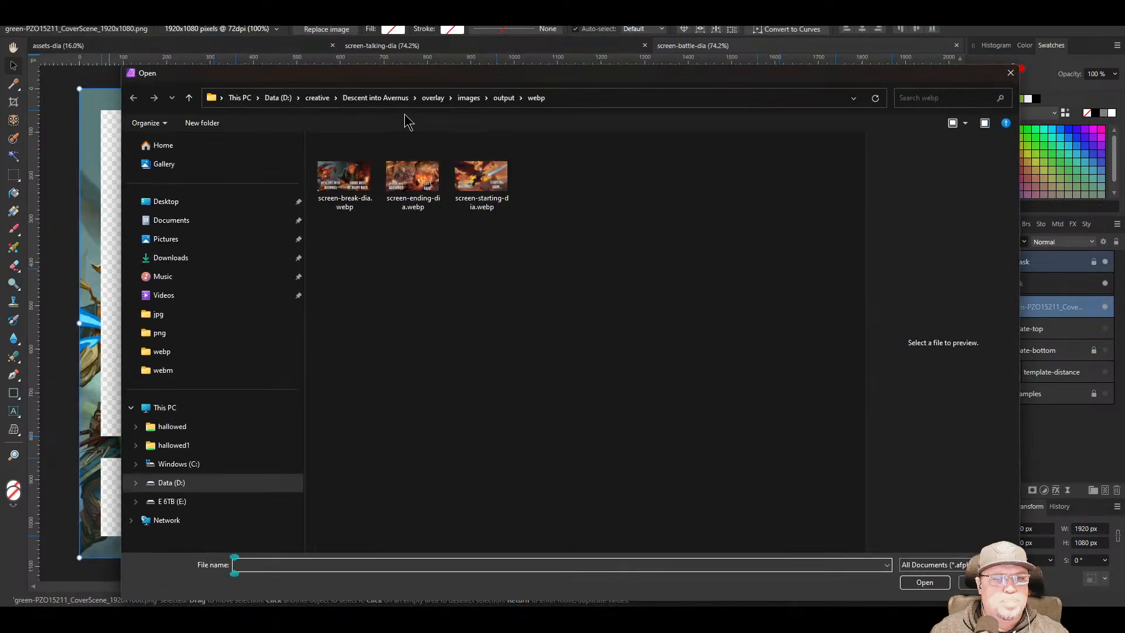
click(472, 100)
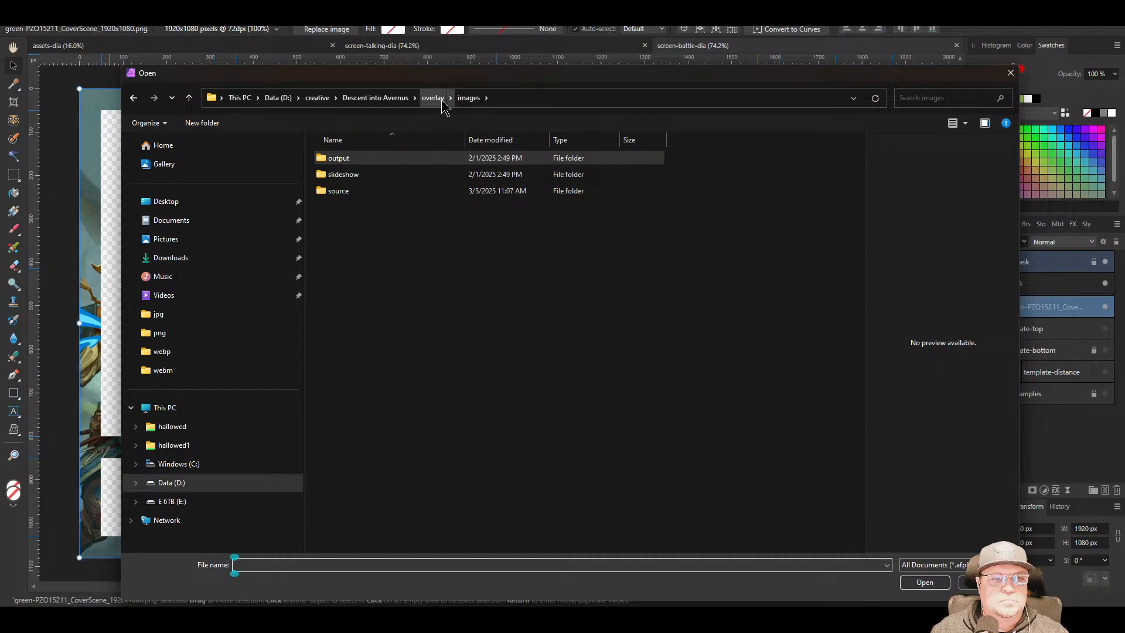
click(440, 100)
double_click(350, 160)
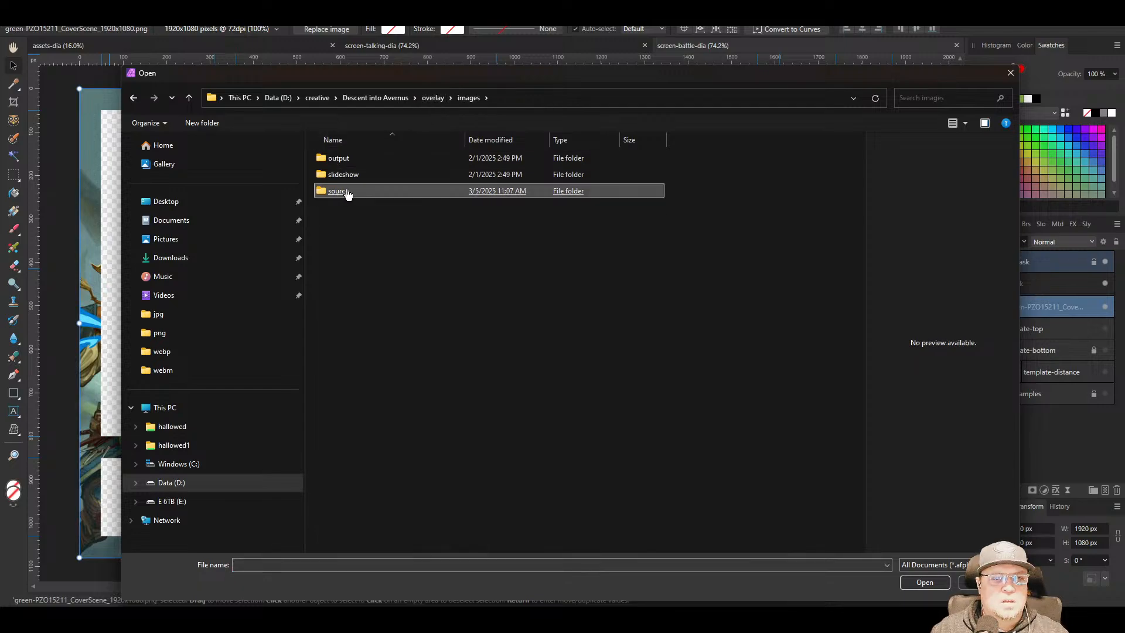
double_click(346, 194)
double_click(339, 174)
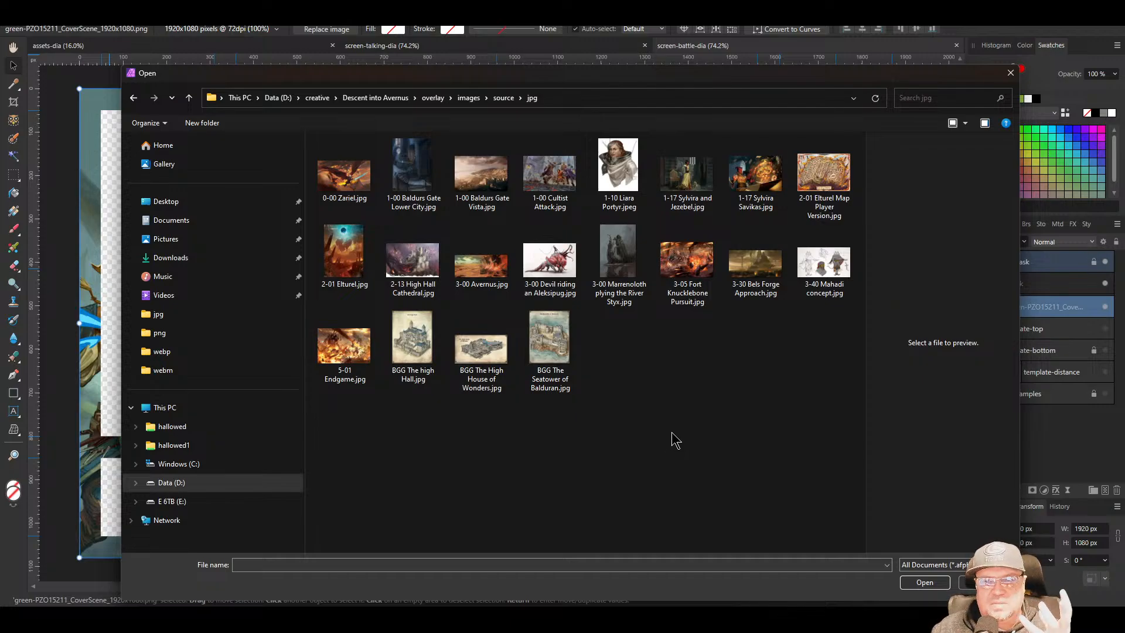
double_click(750, 170)
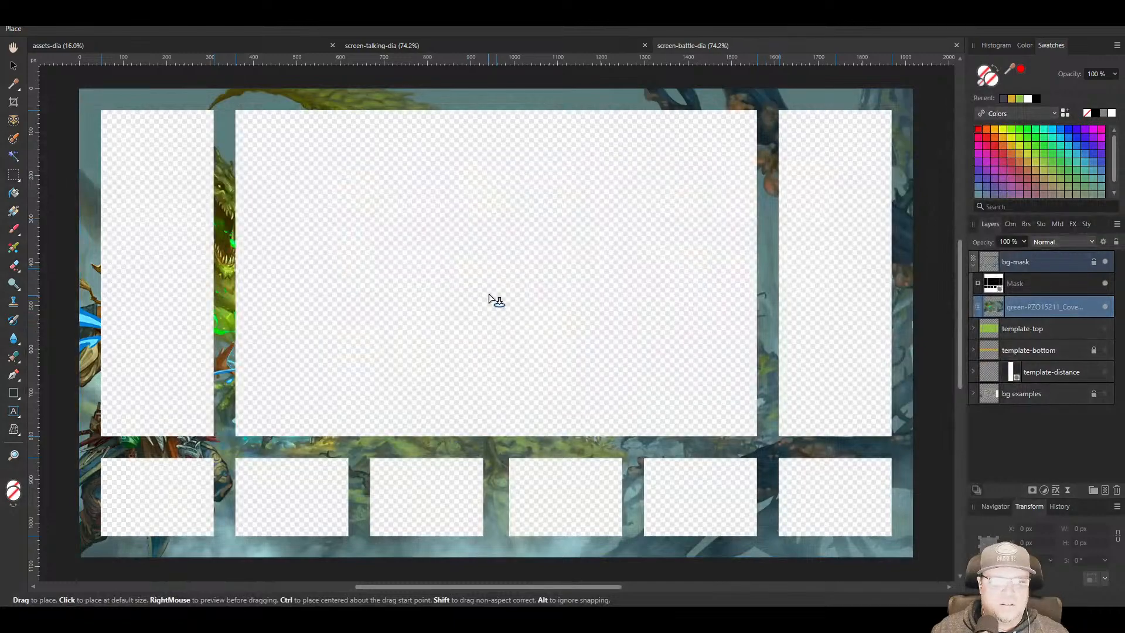
Show the guides and place the image centred on the guide intersection in the large central window
key(ctrl+semicolon)
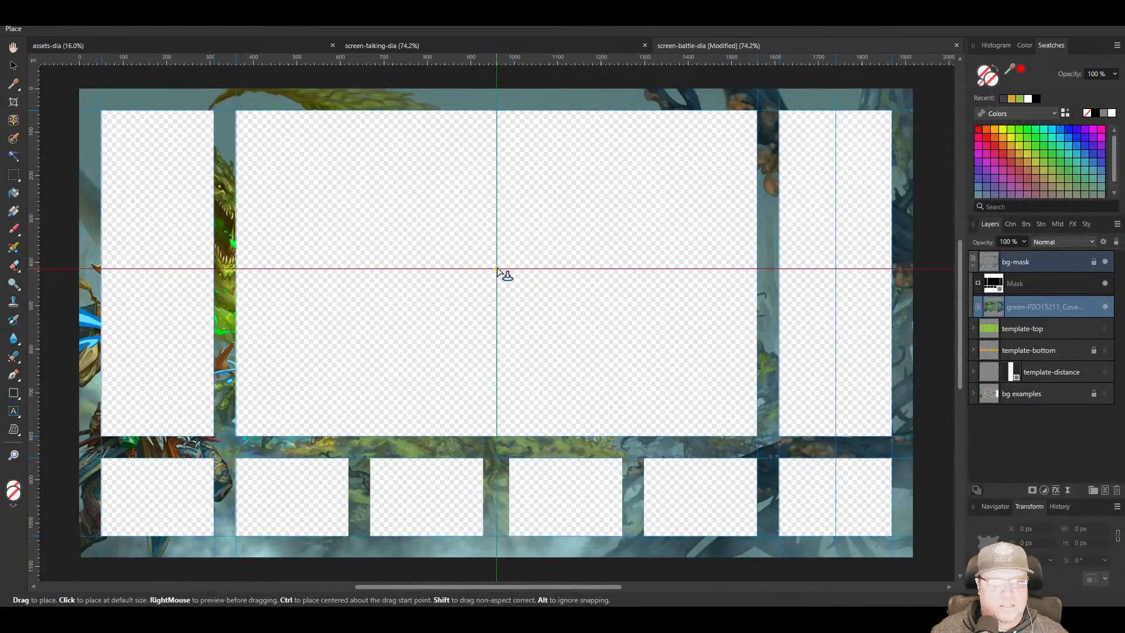
click(497, 268)
scroll(704, 403, down, 3)
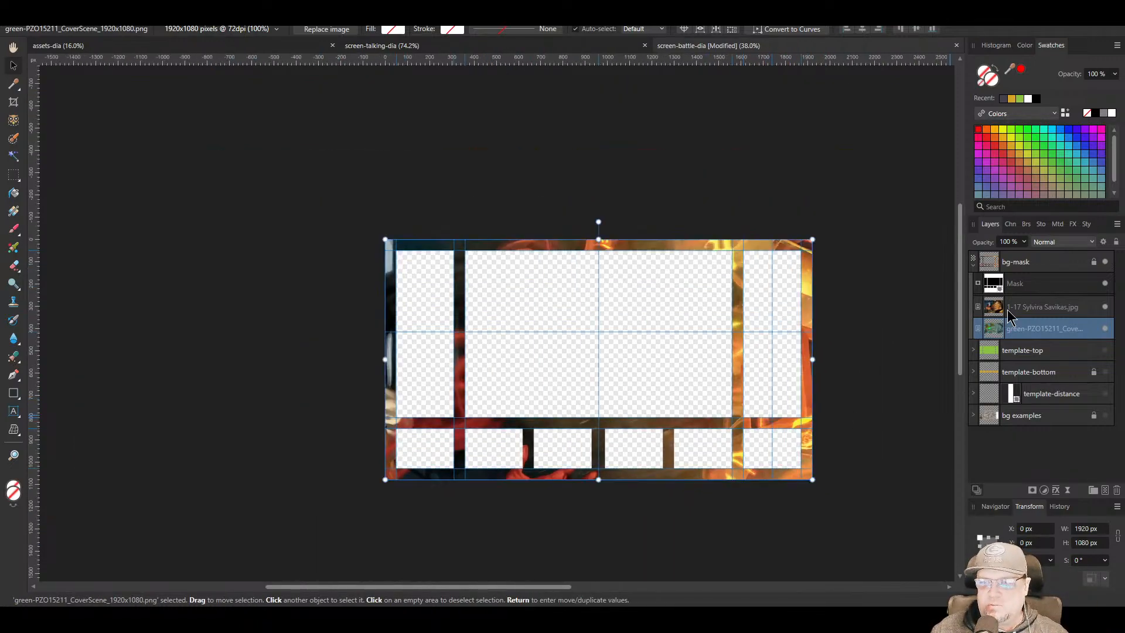
click(1032, 316)
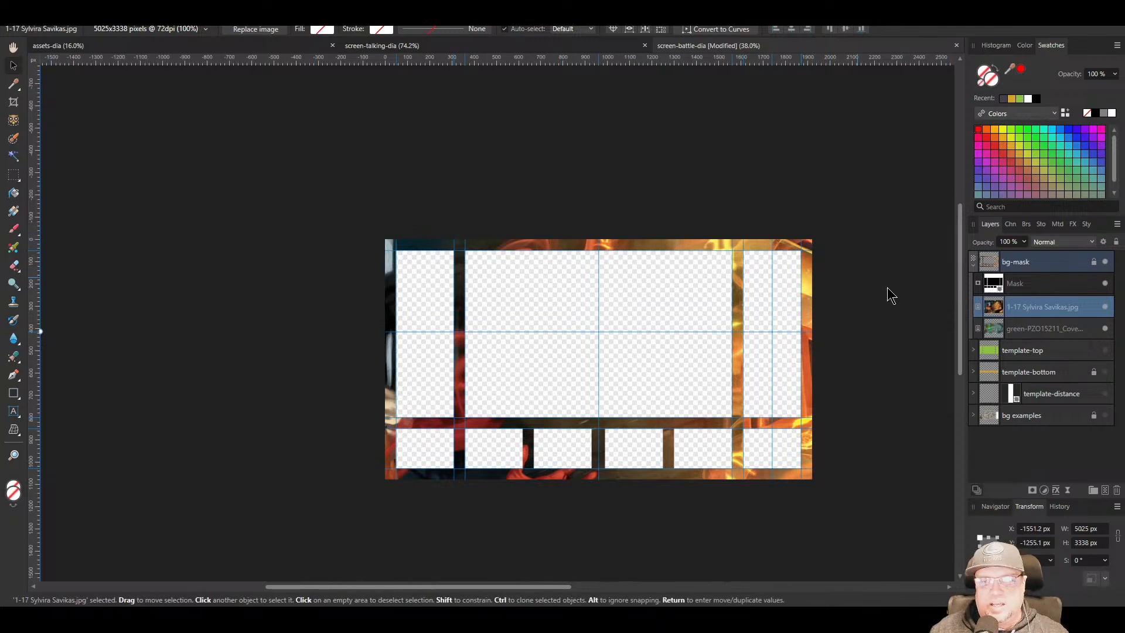
scroll(810, 271, down, 2)
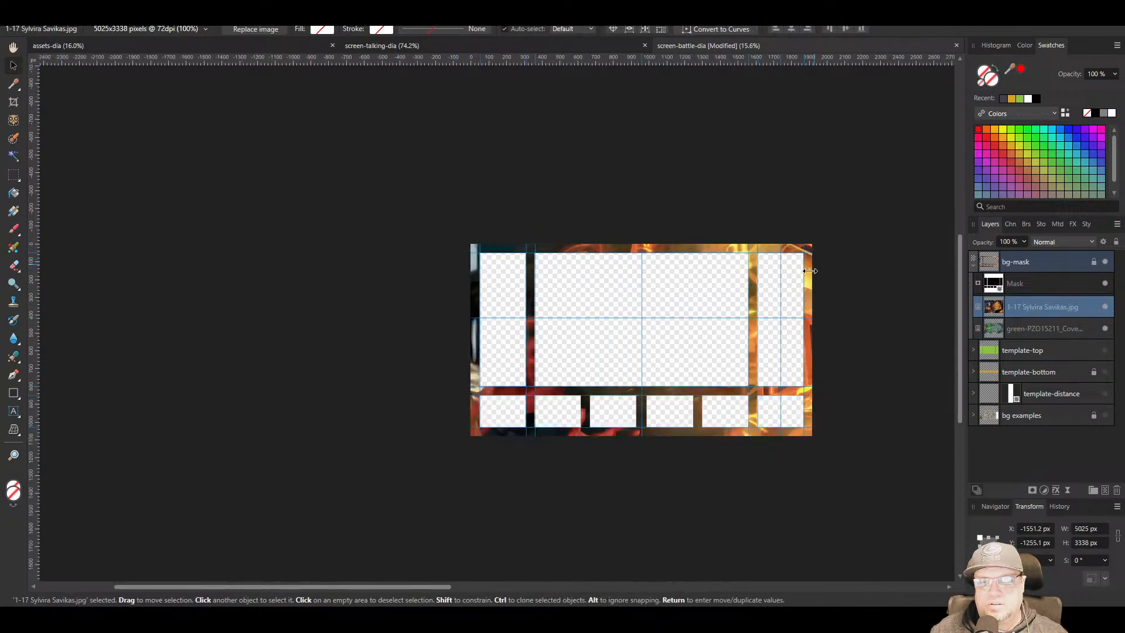
scroll(810, 271, down, 2)
drag(648, 205, 706, 243)
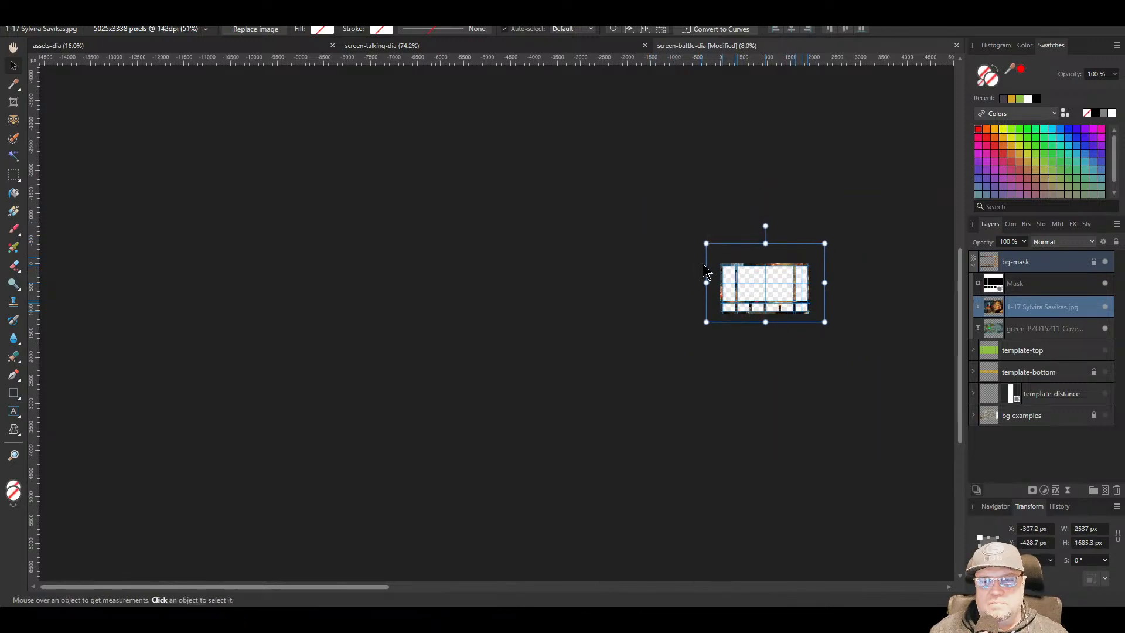
click(508, 339)
right_click(622, 319)
drag(734, 288, 474, 314)
scroll(473, 315, up, 10)
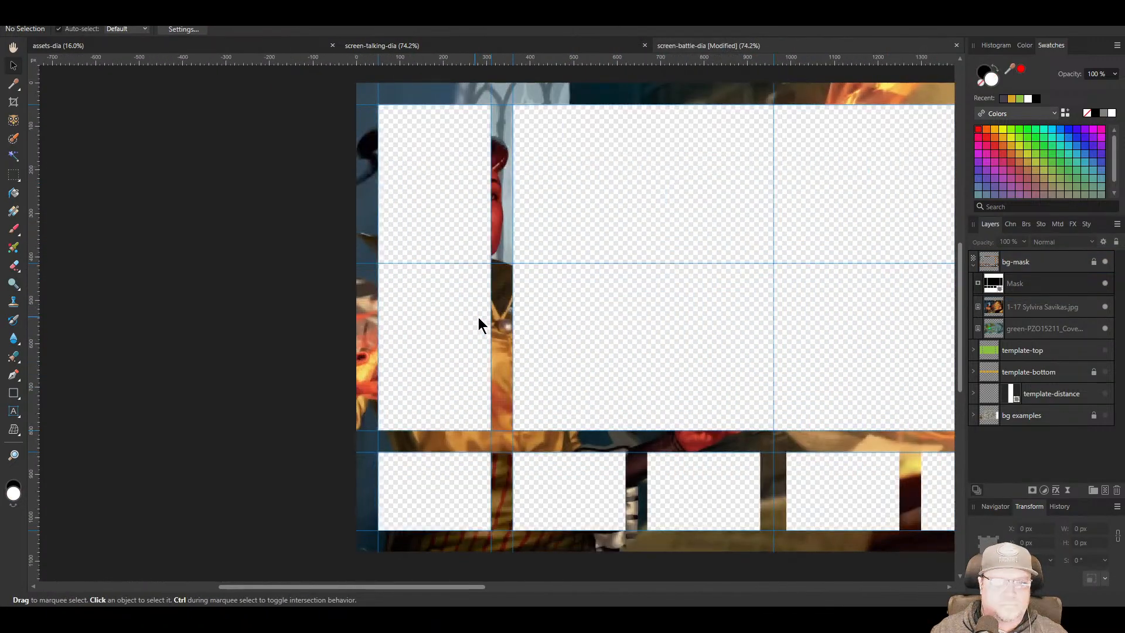
scroll(478, 317, down, 2)
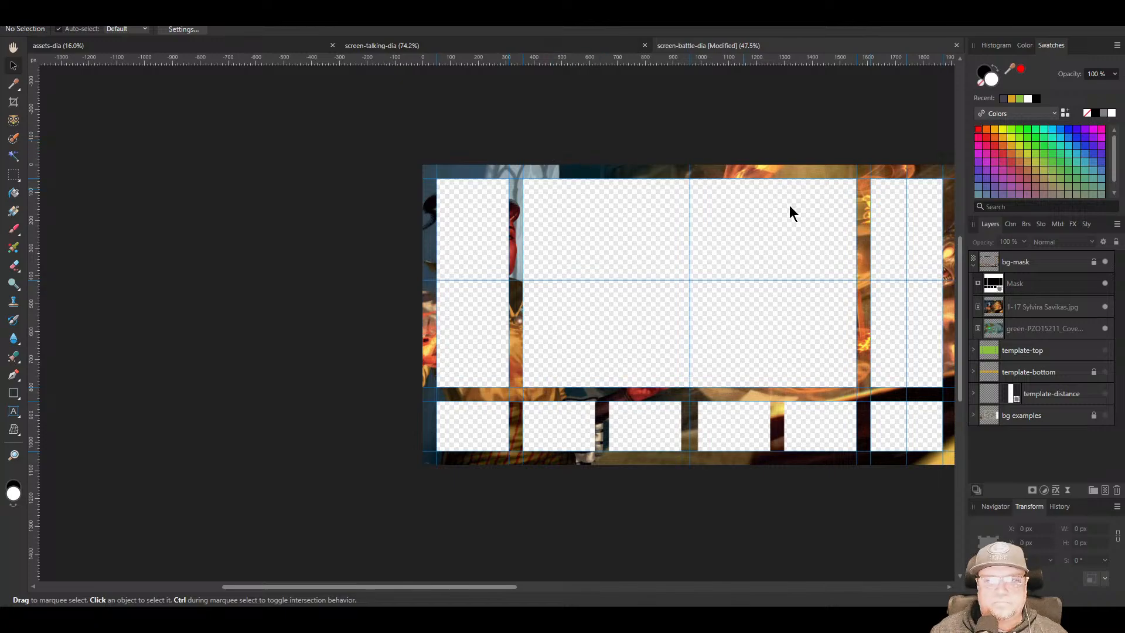
click(1022, 307)
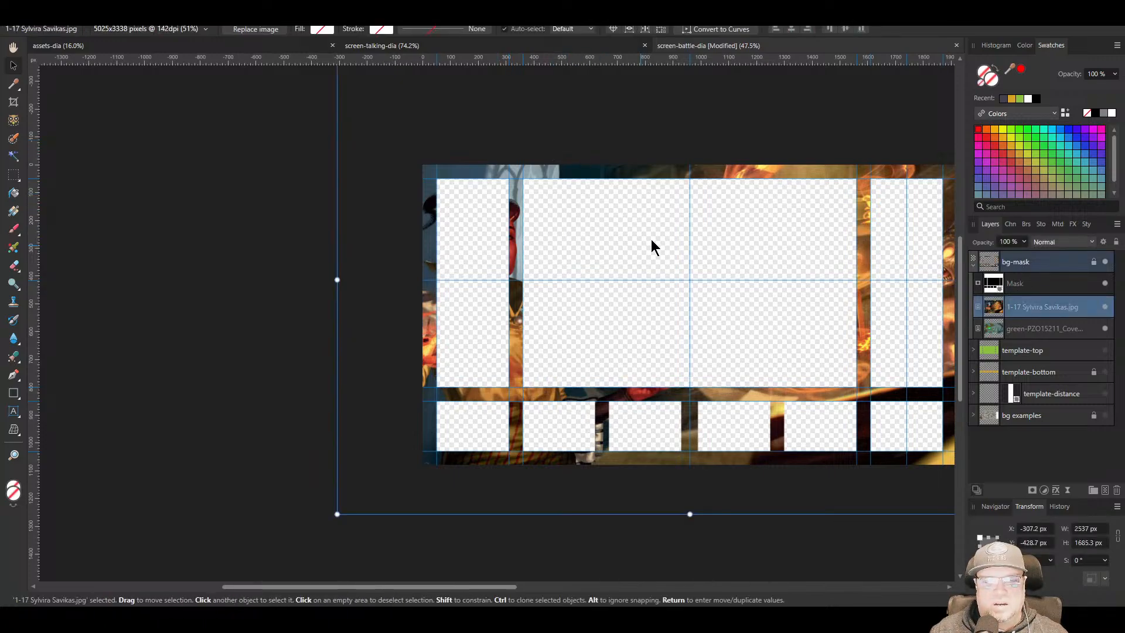
drag(693, 182, 539, 281)
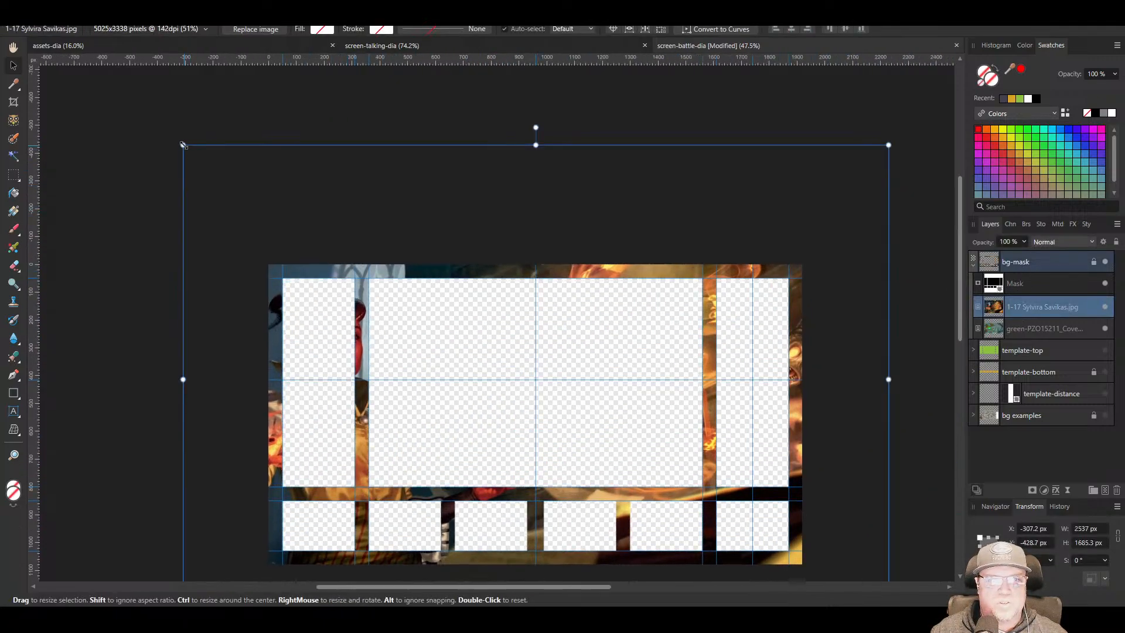
drag(183, 145, 65, 126)
drag(376, 220, 447, 167)
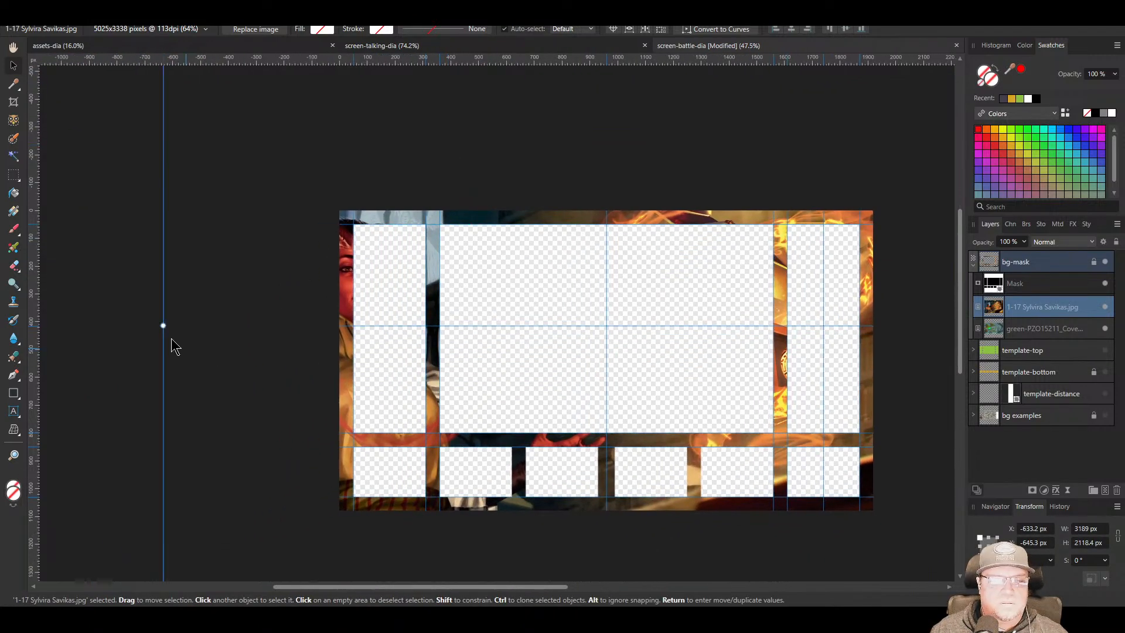
click(120, 345)
scroll(452, 409, up, 3)
drag(486, 317, 480, 355)
scroll(480, 355, down, 2)
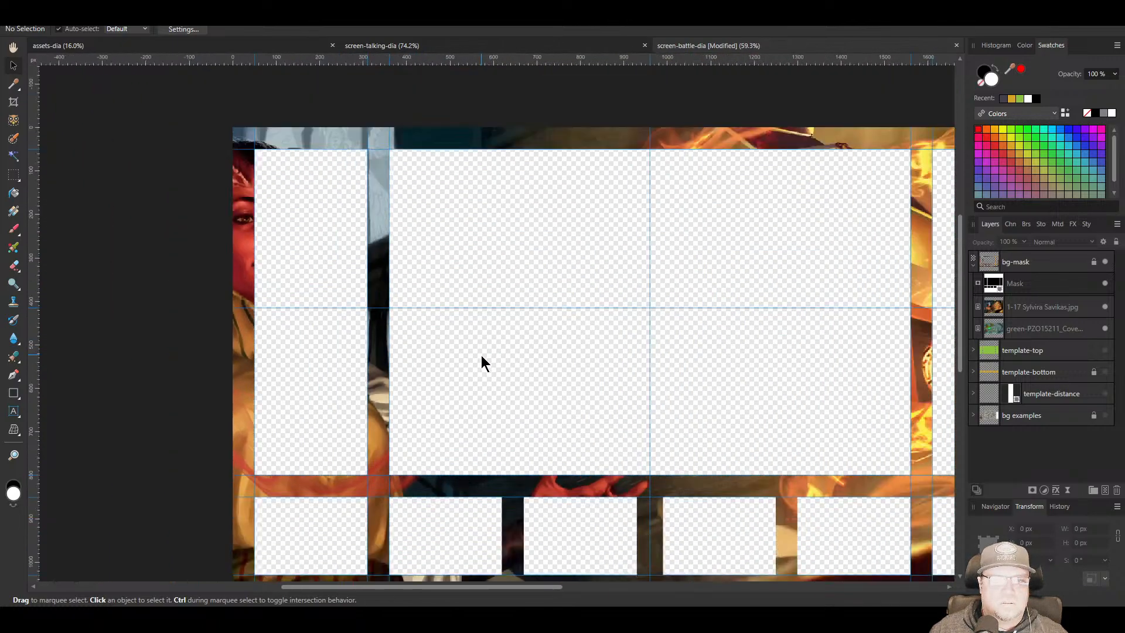
drag(525, 299, 511, 296)
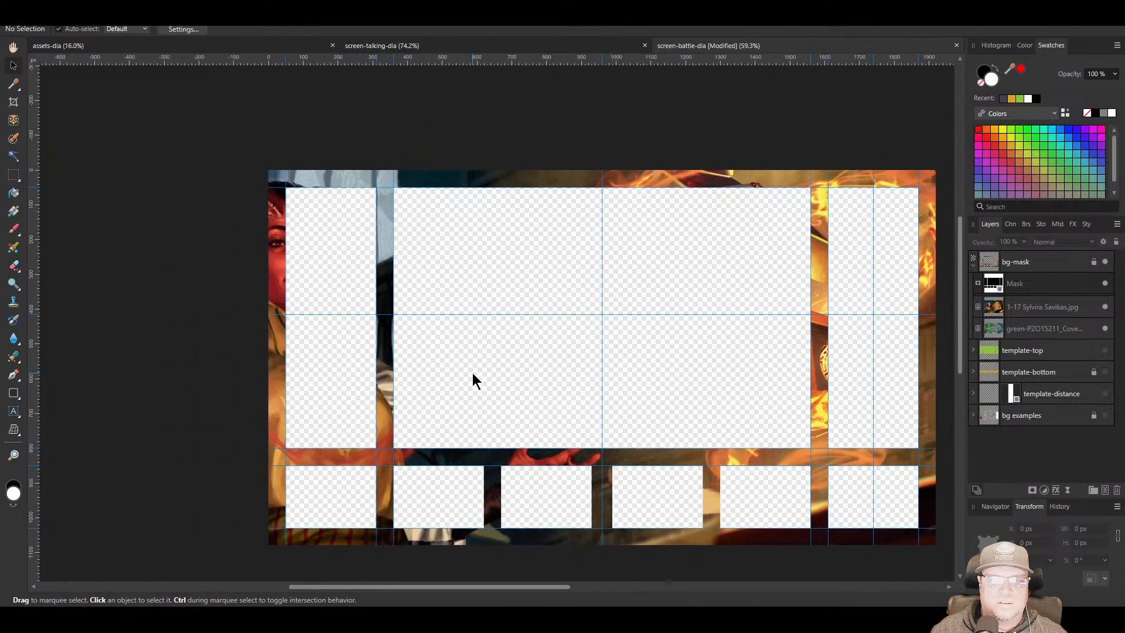
drag(563, 349, 516, 331)
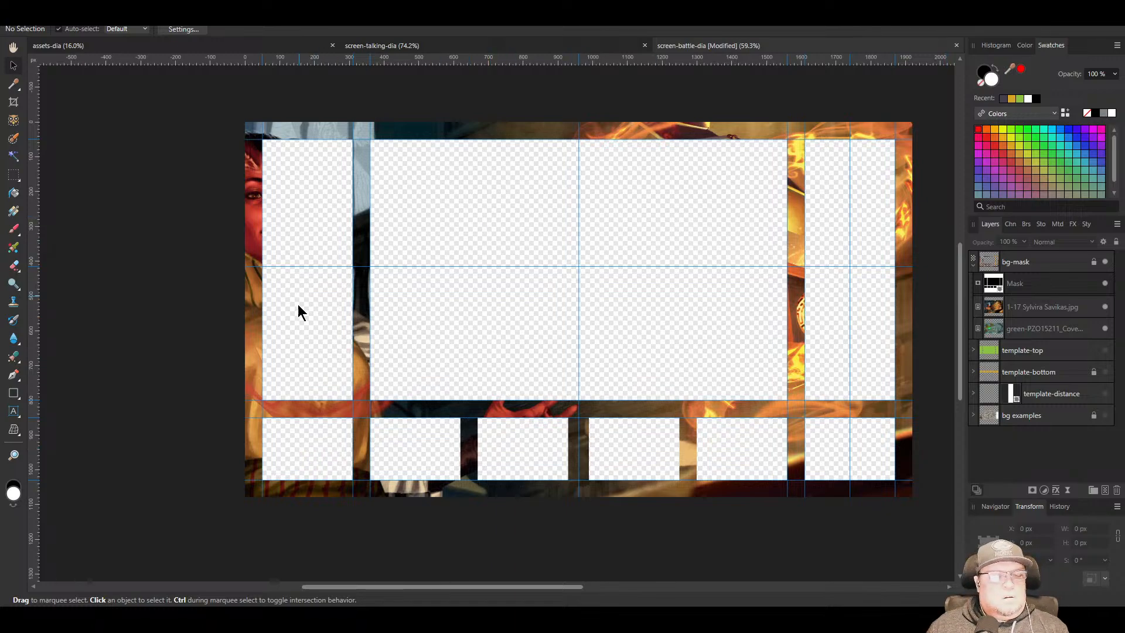
Switch to the assets-dia document and bring its blank canvas into view
click(161, 49)
drag(419, 245, 514, 218)
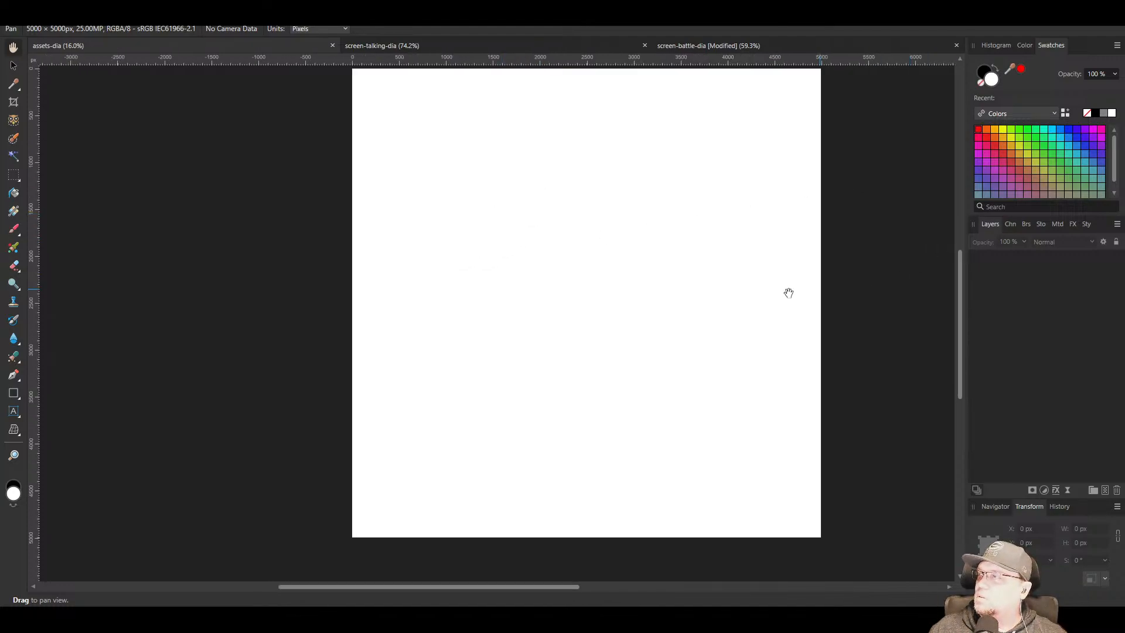
drag(575, 228, 495, 289)
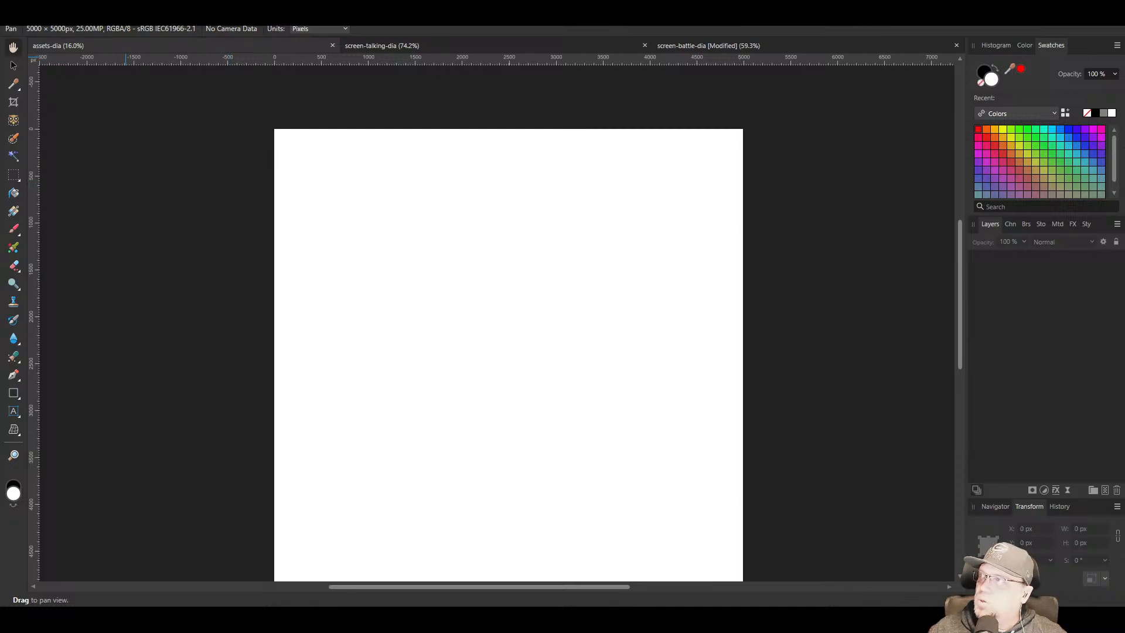
click(38, 4)
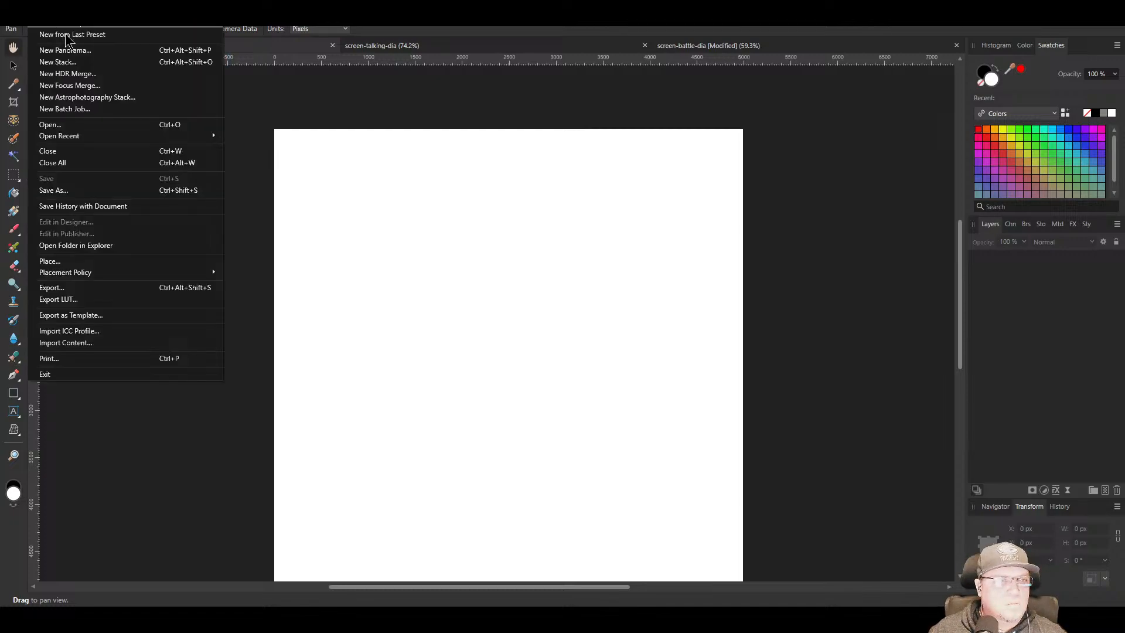
click(58, 261)
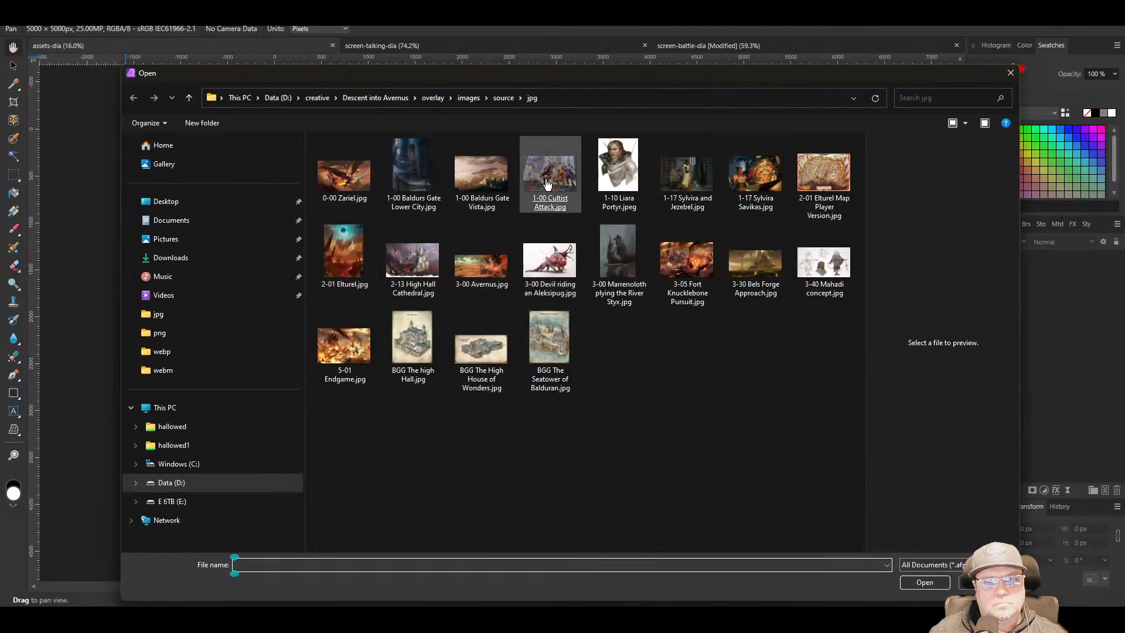
click(503, 97)
double_click(328, 191)
scroll(586, 340, down, 5)
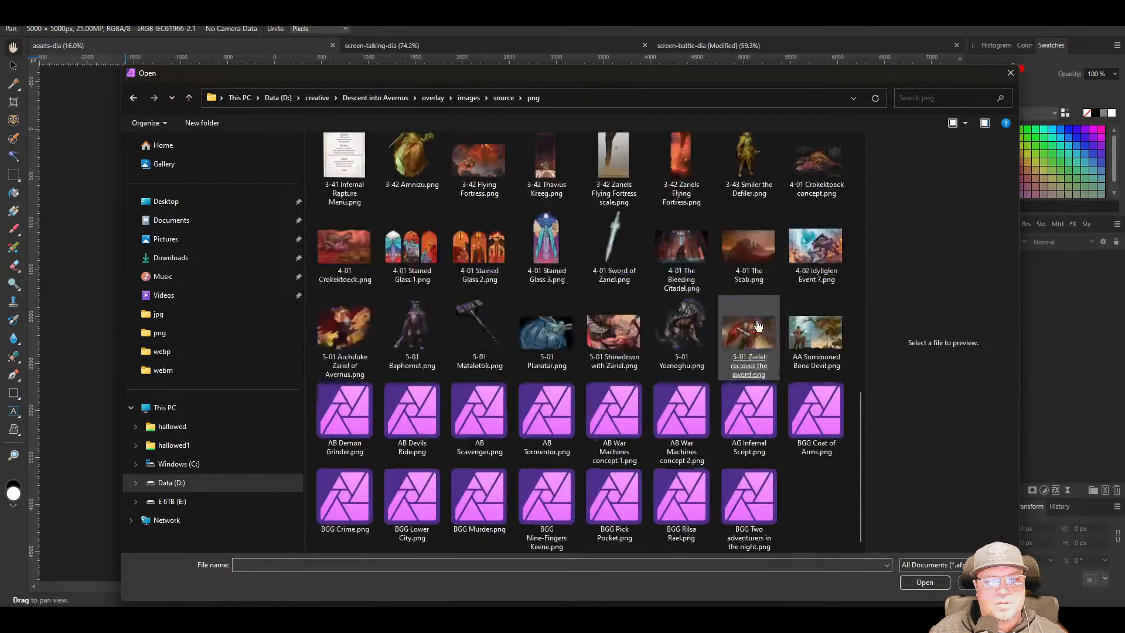
click(757, 325)
scroll(761, 381, up, 10)
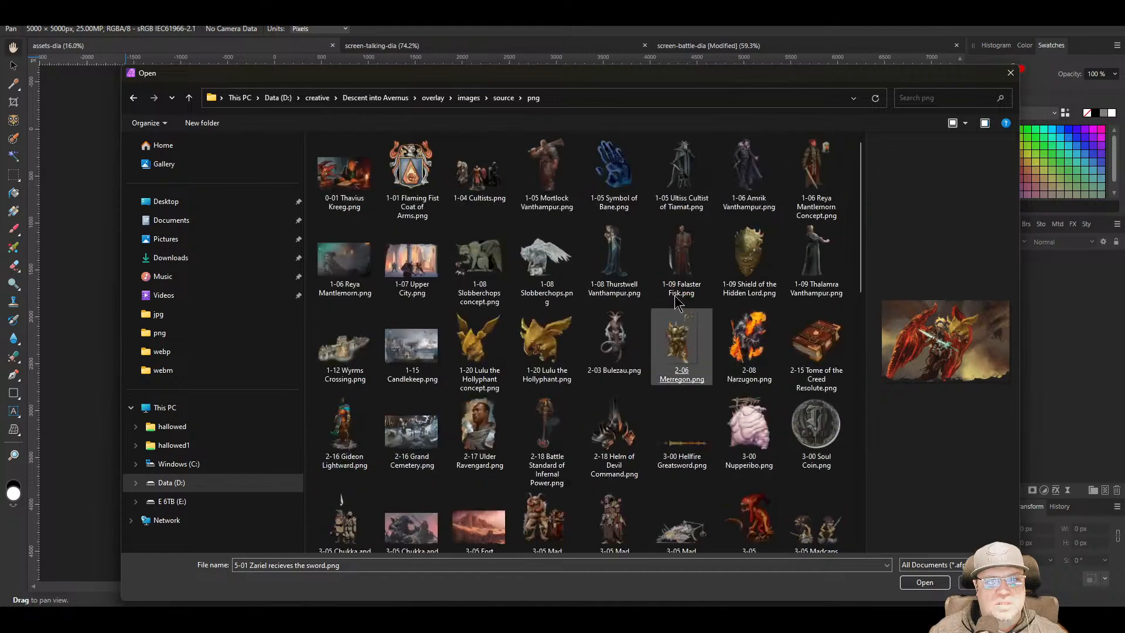
key(Return)
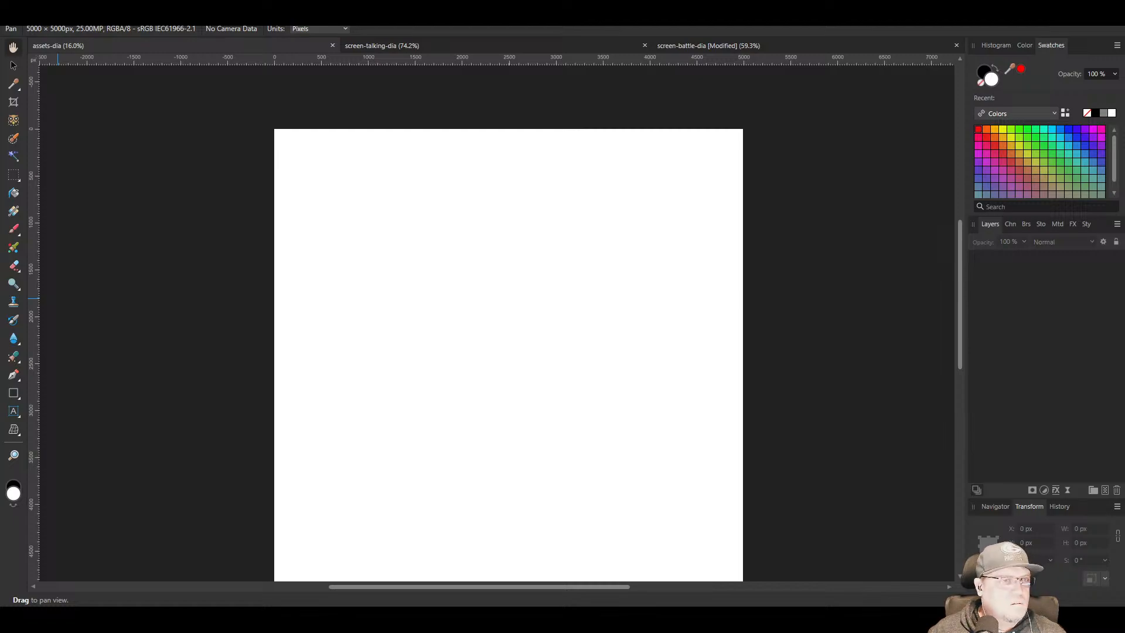
In File Explorer, go to the misc folder of Descent into Avernus and open _All Handouts Printable.pdf
key(super+e)
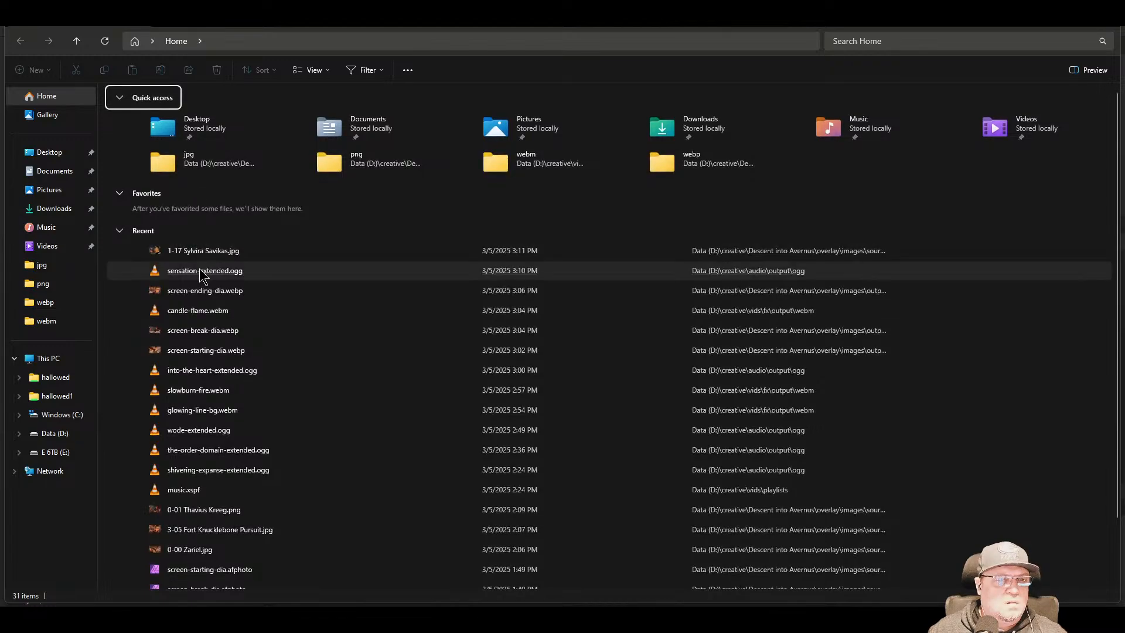
click(201, 251)
right_click(201, 251)
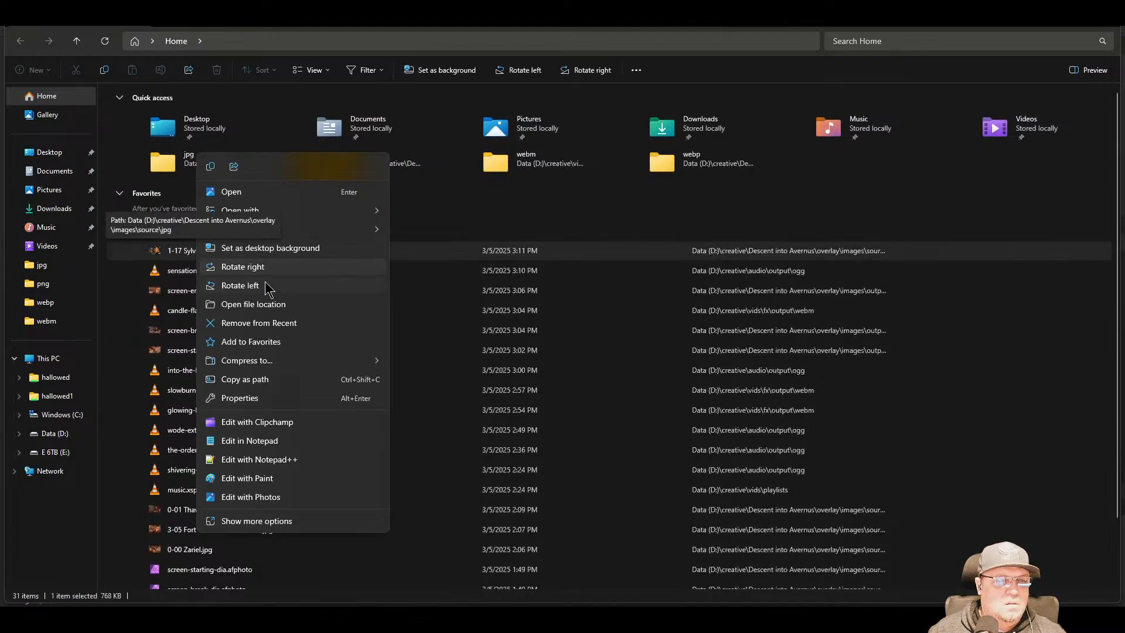
click(267, 304)
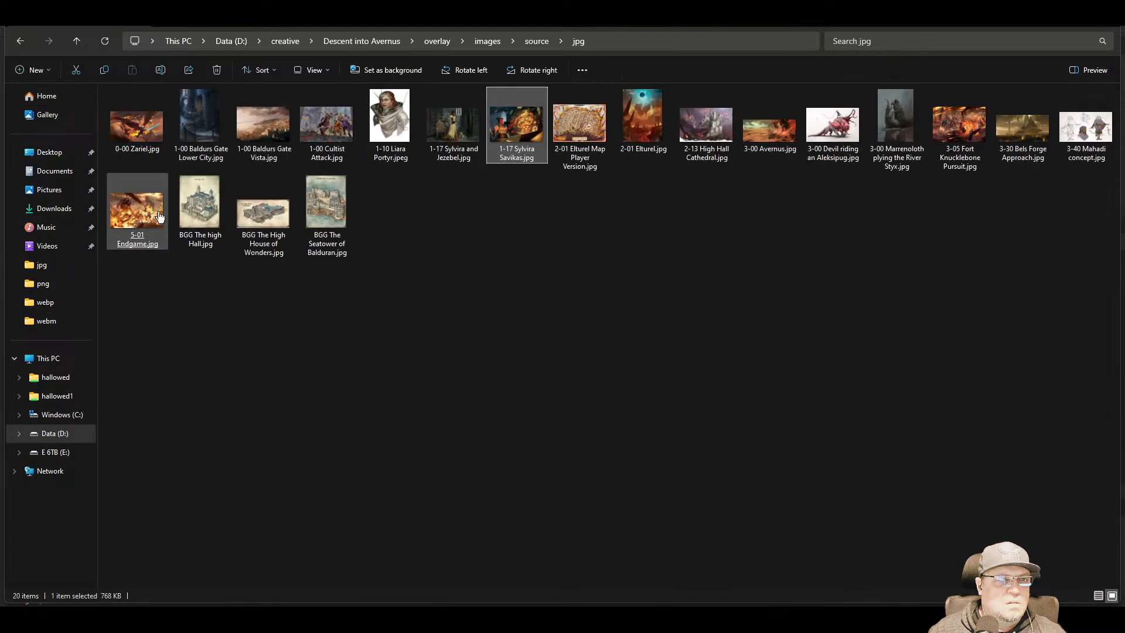
click(375, 41)
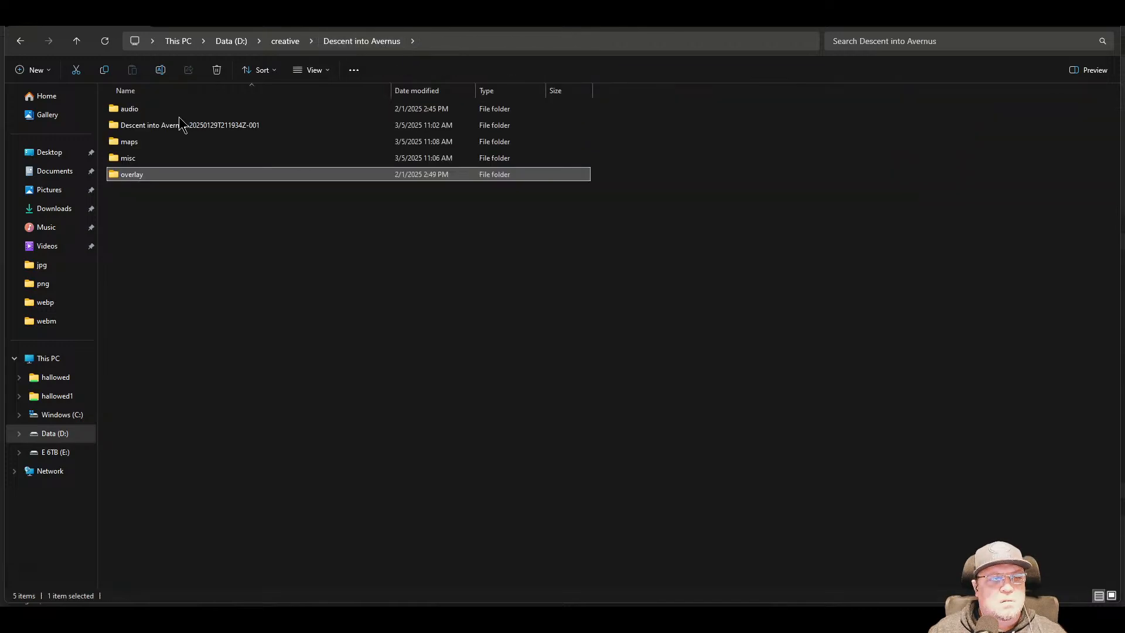
double_click(125, 161)
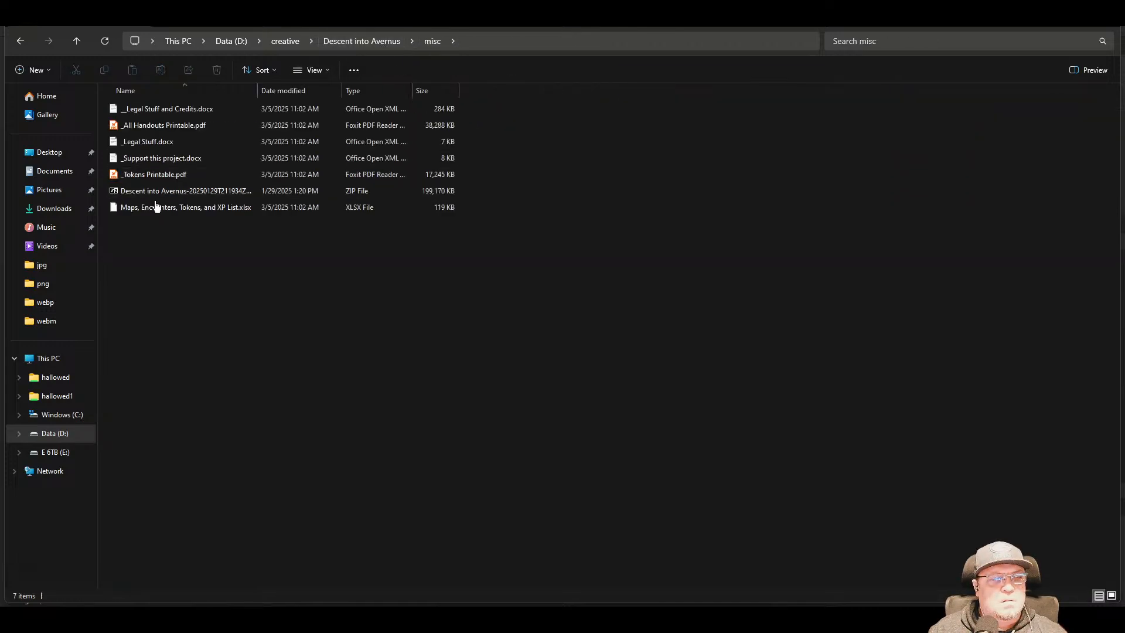
click(163, 125)
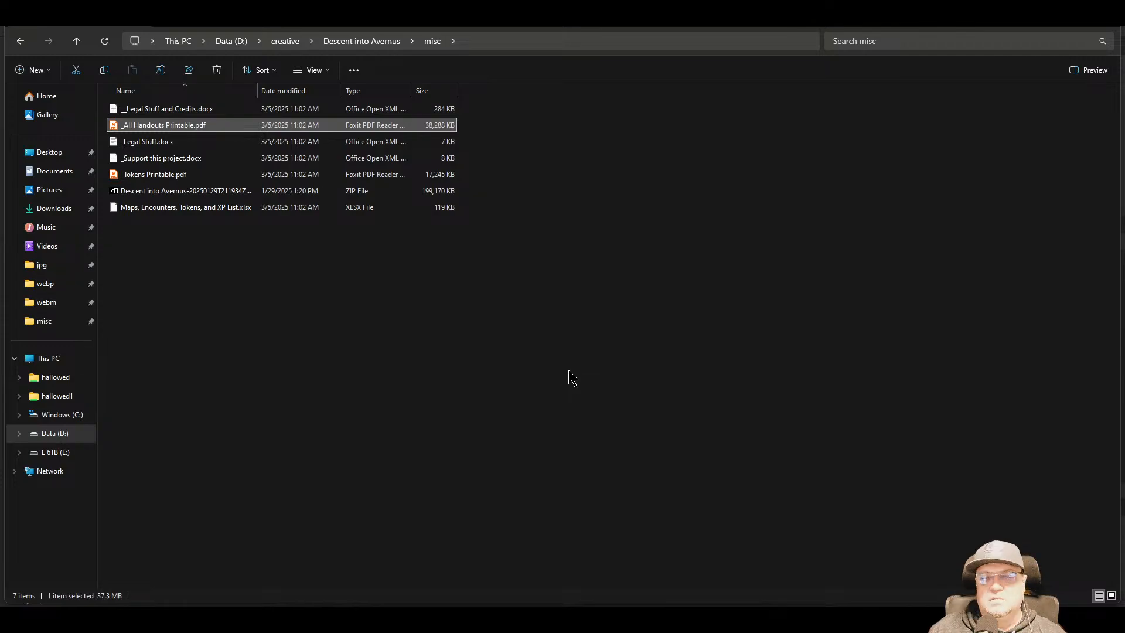
key(Return)
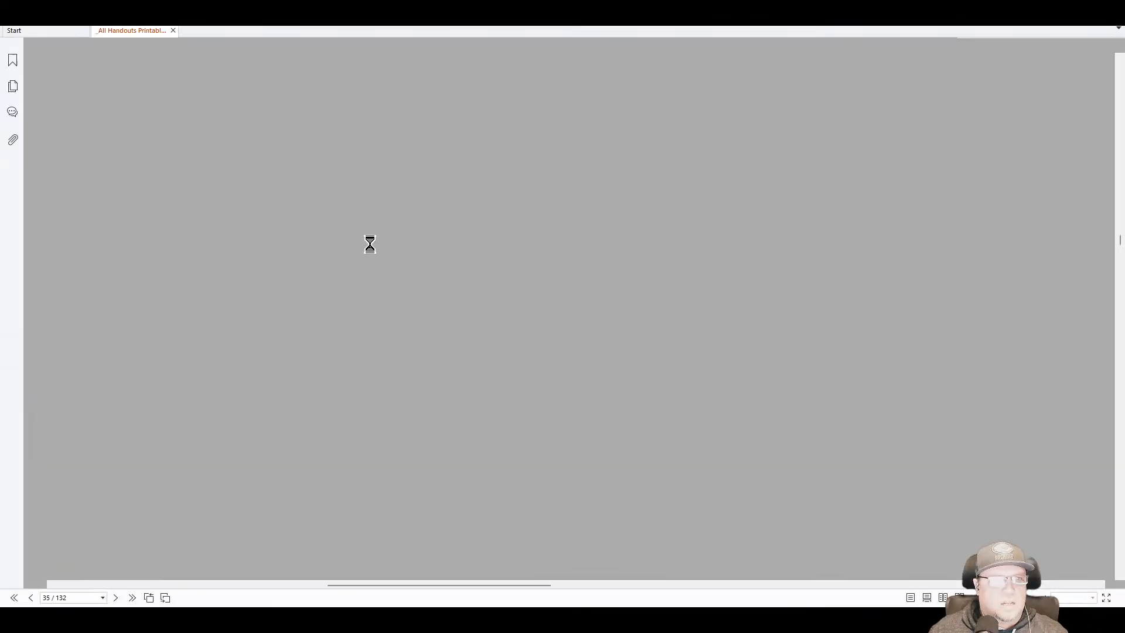
Look through the handouts PDF from the city map onward for maps, scenes and creature artwork usable as overlay assets
ctrl+scroll(415, 266, down, 3)
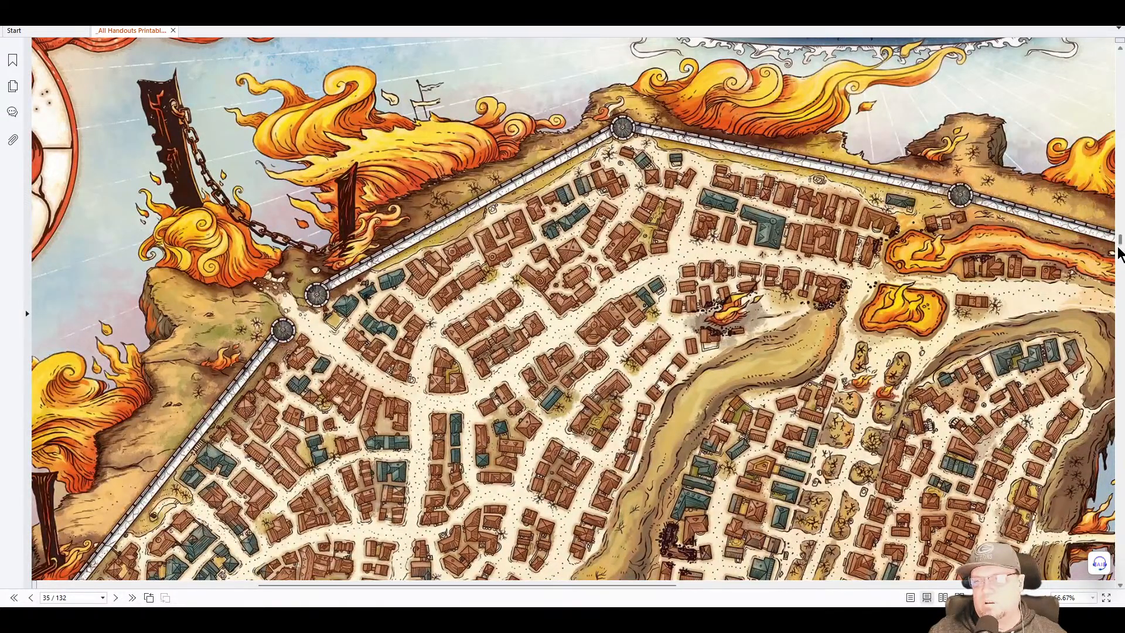
drag(1119, 243, 1105, 333)
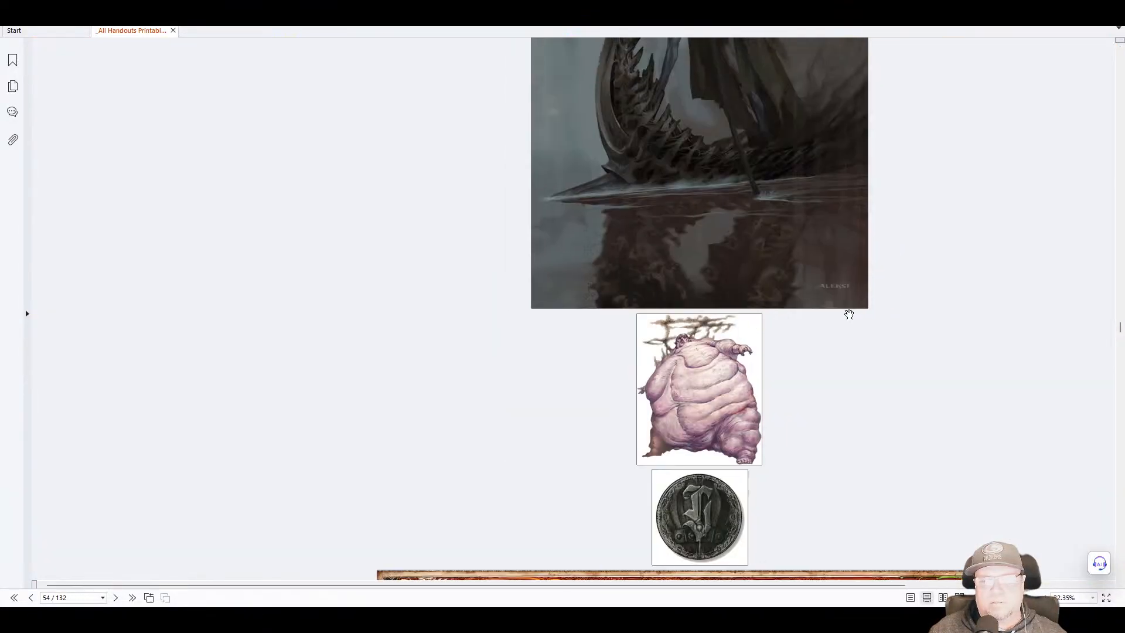
scroll(843, 296, down, 12)
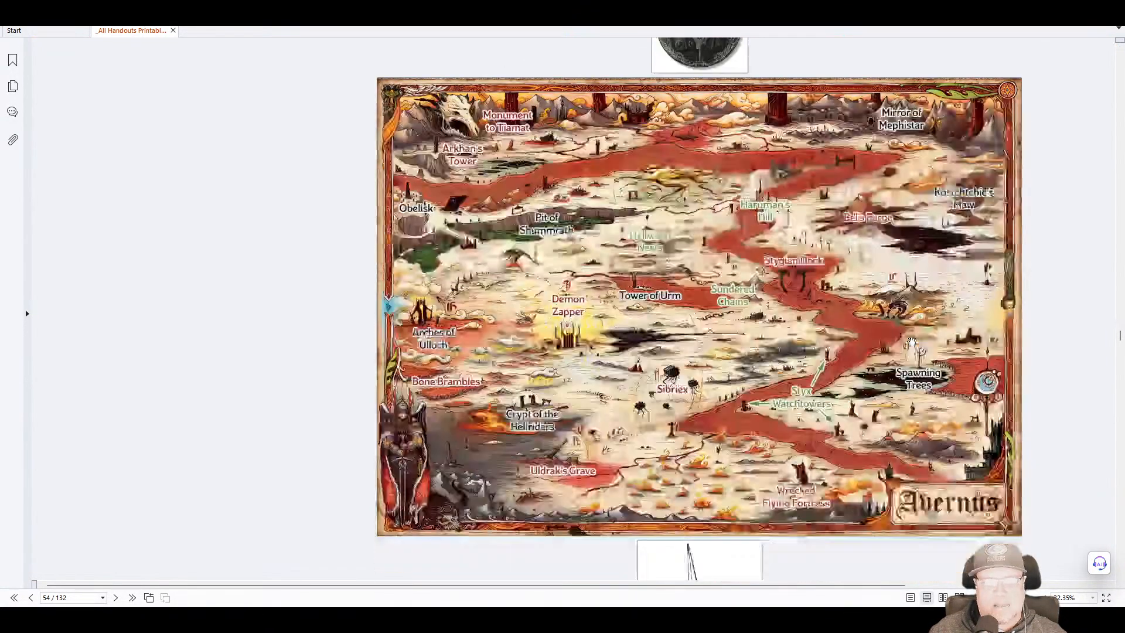
scroll(892, 344, down, 10)
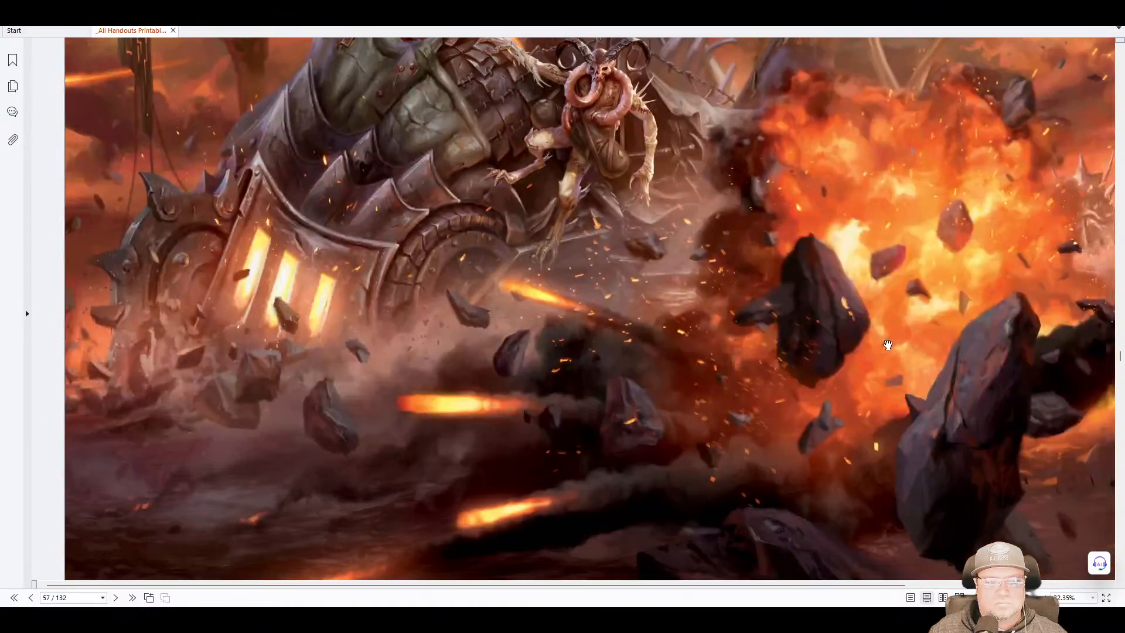
scroll(800, 330, down, 5)
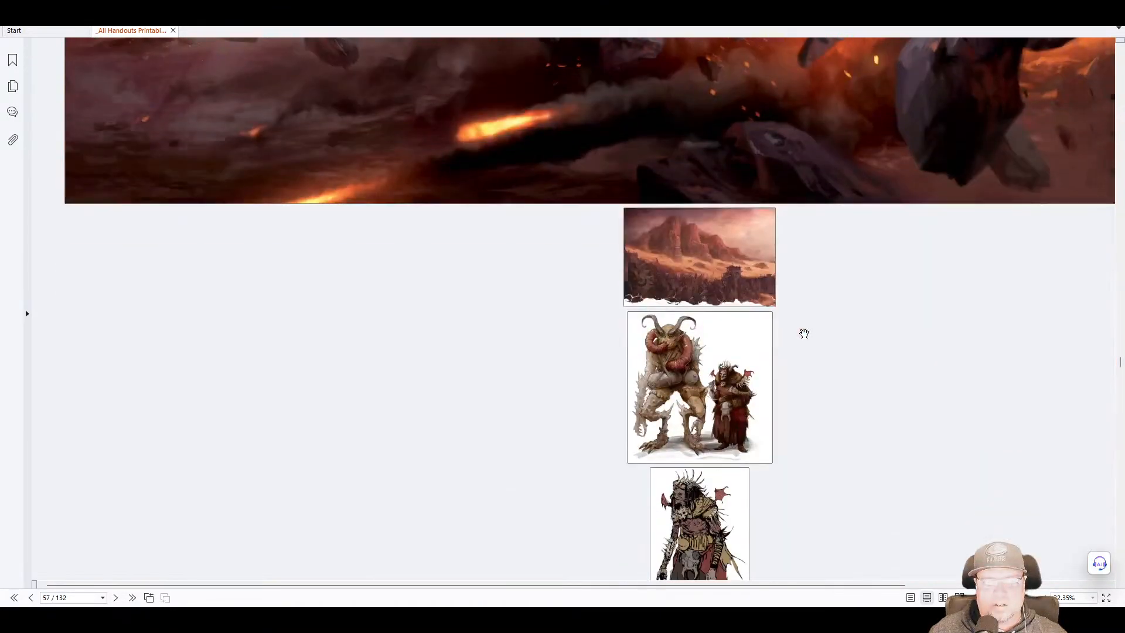
scroll(800, 328, up, 6)
drag(754, 324, 710, 287)
scroll(710, 287, down, 10)
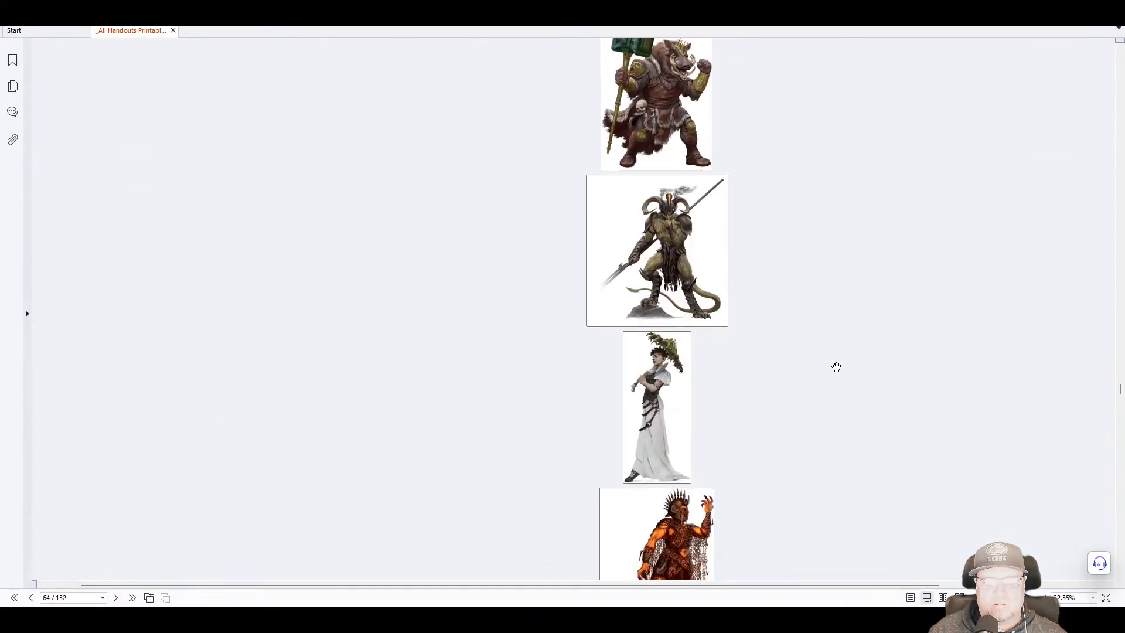
scroll(836, 366, down, 8)
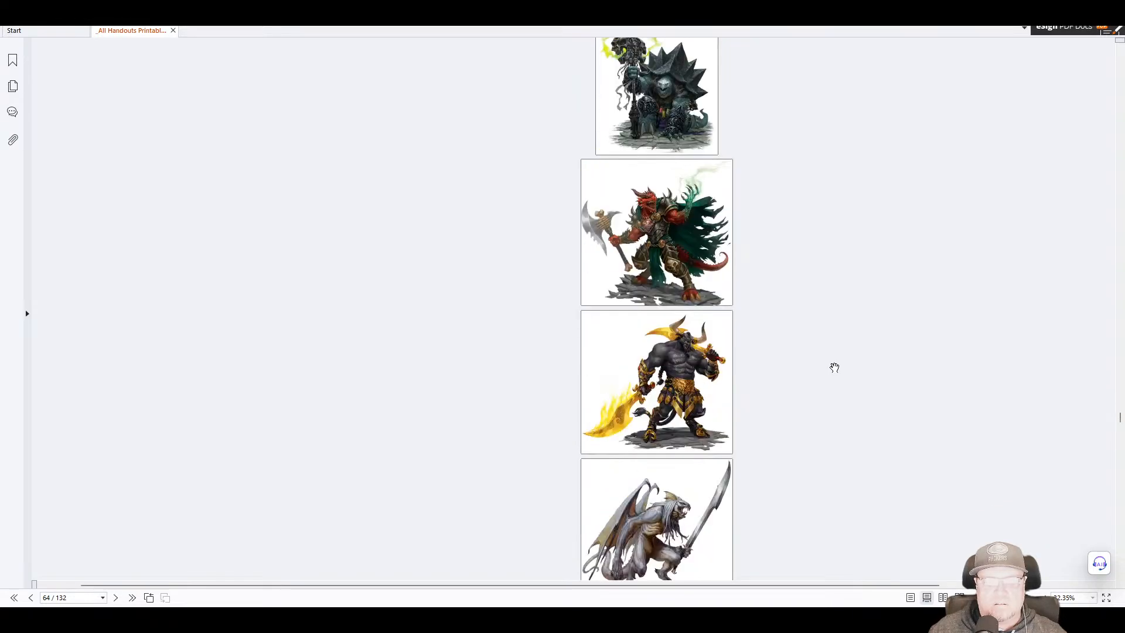
scroll(834, 367, down, 20)
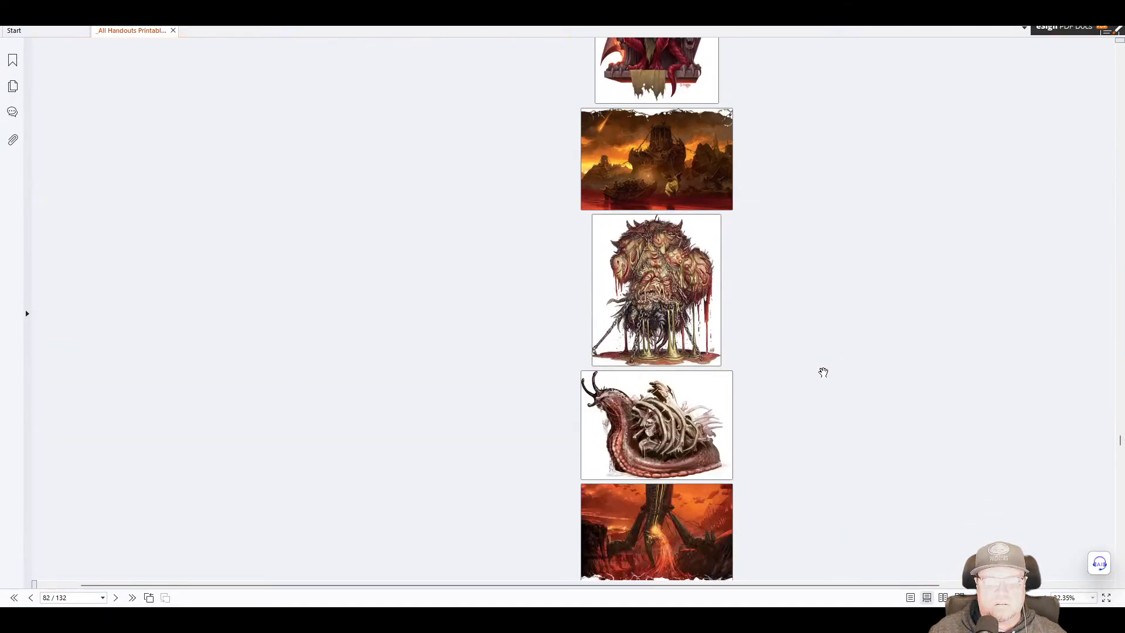
scroll(823, 373, down, 15)
scroll(819, 383, down, 15)
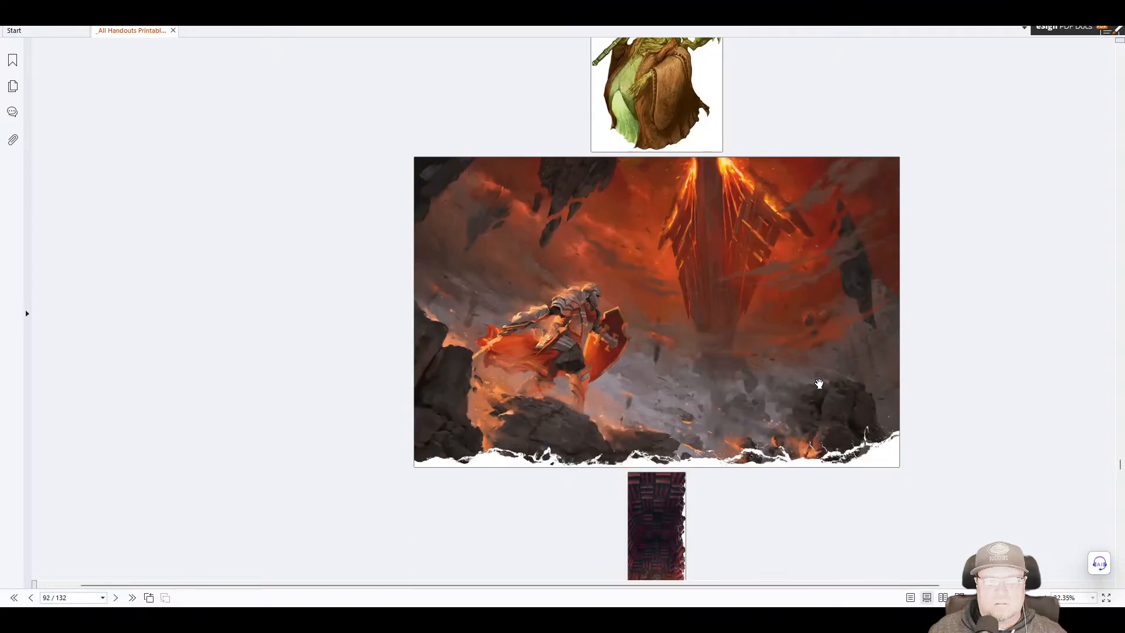
scroll(812, 384, down, 5)
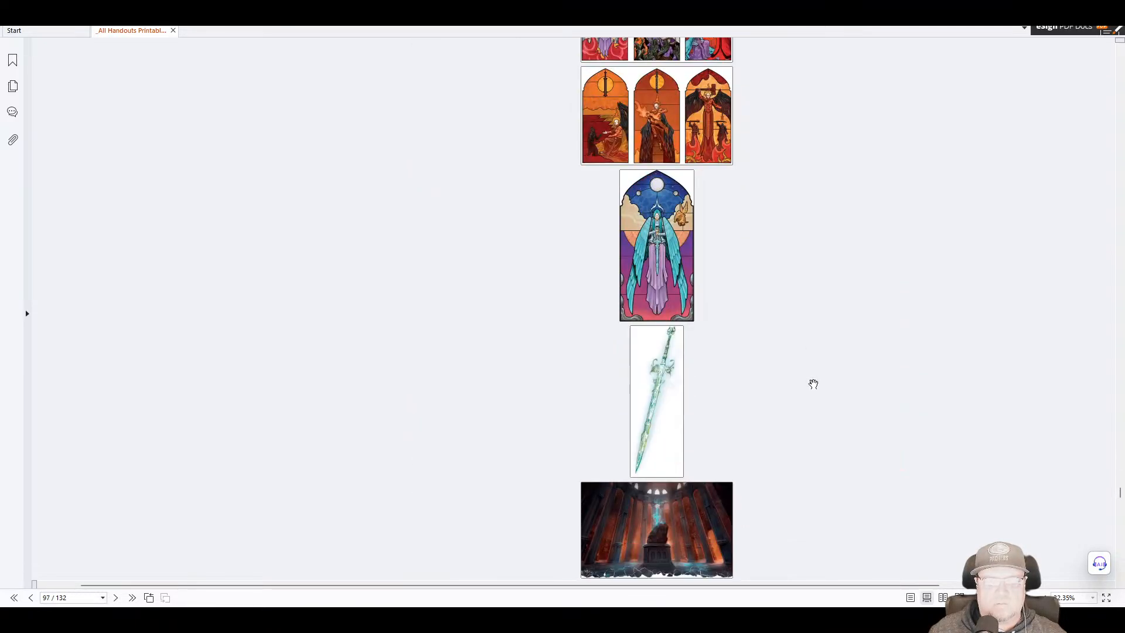
scroll(808, 384, down, 20)
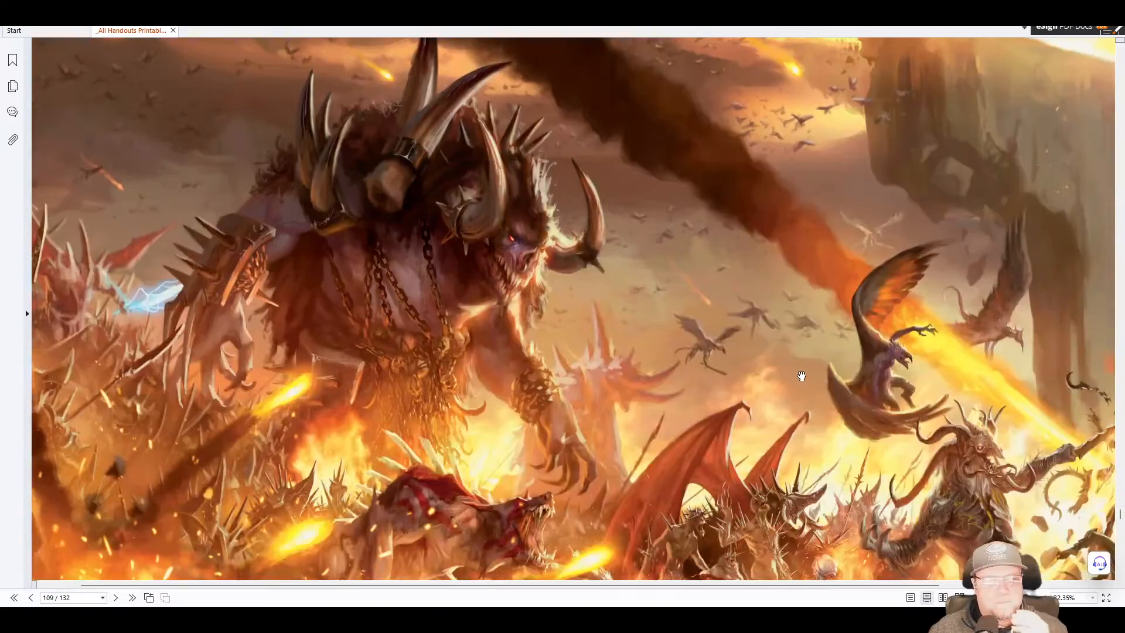
scroll(778, 375, down, 20)
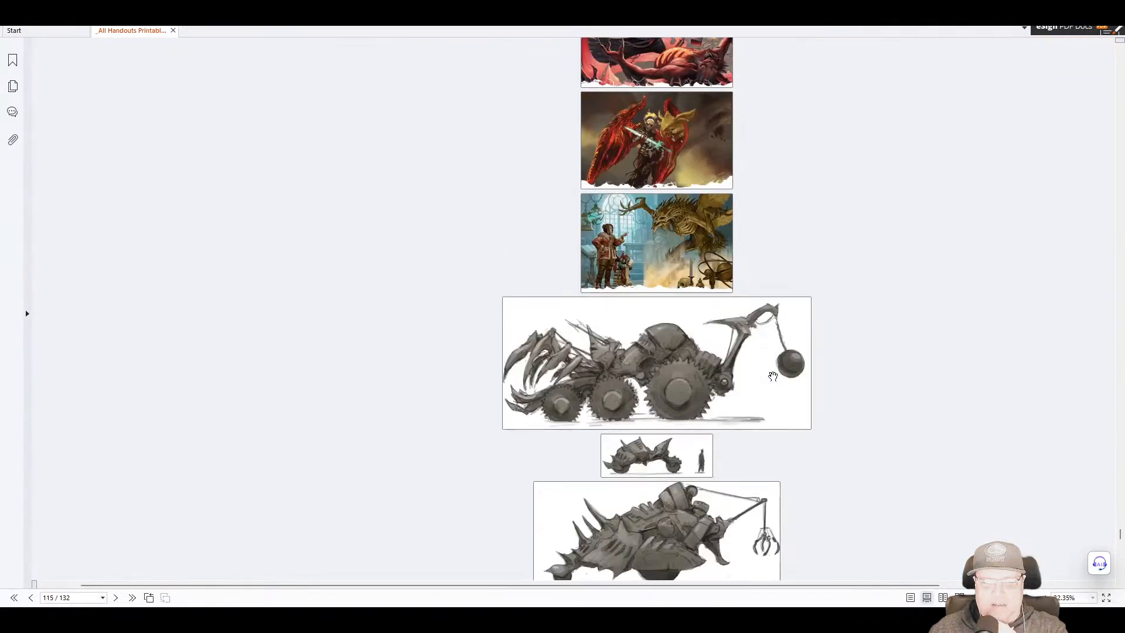
scroll(896, 449, down, 3)
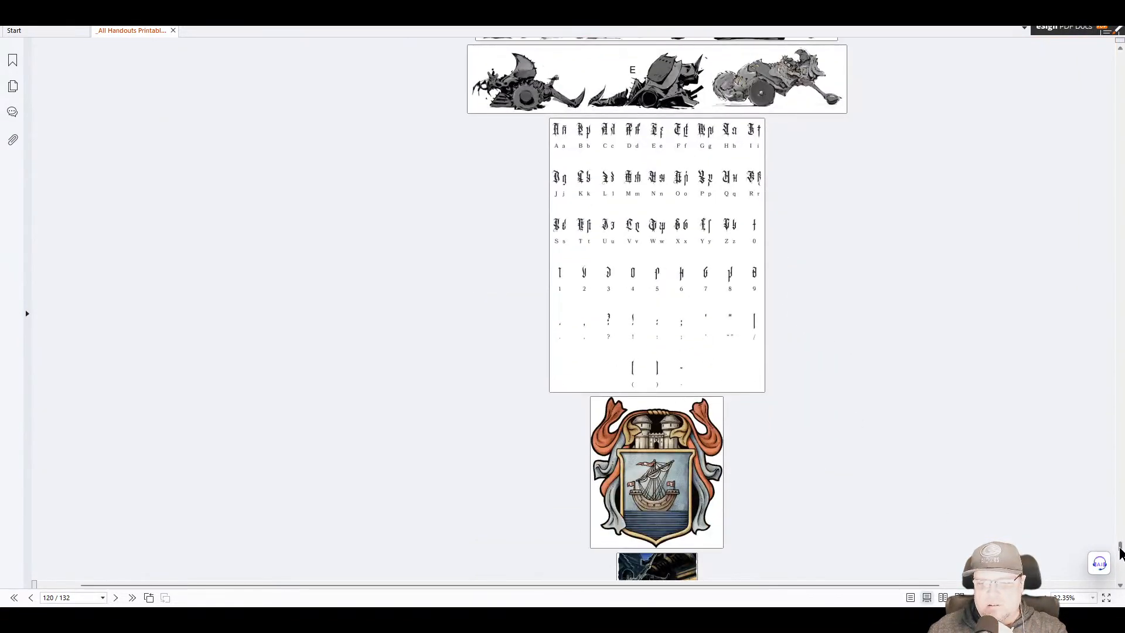
Copy the labelled Baldur's Gate map from the handouts PDF and paste it into the blank assets-dia canvas
drag(1120, 548, 1112, 100)
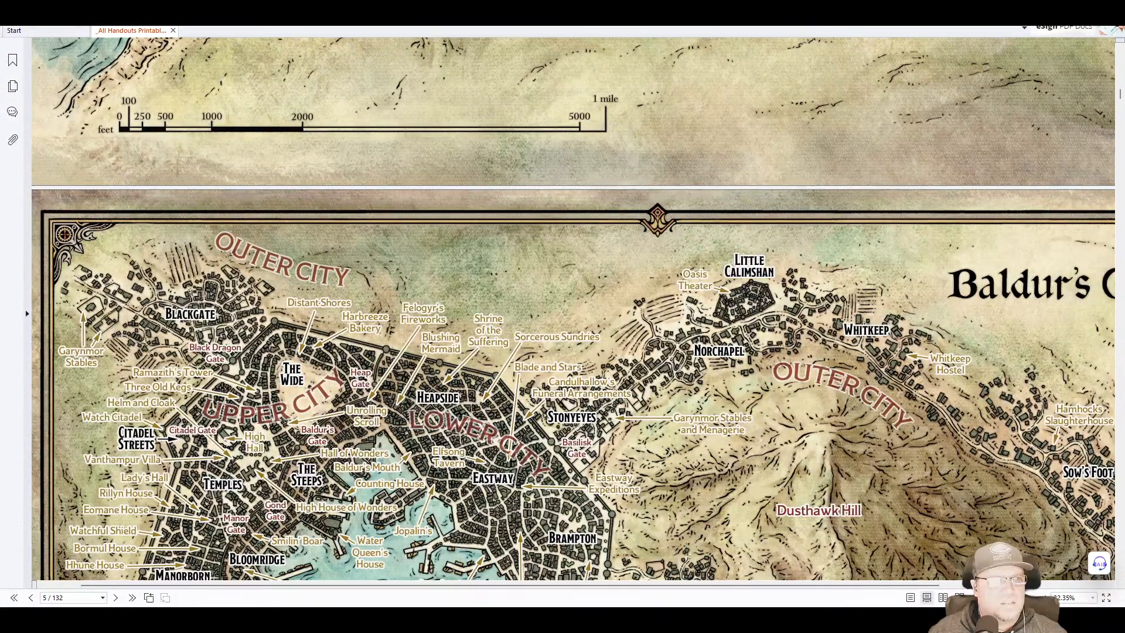
click(21, 21)
click(23, 23)
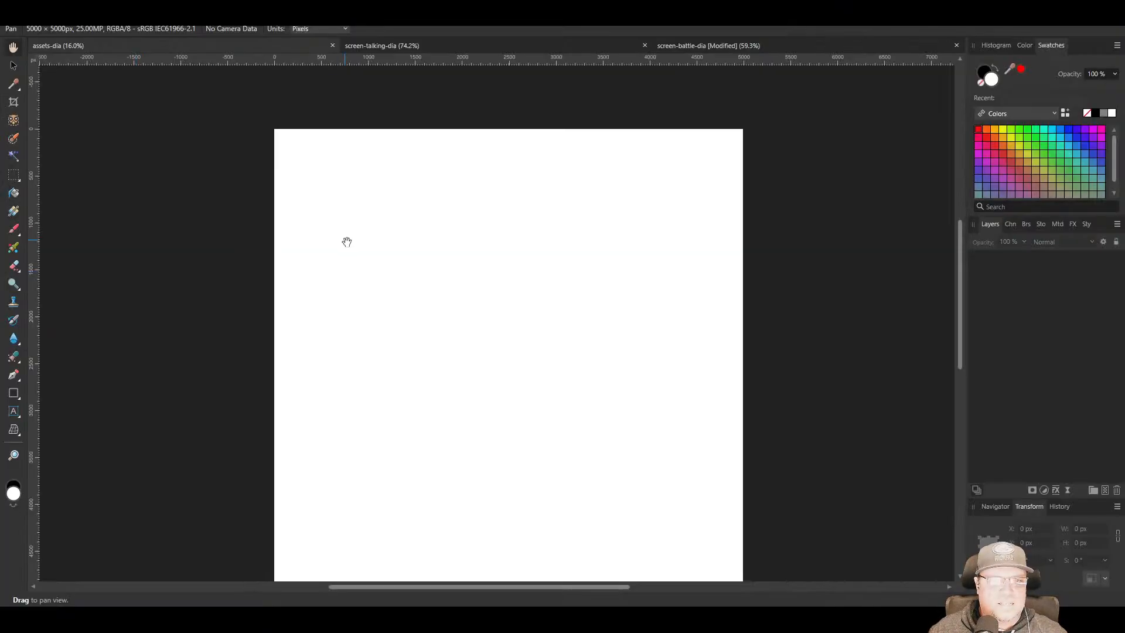
key(ctrl+v)
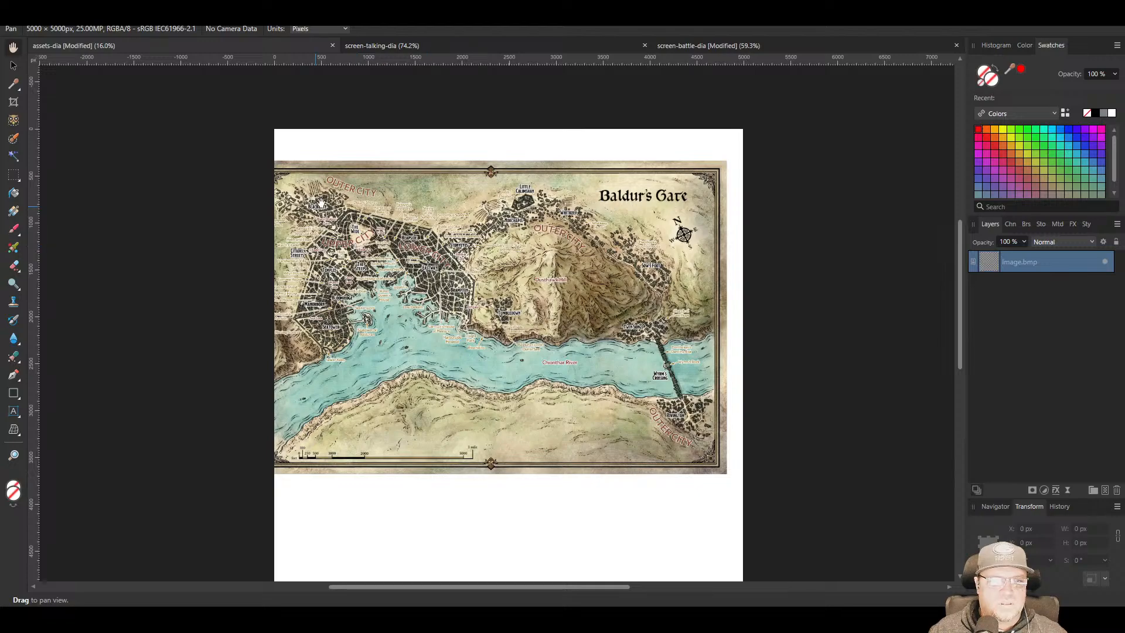
Move the Baldur's Gate map to the canvas's upper edge at X -25 px, Y 0 px so it spans the full width
click(13, 65)
drag(359, 279, 394, 255)
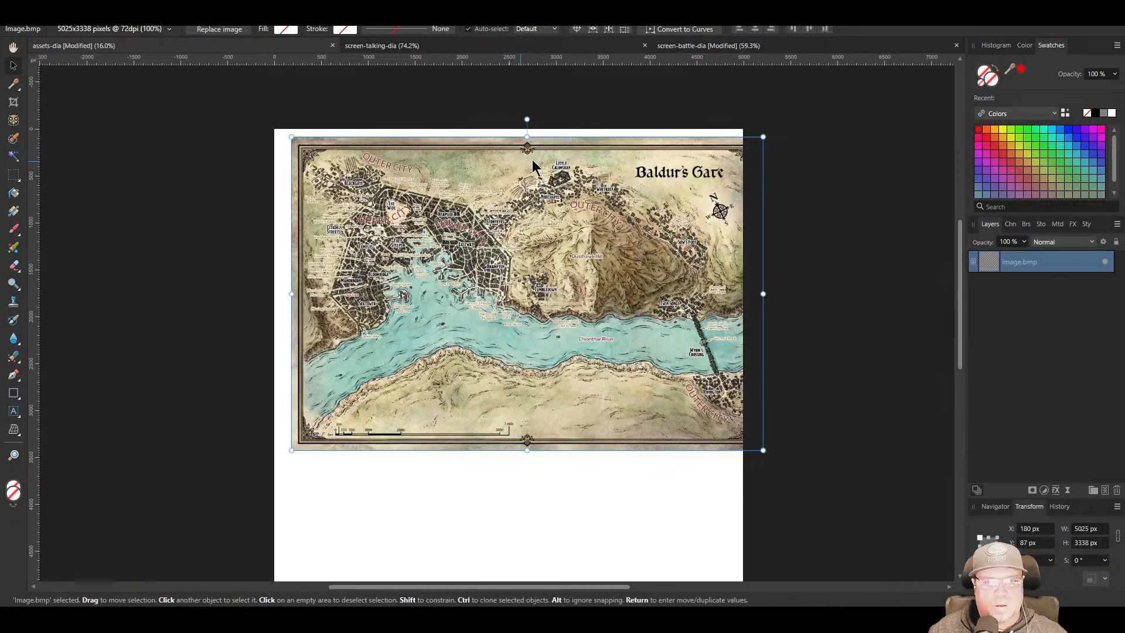
drag(588, 344, 568, 344)
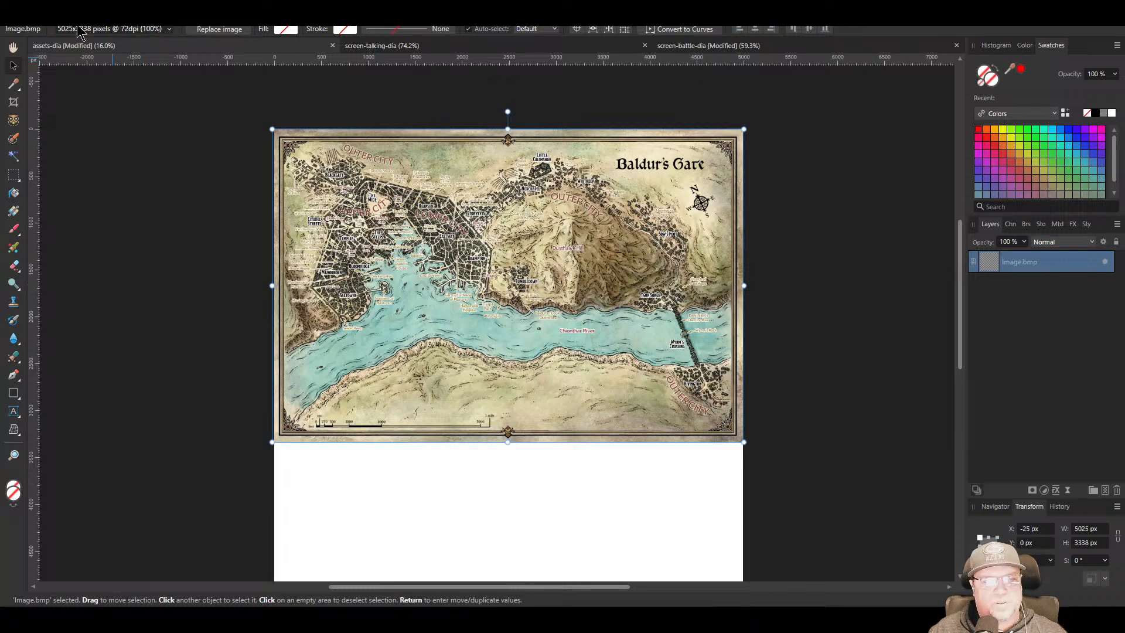
Copy the burning Elturel map on page 35 of the handouts PDF, close the PDF and paste the map into assets-dia
key(alt+Tab)
key(alt+Tab)
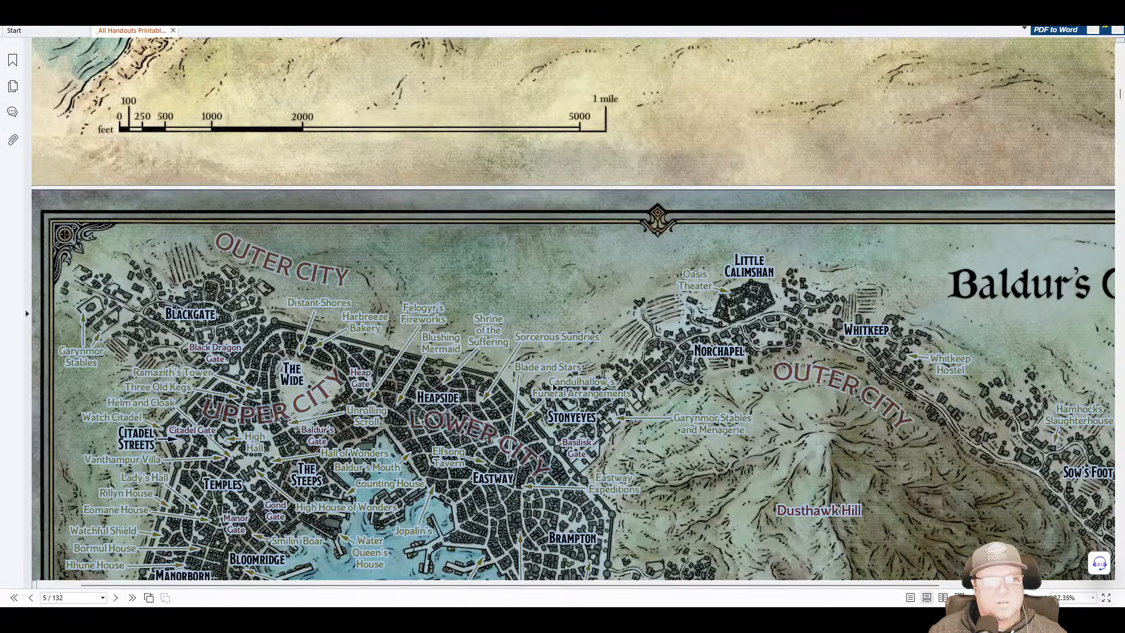
scroll(553, 386, down, 15)
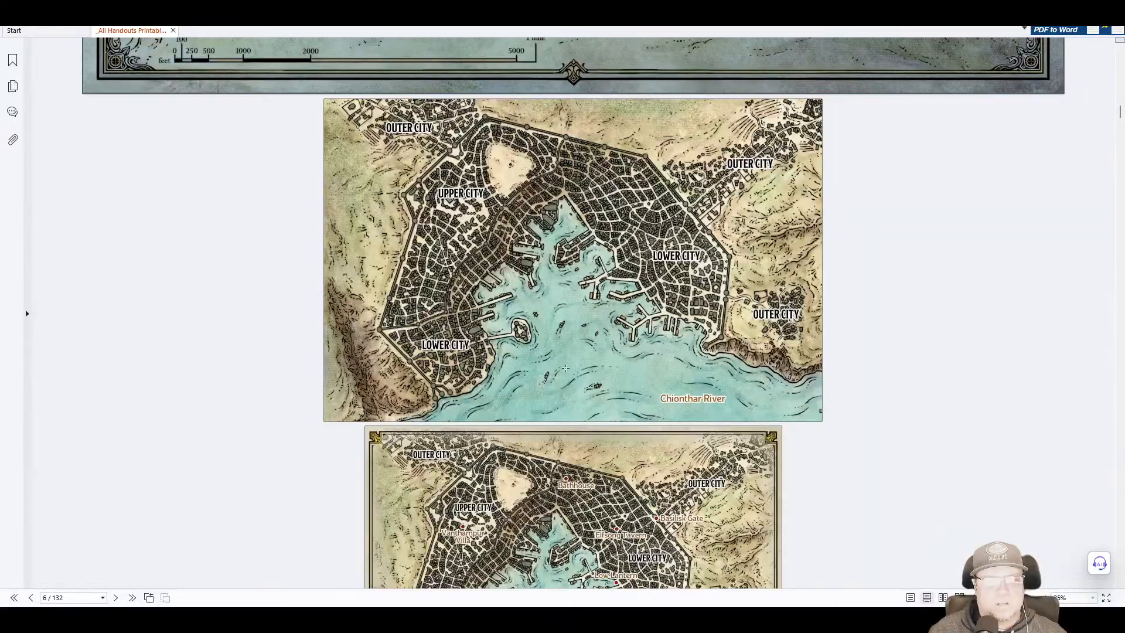
scroll(565, 368, down, 20)
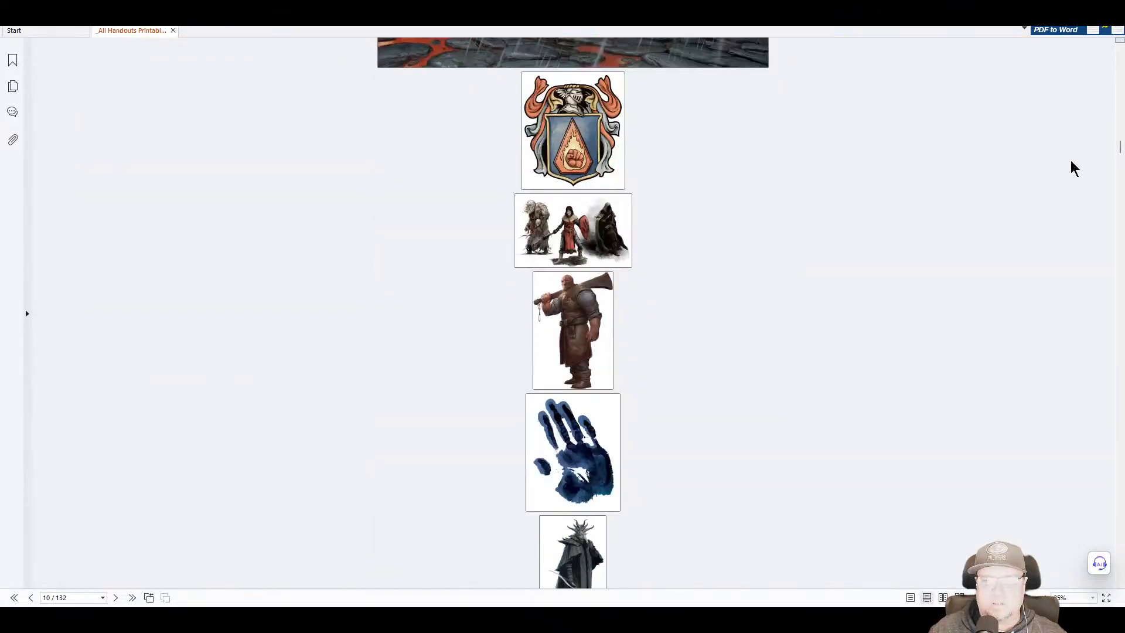
drag(1120, 145, 1099, 243)
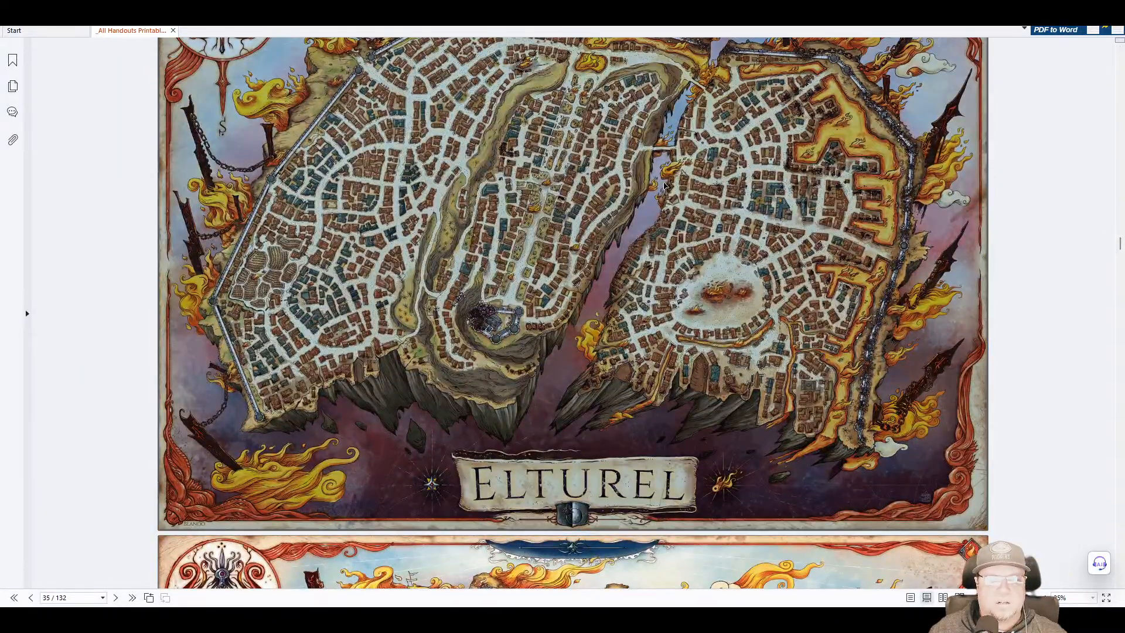
key(alt+F4)
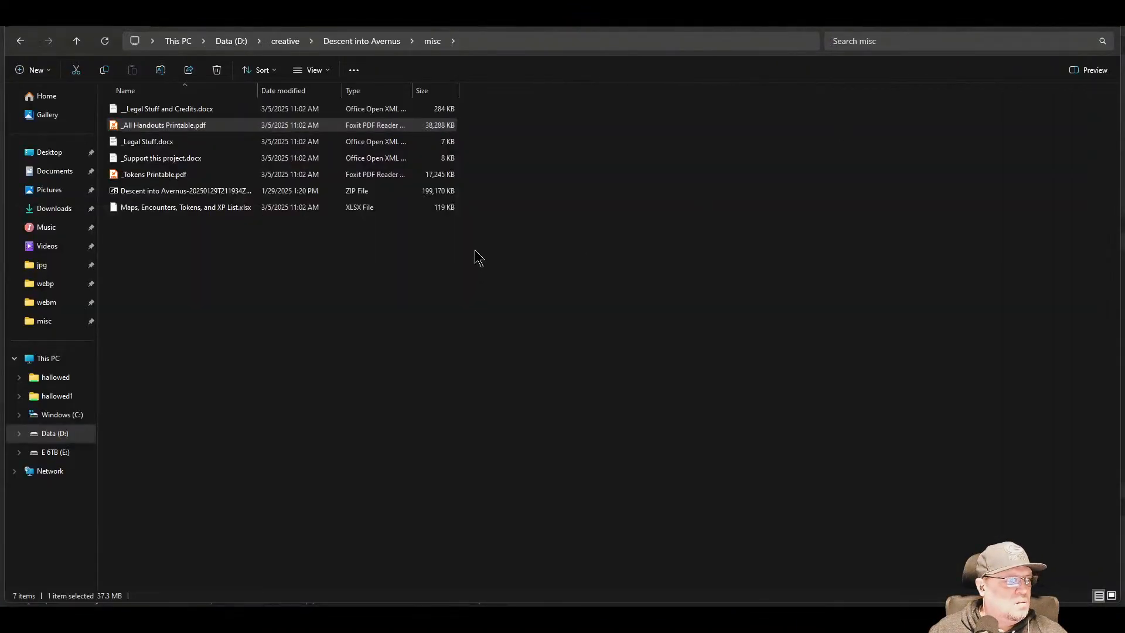
key(alt+Tab)
key(ctrl+v)
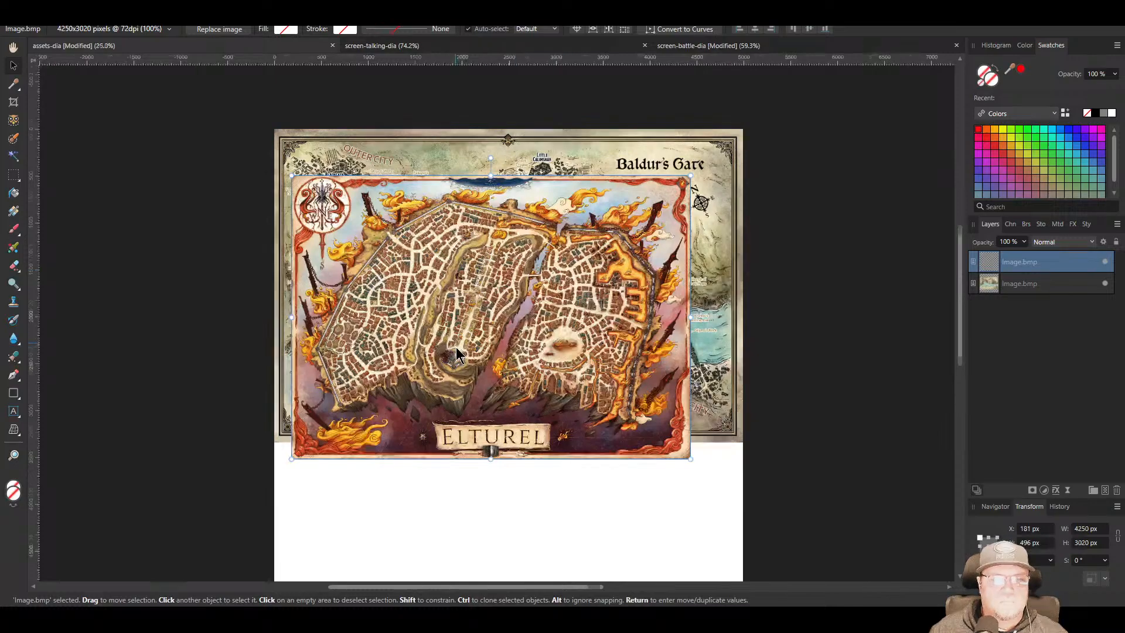
Shift the Elturel map around the canvas to inspect its corner flames, leaving its upper-right corner over the Baldur's Gate map
scroll(637, 268, up, 5)
drag(638, 215, 759, 99)
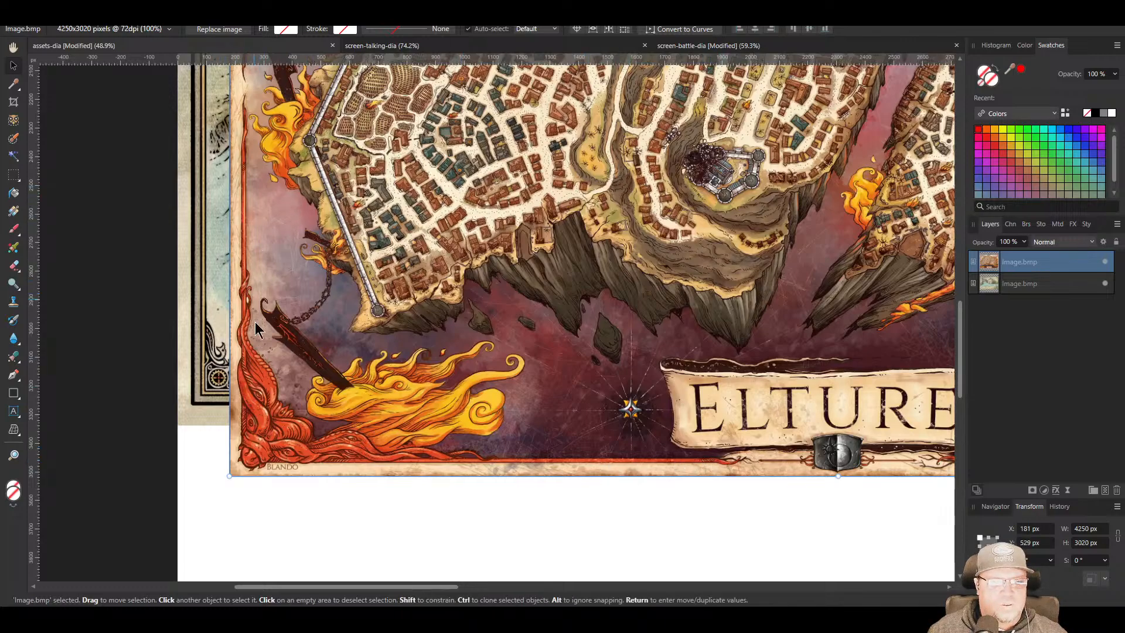
drag(255, 324, 226, 407)
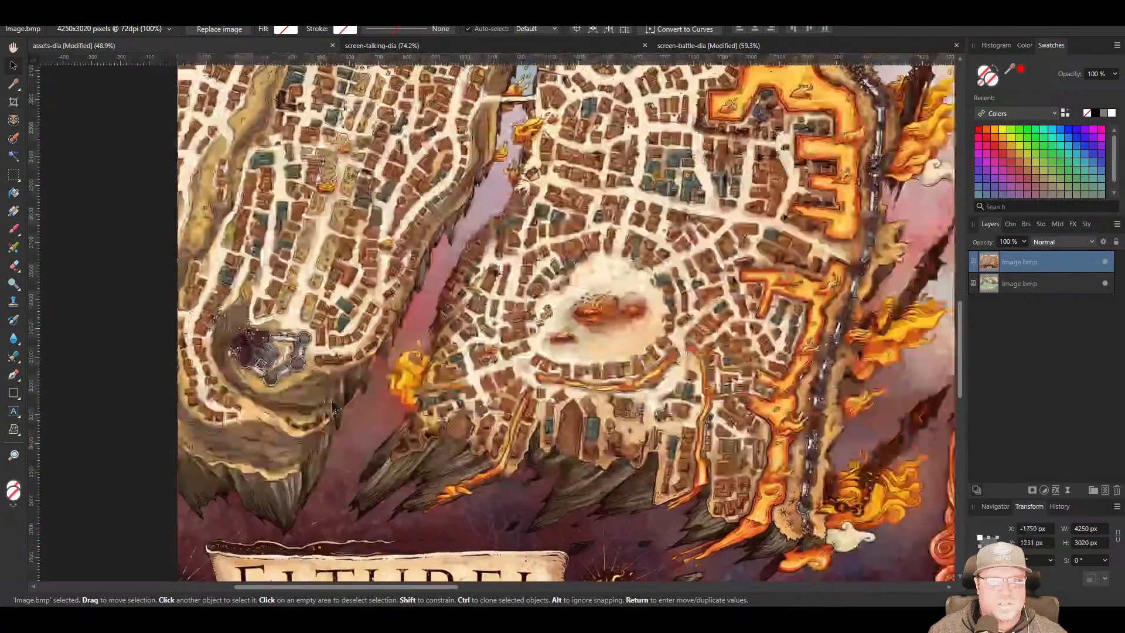
drag(891, 152, 590, 533)
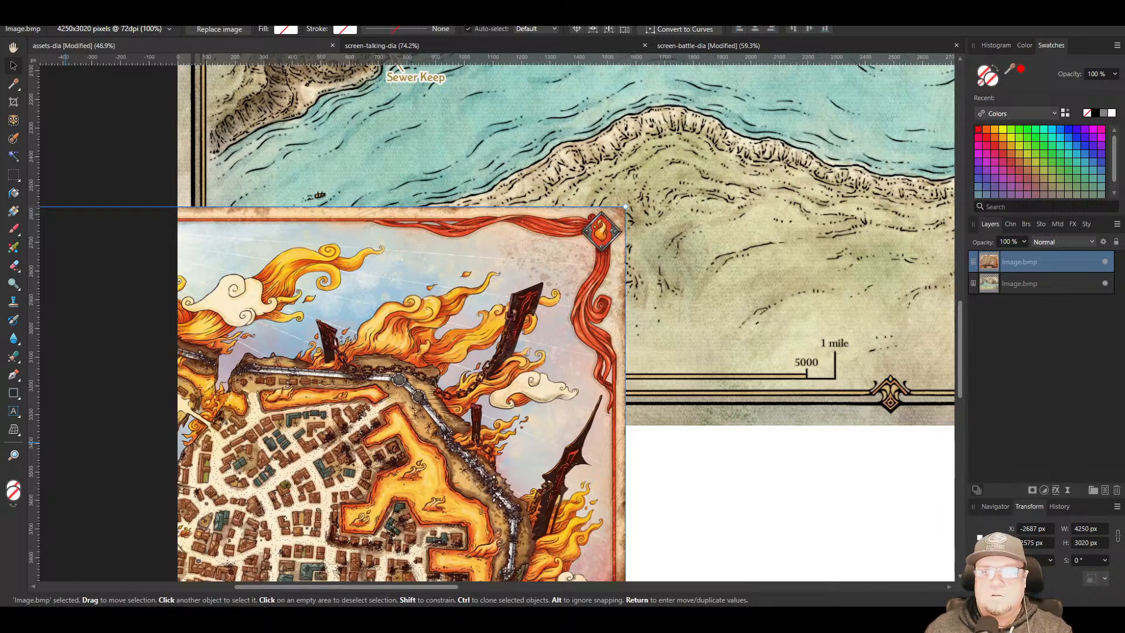
drag(369, 257, 569, 273)
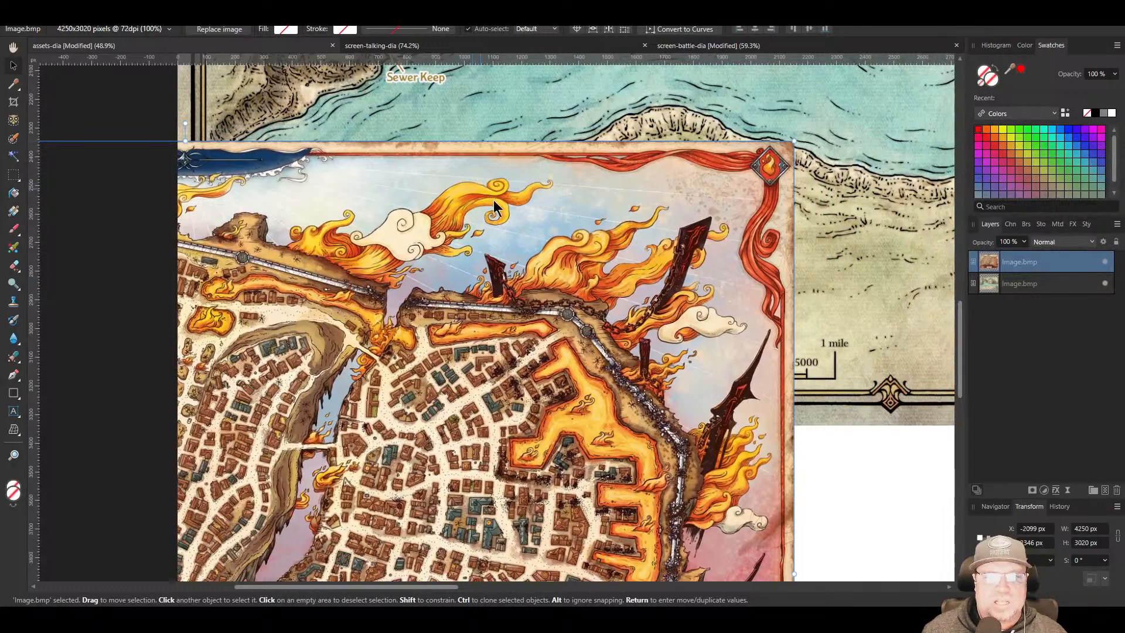
drag(494, 199, 486, 183)
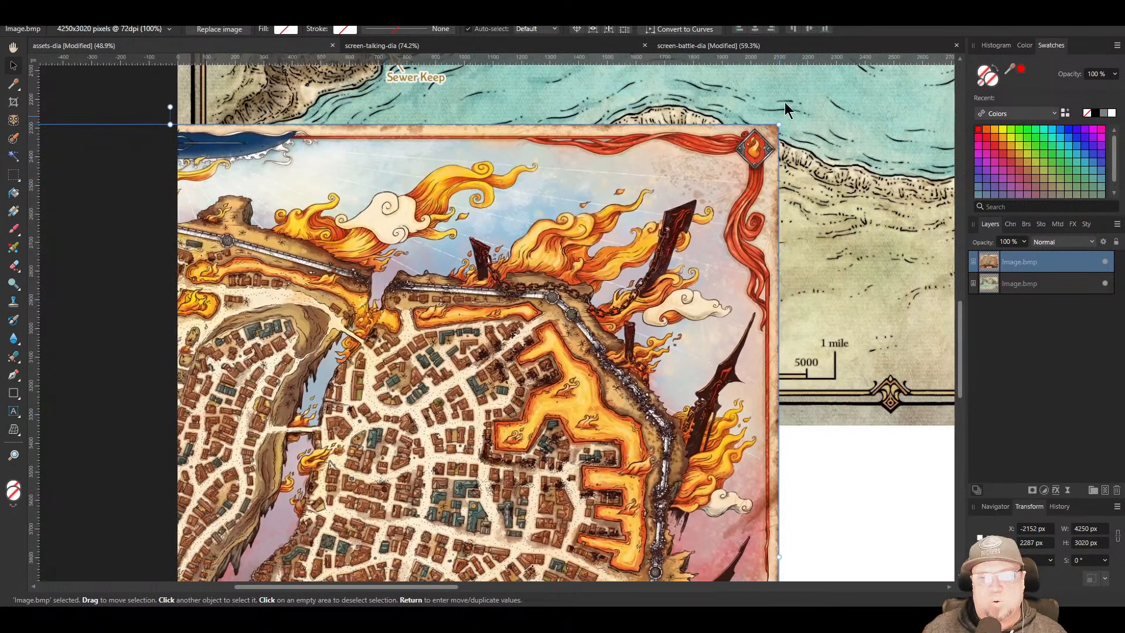
Try to cut the flaming upper-right corner out of the Elturel map with a rectangular marquee about 1571 × 973 px, and deselect
click(14, 179)
drag(411, 109, 861, 389)
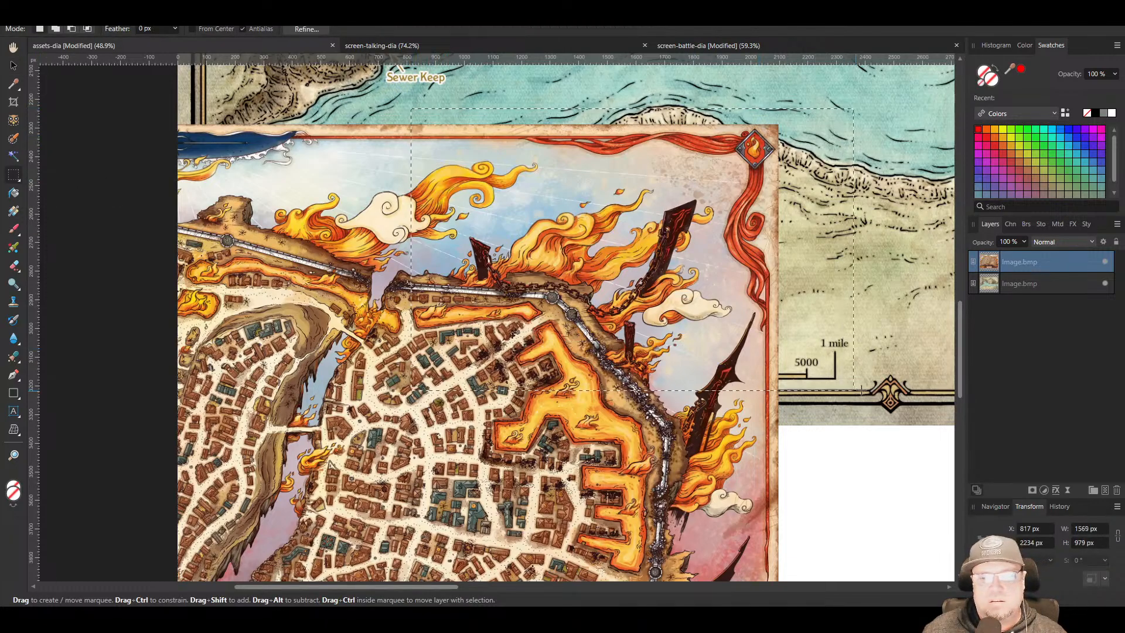
key(Delete)
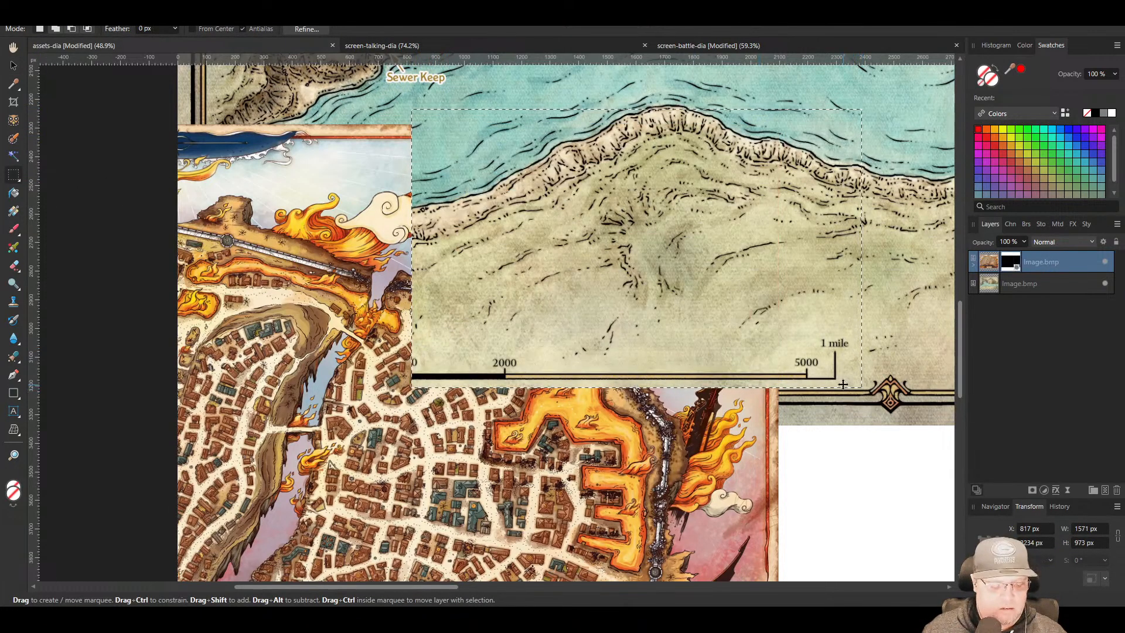
key(ctrl+d)
Move the Elturel map up over the Baldur's Gate map to free the blank canvas below
click(14, 65)
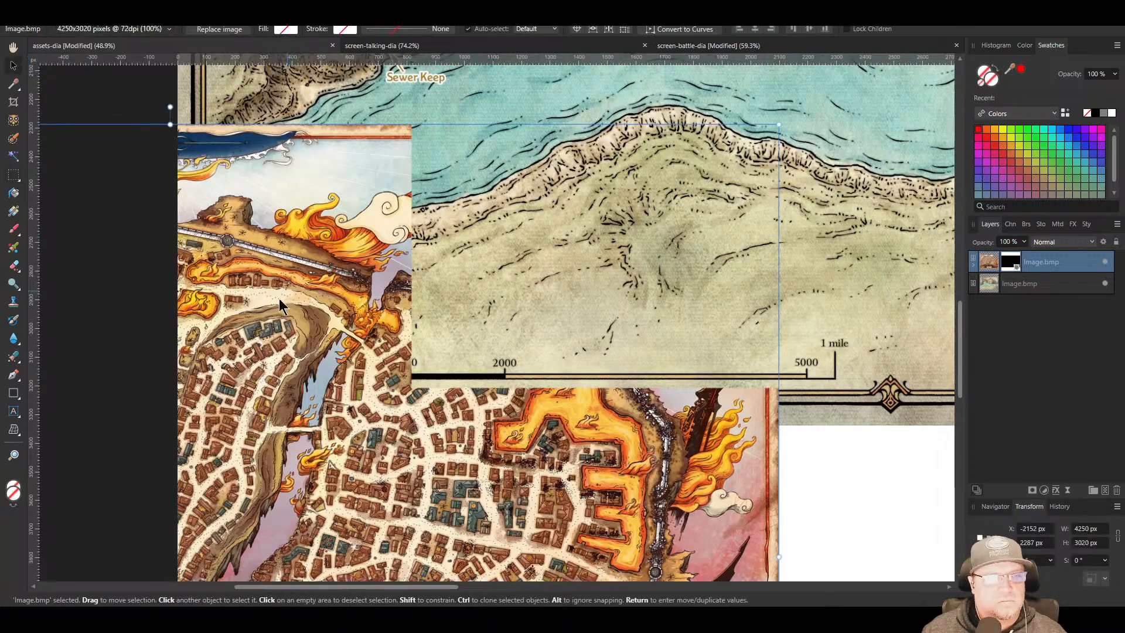
drag(279, 297, 958, 212)
drag(463, 556, 429, 76)
drag(440, 313, 448, 215)
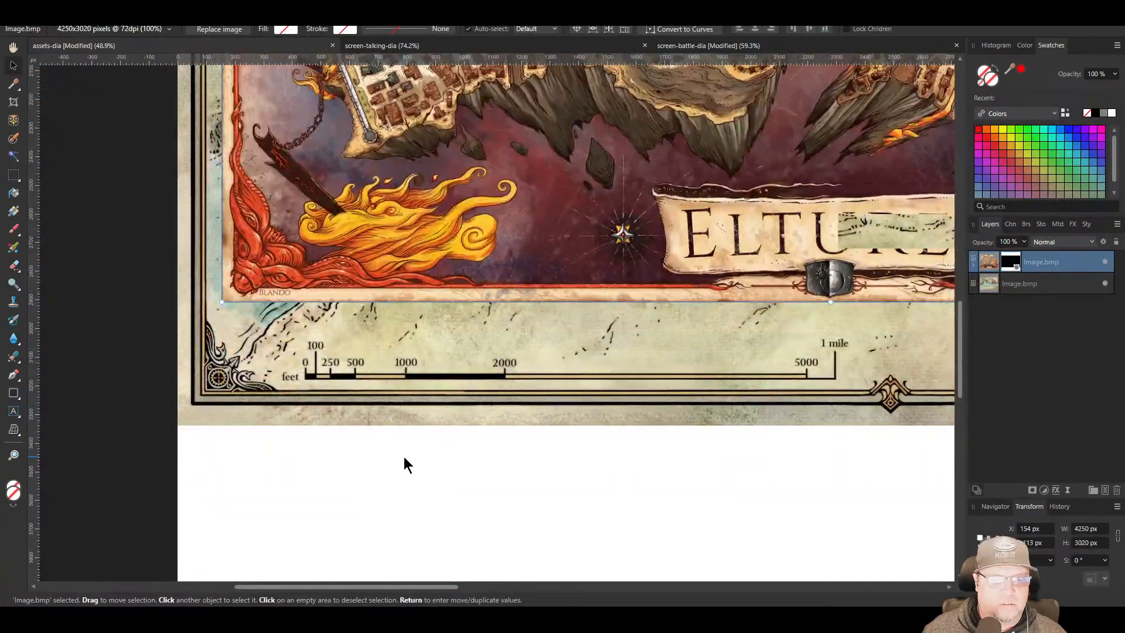
Try pasting the cut corner piece onto the blank part of the canvas, and delete the pasted layer
right_click(407, 465)
click(605, 492)
scroll(532, 402, down, 5)
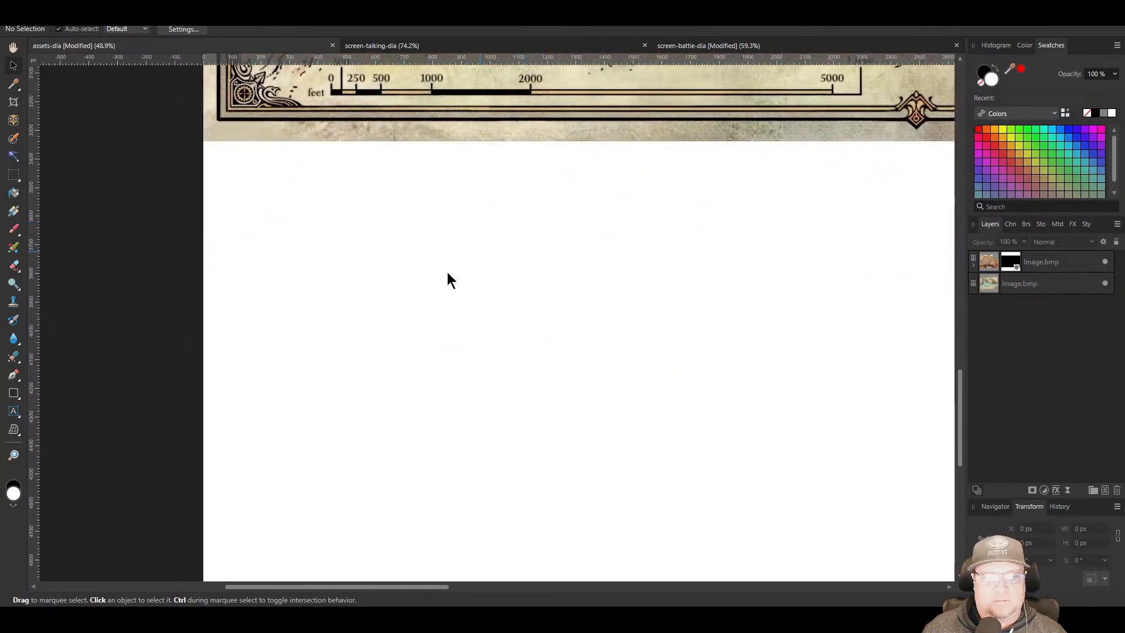
key(ctrl+v)
scroll(458, 299, down, 5)
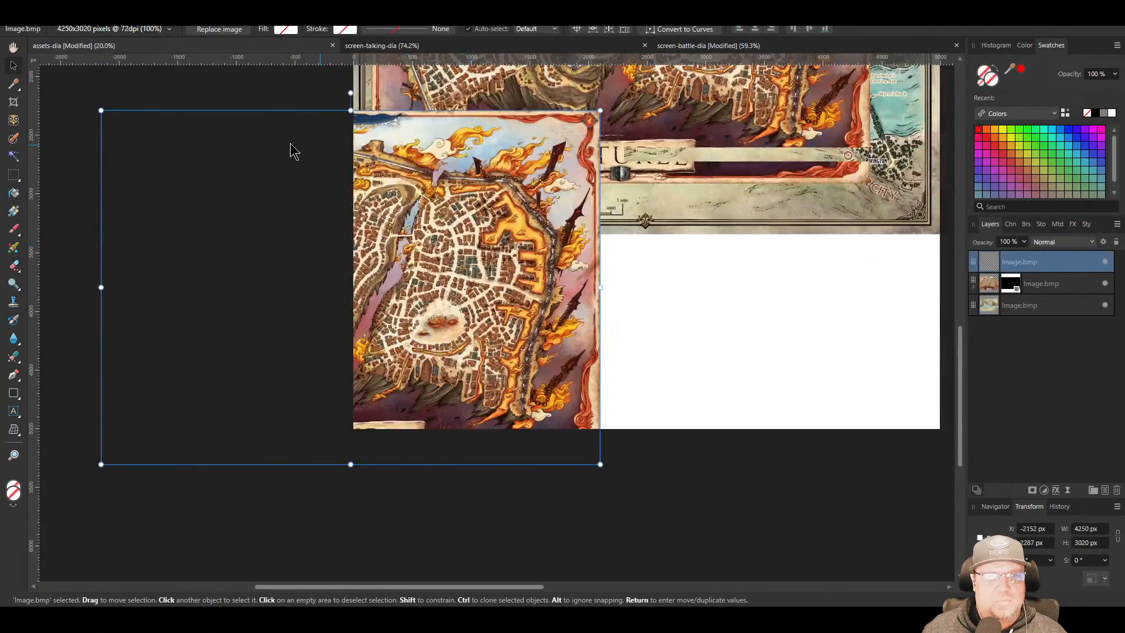
drag(434, 218, 462, 220)
key(Delete)
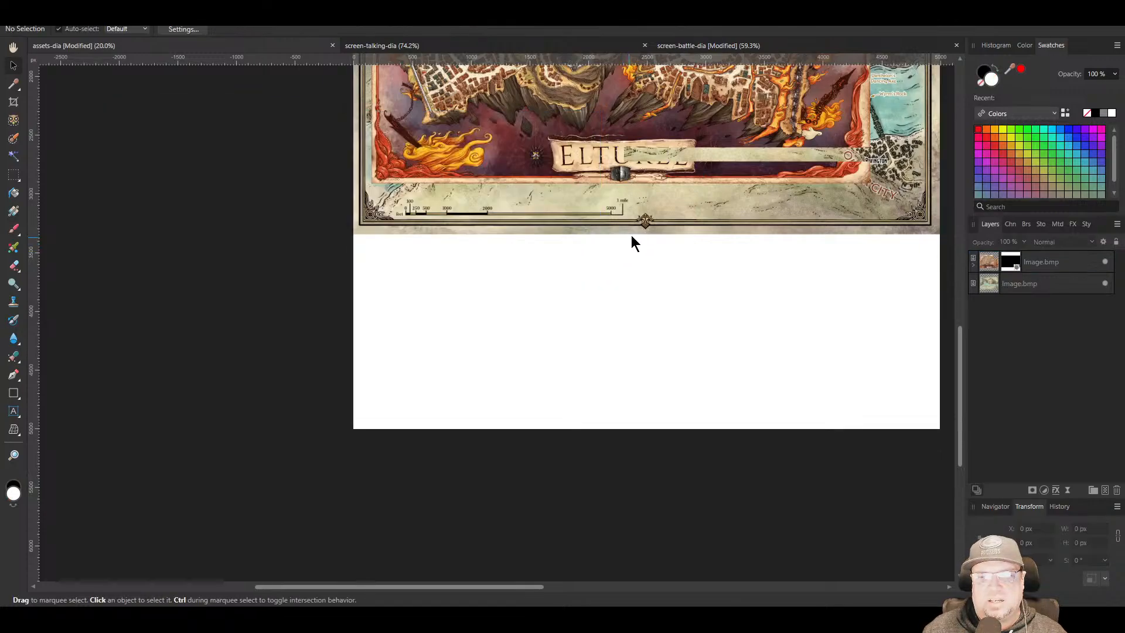
Move the Elturel map down to the lower part of the canvas, at about X 200 px, Y 1980 px
drag(638, 217, 340, 514)
drag(447, 323, 488, 245)
click(501, 386)
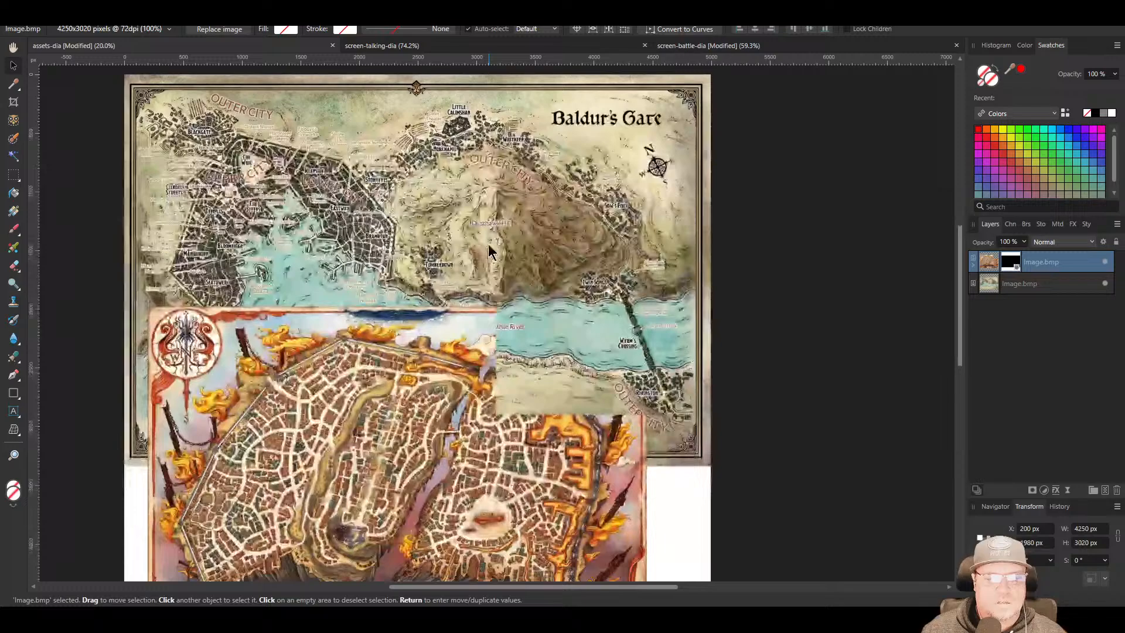
Delete the mask nested in the Elturel map layer
click(1008, 263)
click(973, 264)
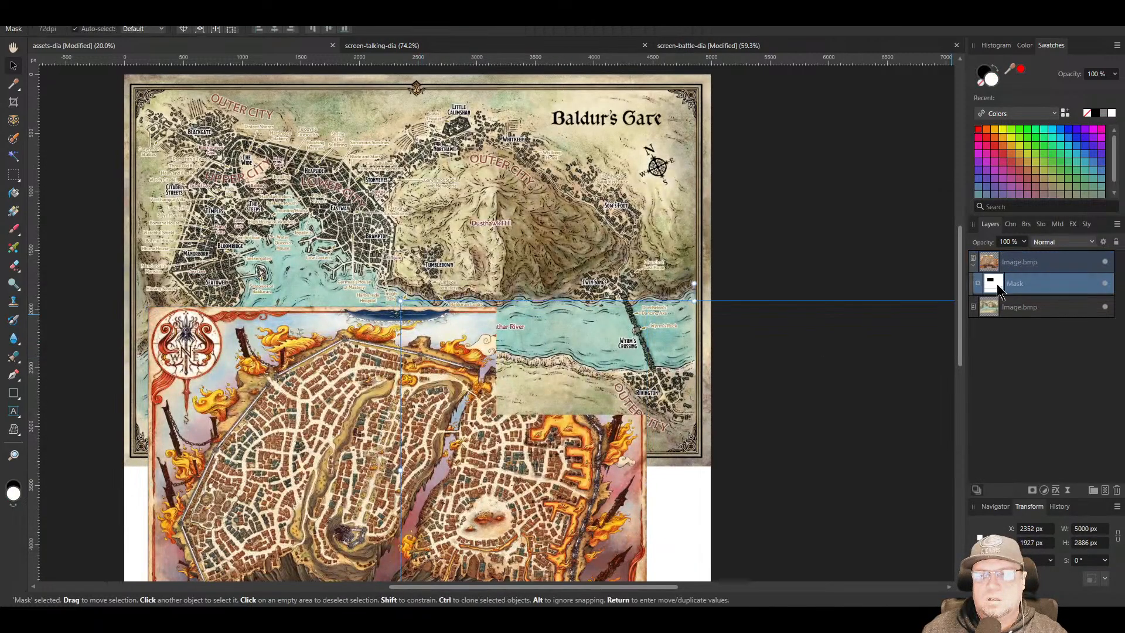
key(Delete)
Rasterize the Elturel map and cut its upper-right corner, using a marquee about 1718 × 986 px, into a separate pasted layer
drag(483, 385, 588, 239)
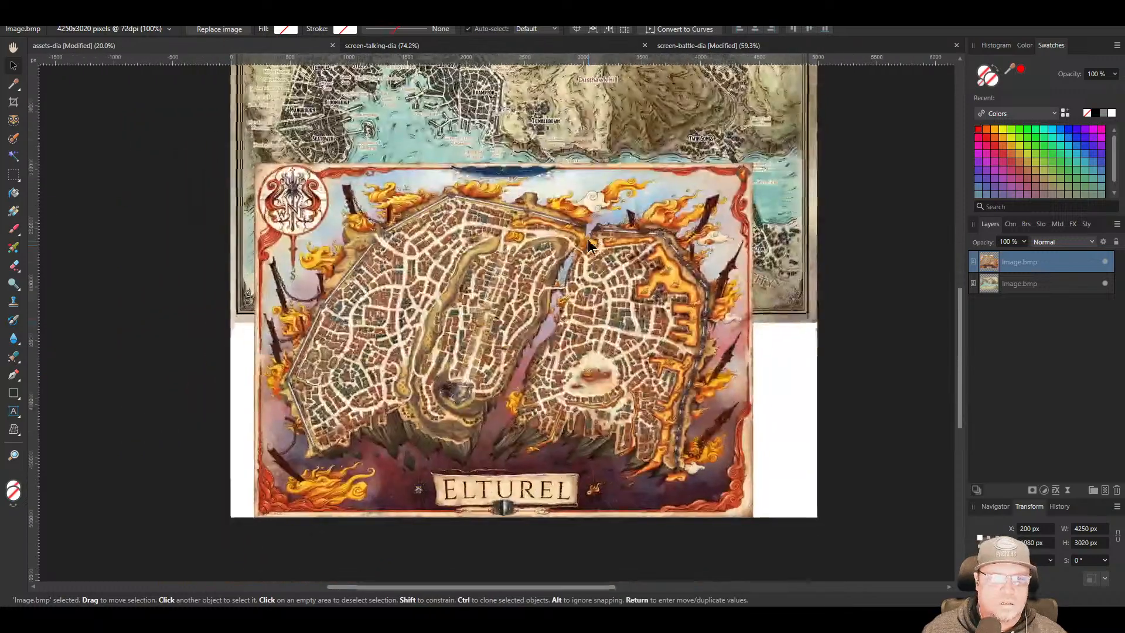
scroll(705, 287, up, 1)
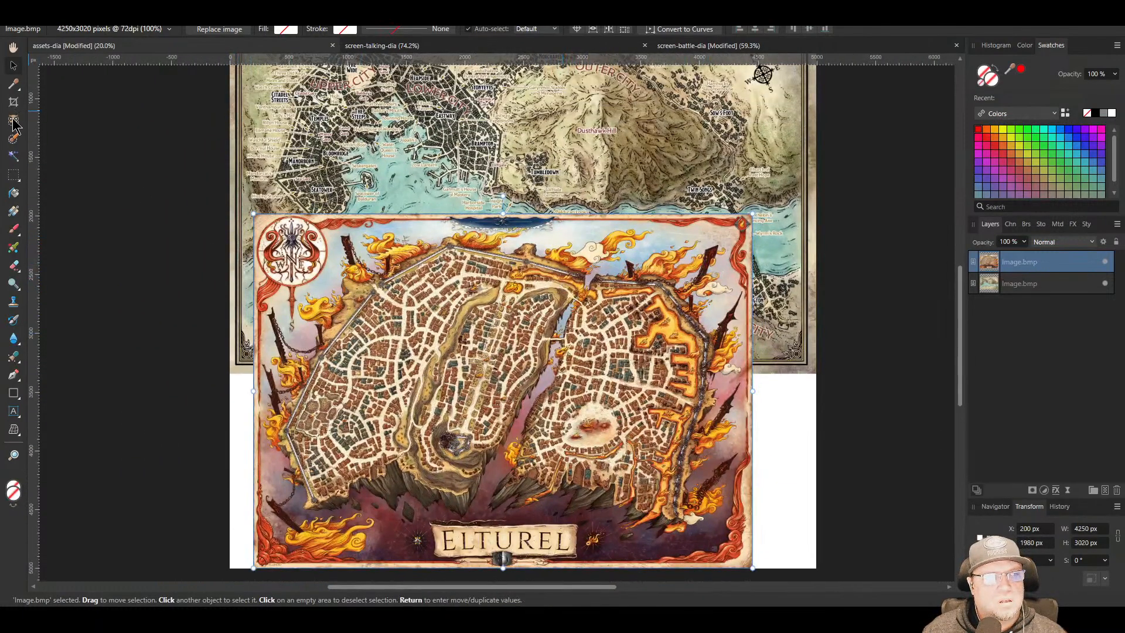
click(19, 174)
scroll(719, 253, up, 3)
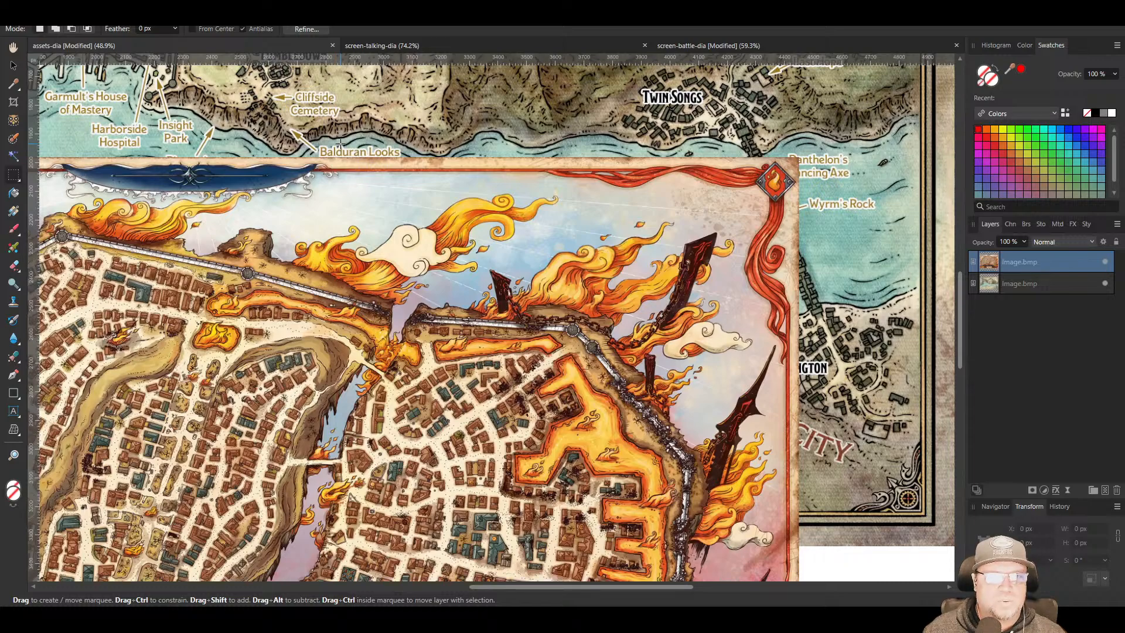
drag(844, 367, 836, 462)
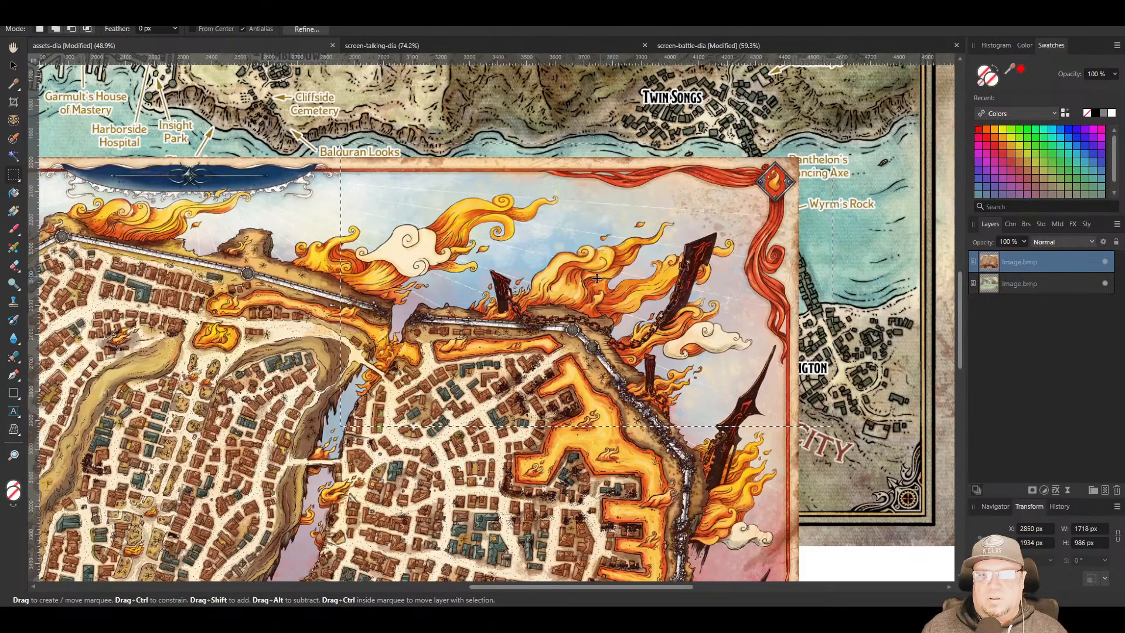
right_click(1063, 271)
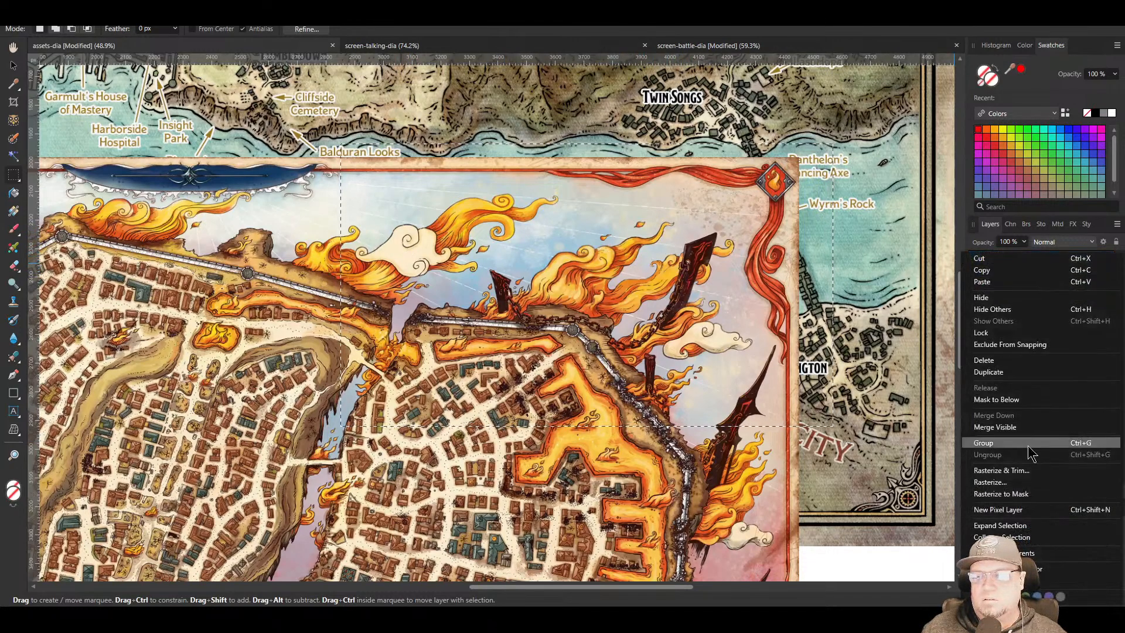
click(990, 487)
key(Delete)
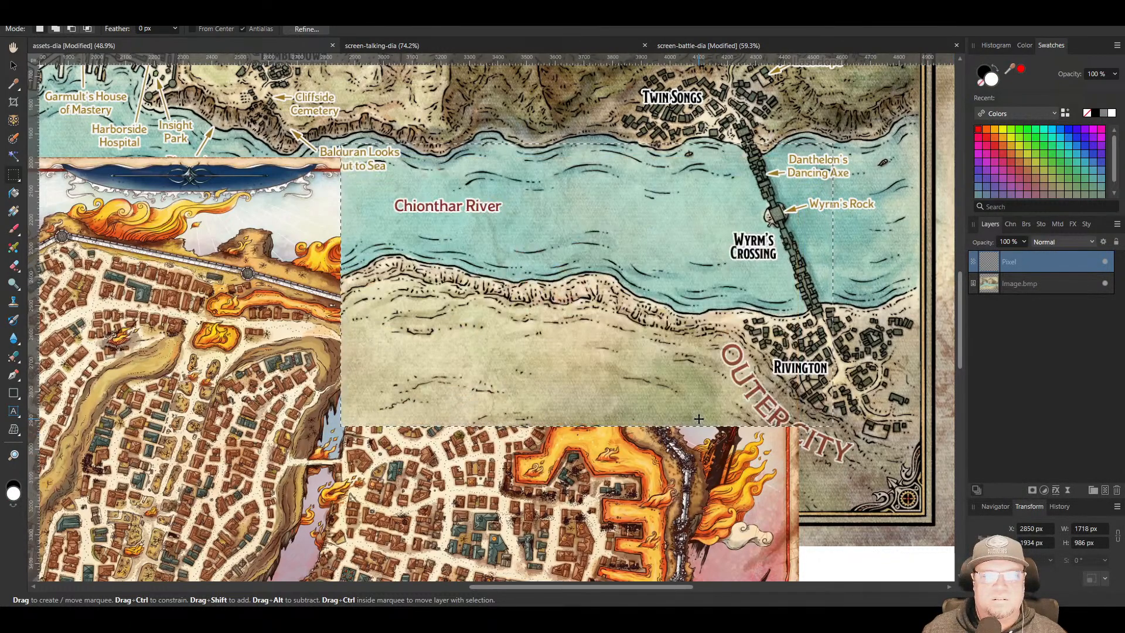
key(ctrl+v)
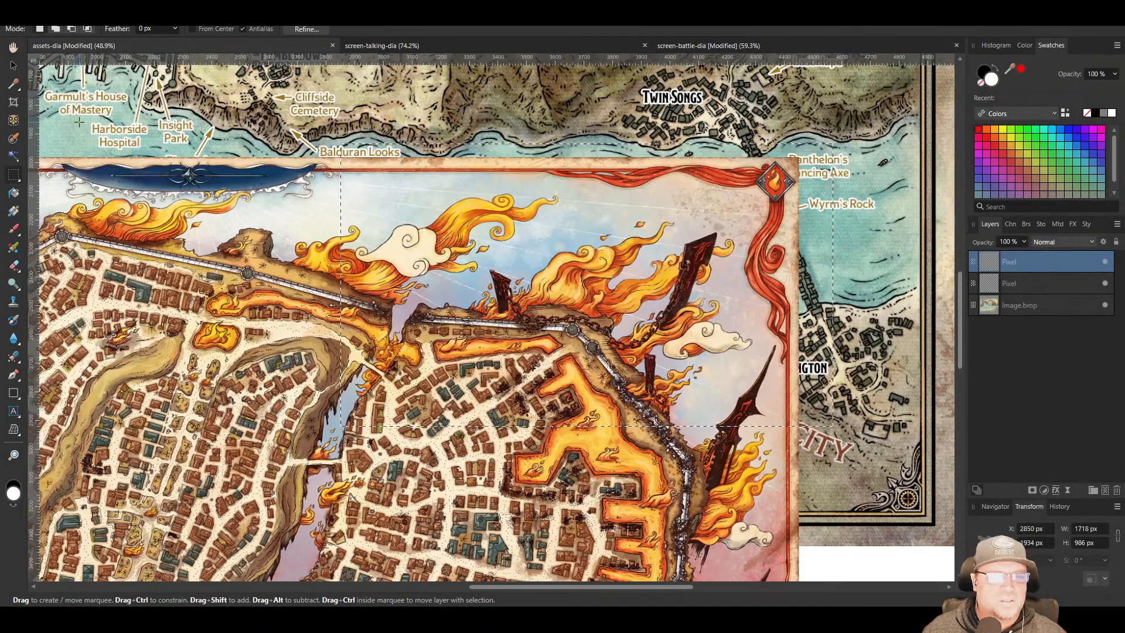
Move the Elturel map to about X 899 px, Y 944 px, leaving blank canvas below its lower edge
click(14, 64)
scroll(263, 429, down, 5)
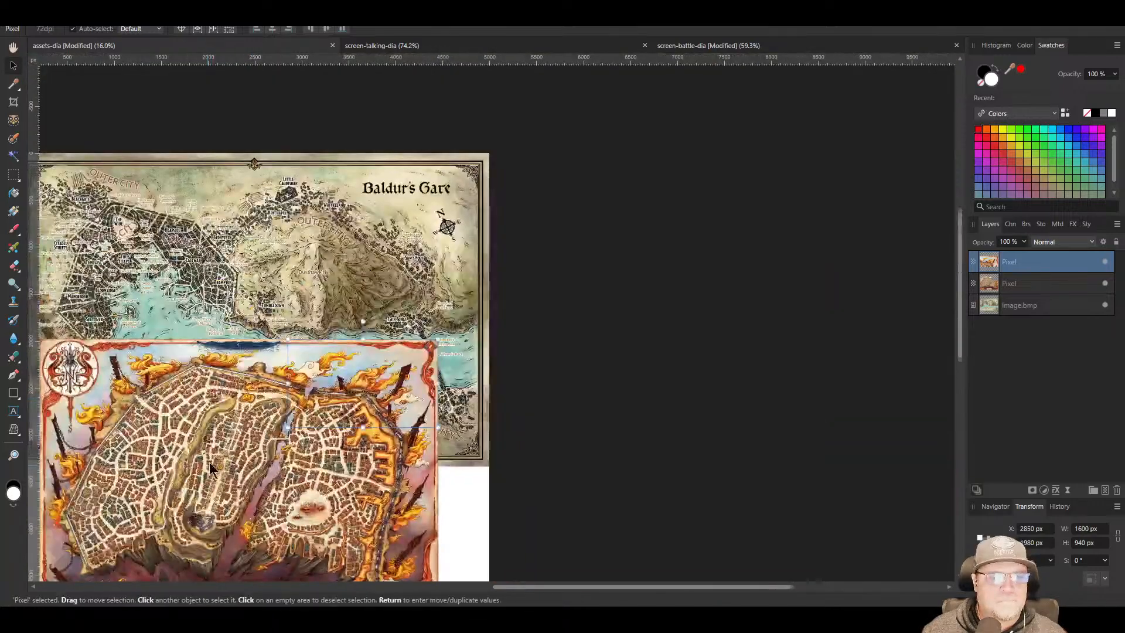
drag(211, 525, 578, 263)
drag(431, 325, 497, 229)
Cut the Elturel map's lower-left flame corner with a marquee about 1383 × 1148 px, paste it as a separate layer and deselect
scroll(498, 280, up, 4)
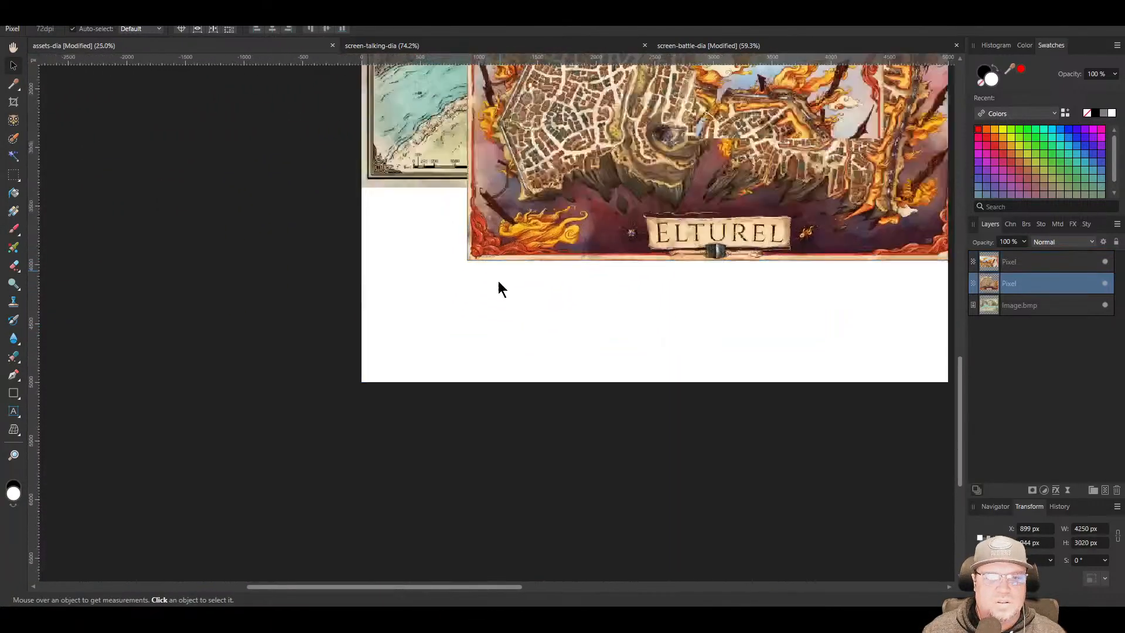
drag(488, 181, 448, 344)
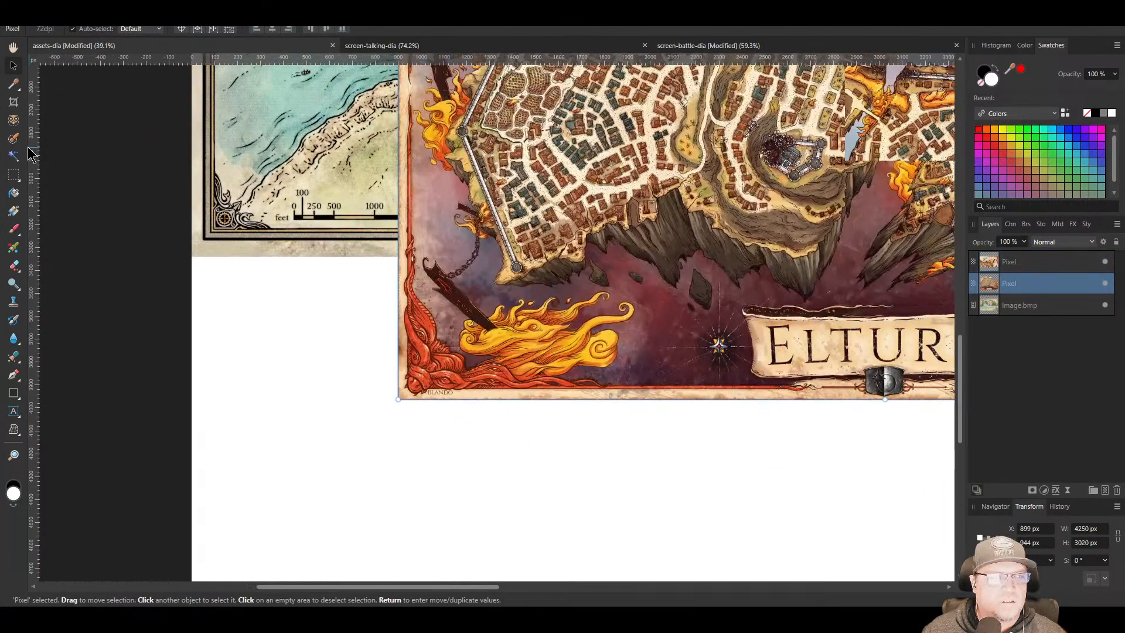
click(13, 175)
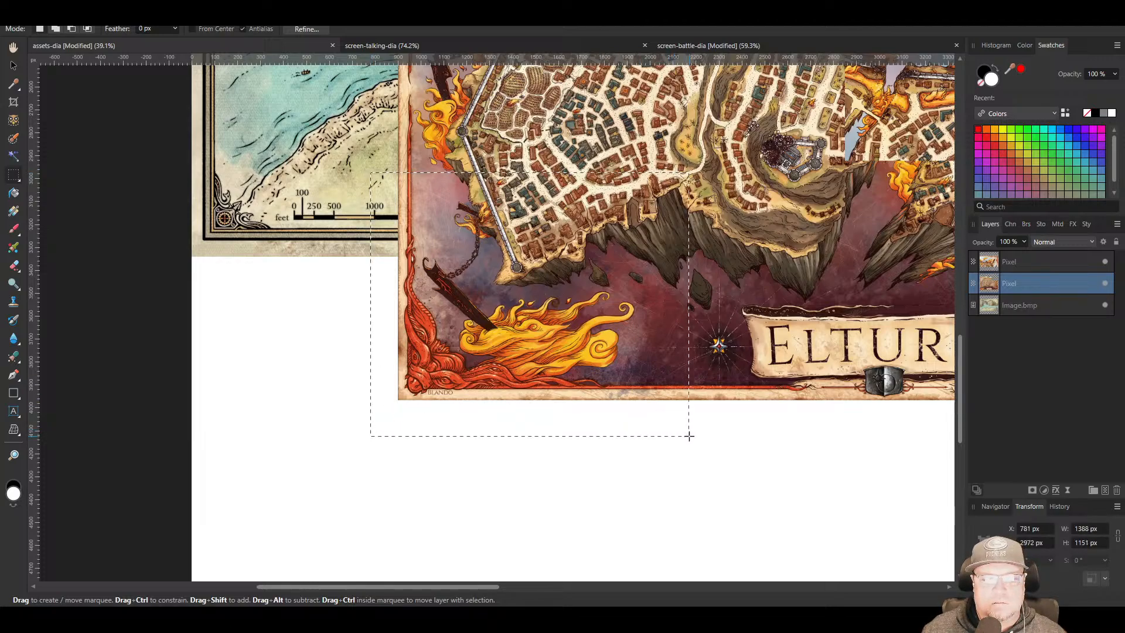
drag(689, 436, 678, 432)
key(ctrl+x)
key(ctrl+v)
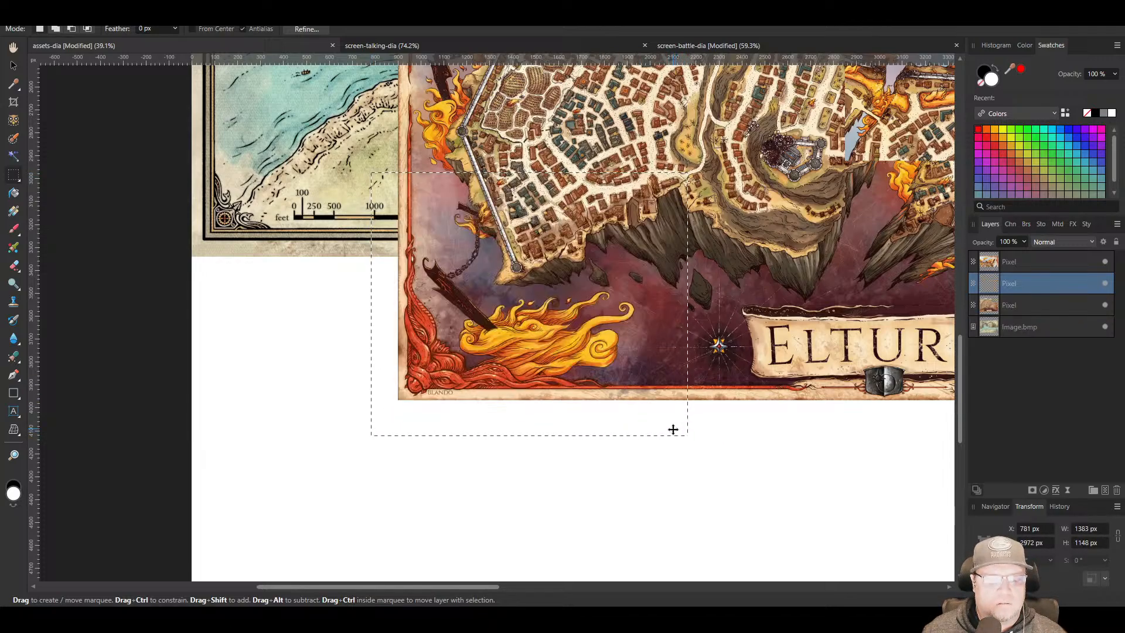
key(ctrl+d)
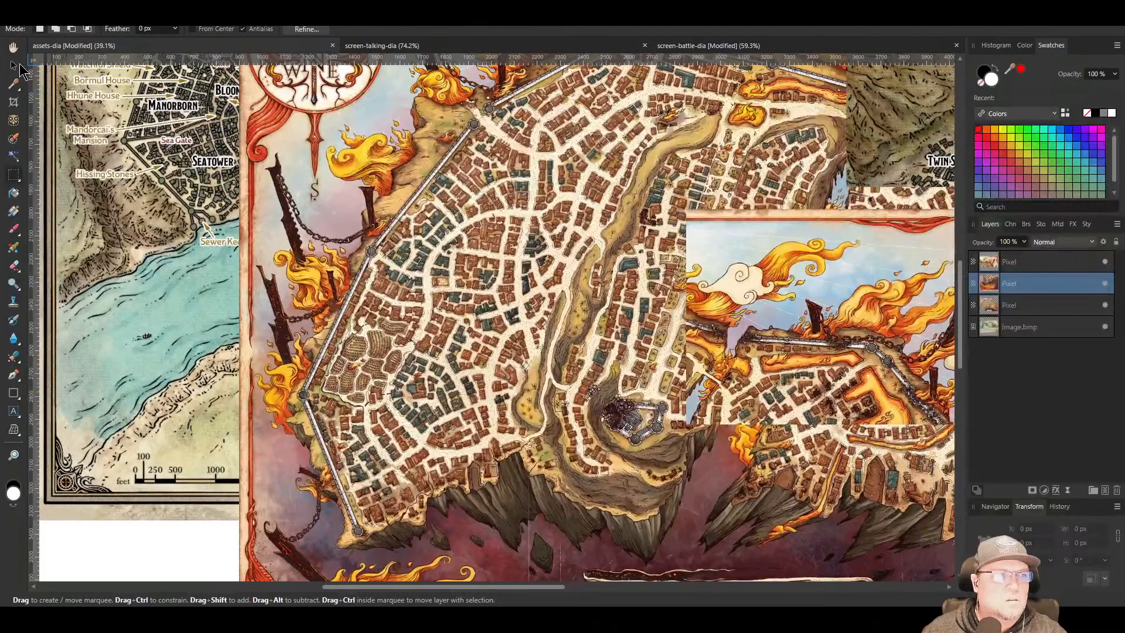
Delete the Elturel map layer that remains after cutting out its two flame corners
click(13, 65)
click(623, 285)
key(Delete)
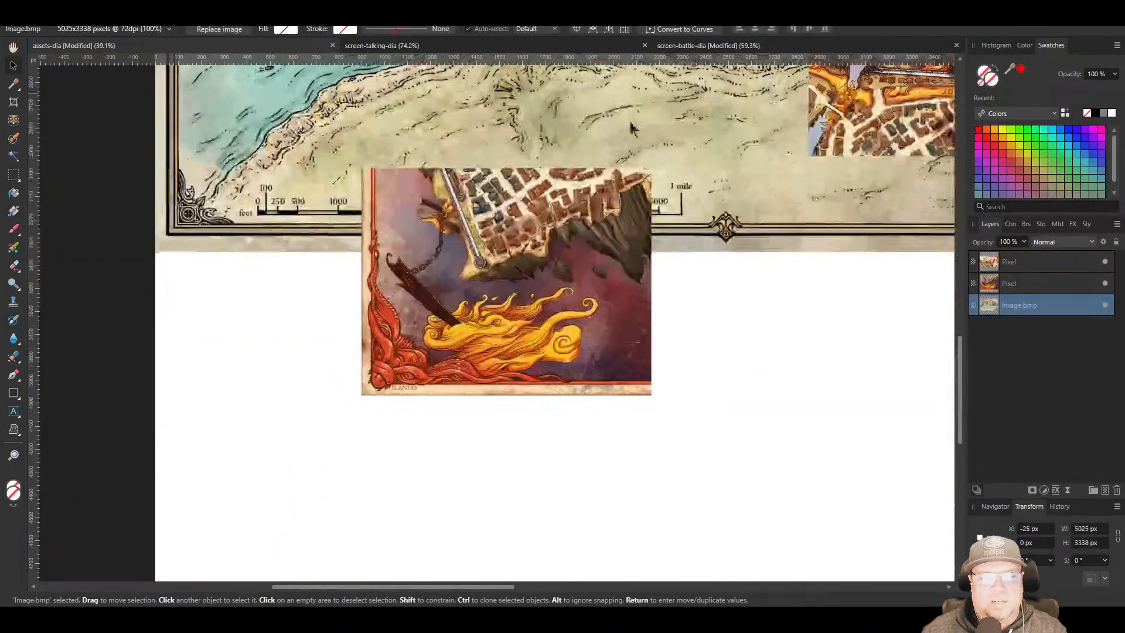
Hide and lock the Image.bmp layer holding the city map
scroll(573, 281, up, 5)
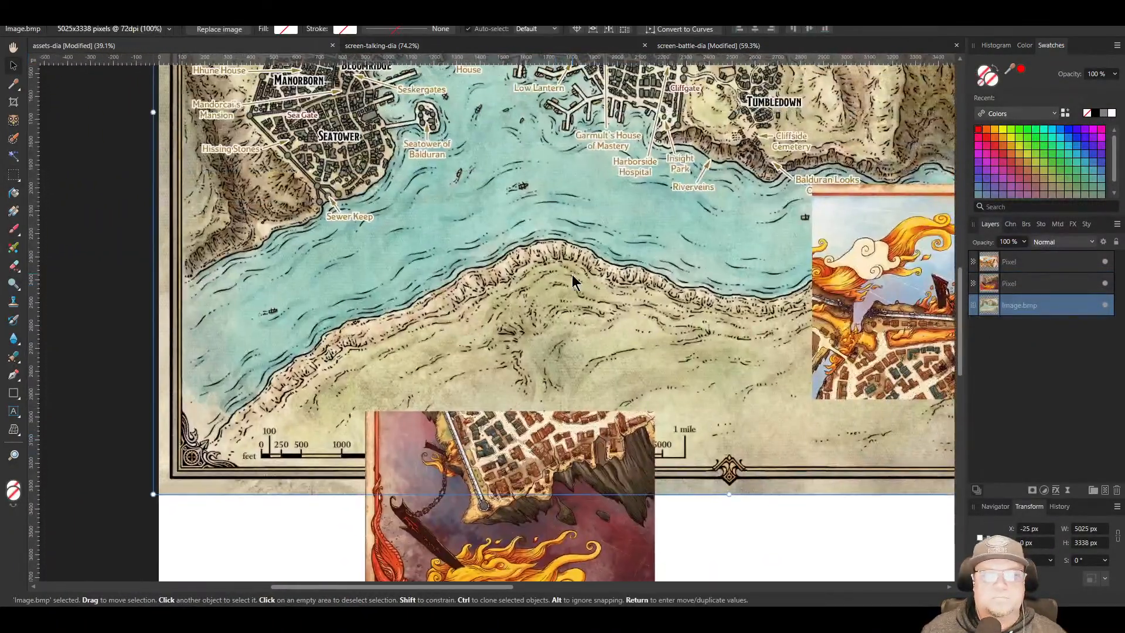
click(1105, 306)
click(1093, 305)
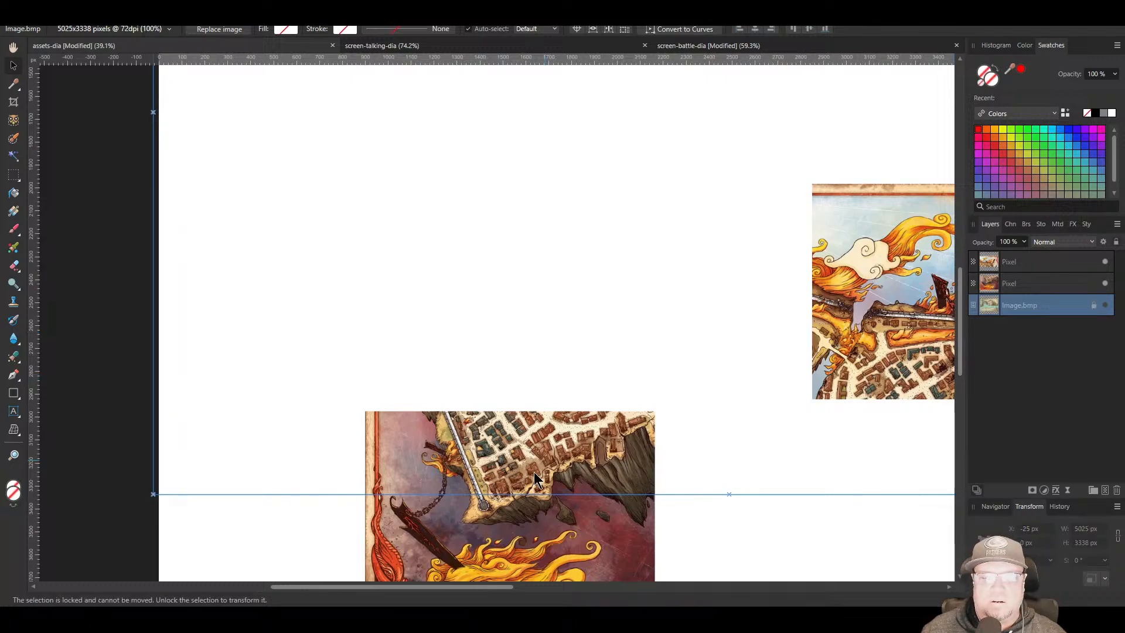
Place the lower-left flame corner at about X 1296 px, Y 703 px and the upper-right corner below it at about X 961 px, Y 2006 px
drag(497, 447, 540, 199)
drag(837, 288, 704, 288)
drag(544, 277, 434, 266)
drag(808, 287, 587, 302)
scroll(882, 309, up, 1)
drag(444, 287, 480, 134)
drag(316, 289, 441, 283)
drag(439, 447, 424, 229)
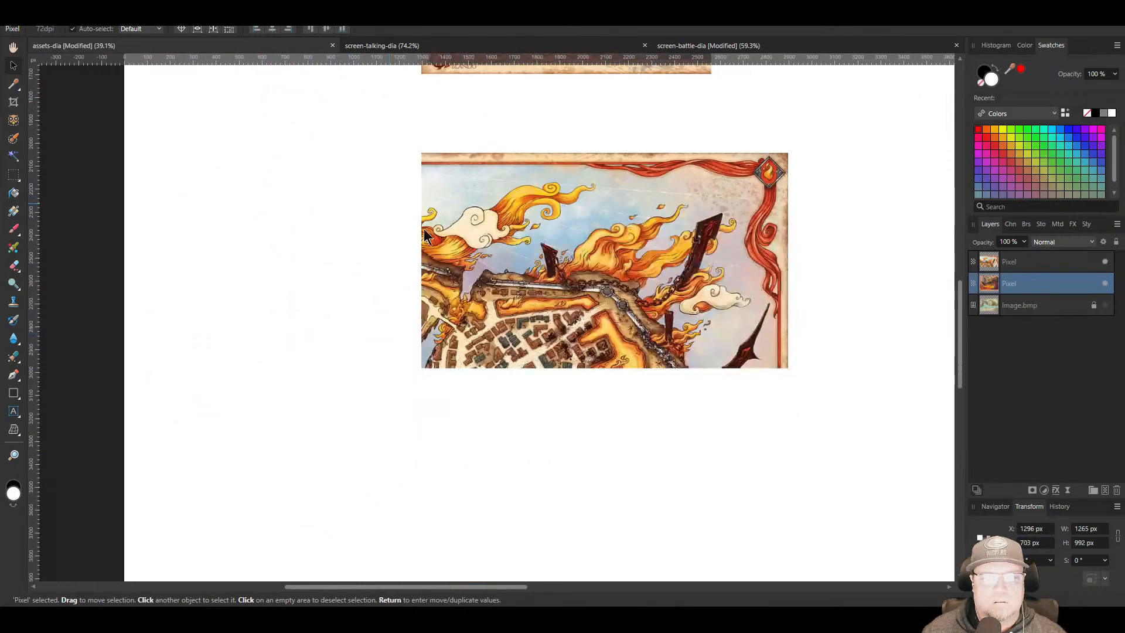
scroll(425, 234, up, 2)
drag(553, 354, 475, 346)
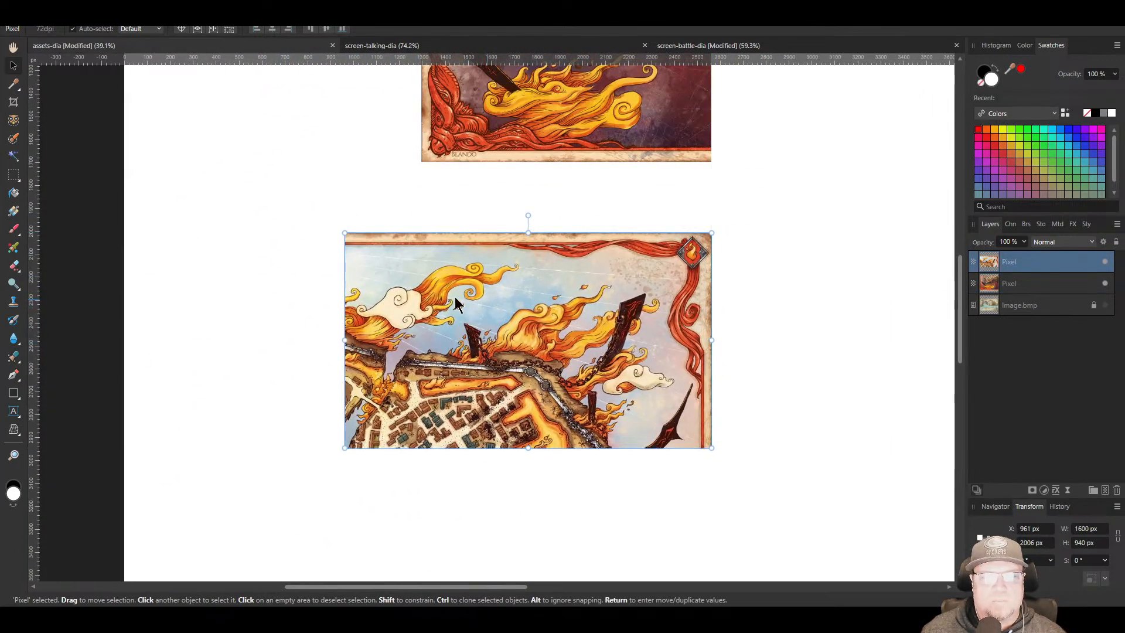
Add a mask to the layer holding the upper-right flame corner of the Elturel map
scroll(454, 296, up, 5)
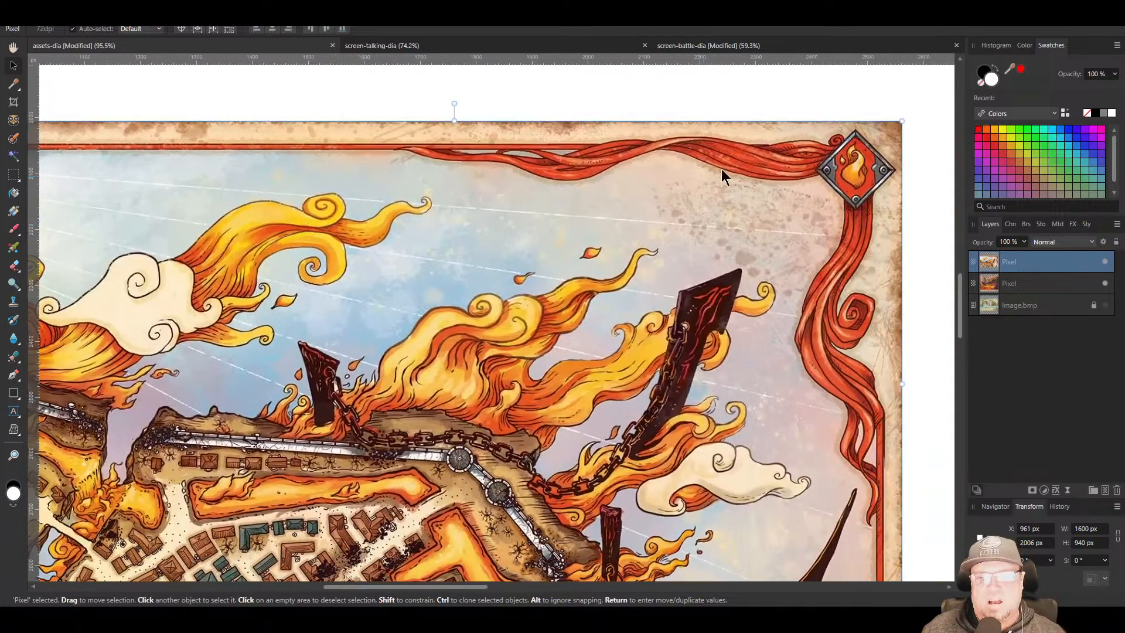
drag(856, 520, 794, 261)
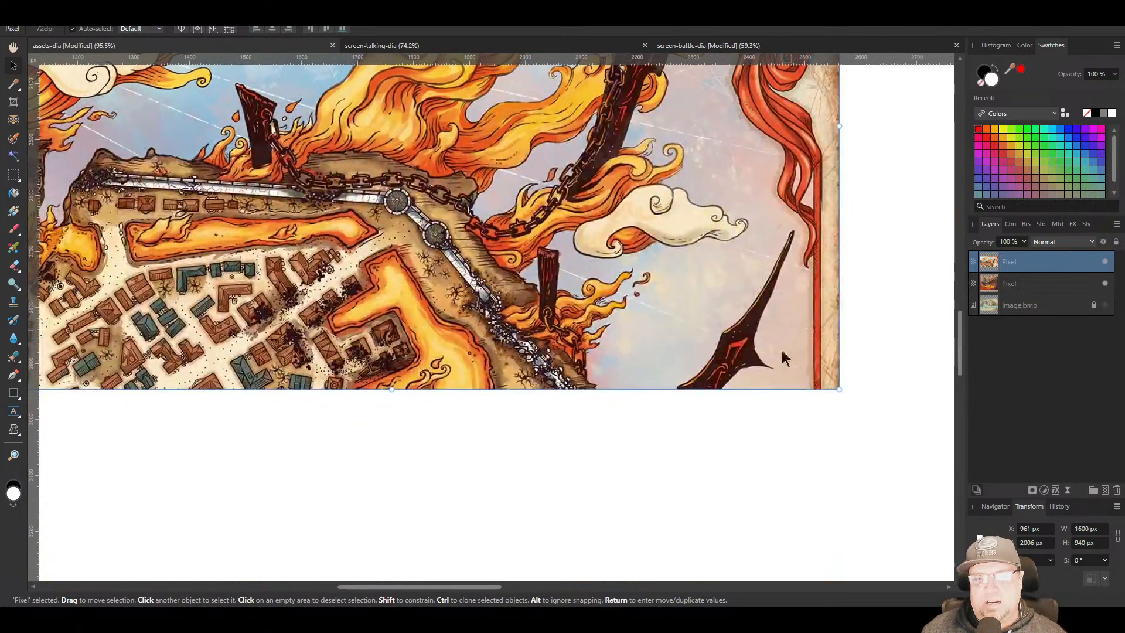
drag(727, 284, 735, 526)
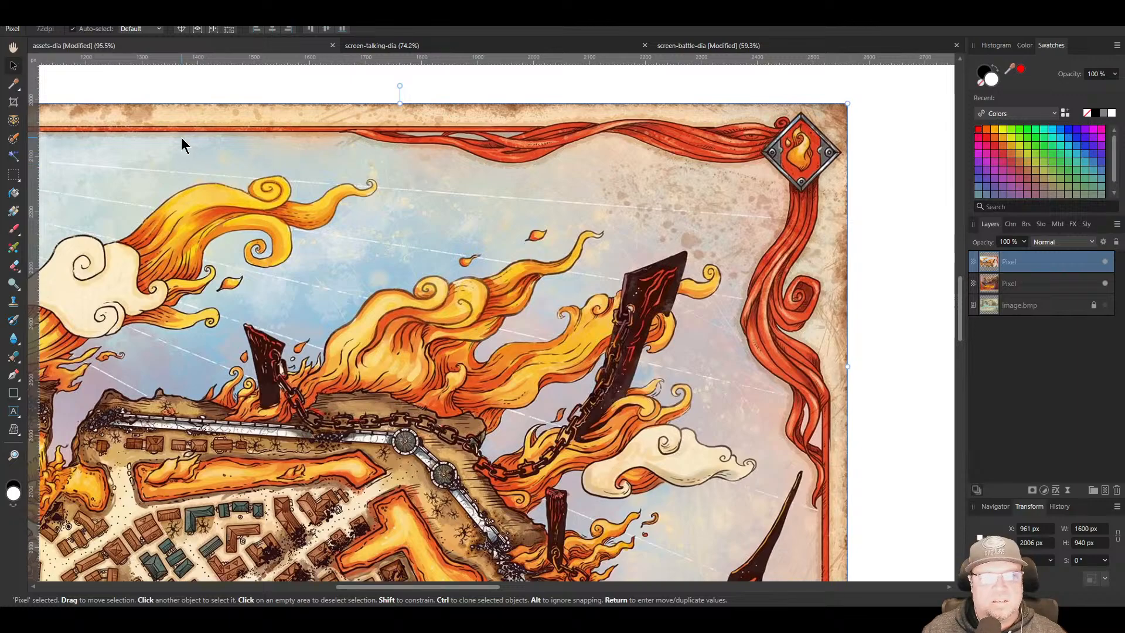
scroll(439, 151, right, 5)
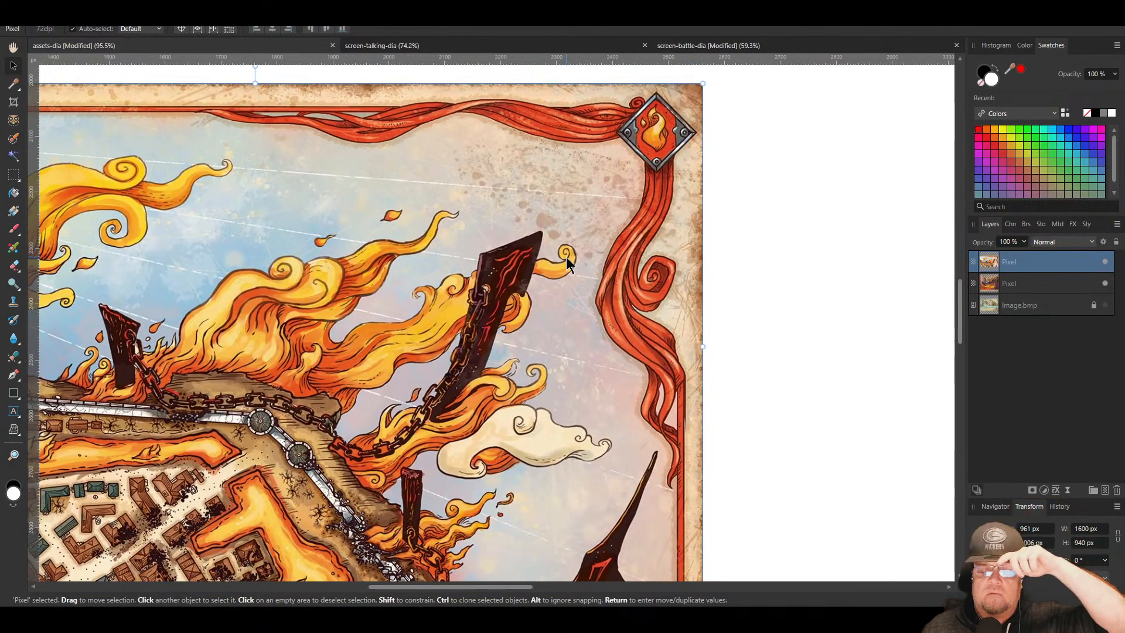
drag(336, 275, 480, 224)
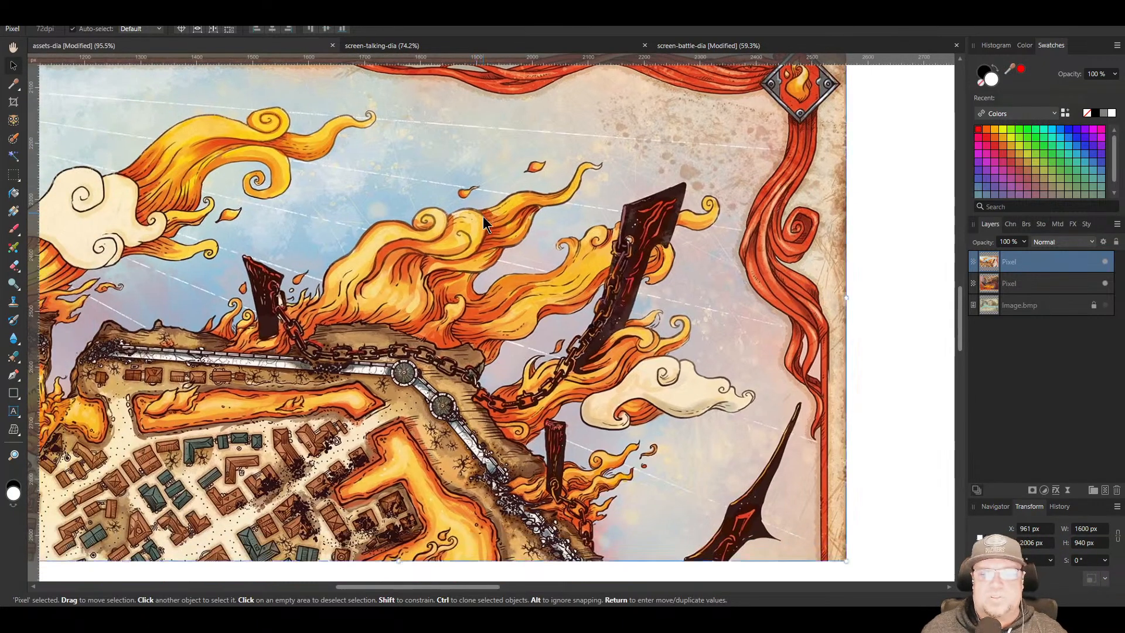
scroll(480, 223, down, 1)
click(1032, 490)
drag(410, 280, 564, 368)
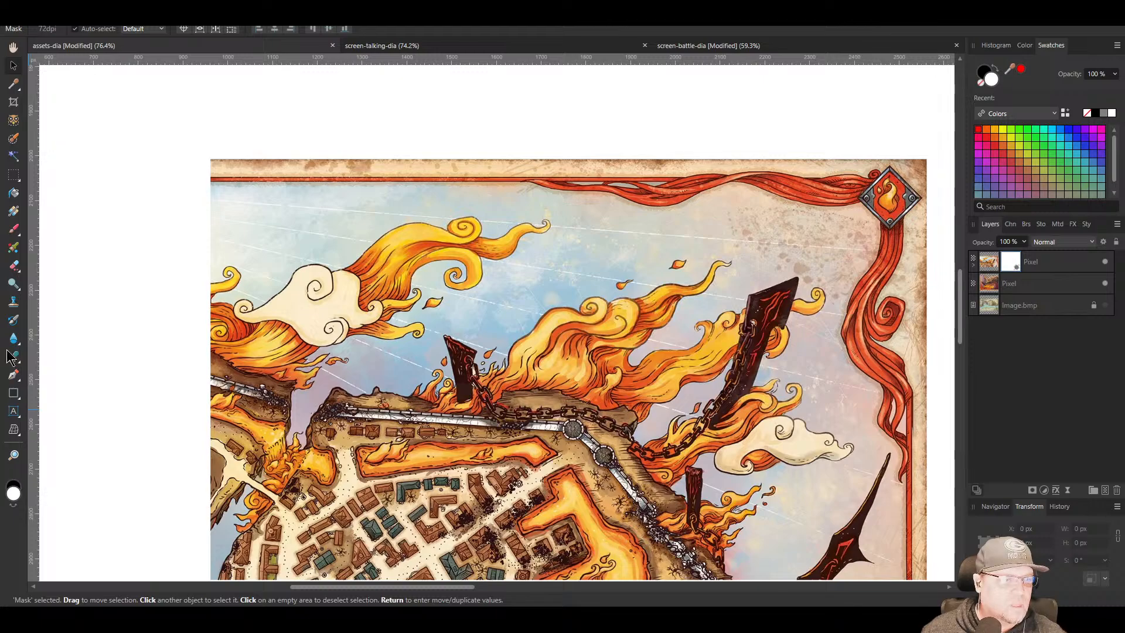
Try painting black on the new mask with a 202 px brush to hide the parchment above the upper red border
click(16, 230)
mouse_move(287, 134)
mouse_down()
mouse_move(297, 123)
mouse_move(271, 123)
mouse_up()
click(972, 269)
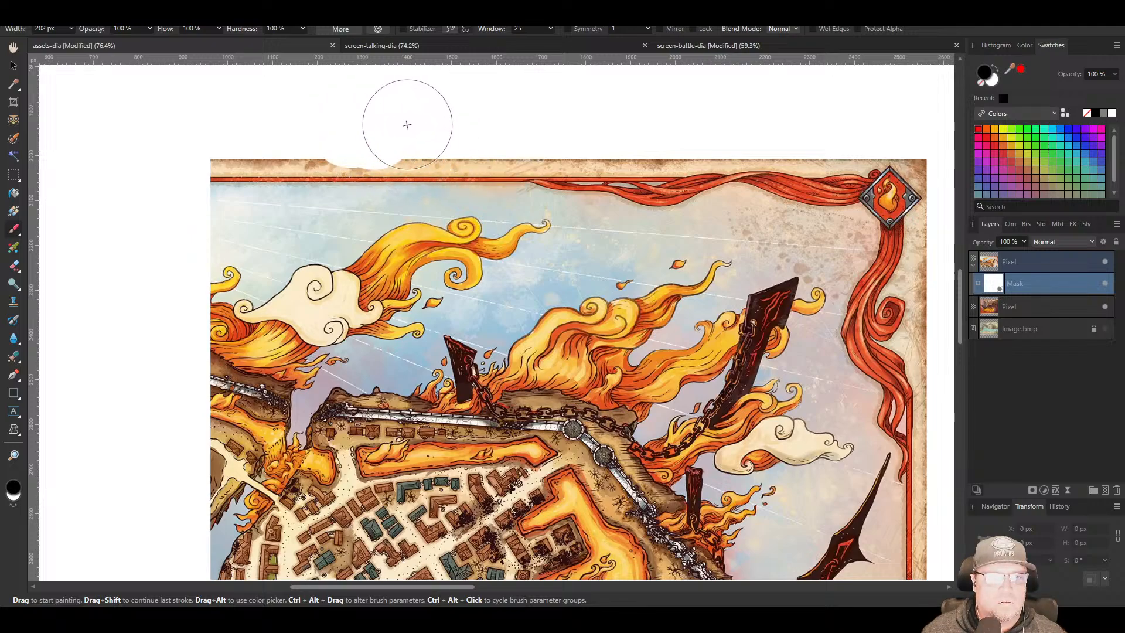
drag(407, 125, 465, 123)
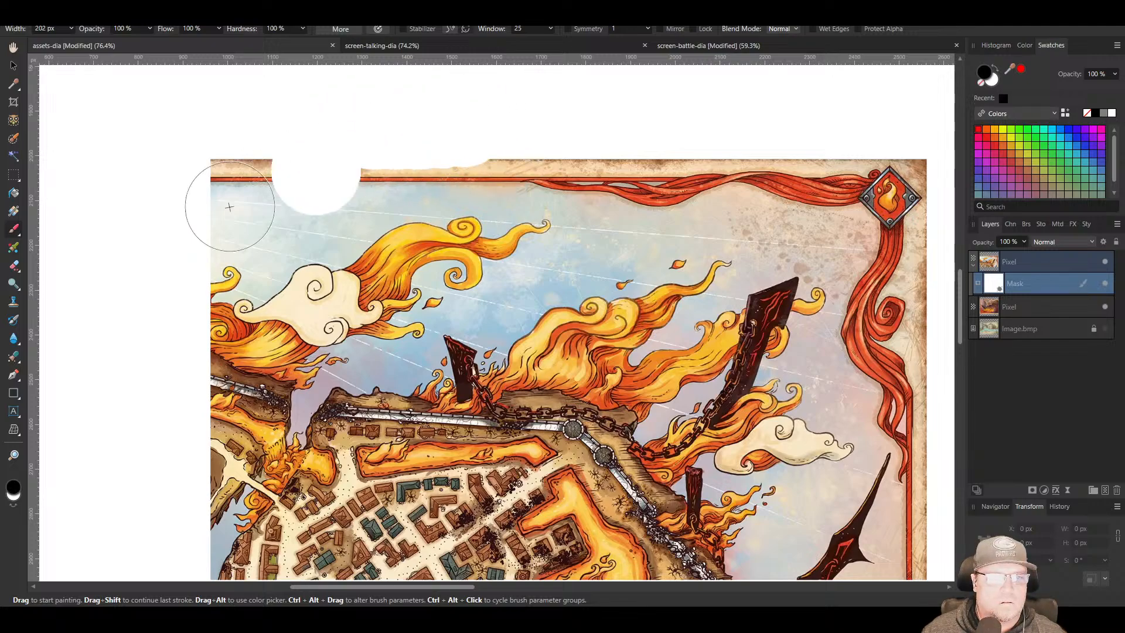
click(13, 504)
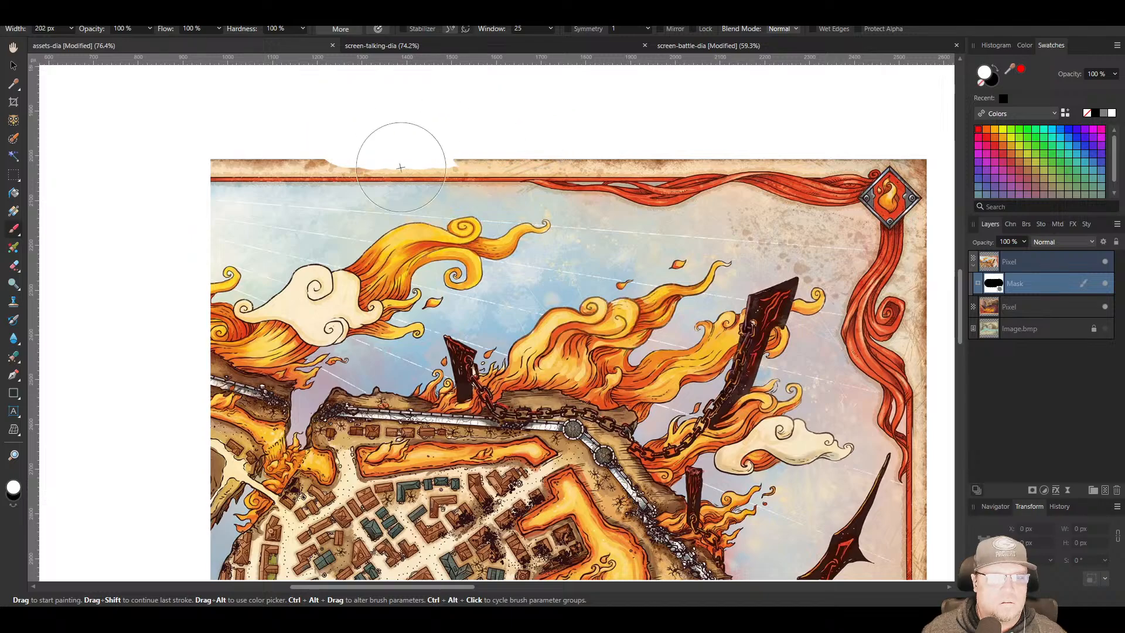
Place a marquee of about 1118 × 85 px over the parchment strip above the straight upper red border, at about X 903 px, Y 1960 px
click(13, 174)
drag(857, 162, 675, 170)
scroll(665, 160, up, 6)
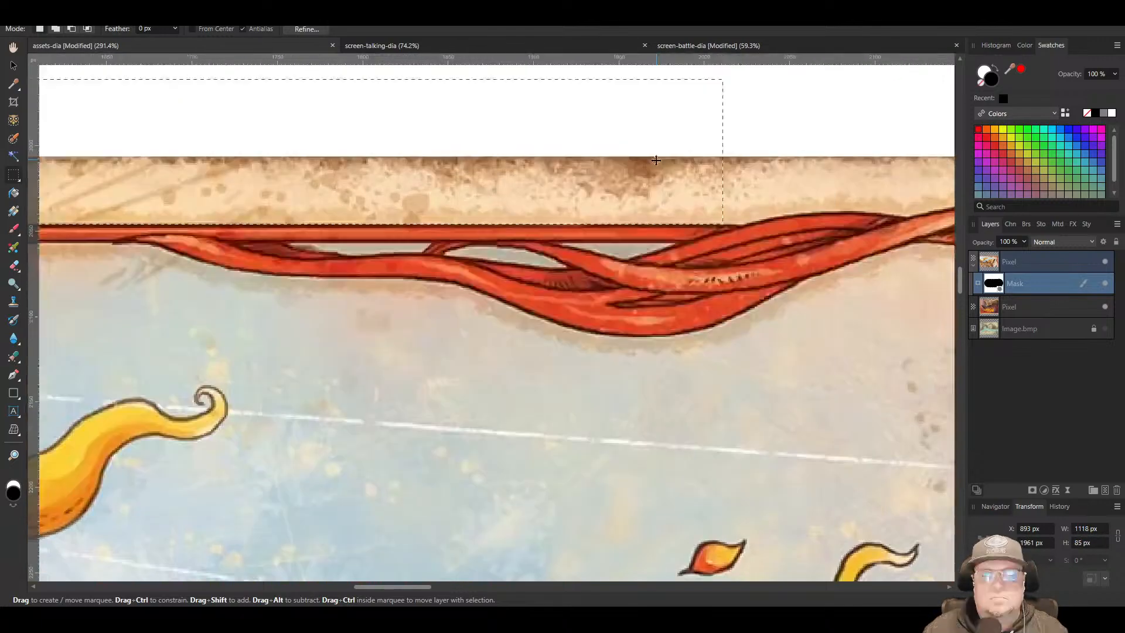
key(Up)
key(shift+Right)
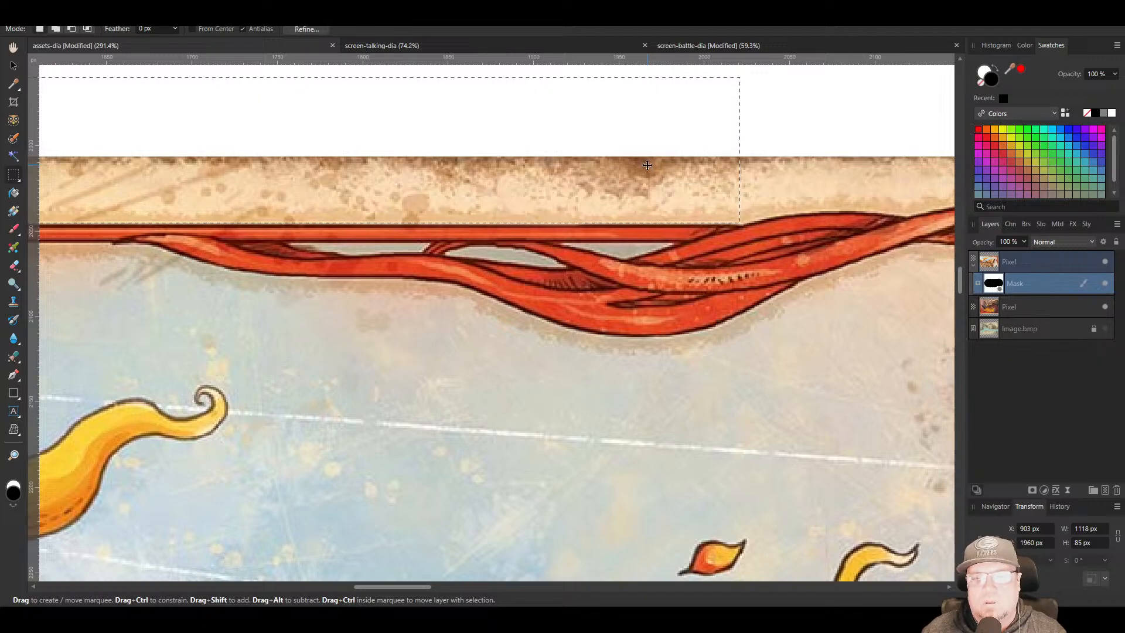
Paint black on the mask inside the marquee to hide the parchment strip above the upper red border
drag(404, 359, 733, 314)
scroll(732, 313, down, 2)
drag(481, 367, 672, 340)
scroll(672, 340, down, 2)
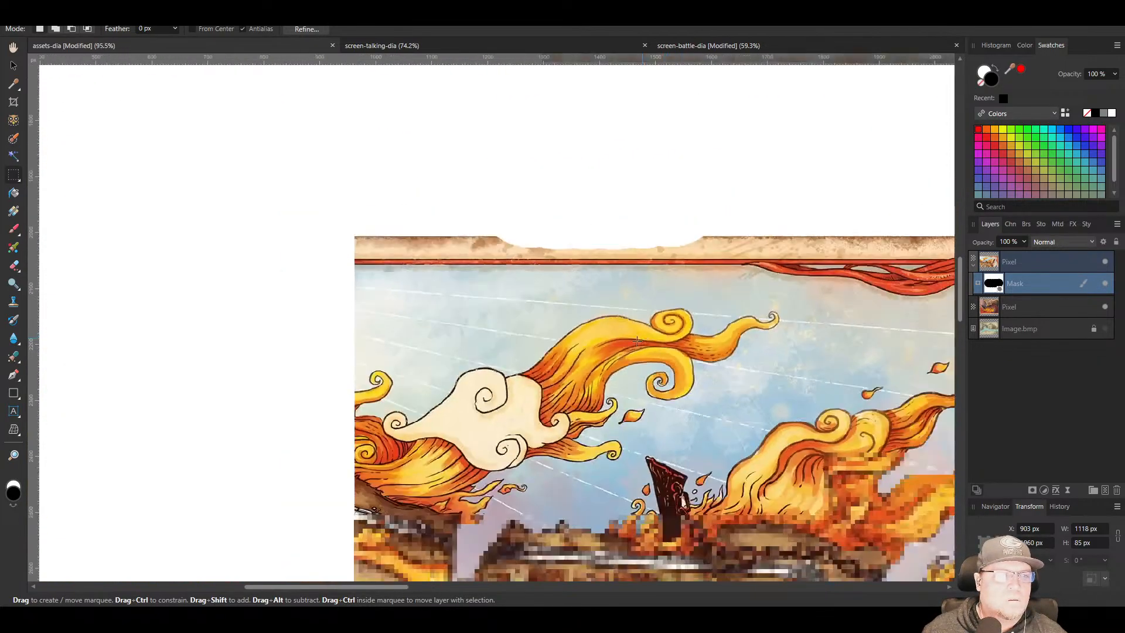
click(14, 230)
key(x)
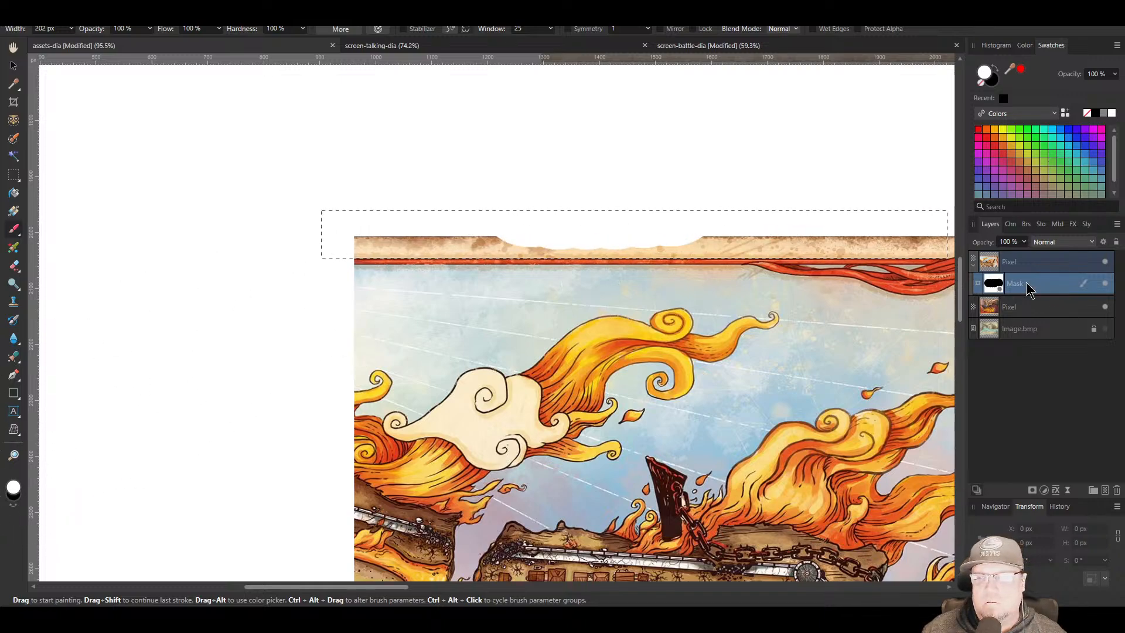
click(14, 505)
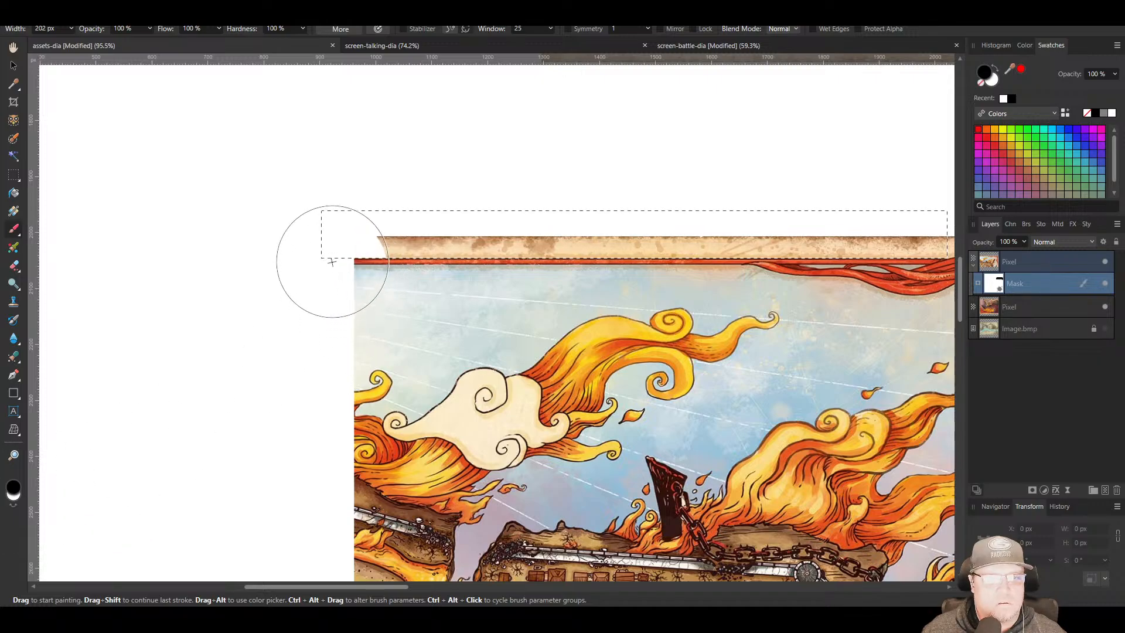
drag(331, 261, 854, 257)
drag(701, 264, 131, 246)
drag(305, 240, 468, 234)
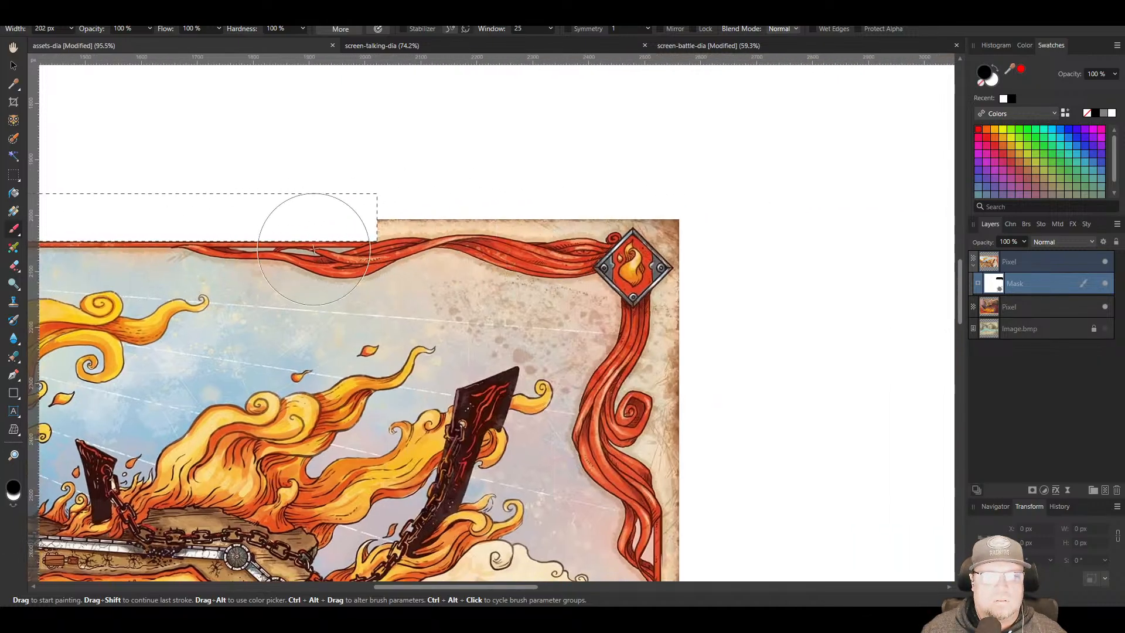
drag(267, 307, 563, 235)
drag(539, 361, 187, 266)
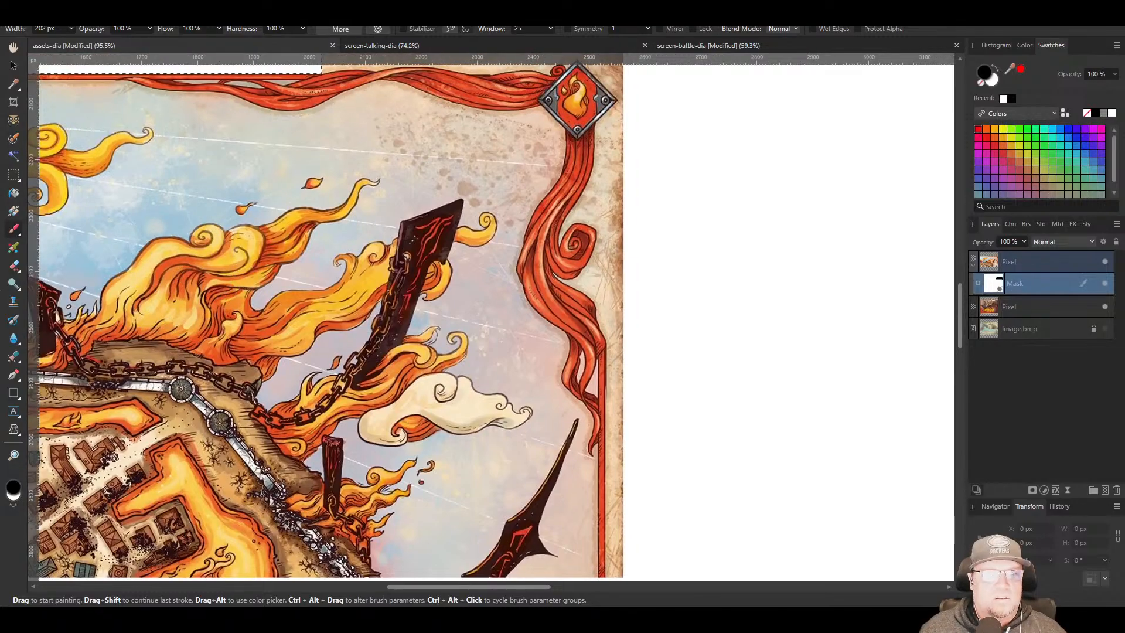
Place a marquee of about 93 × 357 px over the parchment outside the straight right-hand red border, at about X 2529 px, Y 2630 px
click(14, 175)
scroll(597, 393, down, 5)
drag(600, 100, 605, 150)
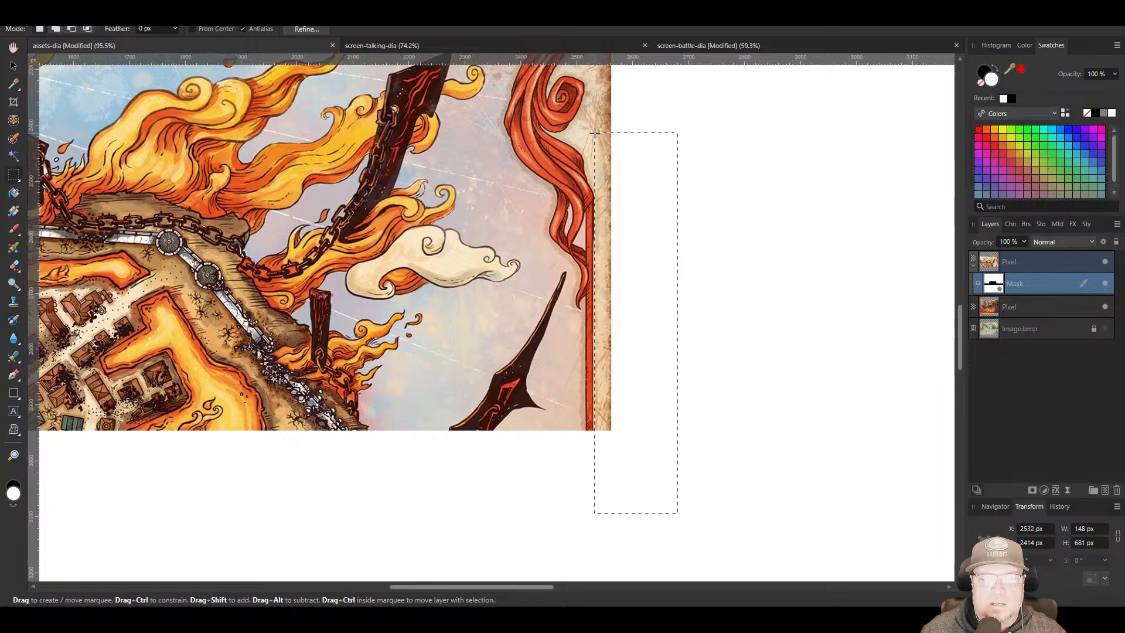
scroll(568, 335, up, 5)
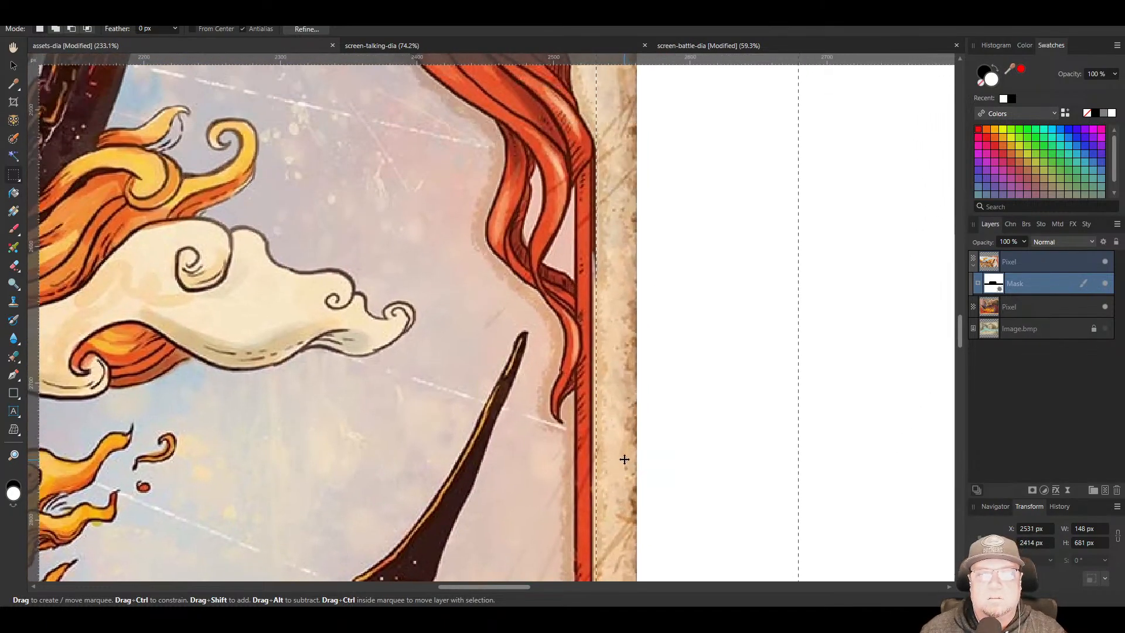
drag(623, 458, 593, 457)
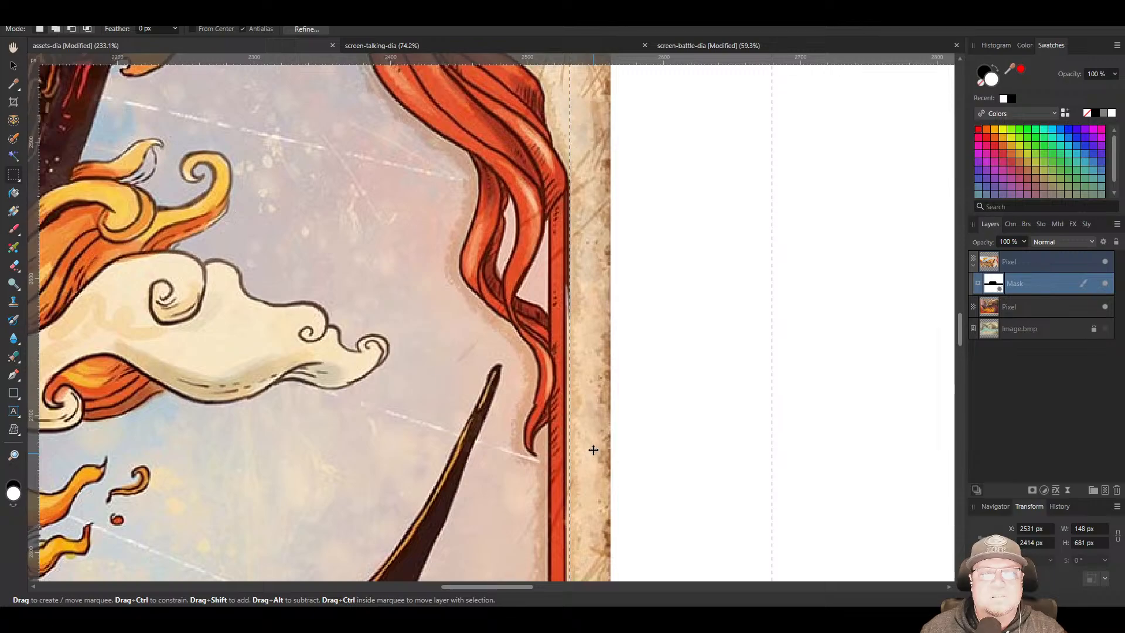
drag(594, 450, 593, 150)
scroll(589, 142, down, 1)
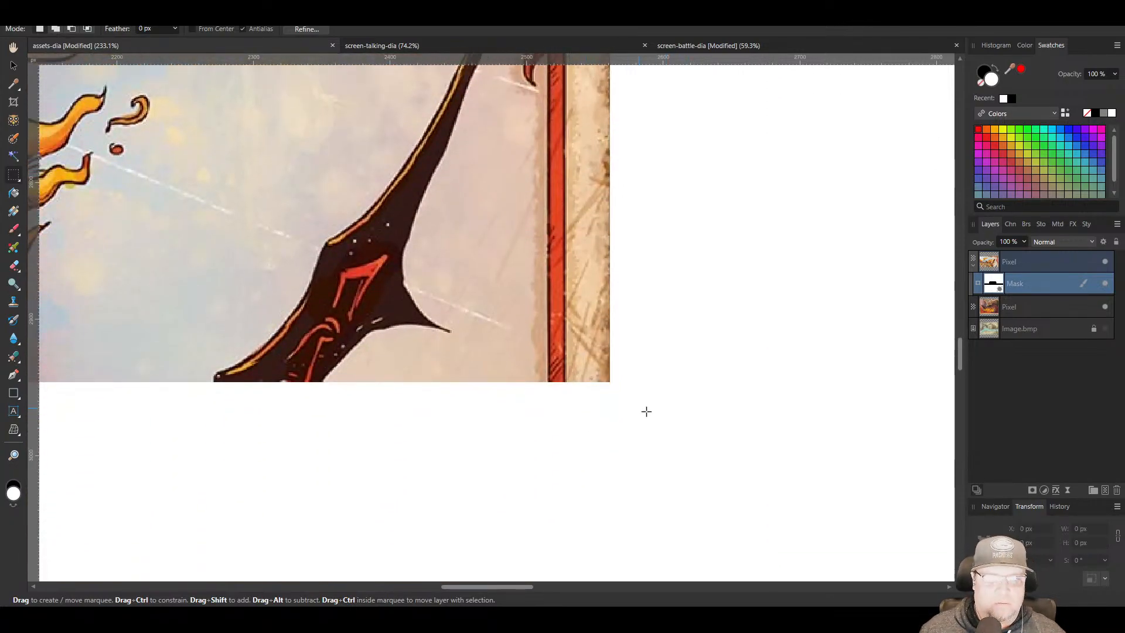
drag(607, 71, 579, 133)
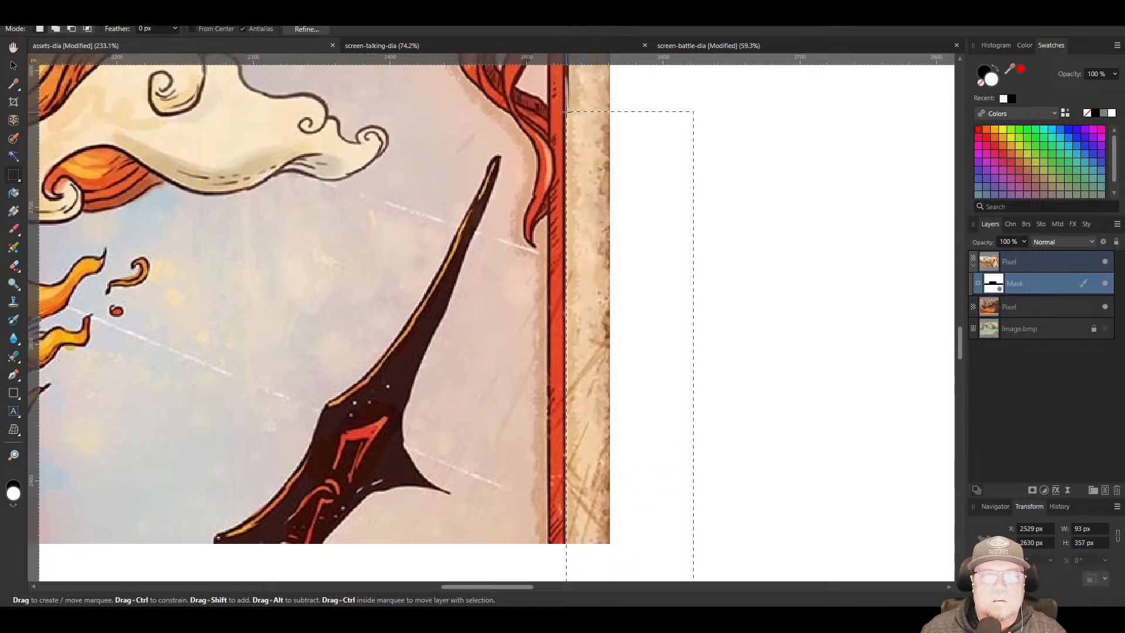
Paint black on the mask to hide the marqueed parchment strip beside the right-hand red border, and deselect
click(20, 233)
click(64, 230)
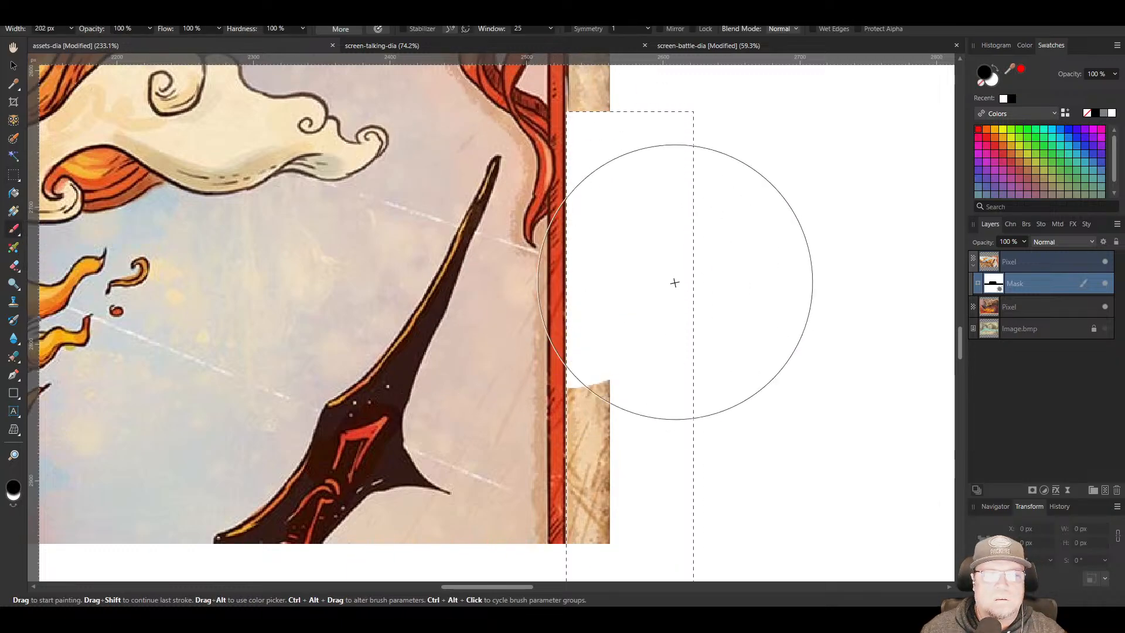
scroll(693, 546, up, 5)
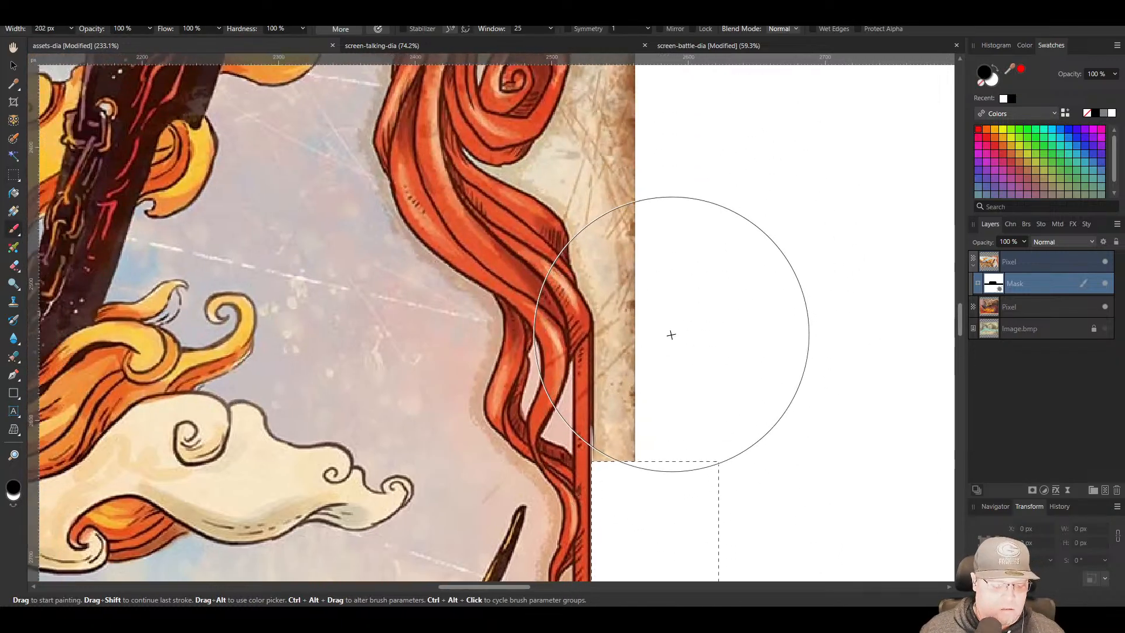
key(ctrl+d)
click(532, 321)
drag(580, 331, 648, 415)
key(ctrl+z)
drag(832, 290, 819, 284)
key(ctrl+z)
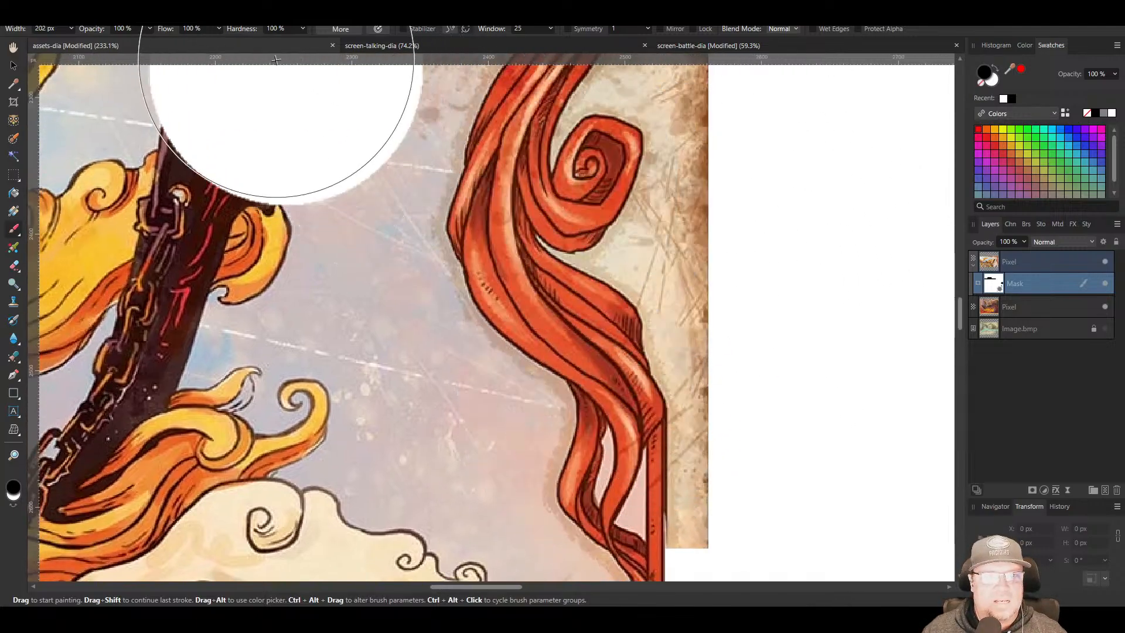
Set the brush hardness to 80% and reduce the brush width to 55 px
click(269, 30)
text(80)
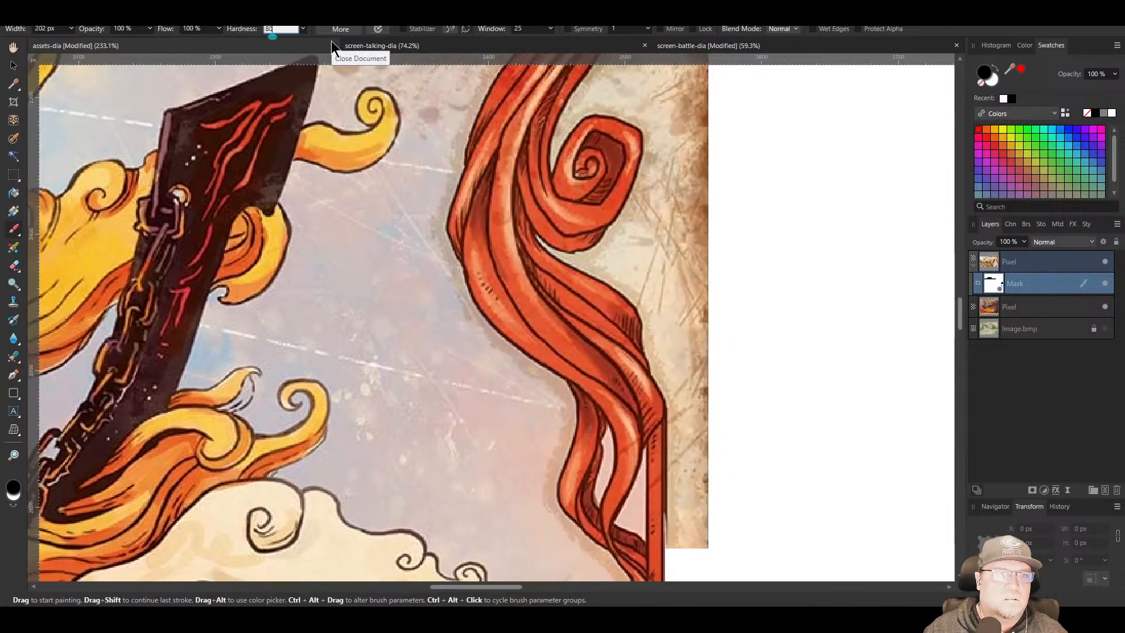
key(Return)
key([)
key([)
key([)
key([)
key([)
key([)
key([)
key([)
key([)
key([)
key([)
key([)
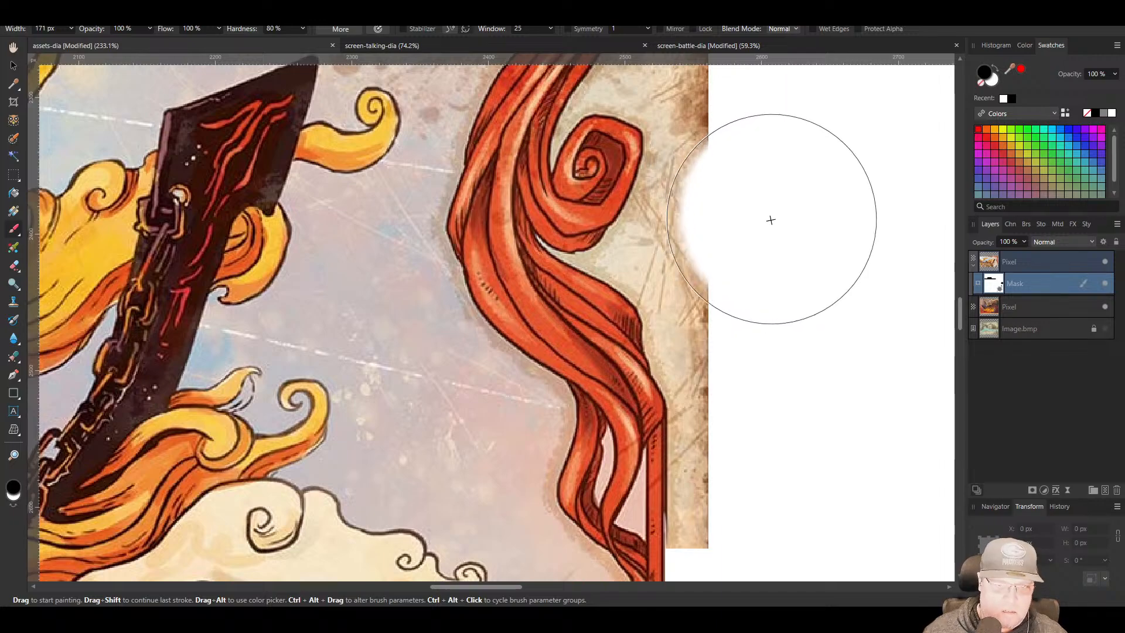
Paint on the mask to trim the parchment above the twisted red ribbon and around the corner of the diamond flame emblem
drag(307, 70, 455, 359)
drag(288, 215, 590, 447)
drag(636, 242, 393, 242)
drag(656, 230, 805, 222)
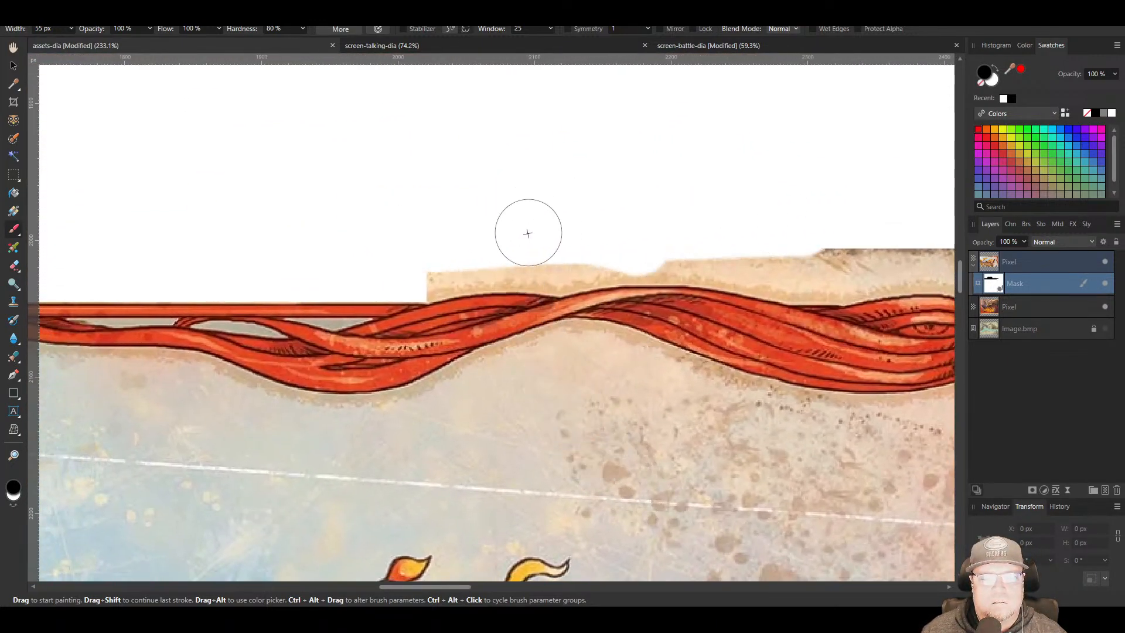
scroll(448, 211, right, 8)
drag(580, 206, 316, 226)
mouse_move(648, 194)
mouse_down()
mouse_move(720, 300)
mouse_move(618, 204)
mouse_move(713, 302)
mouse_move(647, 231)
mouse_up()
scroll(515, 151, down, 2)
scroll(515, 150, left, 3)
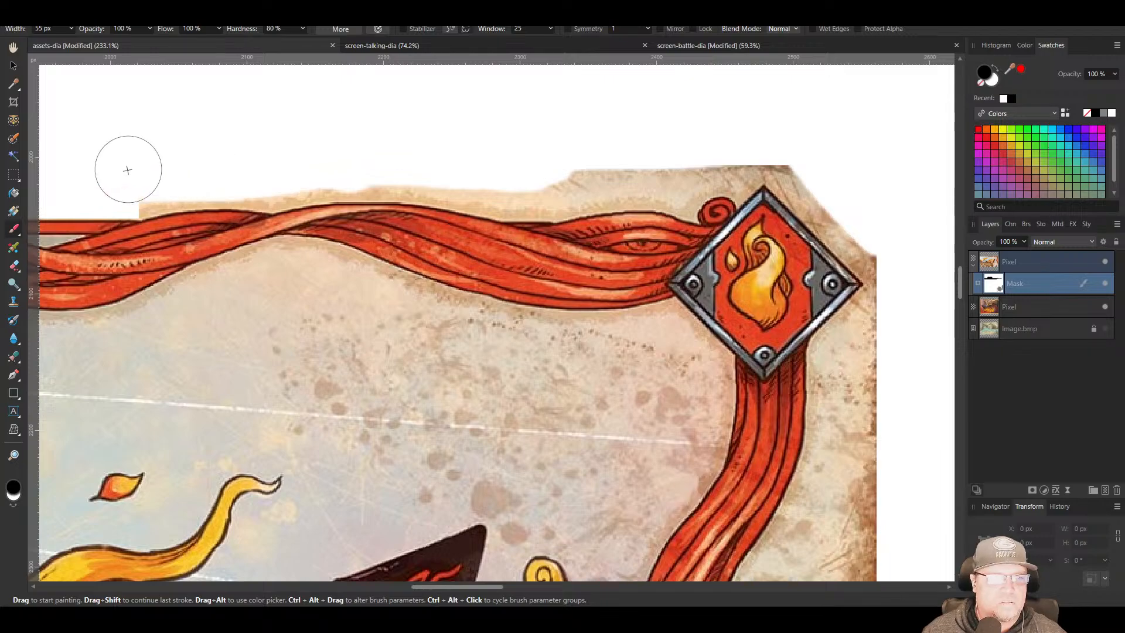
click(603, 193)
Paint on the mask to trim the parchment outside the spiral curl and lower ribbon, down to the straight right-hand red border
scroll(738, 369, down, 8)
scroll(738, 369, right, 4)
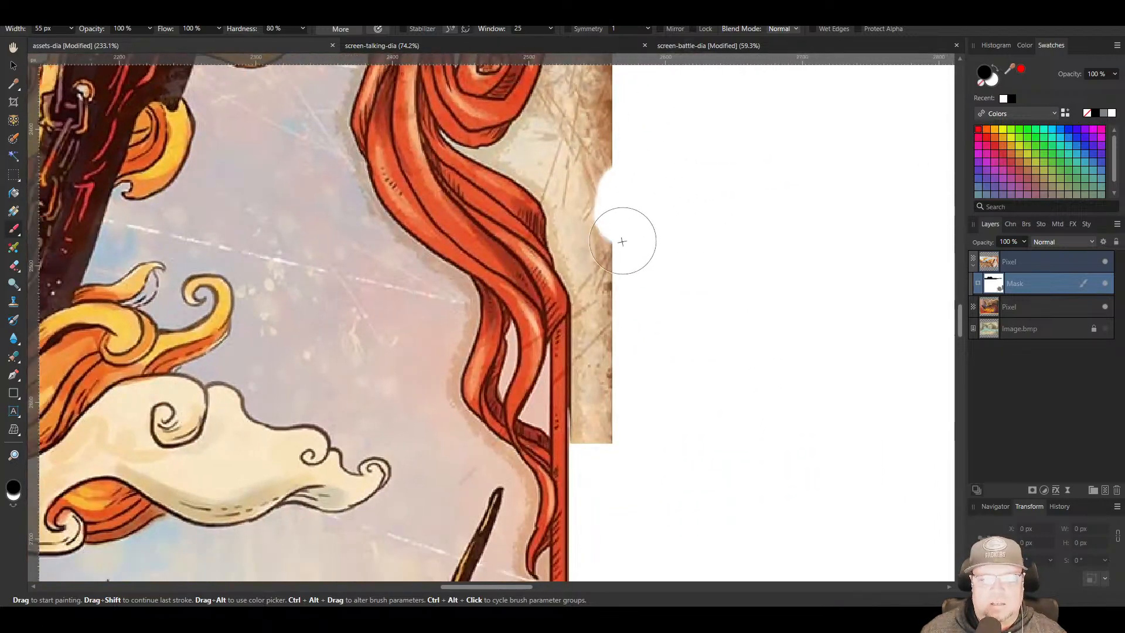
drag(623, 242, 616, 455)
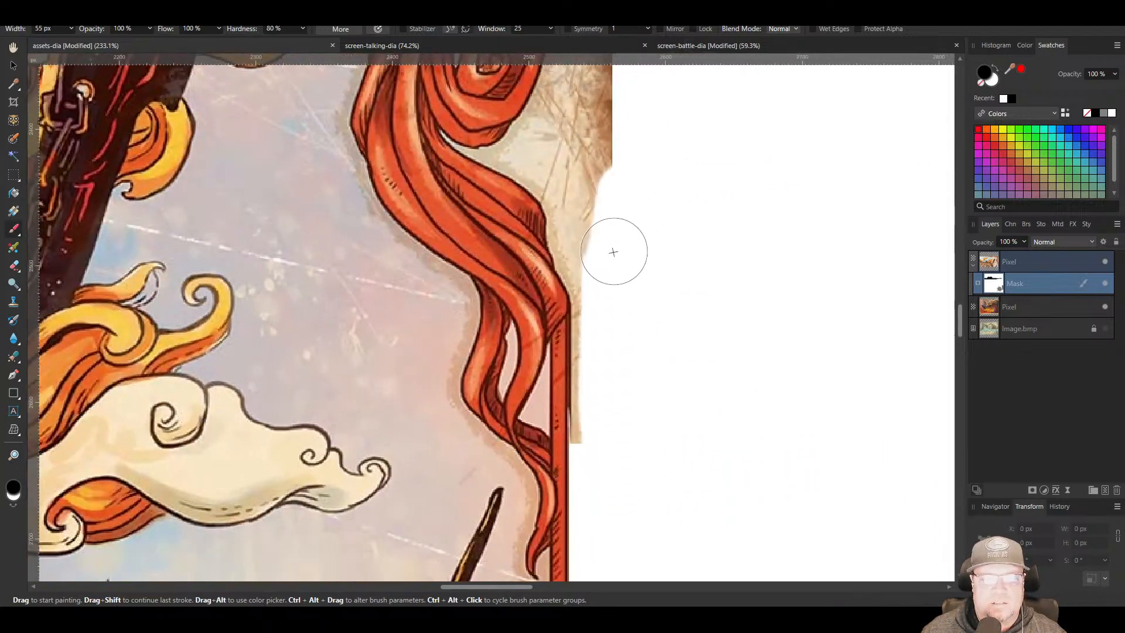
mouse_move(614, 252)
mouse_down()
mouse_move(658, 127)
mouse_move(646, 306)
mouse_up()
mouse_move(627, 192)
mouse_down()
mouse_move(626, 350)
mouse_move(626, 147)
mouse_move(642, 304)
mouse_up()
mouse_move(627, 176)
mouse_down()
mouse_move(620, 337)
mouse_move(601, 201)
mouse_move(632, 115)
mouse_move(664, 142)
mouse_move(657, 281)
mouse_move(637, 209)
mouse_move(628, 249)
mouse_move(641, 189)
mouse_move(608, 129)
mouse_move(649, 189)
mouse_move(655, 276)
mouse_move(612, 250)
mouse_move(596, 270)
mouse_move(588, 311)
mouse_move(604, 375)
mouse_move(602, 173)
mouse_move(628, 235)
mouse_move(640, 400)
mouse_move(661, 378)
mouse_up()
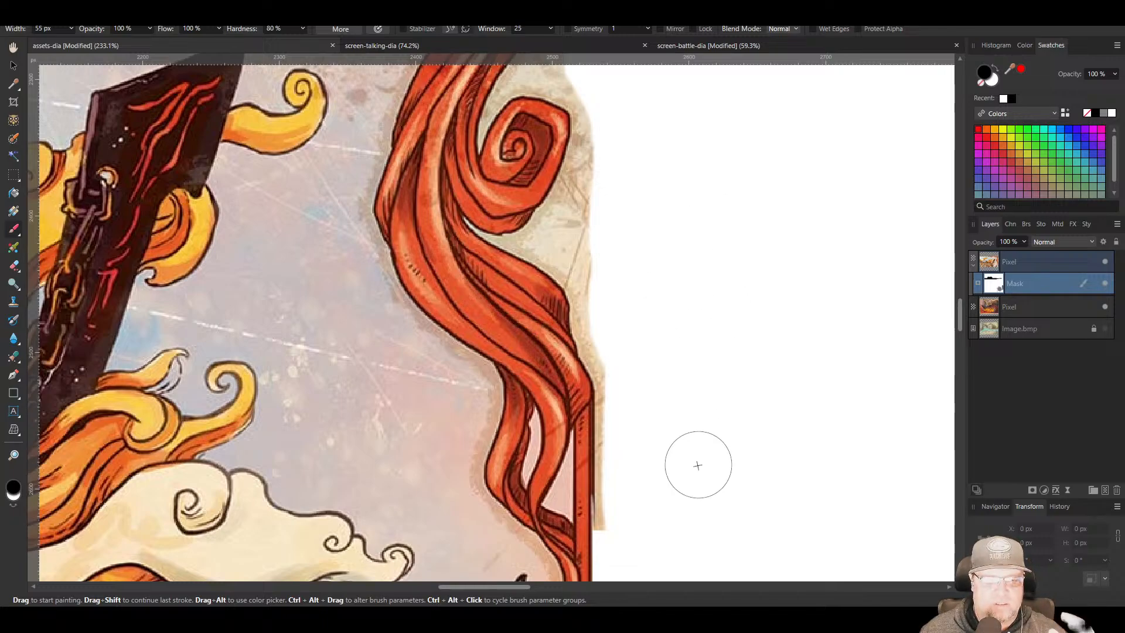
Trim the parchment on the mask closer to the right-hand ribbon, working from the straight border up past the curl to the diamond emblem
scroll(637, 540, down, 2)
scroll(621, 424, up, 5)
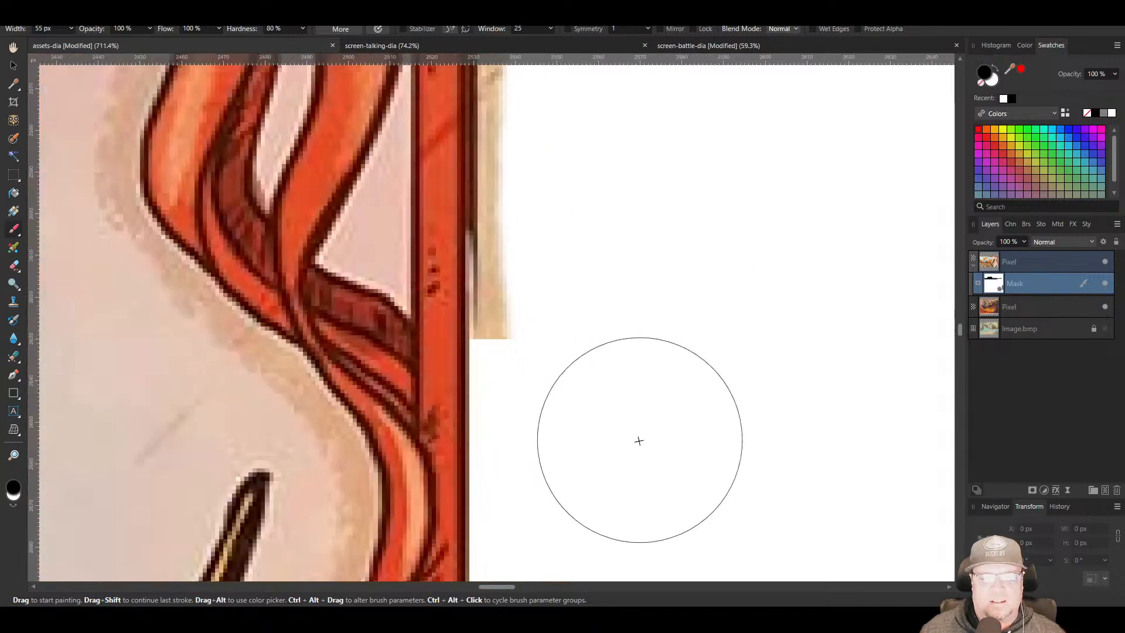
mouse_move(581, 346)
mouse_down()
mouse_move(590, 210)
mouse_move(621, 247)
mouse_move(655, 373)
mouse_move(652, 176)
mouse_move(663, 262)
mouse_move(655, 366)
mouse_move(659, 182)
mouse_up()
mouse_move(661, 175)
mouse_down()
mouse_move(680, 223)
mouse_move(703, 455)
mouse_move(653, 173)
mouse_up()
mouse_move(678, 227)
mouse_down()
mouse_move(763, 455)
mouse_move(716, 220)
mouse_move(788, 445)
mouse_move(788, 176)
mouse_up()
mouse_move(797, 232)
mouse_down()
mouse_move(668, 510)
mouse_move(667, 535)
mouse_up()
mouse_move(661, 486)
mouse_down()
mouse_move(648, 287)
mouse_move(674, 226)
mouse_up()
drag(725, 259, 791, 490)
mouse_move(622, 334)
mouse_down()
mouse_move(607, 291)
mouse_move(662, 203)
mouse_up()
drag(677, 275, 691, 568)
mouse_move(612, 505)
mouse_down()
mouse_move(696, 407)
mouse_move(739, 236)
mouse_up()
drag(732, 308, 726, 563)
mouse_move(699, 472)
mouse_down()
mouse_move(711, 329)
mouse_move(775, 229)
mouse_move(701, 558)
mouse_up()
Paint on the mask to narrow the parchment rim around the top of the diamond emblem and along the twisted ribbon beside it
scroll(807, 208, down, 2)
mouse_move(748, 348)
mouse_down()
mouse_move(659, 258)
mouse_move(474, 121)
mouse_move(296, 170)
mouse_move(180, 177)
mouse_up()
drag(260, 165, 596, 86)
mouse_move(498, 98)
mouse_down()
mouse_move(254, 106)
mouse_move(237, 122)
mouse_up()
drag(256, 128, 664, 232)
mouse_move(758, 201)
mouse_down()
mouse_move(499, 181)
mouse_move(266, 202)
mouse_move(666, 142)
mouse_up()
drag(494, 147, 371, 184)
mouse_move(491, 166)
mouse_down()
mouse_move(564, 157)
mouse_move(260, 187)
mouse_up()
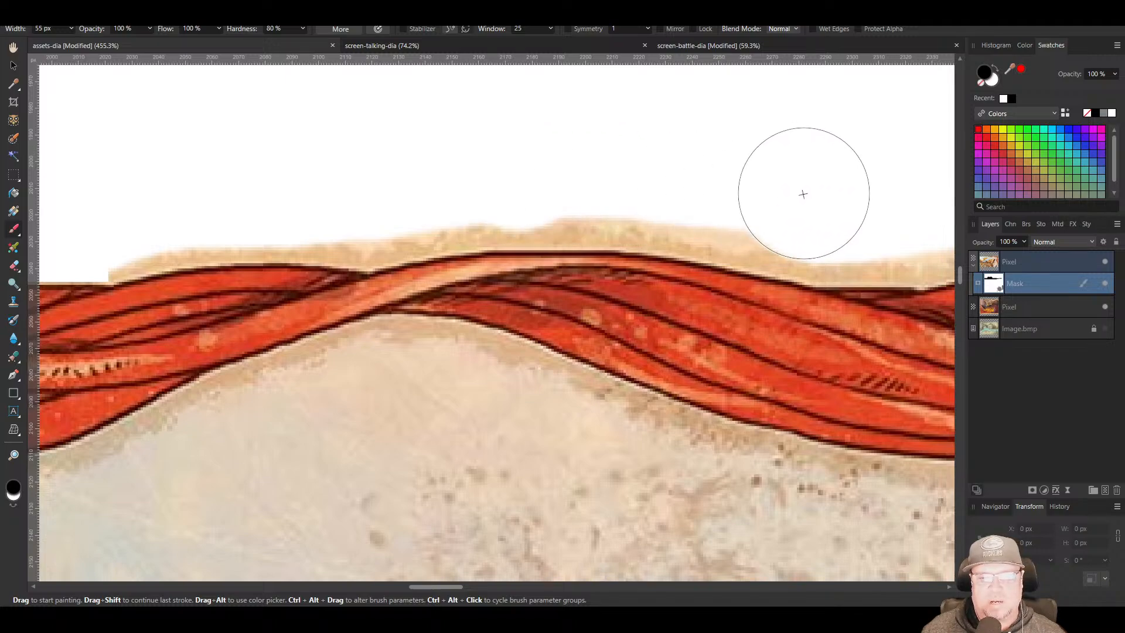
Smooth the parchment edge on the mask above the twisted top ribbon, undoing any dab that cuts into the ribbon
mouse_move(803, 194)
mouse_down()
mouse_move(640, 168)
mouse_move(428, 176)
mouse_up()
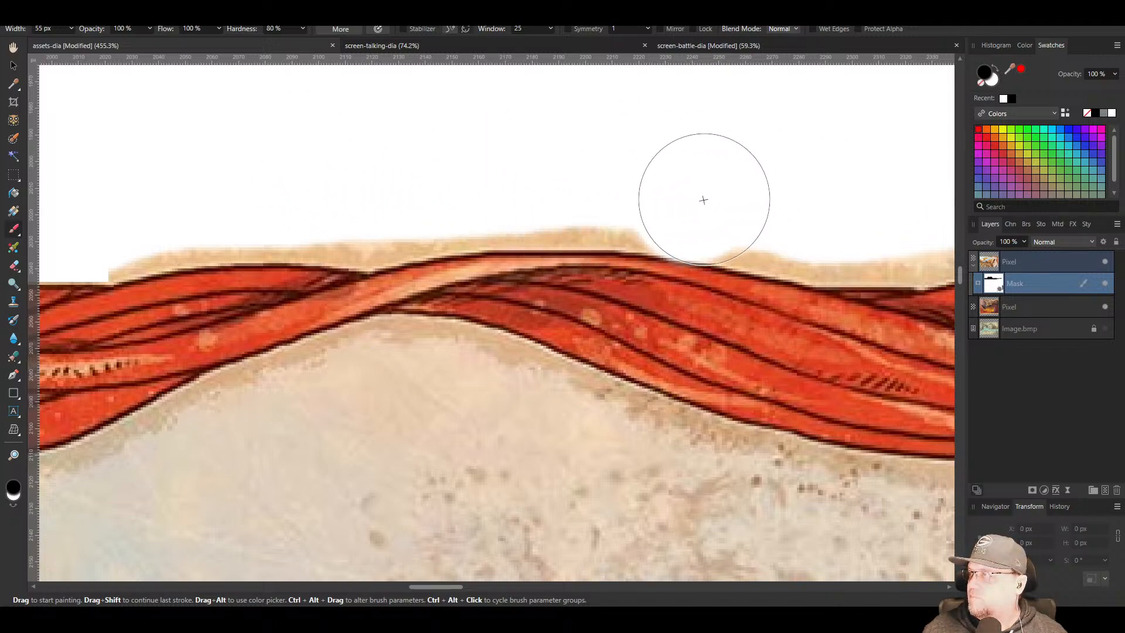
drag(829, 319, 831, 320)
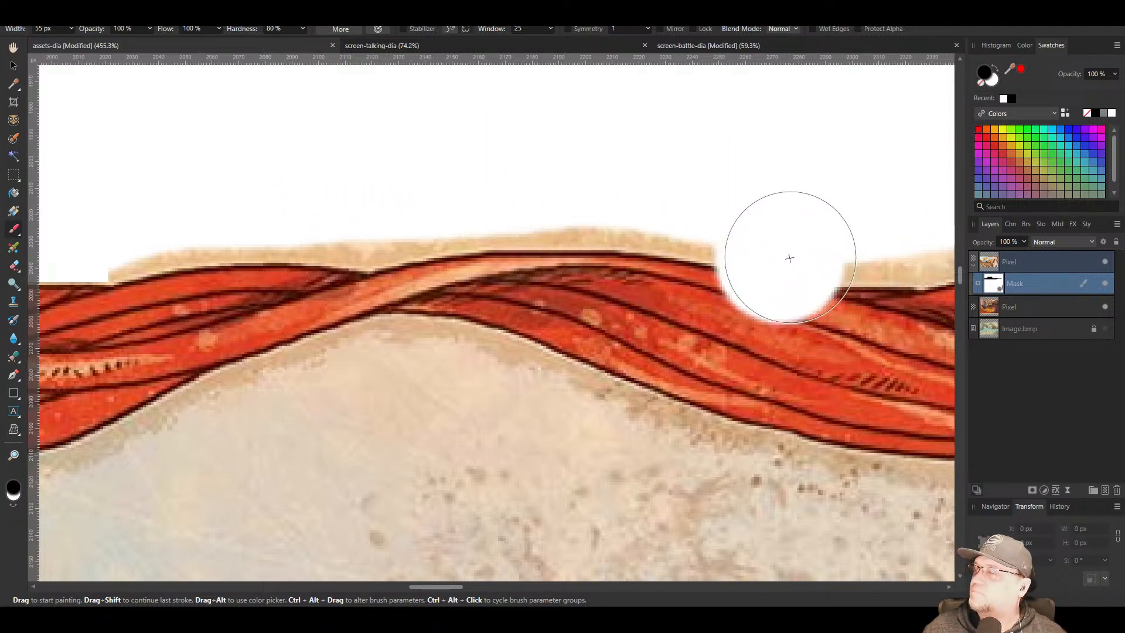
drag(323, 159, 555, 176)
scroll(554, 176, left, 4)
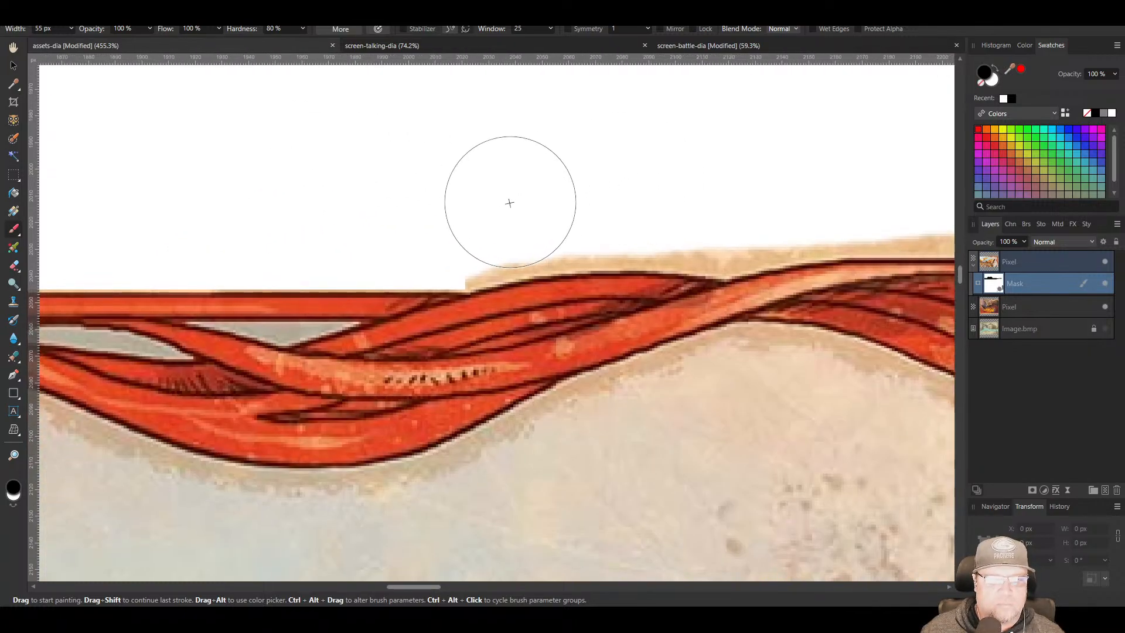
scroll(441, 222, right, 6)
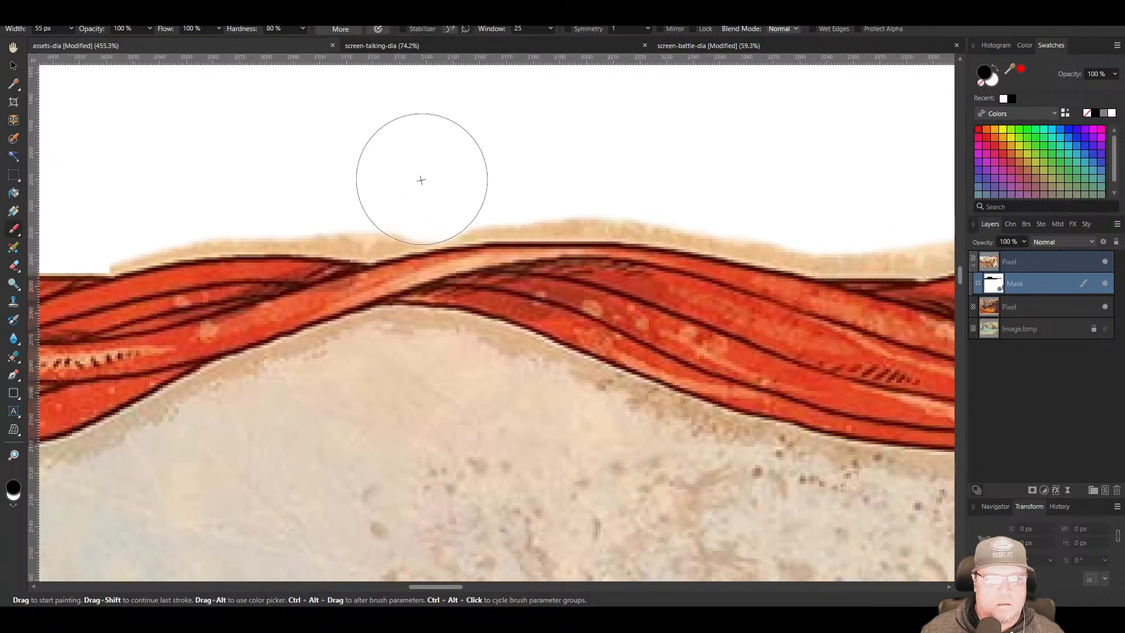
mouse_move(586, 174)
mouse_down()
mouse_move(433, 212)
mouse_move(371, 207)
mouse_move(275, 170)
mouse_up()
mouse_move(834, 129)
mouse_down()
mouse_move(548, 192)
mouse_move(432, 234)
mouse_move(326, 239)
mouse_up()
mouse_move(661, 206)
mouse_down()
mouse_move(494, 123)
mouse_move(663, 326)
mouse_move(457, 124)
mouse_up()
scroll(712, 416, down, 4)
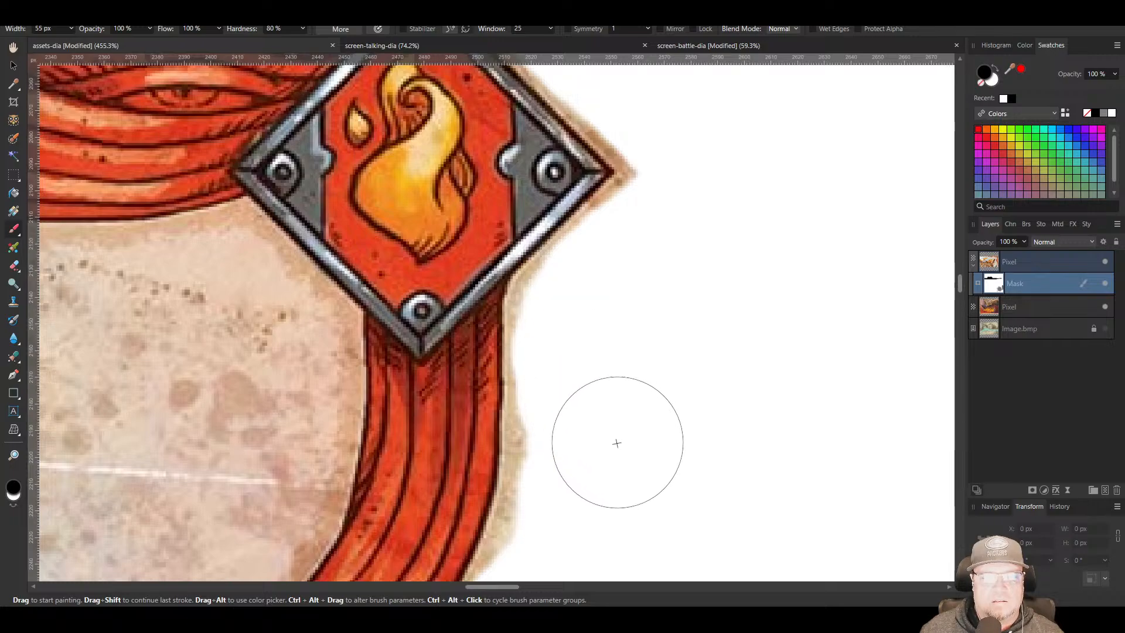
Paint out the remaining thin parchment strip on the mask beside the upper end of the straight right-hand border
scroll(615, 439, down, 5)
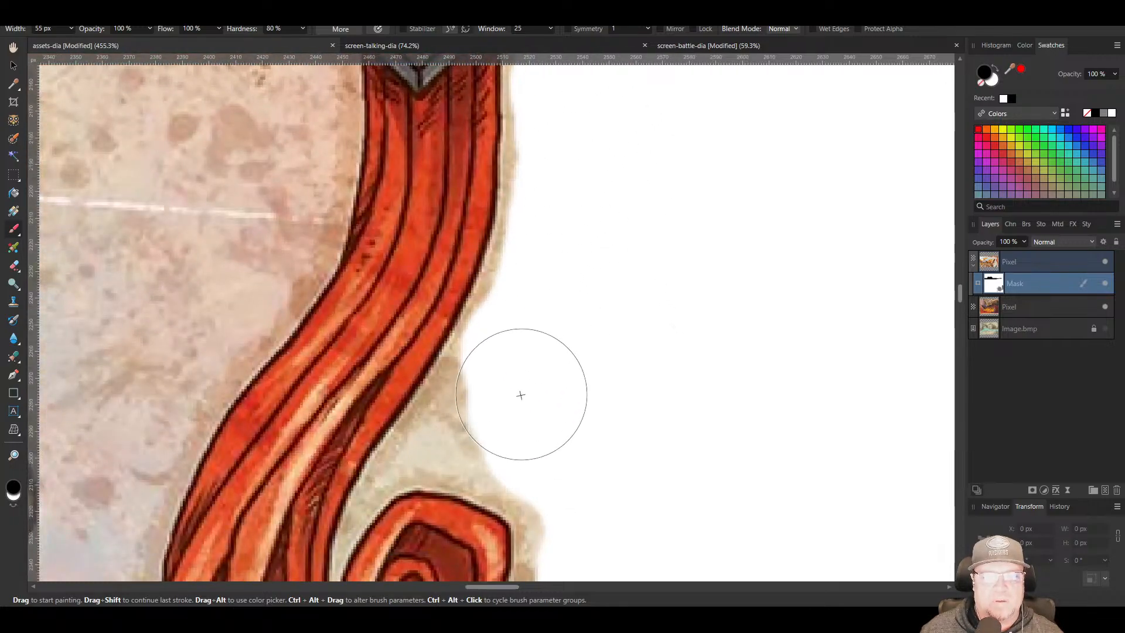
scroll(595, 294, down, 6)
mouse_move(548, 130)
mouse_down()
mouse_move(534, 167)
mouse_move(532, 260)
mouse_move(490, 396)
mouse_move(500, 446)
mouse_move(576, 457)
mouse_move(527, 216)
mouse_move(494, 179)
mouse_move(471, 201)
mouse_move(474, 294)
mouse_move(527, 375)
mouse_up()
drag(575, 514, 591, 201)
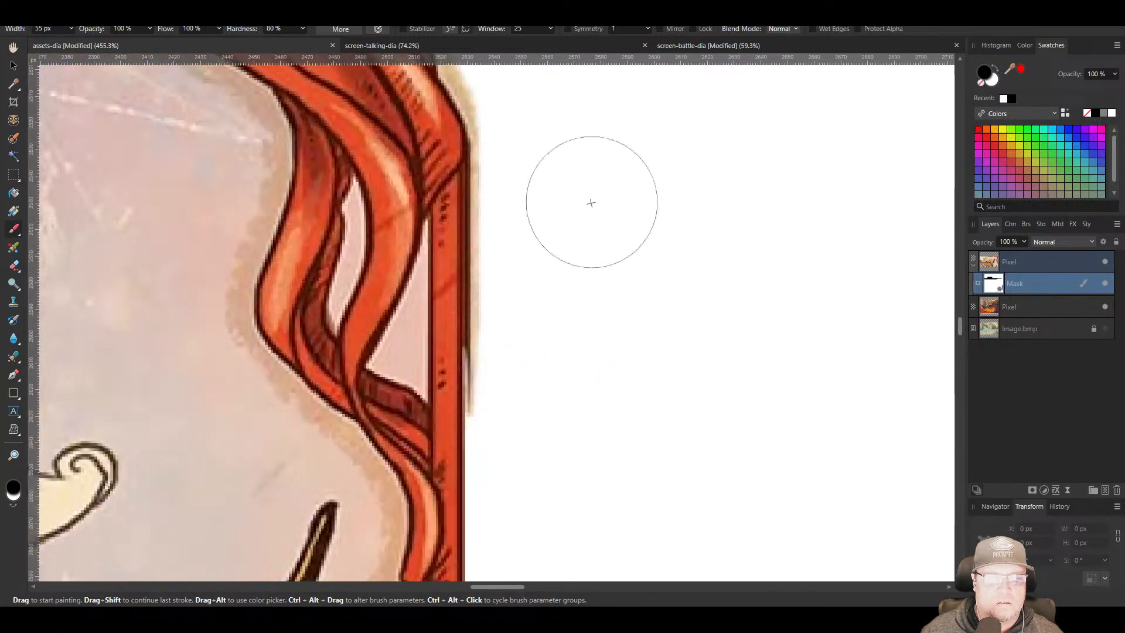
drag(536, 229, 538, 403)
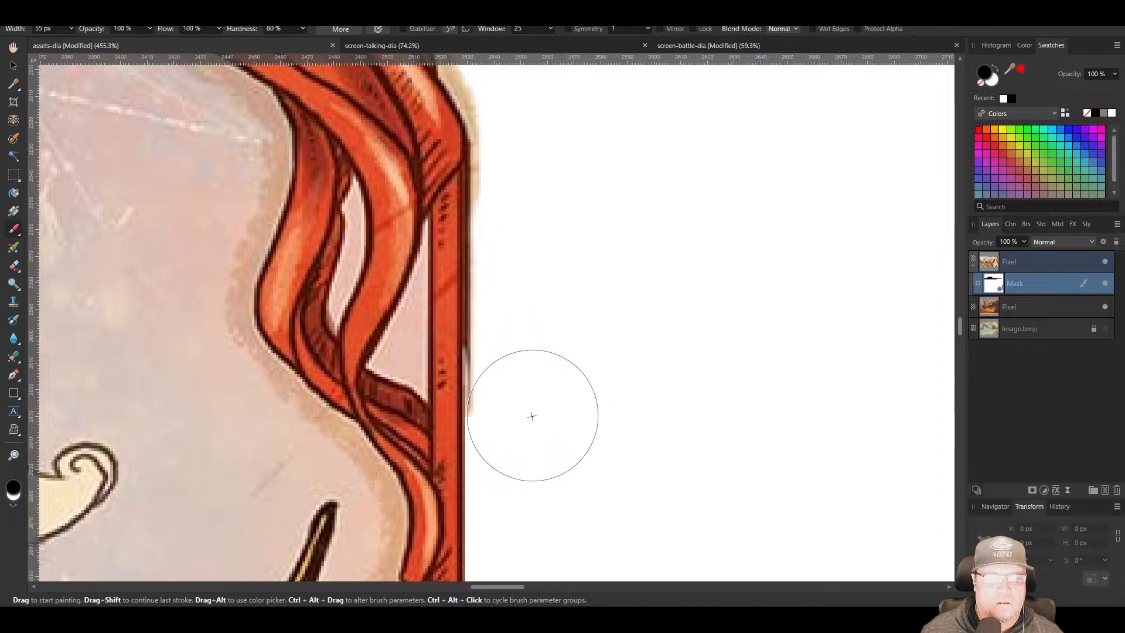
Reduce the brush width to 9 px and clear the leftover parchment slivers where the ribbon meets the straight right-hand border
key(bracketleft)
key(bracketleft)
key(bracketleft)
key(bracketleft)
key(bracketleft)
key(bracketleft)
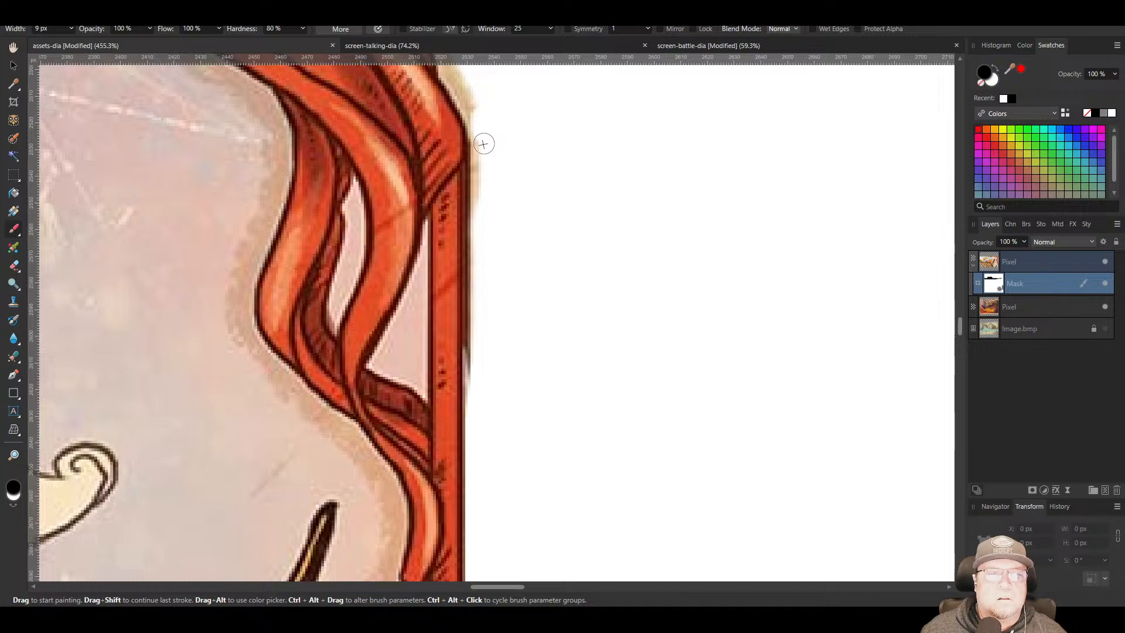
mouse_move(486, 208)
mouse_down()
mouse_move(537, 258)
mouse_move(549, 371)
mouse_up()
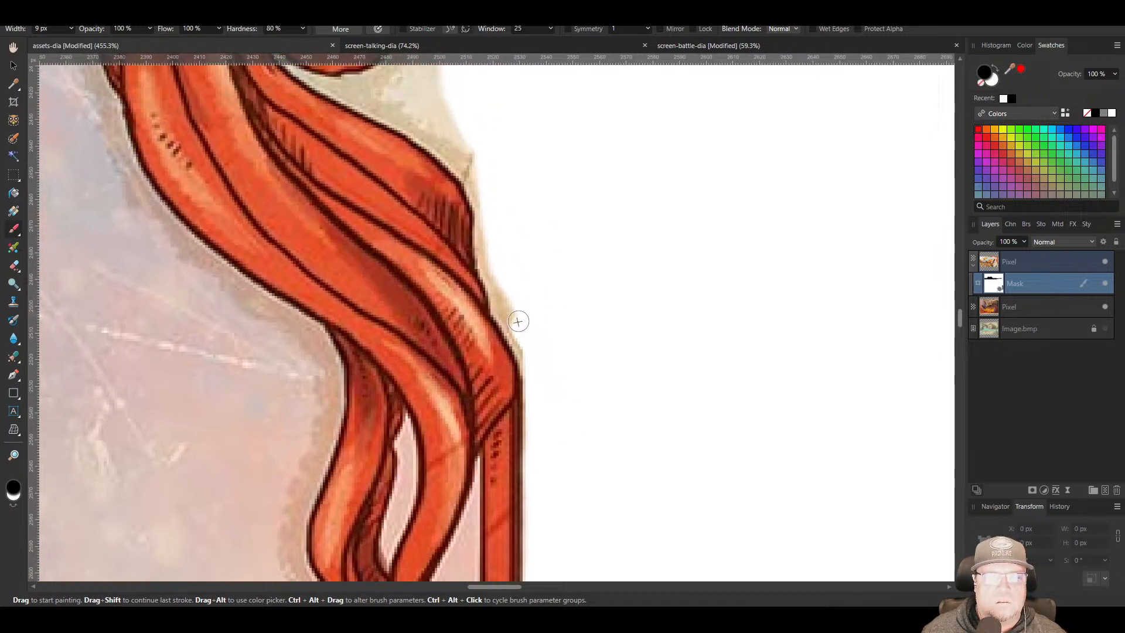
drag(445, 124, 615, 309)
Mask out the parchment in the notch between the right-hand ribbon and the top of its spiral curl
drag(665, 130, 598, 444)
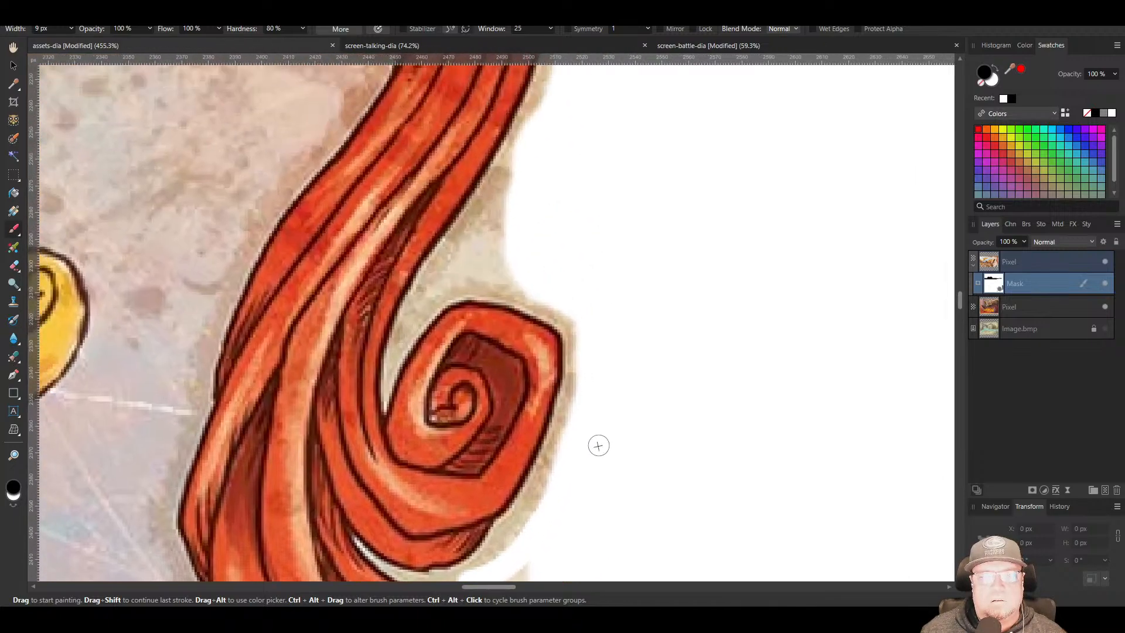
drag(525, 150, 479, 232)
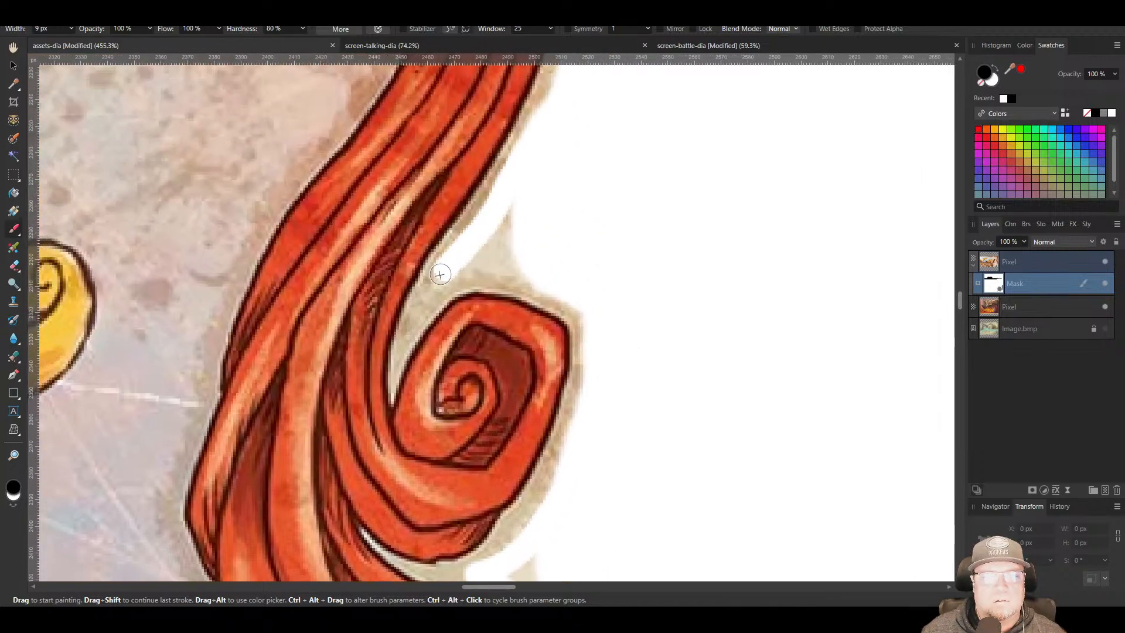
drag(440, 275, 549, 264)
mouse_move(675, 176)
mouse_down()
mouse_move(666, 264)
mouse_move(705, 500)
mouse_up()
drag(607, 182, 390, 540)
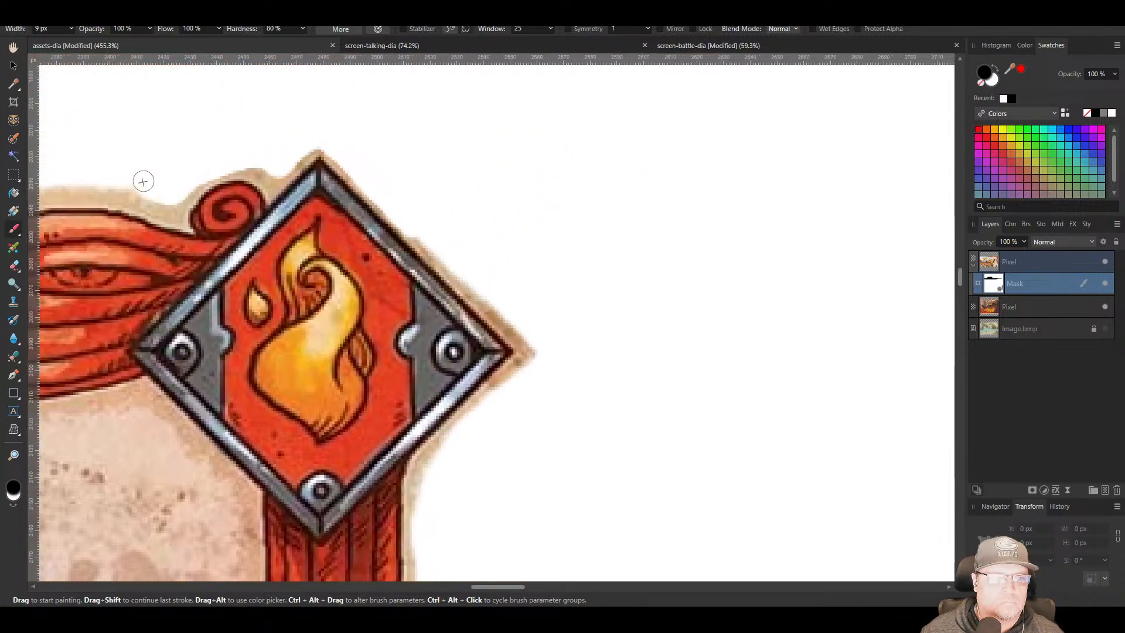
Refine the mask with fine strokes along the parchment rim above the twisted top ribbon
drag(143, 181, 551, 160)
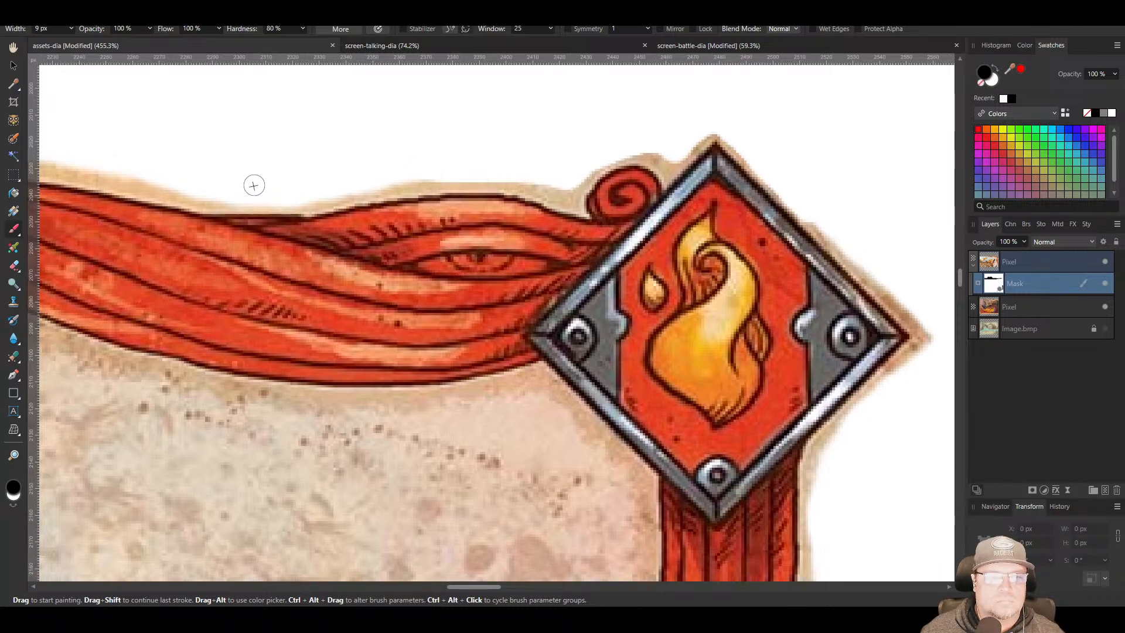
drag(254, 185, 658, 188)
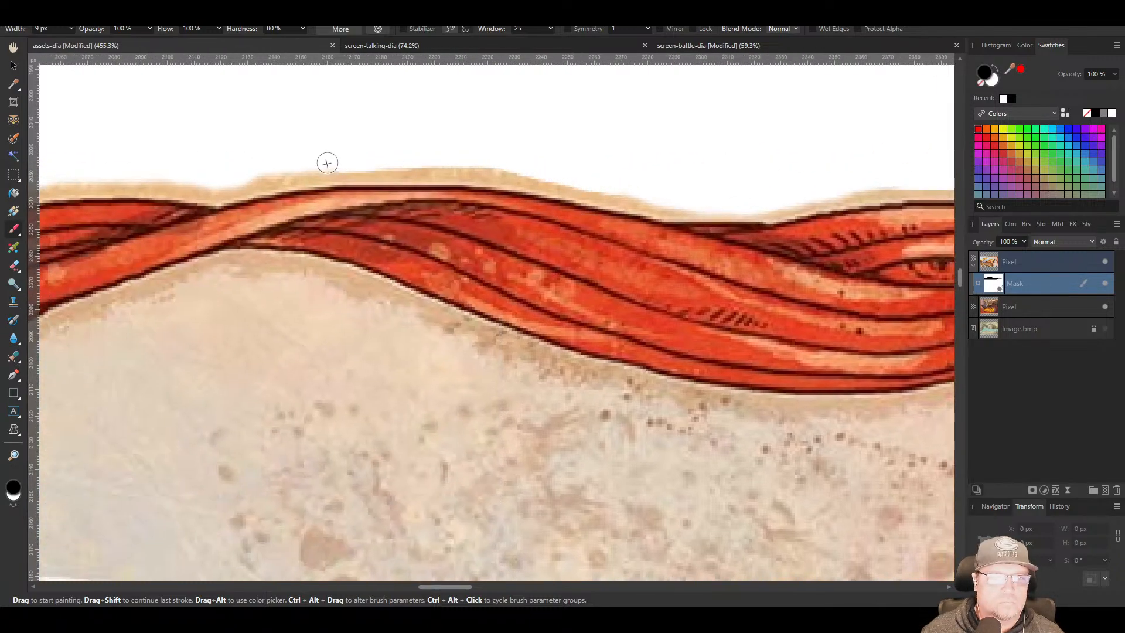
drag(224, 177, 619, 162)
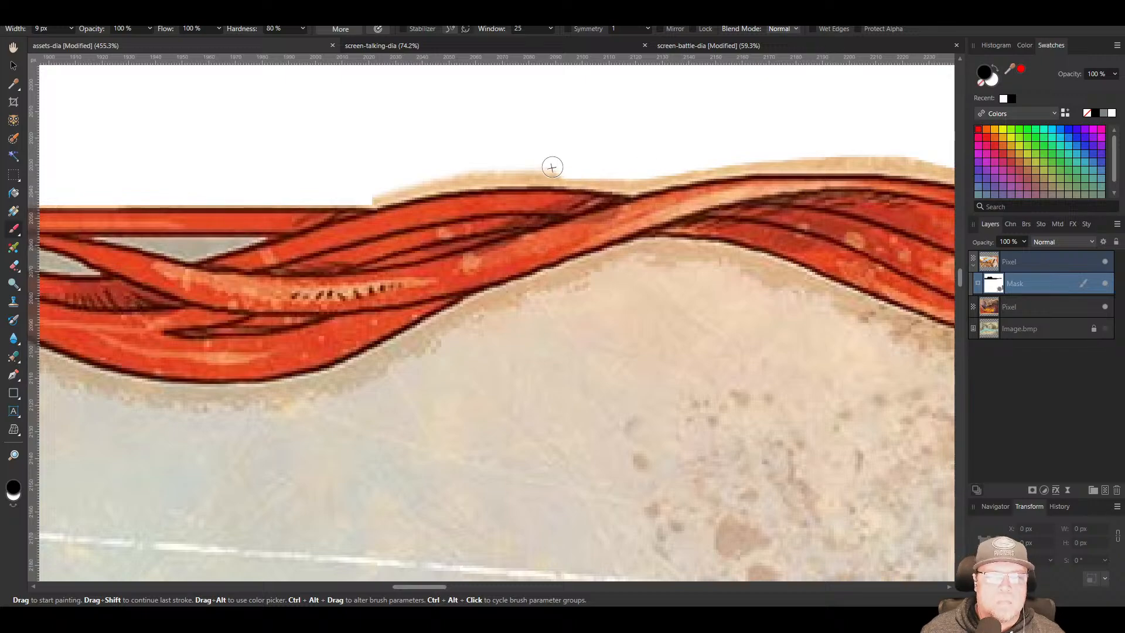
drag(502, 148, 143, 201)
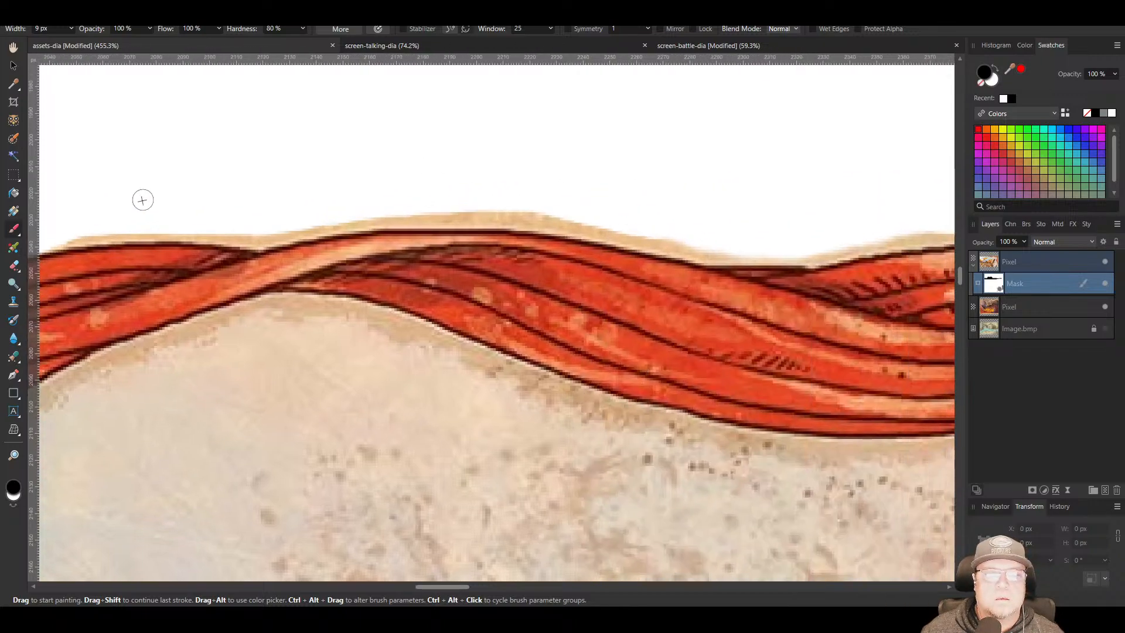
drag(655, 193, 143, 136)
Clean up the mask around the outside of the spiral curl and clear the stray parchment in the notch below it
drag(615, 243, 401, 51)
drag(650, 510, 715, 65)
drag(691, 319, 721, 181)
drag(718, 97, 669, 304)
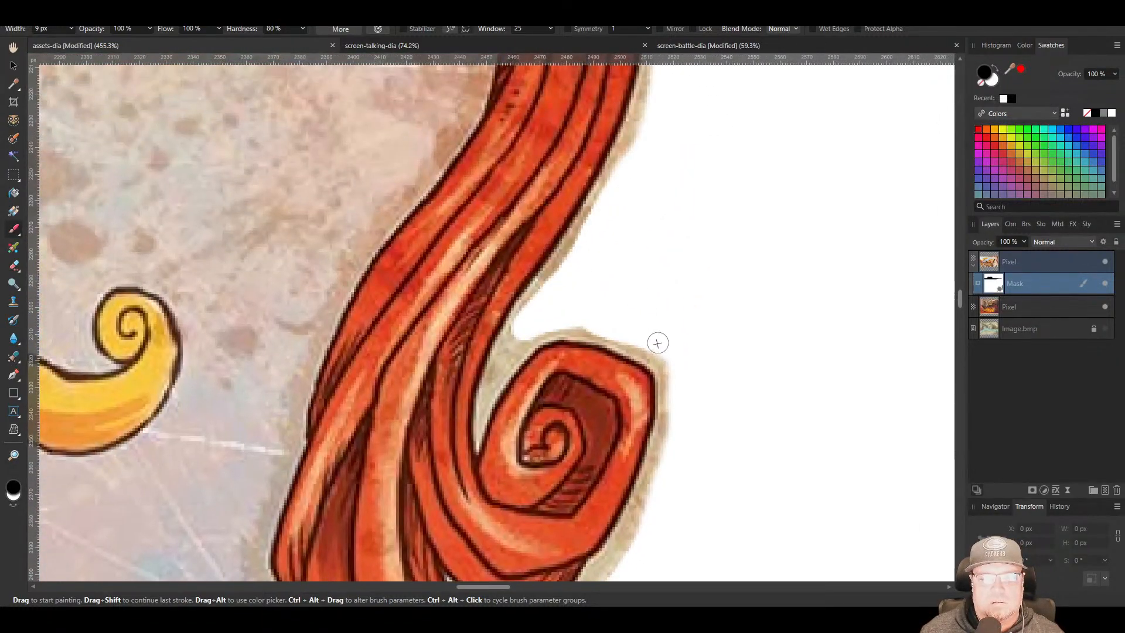
scroll(735, 261, down, 4)
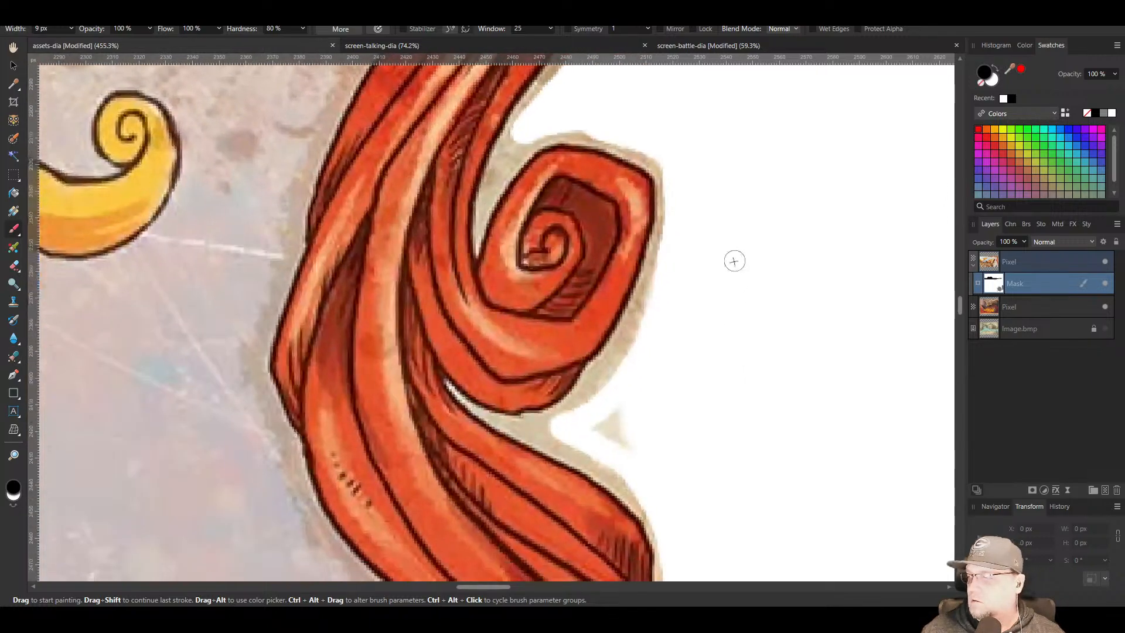
drag(685, 266, 660, 195)
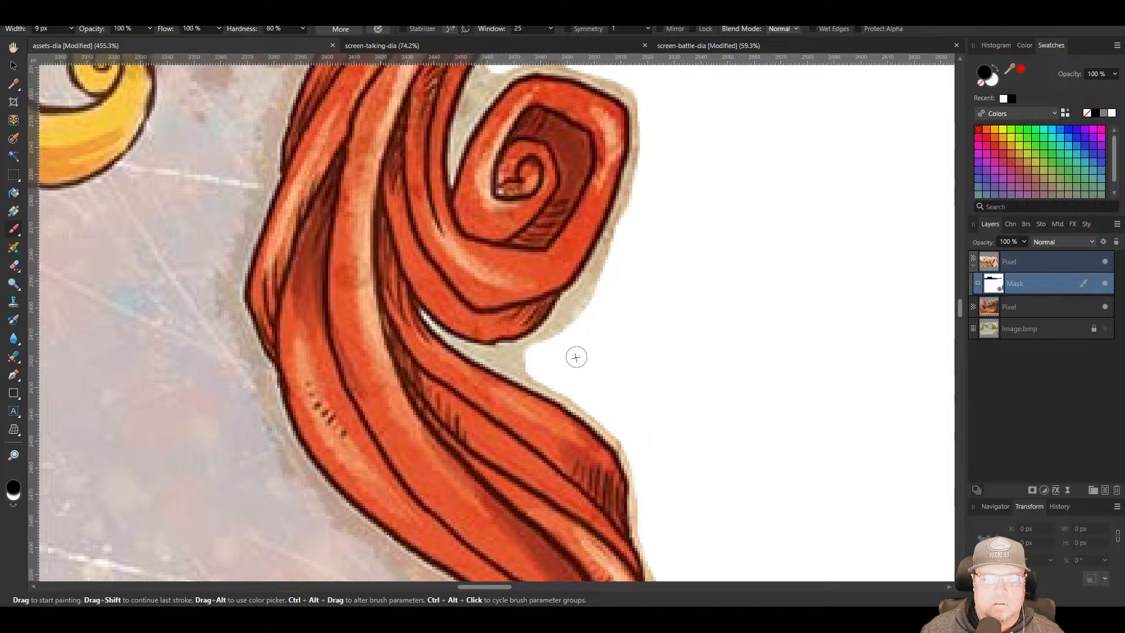
Add a new pixel layer at the bottom of the layer stack and flood fill it with bright green
click(1036, 392)
click(1105, 490)
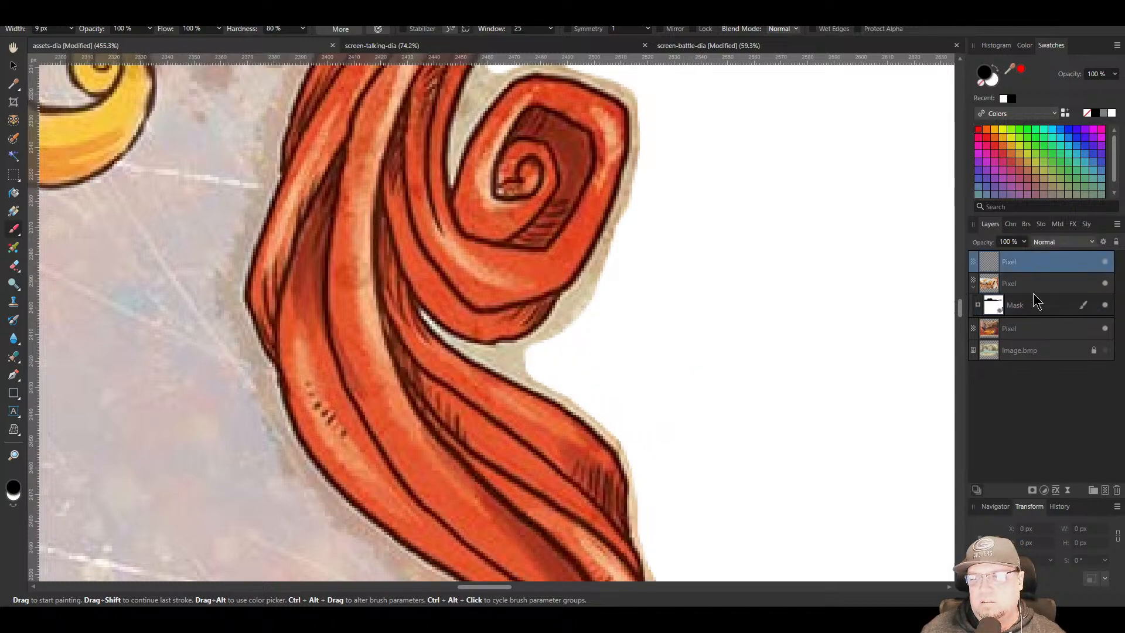
drag(1037, 267, 1049, 353)
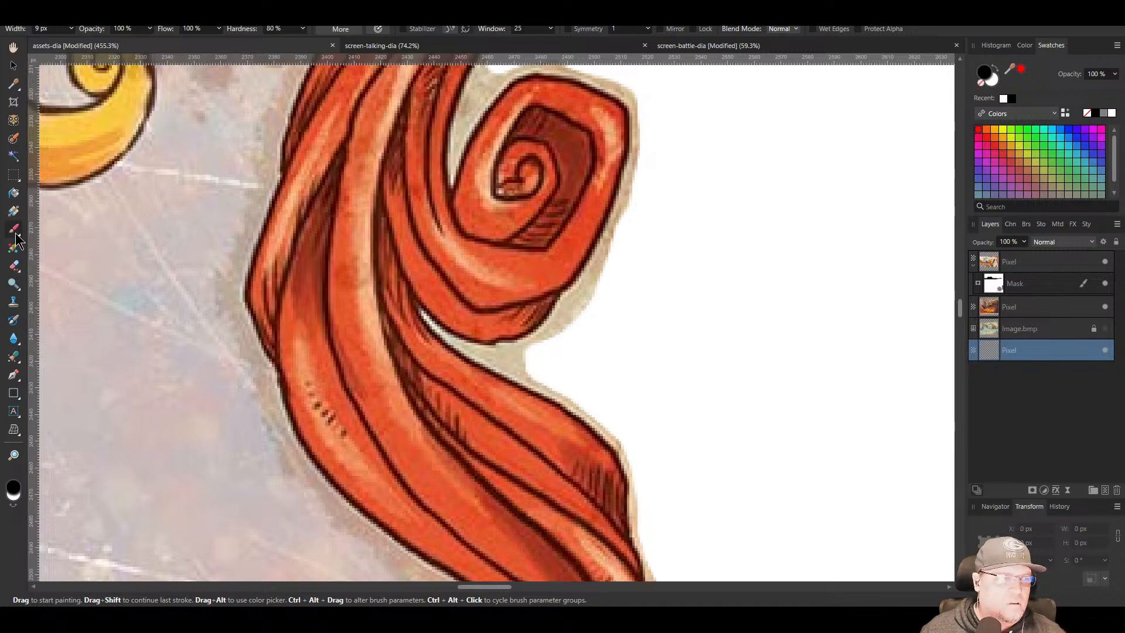
click(13, 195)
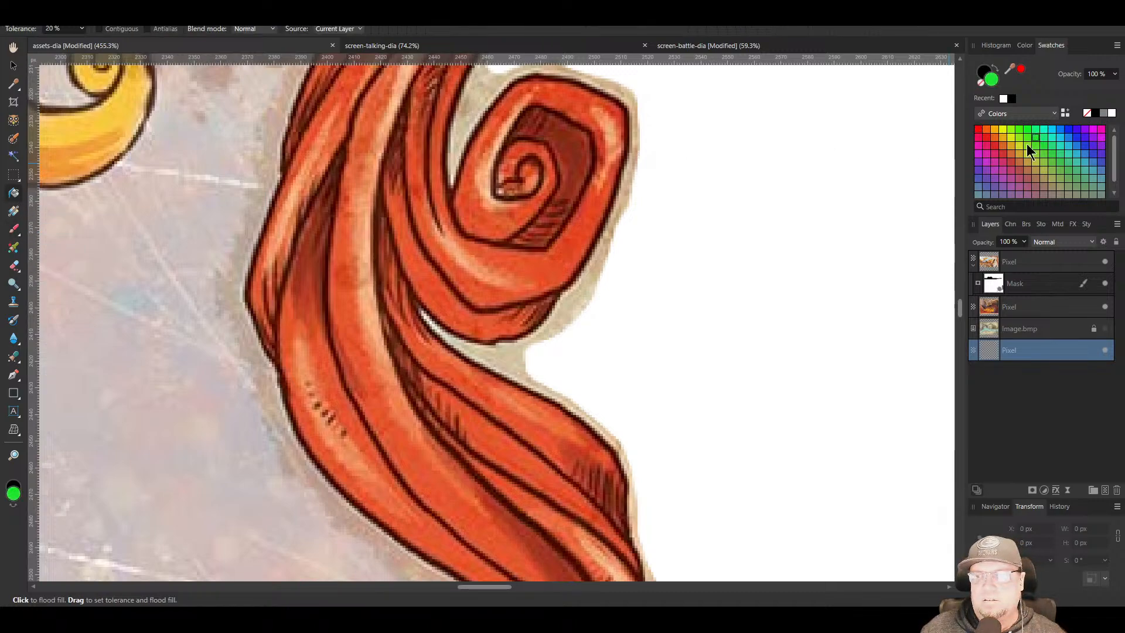
click(827, 225)
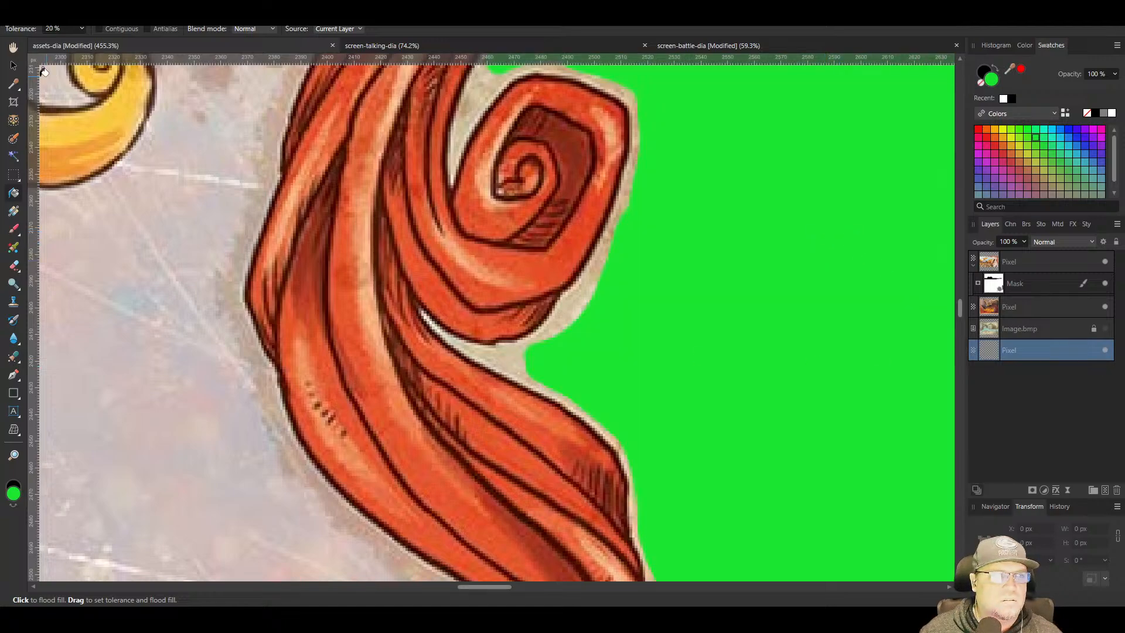
Add a solid black outline effect with a 7.8 px radius, aligned outside, to the masked map artwork layer, and inspect the edge
click(13, 66)
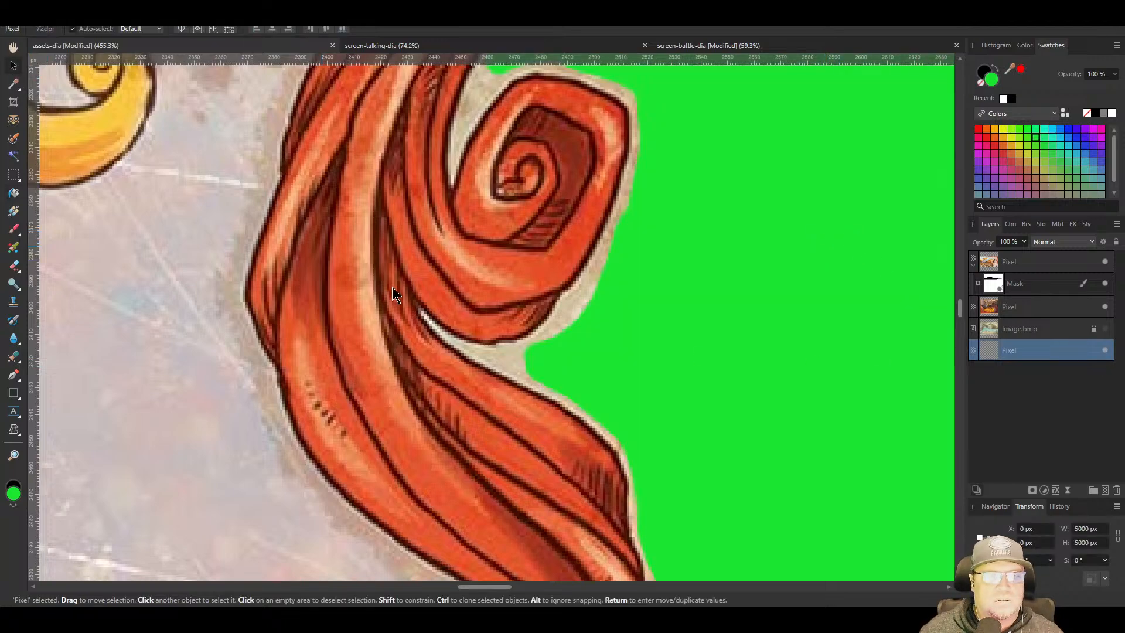
click(1079, 328)
click(1044, 264)
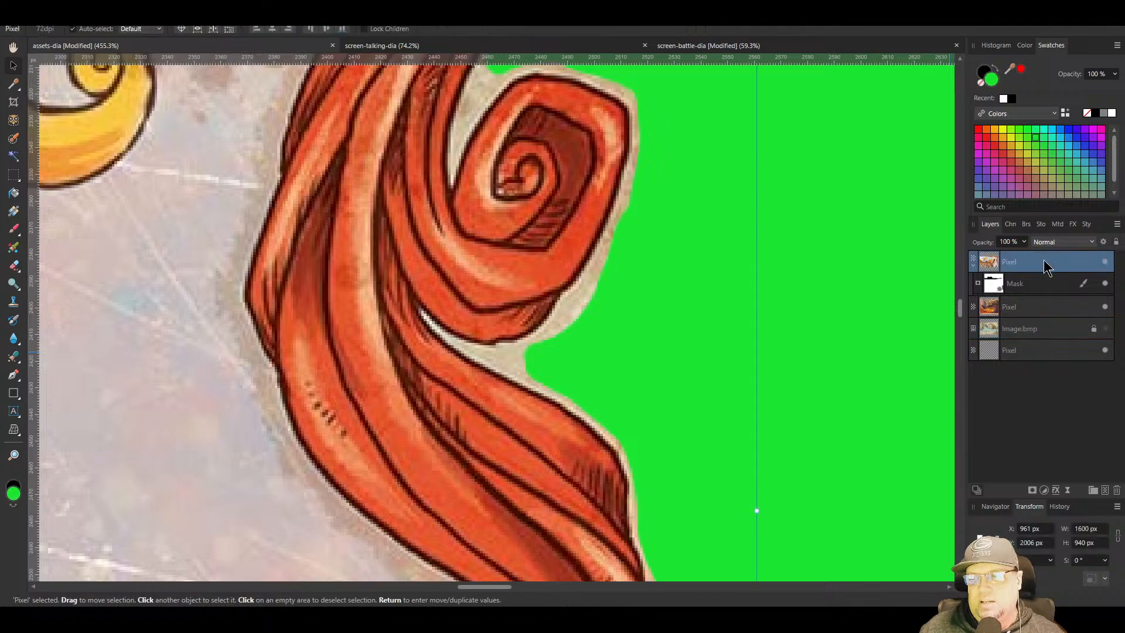
click(1056, 490)
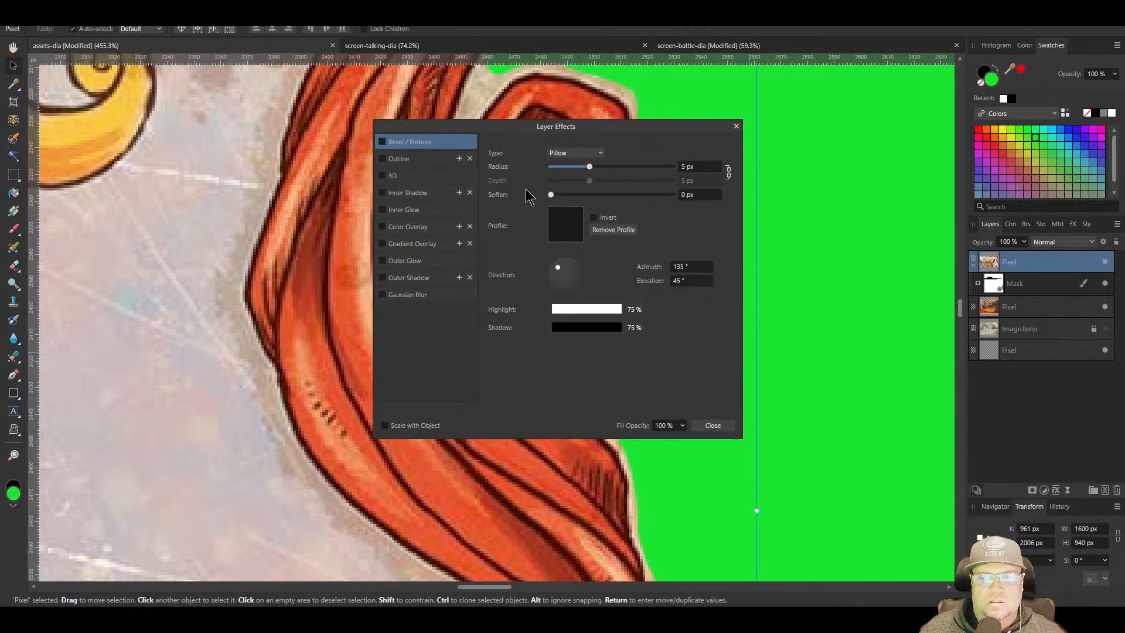
click(433, 159)
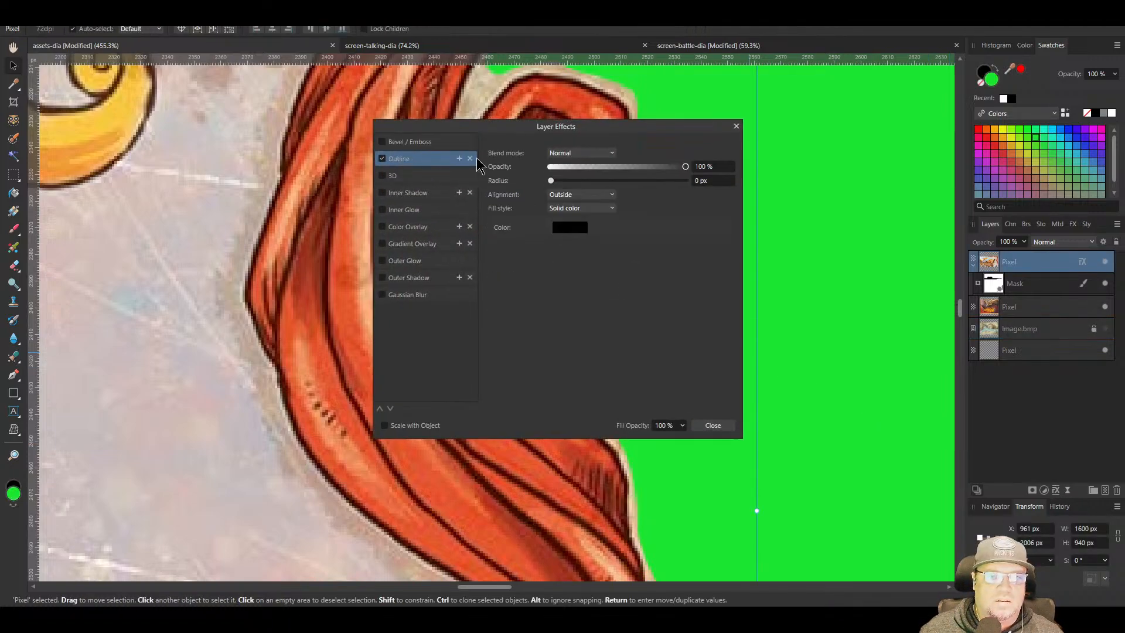
drag(550, 181, 600, 182)
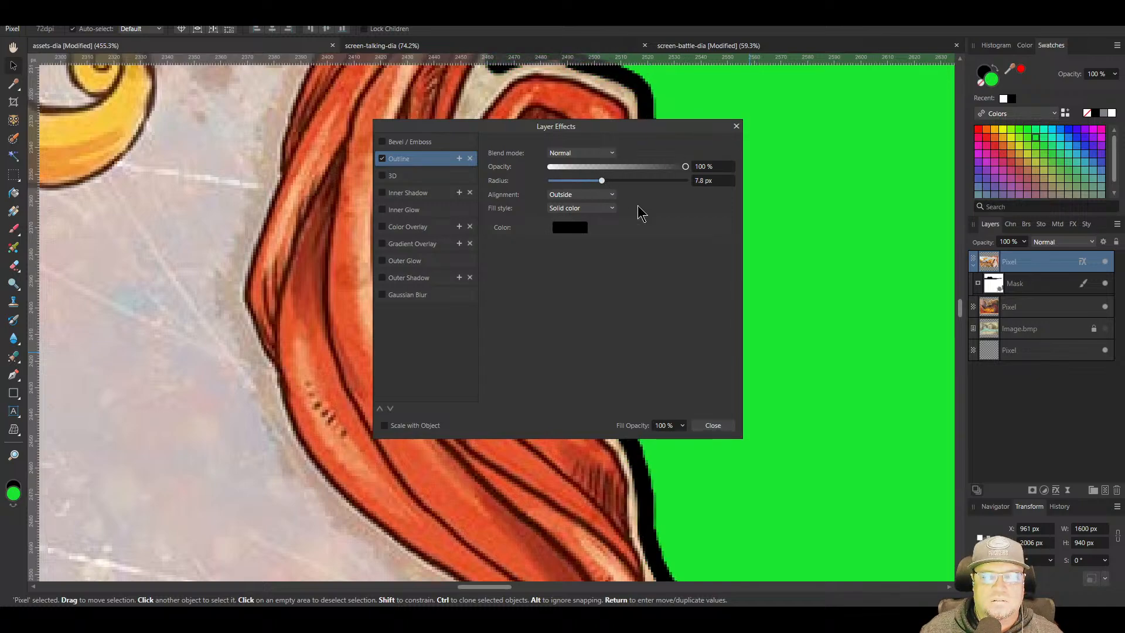
click(713, 425)
drag(382, 108, 508, 379)
drag(653, 130, 532, 473)
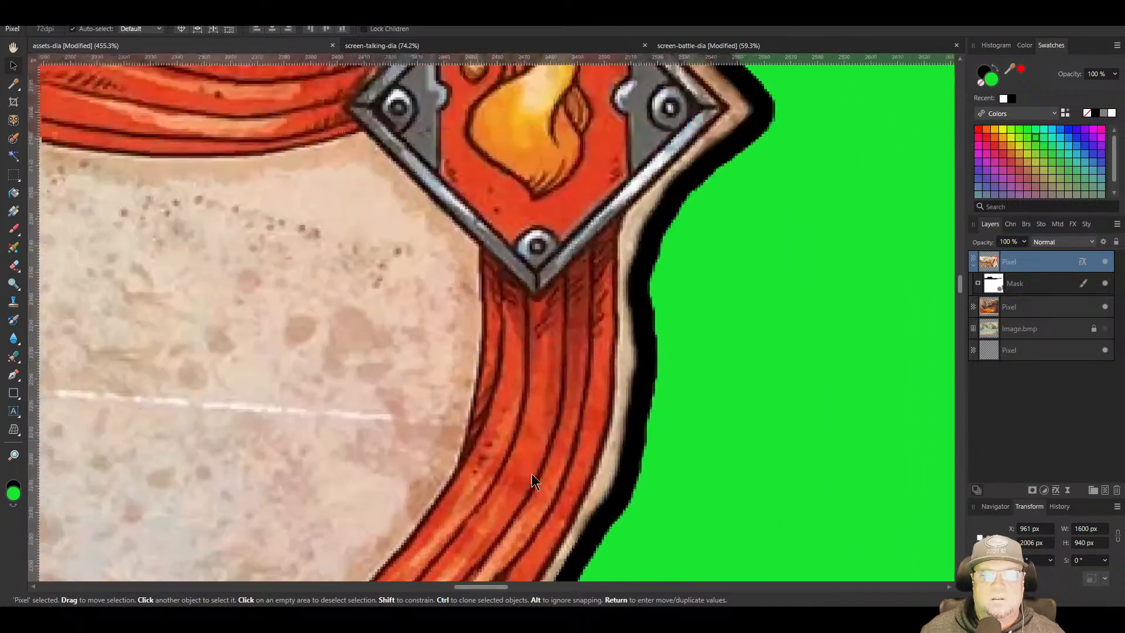
Try to trim the parchment rim above the twisted top ribbon with 9 px black brush strokes on the artwork layer
drag(435, 137, 518, 426)
drag(330, 225, 696, 230)
drag(297, 230, 700, 236)
click(14, 230)
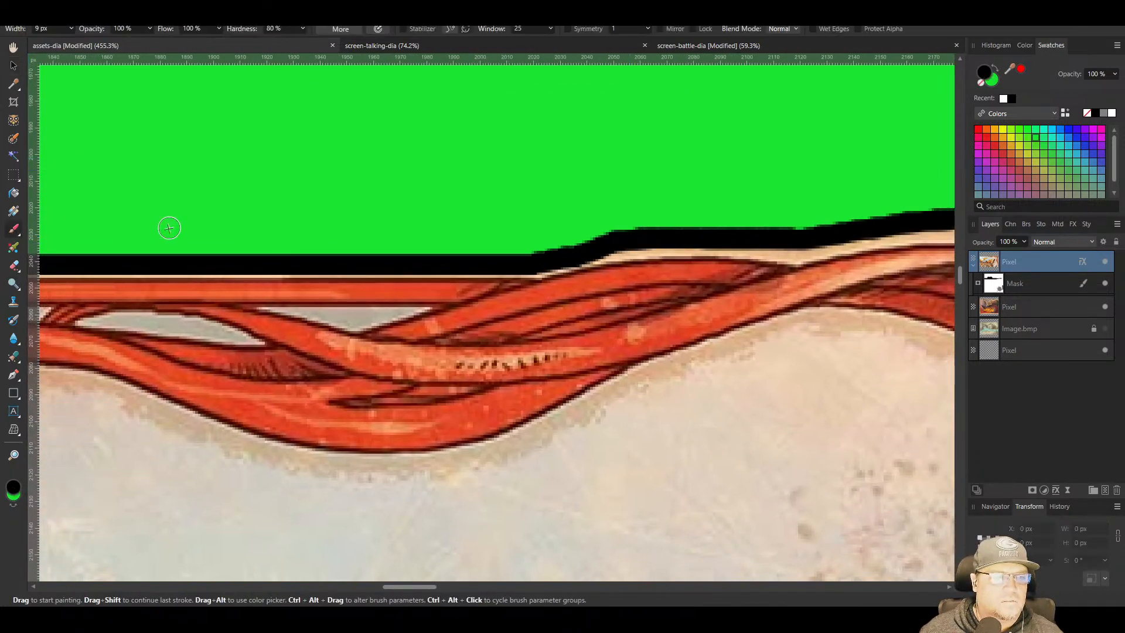
drag(603, 223, 449, 203)
scroll(460, 207, up, 3)
drag(565, 230, 486, 234)
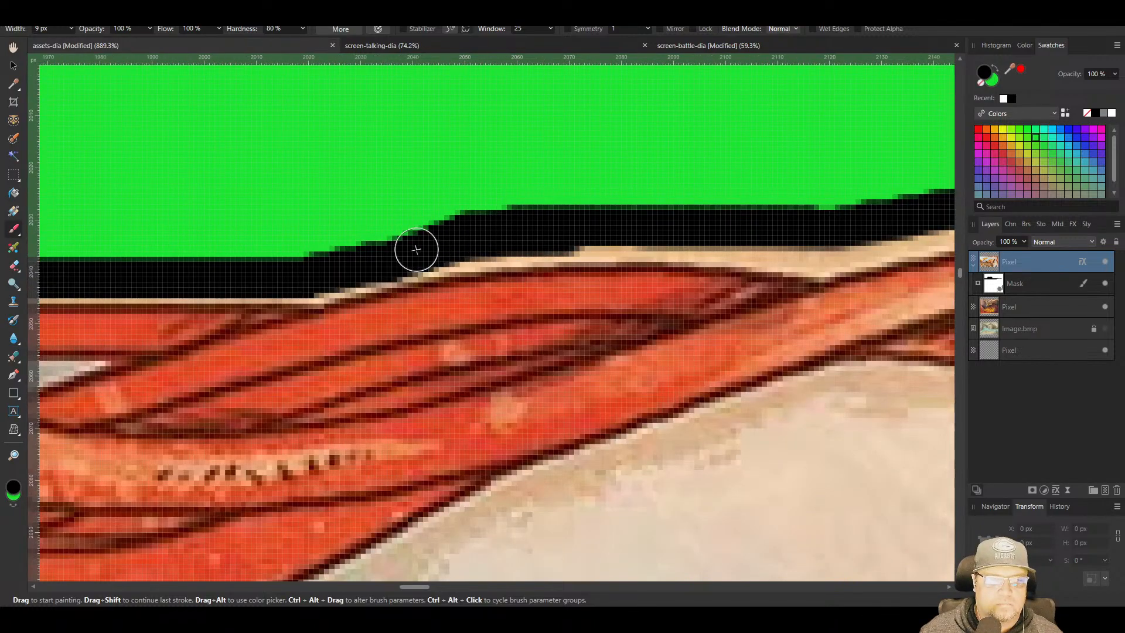
scroll(668, 209, right, 3)
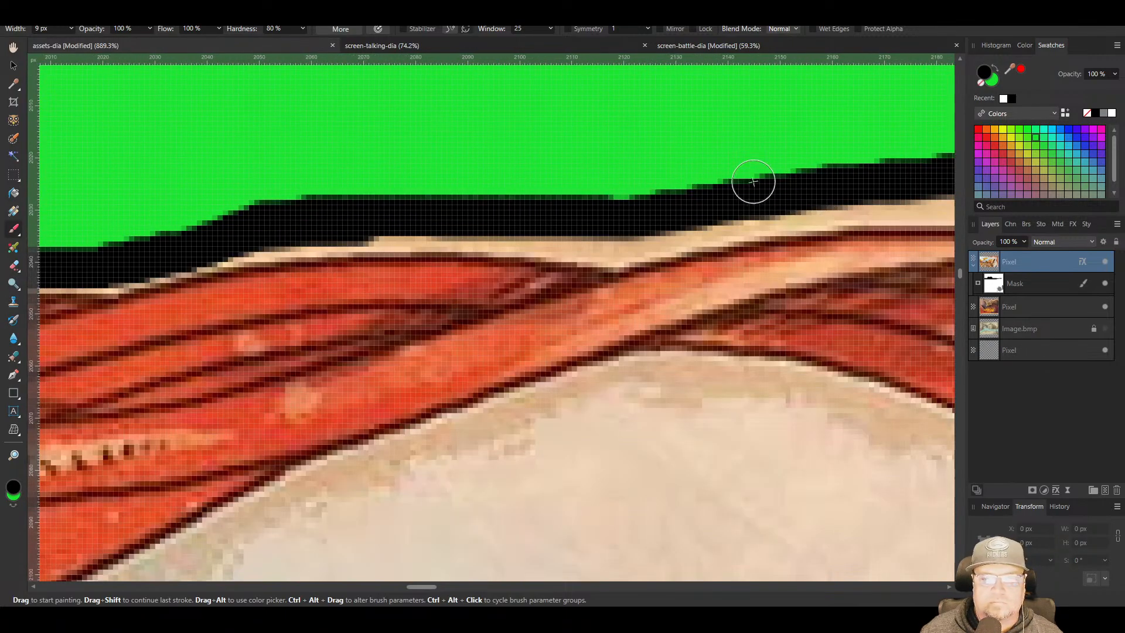
mouse_move(645, 218)
mouse_down()
mouse_move(609, 229)
mouse_move(348, 218)
mouse_up()
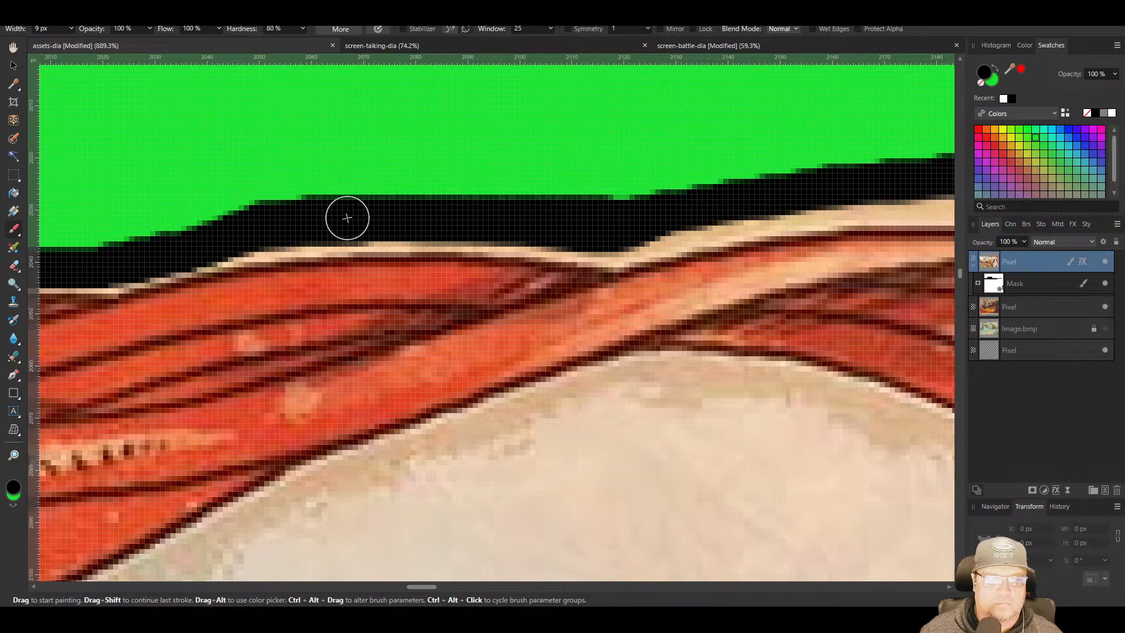
scroll(516, 168, right, 3)
drag(623, 179, 390, 237)
scroll(648, 182, right, 2)
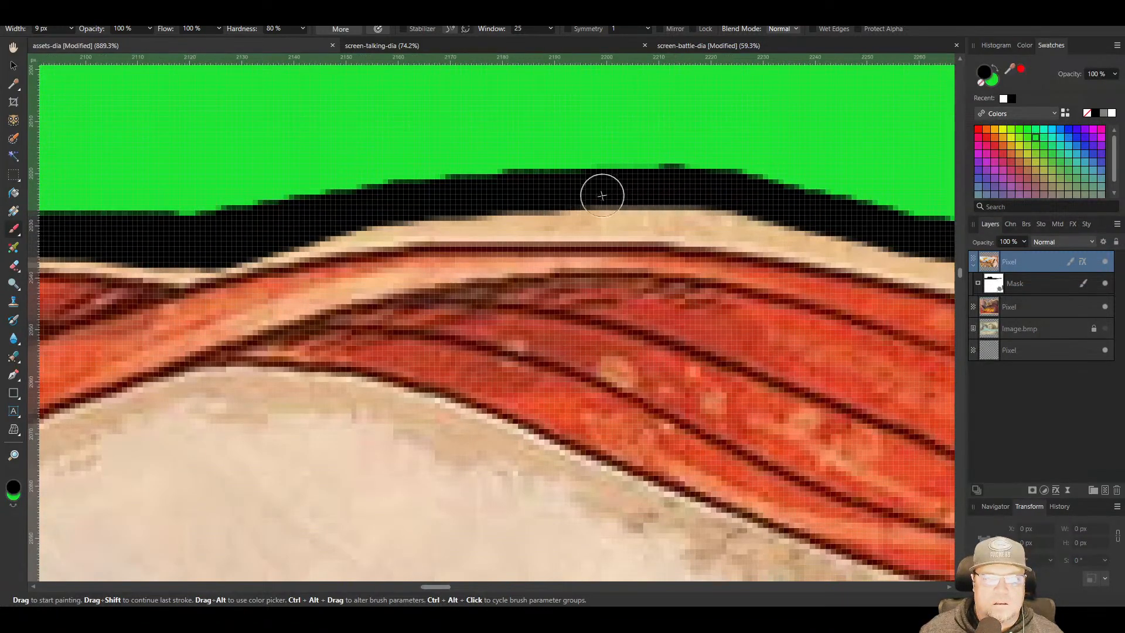
drag(603, 196, 296, 226)
scroll(478, 154, up, 1)
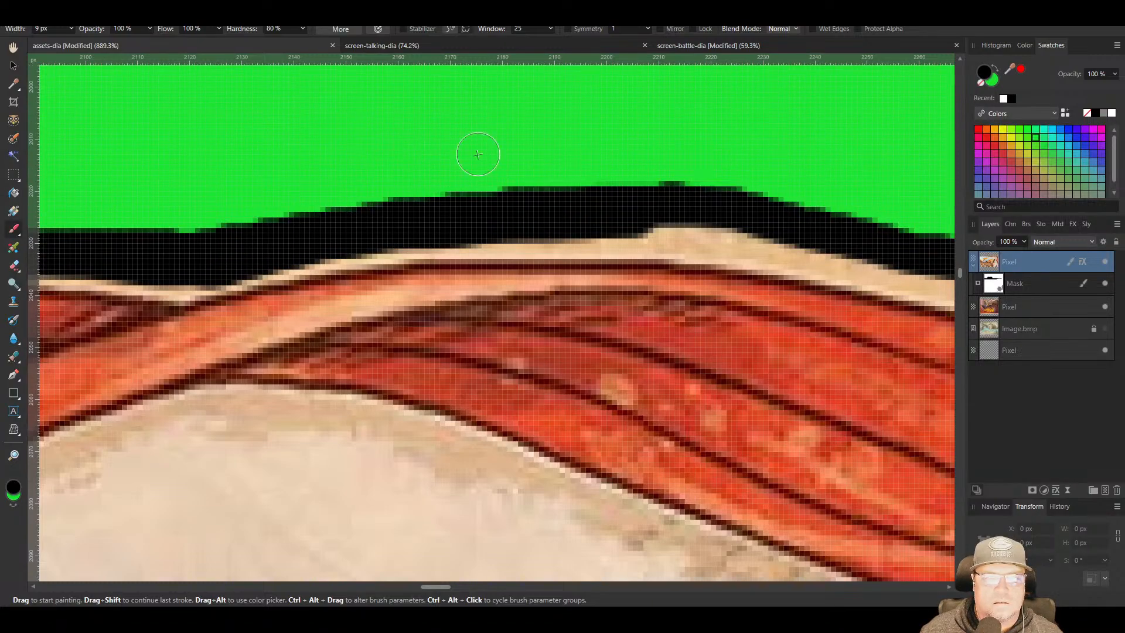
scroll(478, 154, right, 2)
scroll(478, 154, down, 2)
drag(668, 201, 390, 171)
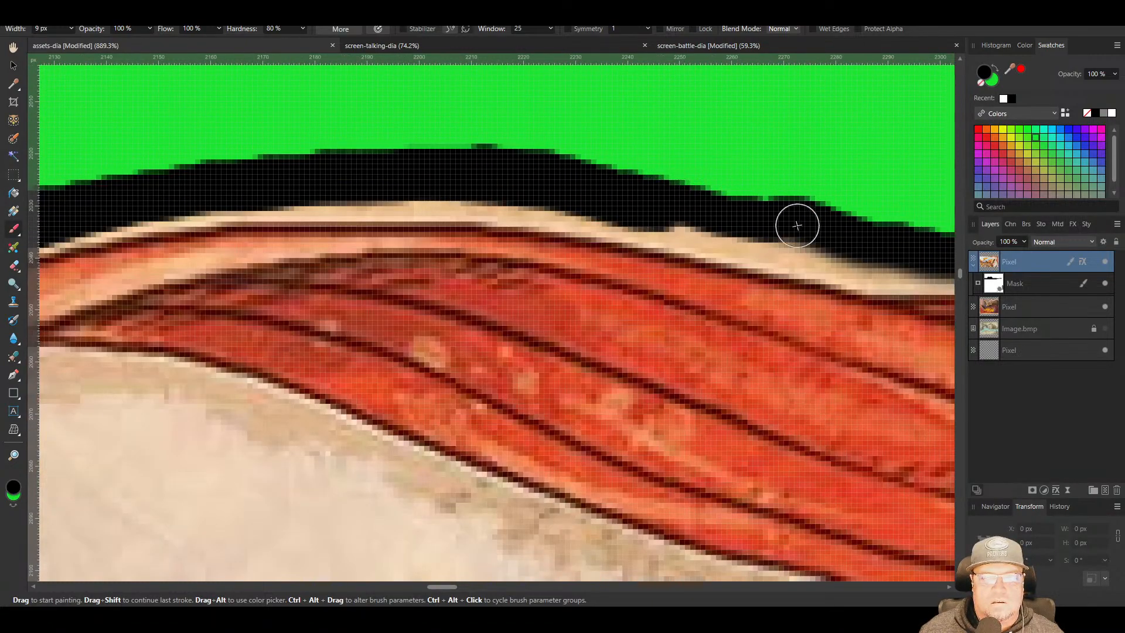
scroll(664, 156, right, 2)
scroll(664, 156, down, 2)
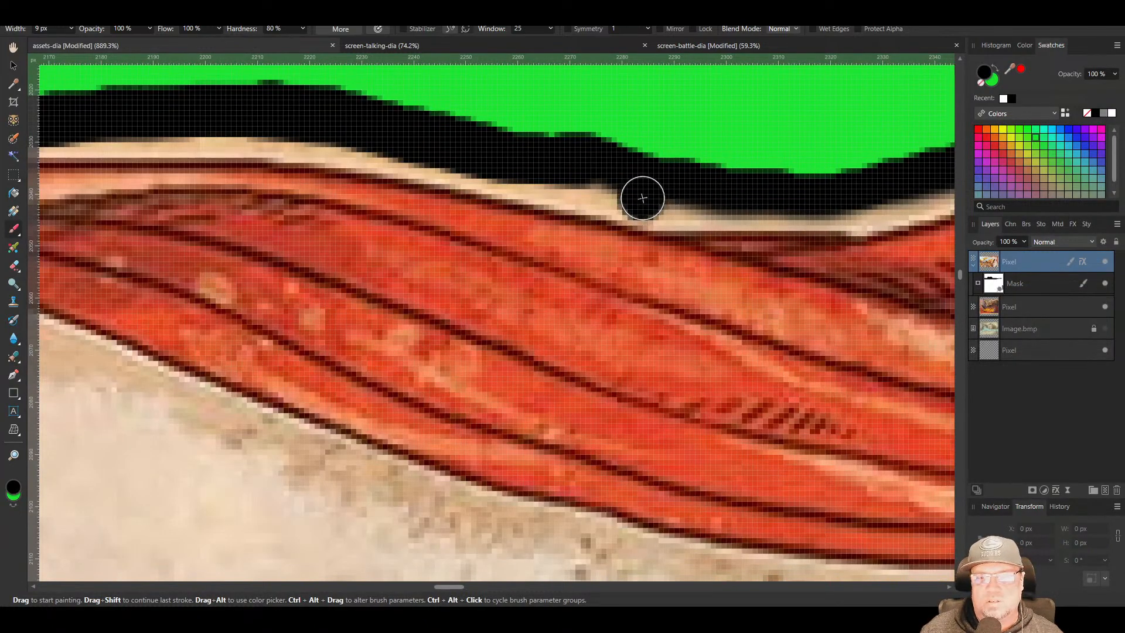
Undo the black brush strokes painted on the artwork layer along the top ribbon's rim
click(991, 282)
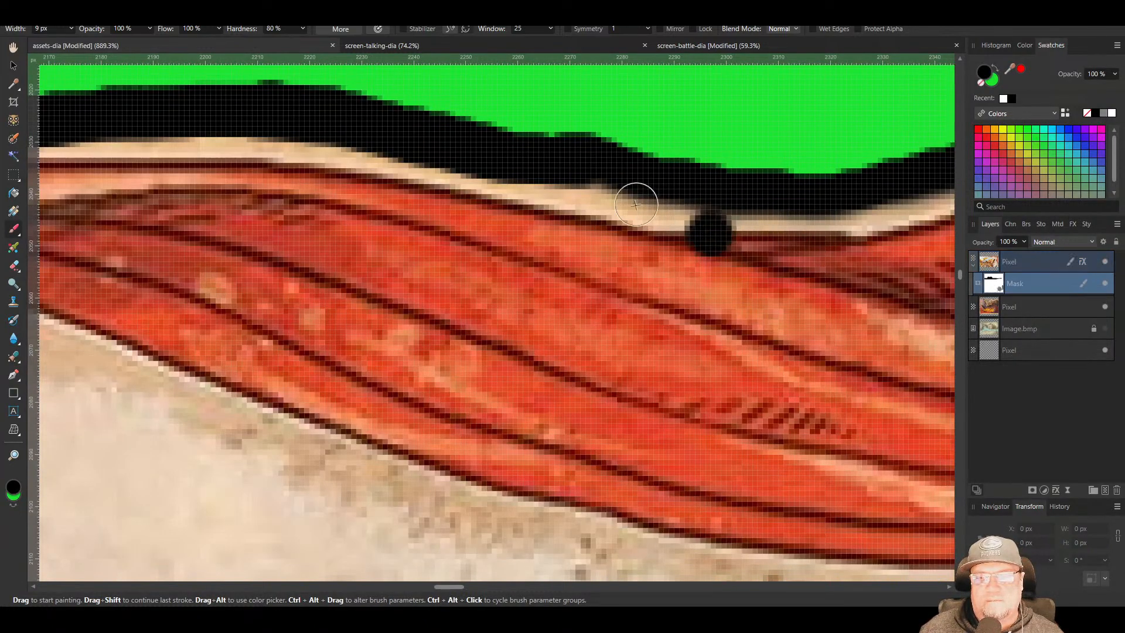
key(ctrl+z)
key(ctrl+z)
key(ctrl+z)
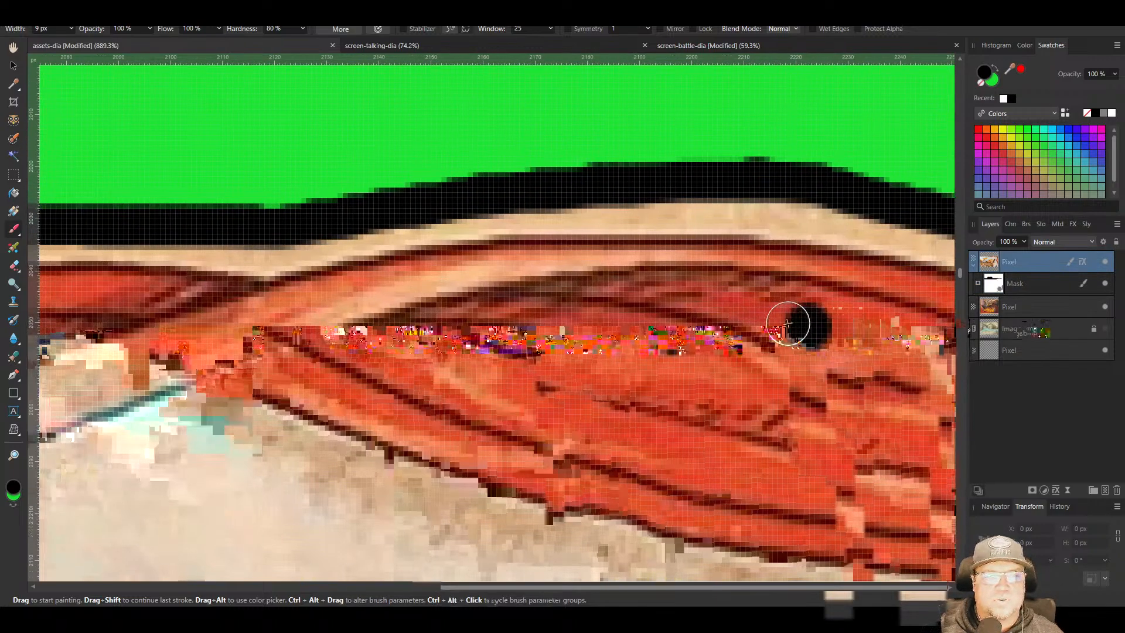
key(ctrl+z)
click(748, 298)
click(561, 203)
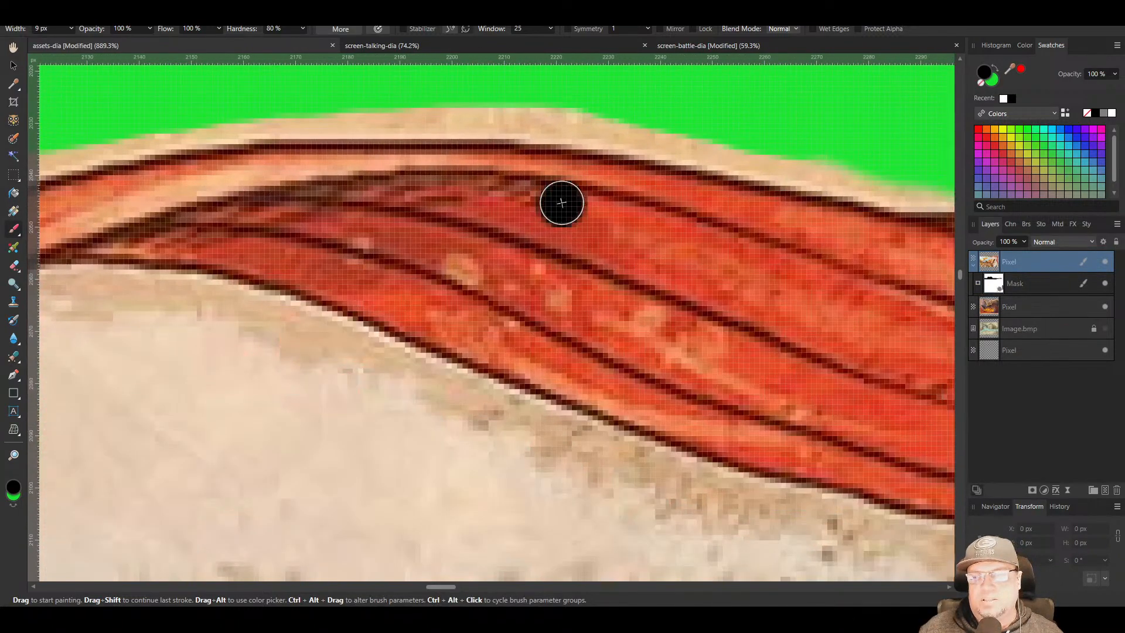
drag(582, 211, 721, 326)
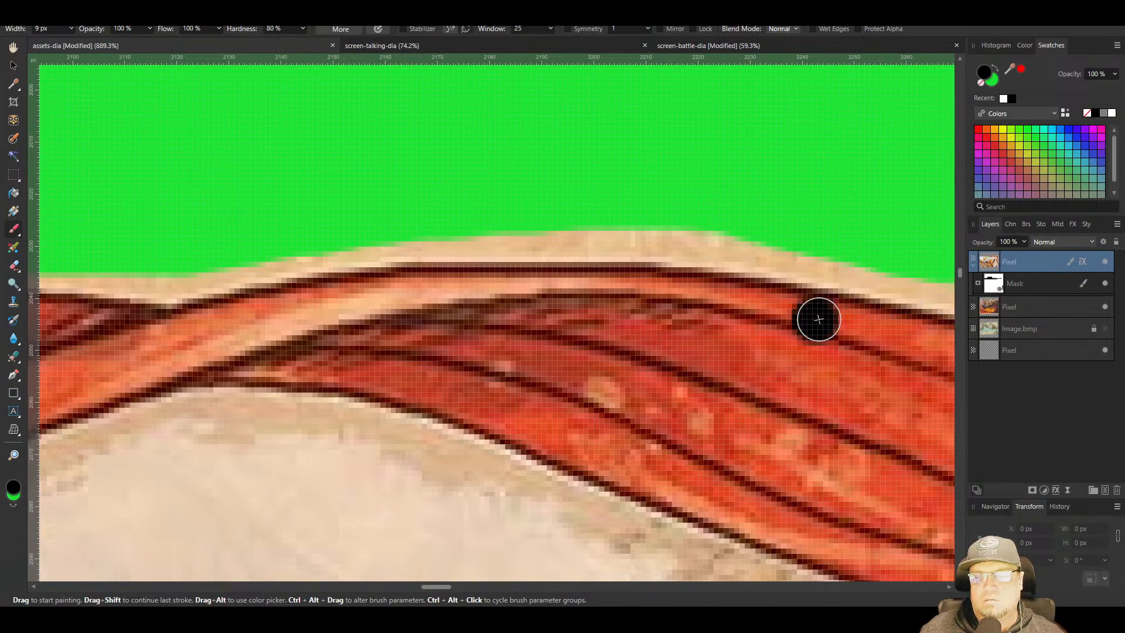
Set the artwork layer's outside outline effect to a radius of 9.7 px
click(1082, 261)
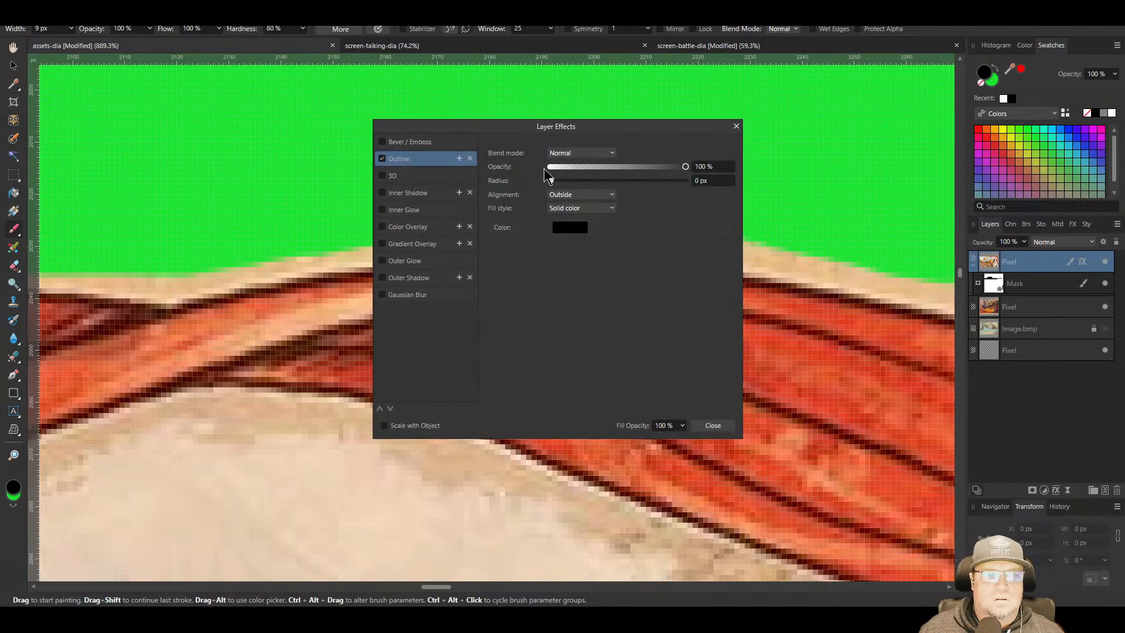
drag(551, 181, 607, 180)
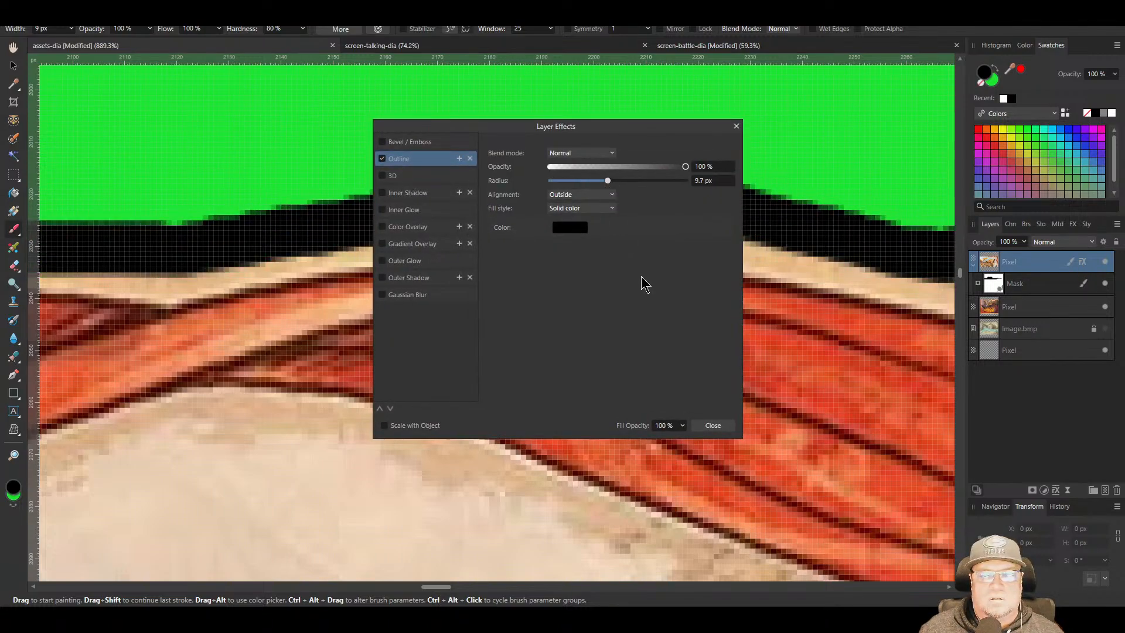
click(707, 428)
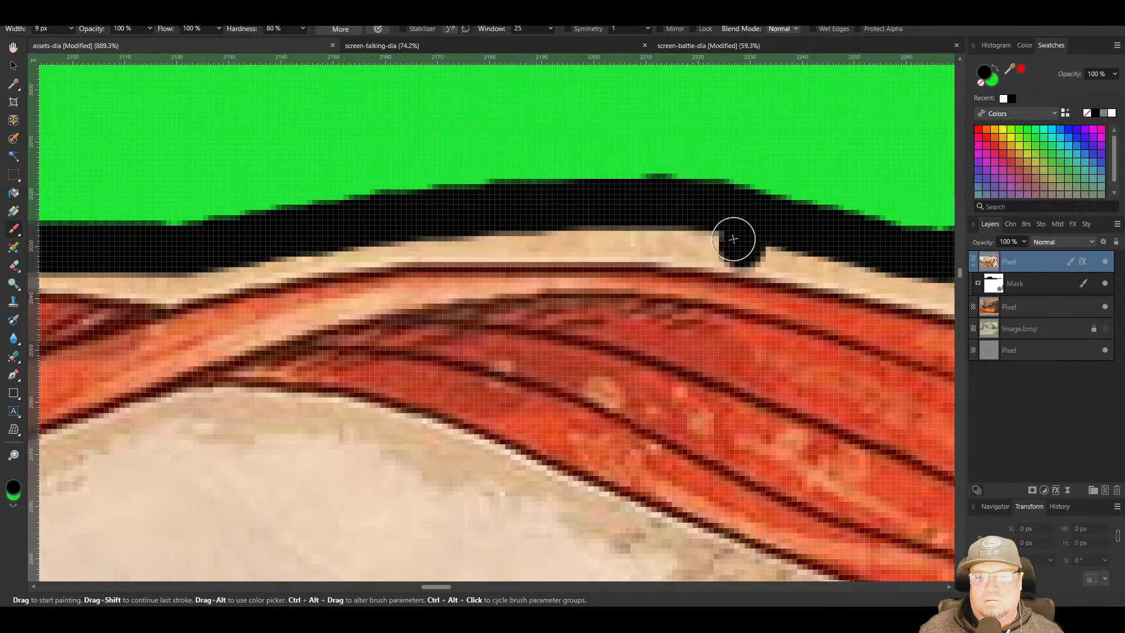
Set the artwork layer's outline effect colour to red
click(1083, 263)
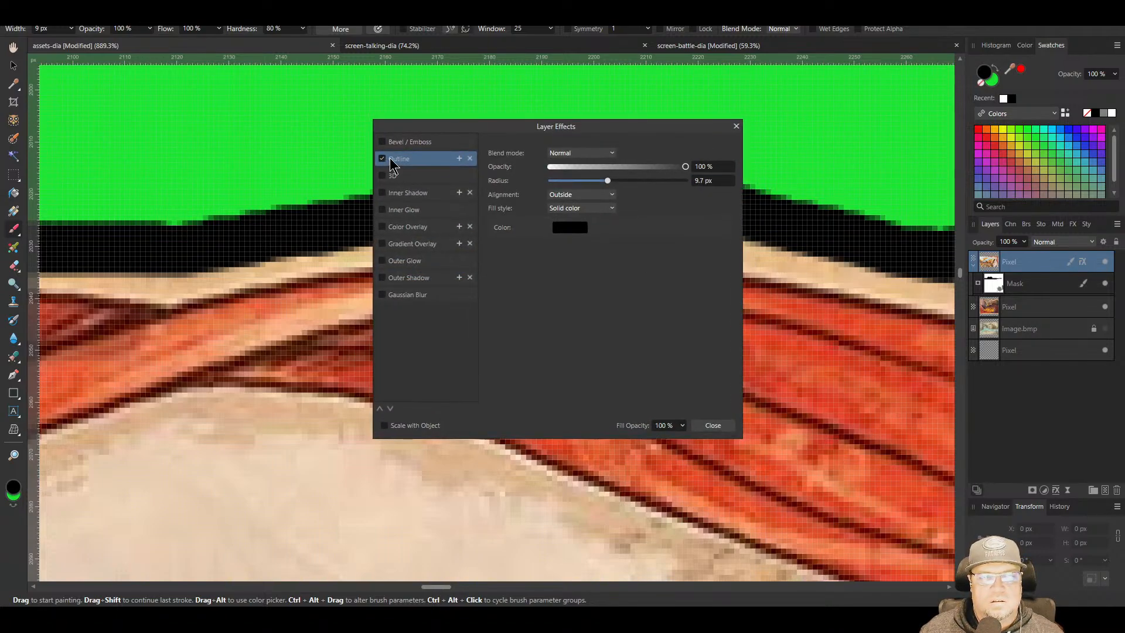
click(582, 232)
click(635, 248)
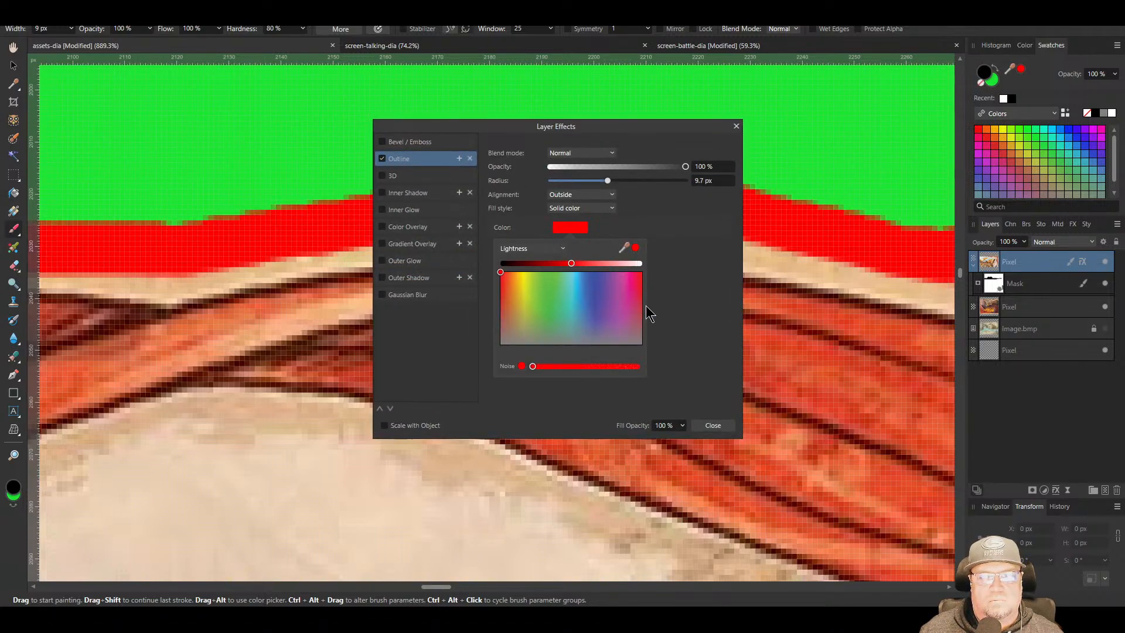
click(707, 427)
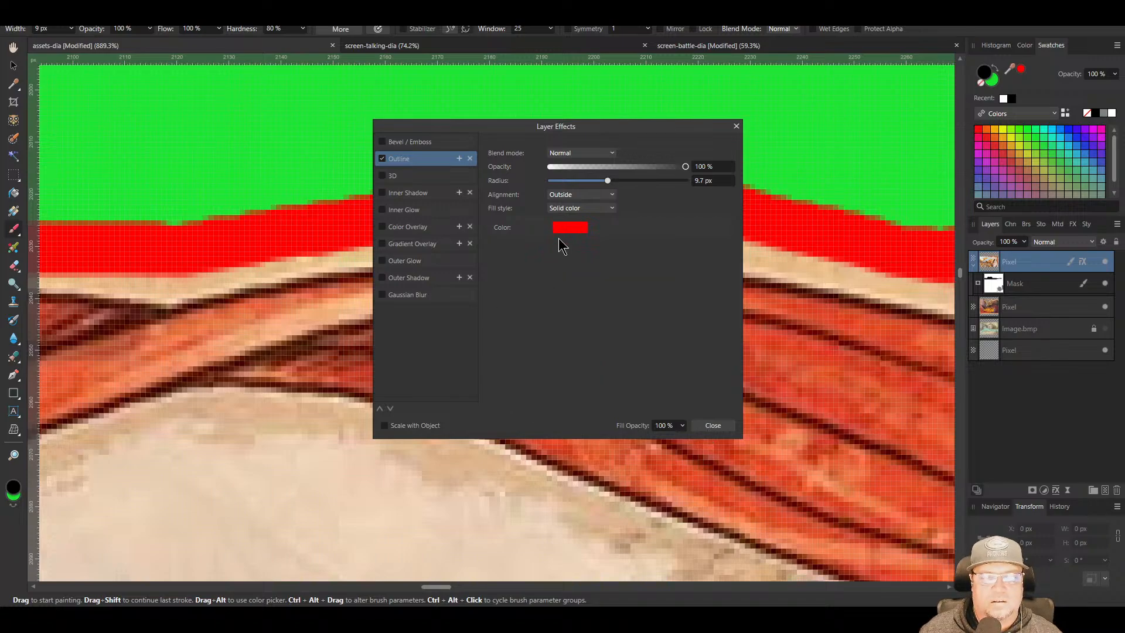
Set the artwork layer's outline effect colour to purple
click(572, 230)
drag(595, 309, 543, 261)
click(707, 423)
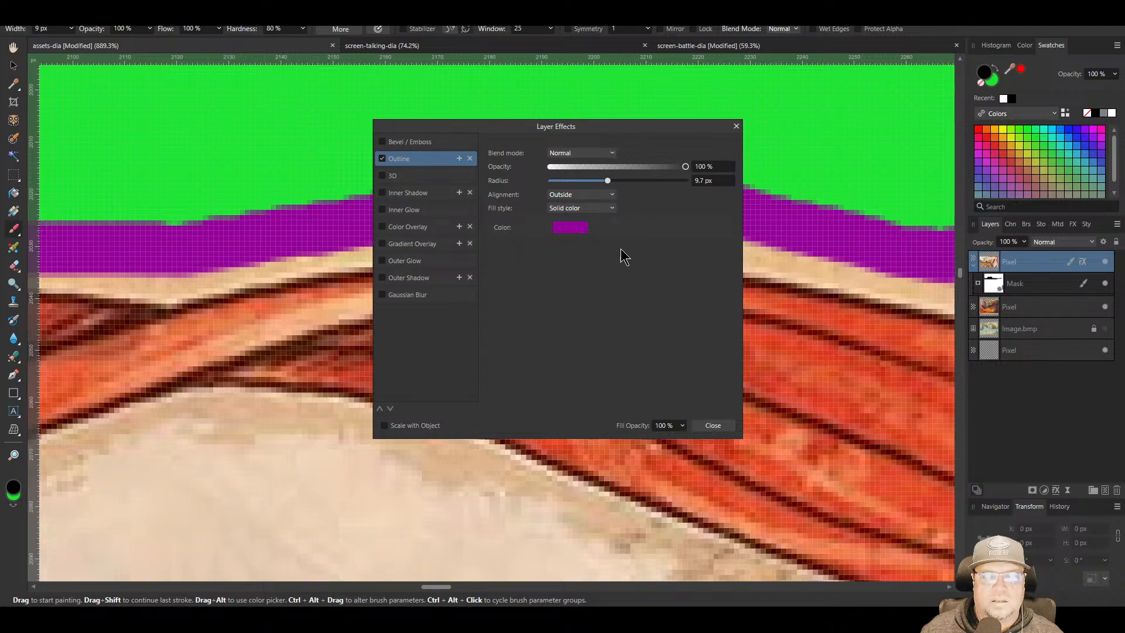
click(719, 429)
Paint black on the artwork's mask along the parchment rim above the twisted top ribbon to trim and smooth the edge
drag(502, 241, 658, 164)
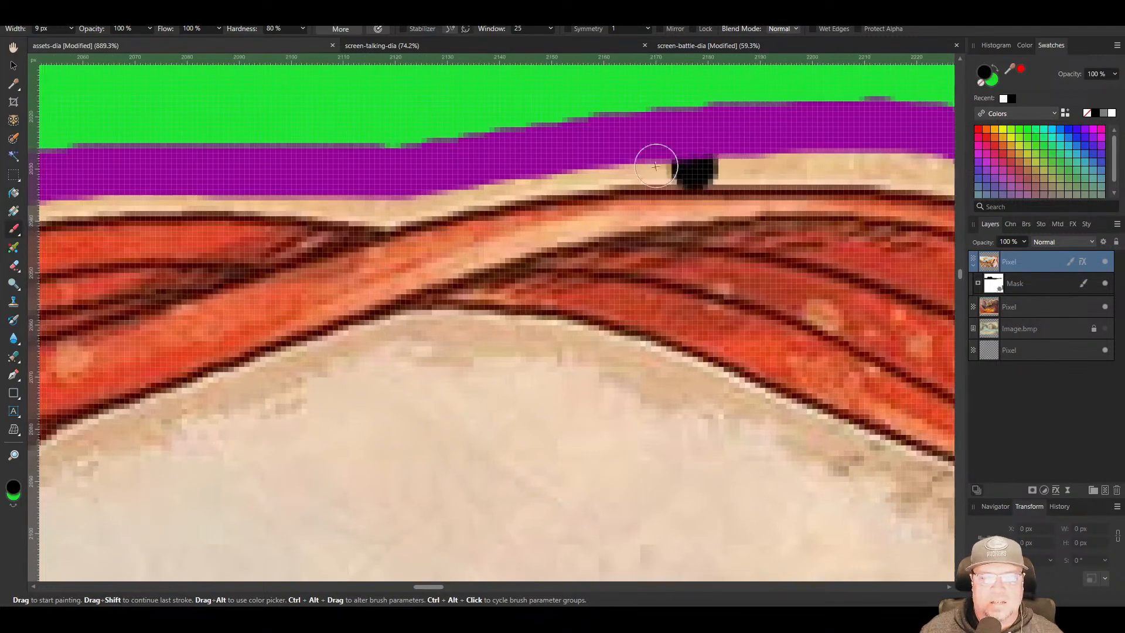
click(1013, 283)
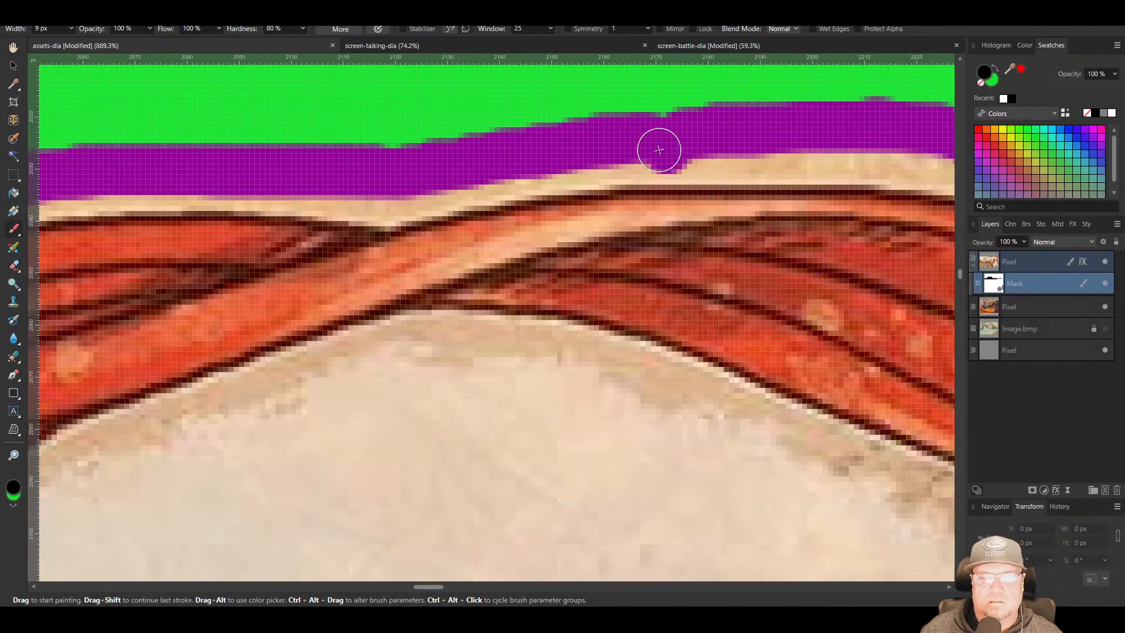
drag(301, 181, 797, 232)
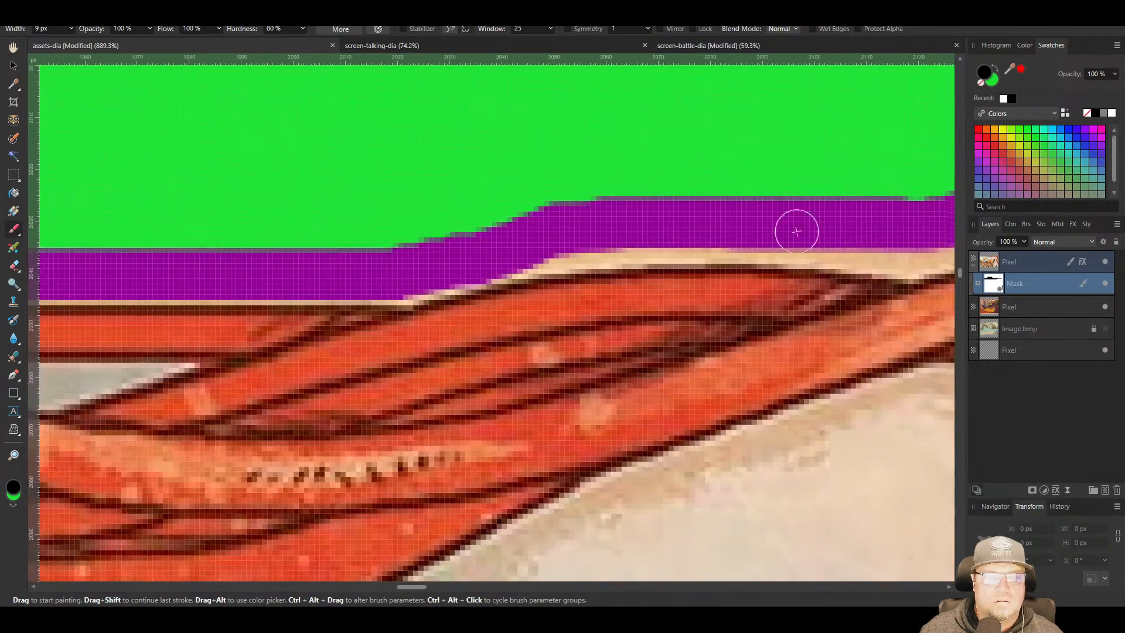
drag(695, 228, 492, 250)
mouse_move(904, 215)
mouse_down()
mouse_move(583, 183)
mouse_move(539, 205)
mouse_move(340, 193)
mouse_up()
drag(702, 176, 487, 183)
mouse_move(592, 183)
mouse_down()
mouse_move(486, 185)
mouse_move(374, 220)
mouse_up()
drag(578, 171, 830, 170)
drag(750, 173, 388, 183)
mouse_move(467, 181)
mouse_down()
mouse_move(854, 227)
mouse_move(422, 161)
mouse_move(537, 202)
mouse_move(669, 206)
mouse_up()
mouse_move(695, 193)
mouse_down()
mouse_move(383, 210)
mouse_move(790, 175)
mouse_up()
scroll(721, 173, up, 1)
drag(703, 173, 361, 165)
Continue trimming the mask down the artwork's outer side edge and deepen the notch above the spiral curl
mouse_move(441, 168)
mouse_down()
mouse_move(595, 201)
mouse_move(719, 116)
mouse_move(408, 225)
mouse_move(547, 218)
mouse_move(673, 153)
mouse_move(791, 243)
mouse_move(708, 216)
mouse_move(485, 96)
mouse_move(816, 409)
mouse_move(625, 254)
mouse_move(540, 156)
mouse_move(842, 437)
mouse_move(795, 161)
mouse_move(776, 291)
mouse_move(650, 384)
mouse_move(620, 382)
mouse_move(756, 218)
mouse_move(673, 300)
mouse_move(670, 447)
mouse_move(658, 201)
mouse_move(645, 172)
mouse_move(640, 481)
mouse_up()
drag(735, 322, 748, 97)
mouse_move(658, 264)
mouse_down()
mouse_move(597, 468)
mouse_move(555, 119)
mouse_up()
scroll(674, 451, down, 2)
drag(509, 249, 559, 363)
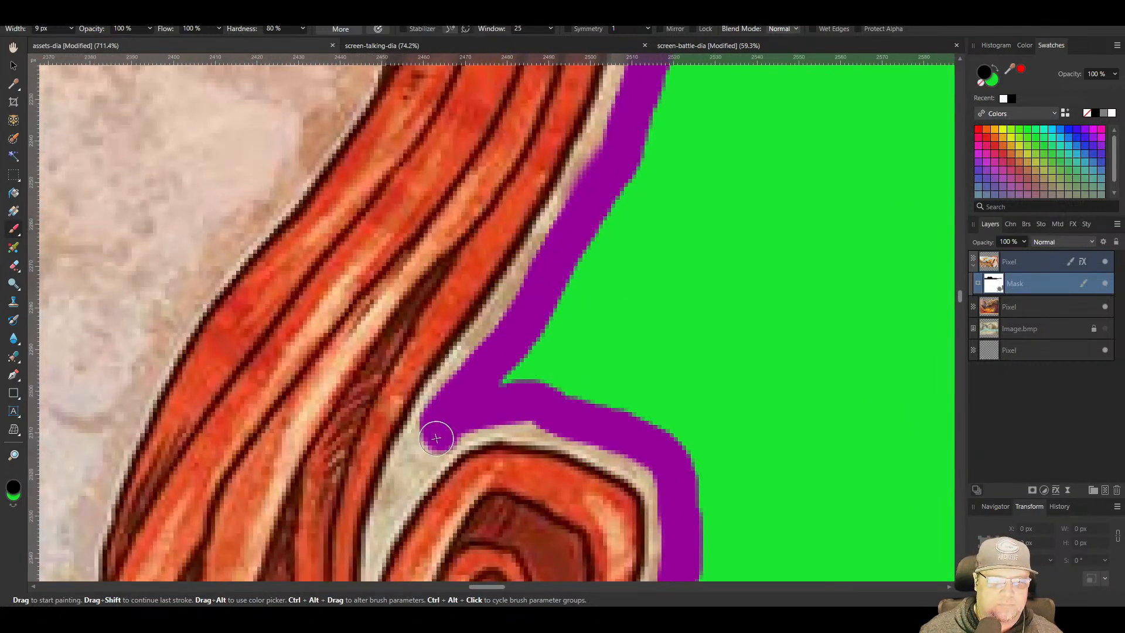
mouse_move(436, 439)
mouse_down()
mouse_move(414, 460)
mouse_move(447, 443)
mouse_up()
Mask out the leftover parchment beside the spiral curl and in the notch beneath it
drag(728, 429, 582, 82)
drag(476, 387, 705, 150)
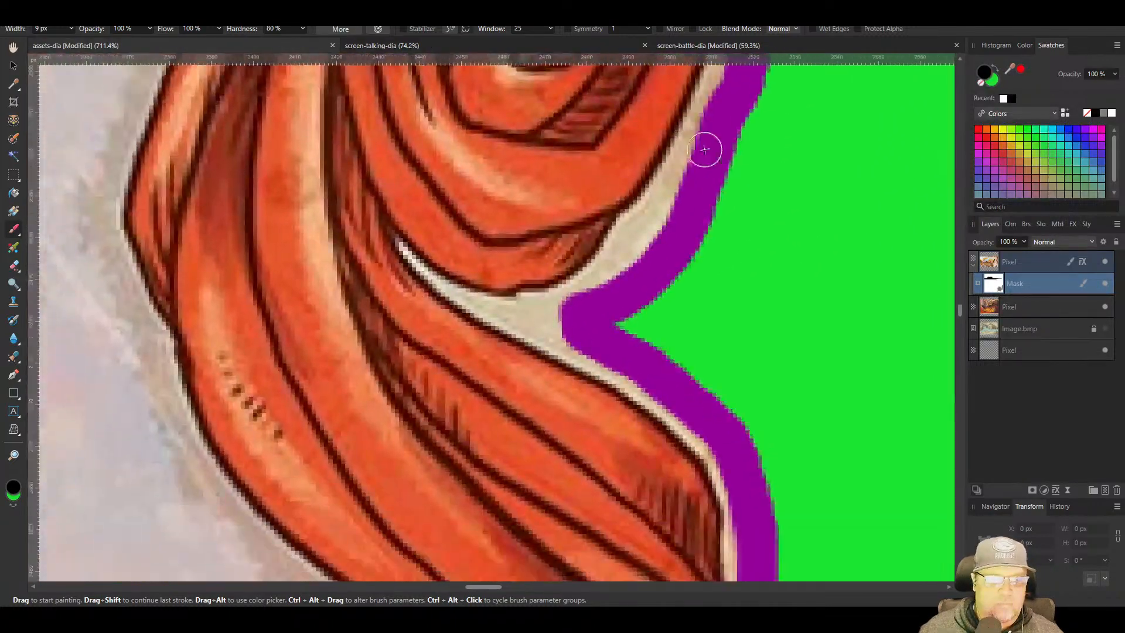
scroll(705, 150, down, 1)
drag(573, 307, 540, 293)
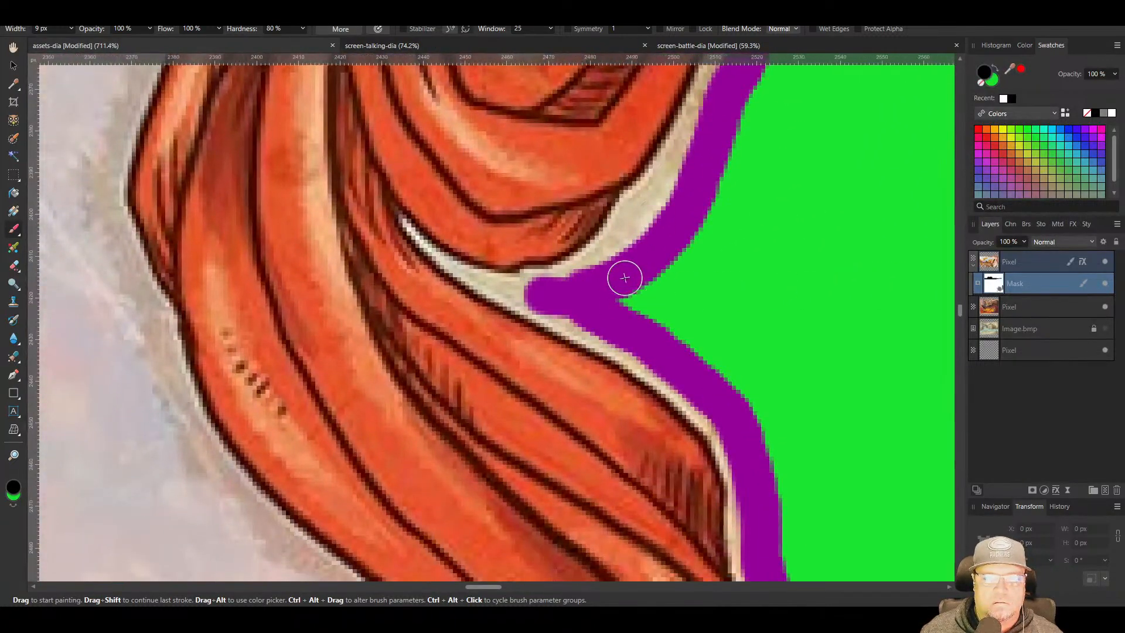
mouse_move(625, 277)
mouse_down()
mouse_move(685, 176)
mouse_move(651, 271)
mouse_up()
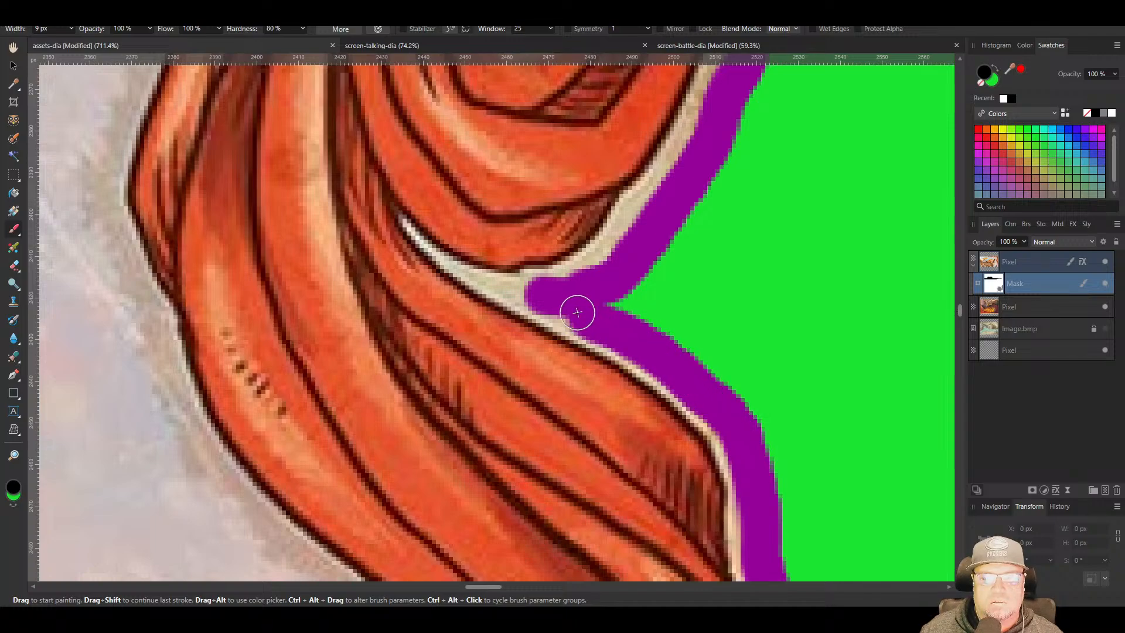
Trim the mask tight against the outer edge of the twisted ribbon where it meets the straight vertical band
drag(769, 419, 585, 51)
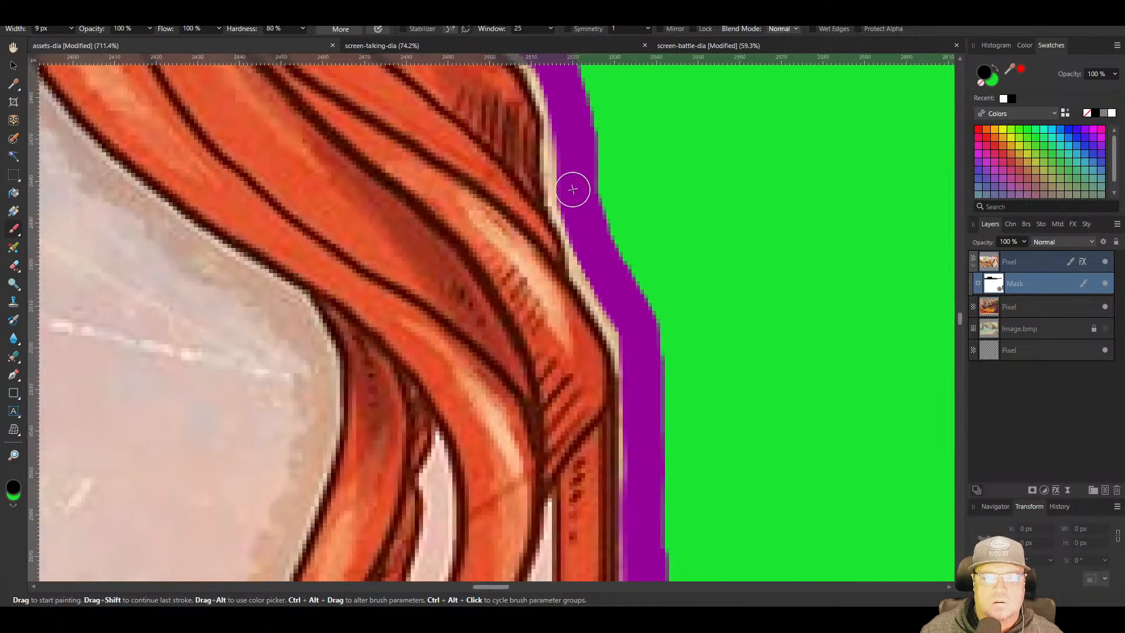
drag(566, 149, 577, 93)
drag(631, 333, 596, 221)
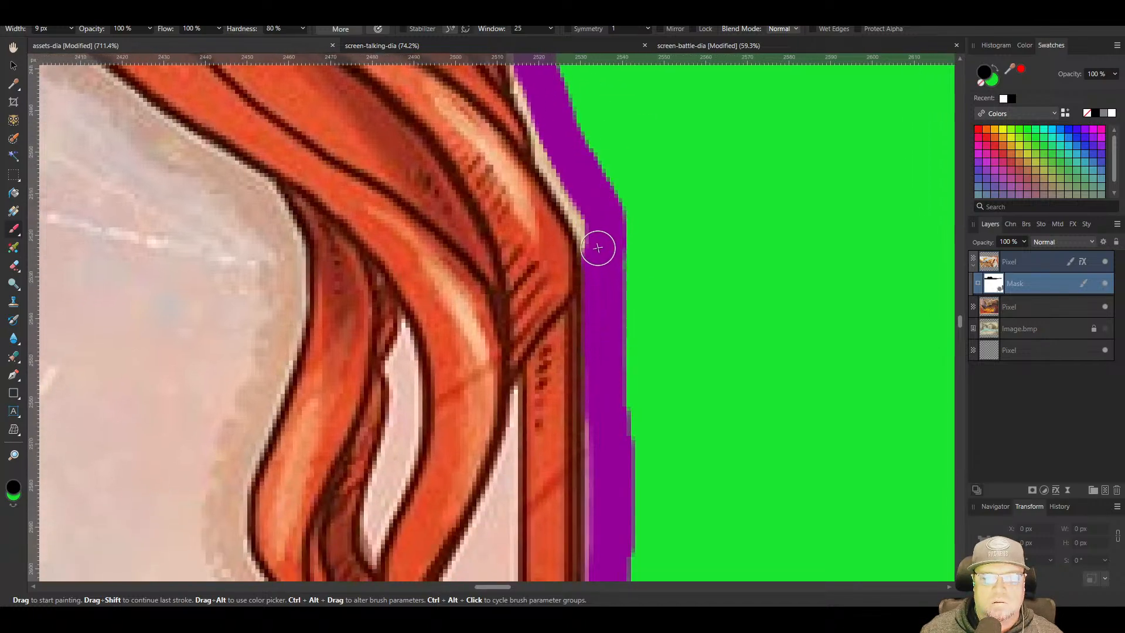
drag(598, 248, 565, 175)
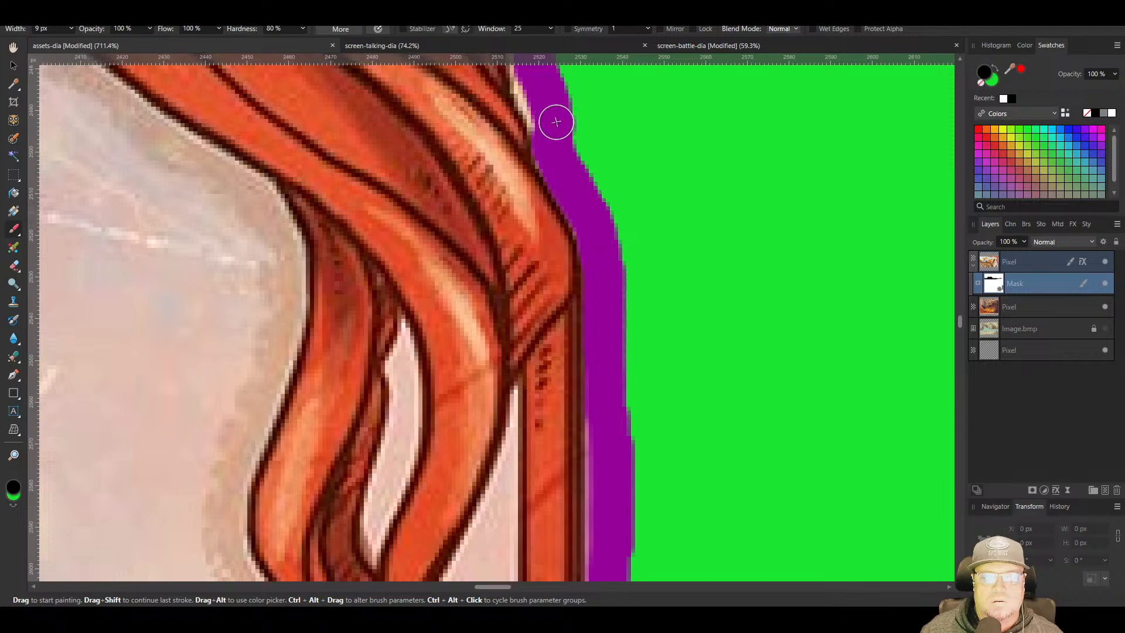
mouse_move(552, 118)
mouse_down()
mouse_move(600, 375)
mouse_move(569, 315)
mouse_move(560, 212)
mouse_move(528, 165)
mouse_move(448, 102)
mouse_move(612, 251)
mouse_move(628, 299)
mouse_move(649, 314)
mouse_move(545, 250)
mouse_move(608, 208)
mouse_move(710, 104)
mouse_move(576, 414)
mouse_move(558, 426)
mouse_move(609, 247)
mouse_move(603, 140)
mouse_move(535, 96)
mouse_move(477, 77)
mouse_move(410, 78)
mouse_up()
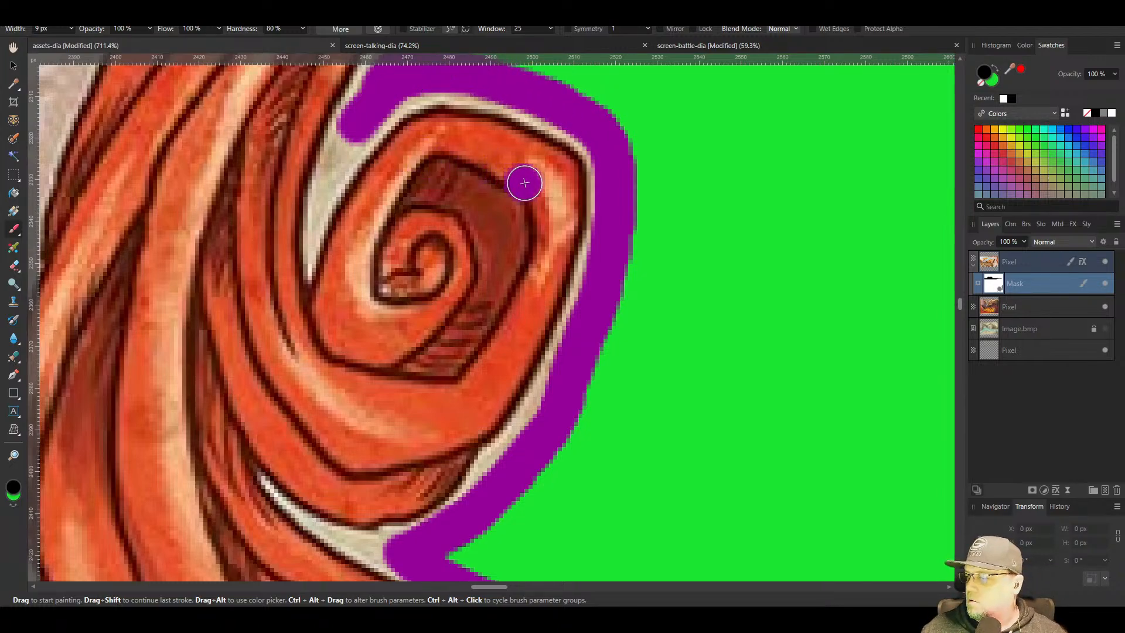
Recheck the outer edge from the spiral curl upward and refine the mask around the flame diamond's lower outer side and corner
drag(475, 170, 608, 474)
mouse_move(615, 346)
mouse_down()
mouse_move(489, 428)
mouse_move(477, 453)
mouse_move(607, 249)
mouse_up()
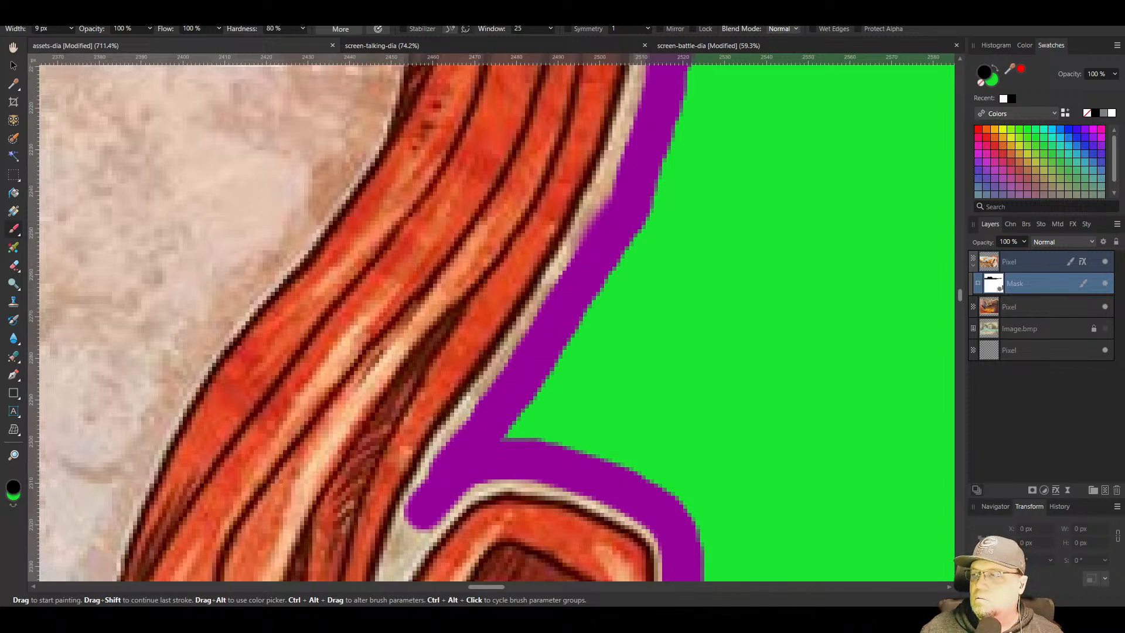
mouse_move(705, 154)
mouse_down()
mouse_move(658, 410)
mouse_move(613, 500)
mouse_move(564, 523)
mouse_move(637, 251)
mouse_up()
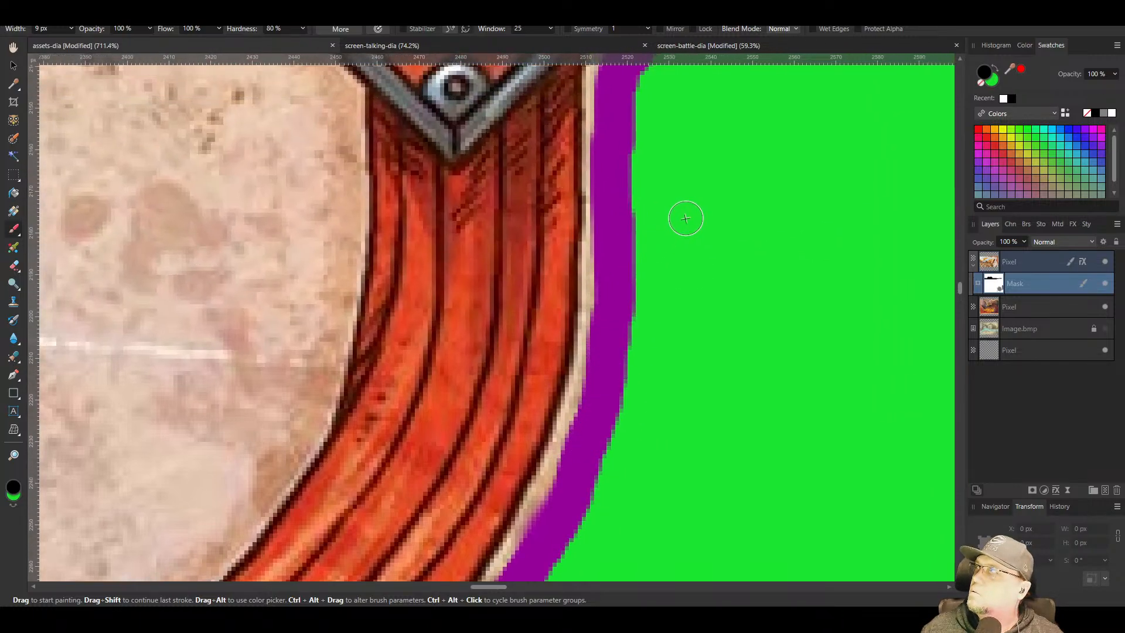
drag(680, 205, 602, 428)
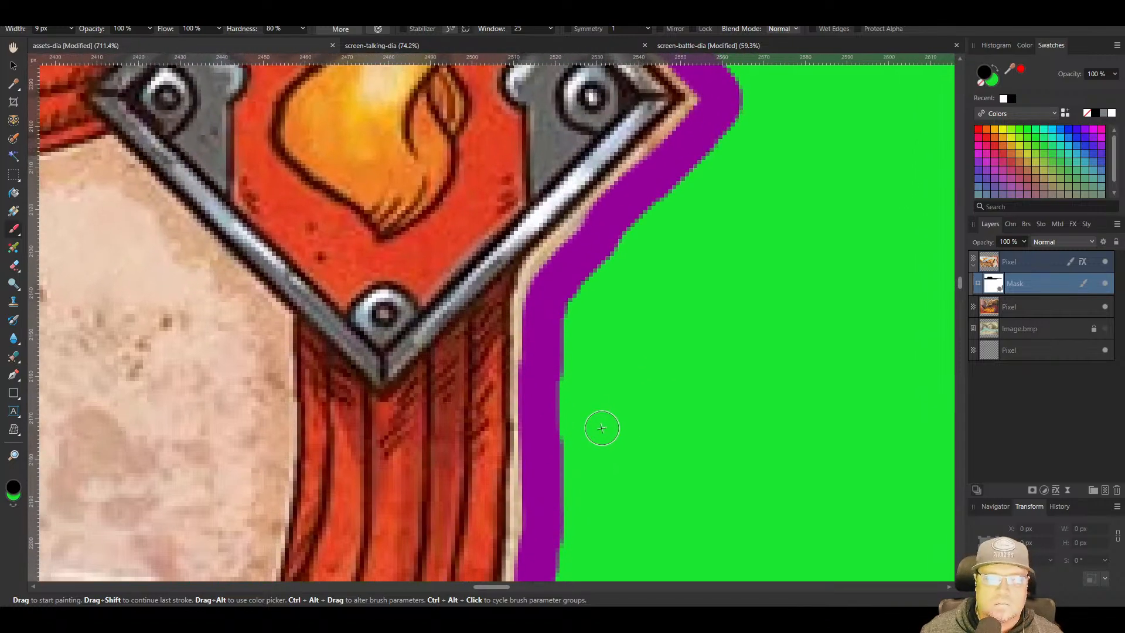
mouse_move(563, 279)
mouse_down()
mouse_move(615, 199)
mouse_move(686, 131)
mouse_up()
drag(726, 96, 710, 445)
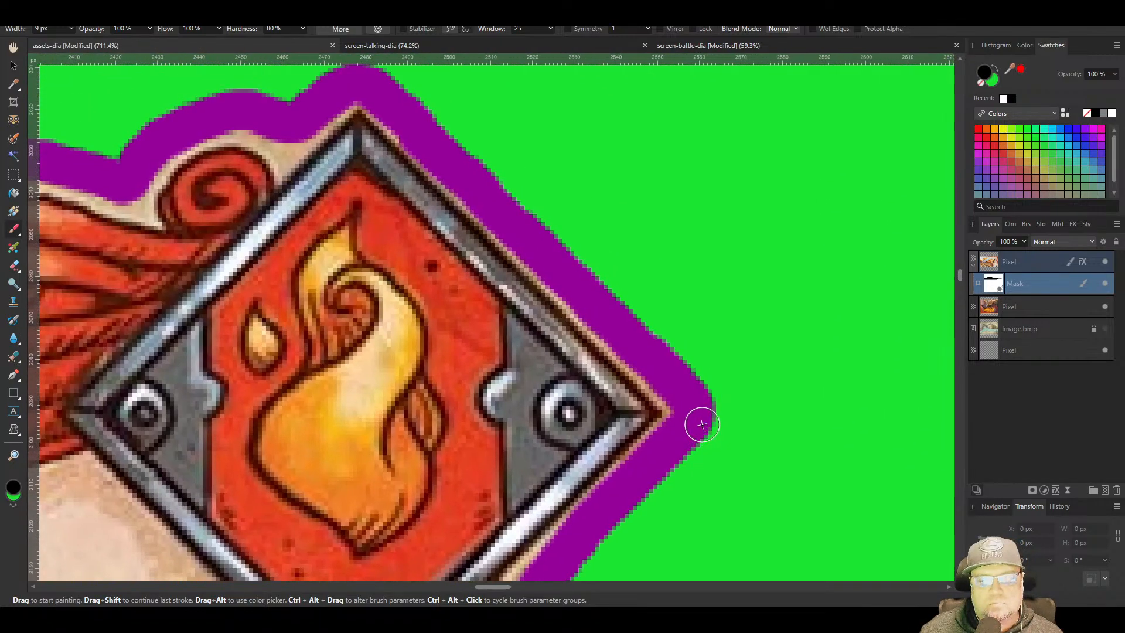
click(679, 402)
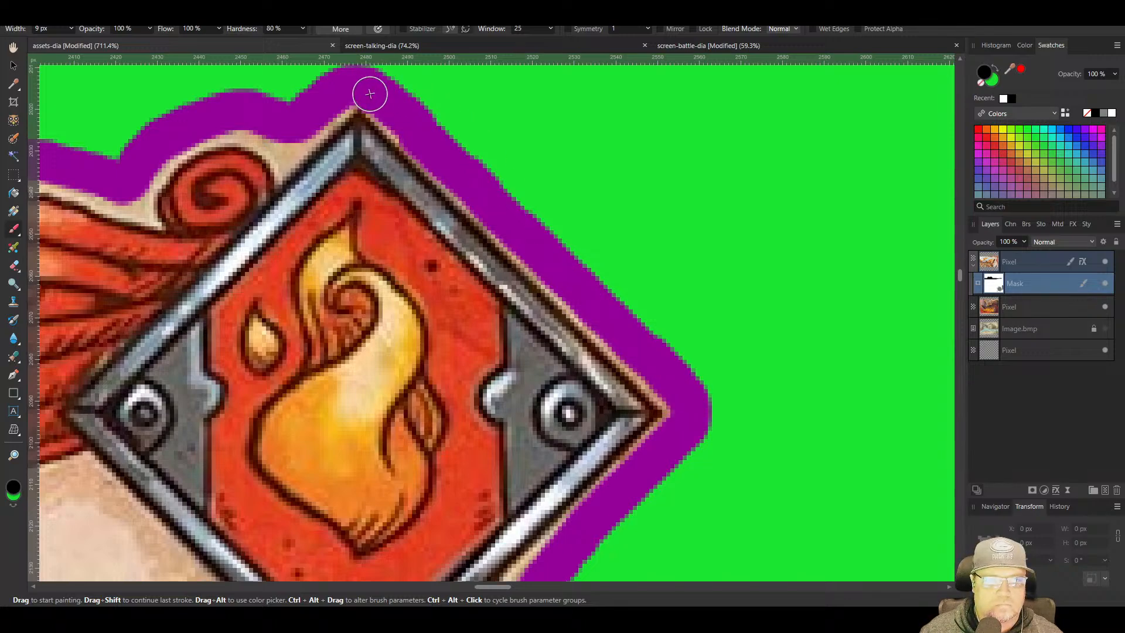
Tighten the mask with straight strokes along the flame diamond's two outer edges, down to where the vertical ribbon begins
shift+click(369, 94)
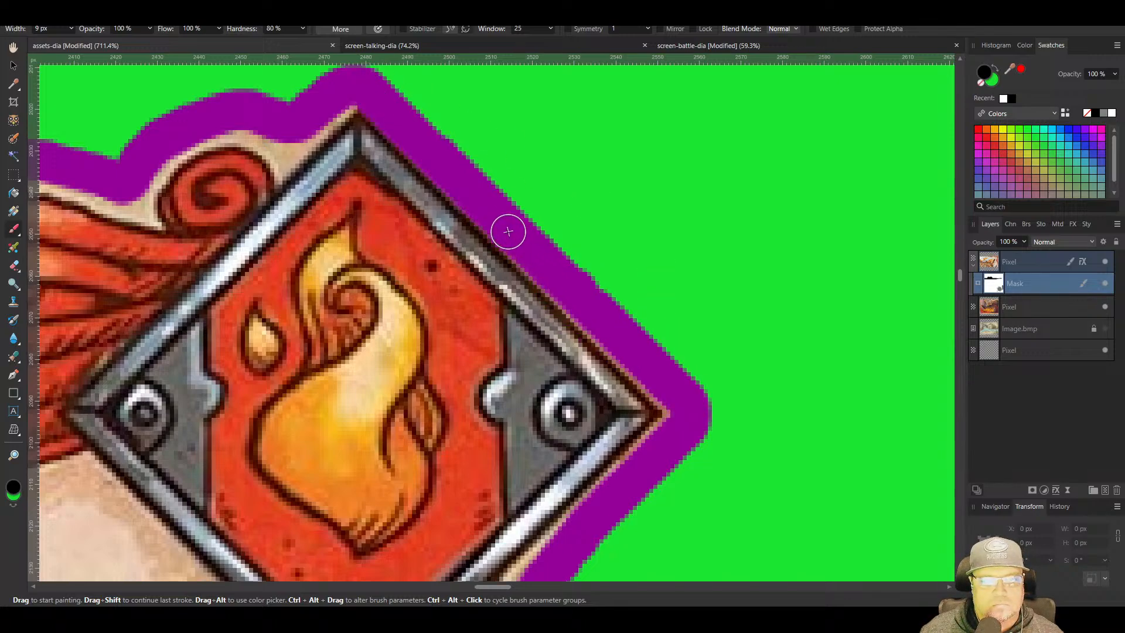
shift+click(679, 400)
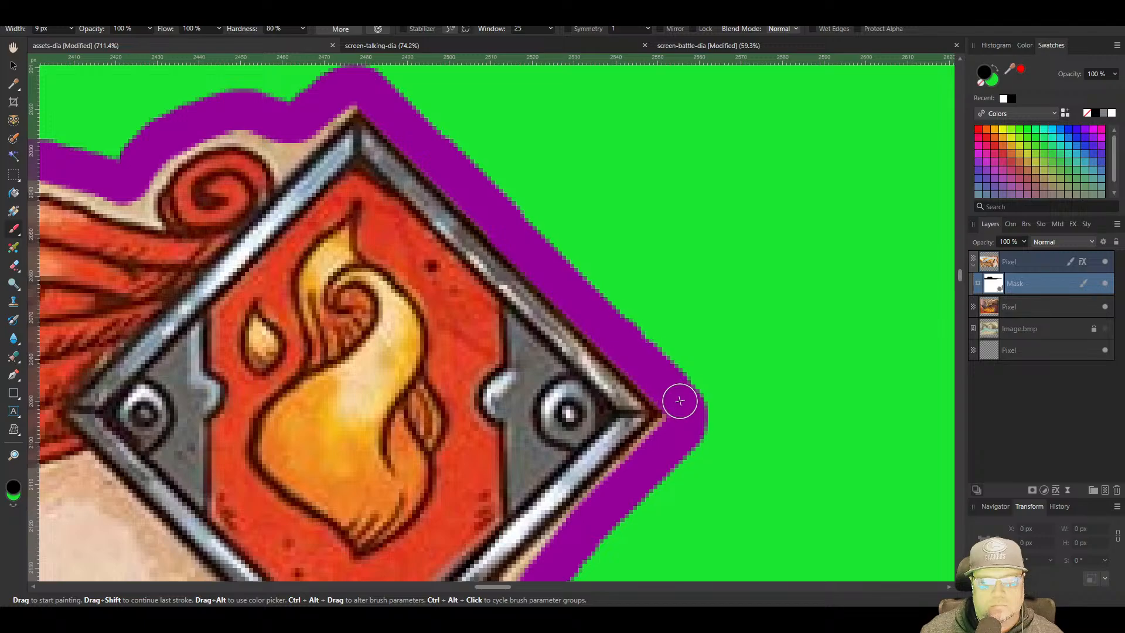
drag(656, 480, 805, 172)
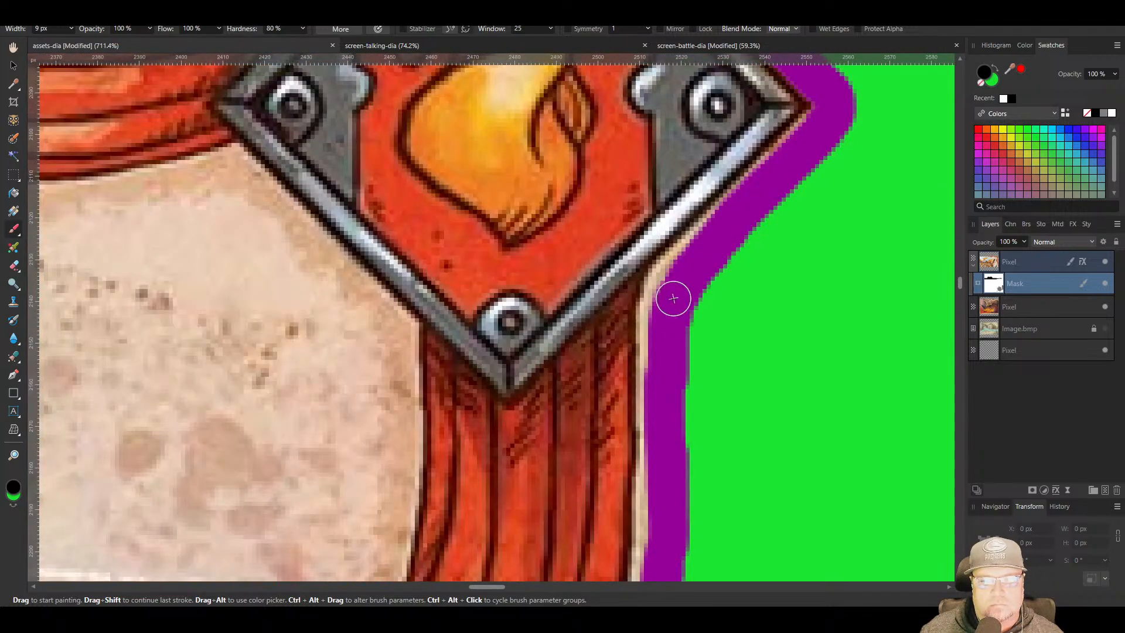
drag(673, 299, 668, 282)
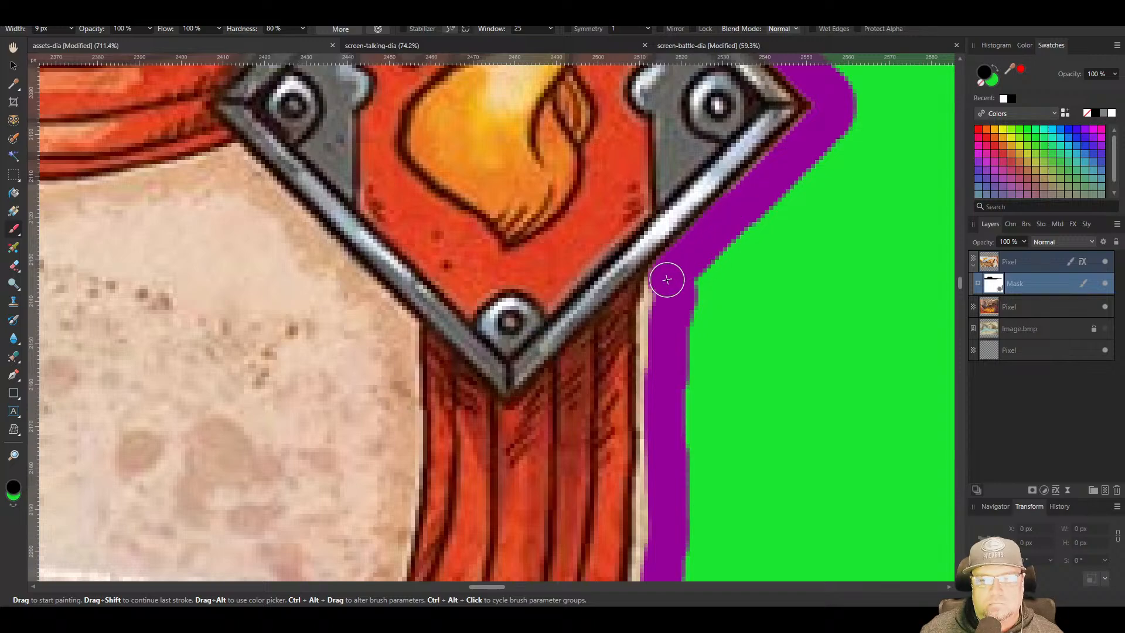
Trim the mask against the outer edge of the vertical ribbon below the flame diamond and into its bend
mouse_move(667, 279)
mouse_down()
mouse_move(653, 372)
mouse_move(662, 492)
mouse_up()
mouse_move(682, 454)
mouse_down()
mouse_move(698, 252)
mouse_move(687, 160)
mouse_up()
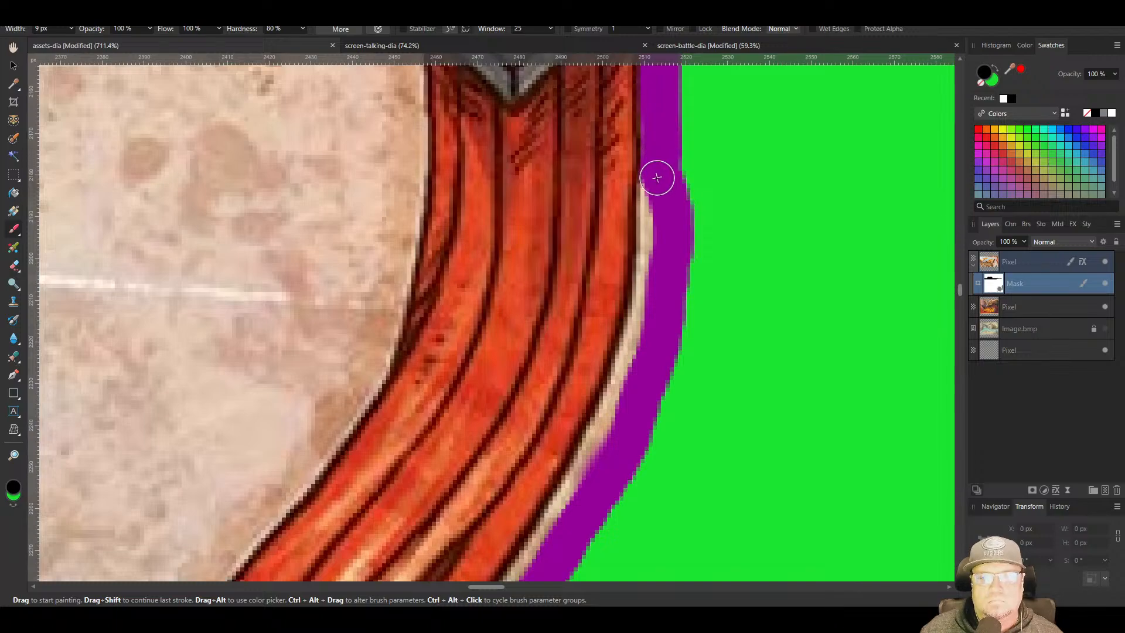
mouse_move(655, 203)
mouse_down()
mouse_move(646, 333)
mouse_move(593, 510)
mouse_move(734, 217)
mouse_move(753, 151)
mouse_move(614, 344)
mouse_up()
Mask out the parchment sliver along the spiral curl's outer side, from its lower tip up around its top corner
mouse_move(587, 390)
mouse_down()
mouse_move(638, 371)
mouse_move(717, 371)
mouse_move(651, 73)
mouse_up()
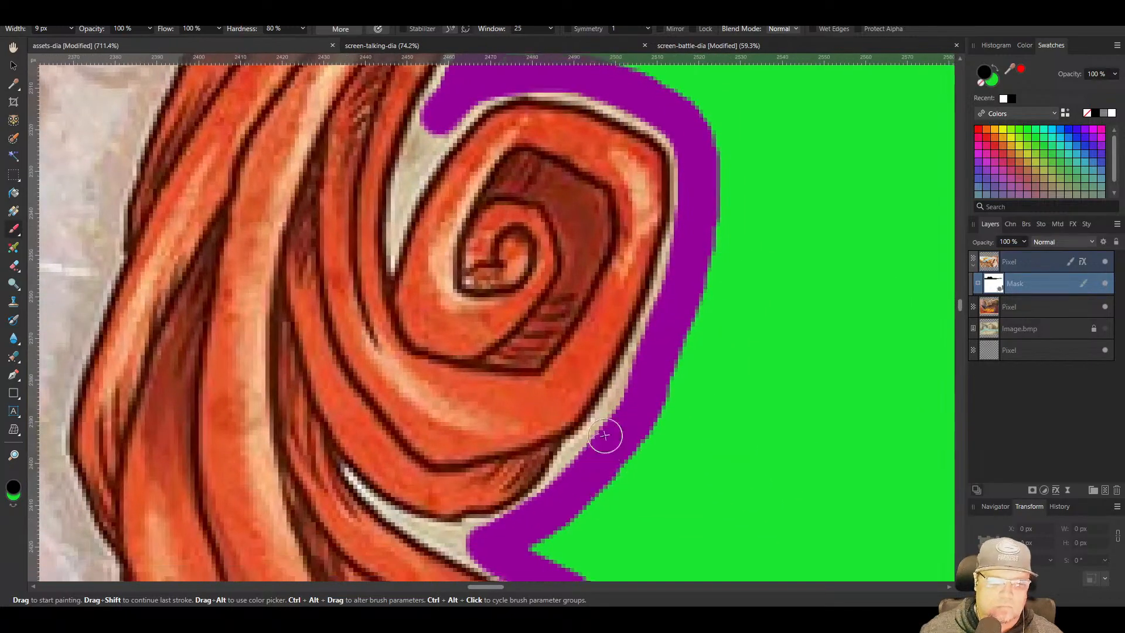
drag(605, 437, 621, 203)
mouse_move(655, 162)
mouse_down()
mouse_move(589, 240)
mouse_move(580, 273)
mouse_up()
mouse_move(637, 253)
mouse_down()
mouse_move(619, 325)
mouse_move(583, 391)
mouse_up()
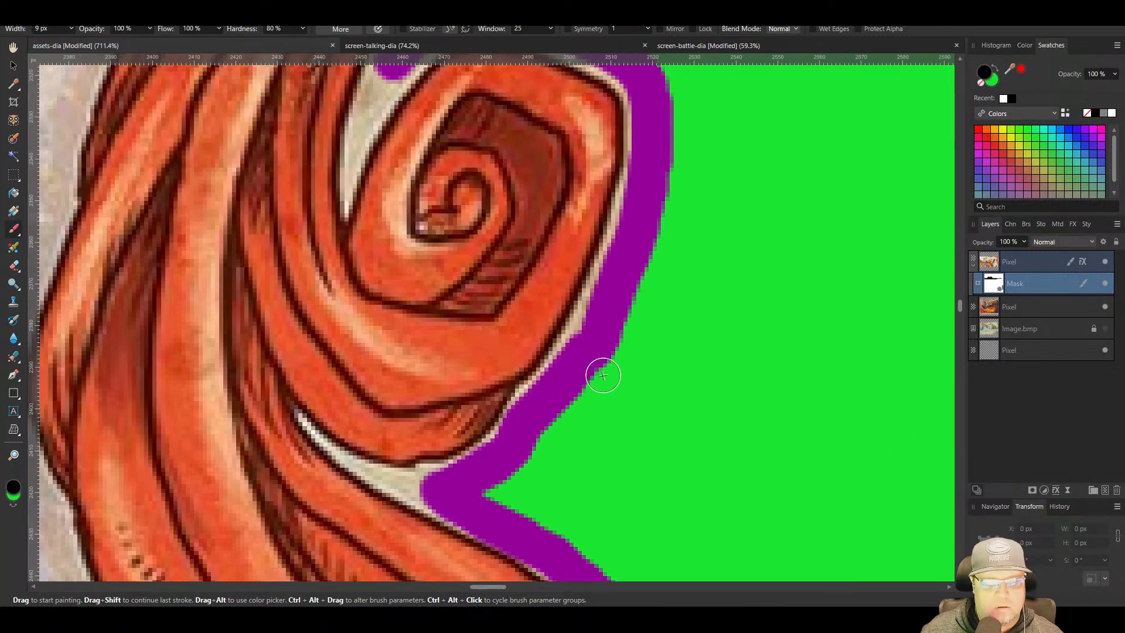
mouse_move(582, 346)
mouse_down()
mouse_move(639, 211)
mouse_move(647, 85)
mouse_move(672, 385)
mouse_move(642, 336)
mouse_move(519, 291)
mouse_up()
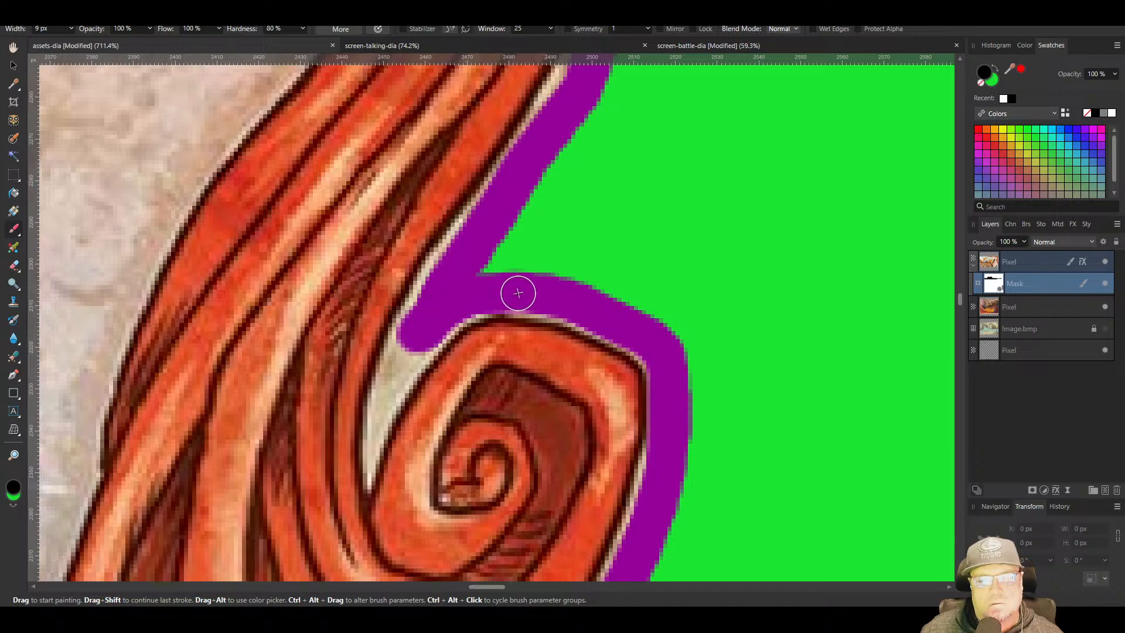
drag(621, 327, 657, 350)
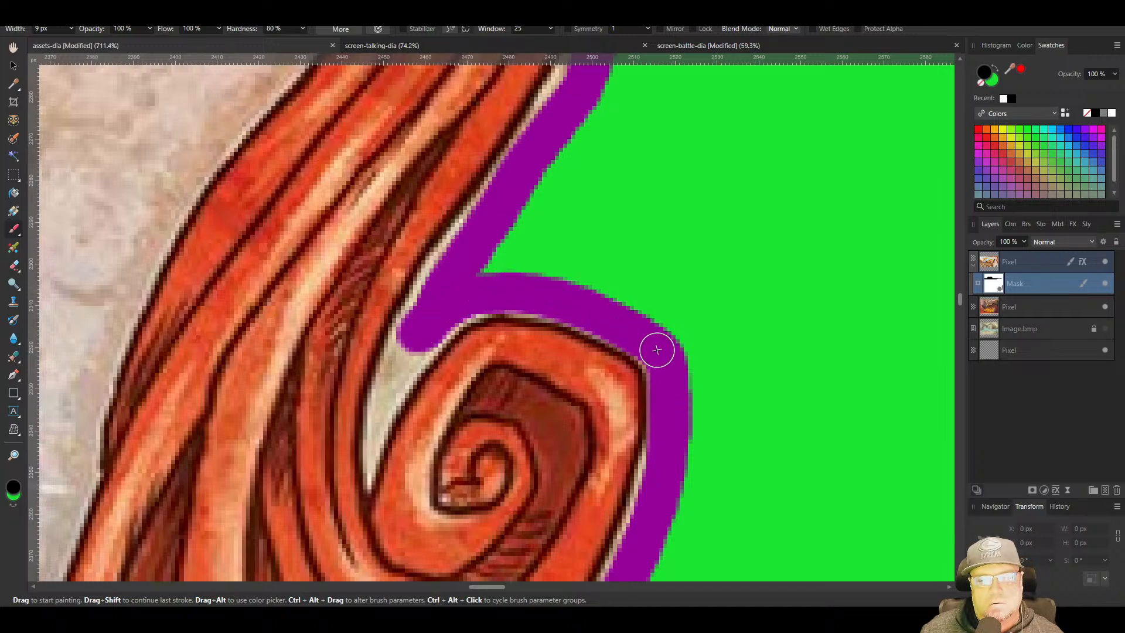
mouse_move(699, 491)
mouse_down()
mouse_move(749, 189)
mouse_move(703, 185)
mouse_move(659, 299)
mouse_move(546, 443)
mouse_up()
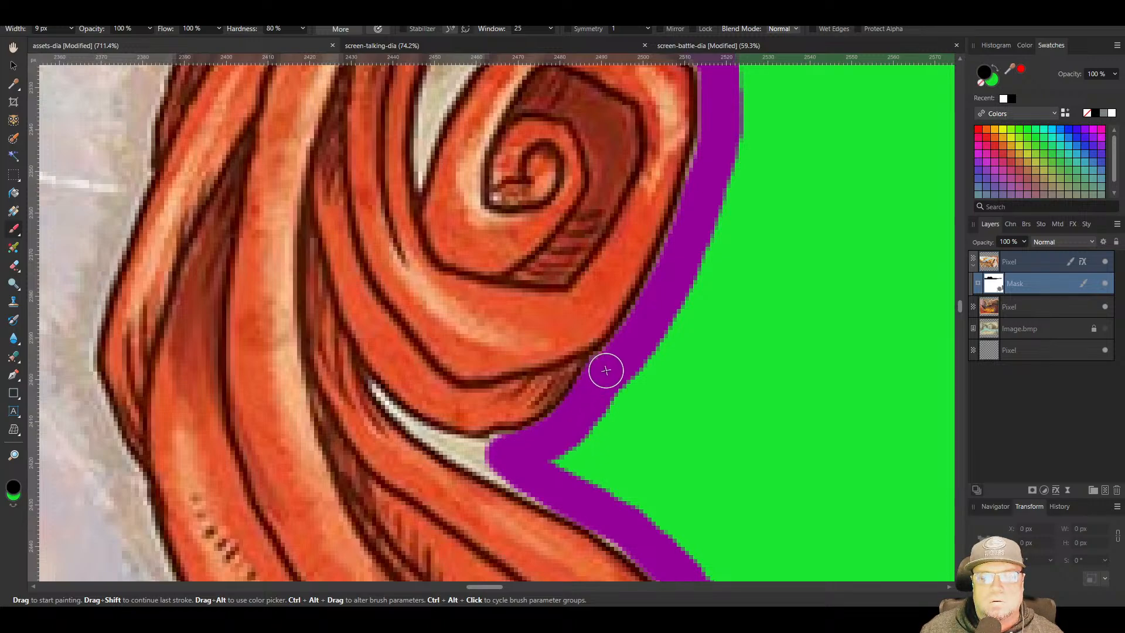
drag(709, 266, 664, 493)
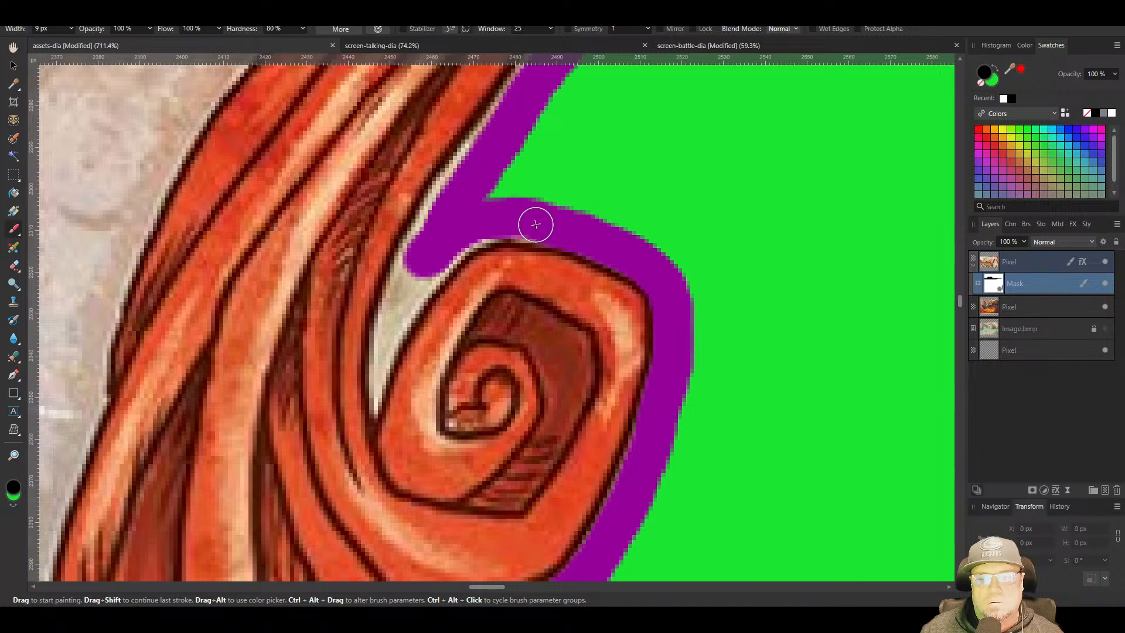
Refine the mask over the spiral curl's top and notch, and trim it along the curved ribbon edge above
drag(536, 225, 500, 225)
mouse_move(436, 249)
mouse_down()
mouse_move(422, 266)
mouse_move(439, 254)
mouse_up()
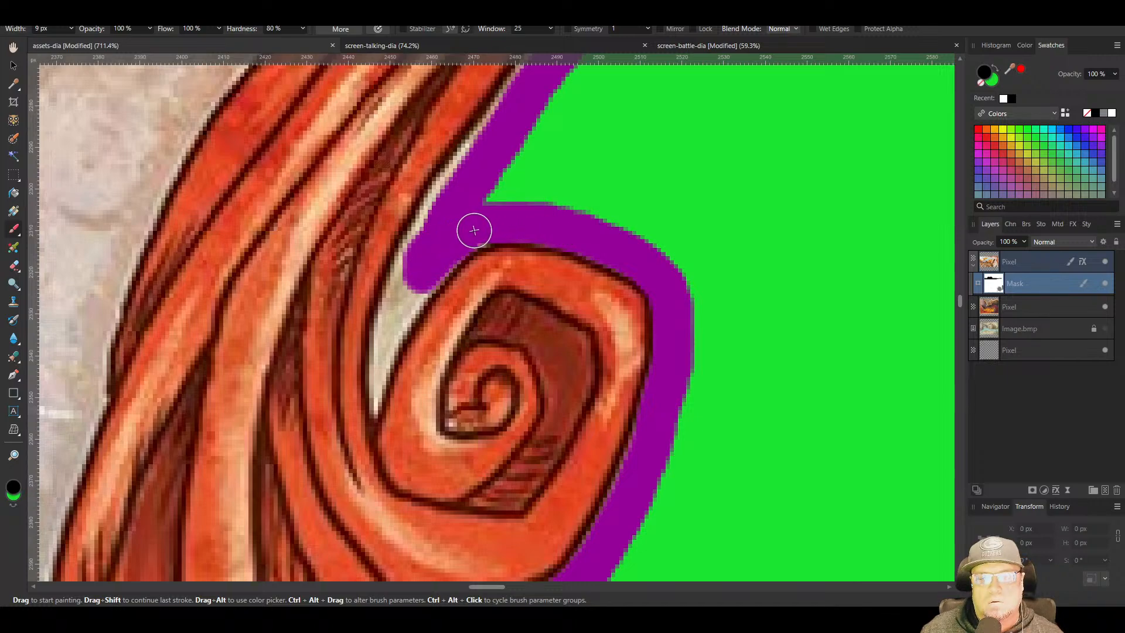
scroll(579, 209, up, 6)
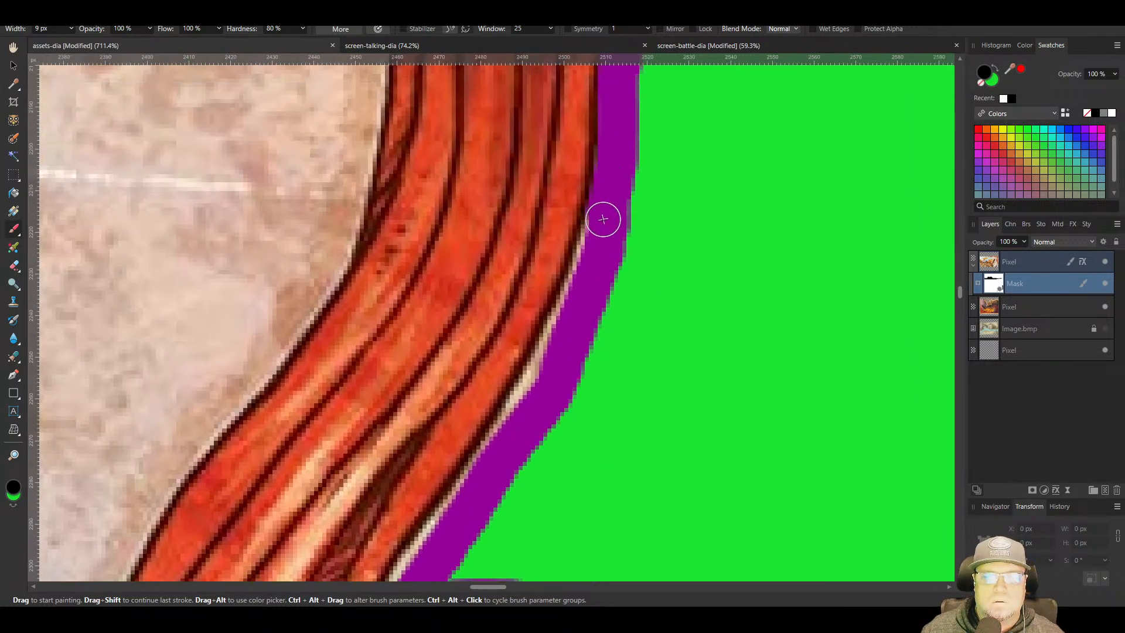
mouse_move(603, 219)
mouse_down()
mouse_move(495, 468)
mouse_move(519, 485)
mouse_move(649, 303)
mouse_move(692, 168)
mouse_move(642, 183)
mouse_move(562, 299)
mouse_up()
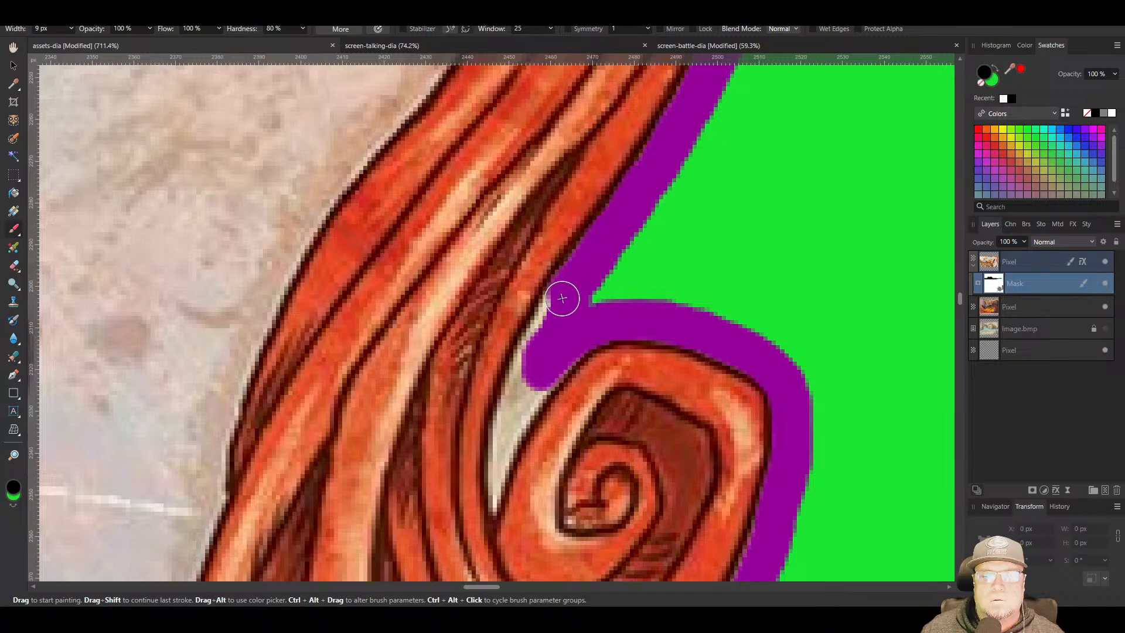
drag(723, 213, 674, 401)
scroll(674, 401, down, 4)
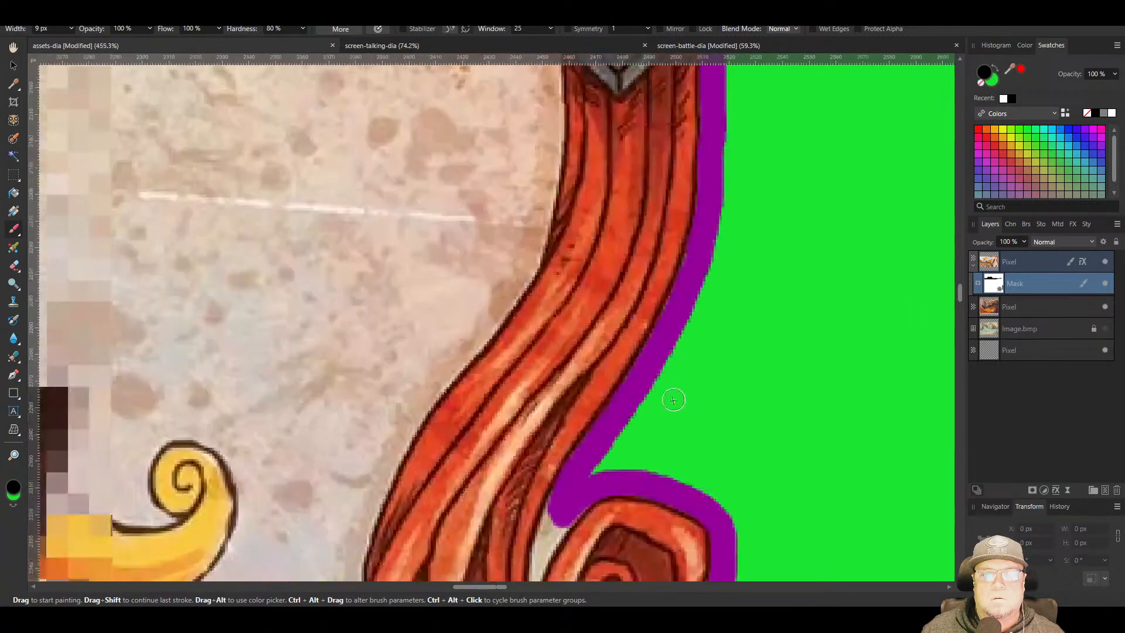
Trim the mask along the artwork's top edge from the flame diamond's peak over the small curl and the eye-shaped ribbon
drag(585, 196, 567, 532)
scroll(532, 407, up, 4)
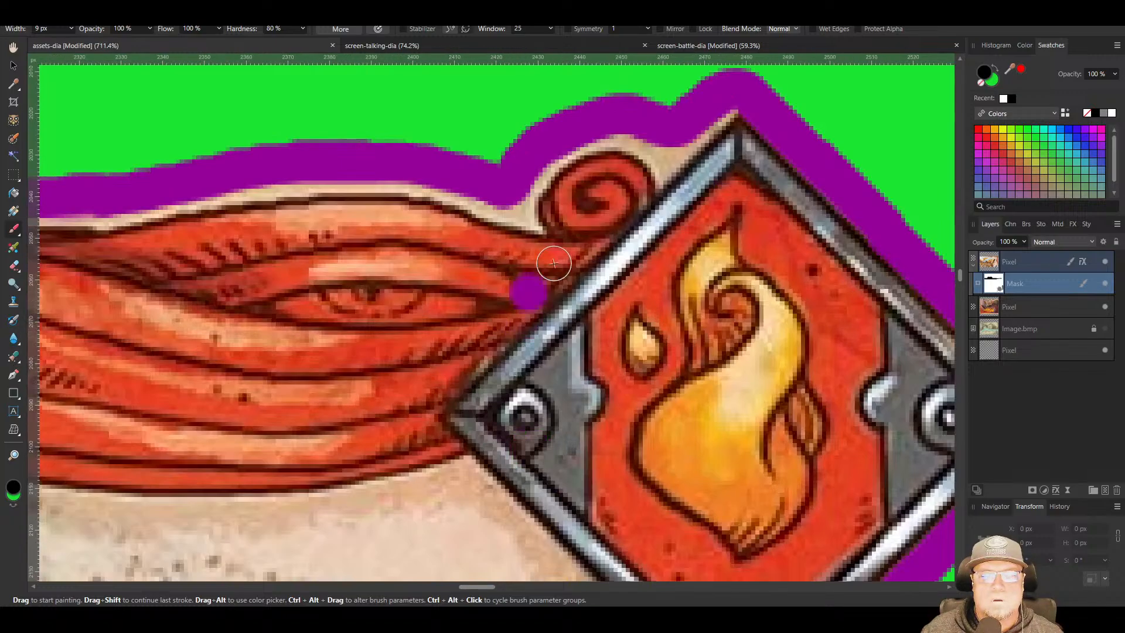
drag(615, 89, 553, 166)
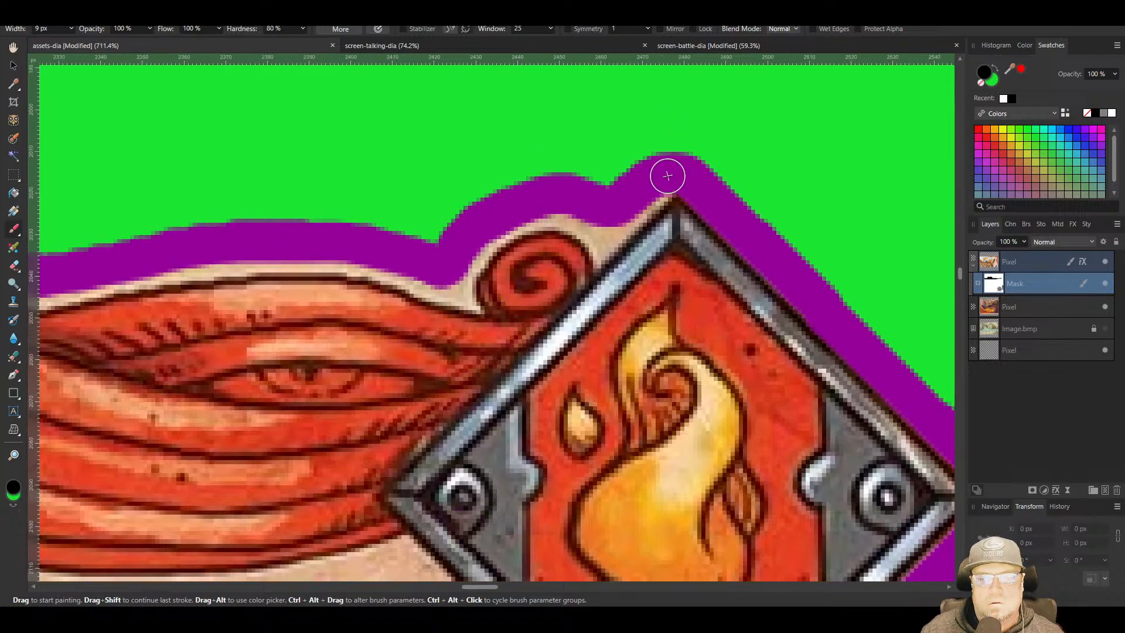
mouse_move(668, 175)
mouse_down()
mouse_move(596, 245)
mouse_move(615, 216)
mouse_move(606, 231)
mouse_move(569, 209)
mouse_move(529, 210)
mouse_move(430, 274)
mouse_move(338, 256)
mouse_move(182, 251)
mouse_up()
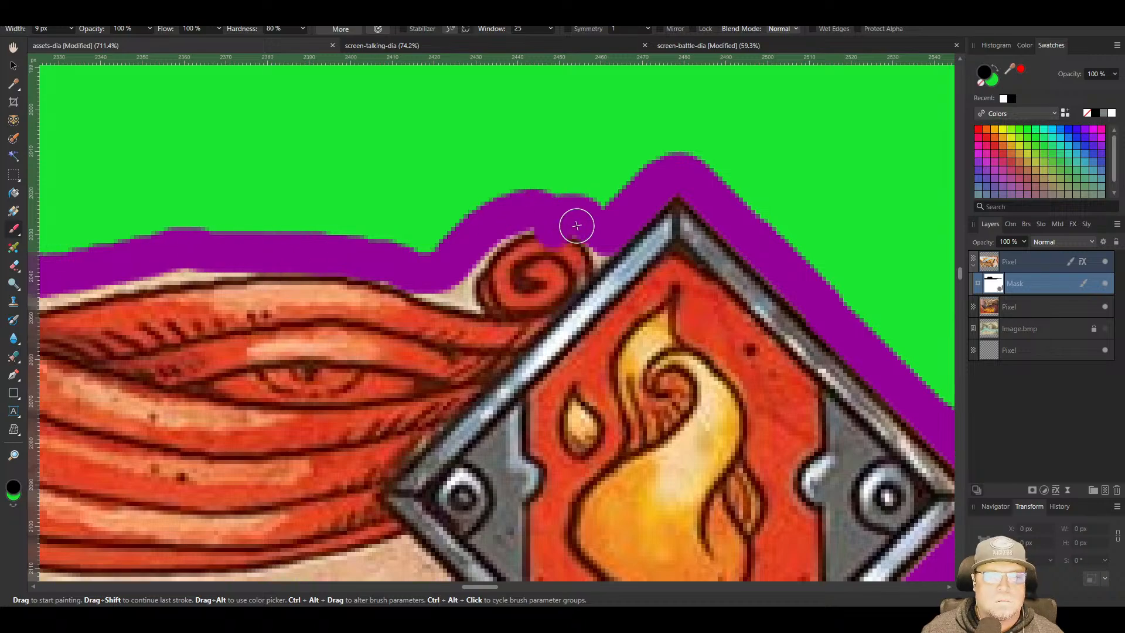
drag(310, 253, 673, 203)
mouse_move(605, 208)
mouse_down()
mouse_move(407, 244)
mouse_move(218, 234)
mouse_move(178, 218)
mouse_move(193, 221)
mouse_up()
Continue trimming the mask along the upper edge of the twisted ribbons toward the straight horizontal band
mouse_move(193, 221)
mouse_down()
mouse_move(617, 252)
mouse_move(436, 216)
mouse_move(176, 208)
mouse_move(791, 181)
mouse_up()
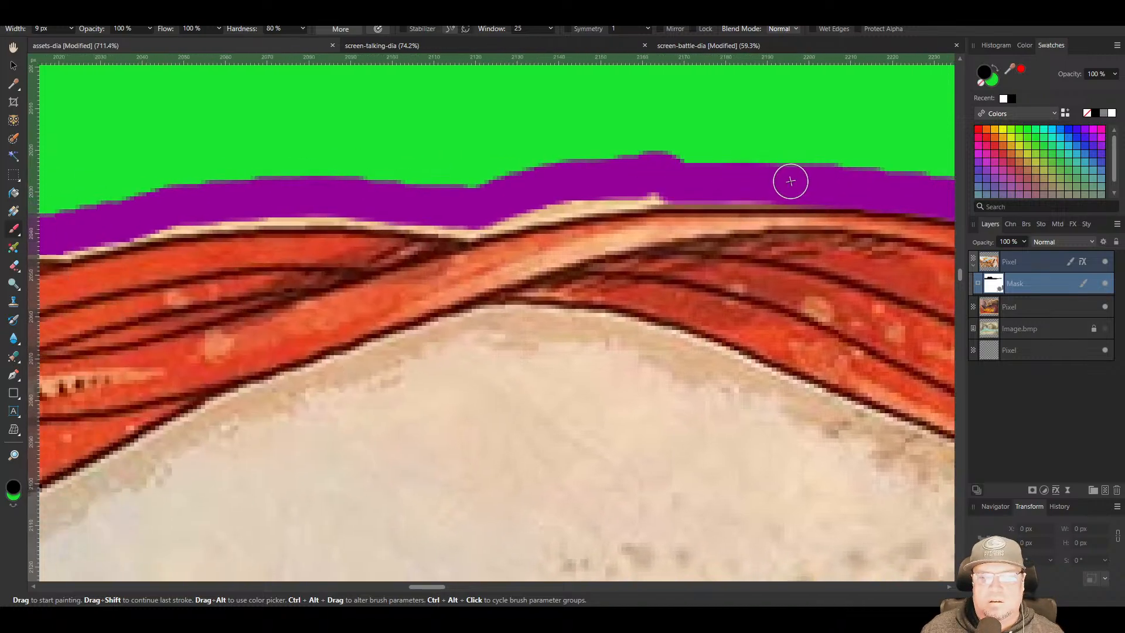
mouse_move(667, 182)
mouse_down()
mouse_move(440, 220)
mouse_move(283, 203)
mouse_move(155, 213)
mouse_move(714, 165)
mouse_move(500, 196)
mouse_move(276, 201)
mouse_move(967, 181)
mouse_up()
drag(412, 219, 1009, 241)
drag(141, 256, 938, 269)
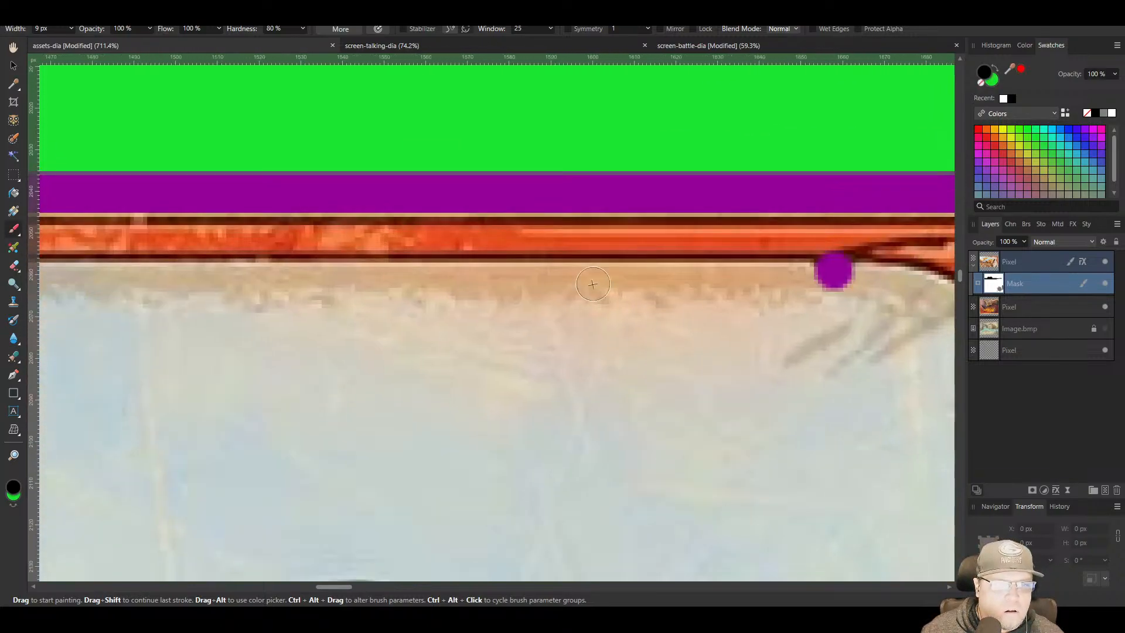
Tighten the mask along the straight horizontal band's upper edge as far as the artwork's square outer corner
drag(64, 296, 938, 282)
drag(76, 235, 938, 252)
drag(222, 235, 1029, 240)
drag(141, 228, 357, 226)
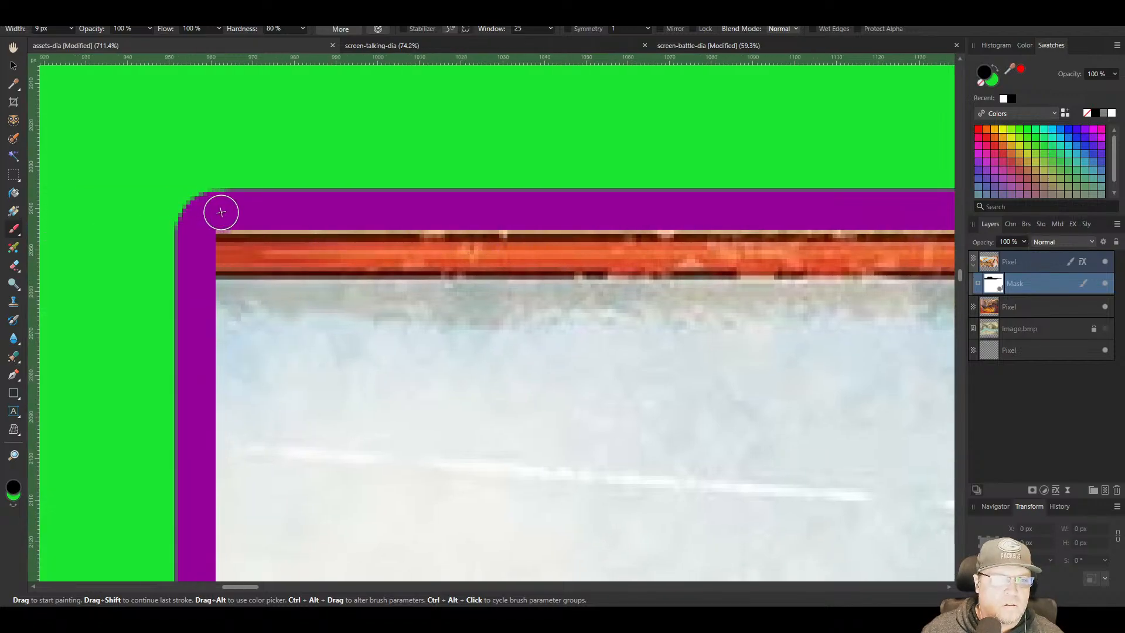
scroll(485, 262, down, 3)
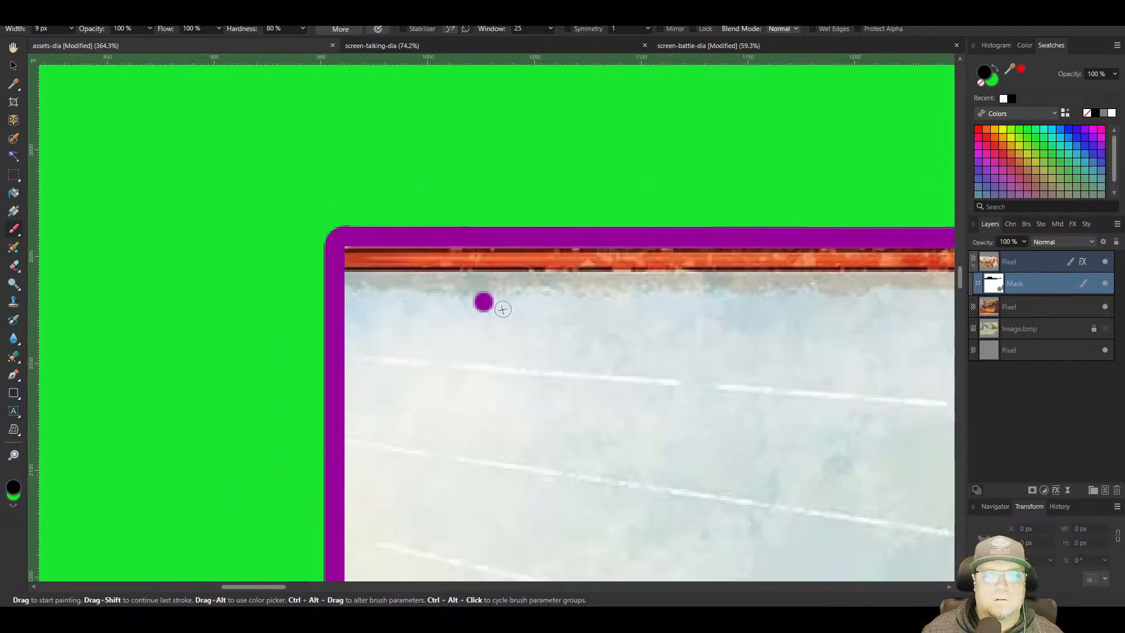
drag(692, 322, 233, 213)
drag(304, 235, 609, 301)
scroll(679, 340, up, 4)
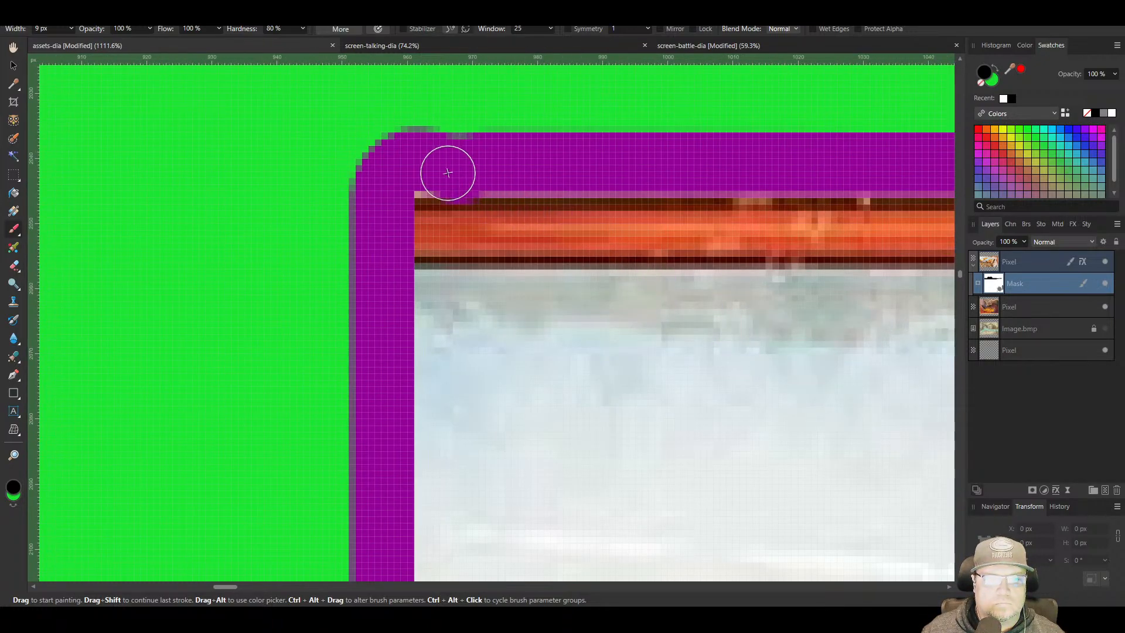
Mask out the leftover parchment bump above the spot where the twisted ribbons cross on the top edge
scroll(412, 169, down, 8)
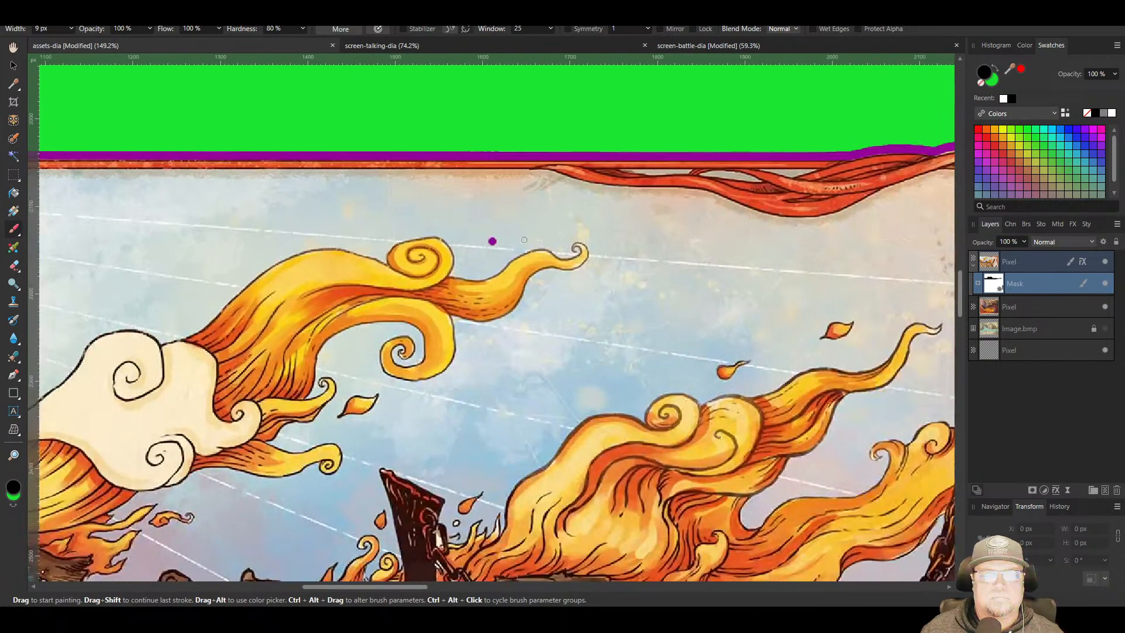
drag(524, 239, 144, 420)
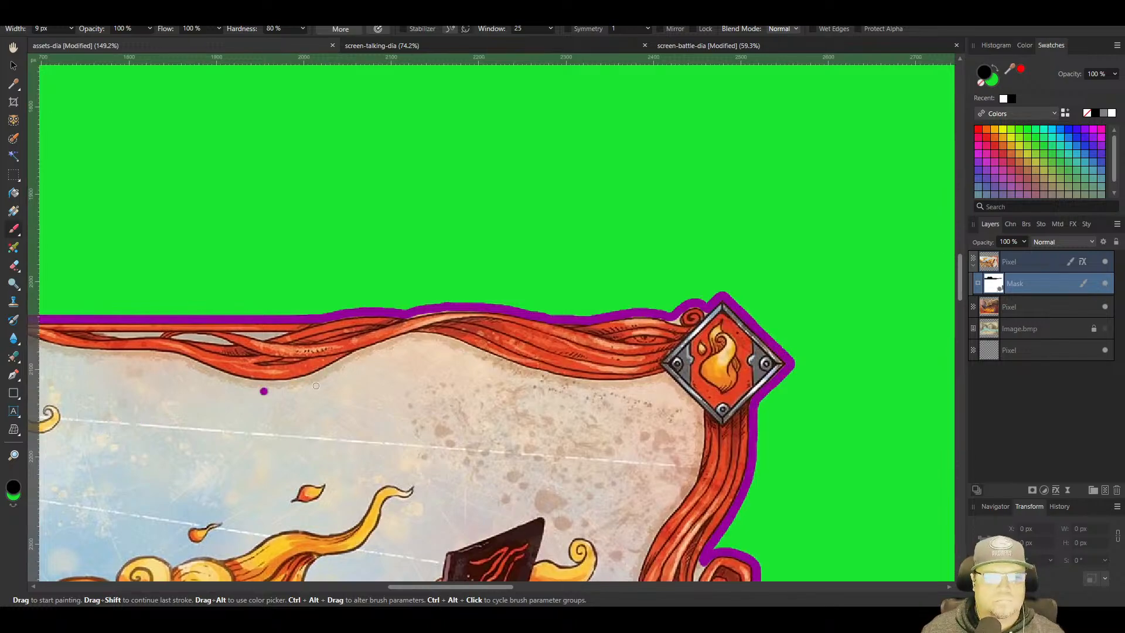
scroll(439, 269, up, 8)
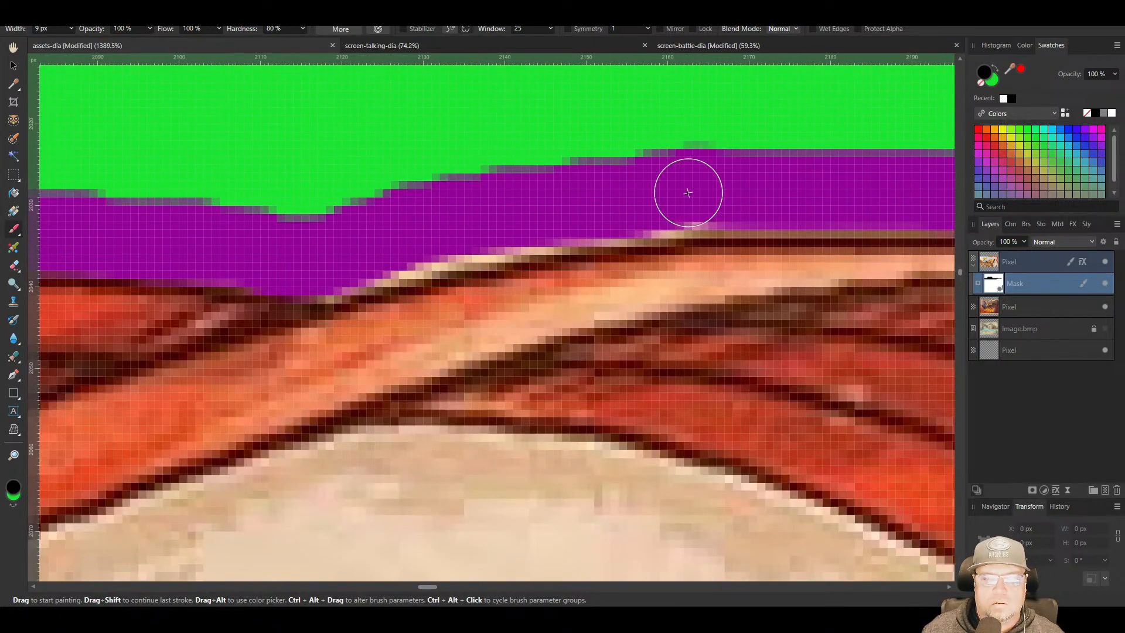
drag(688, 193, 374, 253)
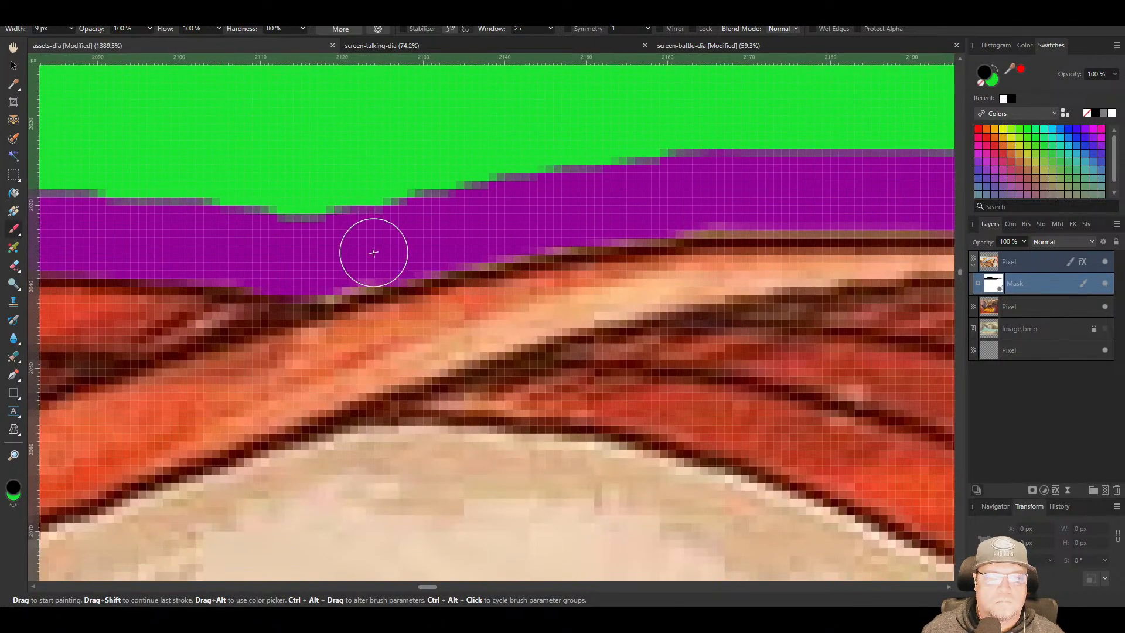
Mask out the remaining parchment around the small curl beside the flame diamond using a 3 px brush
scroll(633, 424, down, 7)
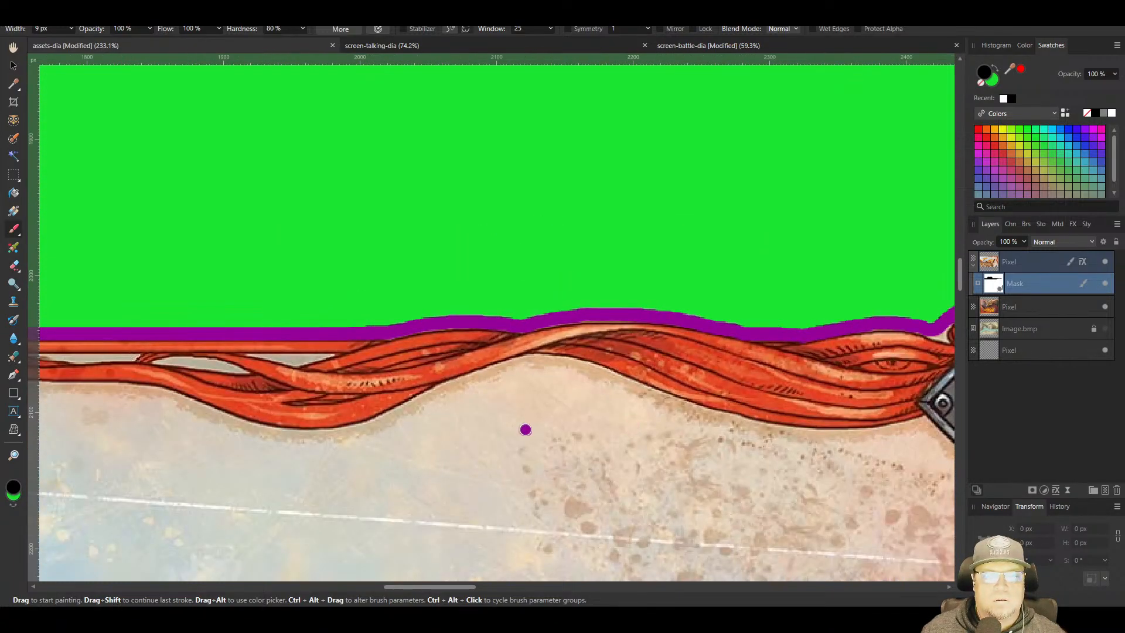
scroll(526, 430, down, 4)
scroll(440, 276, up, 2)
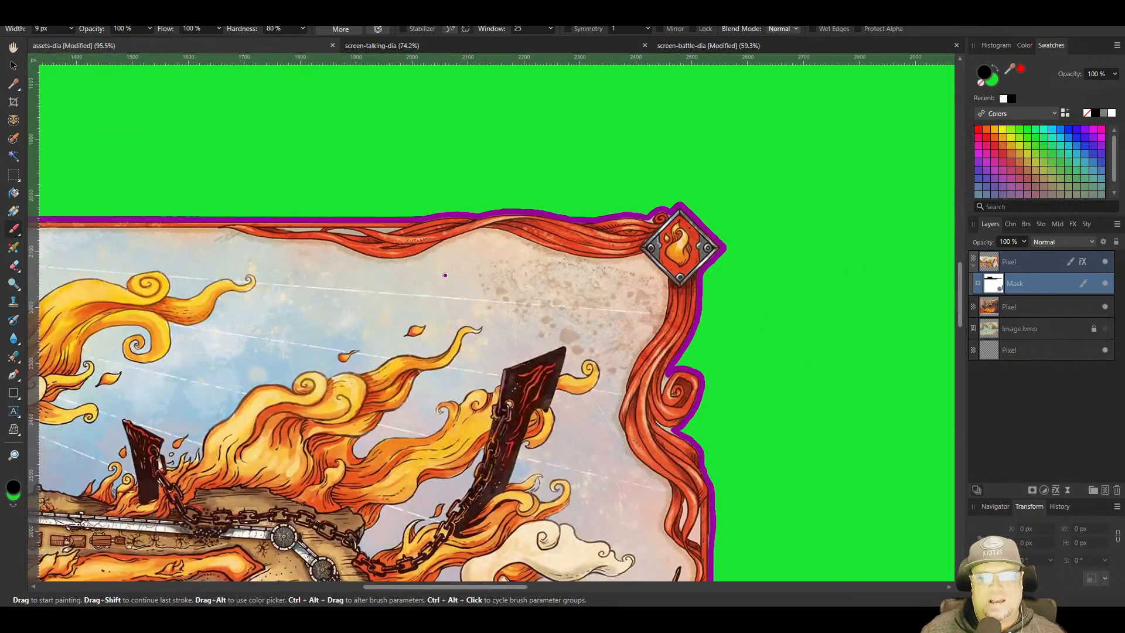
drag(657, 413, 629, 448)
scroll(621, 293, up, 8)
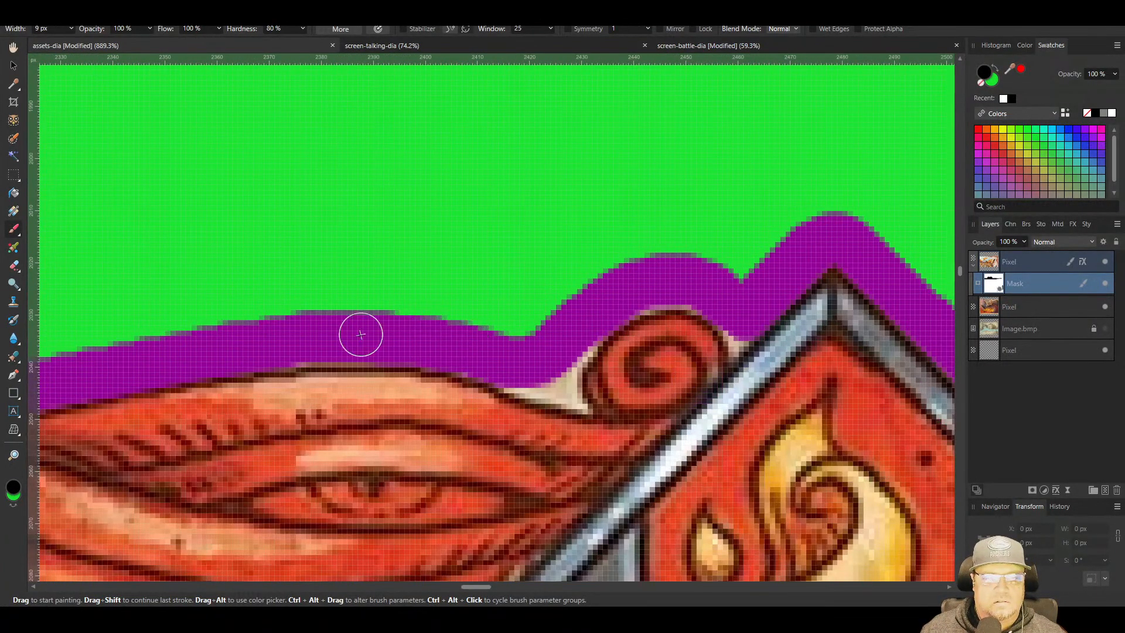
scroll(507, 282, down, 2)
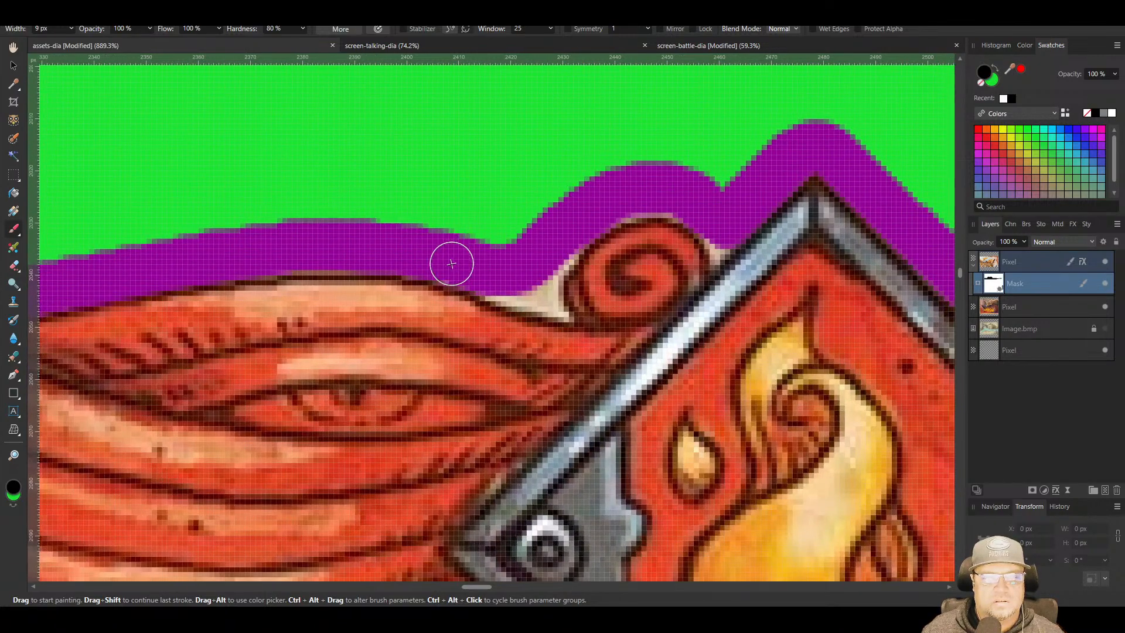
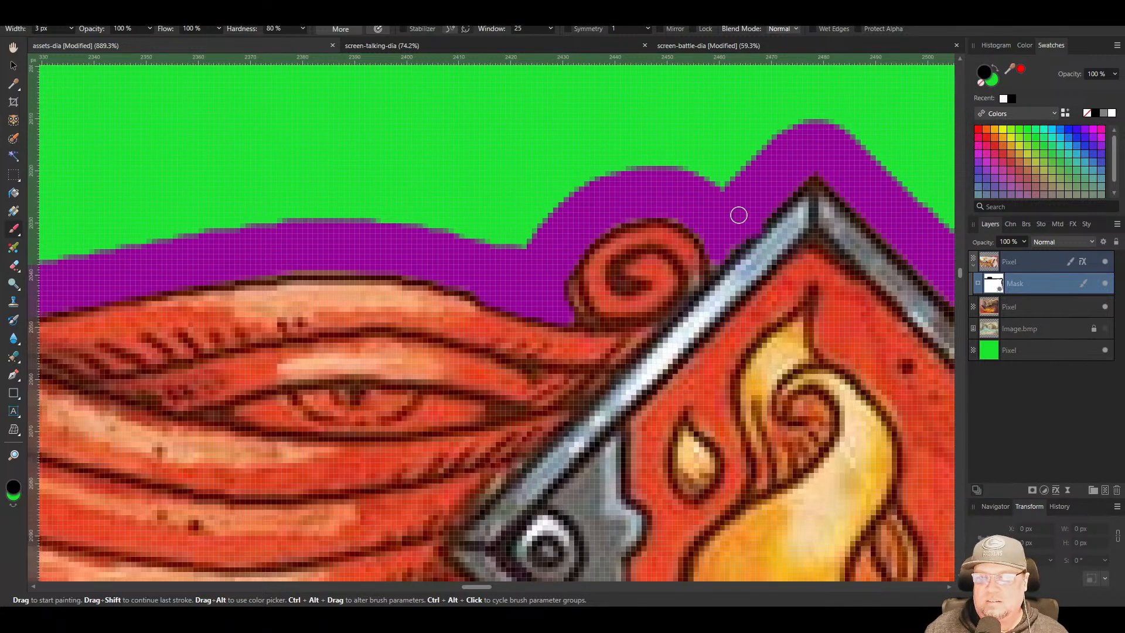
Examine the mask's outer edge around the flame diamond, down the side ribbons past the large curl, and along the horizontal arm
drag(719, 165, 403, 97)
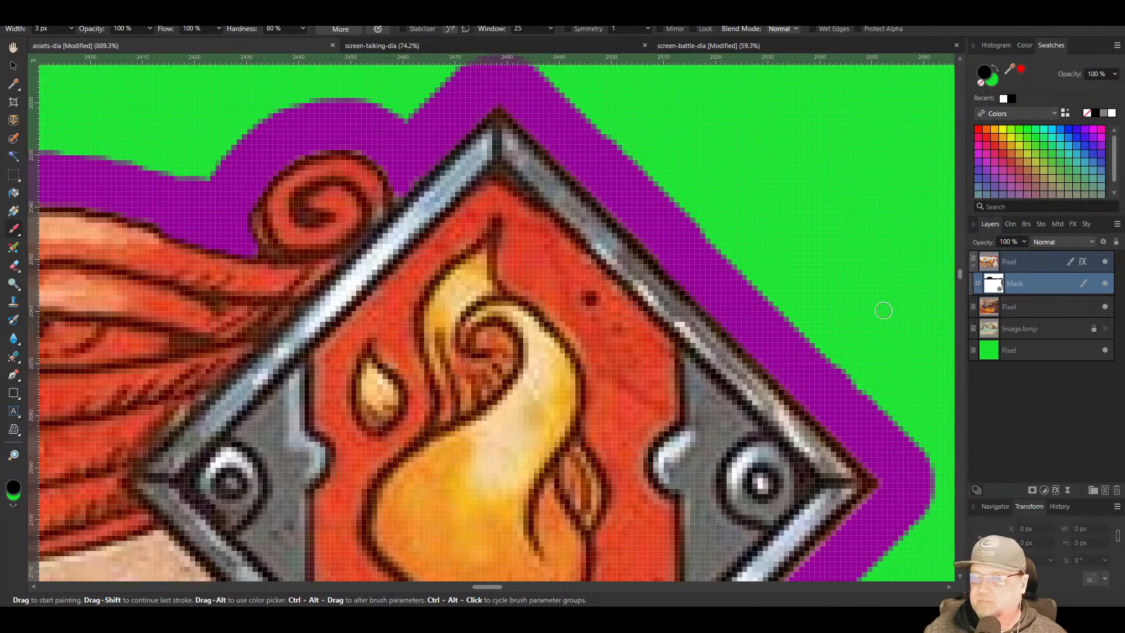
scroll(838, 314, down, 2)
drag(620, 372, 485, 140)
drag(640, 434, 623, 184)
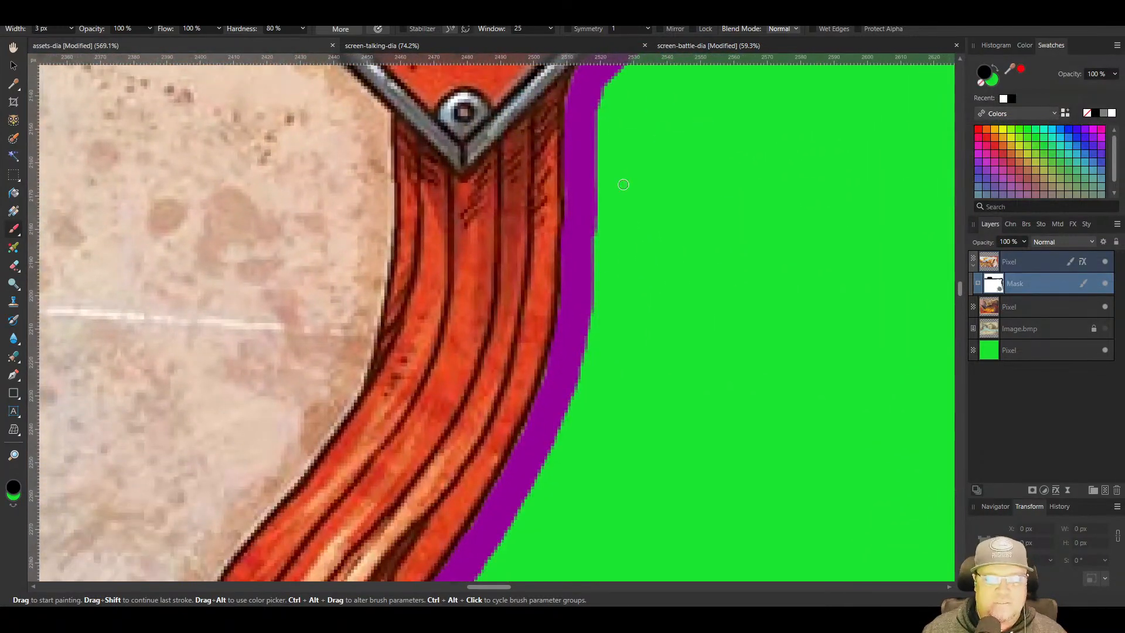
drag(516, 512, 643, 130)
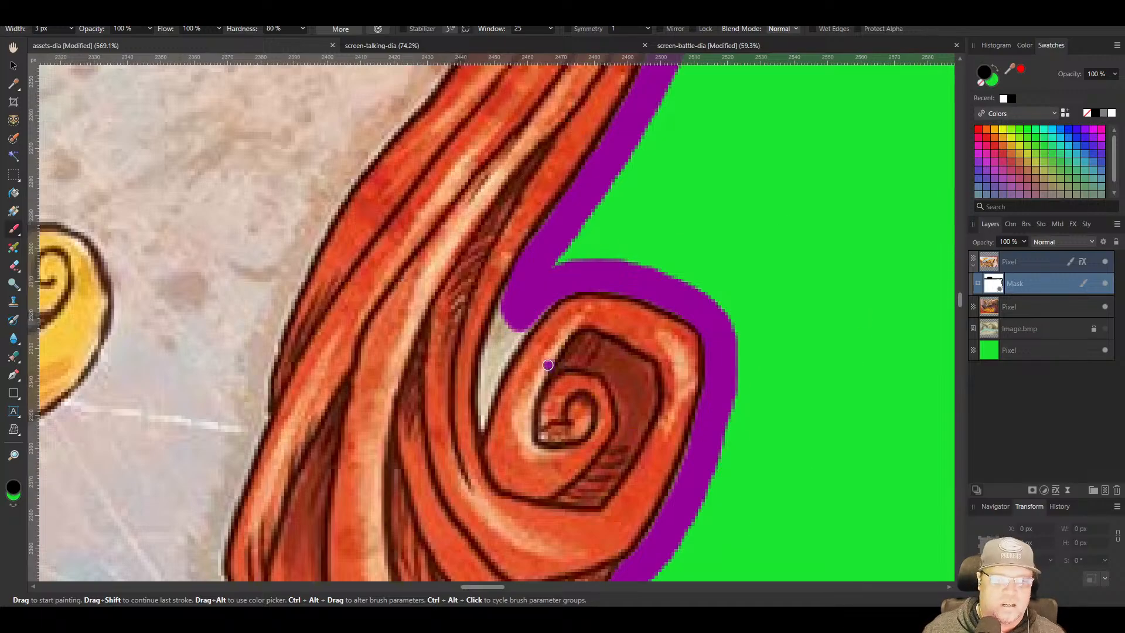
scroll(549, 366, down, 5)
drag(473, 577, 740, 592)
drag(459, 273, 732, 397)
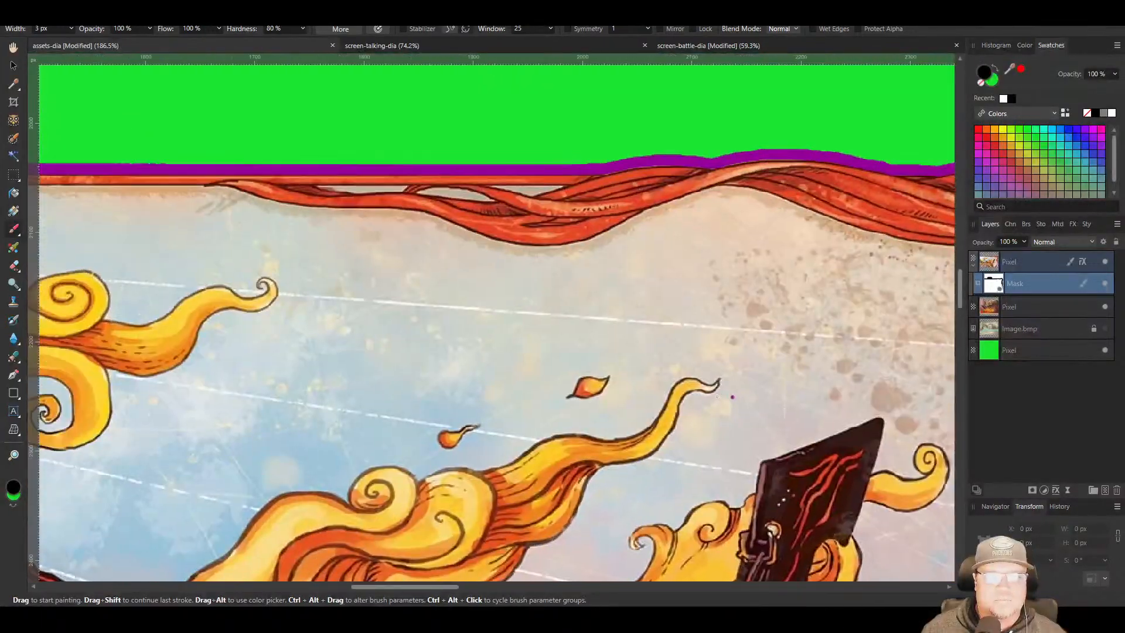
scroll(444, 148, down, 5)
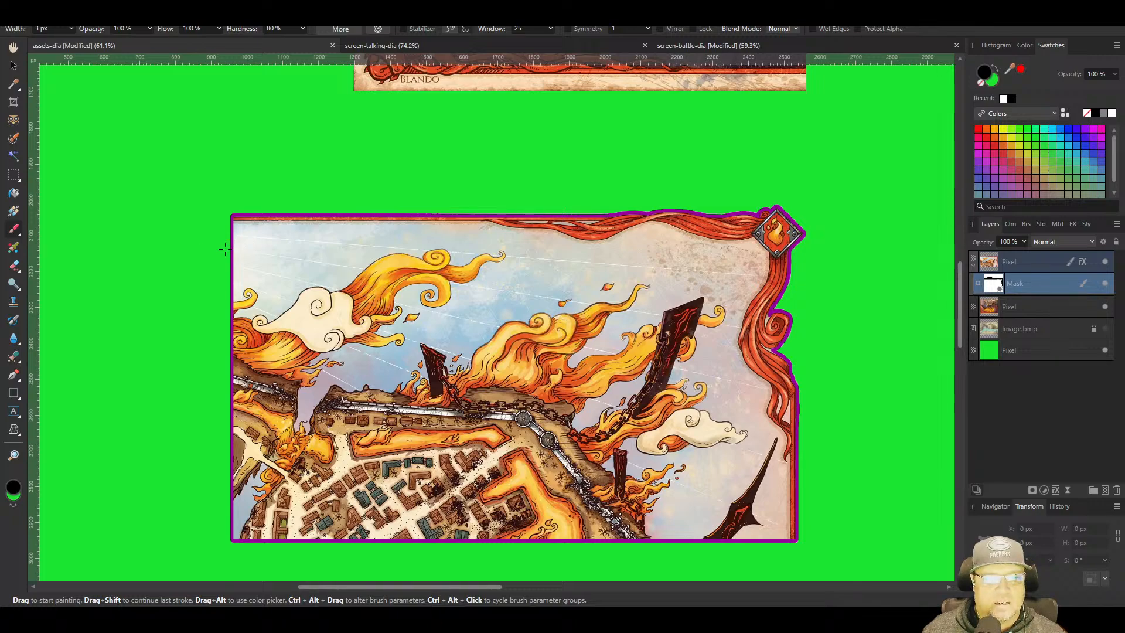
Paint a 3 px mask line through the map artwork, roughly following the inner side of the ribbon frame
drag(321, 242, 461, 237)
drag(567, 248, 727, 270)
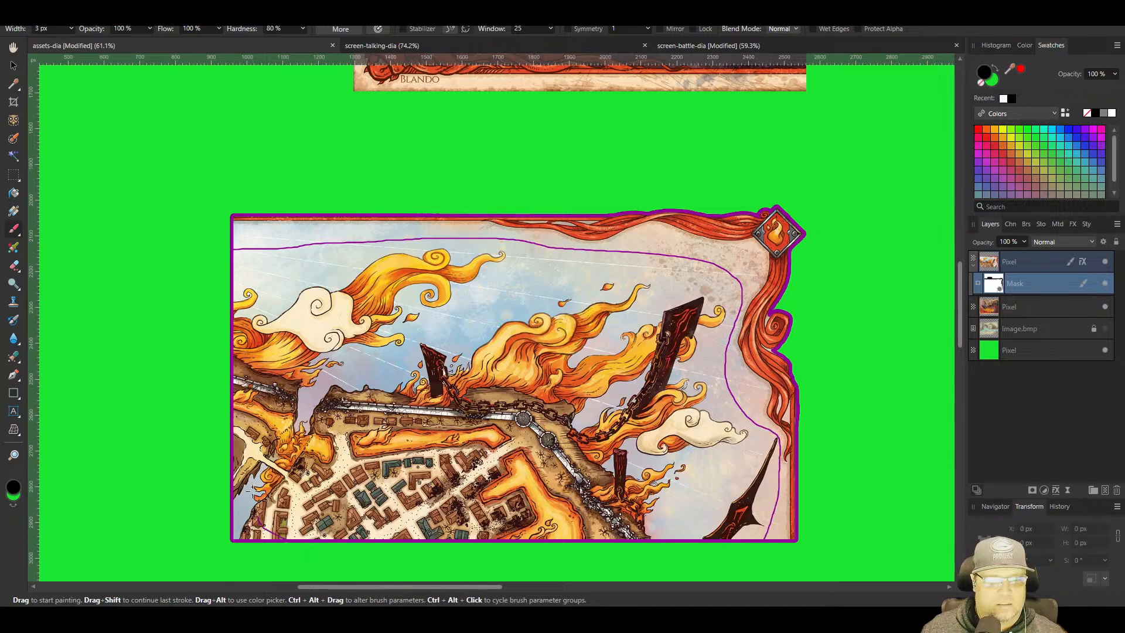
drag(253, 491, 262, 406)
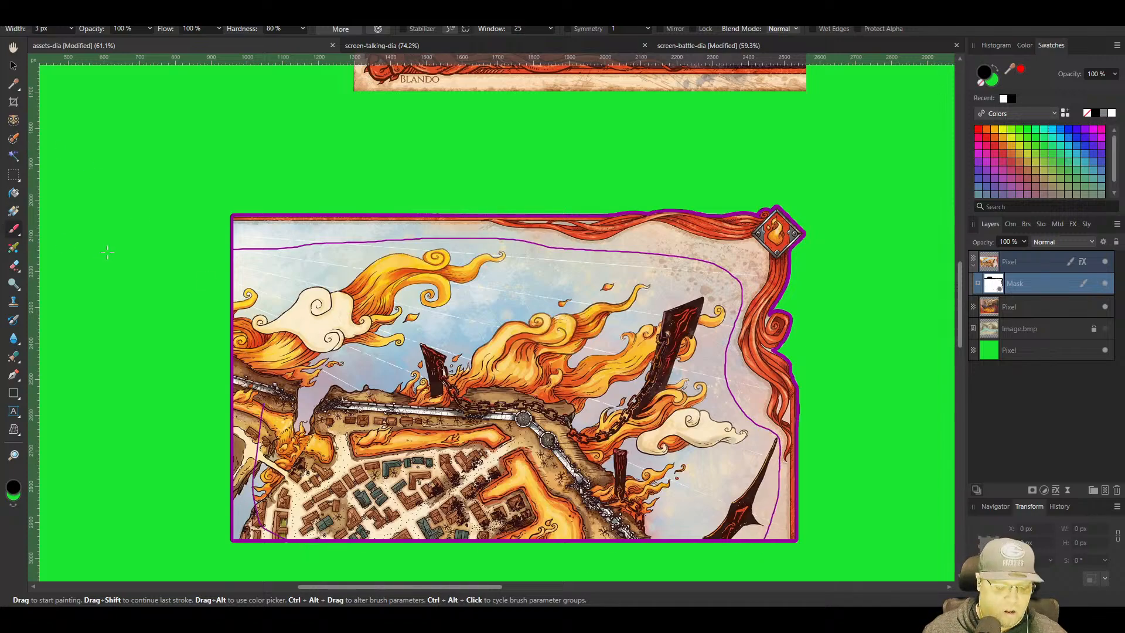
Mask out the burning city and sky inside the painted boundary using a much larger brush, starting from 304 px
key(bracketright)
key(bracketright)
key(bracketright)
key(bracketright)
key(bracketright)
key(bracketright)
key(bracketright)
key(bracketright)
key(bracketright)
key(bracketright)
key(bracketright)
key(bracketright)
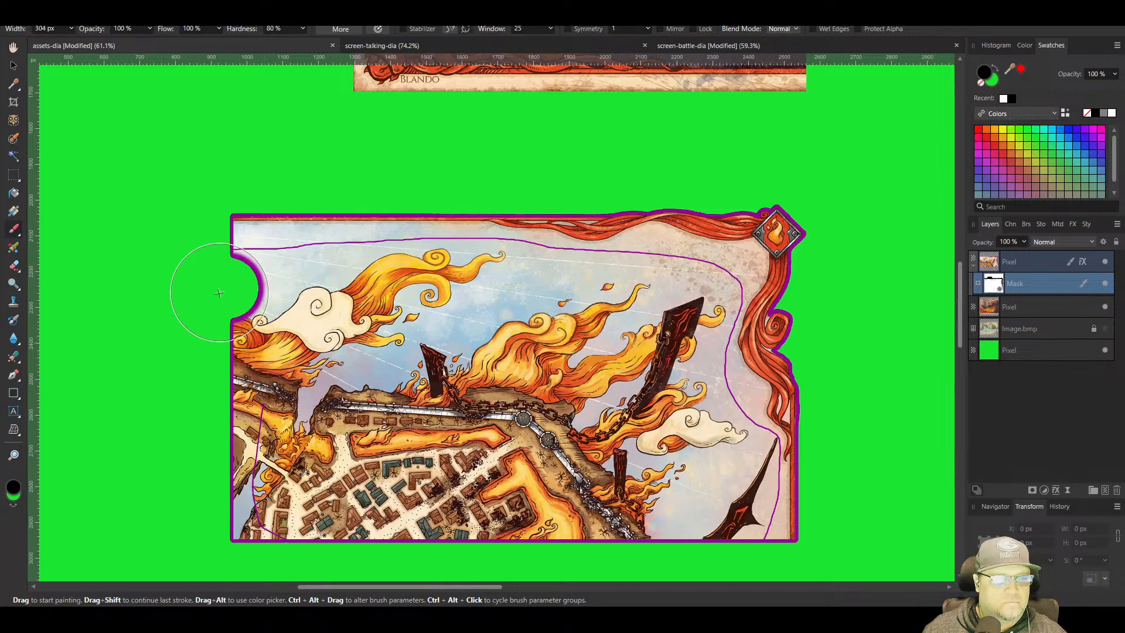
key(bracketleft)
key(bracketleft)
key(bracketleft)
key(bracketleft)
mouse_move(193, 431)
mouse_down()
mouse_move(232, 460)
mouse_move(288, 472)
mouse_move(532, 464)
mouse_move(572, 440)
mouse_move(377, 369)
mouse_move(261, 368)
mouse_move(434, 397)
mouse_up()
key(bracketleft)
key(bracketleft)
key(bracketleft)
key(bracketleft)
mouse_move(543, 452)
mouse_down()
mouse_move(592, 527)
mouse_move(627, 523)
mouse_move(582, 531)
mouse_move(667, 502)
mouse_move(686, 443)
mouse_move(677, 372)
mouse_move(606, 340)
mouse_move(565, 363)
mouse_move(666, 411)
mouse_move(558, 312)
mouse_move(370, 296)
mouse_move(192, 303)
mouse_move(280, 292)
mouse_move(608, 309)
mouse_move(662, 333)
mouse_move(707, 460)
mouse_move(702, 499)
mouse_move(651, 541)
mouse_move(700, 535)
mouse_move(726, 512)
mouse_move(730, 478)
mouse_move(688, 393)
mouse_move(686, 316)
mouse_move(646, 299)
mouse_move(548, 293)
mouse_move(161, 303)
mouse_move(692, 305)
mouse_move(582, 280)
mouse_move(270, 279)
mouse_move(247, 268)
mouse_up()
Trim the inner parchment along the lower end of the vertical arm and below the horizontal arm with a 155 px brush
key(bracketleft)
key(bracketleft)
key(bracketleft)
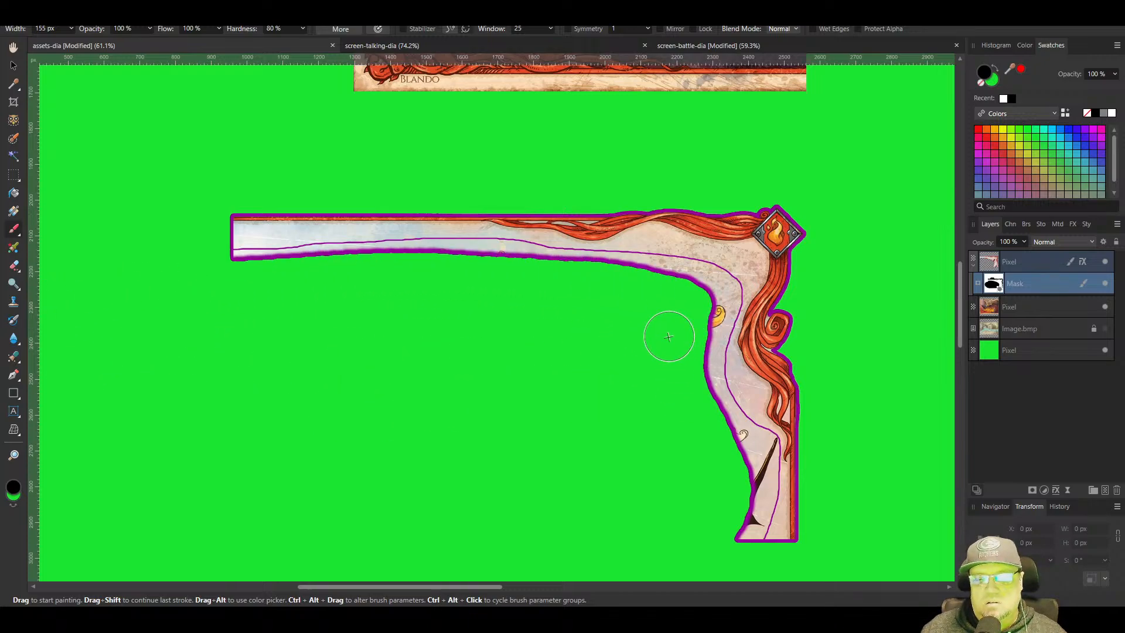
mouse_move(665, 334)
mouse_down()
mouse_move(748, 499)
mouse_move(726, 560)
mouse_up()
mouse_move(428, 290)
mouse_down()
mouse_move(390, 257)
mouse_move(45, 243)
mouse_up()
drag(674, 276, 387, 281)
scroll(597, 354, up, 3)
mouse_move(739, 283)
mouse_down()
mouse_move(396, 347)
mouse_move(520, 264)
mouse_move(451, 281)
mouse_move(288, 252)
mouse_move(427, 296)
mouse_move(435, 392)
mouse_move(377, 374)
mouse_move(338, 145)
mouse_up()
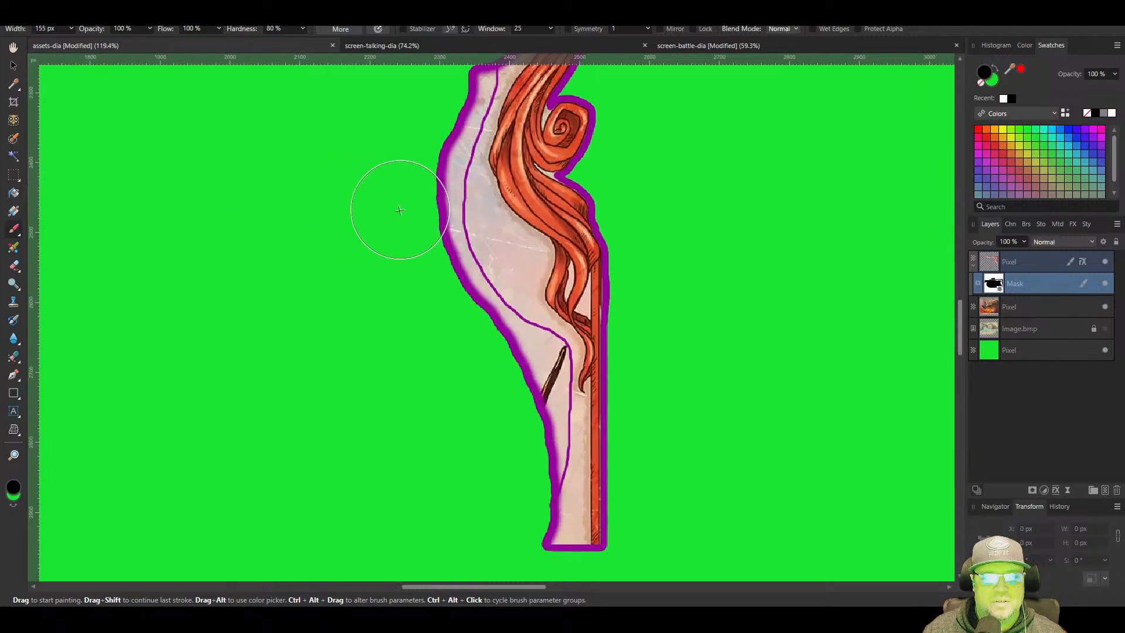
Trim the parchment closer to the inner side of the vertical ribbons with the large brush, up toward the flame diamond
mouse_move(402, 211)
mouse_down()
mouse_move(447, 296)
mouse_move(478, 325)
mouse_move(508, 409)
mouse_up()
mouse_move(449, 285)
mouse_down()
mouse_move(439, 228)
mouse_move(394, 165)
mouse_up()
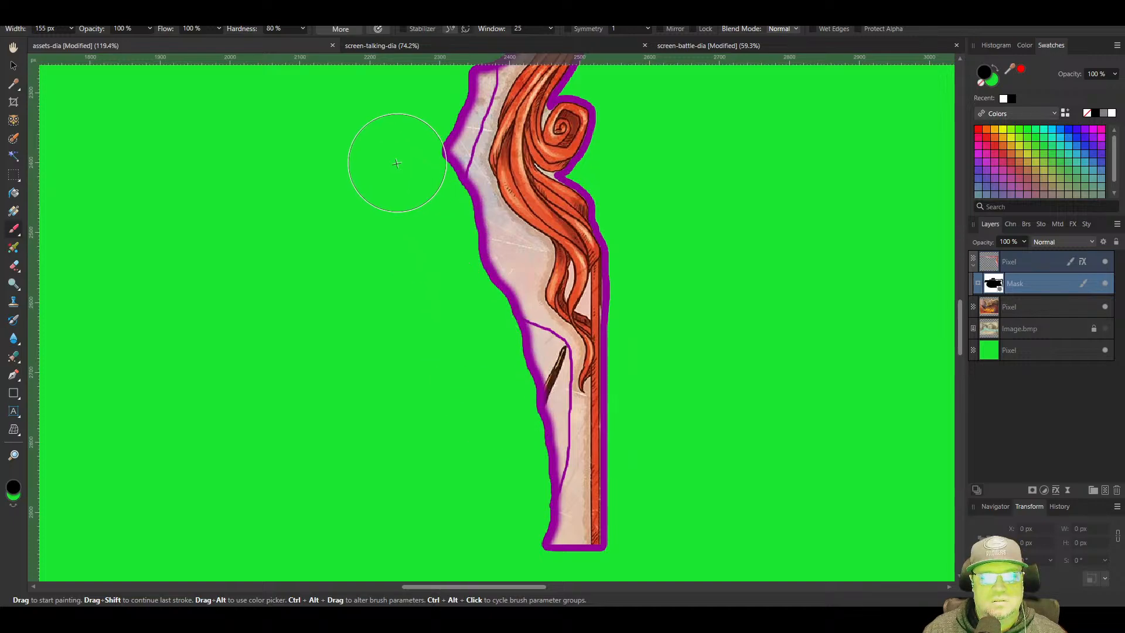
drag(395, 251, 351, 557)
mouse_move(338, 314)
mouse_down()
mouse_move(276, 301)
mouse_move(209, 323)
mouse_up()
drag(271, 362, 632, 415)
scroll(627, 413, up, 1)
mouse_move(490, 388)
mouse_down()
mouse_move(300, 348)
mouse_move(140, 348)
mouse_move(466, 407)
mouse_move(256, 381)
mouse_up()
drag(734, 469, 214, 236)
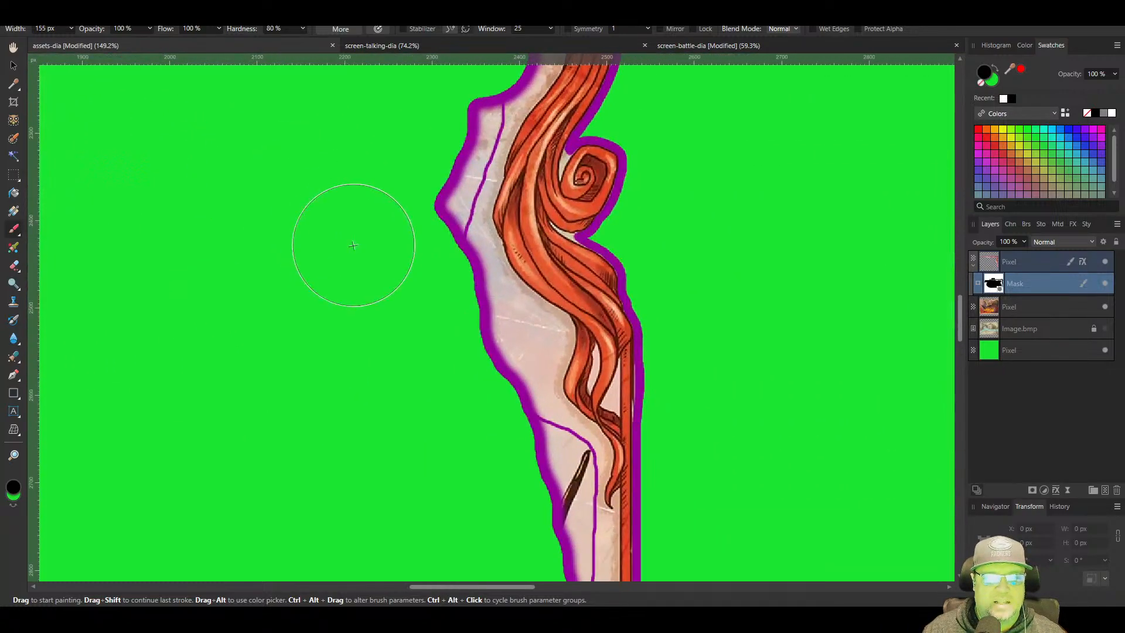
drag(475, 258, 490, 516)
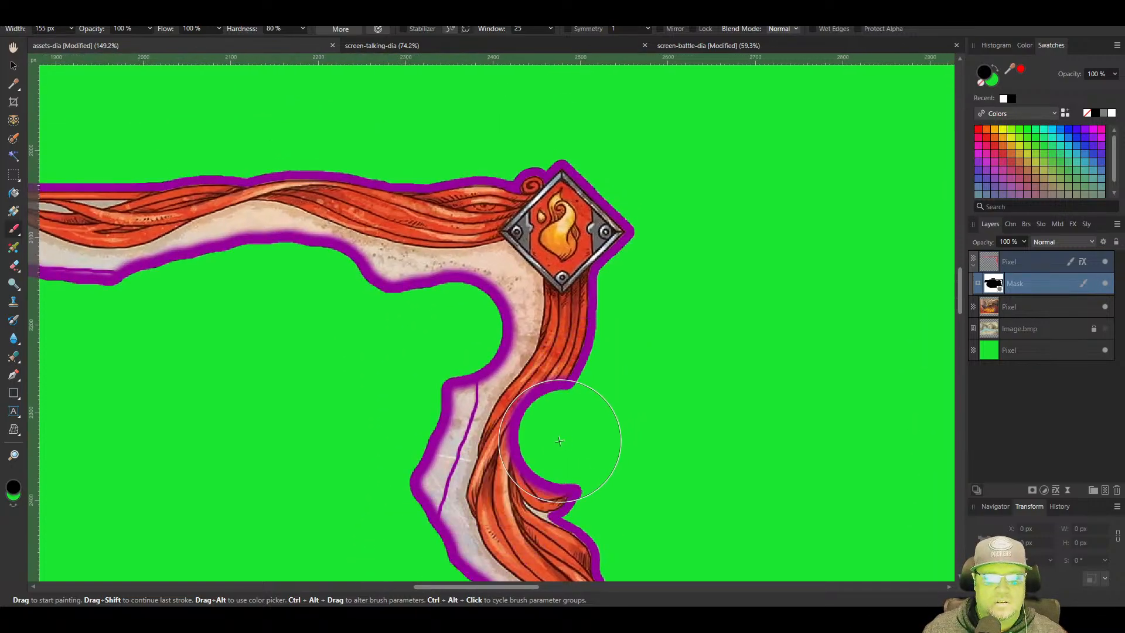
Reduce the brush to 3 px and mask out the narrow parchment pocket between the large curl and the adjoining ribbons
key(bracketleft)
key(bracketleft)
key(bracketleft)
key(bracketleft)
key(bracketleft)
key(bracketleft)
key(bracketleft)
key(bracketleft)
key(bracketleft)
key(bracketleft)
key(bracketleft)
key(bracketleft)
key(bracketleft)
key(bracketleft)
key(bracketleft)
key(bracketleft)
key(bracketleft)
key(bracketleft)
key(bracketleft)
key(bracketleft)
key(bracketleft)
key(bracketleft)
key(bracketleft)
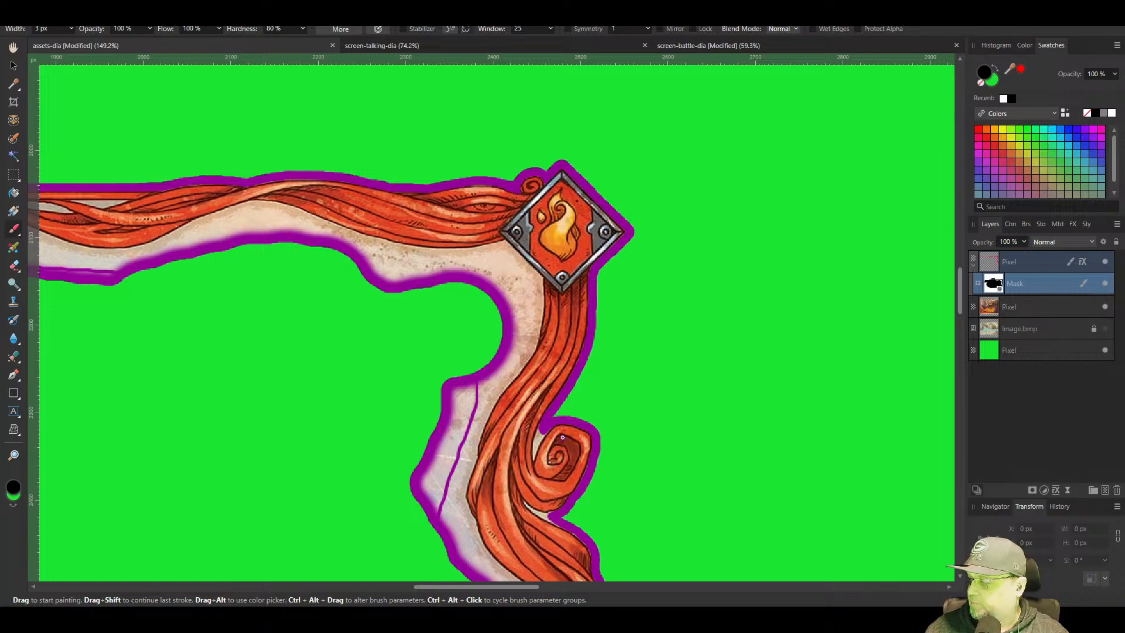
drag(533, 528, 496, 406)
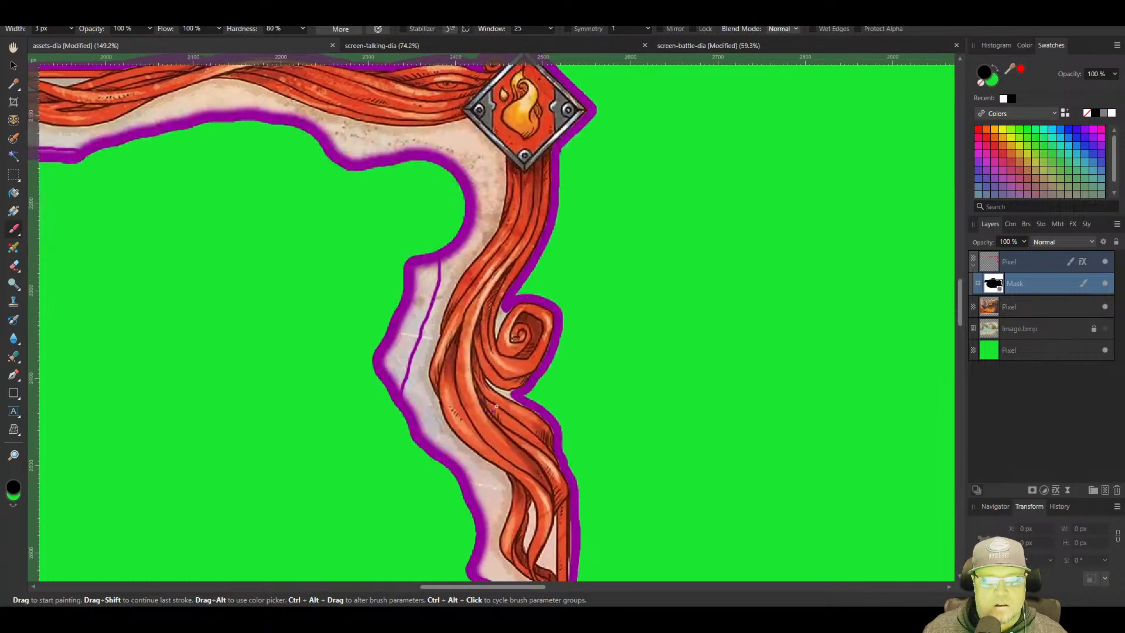
scroll(507, 390, up, 8)
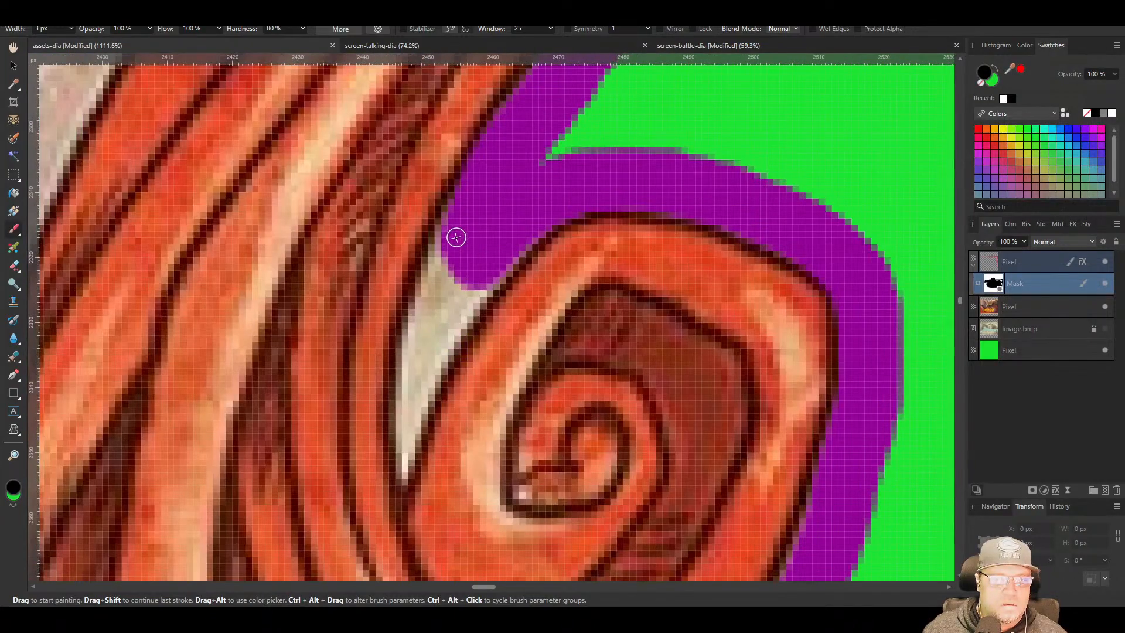
mouse_move(456, 237)
mouse_down()
mouse_move(406, 388)
mouse_move(440, 292)
mouse_move(459, 270)
mouse_move(427, 344)
mouse_move(473, 276)
mouse_move(478, 286)
mouse_move(409, 402)
mouse_move(402, 479)
mouse_move(416, 364)
mouse_move(405, 452)
mouse_move(458, 327)
mouse_move(550, 210)
mouse_up()
Clean up the edges of the pocket beside the large curl with a 2 px brush
key(bracketleft)
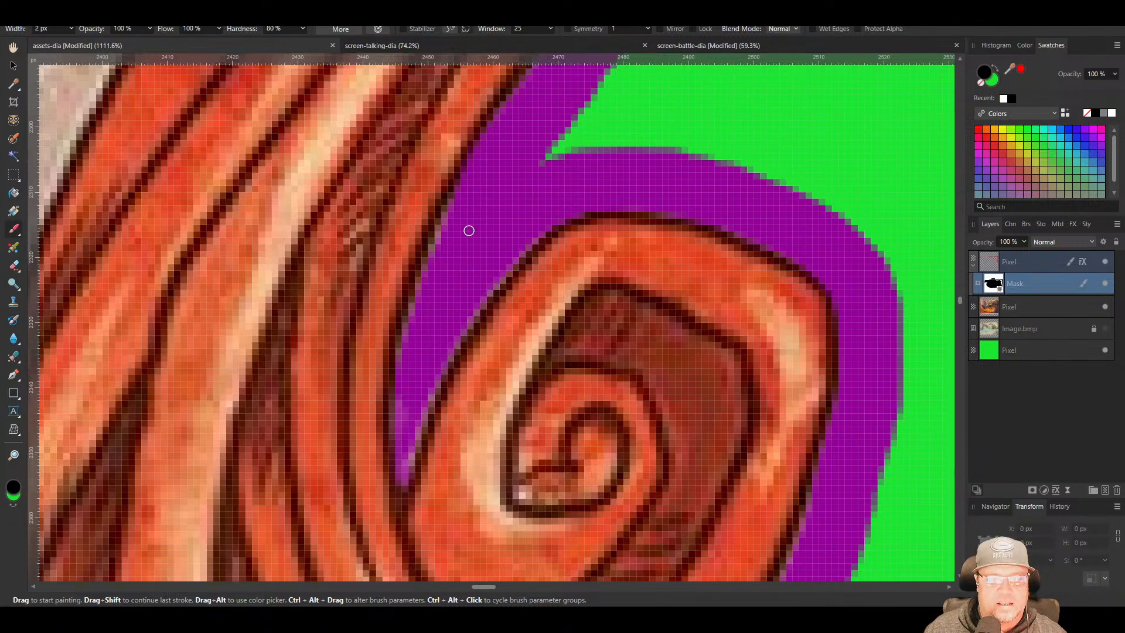
mouse_move(407, 442)
mouse_down()
mouse_move(402, 454)
mouse_move(455, 311)
mouse_up()
mouse_move(403, 420)
mouse_down()
mouse_move(416, 304)
mouse_move(446, 233)
mouse_up()
Mask out the thin parchment wedge between the underside of the large curl and the ribbon below it
drag(732, 268, 432, 73)
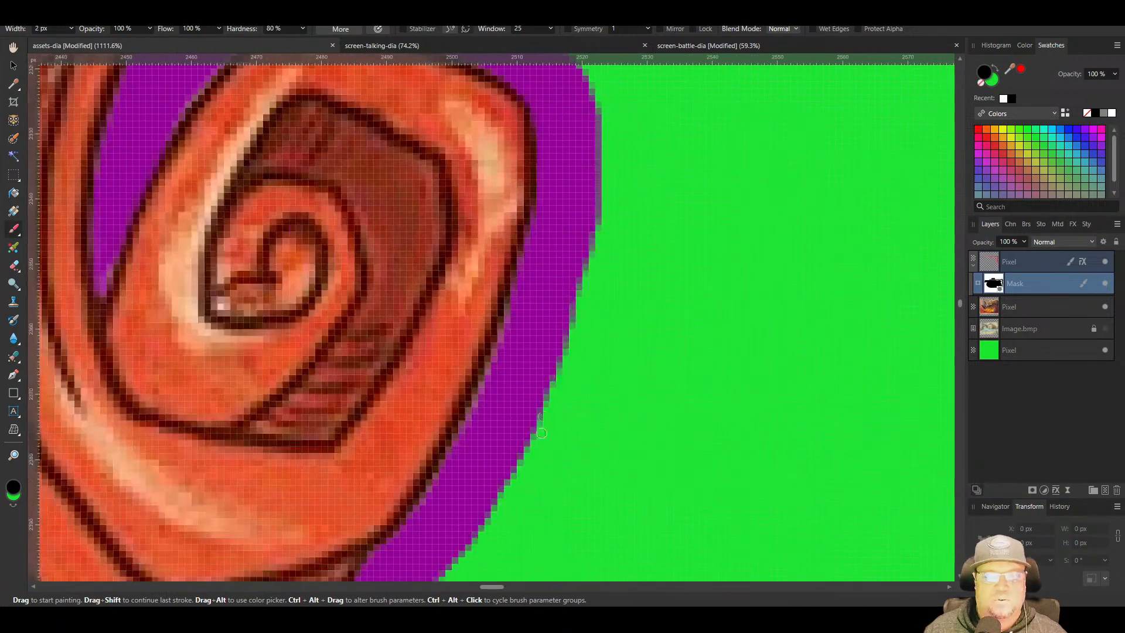
scroll(486, 413, down, 1)
drag(485, 412, 584, 83)
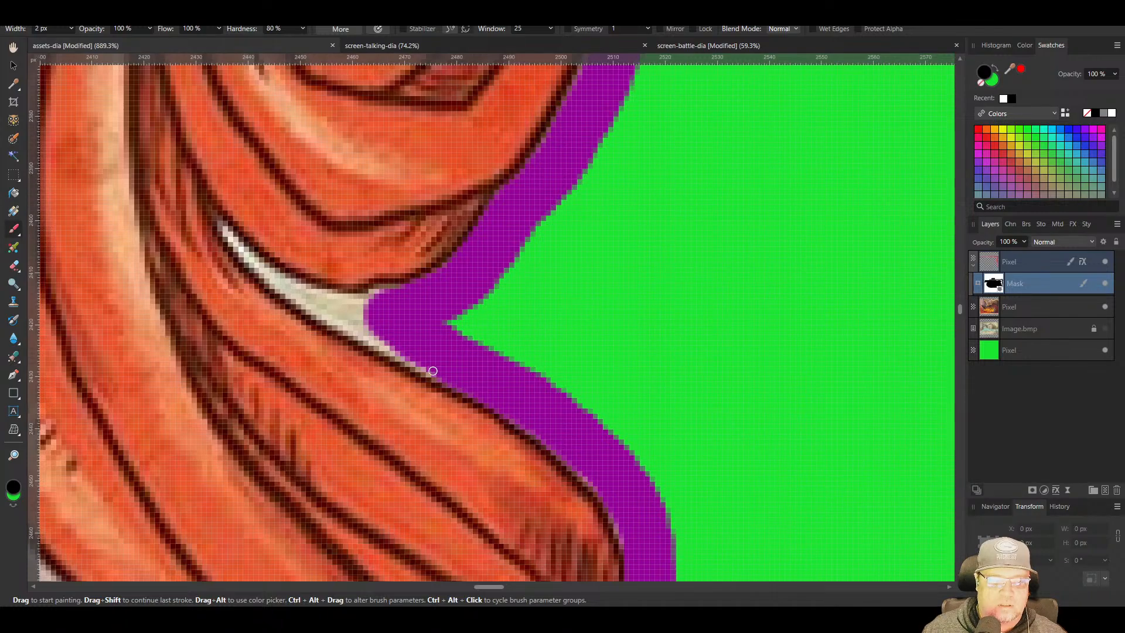
mouse_move(432, 371)
mouse_down()
mouse_move(294, 297)
mouse_move(426, 334)
mouse_move(324, 319)
mouse_move(281, 294)
mouse_up()
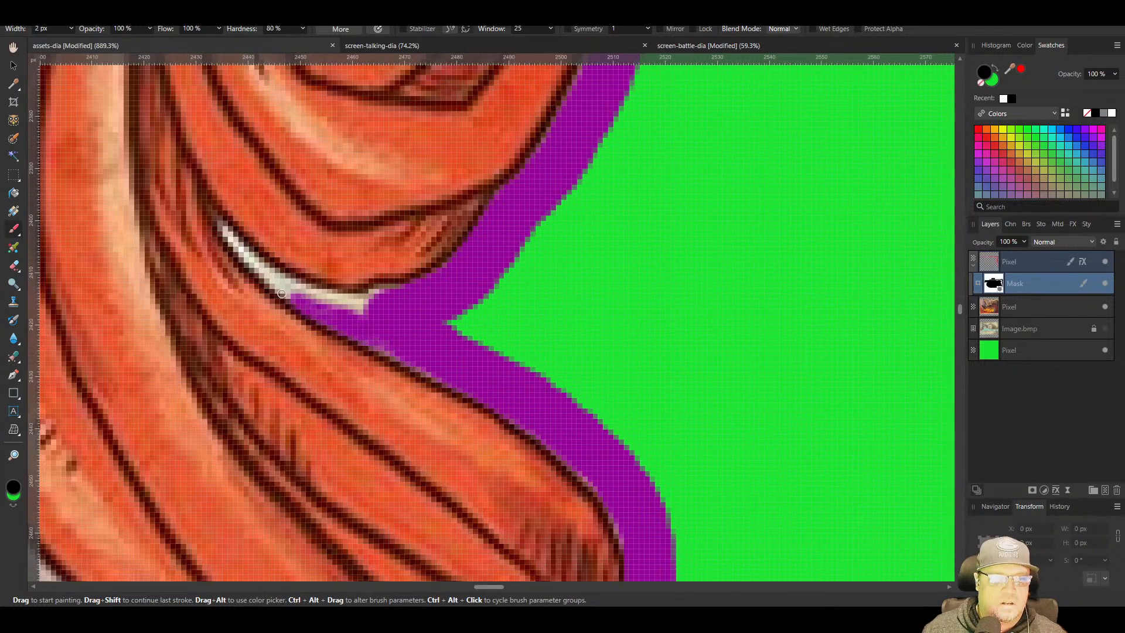
mouse_move(231, 238)
mouse_down()
mouse_move(304, 309)
mouse_move(423, 344)
mouse_move(409, 352)
mouse_move(394, 332)
mouse_move(302, 302)
mouse_move(265, 282)
mouse_move(249, 256)
mouse_move(312, 292)
mouse_move(392, 310)
mouse_move(317, 299)
mouse_move(263, 269)
mouse_move(312, 292)
mouse_move(384, 293)
mouse_up()
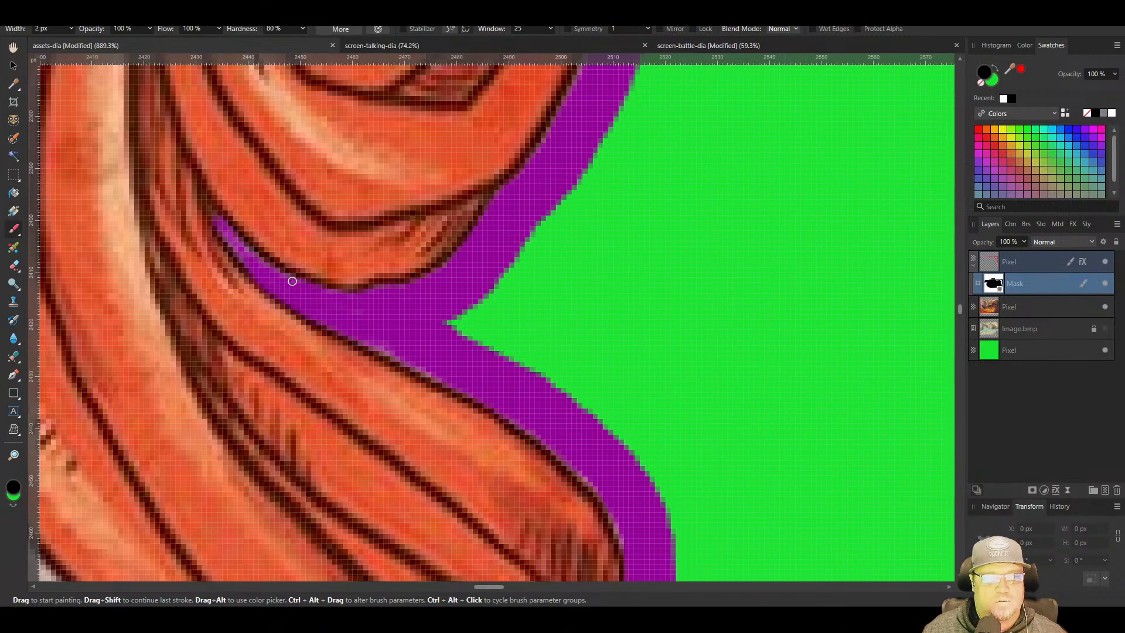
drag(255, 257, 231, 236)
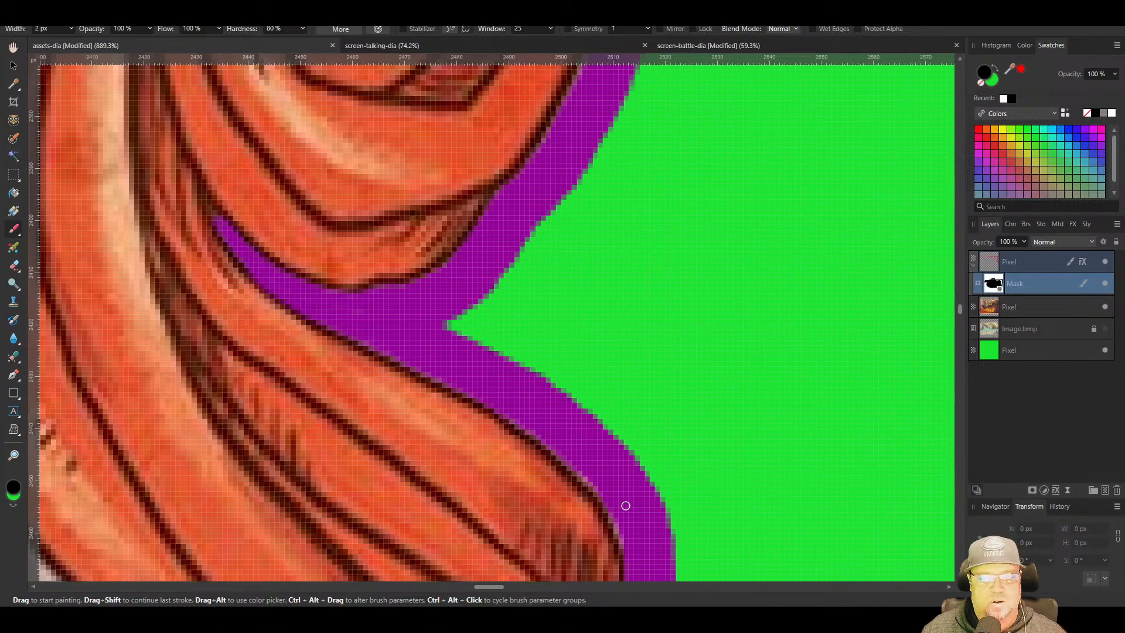
Trim the leftover parchment strip along the outer edge of the vertical band's upper part with straight 2 px mask strokes
mouse_move(625, 508)
mouse_down()
mouse_move(603, 388)
mouse_move(591, 405)
mouse_move(560, 334)
mouse_move(480, 229)
mouse_move(367, 135)
mouse_up()
scroll(621, 451, up, 3)
scroll(469, 192, down, 5)
drag(406, 202, 572, 121)
drag(656, 545, 522, 201)
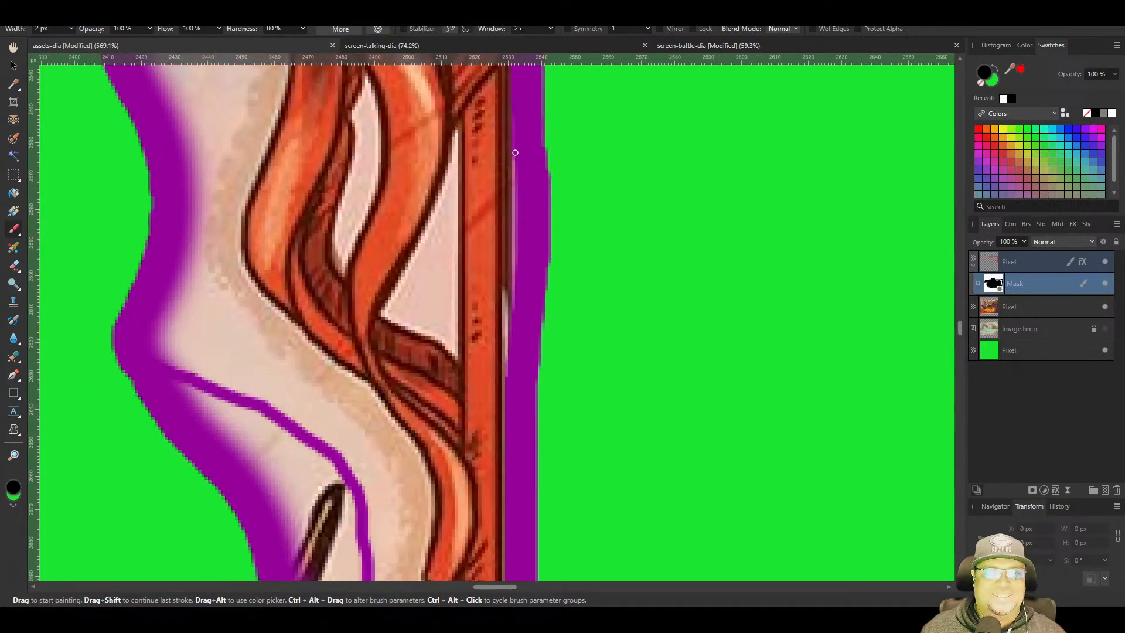
shift+click(517, 319)
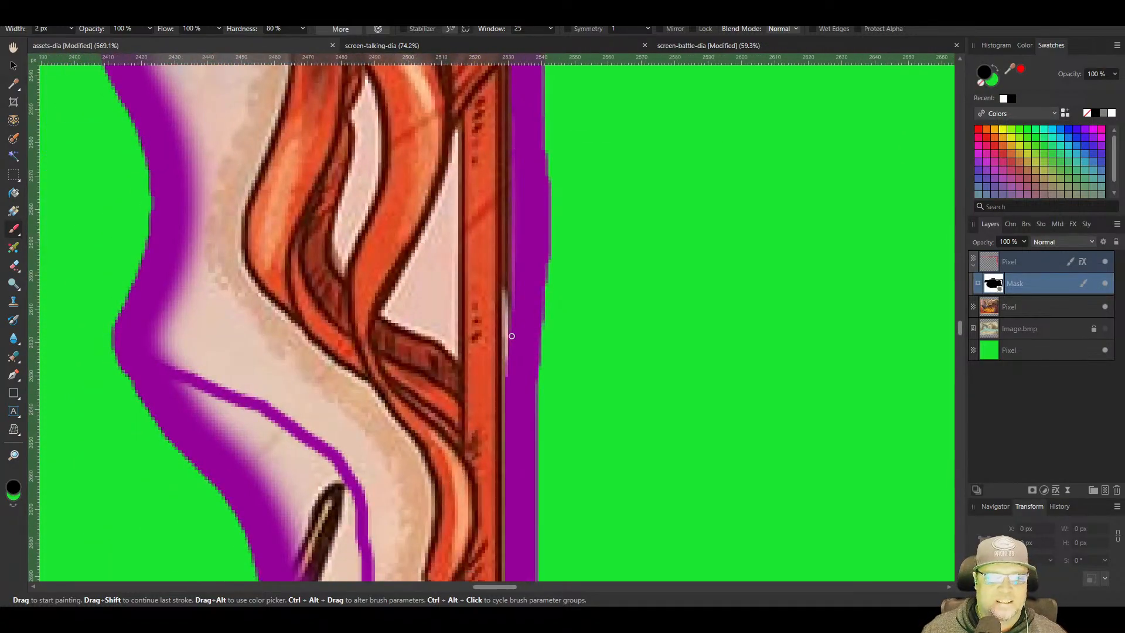
shift+click(508, 420)
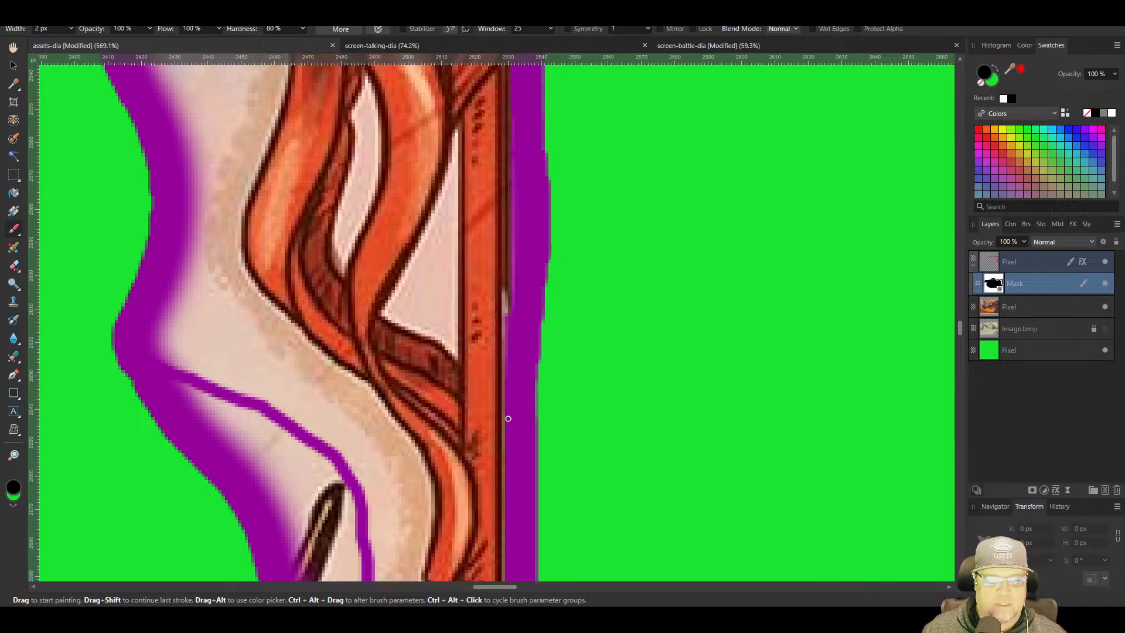
drag(513, 476, 522, 356)
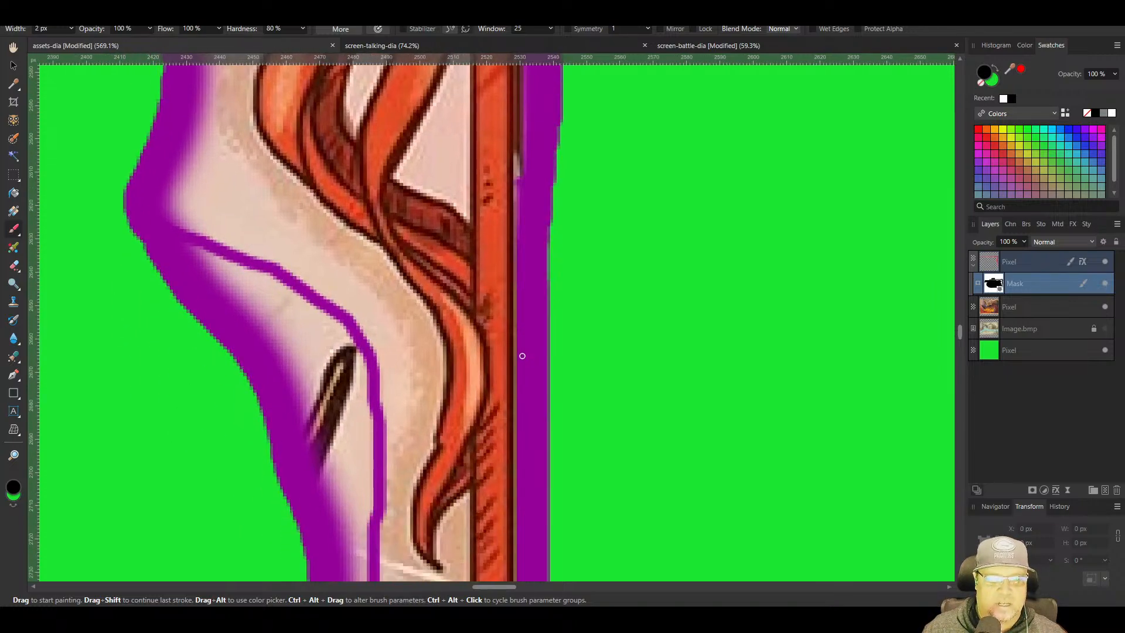
Continue the straight mask strokes down the vertical band's outer edge to its lower end
shift+click(518, 376)
drag(533, 432, 550, 172)
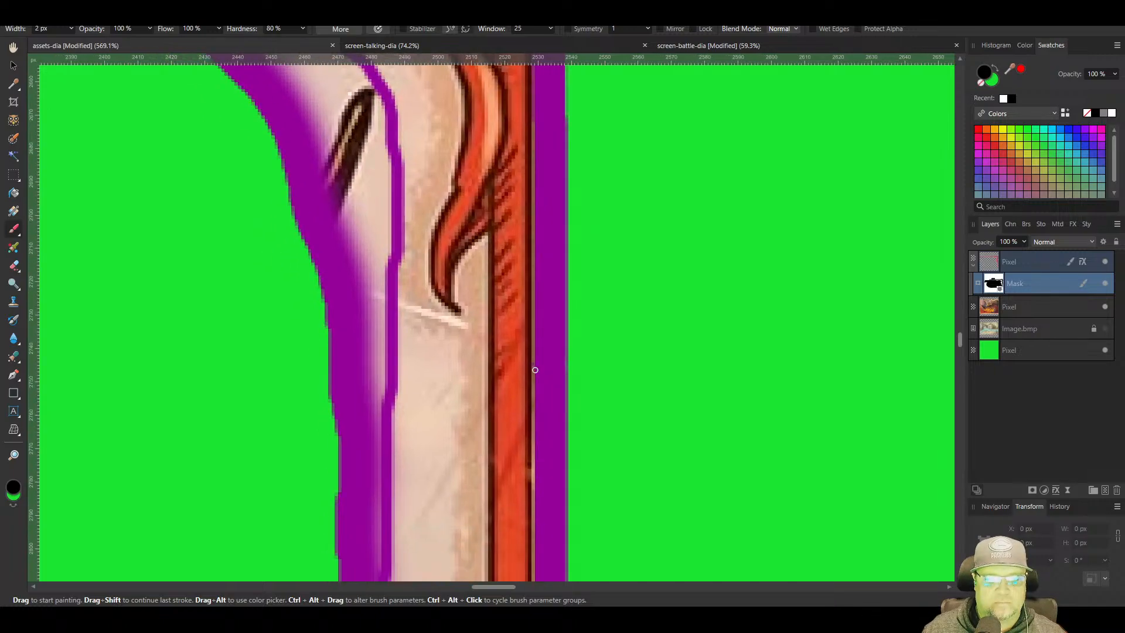
shift+click(534, 383)
drag(534, 383, 546, 261)
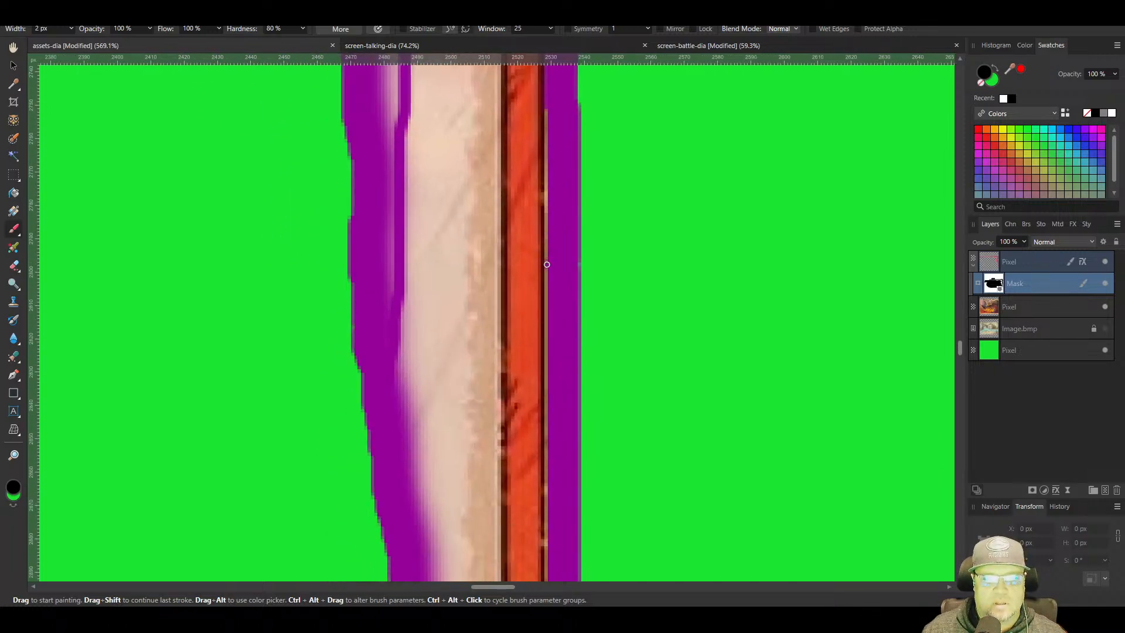
shift+click(549, 268)
drag(548, 398, 573, 240)
shift+click(574, 289)
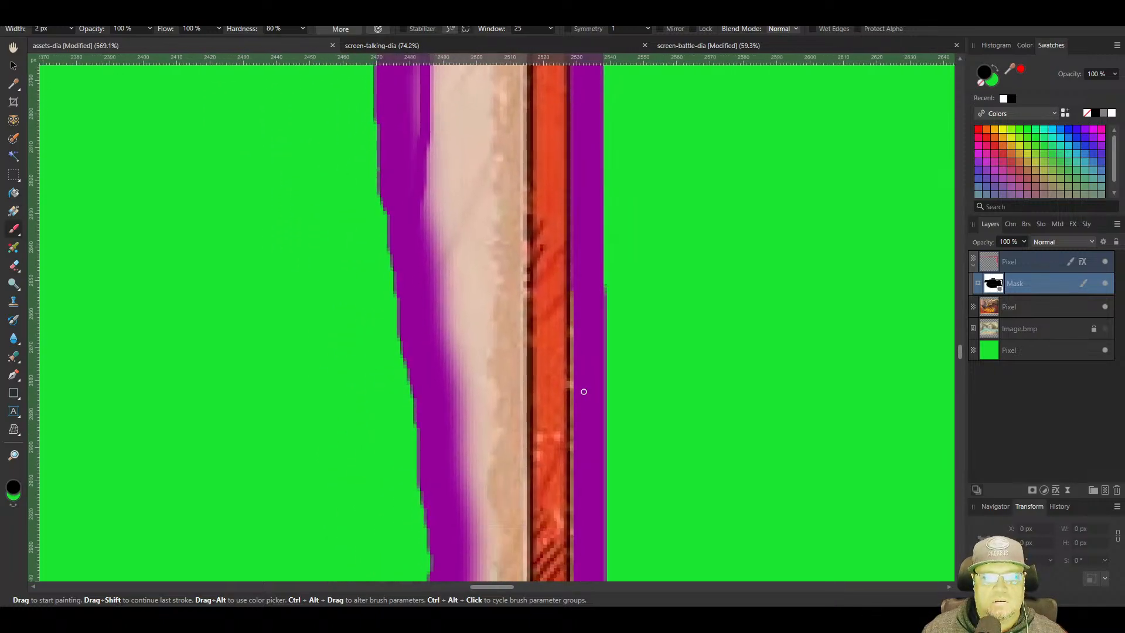
scroll(580, 293, down, 4)
shift+click(582, 309)
scroll(583, 328, down, 4)
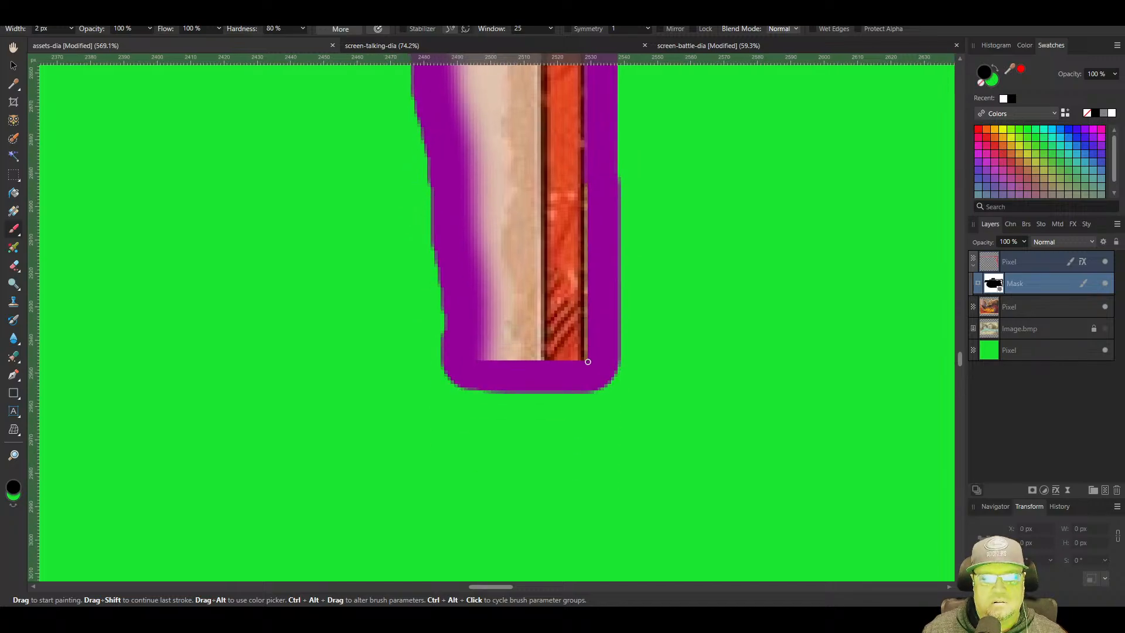
shift+click(588, 364)
Review the masked corner piece from the vertical arm's lower end to the ribbon gaps on the horizontal arm
scroll(591, 375, down, 4)
scroll(660, 382, down, 3)
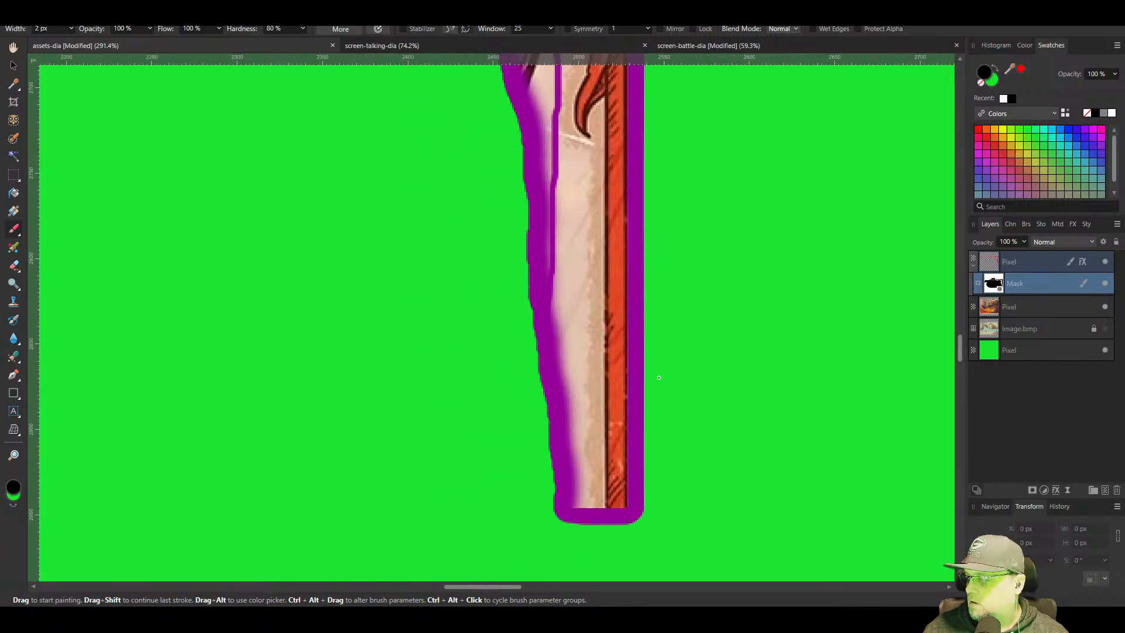
scroll(566, 193, up, 1)
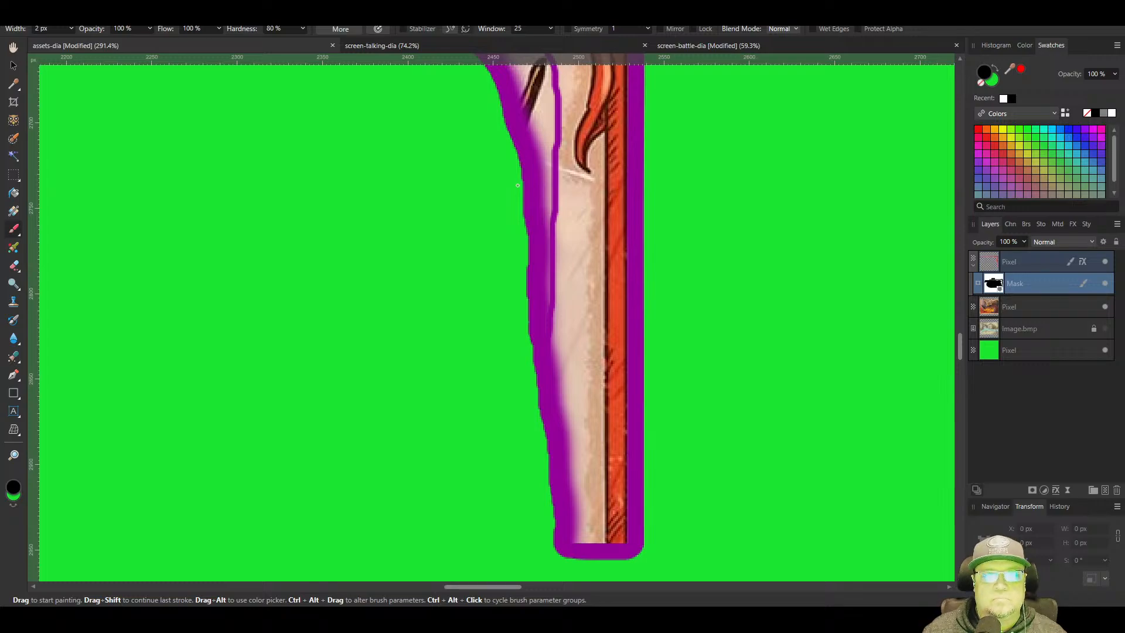
scroll(517, 185, up, 3)
scroll(522, 246, down, 9)
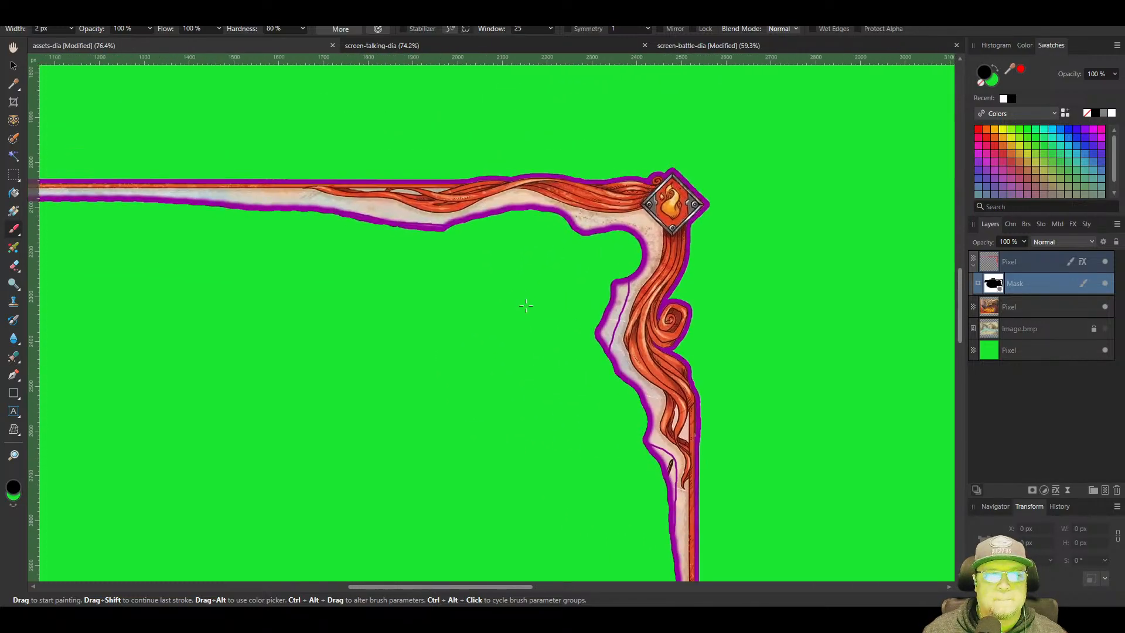
drag(525, 306, 475, 318)
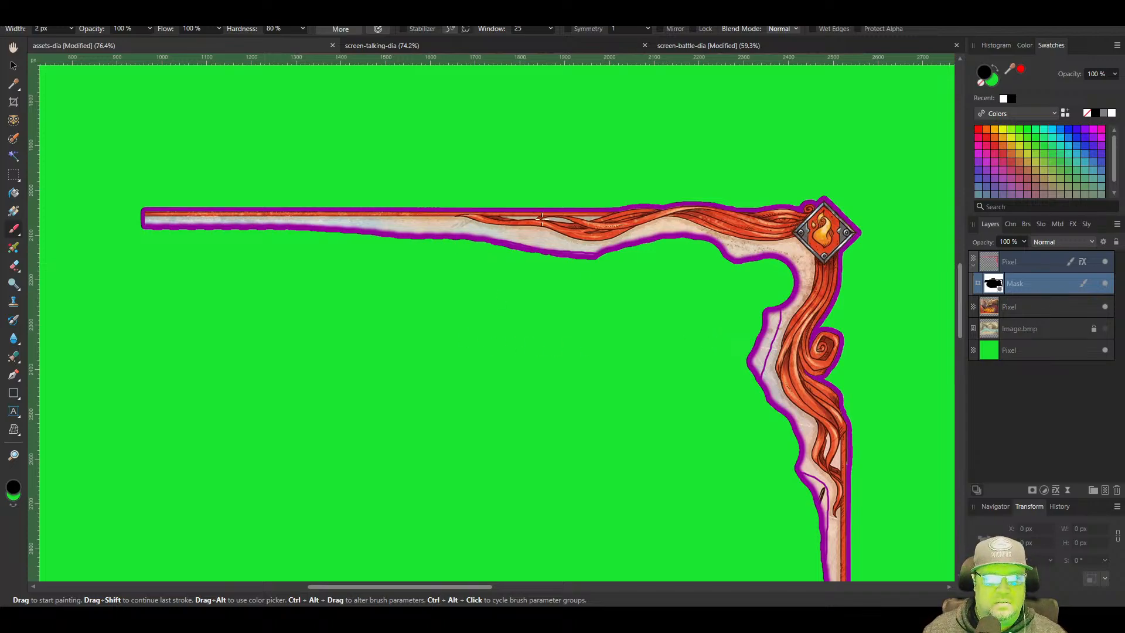
scroll(478, 228, up, 8)
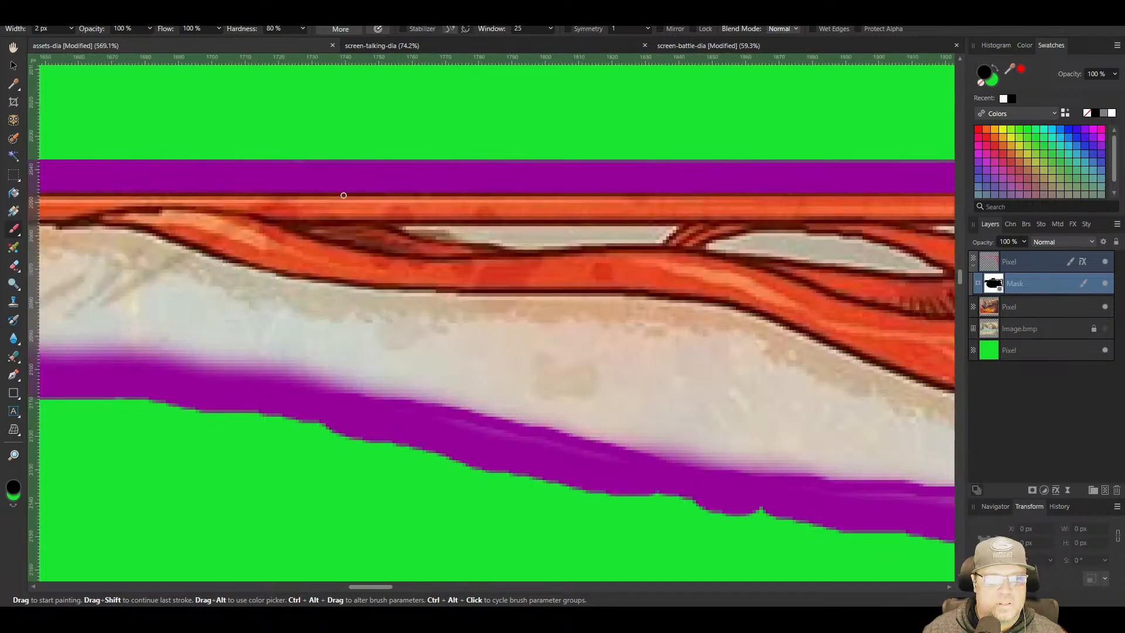
Mask the parchment strip under the thin straight part of the horizontal arm with a straight 31 px brush stroke
scroll(394, 358, down, 5)
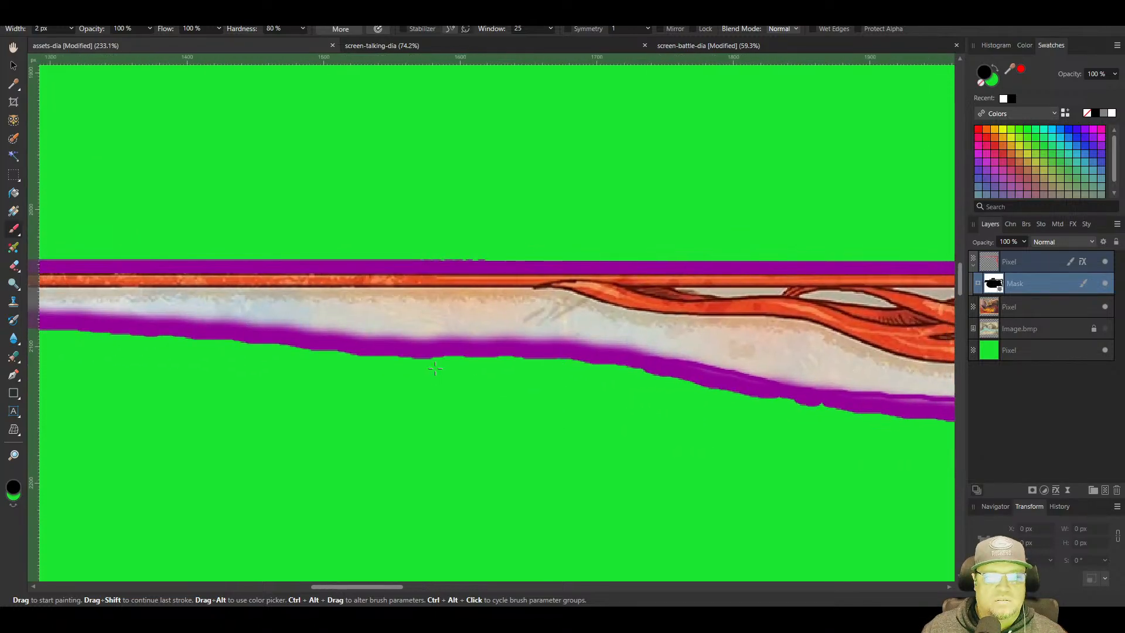
scroll(374, 328, up, 6)
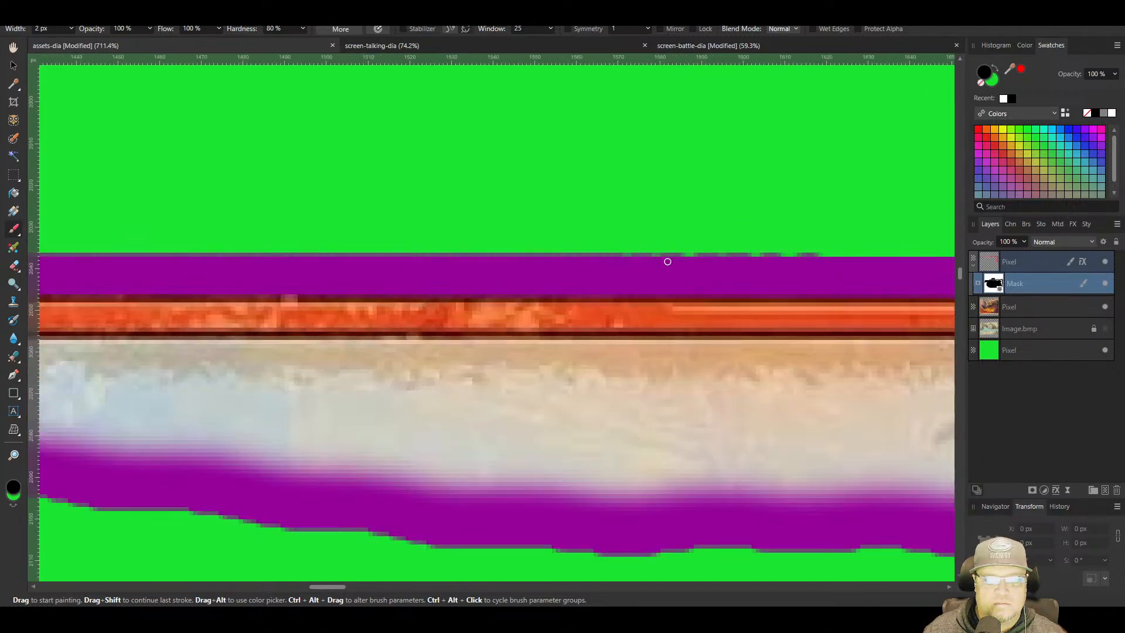
scroll(383, 335, down, 1)
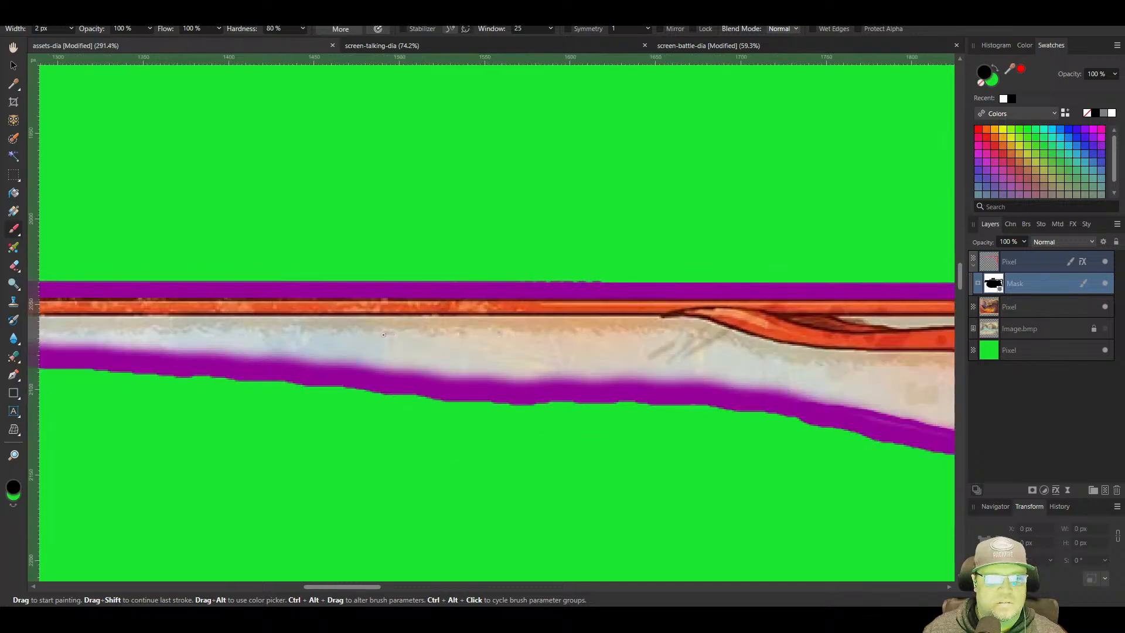
scroll(631, 313, down, 2)
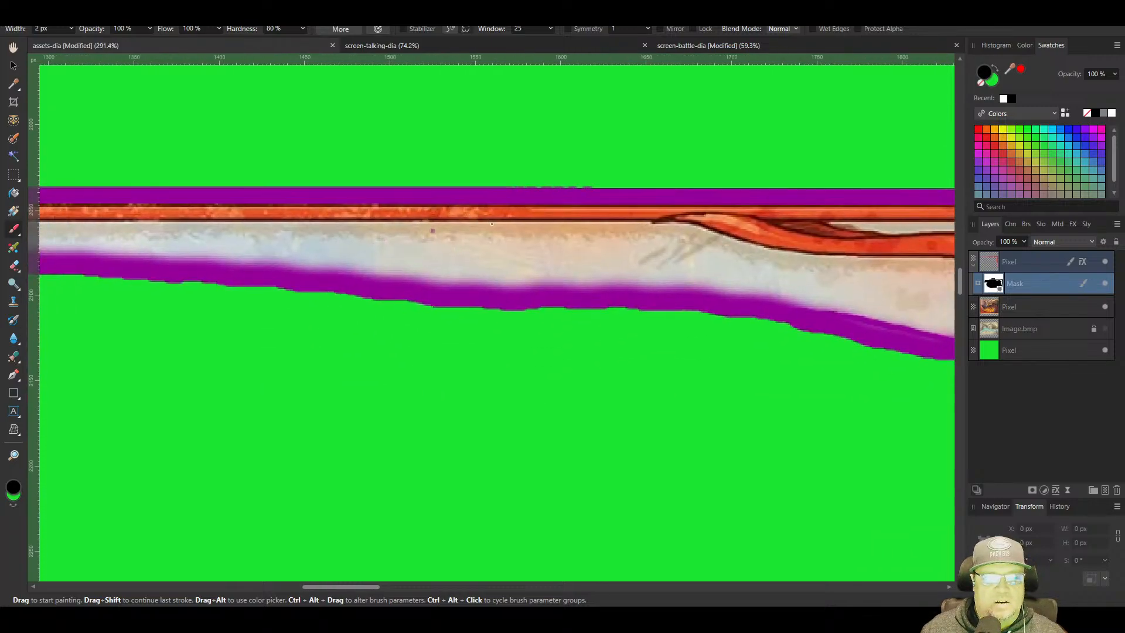
scroll(410, 308, left, 10)
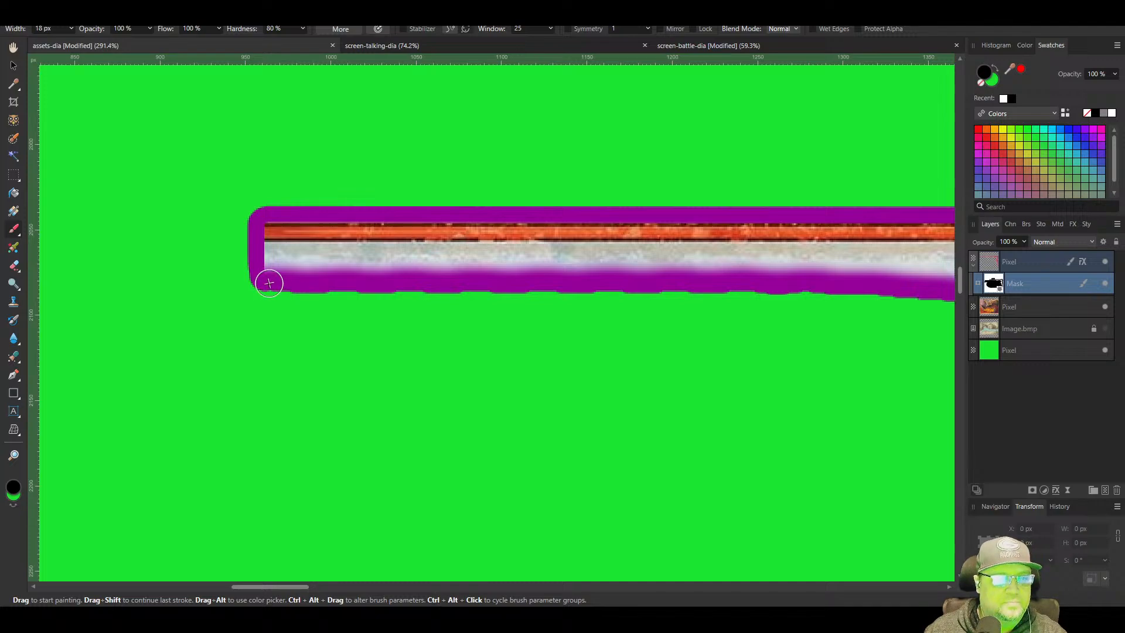
drag(850, 290, 233, 292)
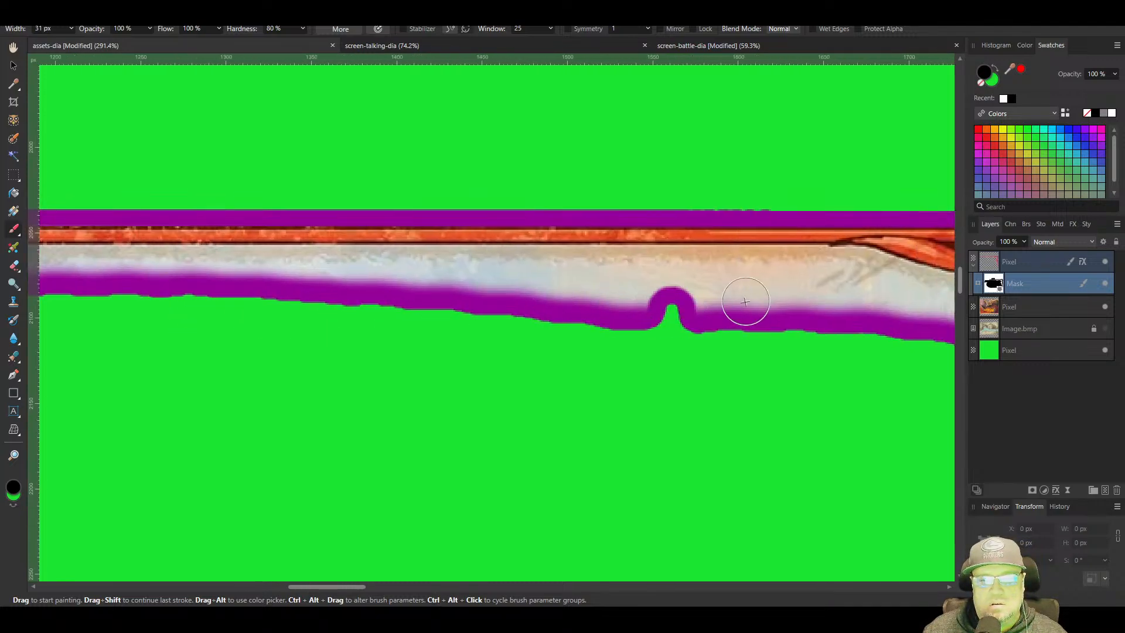
shift+click(812, 293)
drag(681, 306, 585, 366)
drag(678, 375, 598, 376)
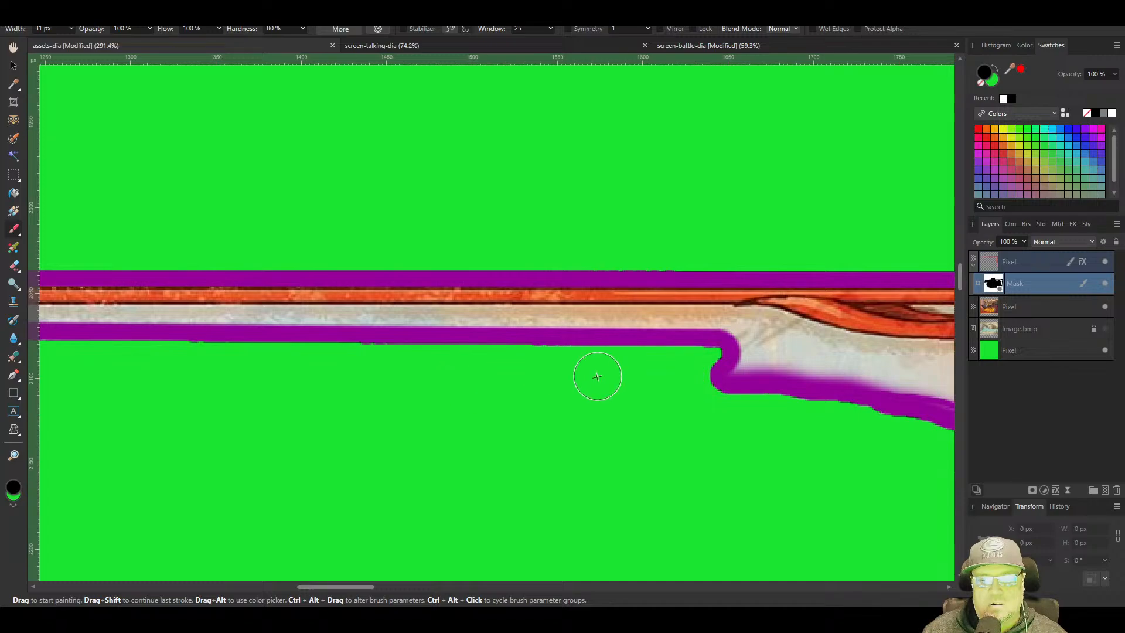
Mask away the outer parchment below the braided ribbons of the horizontal arm with the 31 px brush
drag(695, 341, 207, 351)
drag(412, 371, 25, 318)
drag(296, 319, 832, 409)
scroll(583, 414, up, 1)
mouse_move(583, 415)
mouse_down()
mouse_move(301, 407)
mouse_move(143, 377)
mouse_up()
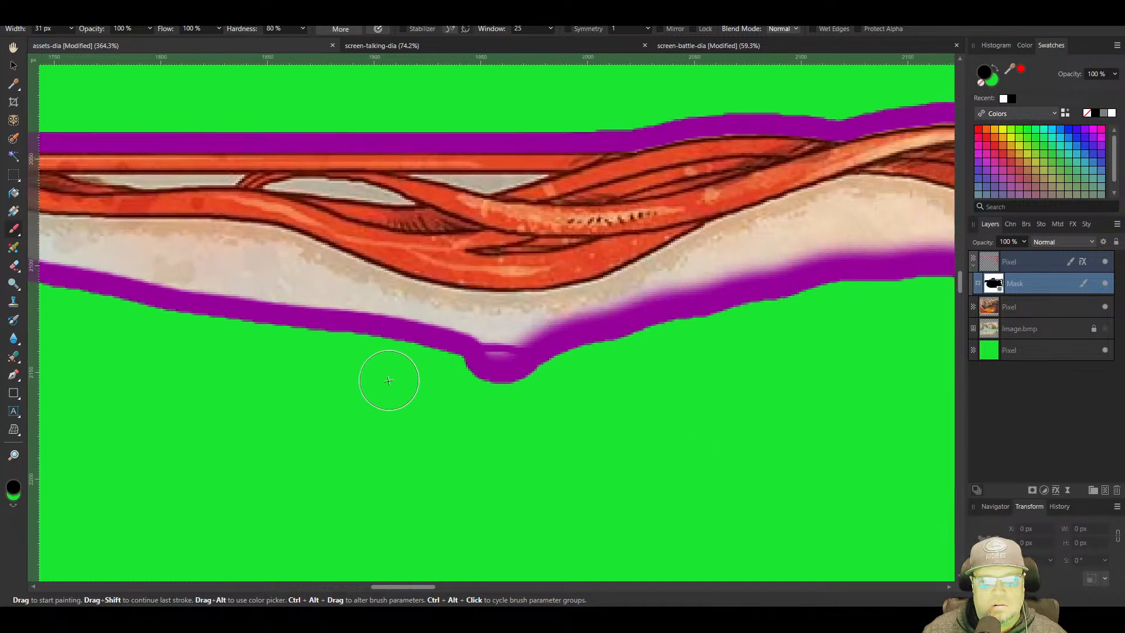
drag(463, 377, 875, 262)
drag(726, 366, 287, 486)
mouse_move(433, 390)
mouse_down()
mouse_move(621, 440)
mouse_move(774, 510)
mouse_move(273, 438)
mouse_move(209, 401)
mouse_up()
Continue masking the outer parchment around the inner corner below the flame emblem and down the vertical arm's inner side
mouse_move(223, 398)
mouse_down()
mouse_move(240, 390)
mouse_move(467, 432)
mouse_move(456, 499)
mouse_up()
mouse_move(405, 432)
mouse_down()
mouse_move(548, 98)
mouse_move(483, 346)
mouse_move(409, 427)
mouse_move(510, 182)
mouse_up()
mouse_move(563, 123)
mouse_down()
mouse_move(505, 396)
mouse_move(530, 270)
mouse_move(546, 346)
mouse_move(575, 161)
mouse_up()
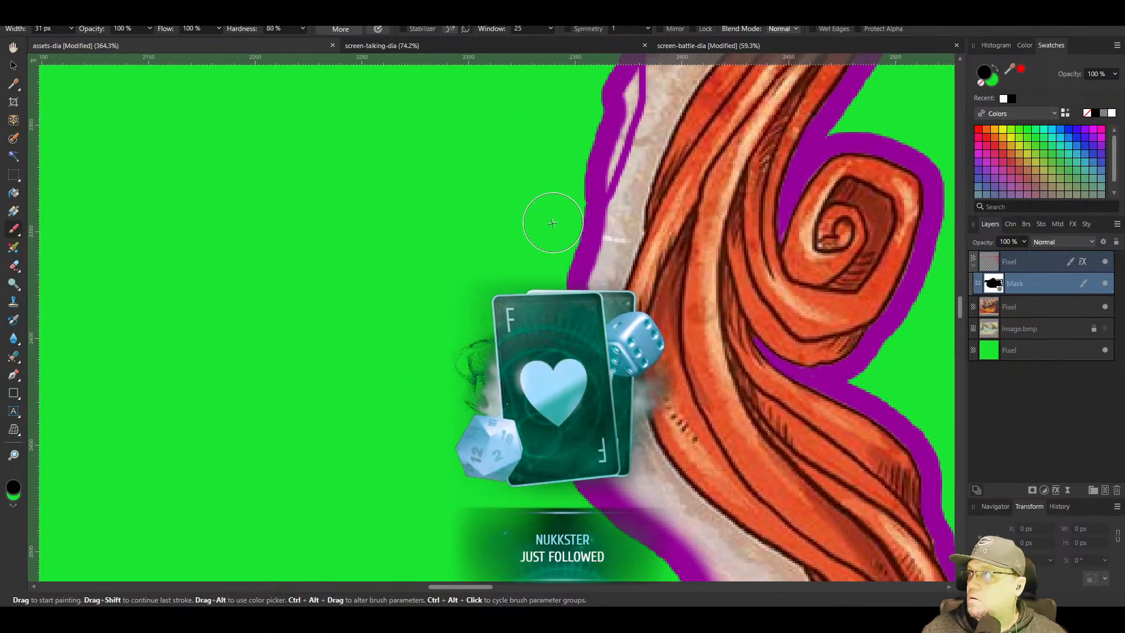
mouse_move(552, 151)
mouse_down()
mouse_move(456, 291)
mouse_move(483, 273)
mouse_move(497, 184)
mouse_move(424, 355)
mouse_move(431, 366)
mouse_move(490, 239)
mouse_move(518, 141)
mouse_move(440, 280)
mouse_move(441, 371)
mouse_up()
mouse_move(455, 164)
mouse_down()
mouse_move(483, 176)
mouse_move(522, 270)
mouse_move(301, 162)
mouse_move(341, 191)
mouse_up()
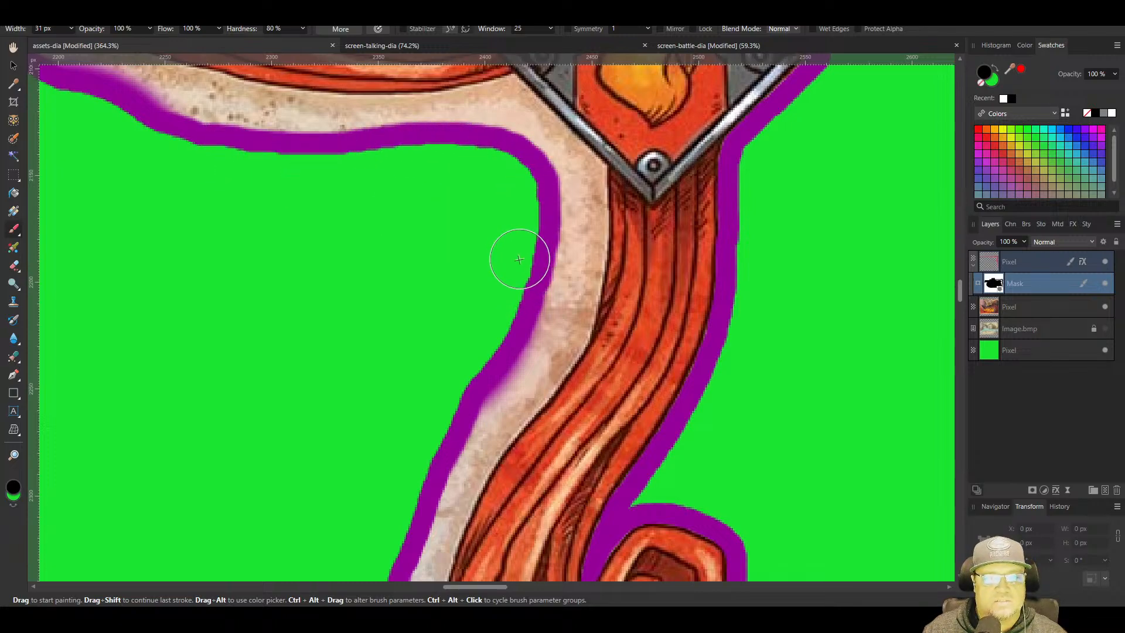
scroll(306, 382, down, 10)
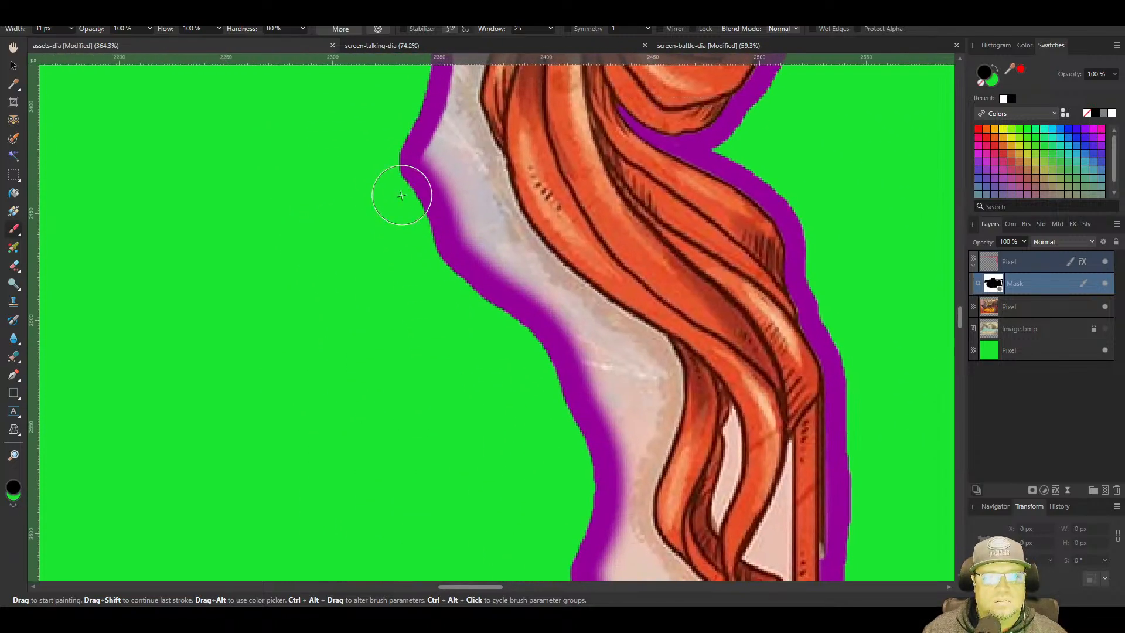
Mask out the stray parchment patch beside the vertical arm's lower ribbons and trim the inner side down the straight band
mouse_move(411, 136)
mouse_down()
mouse_move(442, 219)
mouse_move(525, 339)
mouse_move(552, 494)
mouse_move(539, 195)
mouse_up()
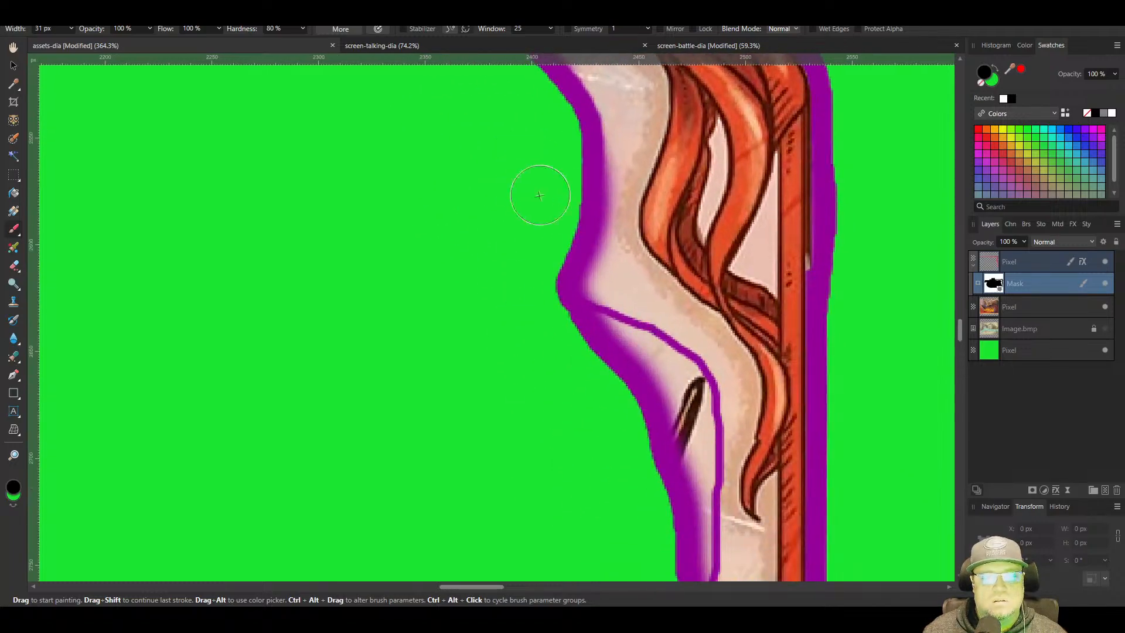
mouse_move(593, 330)
mouse_down()
mouse_move(686, 405)
mouse_move(576, 286)
mouse_up()
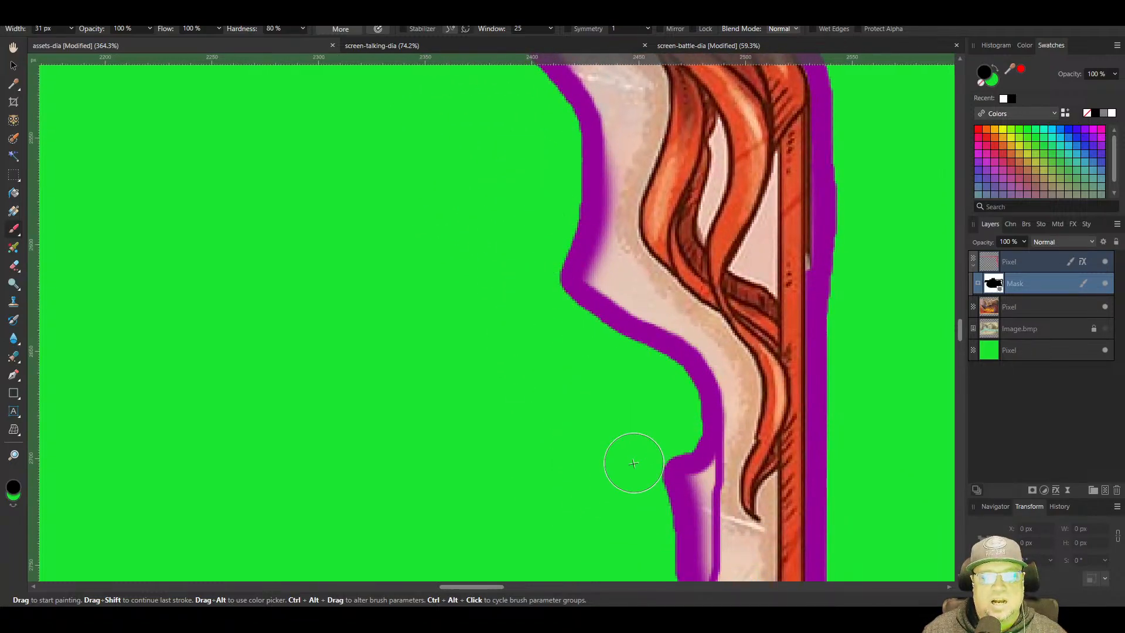
drag(703, 525, 621, 276)
drag(632, 285, 615, 261)
key(ctrl+z)
mouse_move(590, 197)
mouse_down()
mouse_move(606, 243)
mouse_move(606, 414)
mouse_move(588, 519)
mouse_up()
mouse_move(578, 430)
mouse_down()
mouse_move(552, 371)
mouse_move(555, 130)
mouse_move(603, 311)
mouse_move(610, 459)
mouse_move(610, 159)
mouse_move(582, 440)
mouse_up()
mouse_move(575, 482)
mouse_down()
mouse_move(581, 330)
mouse_move(556, 205)
mouse_up()
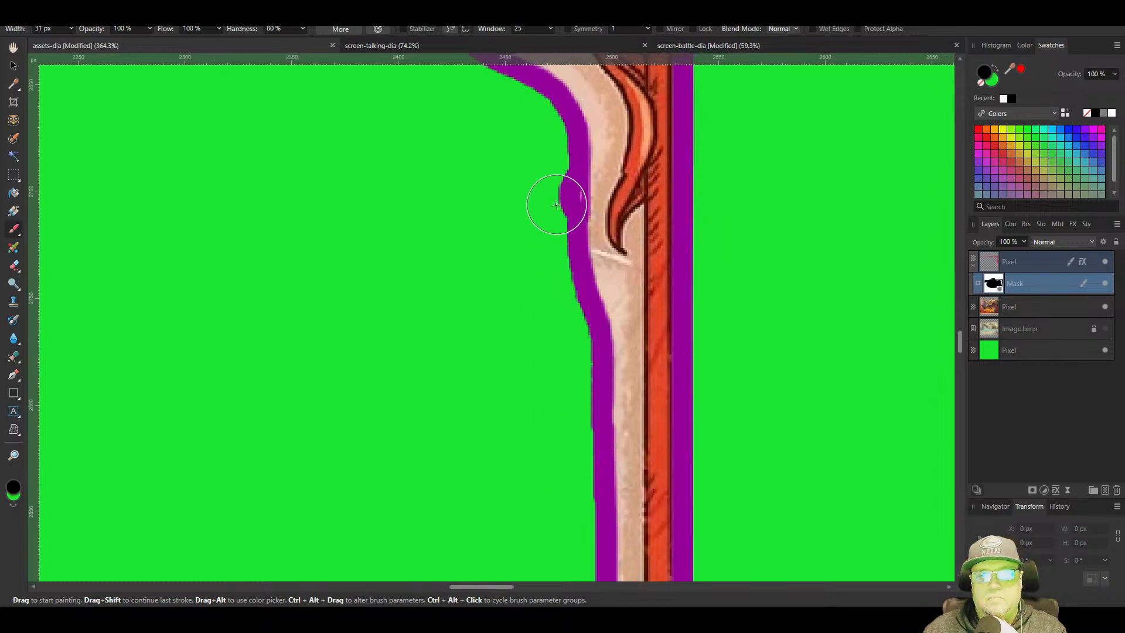
Trim the parchment closer to the ribbons along the inner side of the vertical arm, from the ribbon tip up to the wide twist
drag(504, 139, 532, 430)
mouse_move(525, 351)
mouse_down()
mouse_move(482, 273)
mouse_move(483, 204)
mouse_up()
mouse_move(460, 253)
mouse_down()
mouse_move(477, 334)
mouse_move(476, 440)
mouse_up()
mouse_move(502, 369)
mouse_down()
mouse_move(517, 290)
mouse_move(476, 281)
mouse_move(499, 299)
mouse_up()
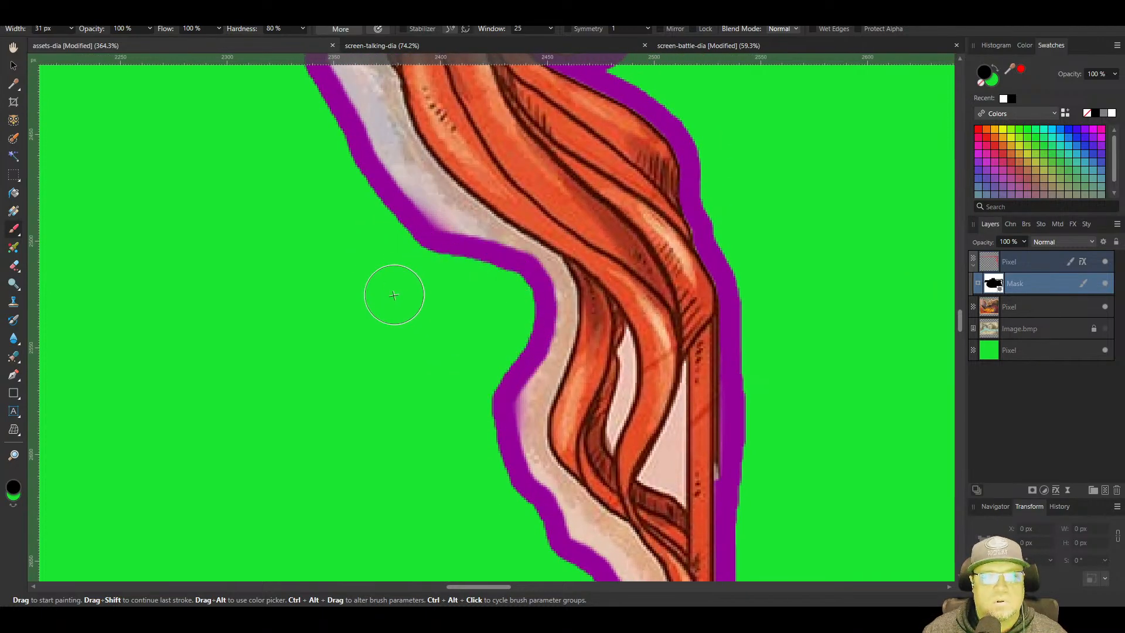
mouse_move(414, 276)
mouse_down()
mouse_move(564, 472)
mouse_move(601, 462)
mouse_move(502, 317)
mouse_move(479, 231)
mouse_move(477, 129)
mouse_up()
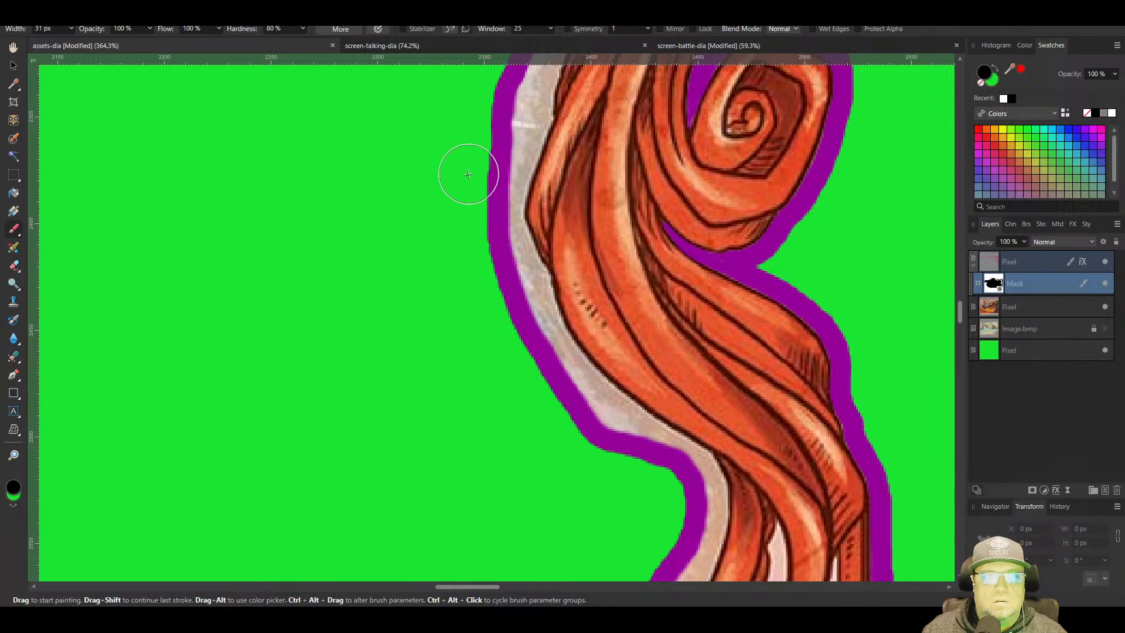
Tighten the mask up the vertical arm's inner side, around the emblem corner and along the underside of the horizontal ribbons
drag(471, 171, 432, 469)
drag(511, 171, 437, 457)
mouse_move(413, 247)
mouse_down()
mouse_move(484, 232)
mouse_move(532, 251)
mouse_move(549, 322)
mouse_move(521, 425)
mouse_move(411, 530)
mouse_up()
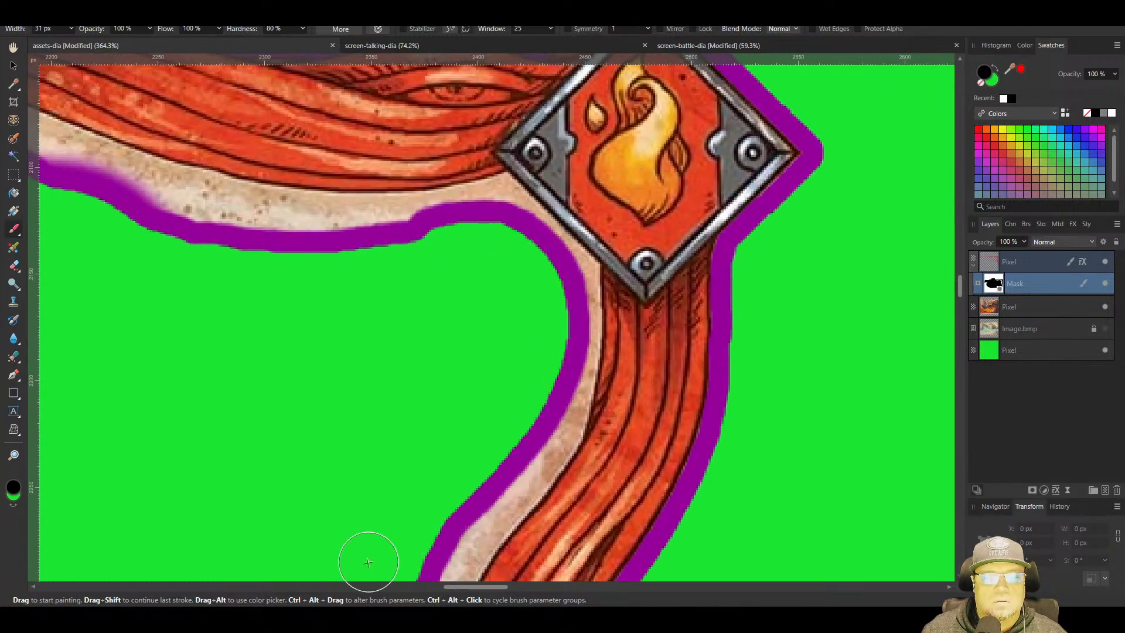
mouse_move(272, 326)
mouse_down()
mouse_move(705, 474)
mouse_move(695, 537)
mouse_up()
drag(386, 463, 674, 360)
mouse_move(695, 291)
mouse_down()
mouse_move(666, 244)
mouse_move(557, 243)
mouse_move(410, 321)
mouse_move(201, 366)
mouse_move(706, 485)
mouse_up()
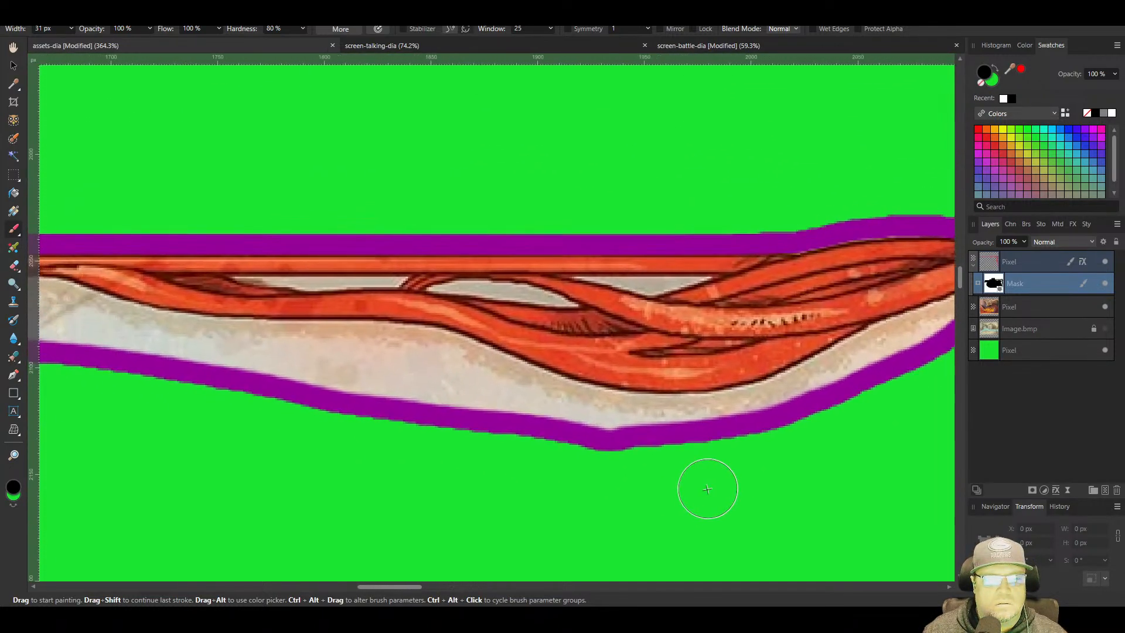
Trim the parchment under the horizontal arm's ribbons and narrow the strip below its straight band out to the far end
mouse_move(644, 437)
mouse_down()
mouse_move(596, 442)
mouse_move(425, 374)
mouse_move(153, 367)
mouse_up()
mouse_move(198, 372)
mouse_down()
mouse_move(396, 432)
mouse_move(672, 479)
mouse_move(467, 417)
mouse_move(235, 419)
mouse_up()
drag(293, 436, 747, 431)
drag(721, 431, 261, 423)
mouse_move(112, 436)
mouse_down()
mouse_move(694, 434)
mouse_move(64, 422)
mouse_up()
drag(65, 427, 495, 413)
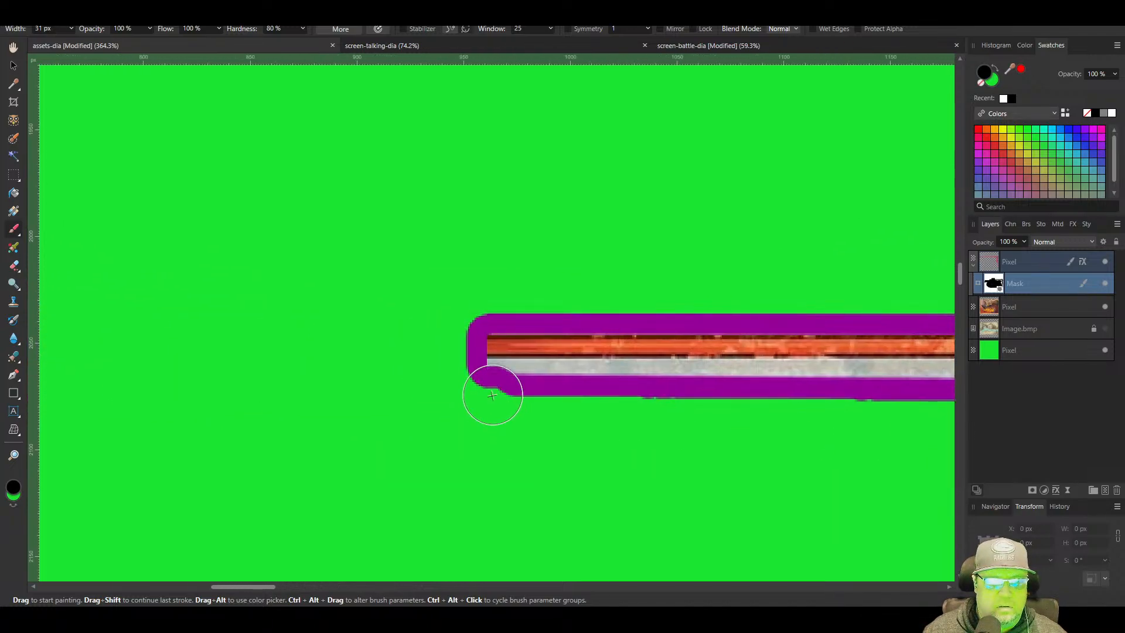
shift+click(492, 392)
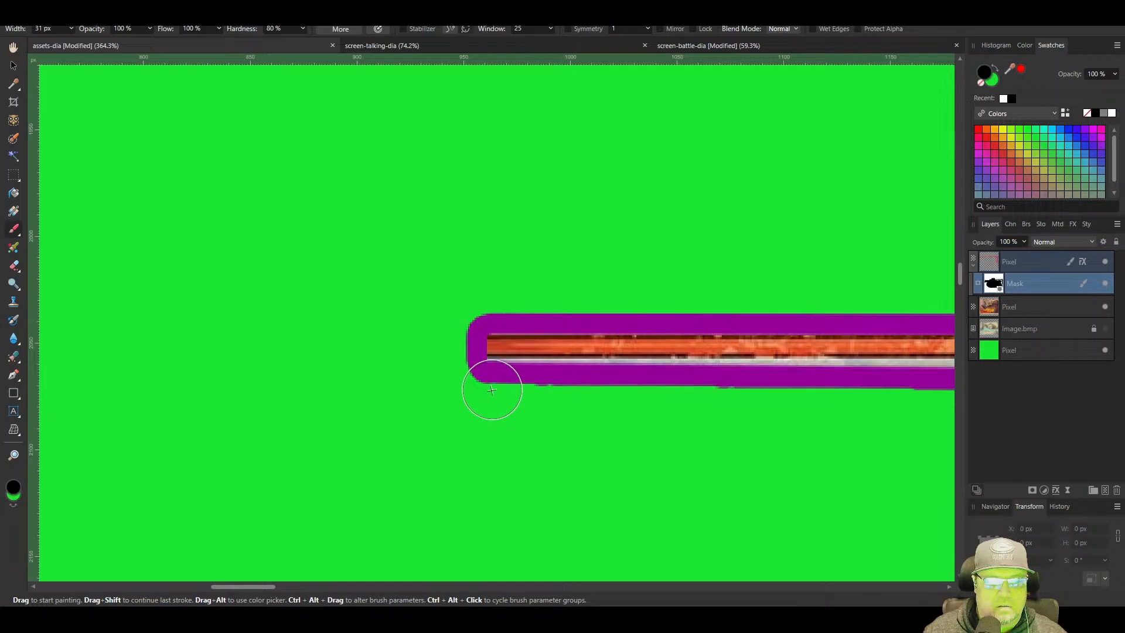
scroll(492, 461, up, 2)
Reduce the brush to 5 px and start masking the remaining parchment sliver under the far end of the horizontal band
drag(547, 419, 132, 423)
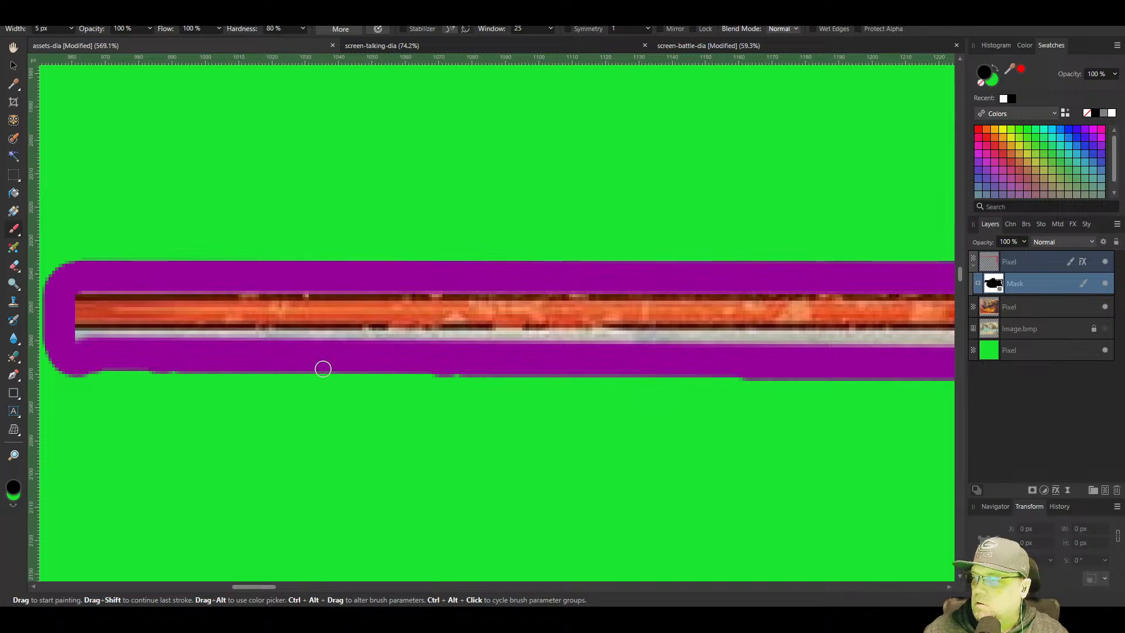
drag(225, 355, 436, 406)
scroll(286, 404, up, 3)
drag(289, 402, 293, 375)
key(ctrl+z)
click(293, 379)
drag(508, 428, 35, 413)
Mask the parchment sliver along the horizontal band's lower edge with straight 5 px strokes up to where the ribbon begins
drag(926, 424, 39, 377)
drag(938, 403, 6, 383)
shift+click(654, 292)
drag(713, 296, 160, 376)
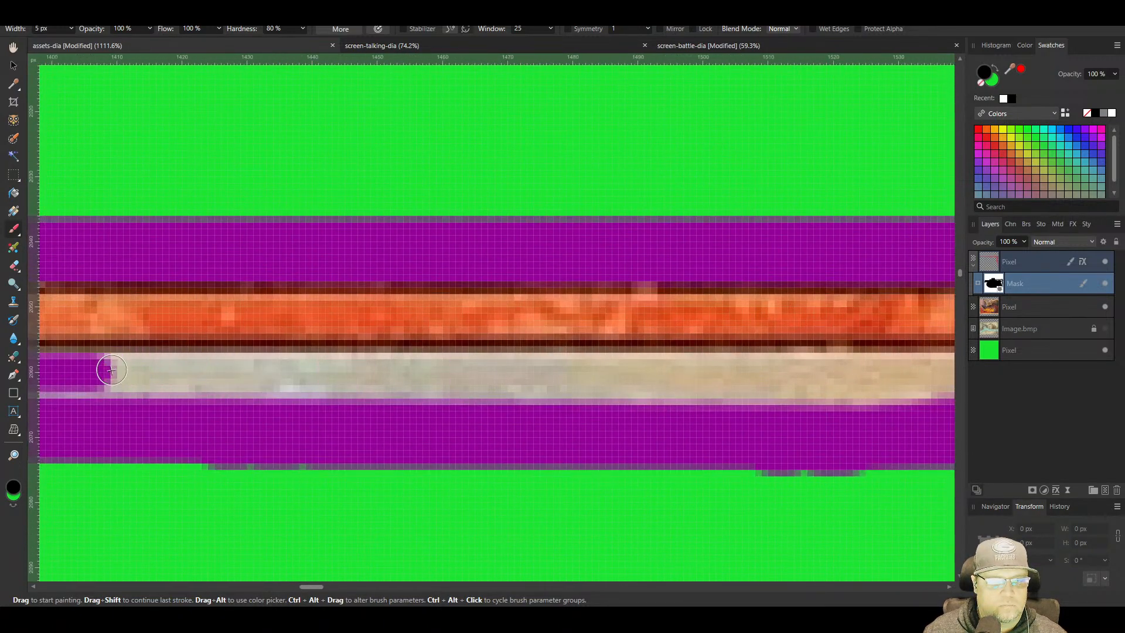
shift+click(725, 375)
drag(733, 378, 44, 398)
drag(852, 430, 439, 401)
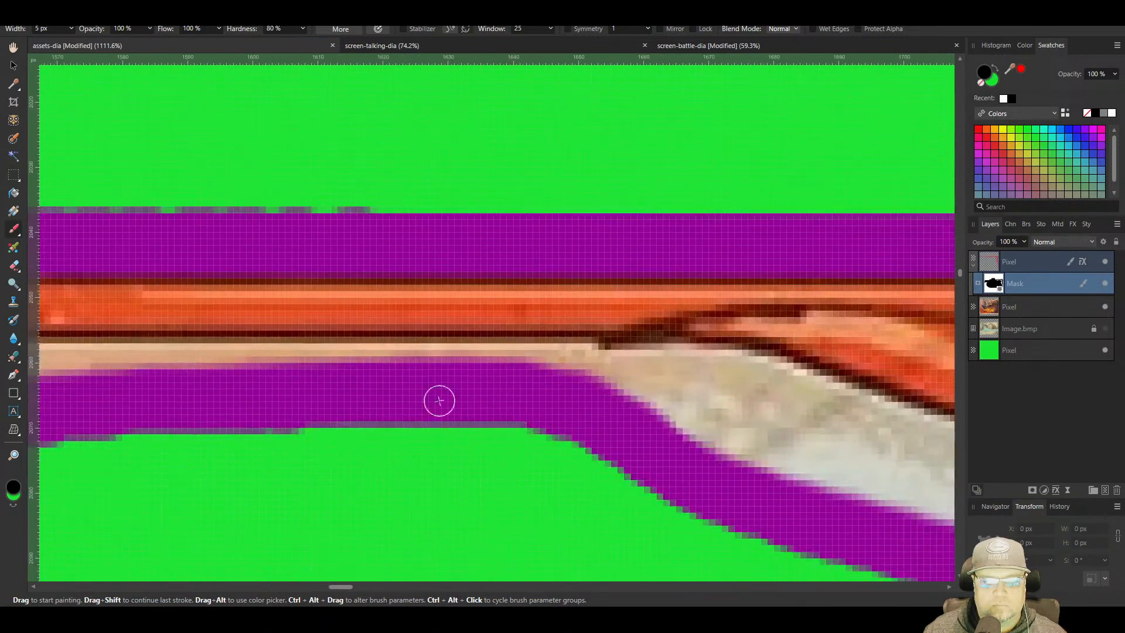
shift+click(503, 361)
Paint over the faint parchment streaks left below the horizontal band with the 5 px mask brush
drag(293, 375, 656, 375)
drag(222, 387, 565, 375)
drag(751, 367, 163, 375)
mouse_move(204, 377)
mouse_down()
mouse_move(696, 402)
mouse_move(247, 394)
mouse_up()
drag(249, 395, 754, 401)
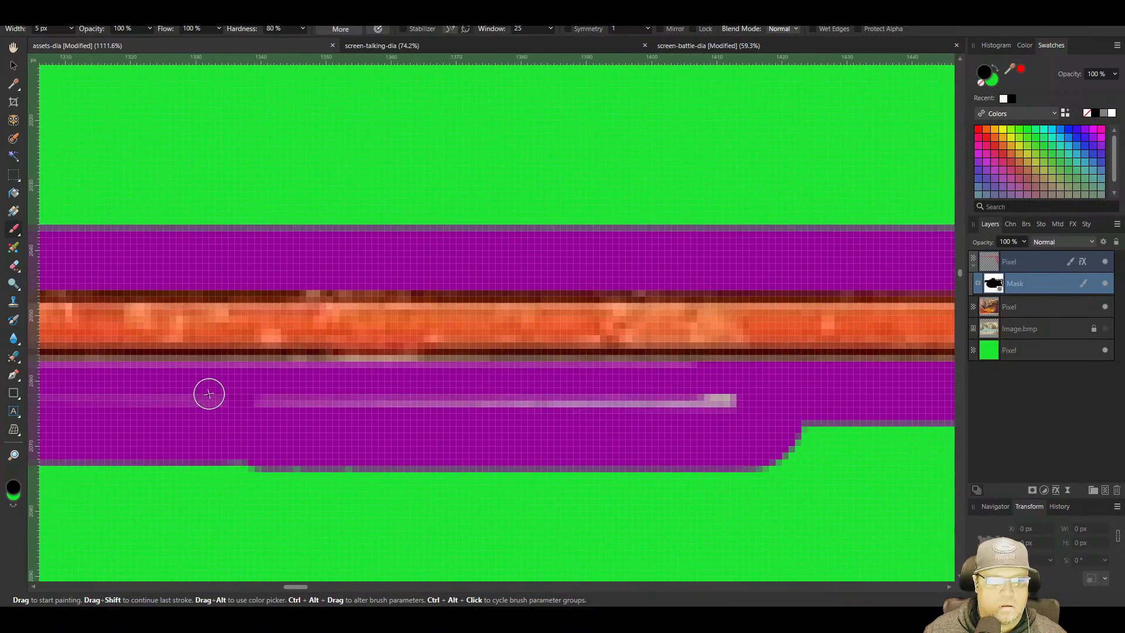
mouse_move(209, 393)
mouse_down()
mouse_move(178, 397)
mouse_move(854, 403)
mouse_up()
drag(262, 404, 264, 411)
drag(264, 412, 753, 411)
scroll(753, 411, up, 1)
drag(752, 411, 270, 401)
Mask the leftover specks that make the outline bulge beneath the horizontal band
scroll(269, 402, down, 2)
scroll(188, 457, down, 4)
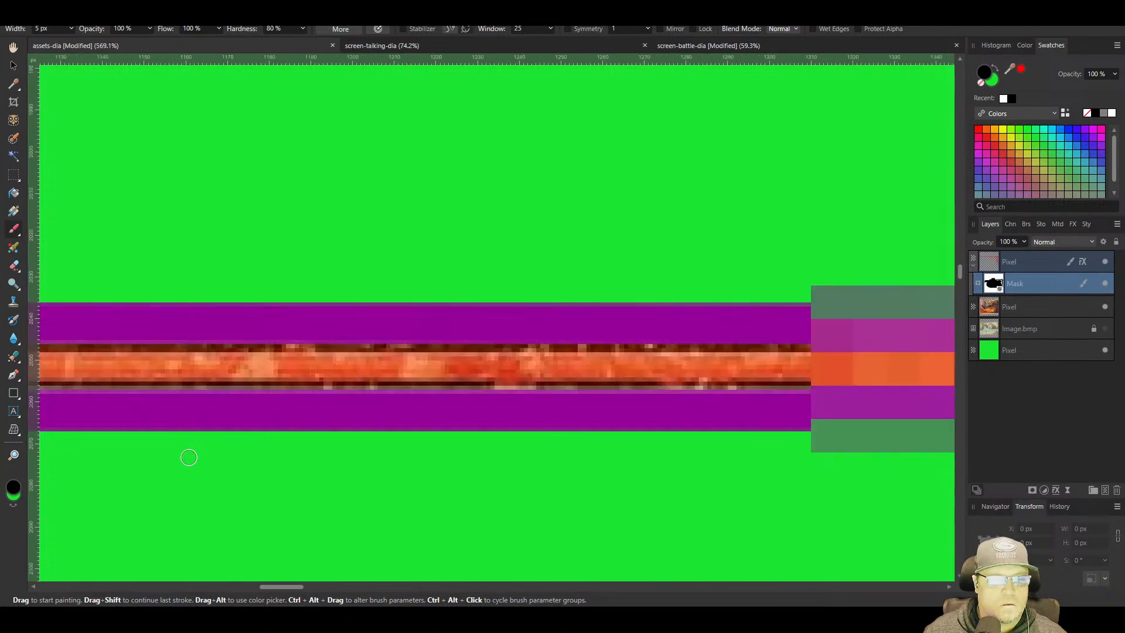
drag(190, 461, 598, 311)
scroll(354, 377, down, 1)
scroll(707, 415, down, 3)
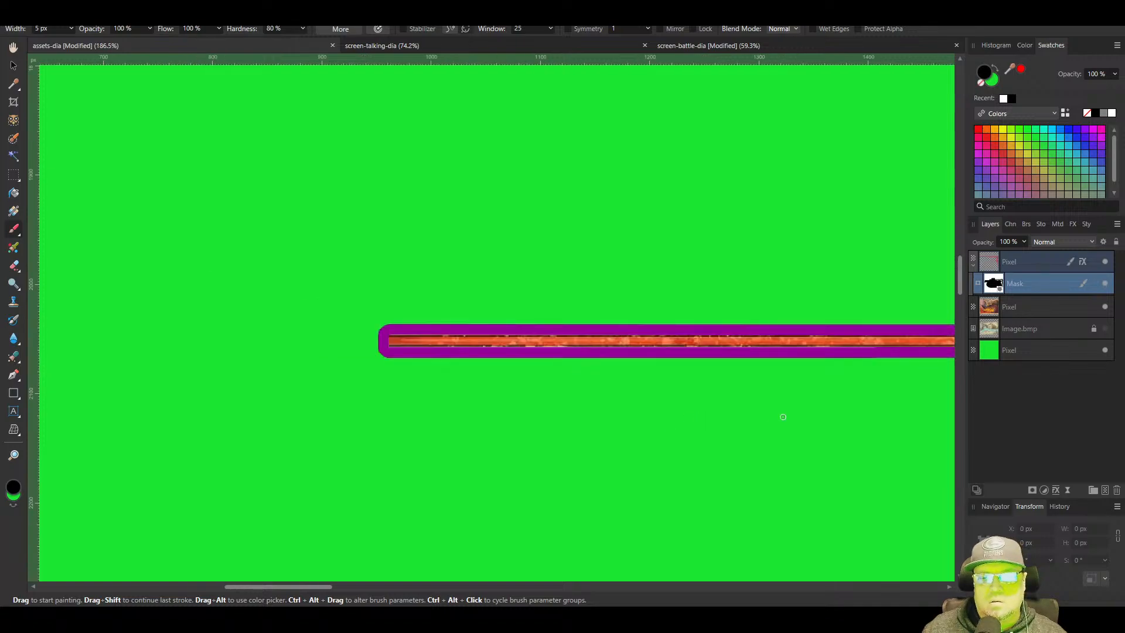
mouse_move(778, 414)
mouse_down()
mouse_move(304, 379)
mouse_move(356, 389)
mouse_up()
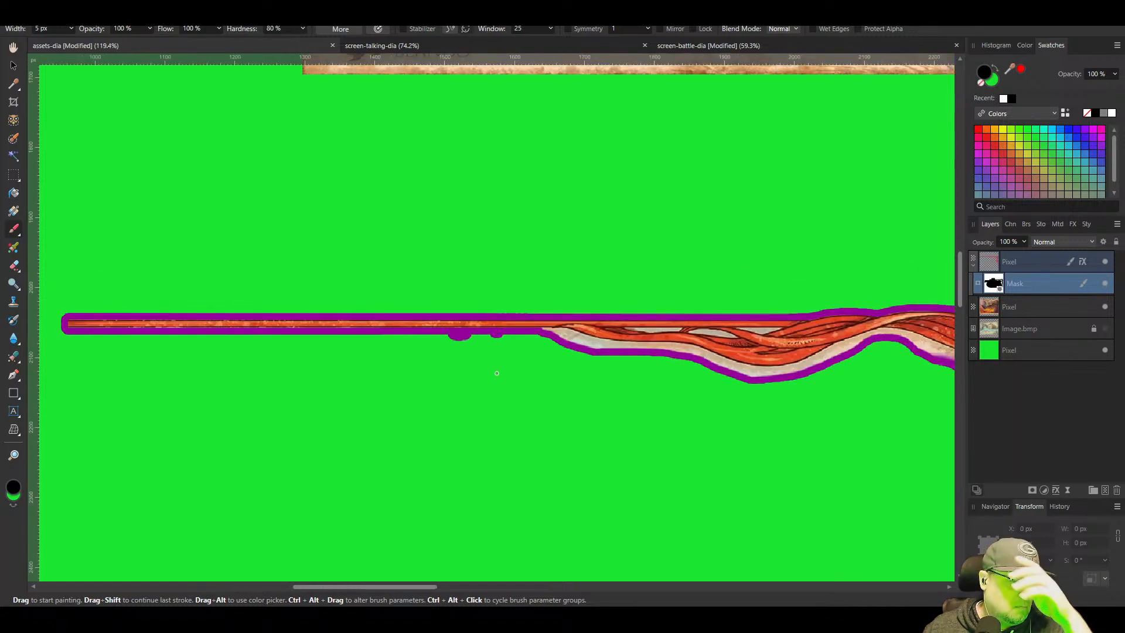
scroll(454, 346, up, 6)
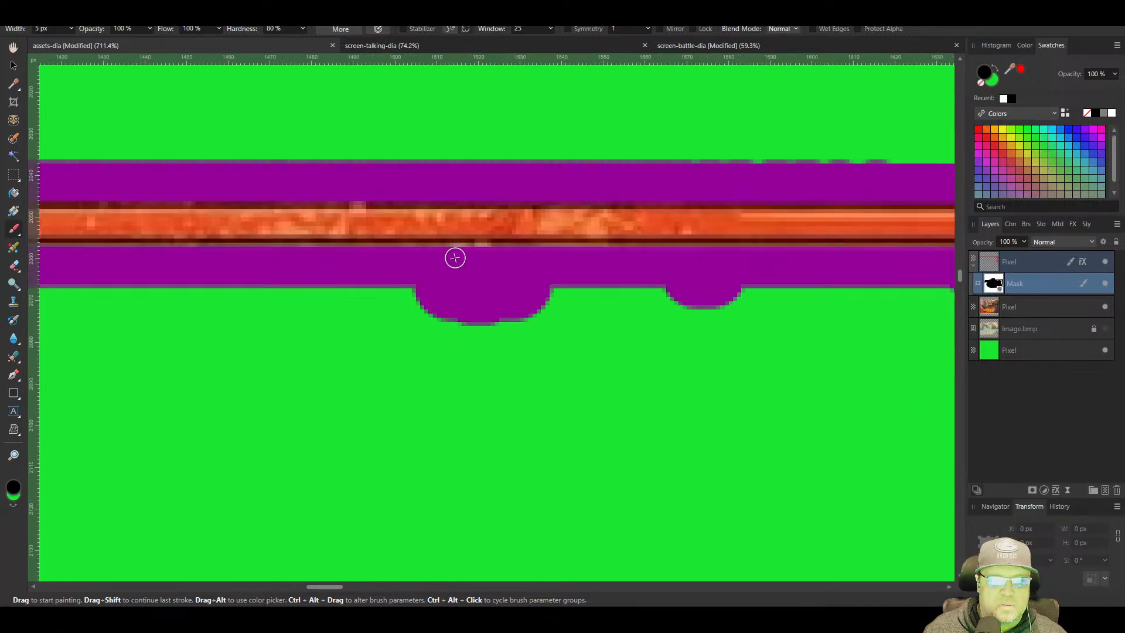
mouse_move(458, 282)
mouse_down()
mouse_move(647, 298)
mouse_move(761, 282)
mouse_up()
Smooth the ragged outline above the horizontal band by masking the stray pixels along its upper edge
drag(820, 337, 288, 366)
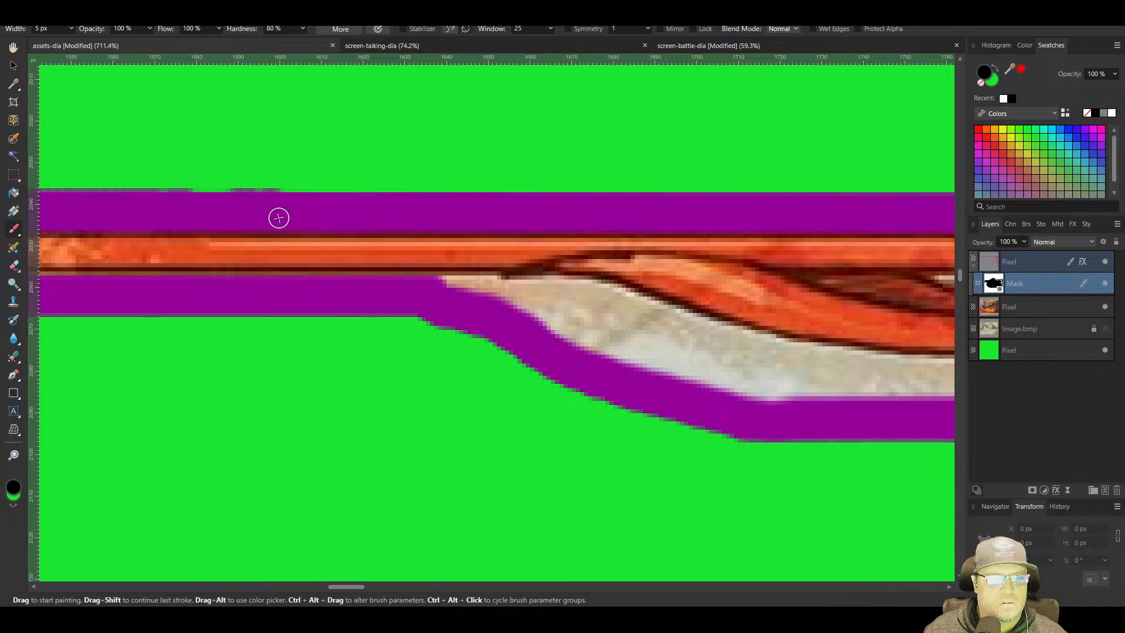
drag(91, 219, 630, 207)
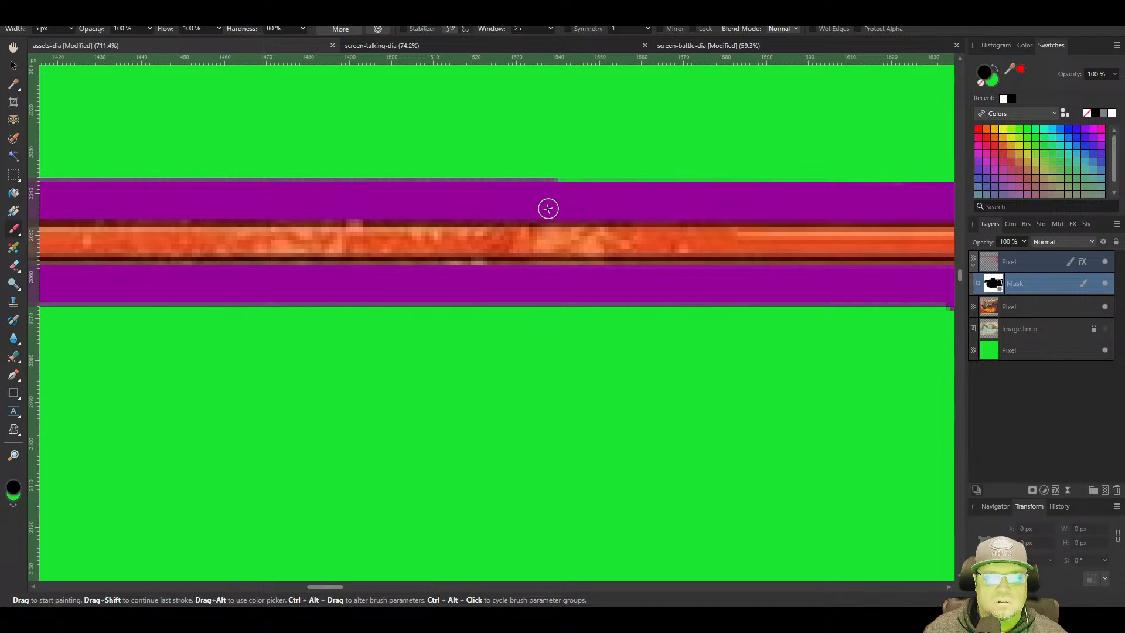
drag(188, 203, 654, 233)
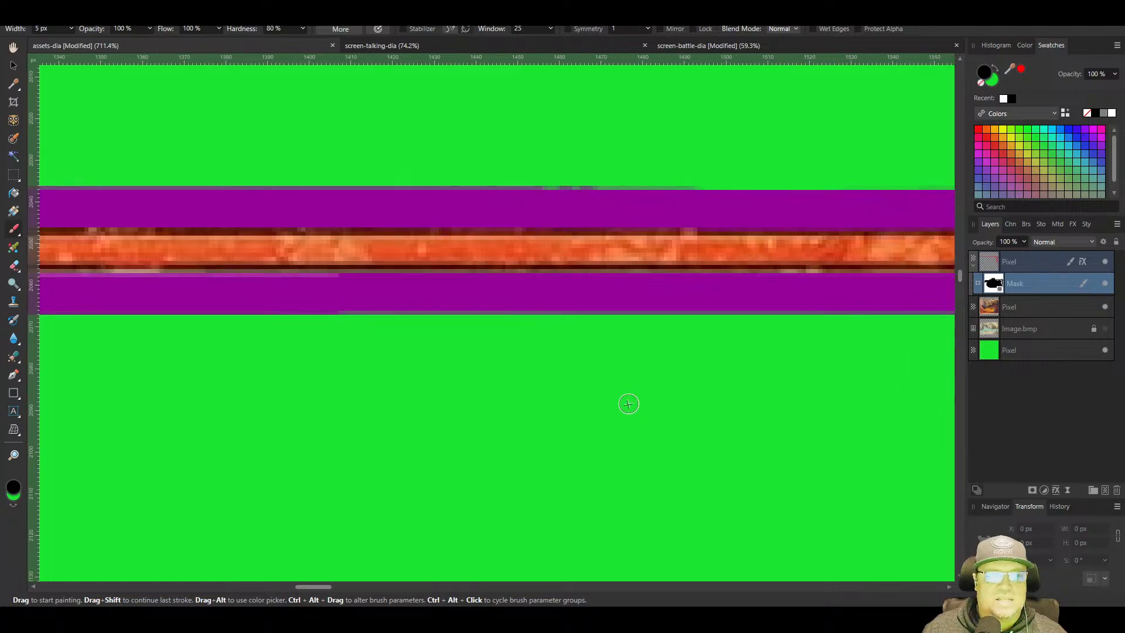
Mask the parchment strip along the inner side of the vertical bar down to its lower end with a 21 px brush
scroll(476, 311, down, 6)
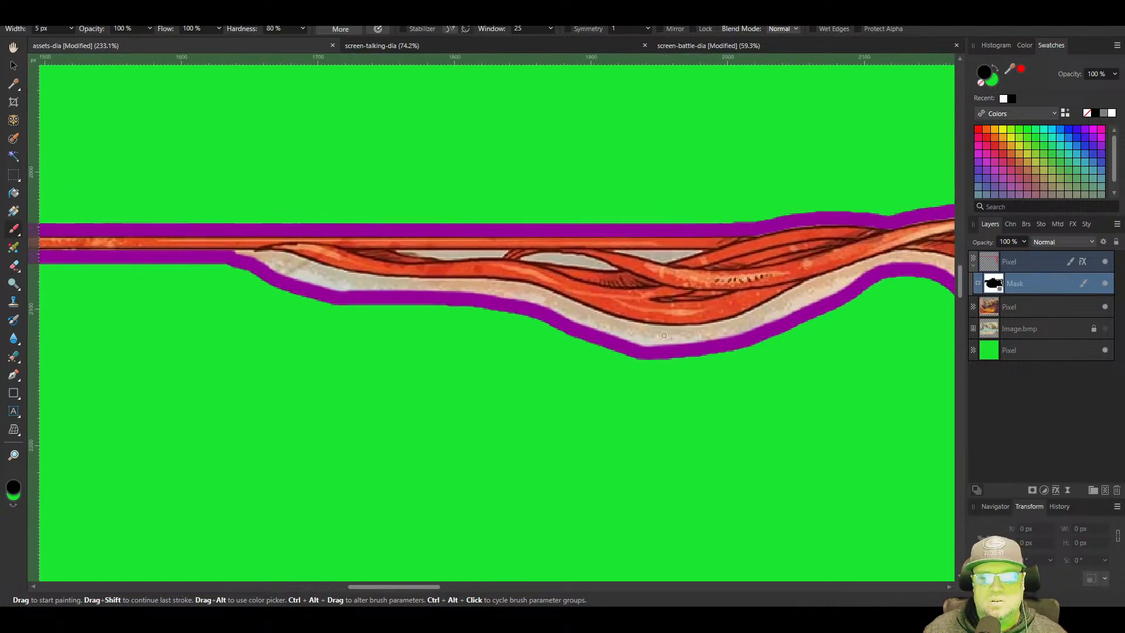
drag(664, 335, 332, 338)
drag(712, 440, 256, 176)
drag(316, 392, 332, 191)
drag(369, 526, 316, 137)
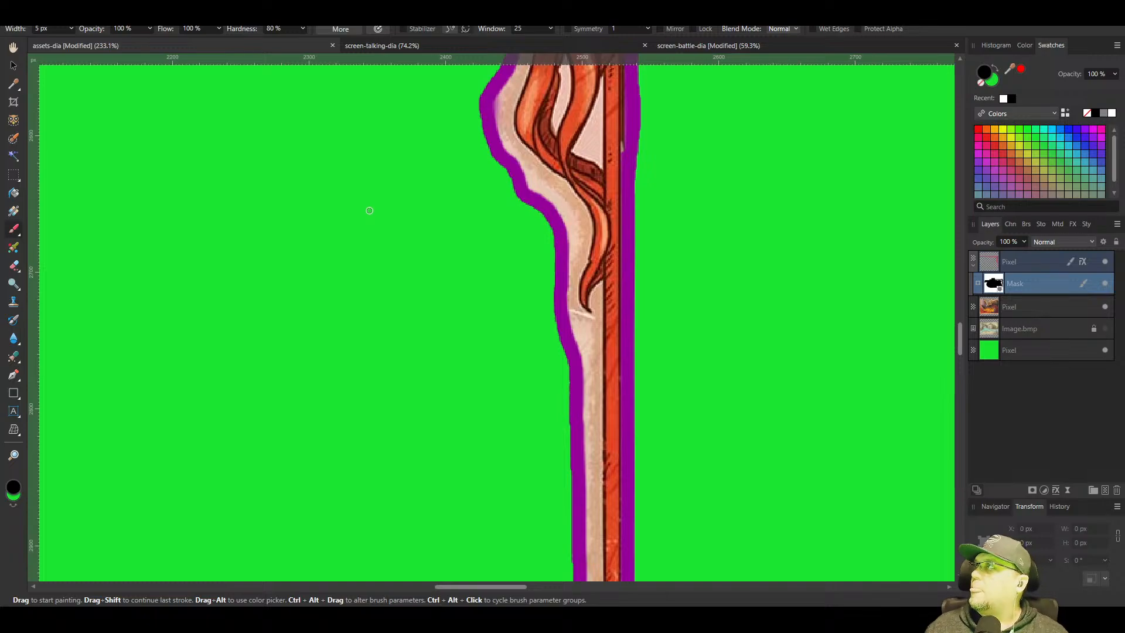
scroll(401, 263, up, 3)
drag(469, 286, 149, 142)
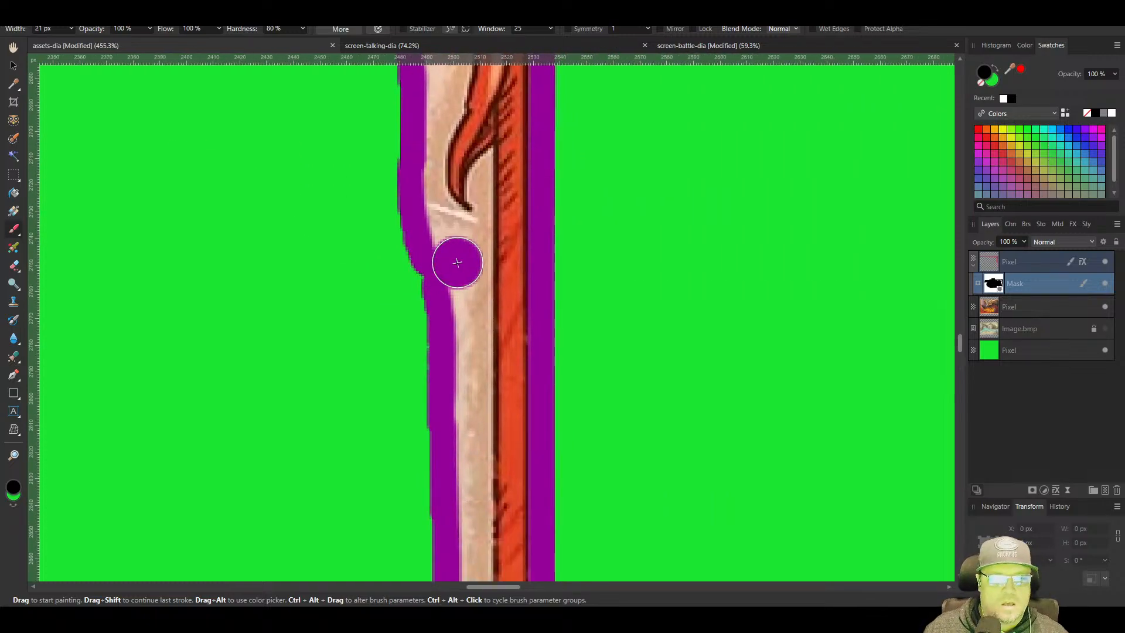
scroll(432, 235, down, 10)
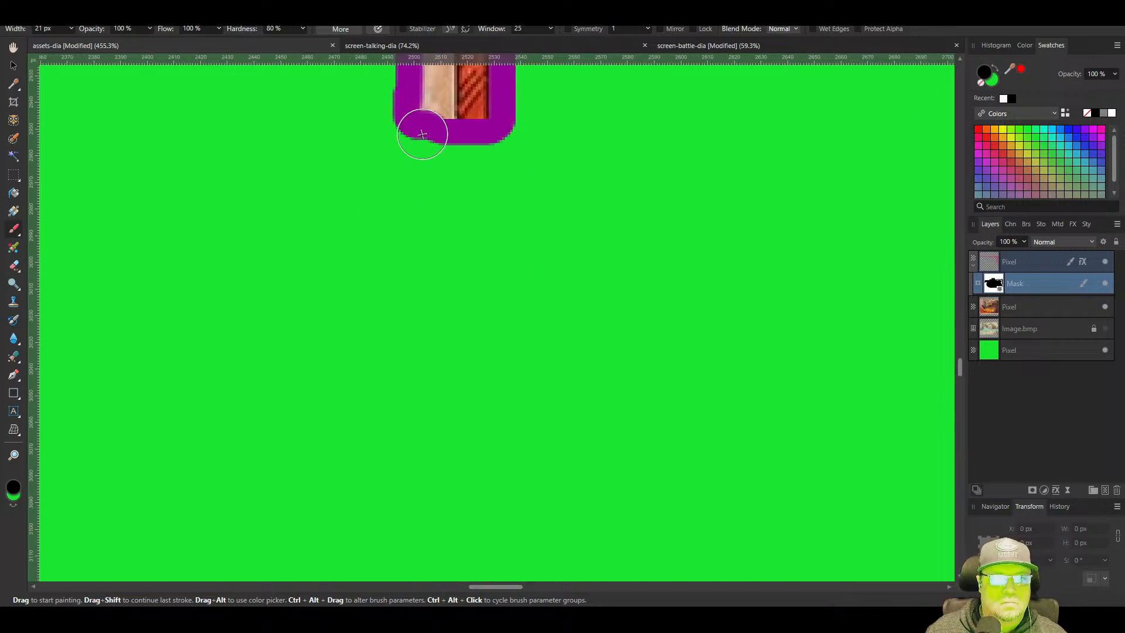
scroll(422, 134, up, 8)
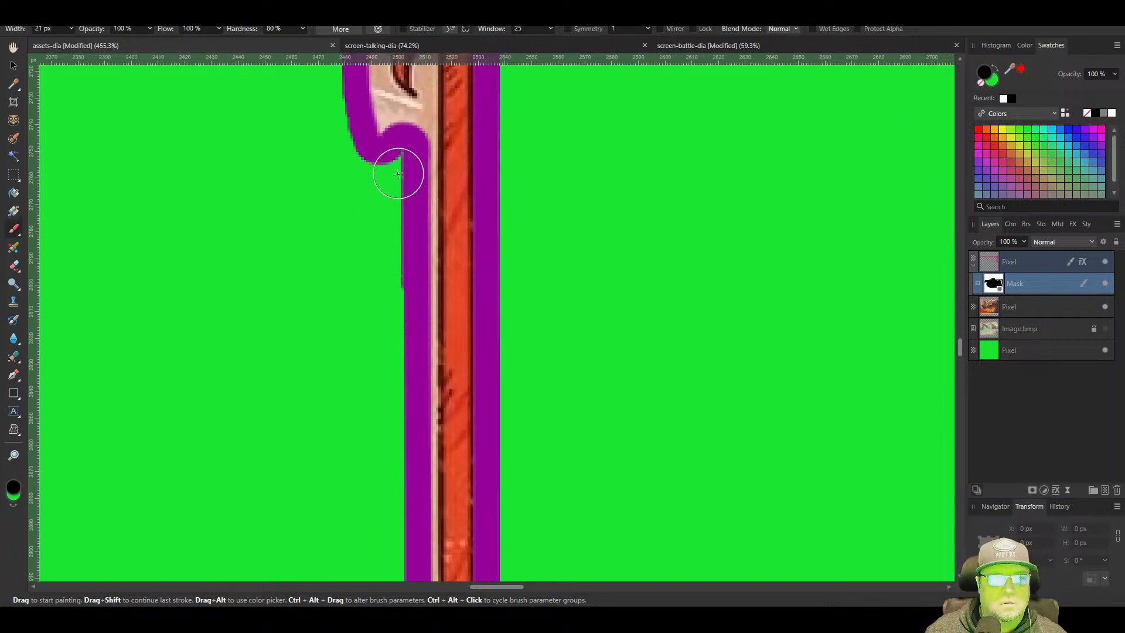
scroll(389, 284, down, 4)
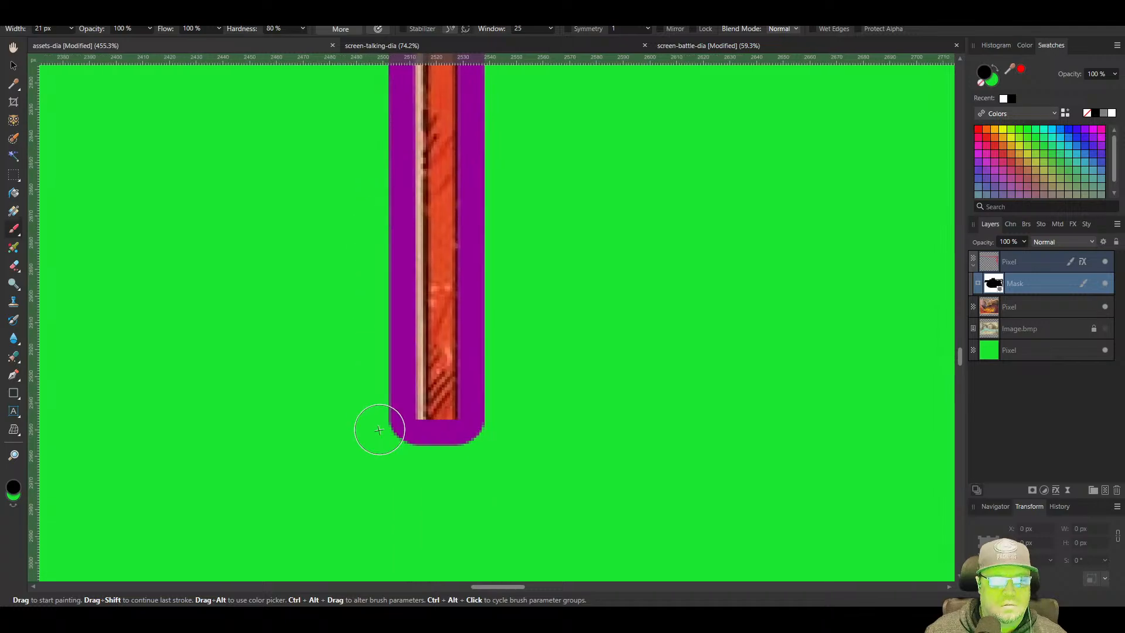
scroll(385, 389, up, 8)
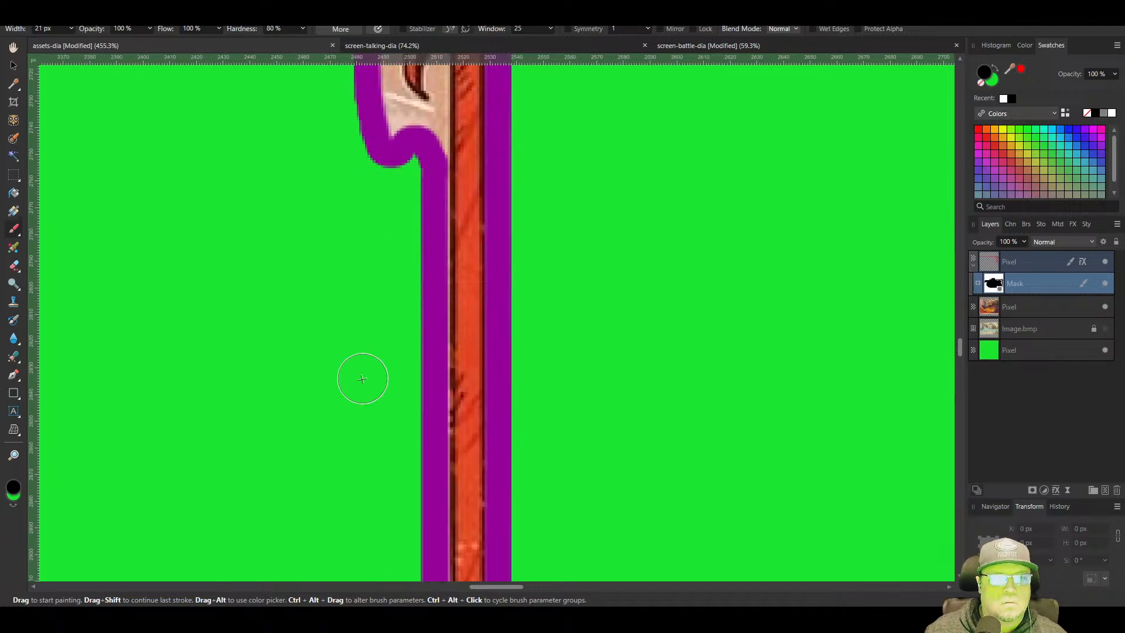
mouse_move(376, 332)
mouse_down()
mouse_move(382, 221)
mouse_move(301, 113)
mouse_move(363, 146)
mouse_move(394, 239)
mouse_up()
Trim the parchment margin along the inner edge of the vertical ribbon up to the diamond emblem with the 21 px mask brush
scroll(395, 340, up, 4)
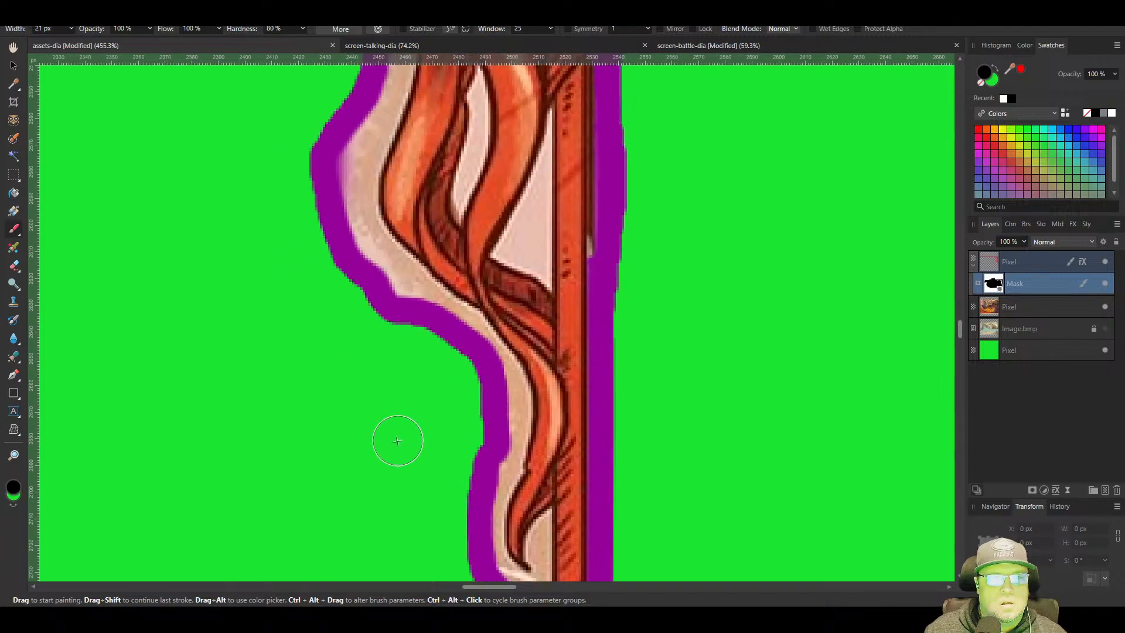
mouse_move(419, 369)
mouse_down()
mouse_move(353, 304)
mouse_move(342, 200)
mouse_up()
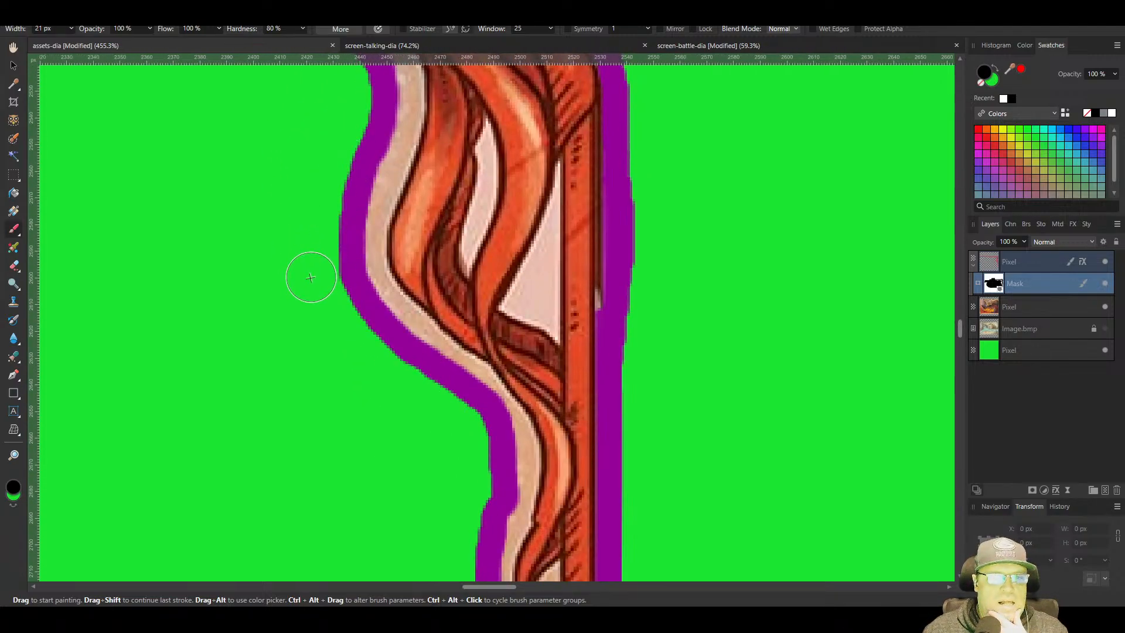
scroll(276, 484, up, 5)
mouse_move(319, 470)
mouse_down()
mouse_move(350, 421)
mouse_move(346, 357)
mouse_move(262, 301)
mouse_move(115, 150)
mouse_up()
drag(131, 188, 343, 480)
mouse_move(315, 253)
mouse_down()
mouse_move(336, 156)
mouse_move(244, 442)
mouse_move(271, 342)
mouse_move(419, 132)
mouse_up()
mouse_move(398, 185)
mouse_down()
mouse_move(327, 351)
mouse_move(319, 408)
mouse_up()
drag(333, 378, 376, 290)
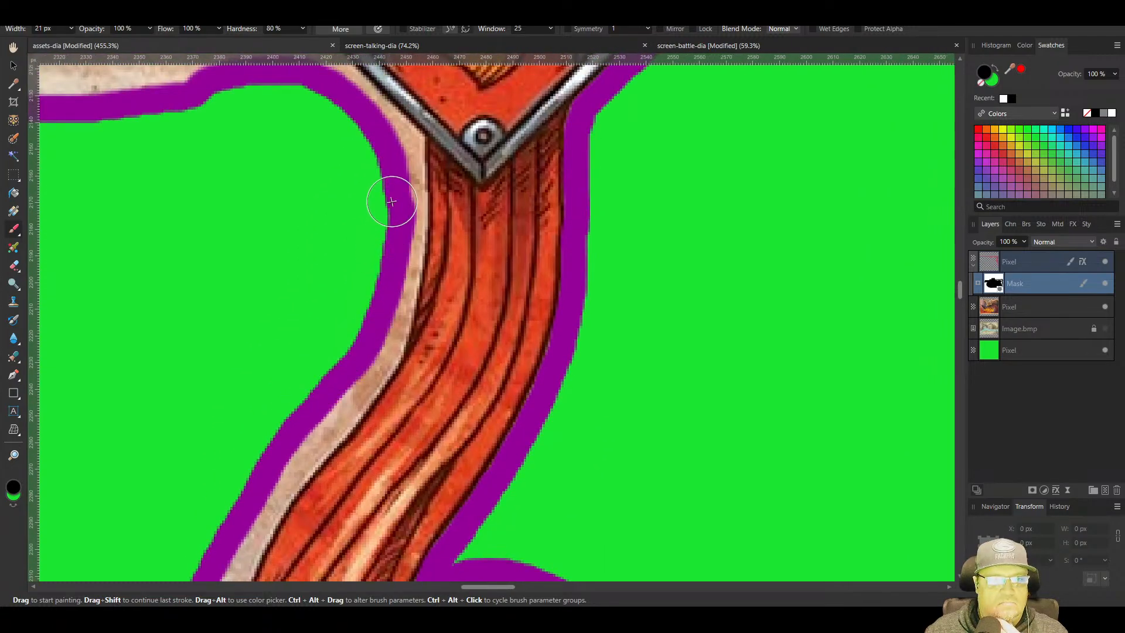
Mask the parchment around the frame's inner corner beside the diamond emblem, undoing one stray stroke
drag(316, 184, 560, 323)
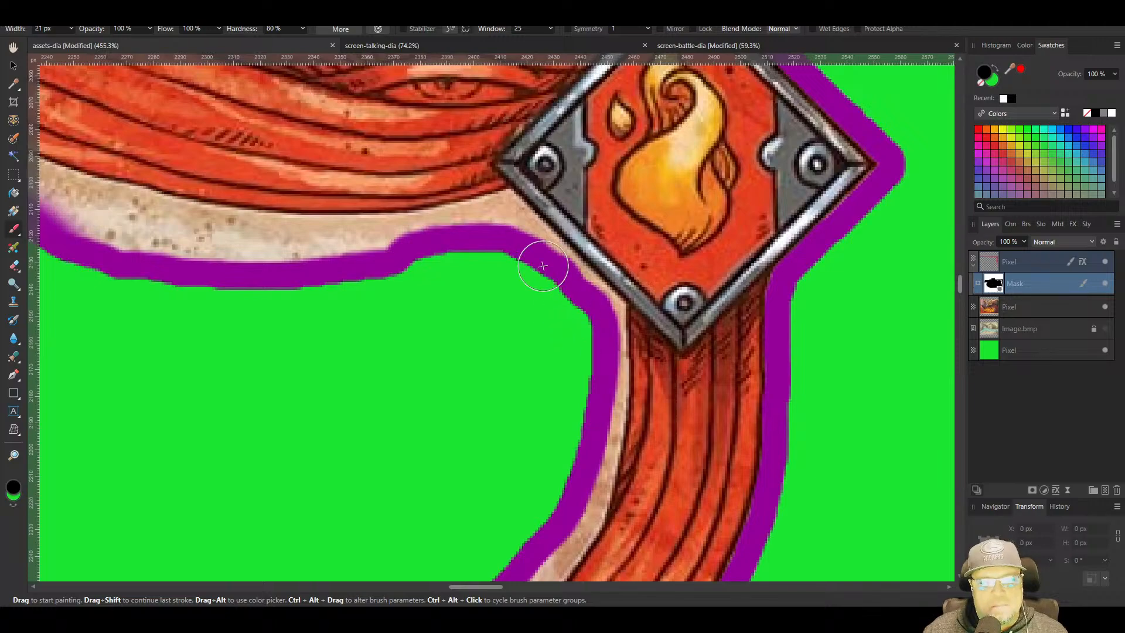
mouse_move(543, 266)
mouse_down()
mouse_move(410, 256)
mouse_move(221, 279)
mouse_move(521, 354)
mouse_up()
drag(494, 352, 407, 354)
key(ctrl+z)
mouse_move(540, 353)
mouse_down()
mouse_move(351, 310)
mouse_move(266, 269)
mouse_move(477, 348)
mouse_up()
mouse_move(273, 367)
mouse_down()
mouse_move(573, 450)
mouse_move(548, 451)
mouse_up()
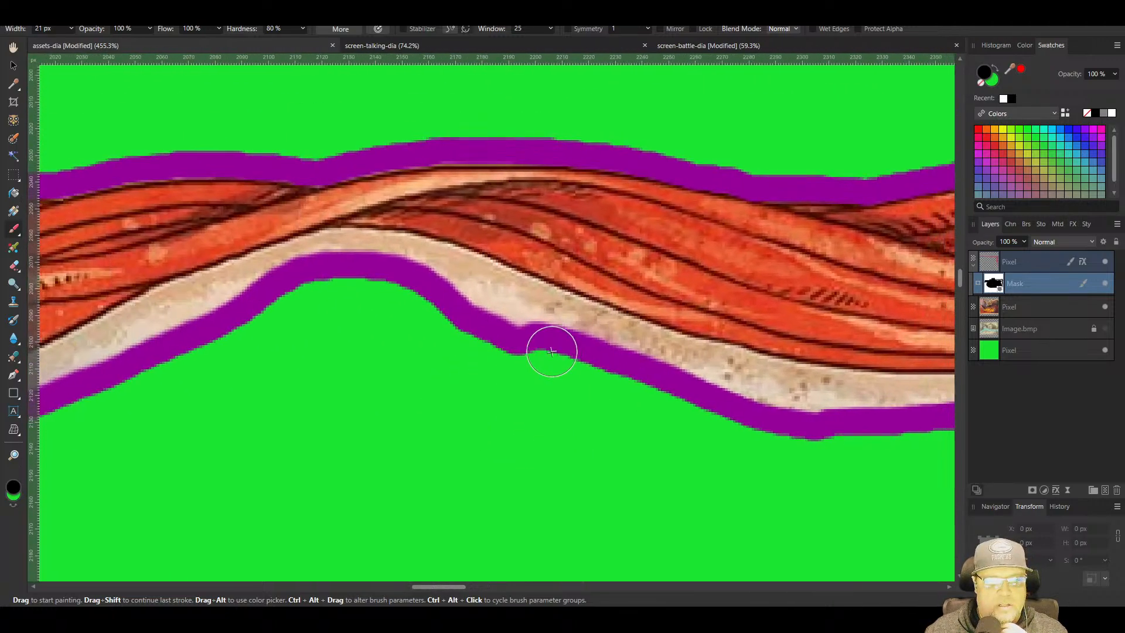
Narrow the parchment margin under the horizontal ribbon from its wave crest to where it tapers into the straight band
mouse_move(552, 352)
mouse_down()
mouse_move(381, 296)
mouse_move(216, 332)
mouse_up()
drag(205, 380, 550, 269)
mouse_move(548, 220)
mouse_down()
mouse_move(276, 308)
mouse_move(175, 329)
mouse_up()
mouse_move(187, 313)
mouse_down()
mouse_move(385, 381)
mouse_move(530, 410)
mouse_move(330, 336)
mouse_move(163, 314)
mouse_move(437, 364)
mouse_move(117, 316)
mouse_up()
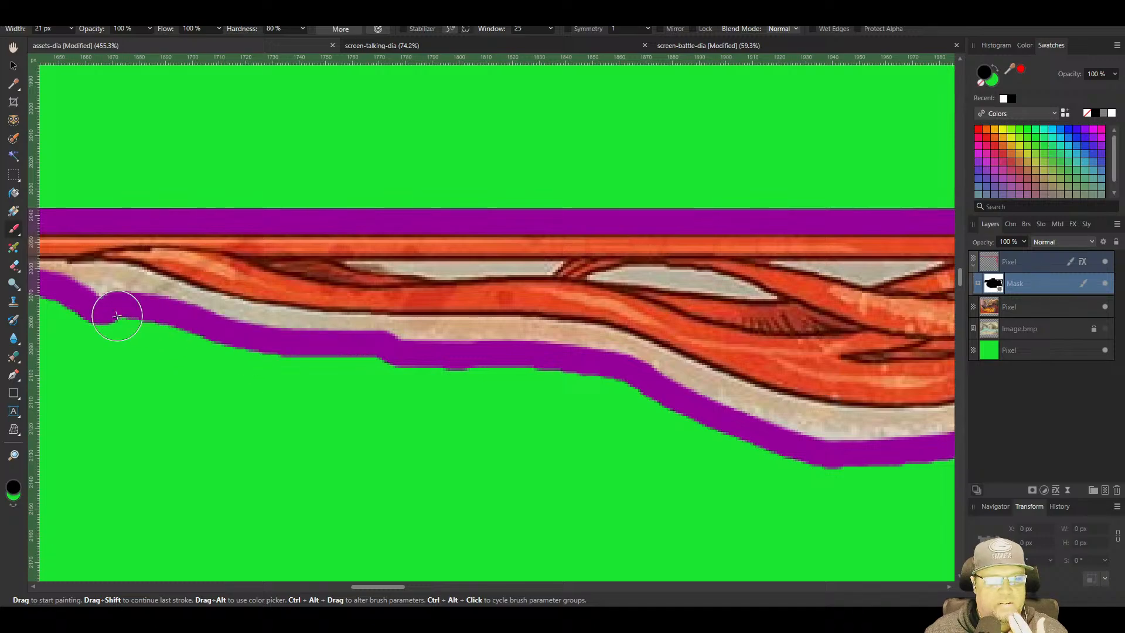
Smooth the masked edge beneath the horizontal ribbon's sagging curve and under its wave crest
drag(459, 429, 180, 308)
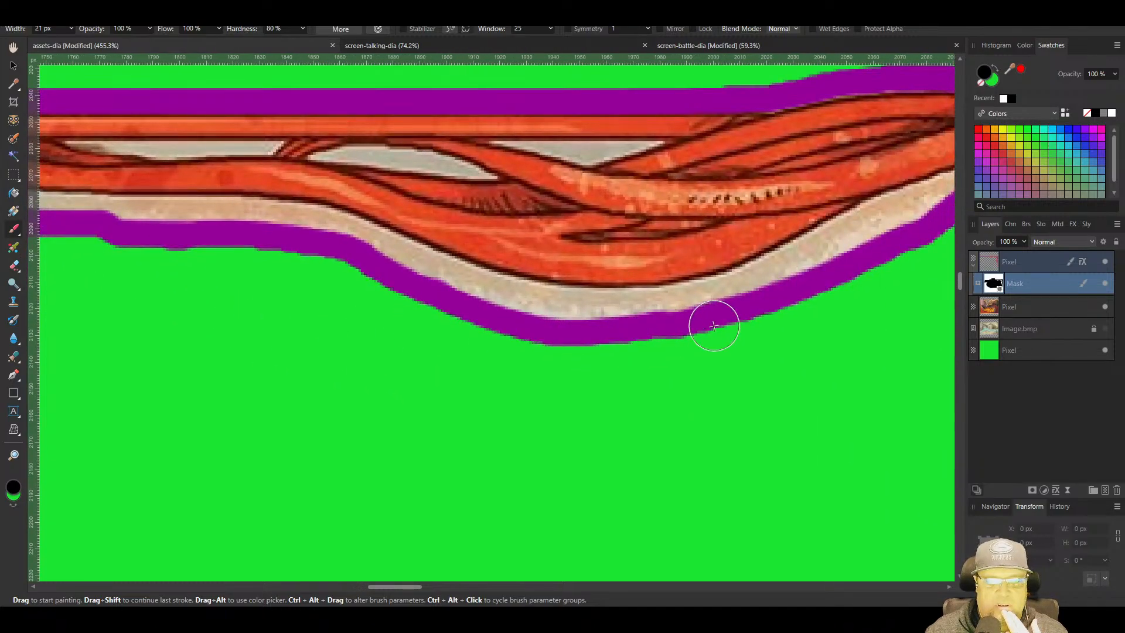
drag(713, 326, 281, 427)
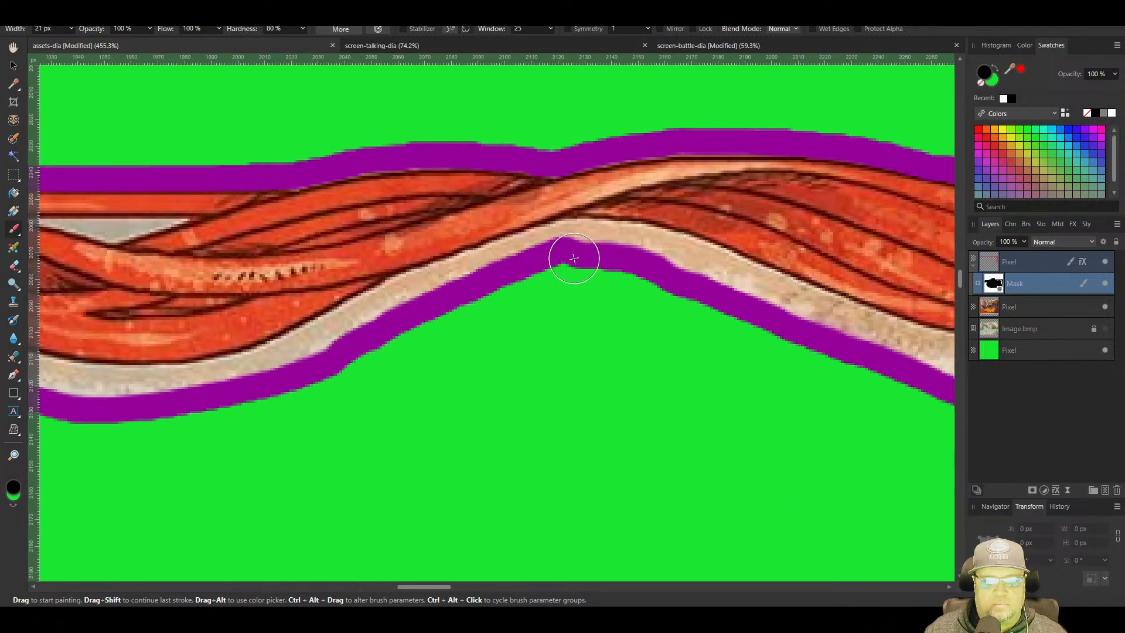
mouse_move(574, 257)
mouse_down()
mouse_move(771, 329)
mouse_move(269, 308)
mouse_move(188, 156)
mouse_move(673, 273)
mouse_up()
Trim more parchment along the inner edge of the vertical ribbon from below the diamond emblem past the spiral curl
drag(827, 535, 451, 276)
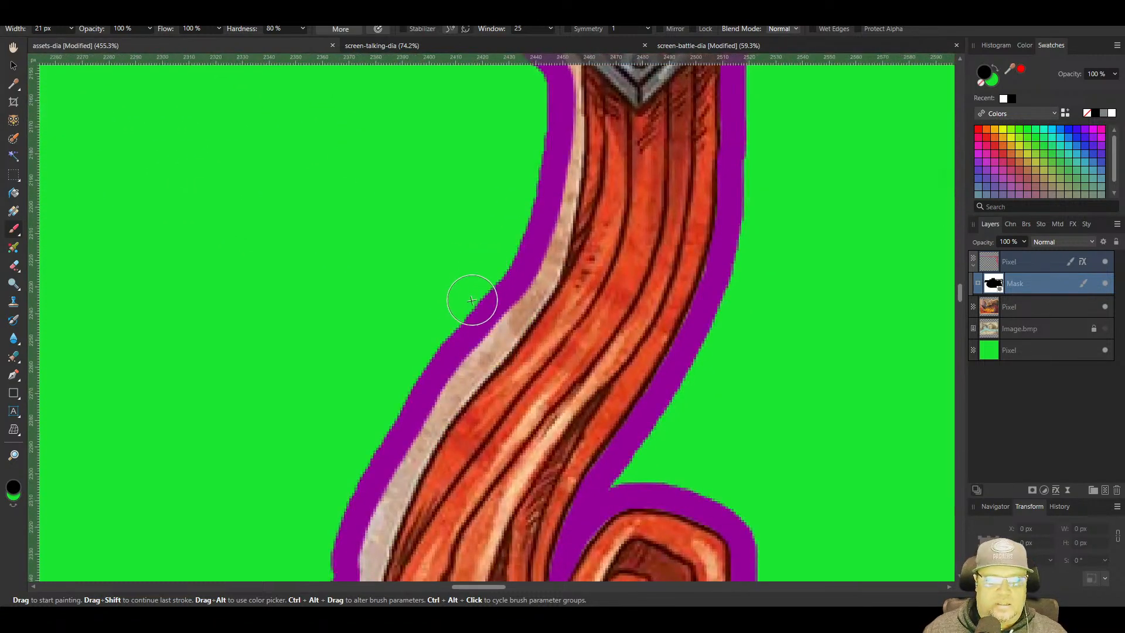
drag(411, 392, 530, 149)
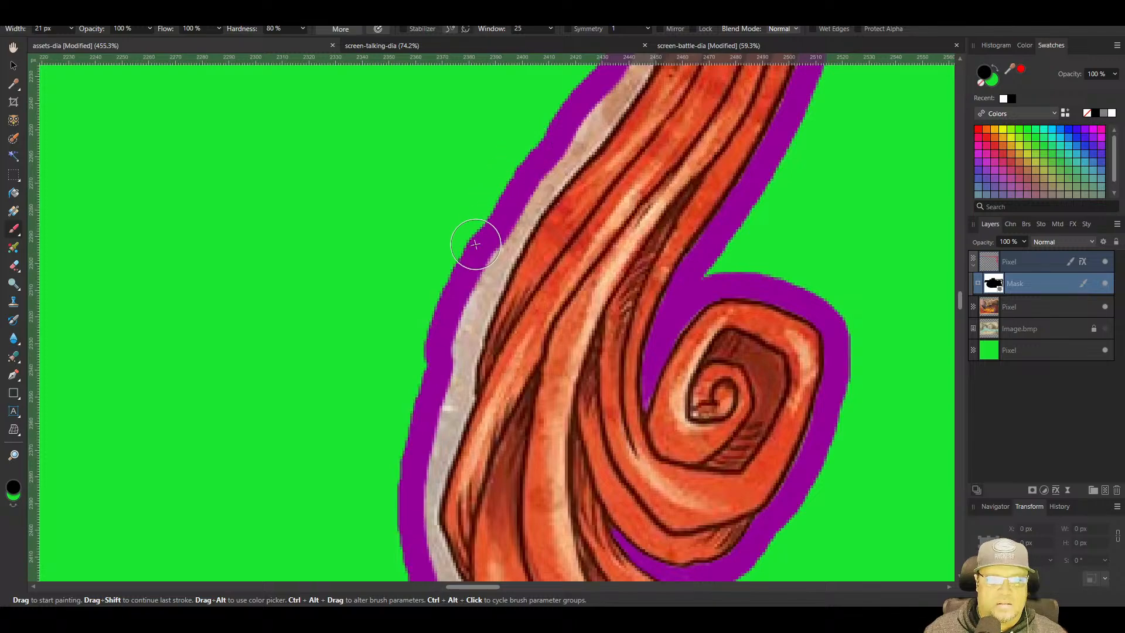
drag(324, 373, 408, 163)
drag(466, 441, 313, 178)
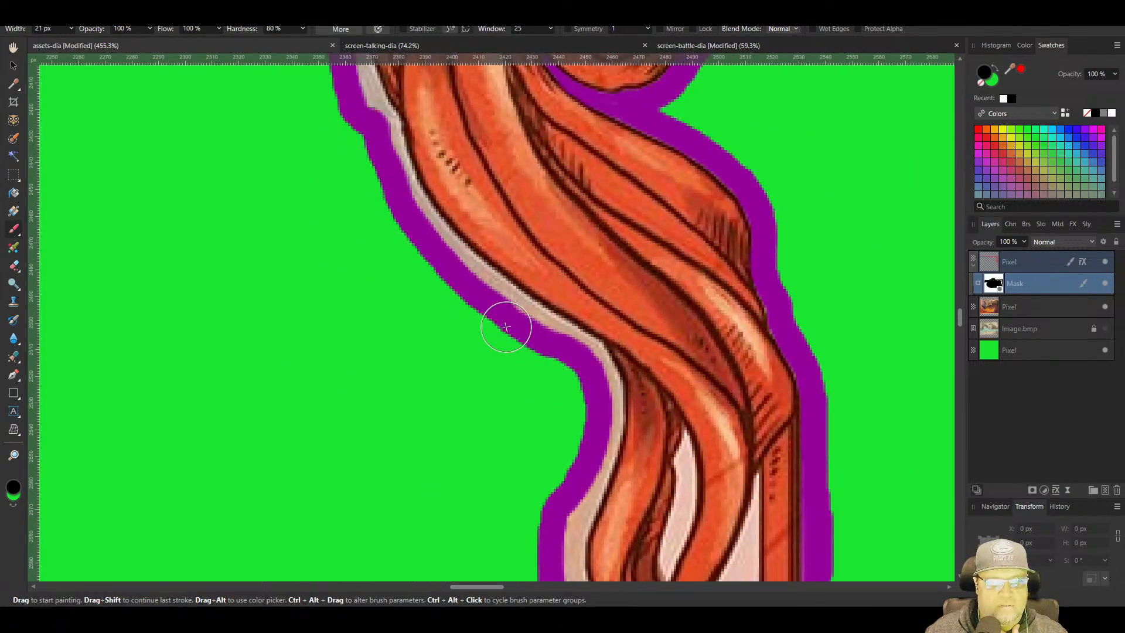
drag(433, 521, 409, 169)
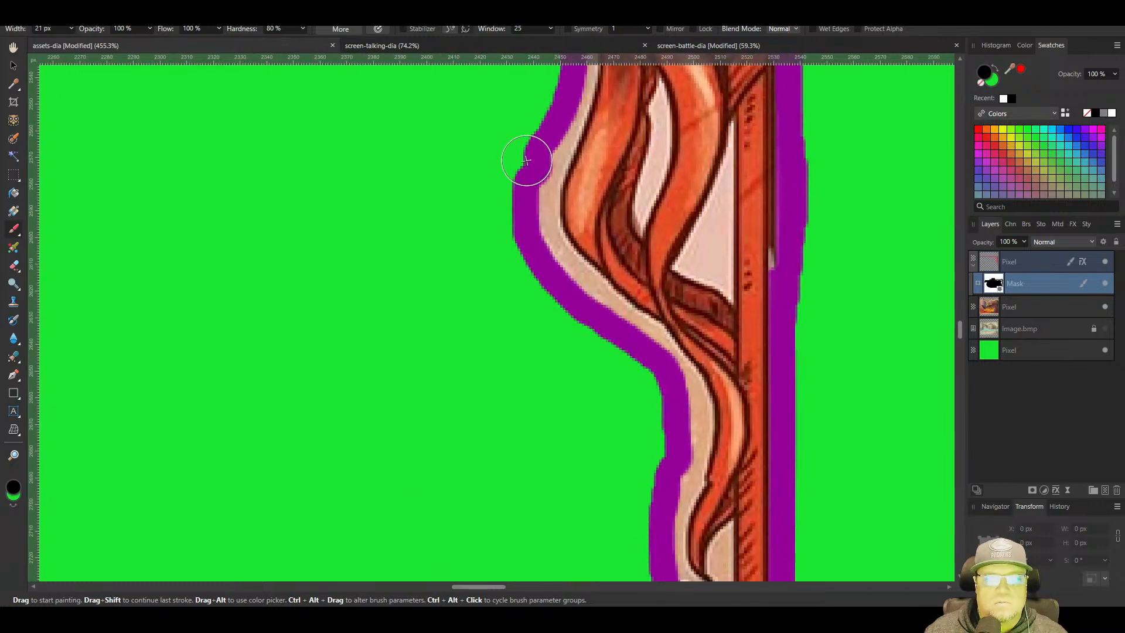
Mask the parchment beside the vertical ribbon's lowest flame curls and along the straight bar down to its end
drag(525, 159, 530, 272)
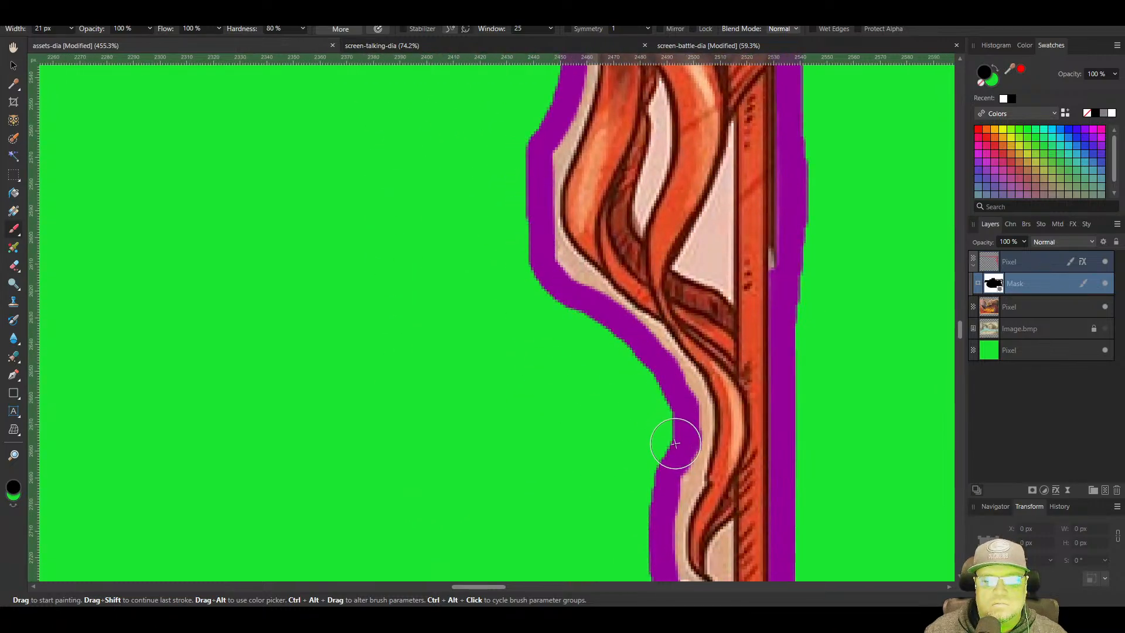
mouse_move(675, 444)
mouse_down()
mouse_move(511, 377)
mouse_move(517, 191)
mouse_move(549, 261)
mouse_up()
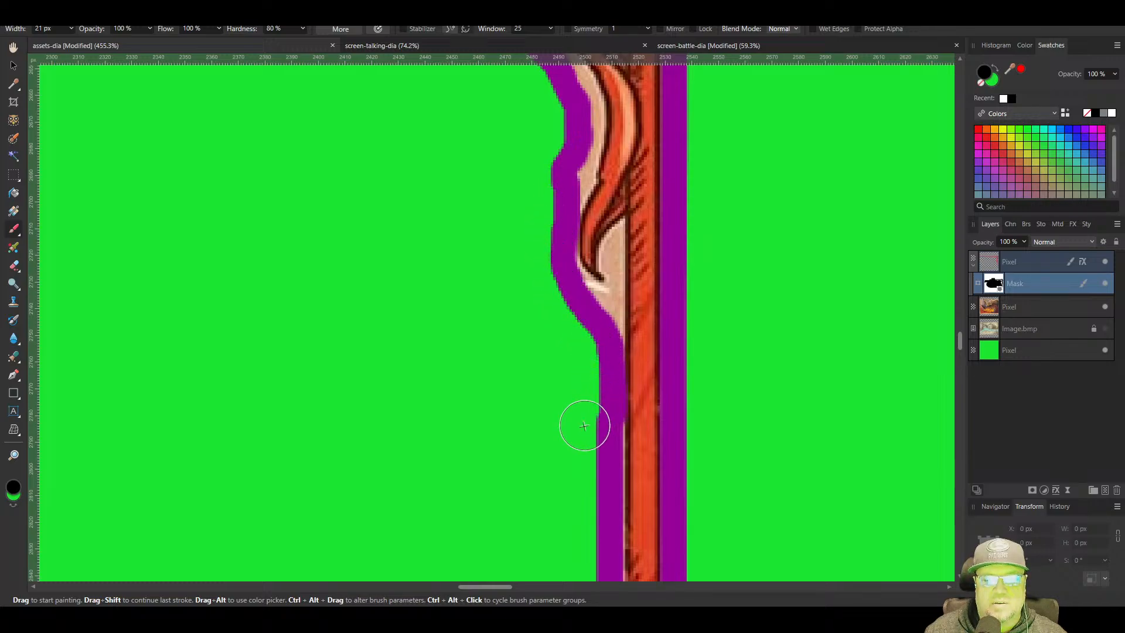
drag(516, 430, 414, 125)
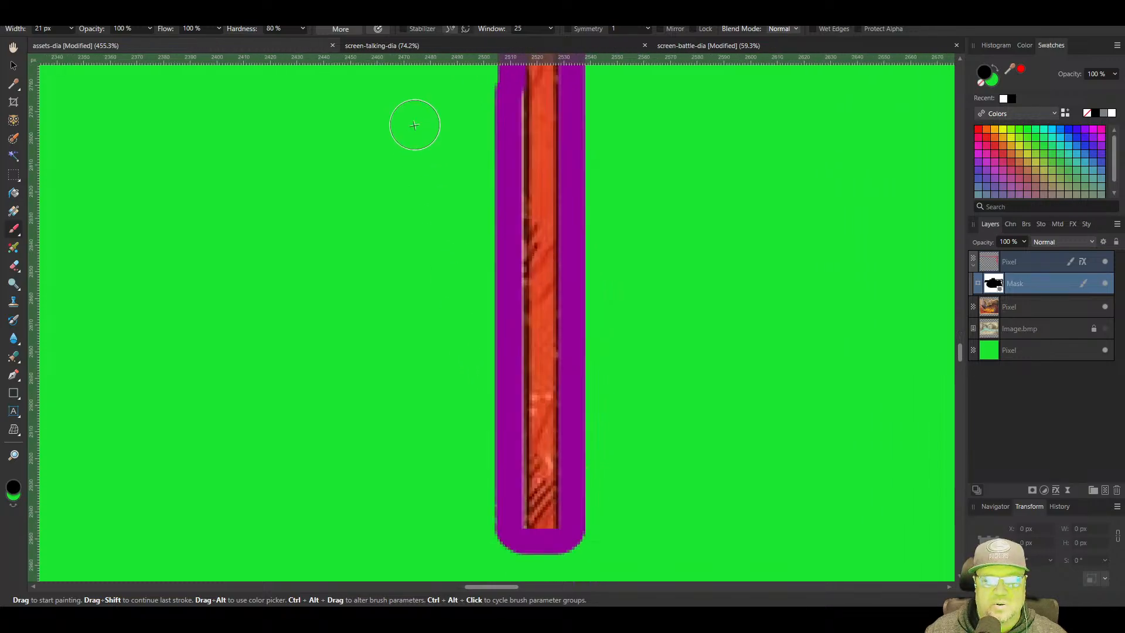
shift+click(498, 532)
mouse_move(447, 75)
mouse_down()
mouse_move(459, 361)
mouse_move(424, 499)
mouse_up()
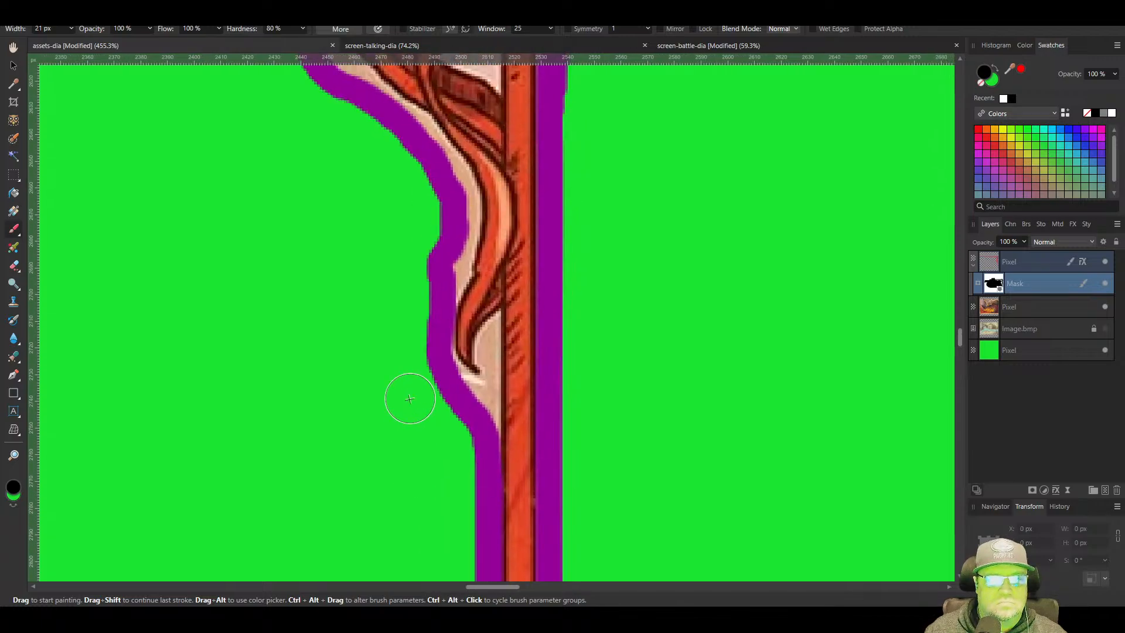
Mask the parchment tight against the dark line of the lowest flame curl where it meets the vertical bar
mouse_move(410, 398)
mouse_down()
mouse_move(465, 515)
mouse_move(334, 198)
mouse_up()
scroll(469, 530, up, 3)
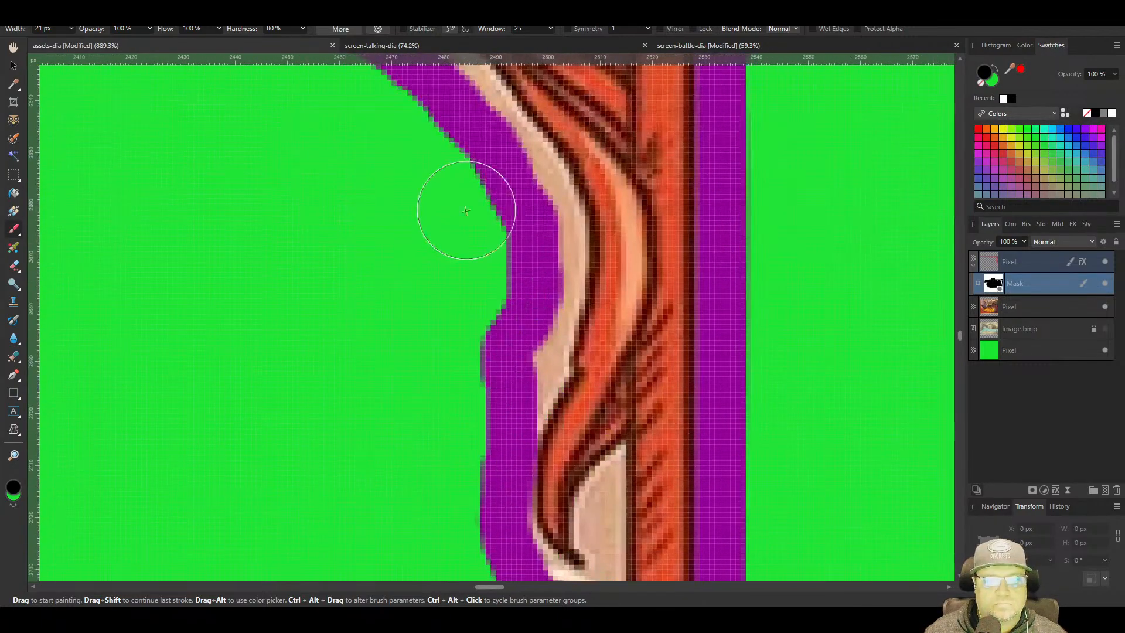
mouse_move(516, 231)
mouse_down()
mouse_move(532, 233)
mouse_move(492, 404)
mouse_up()
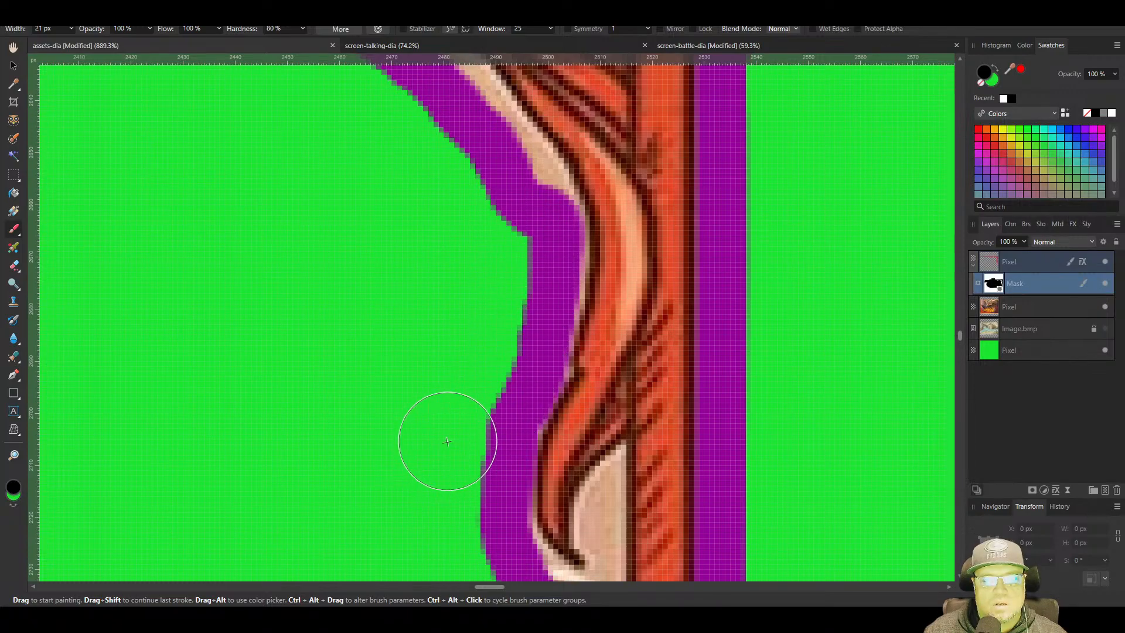
drag(447, 442, 525, 364)
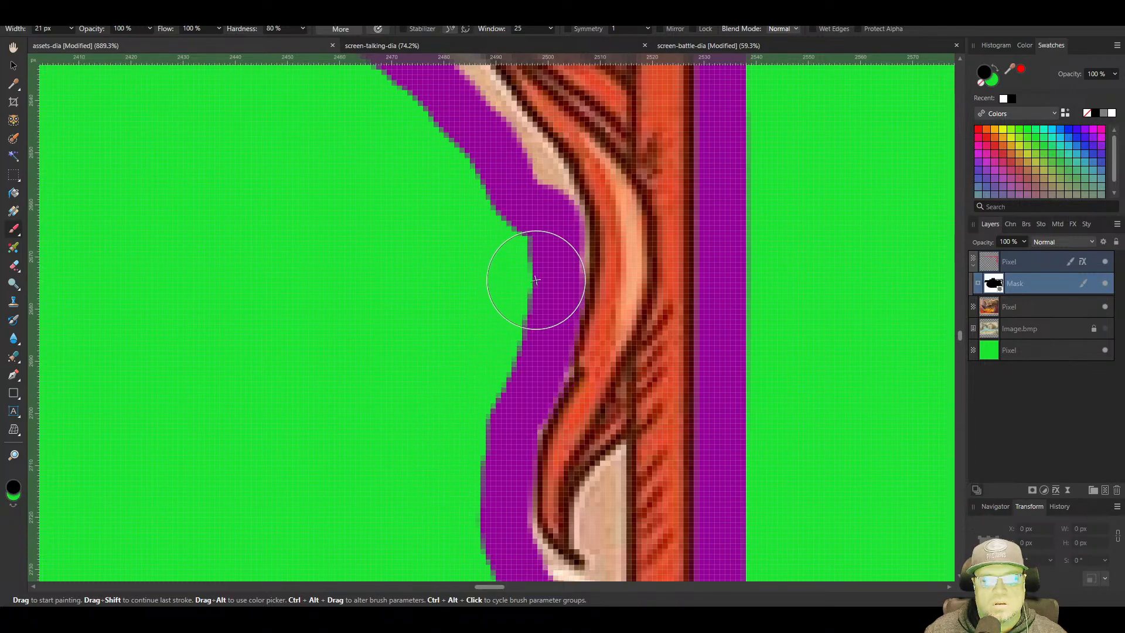
drag(535, 280, 535, 249)
drag(523, 206, 483, 161)
Trim the parchment around the bulging flame strand and the inward curve above it, close to the ribbon's dark line
mouse_move(483, 161)
mouse_down()
mouse_move(488, 377)
mouse_move(468, 335)
mouse_move(351, 248)
mouse_move(307, 194)
mouse_up()
drag(272, 280, 399, 468)
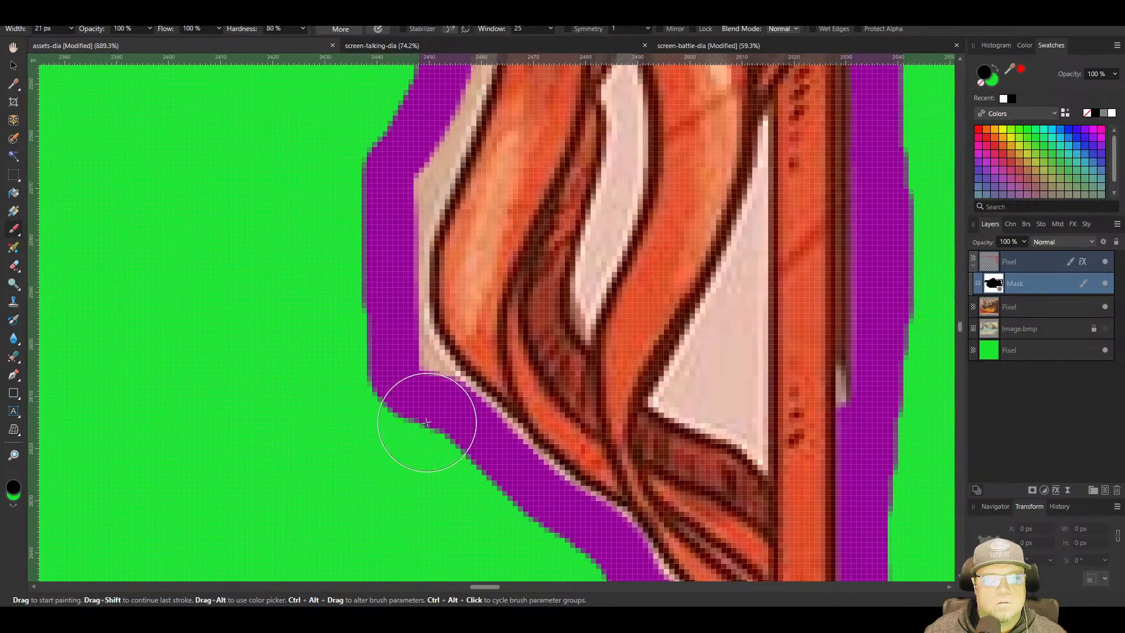
mouse_move(424, 422)
mouse_down()
mouse_move(364, 279)
mouse_move(399, 145)
mouse_up()
drag(392, 145, 446, 372)
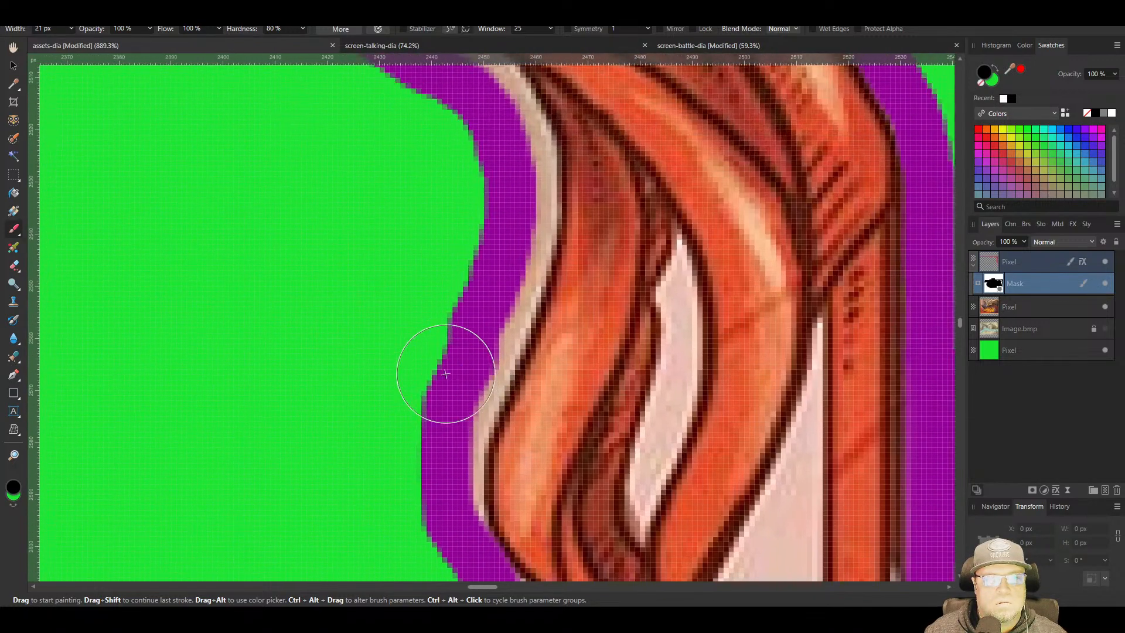
mouse_move(489, 195)
mouse_down()
mouse_move(486, 314)
mouse_move(426, 457)
mouse_up()
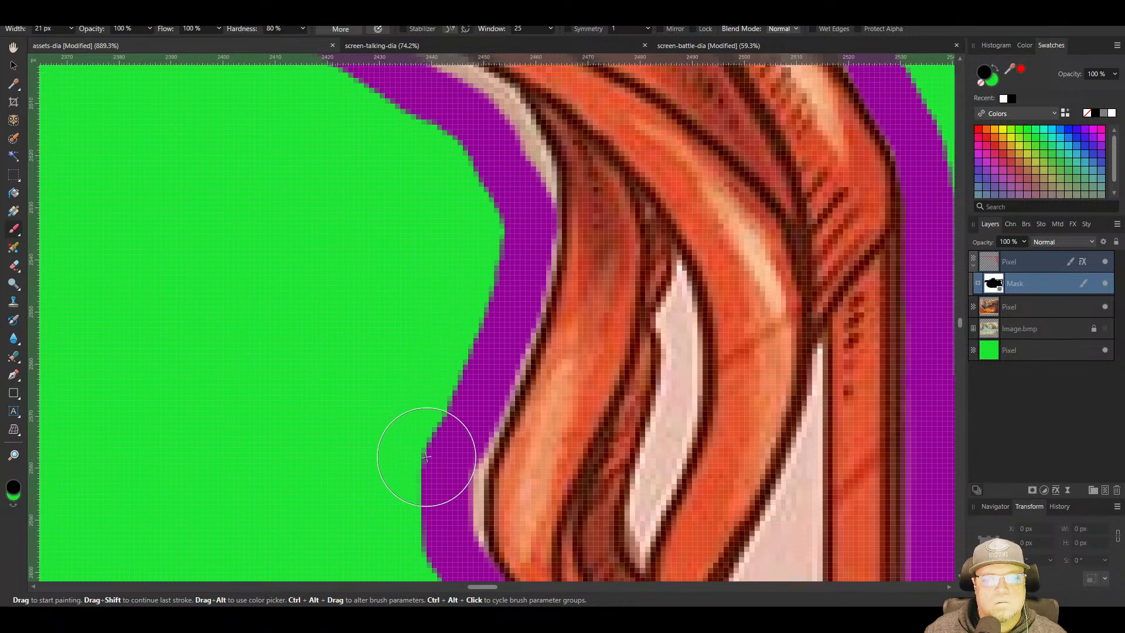
scroll(400, 438, up, 4)
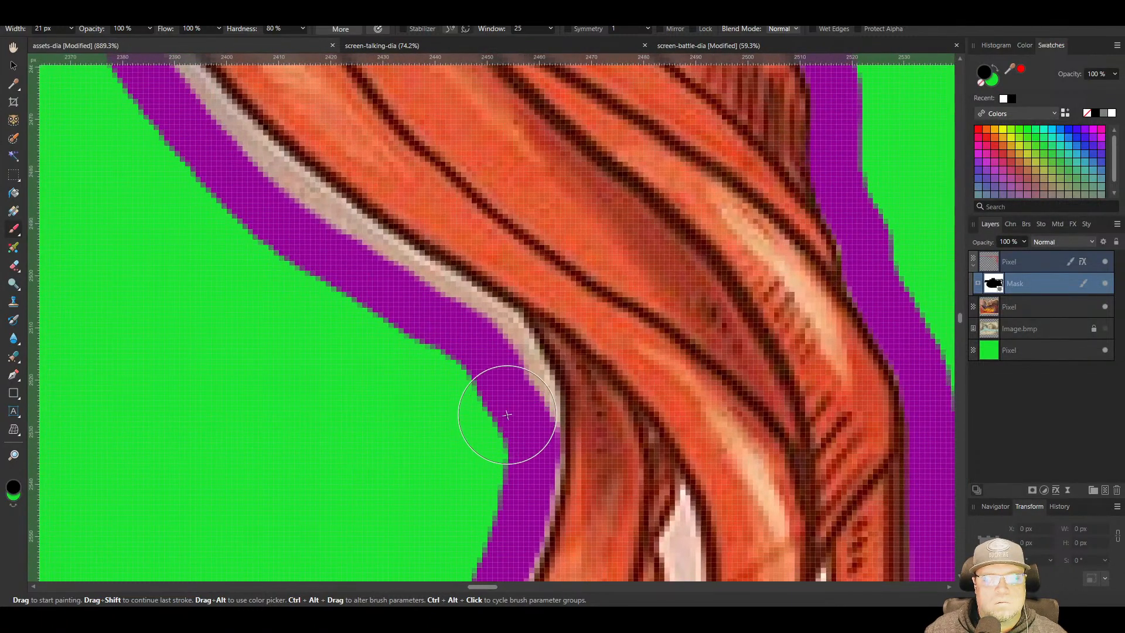
Paint the layer mask black with the 21 px brush along the lower-left edge of the twisted vertical strands, trimming the beige fringe
mouse_move(507, 415)
mouse_down()
mouse_move(465, 326)
mouse_move(358, 277)
mouse_move(252, 192)
mouse_up()
scroll(402, 439, up, 3)
scroll(402, 439, left, 2)
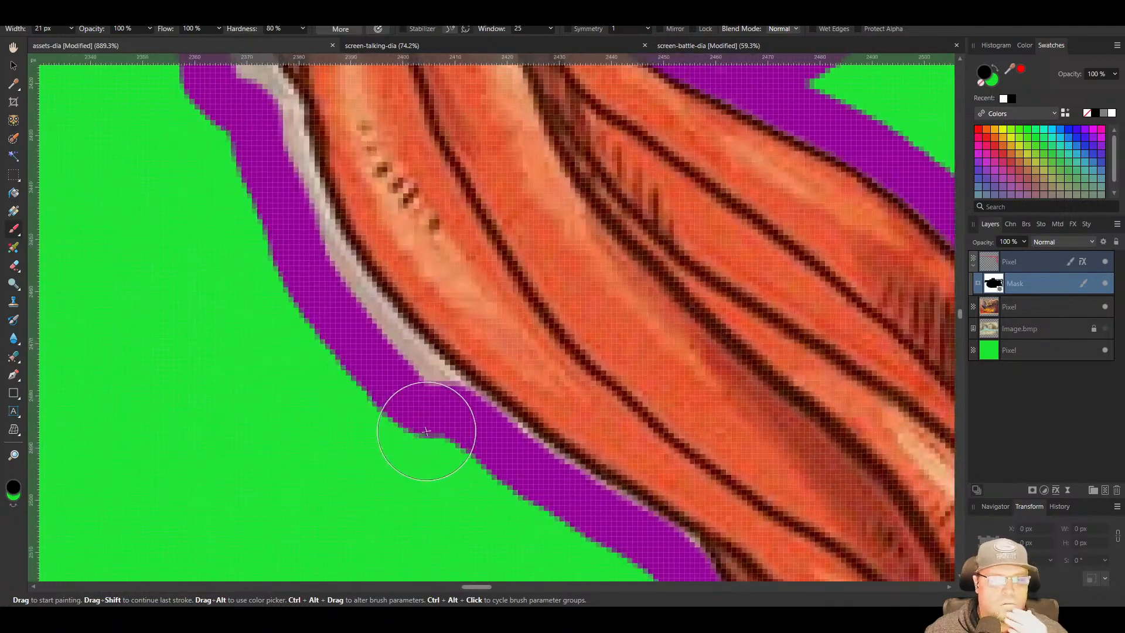
mouse_move(426, 430)
mouse_down()
mouse_move(394, 377)
mouse_move(337, 329)
mouse_move(287, 225)
mouse_up()
scroll(291, 327, up, 1)
scroll(291, 326, left, 1)
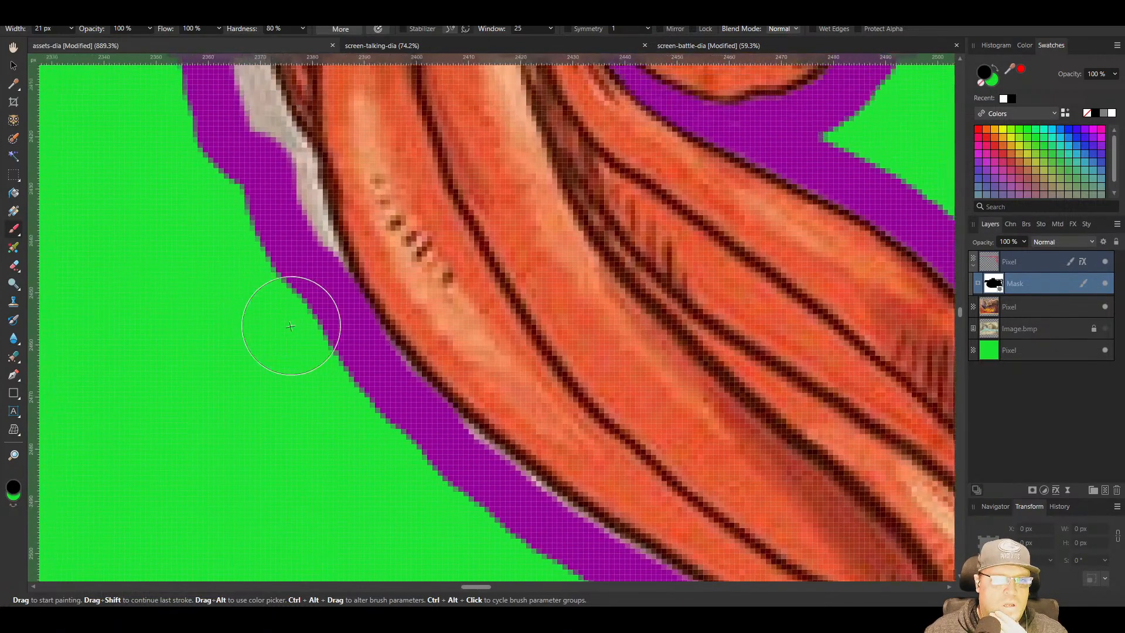
scroll(290, 327, up, 3)
scroll(290, 327, left, 1)
mouse_move(354, 450)
mouse_down()
mouse_move(336, 361)
mouse_move(282, 256)
mouse_up()
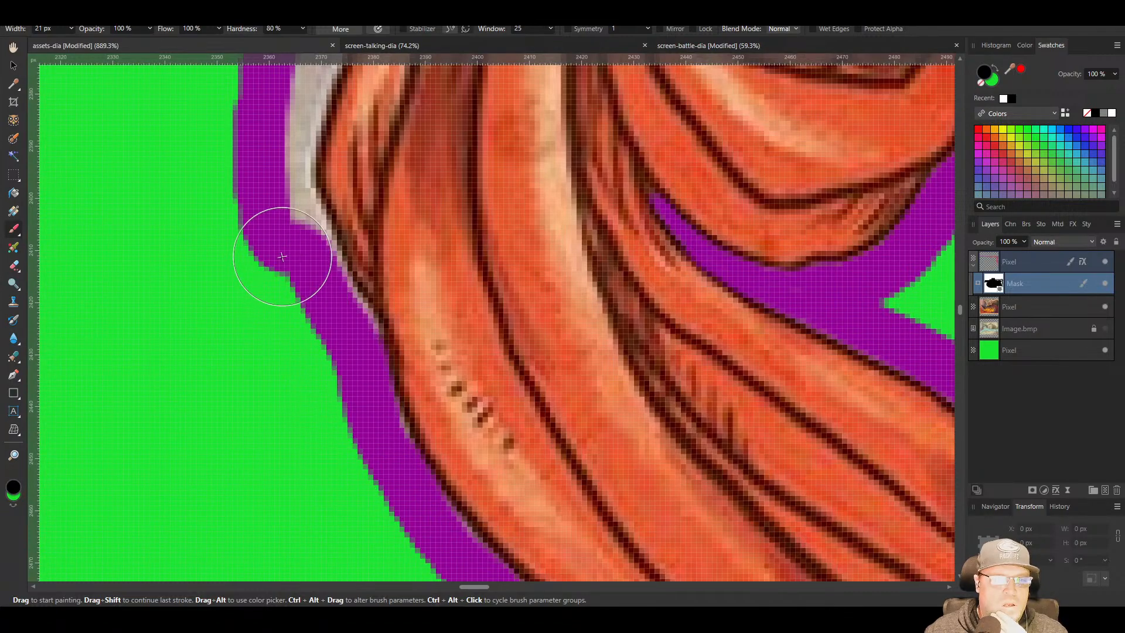
Trim the mask up the left edge of the vertical strands where they bulge opposite the spiral curl
scroll(264, 397, up, 3)
scroll(264, 397, left, 1)
mouse_move(287, 545)
mouse_down()
mouse_move(264, 503)
mouse_move(271, 394)
mouse_move(321, 156)
mouse_up()
scroll(263, 328, up, 3)
scroll(264, 328, left, 1)
drag(208, 472, 347, 151)
Paint black on the mask along the upper-left edge of the strands as they sweep up toward the frame corner
scroll(168, 443, up, 3)
scroll(168, 443, right, 1)
drag(174, 431, 398, 126)
scroll(252, 364, up, 3)
scroll(252, 364, right, 1)
drag(297, 333, 387, 157)
Paint the mask black into the inner corner beneath the metal bracket to tighten the outline there
scroll(402, 502, up, 3)
scroll(402, 502, left, 1)
mouse_move(448, 577)
mouse_down()
mouse_move(484, 334)
mouse_move(467, 246)
mouse_move(414, 188)
mouse_move(601, 457)
mouse_up()
scroll(601, 457, up, 1)
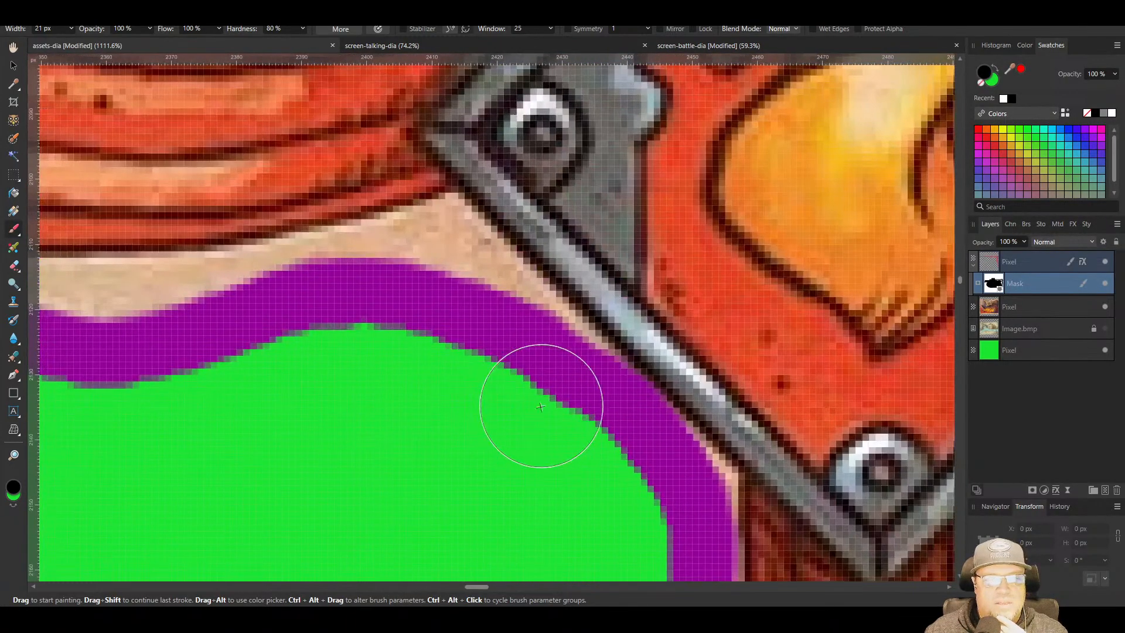
mouse_move(565, 397)
mouse_down()
mouse_move(469, 310)
mouse_move(381, 318)
mouse_up()
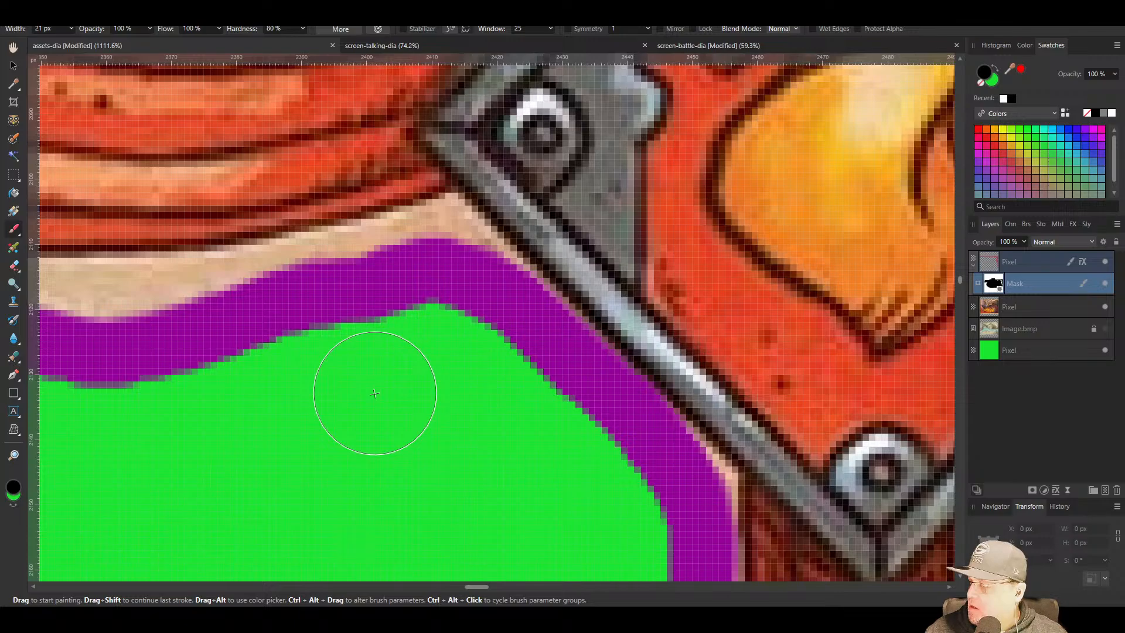
Trim the mask along the underside of the horizontal strands, working left from the metal bracket
drag(364, 358, 754, 250)
drag(550, 251, 351, 240)
drag(674, 241, 548, 241)
drag(302, 290, 355, 315)
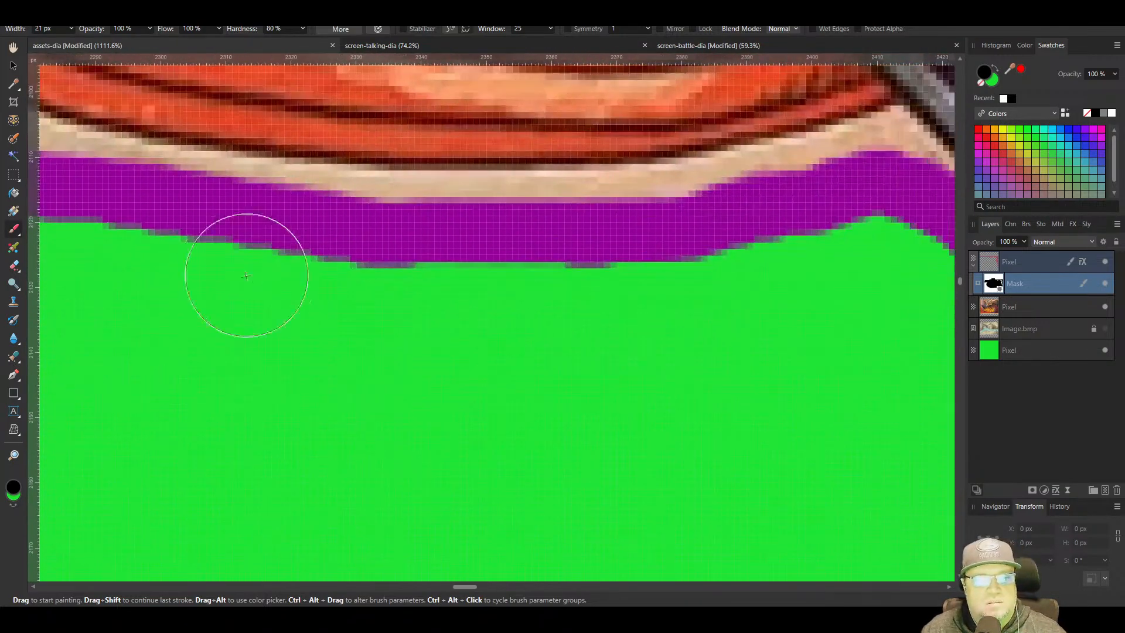
drag(224, 257, 816, 414)
mouse_move(656, 375)
mouse_down()
mouse_move(483, 308)
mouse_move(258, 267)
mouse_move(685, 537)
mouse_up()
Paint black on the mask beneath the twisted horizontal strands, following their lower edge through the crossing and the sagging bulge
mouse_move(384, 392)
mouse_down()
mouse_move(338, 347)
mouse_move(219, 313)
mouse_move(146, 323)
mouse_move(656, 358)
mouse_move(580, 330)
mouse_move(485, 330)
mouse_move(257, 451)
mouse_up()
mouse_move(261, 450)
mouse_down()
mouse_move(543, 348)
mouse_move(625, 275)
mouse_up()
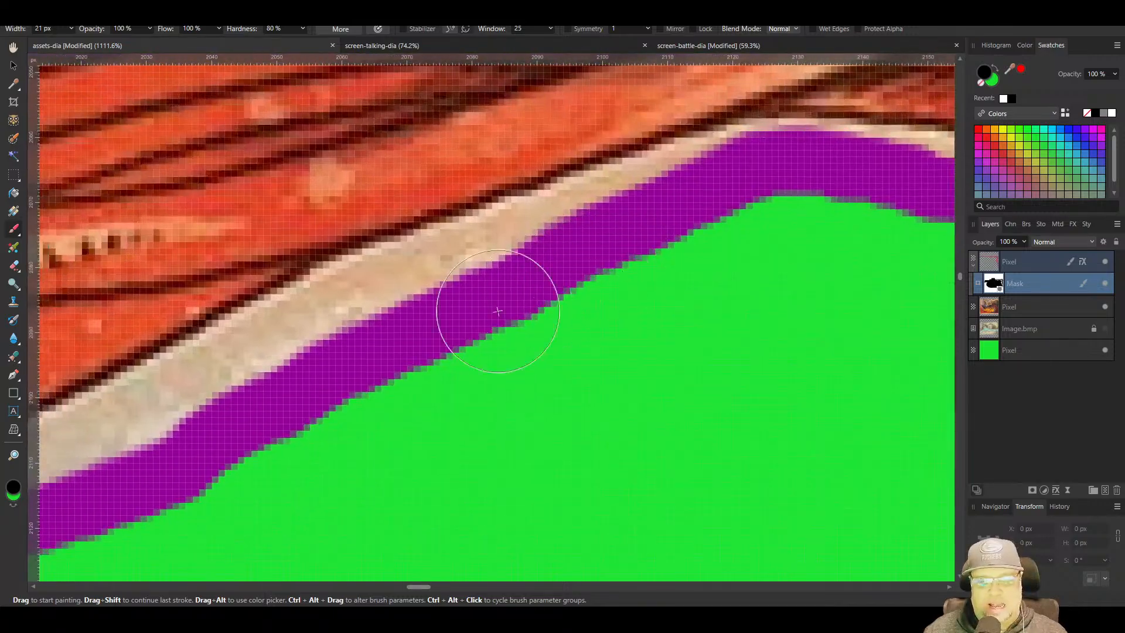
mouse_move(499, 310)
mouse_down()
mouse_move(291, 424)
mouse_move(671, 281)
mouse_up()
mouse_move(612, 307)
mouse_down()
mouse_move(464, 378)
mouse_move(234, 455)
mouse_move(788, 386)
mouse_move(577, 388)
mouse_move(304, 340)
mouse_move(511, 393)
mouse_move(220, 317)
mouse_up()
drag(148, 305, 497, 510)
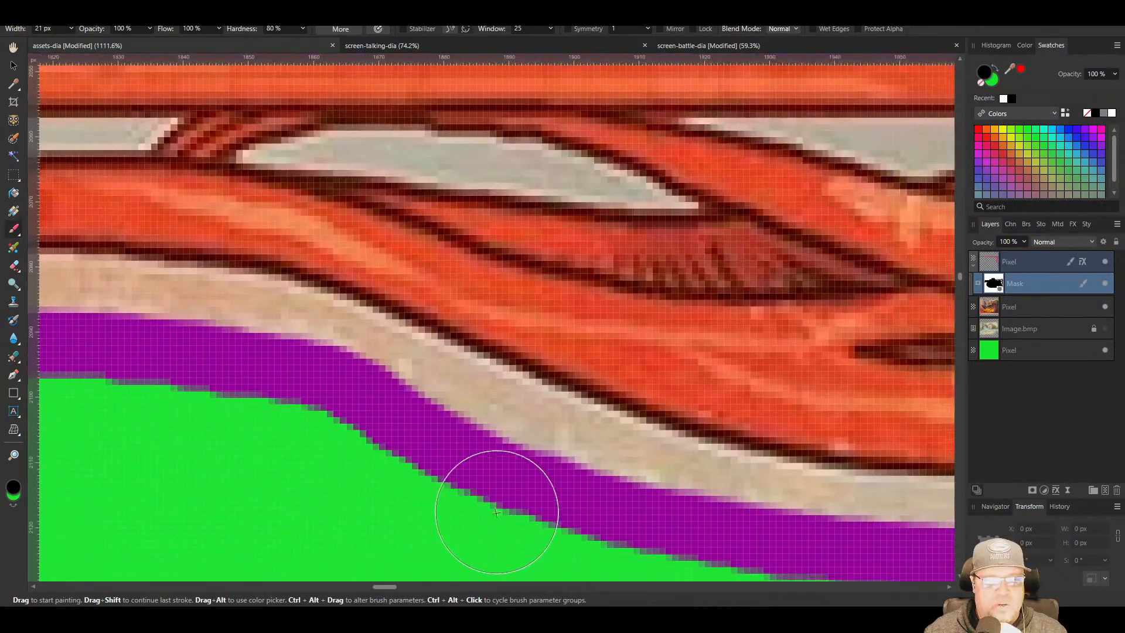
mouse_move(580, 520)
mouse_down()
mouse_move(377, 415)
mouse_move(151, 356)
mouse_move(776, 391)
mouse_move(732, 387)
mouse_up()
Extend the mask trimming to where the horizontal strands meet the thin straight bar, undoing unwanted strokes
mouse_move(730, 382)
mouse_down()
mouse_move(626, 371)
mouse_move(233, 365)
mouse_up()
mouse_move(223, 360)
mouse_down()
mouse_move(409, 389)
mouse_move(729, 394)
mouse_up()
drag(569, 397, 175, 275)
mouse_move(174, 292)
mouse_down()
mouse_move(585, 427)
mouse_move(547, 385)
mouse_move(578, 377)
mouse_move(385, 374)
mouse_up()
key(ctrl+z)
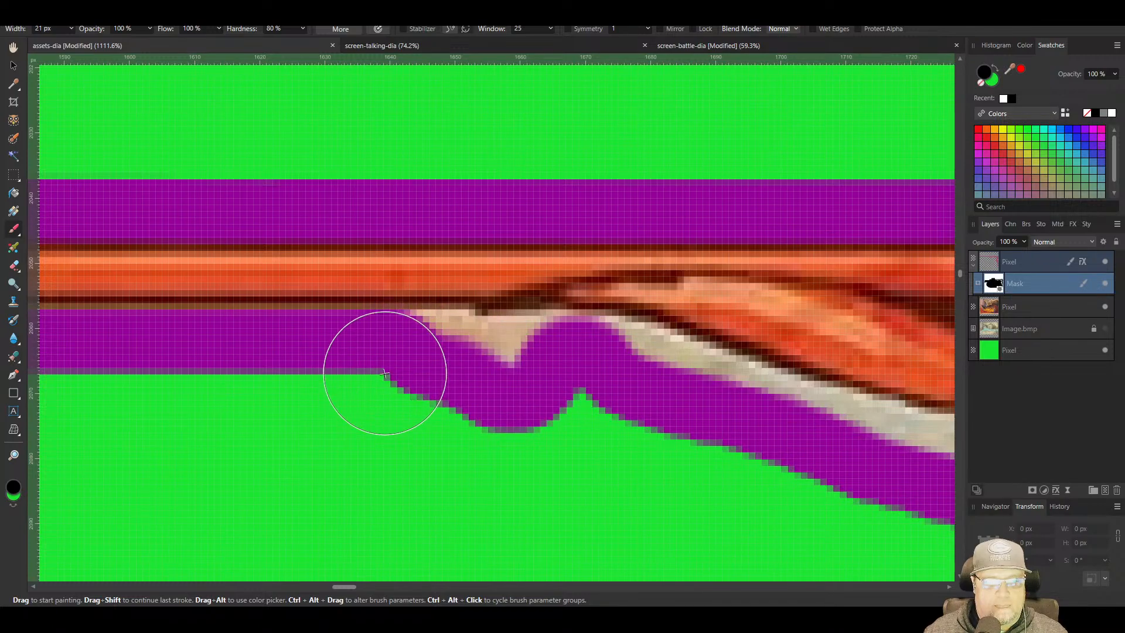
key(ctrl+z)
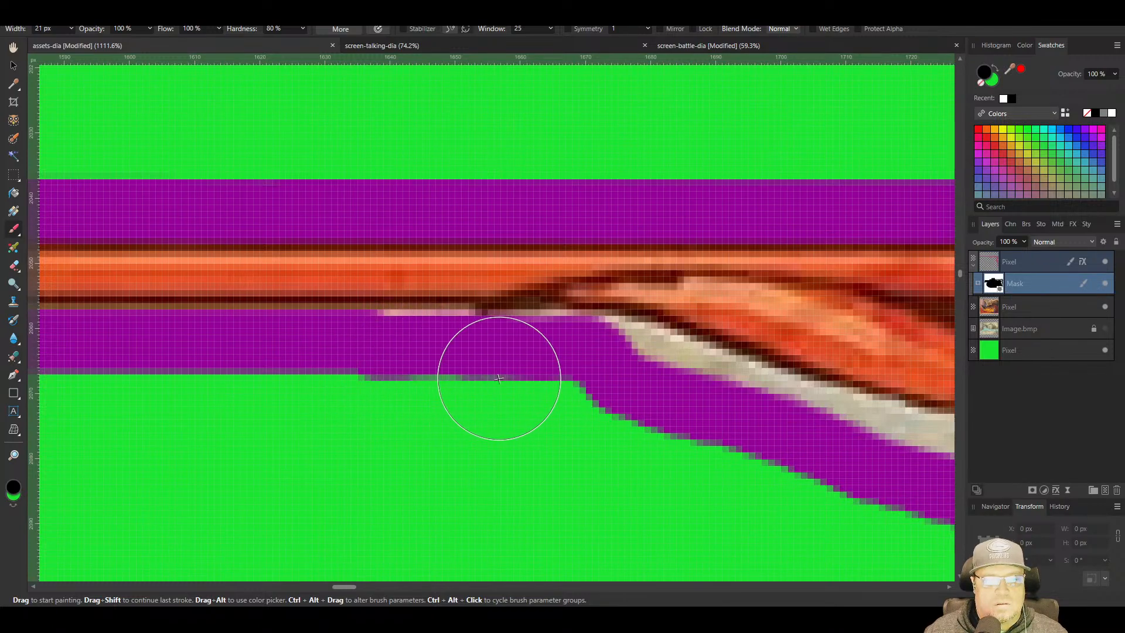
Repaint the mask below the junction with the thin bar and along the shallow underside of the adjoining strands
mouse_move(364, 377)
mouse_down()
mouse_move(592, 381)
mouse_move(766, 480)
mouse_up()
drag(670, 502, 291, 349)
mouse_move(239, 238)
mouse_down()
mouse_move(497, 333)
mouse_move(847, 391)
mouse_up()
scroll(723, 428, up, 1)
drag(718, 431, 377, 455)
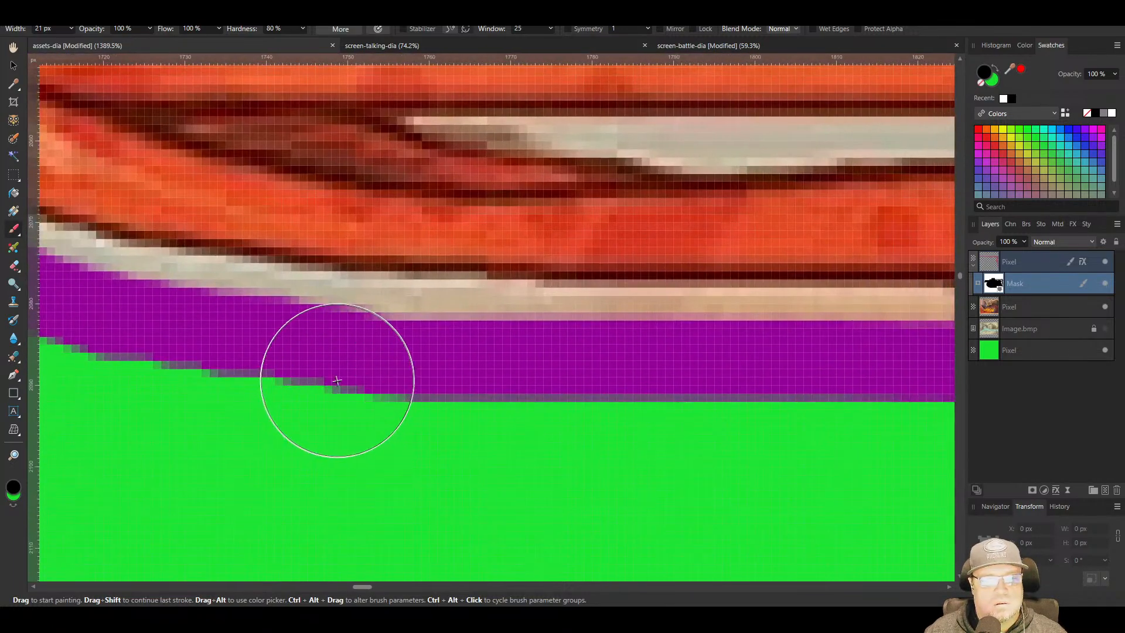
drag(336, 382, 788, 368)
mouse_move(782, 399)
mouse_down()
mouse_move(200, 486)
mouse_move(213, 452)
mouse_move(191, 445)
mouse_move(535, 469)
mouse_move(668, 533)
mouse_move(244, 281)
mouse_move(120, 421)
mouse_up()
Examine the purple outline around the horizontal and vertical strands for leftover beige fringe
scroll(621, 539, down, 5)
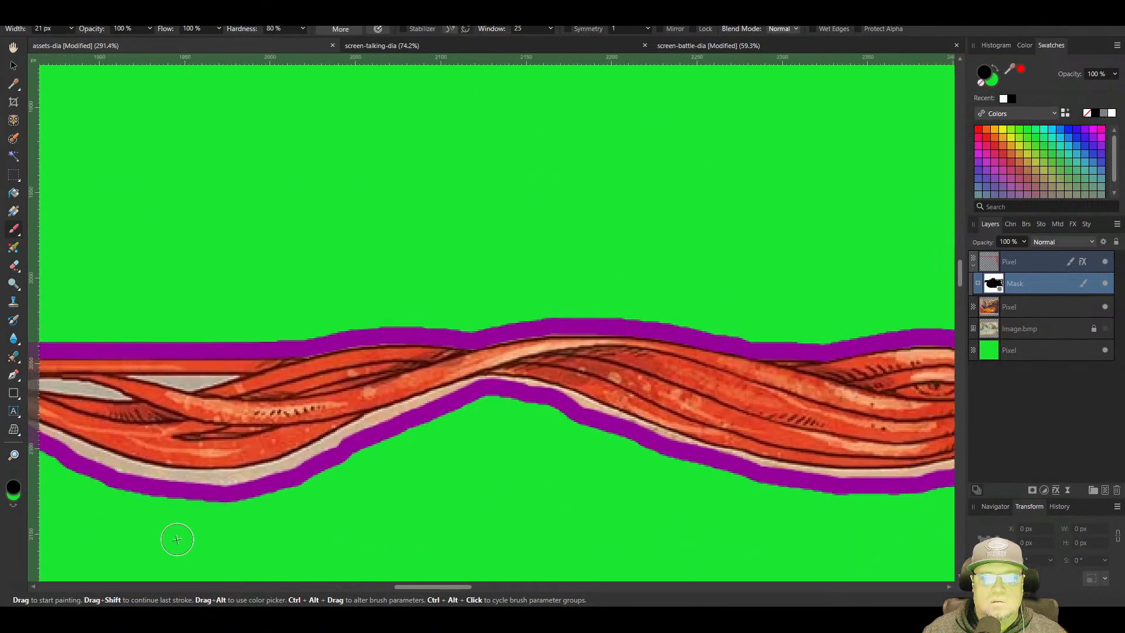
drag(555, 530, 97, 159)
scroll(325, 392, down, 10)
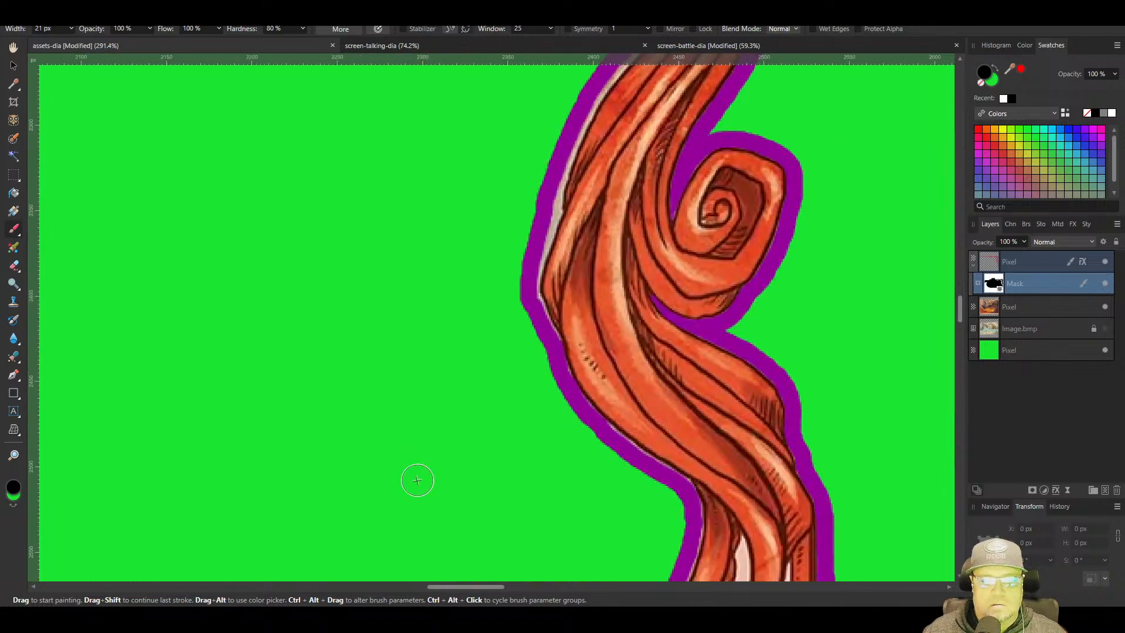
scroll(530, 502, down, 5)
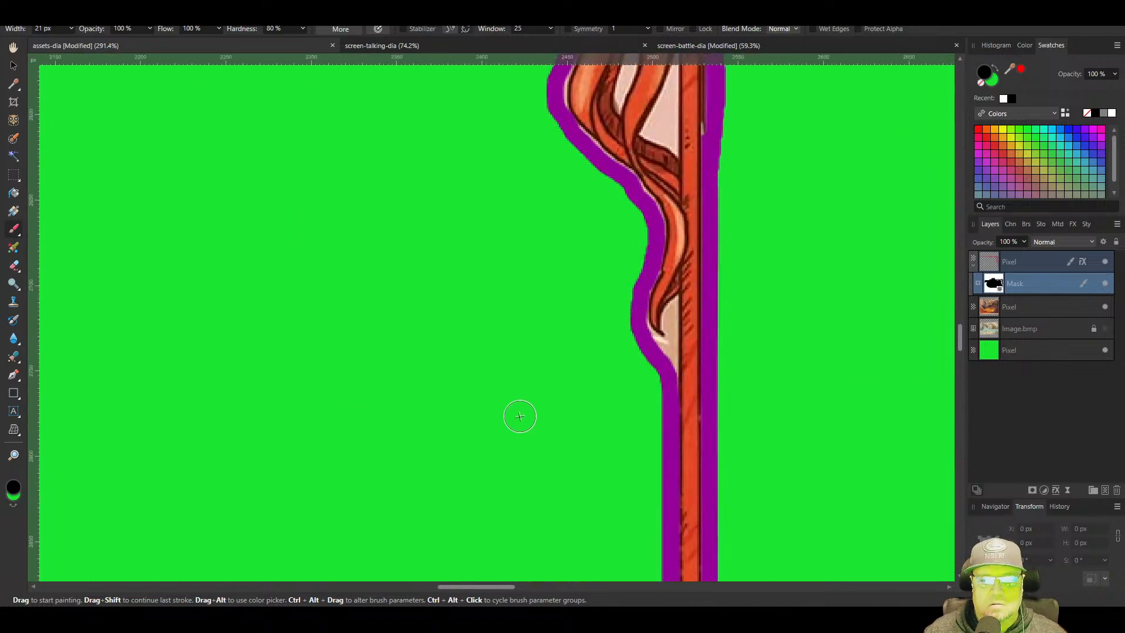
scroll(437, 372, up, 7)
scroll(462, 333, left, 2)
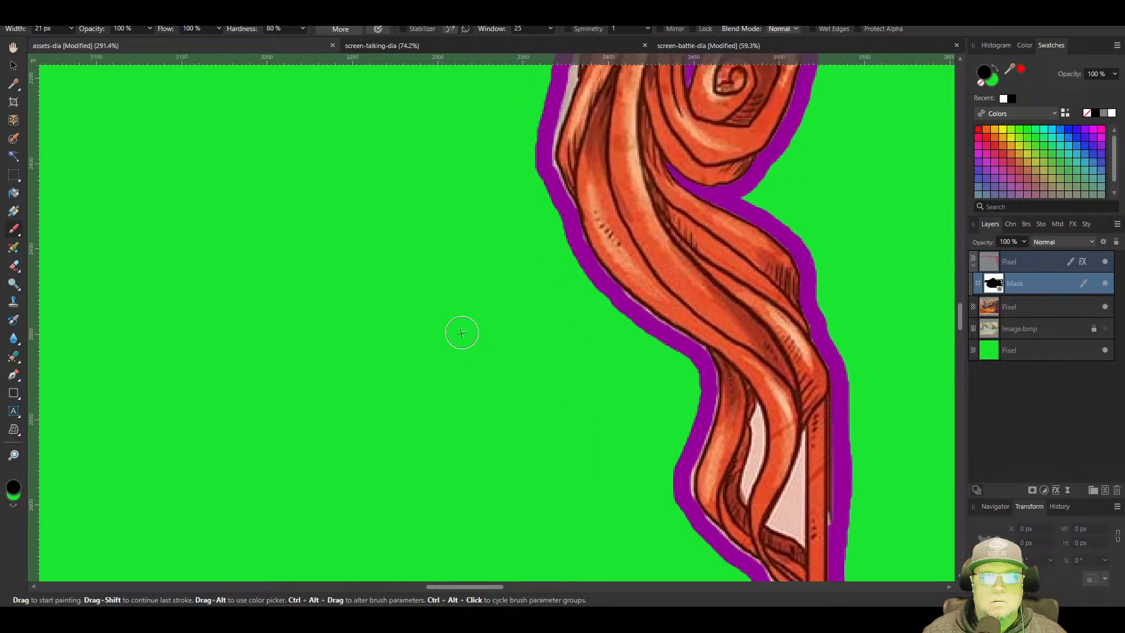
scroll(571, 350, up, 9)
scroll(193, 465, left, 10)
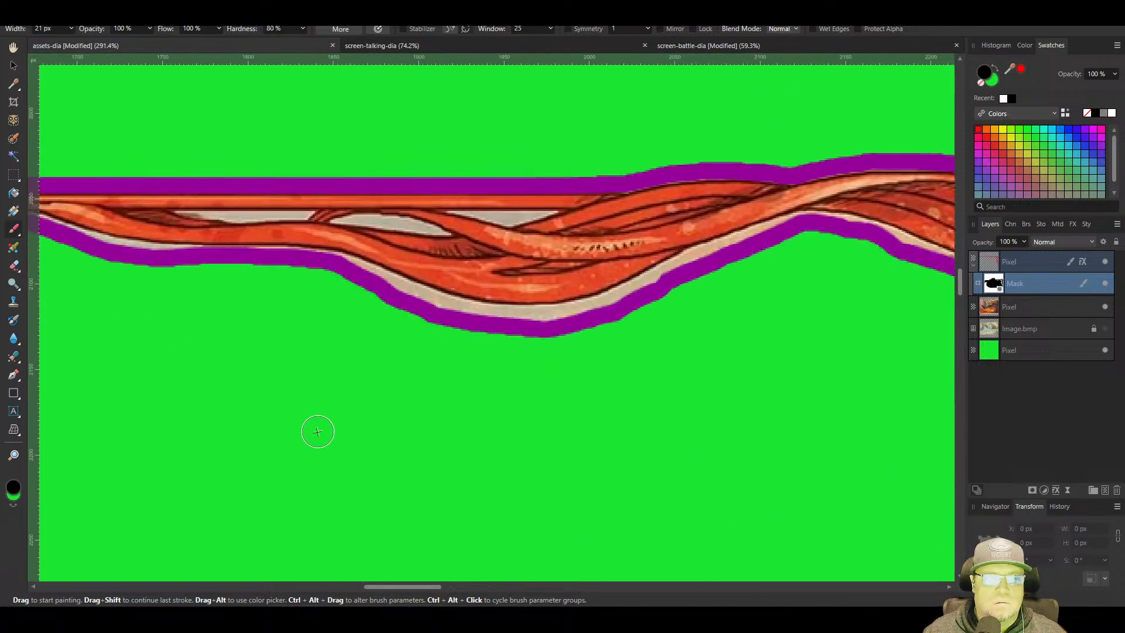
Refine the mask just right of the thin bar junction, tightening the edge where the strand starts to descend
scroll(317, 432, left, 5)
scroll(358, 375, up, 3)
scroll(485, 431, up, 5)
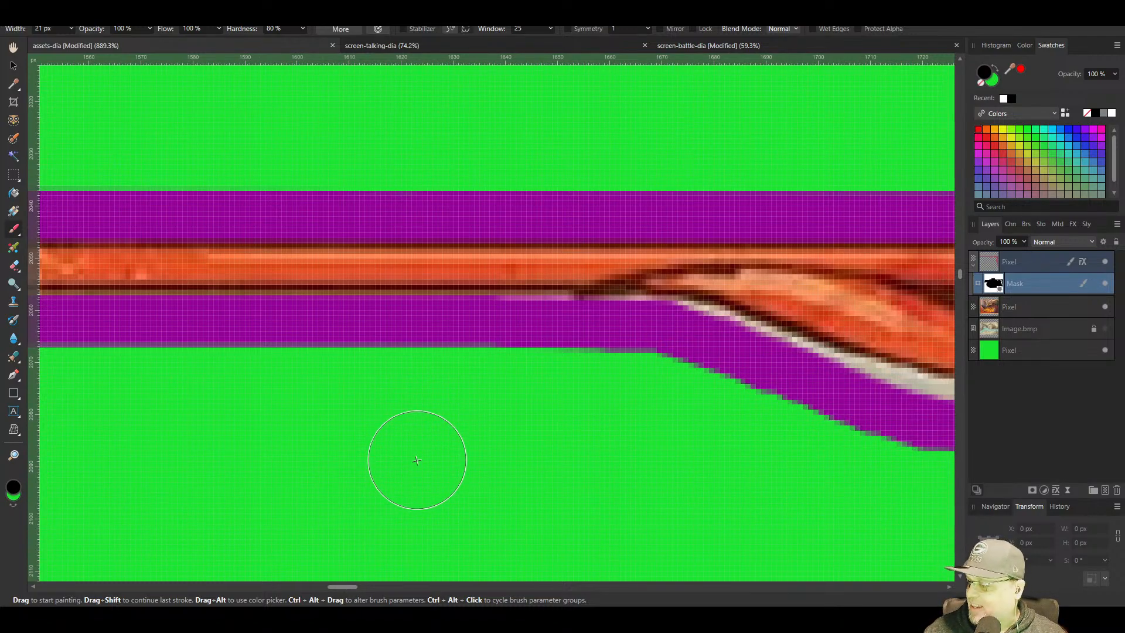
drag(642, 398, 430, 354)
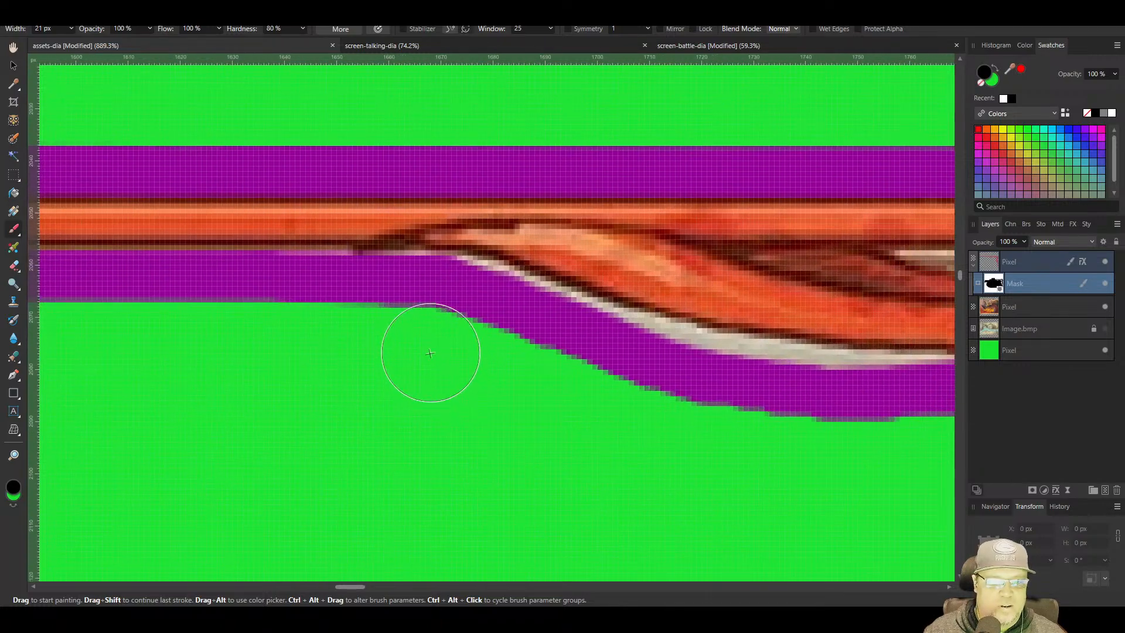
scroll(429, 353, up, 2)
click(395, 277)
mouse_move(461, 285)
mouse_down()
mouse_move(525, 293)
mouse_move(686, 360)
mouse_move(744, 420)
mouse_up()
Paint away the remaining beige sliver on the mask under the descending strand and its flat underside
scroll(414, 427, down, 3)
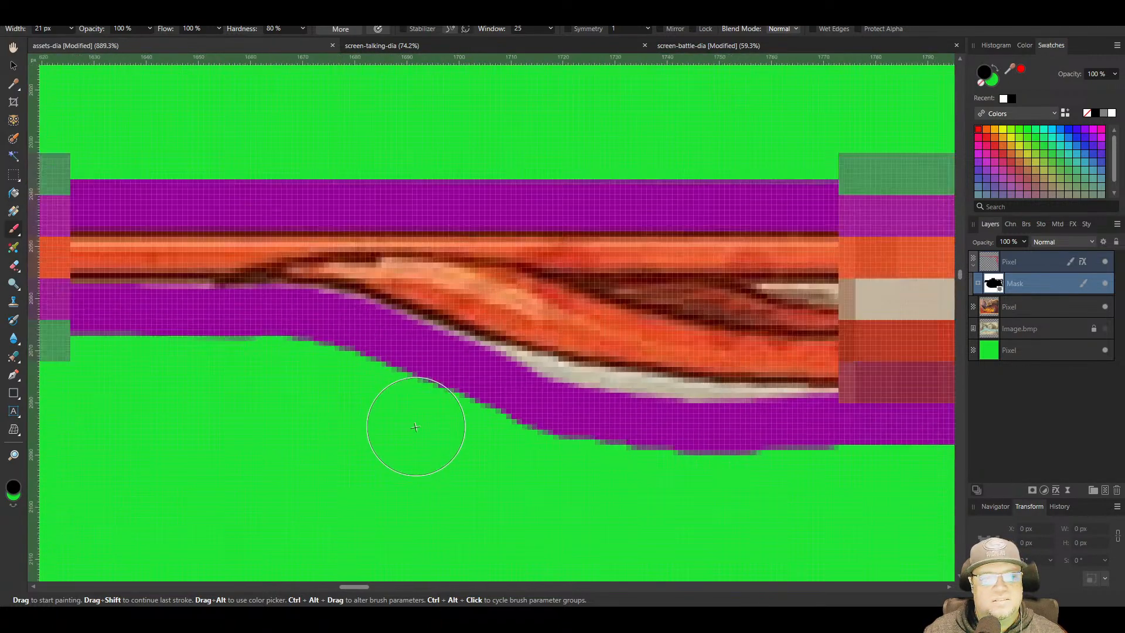
scroll(347, 356, up, 2)
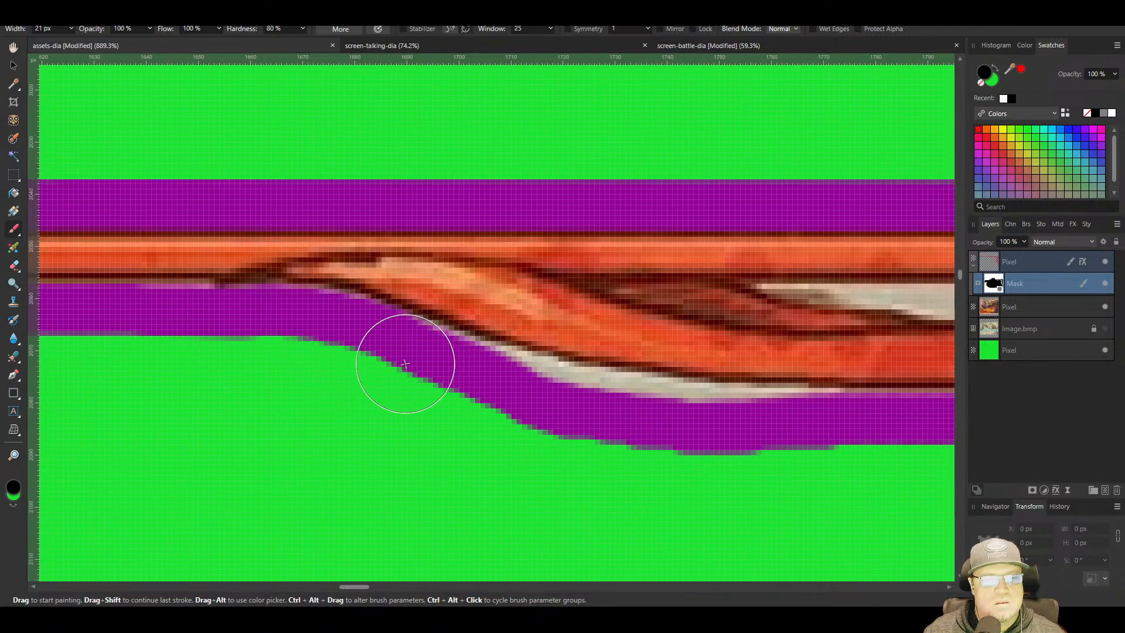
mouse_move(465, 384)
mouse_down()
mouse_move(625, 436)
mouse_move(778, 449)
mouse_up()
mouse_move(660, 435)
mouse_down()
mouse_move(565, 423)
mouse_move(798, 432)
mouse_move(759, 473)
mouse_up()
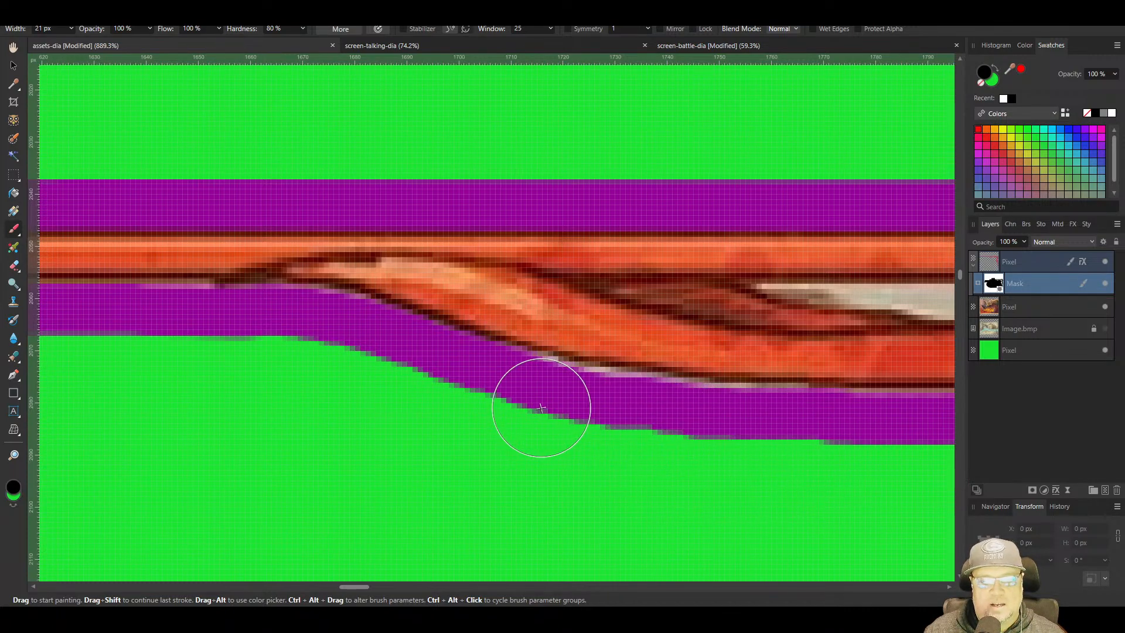
drag(597, 419, 779, 437)
Tighten the mask along the bottom of the sagging bulge in the horizontal strands, undoing the last stray stroke
mouse_move(785, 482)
mouse_down()
mouse_move(367, 454)
mouse_move(389, 454)
mouse_up()
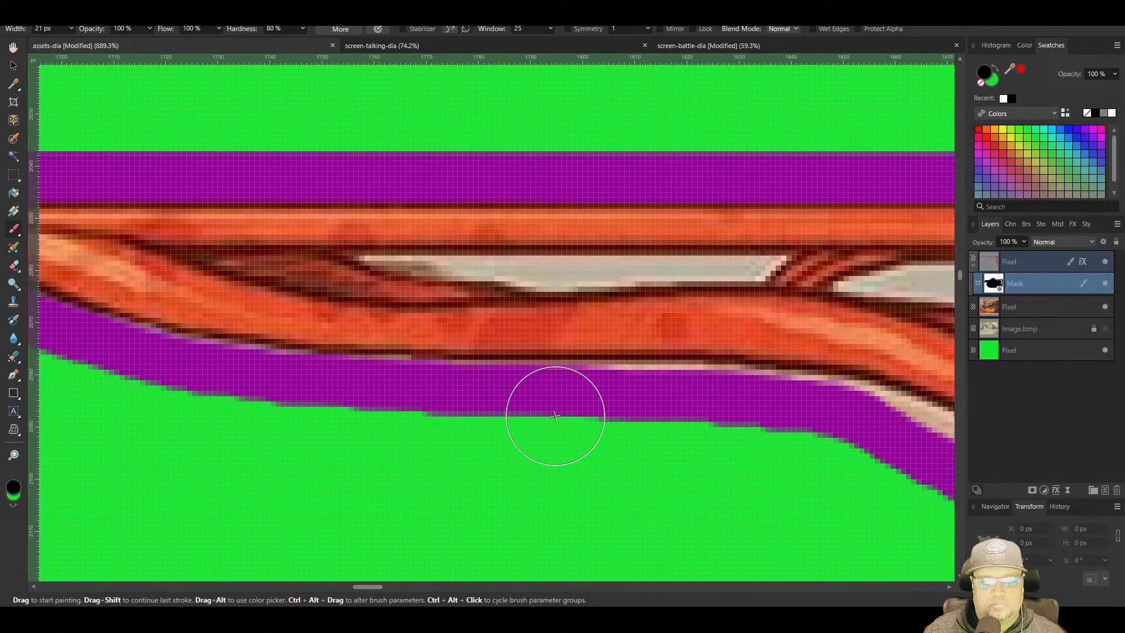
mouse_move(685, 416)
mouse_down()
mouse_move(756, 422)
mouse_move(326, 402)
mouse_move(327, 335)
mouse_move(394, 322)
mouse_move(447, 334)
mouse_move(668, 445)
mouse_move(764, 529)
mouse_move(410, 403)
mouse_up()
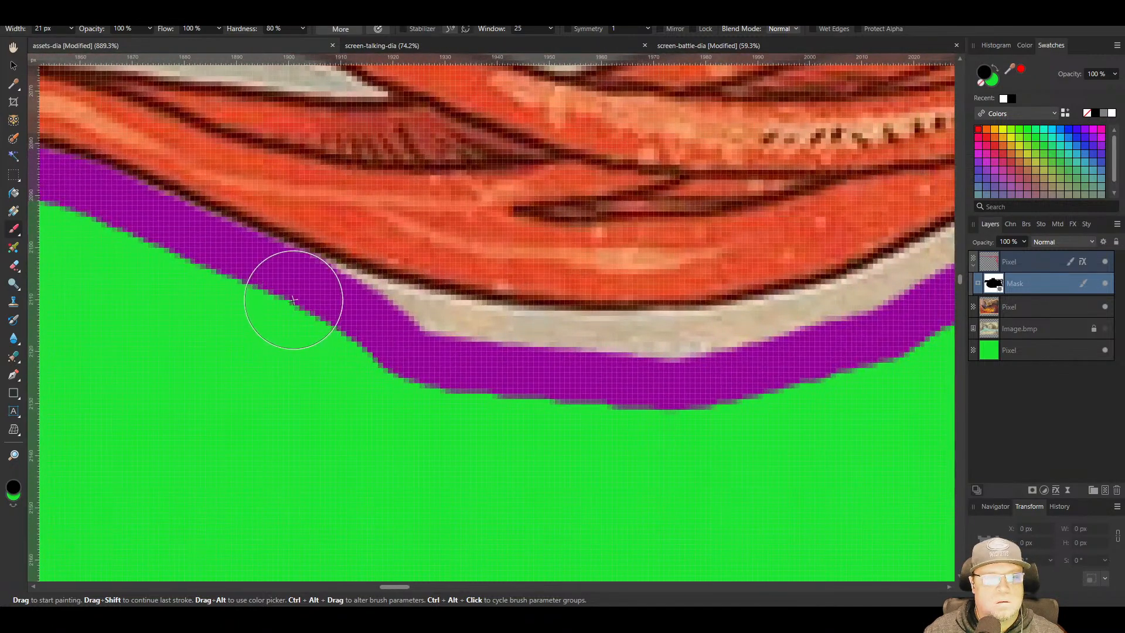
mouse_move(350, 322)
mouse_down()
mouse_move(512, 365)
mouse_move(788, 376)
mouse_up()
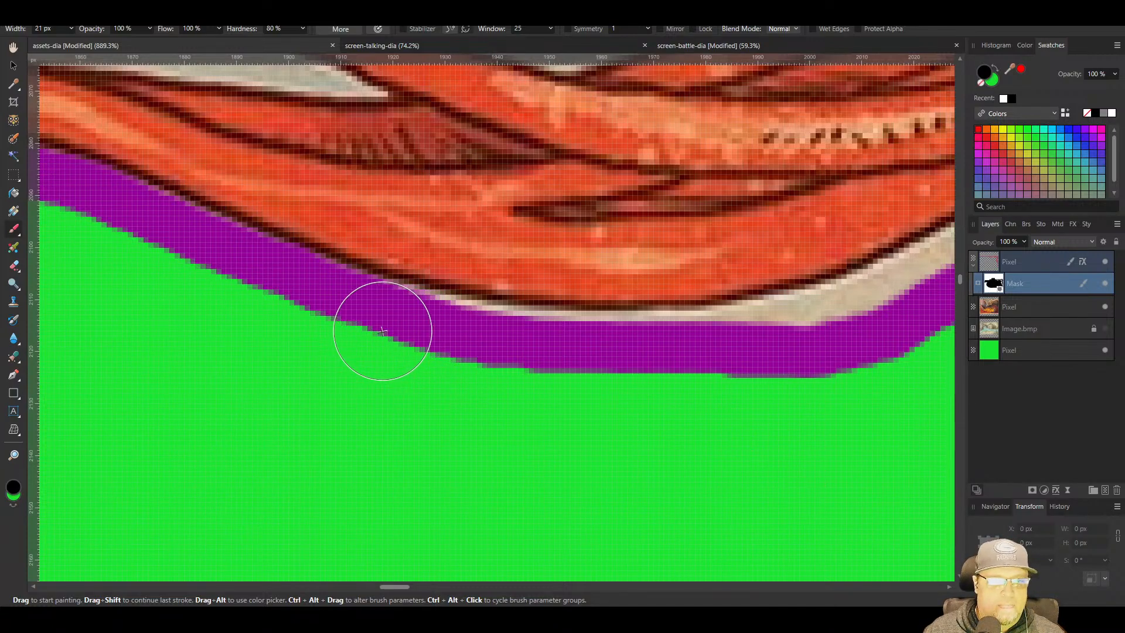
mouse_move(409, 343)
mouse_down()
mouse_move(516, 365)
mouse_move(674, 371)
mouse_up()
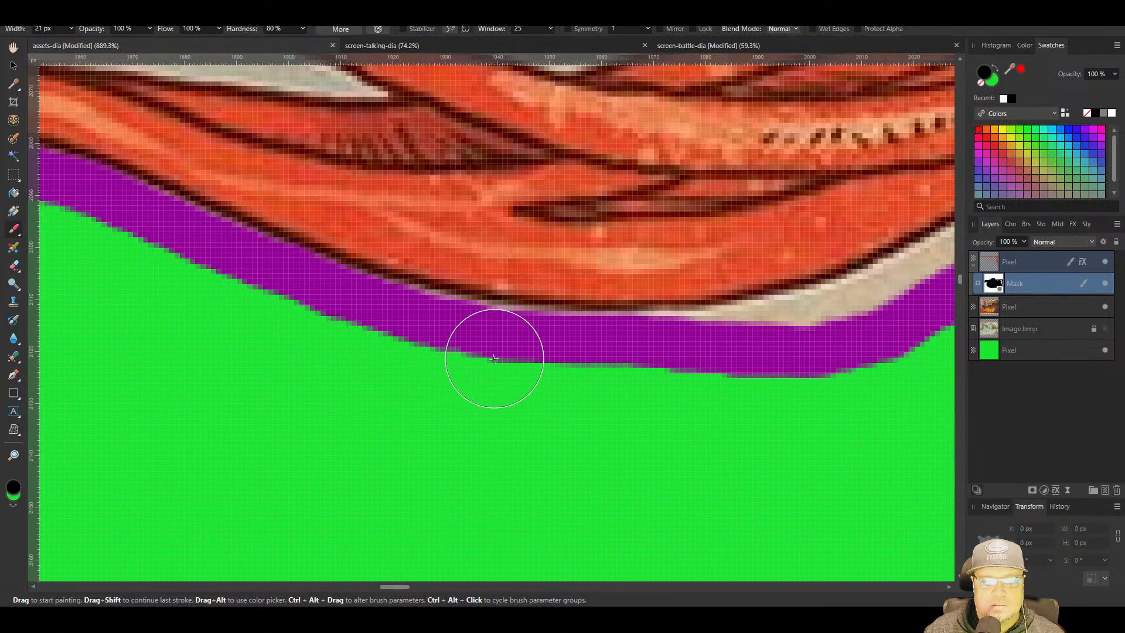
mouse_move(494, 359)
mouse_down()
mouse_move(767, 354)
mouse_move(328, 457)
mouse_move(494, 397)
mouse_move(284, 442)
mouse_move(390, 426)
mouse_up()
key(ctrl+z)
Paint black on the mask along the rising lower edge of the strands up to their crossing, undoing the misplaced stroke
mouse_move(337, 449)
mouse_down()
mouse_move(615, 326)
mouse_move(320, 441)
mouse_move(212, 459)
mouse_up()
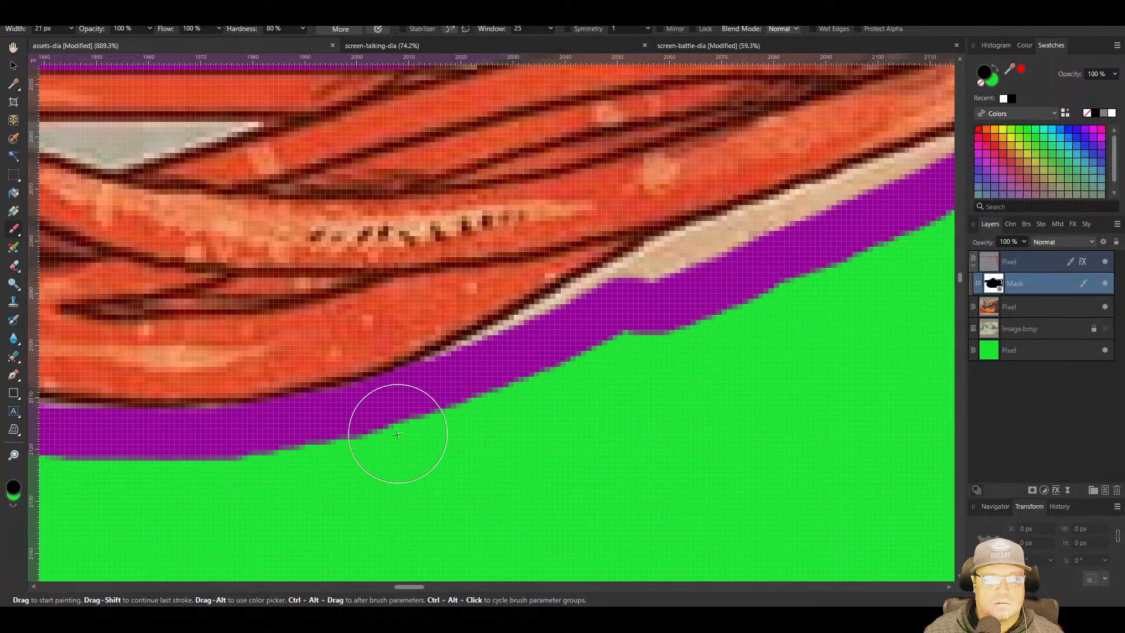
mouse_move(398, 433)
mouse_down()
mouse_move(255, 499)
mouse_move(388, 422)
mouse_up()
key(ctrl+z)
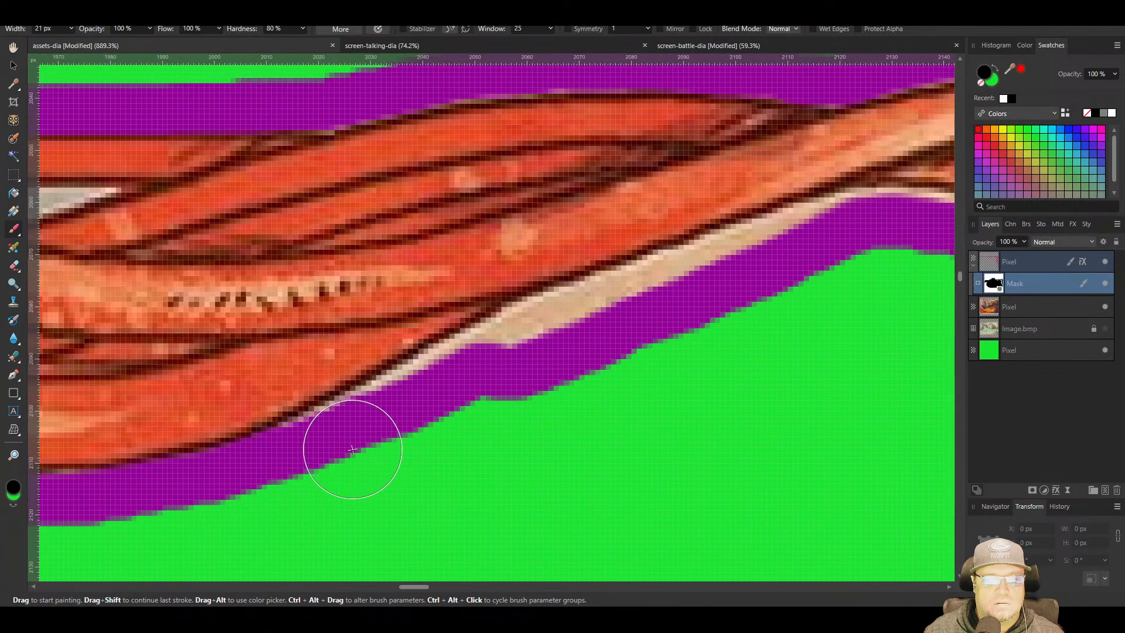
mouse_move(314, 460)
mouse_down()
mouse_move(541, 341)
mouse_move(565, 389)
mouse_up()
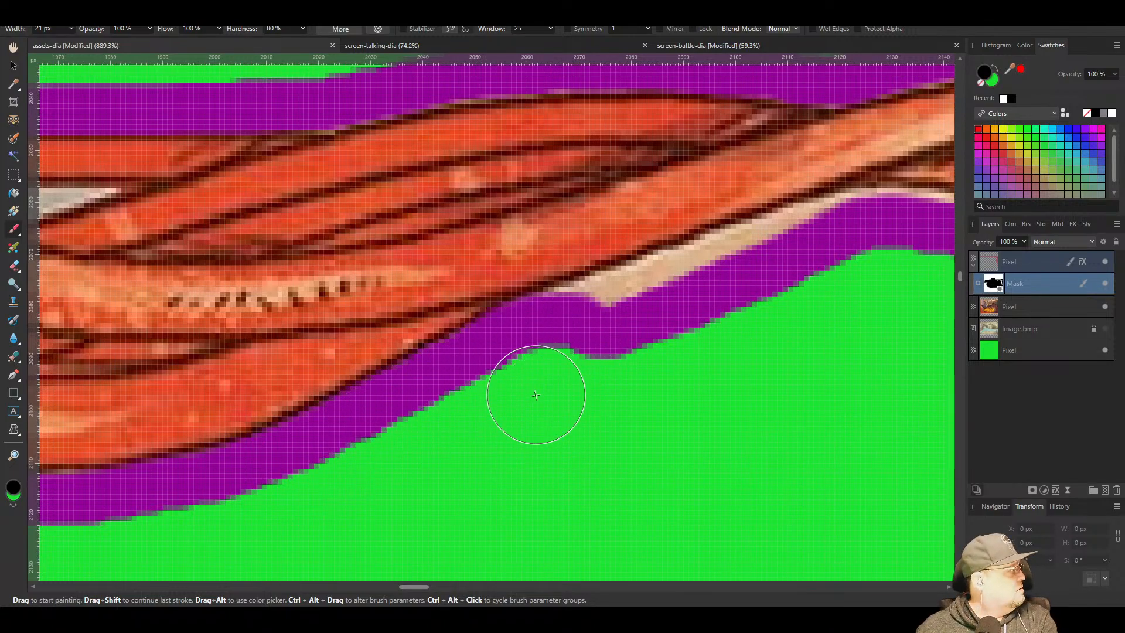
drag(565, 414, 401, 486)
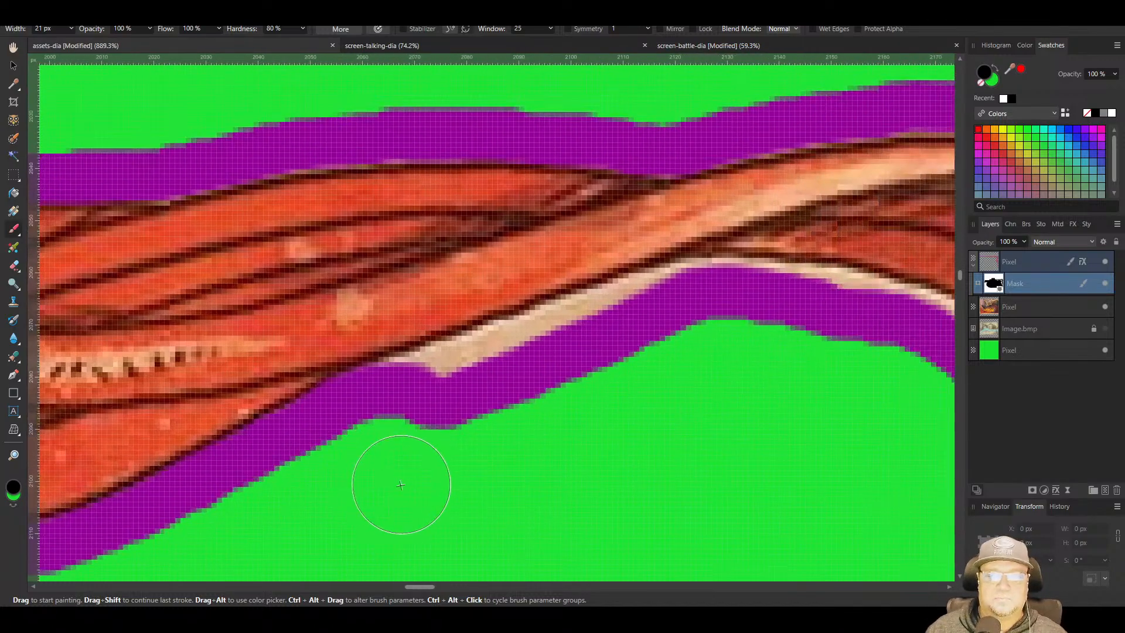
mouse_move(408, 410)
mouse_down()
mouse_move(467, 376)
mouse_move(671, 316)
mouse_up()
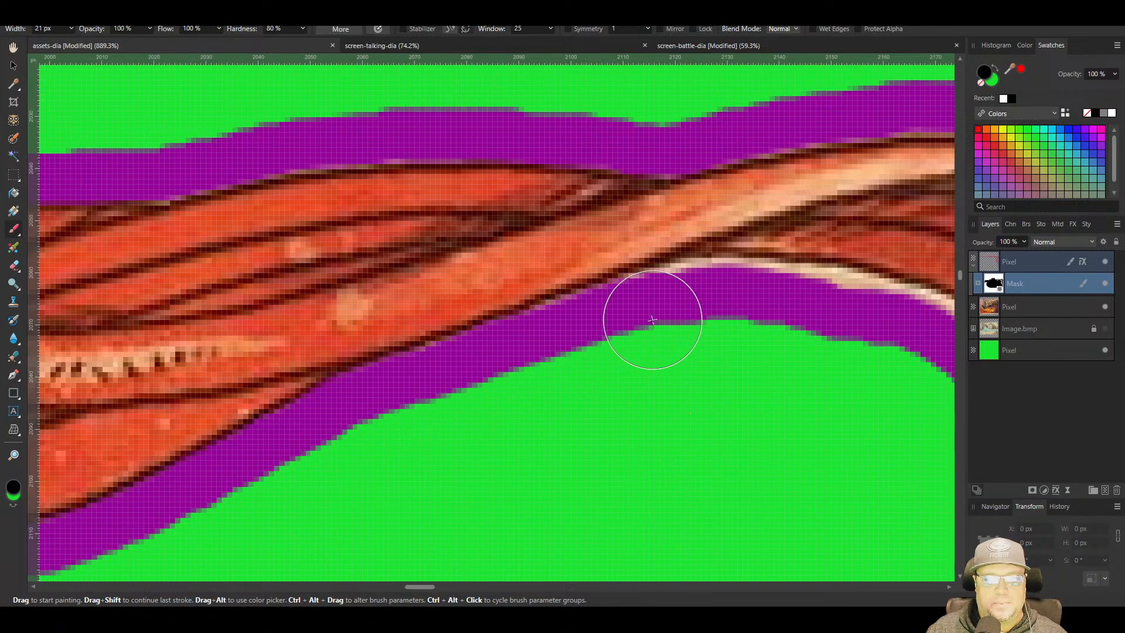
Trim the beige fringe from the mask along the descending lower edge just right of the strand crossing
mouse_move(652, 320)
mouse_down()
mouse_move(758, 307)
mouse_move(784, 337)
mouse_move(685, 348)
mouse_up()
drag(649, 424, 351, 433)
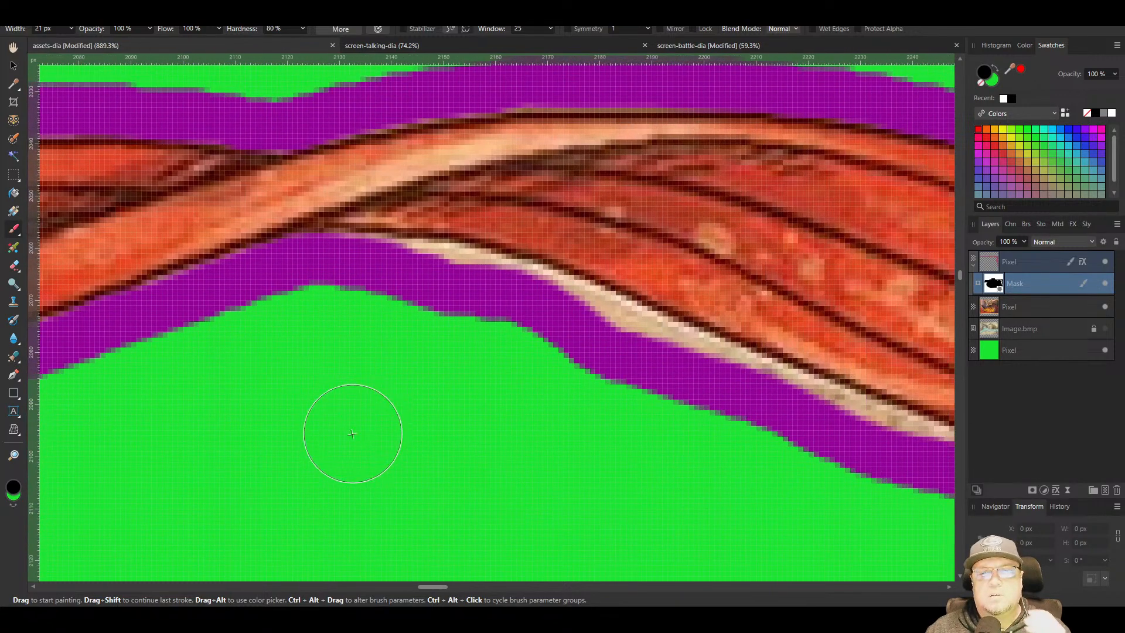
scroll(438, 511, down, 3)
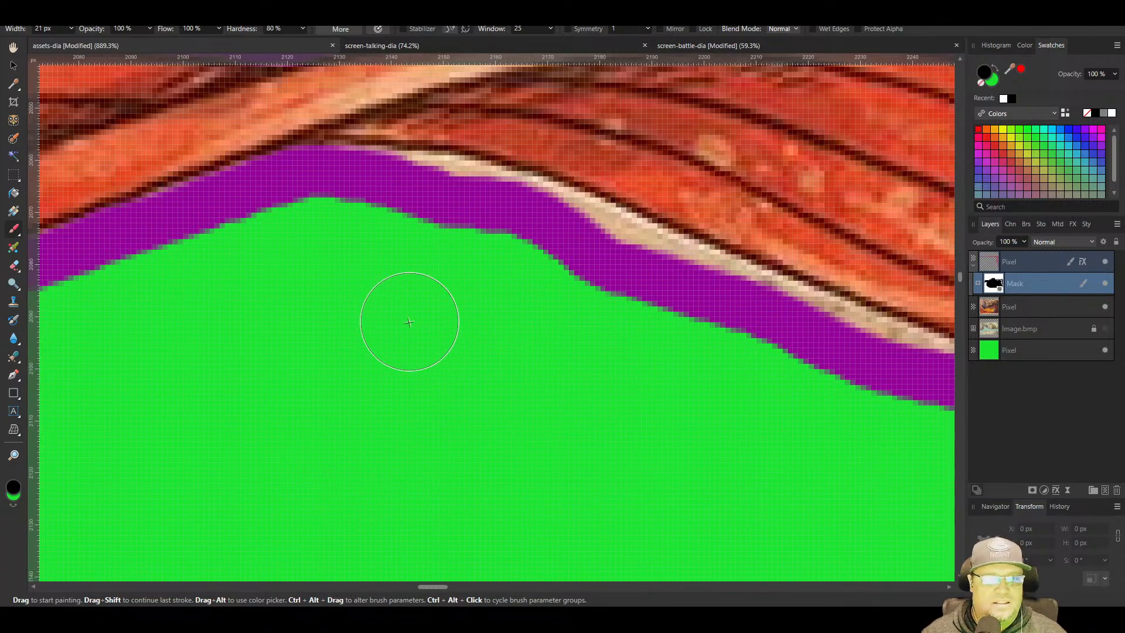
drag(358, 199, 475, 213)
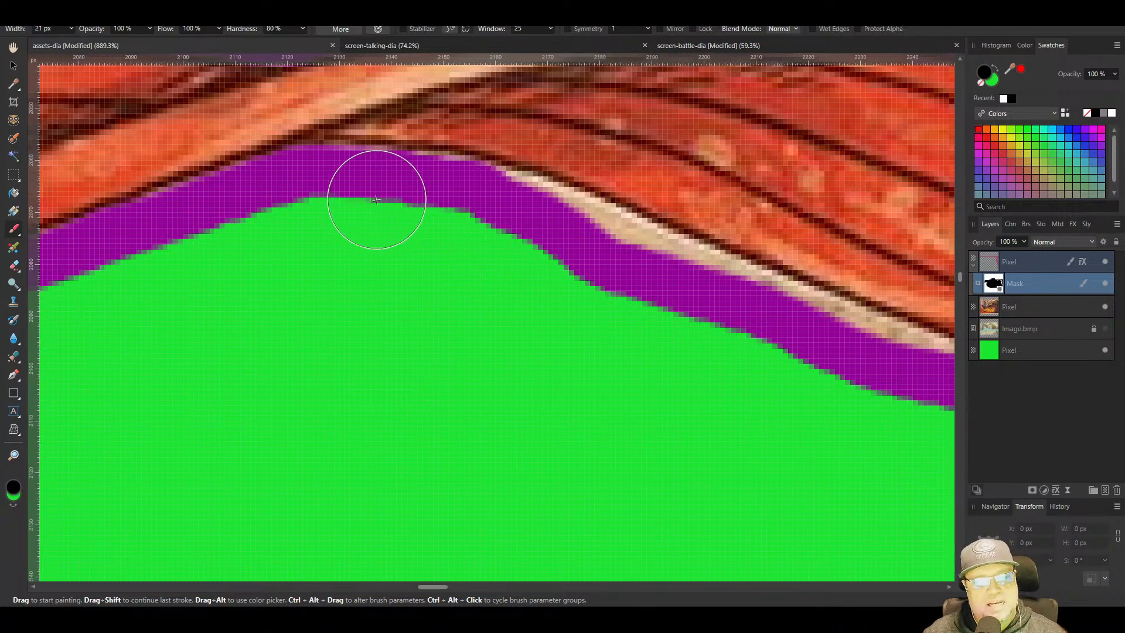
drag(531, 235, 617, 266)
mouse_move(608, 374)
mouse_down()
mouse_move(484, 442)
mouse_move(495, 447)
mouse_up()
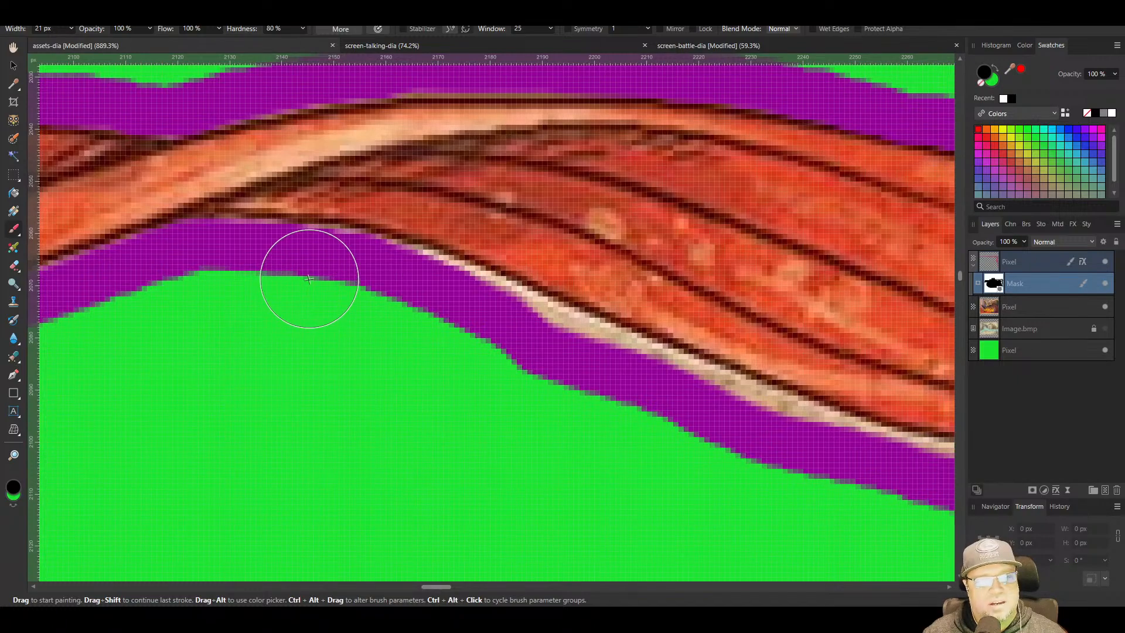
mouse_move(384, 285)
mouse_down()
mouse_move(510, 334)
mouse_move(607, 394)
mouse_up()
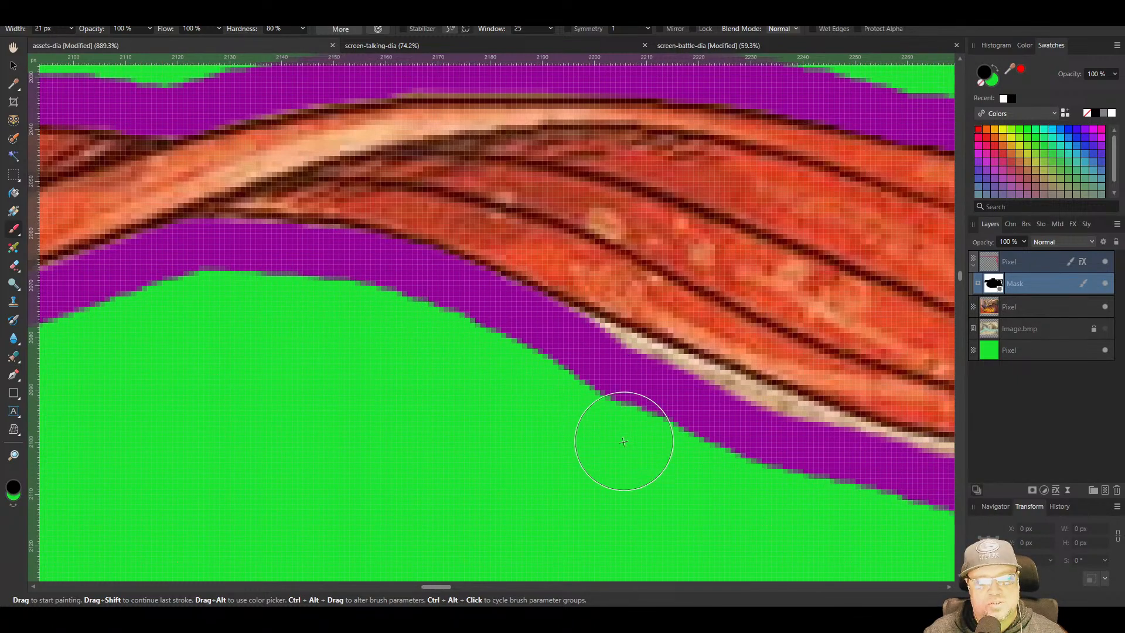
Paint black on the mask along the descending lower edge of the strands, removing the beige fringe towards the bottom of the sag
drag(618, 466, 375, 404)
mouse_move(318, 297)
mouse_down()
mouse_move(469, 357)
mouse_move(582, 438)
mouse_up()
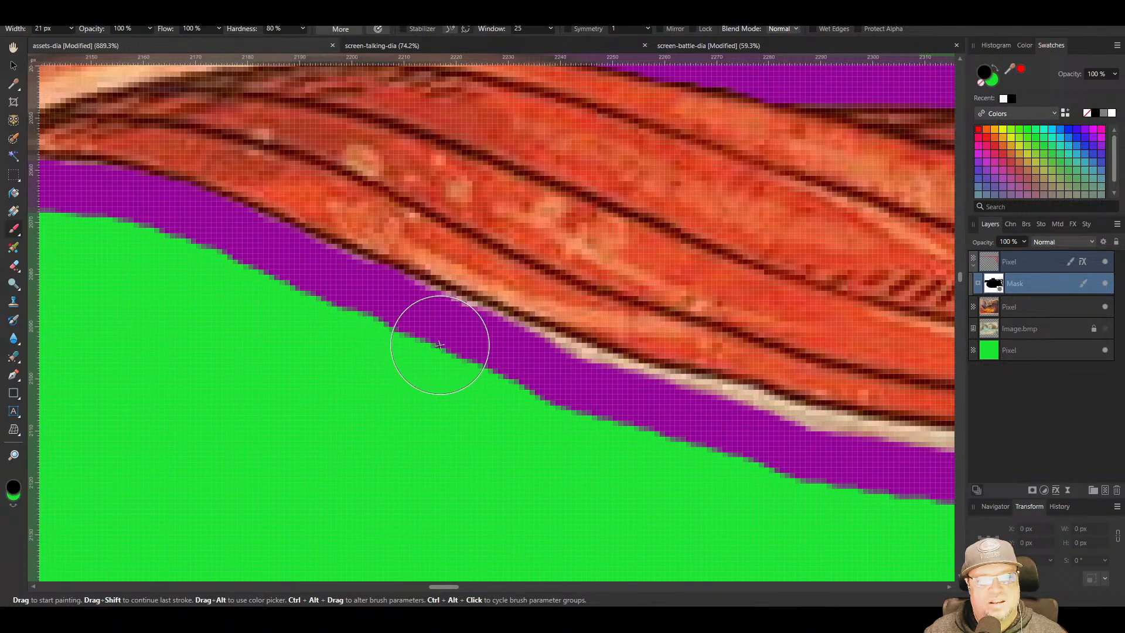
drag(488, 364, 579, 403)
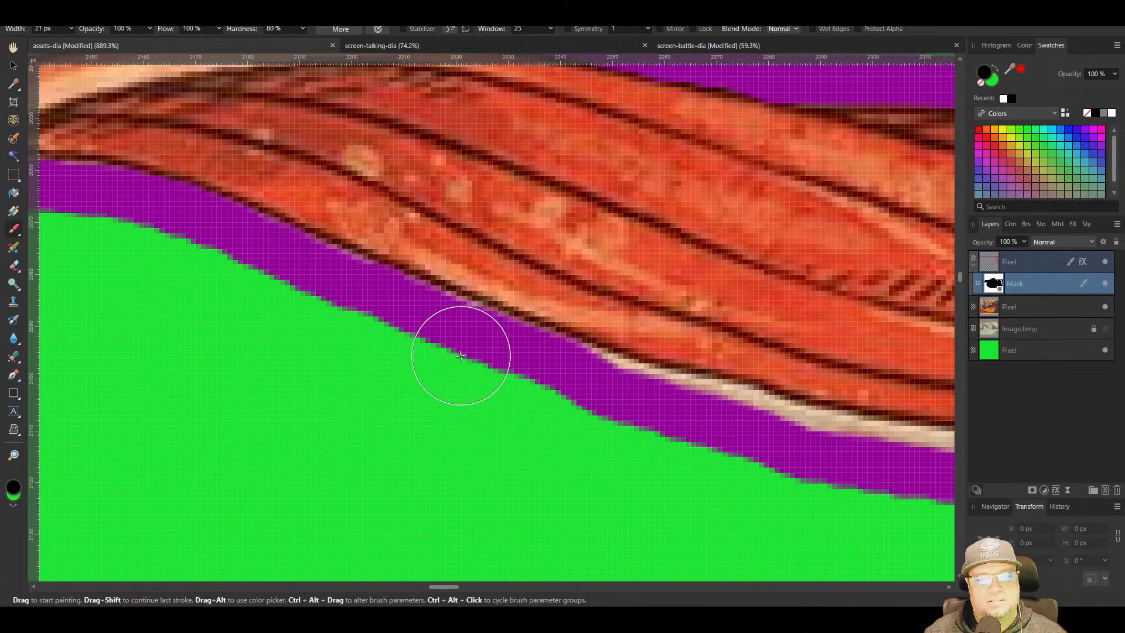
drag(538, 466, 341, 415)
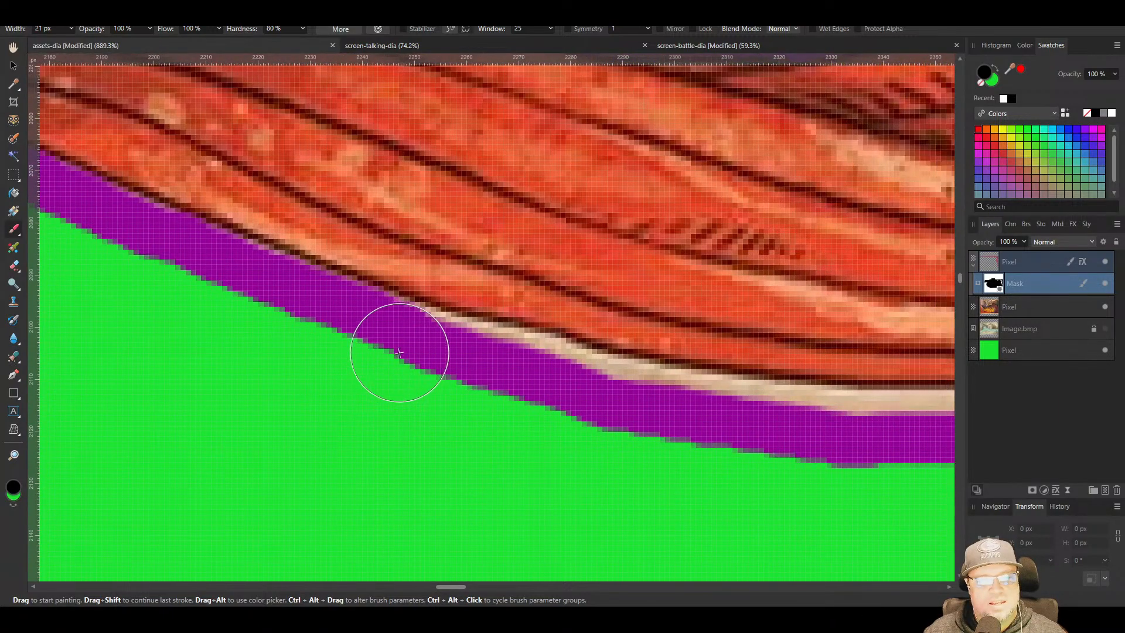
mouse_move(471, 372)
mouse_down()
mouse_move(564, 402)
mouse_move(594, 486)
mouse_up()
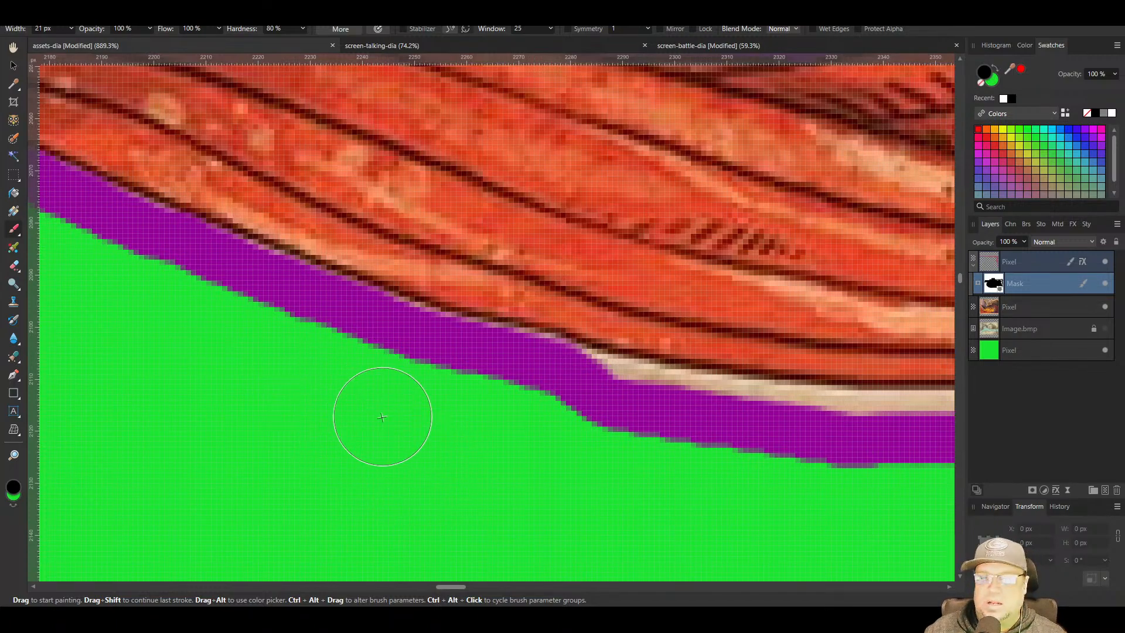
Trim the beige band from the mask along the bottom of the sag up to the metal-edged diamond plate
mouse_move(595, 414)
mouse_down()
mouse_move(628, 418)
mouse_move(566, 403)
mouse_move(697, 432)
mouse_move(764, 476)
mouse_move(554, 459)
mouse_up()
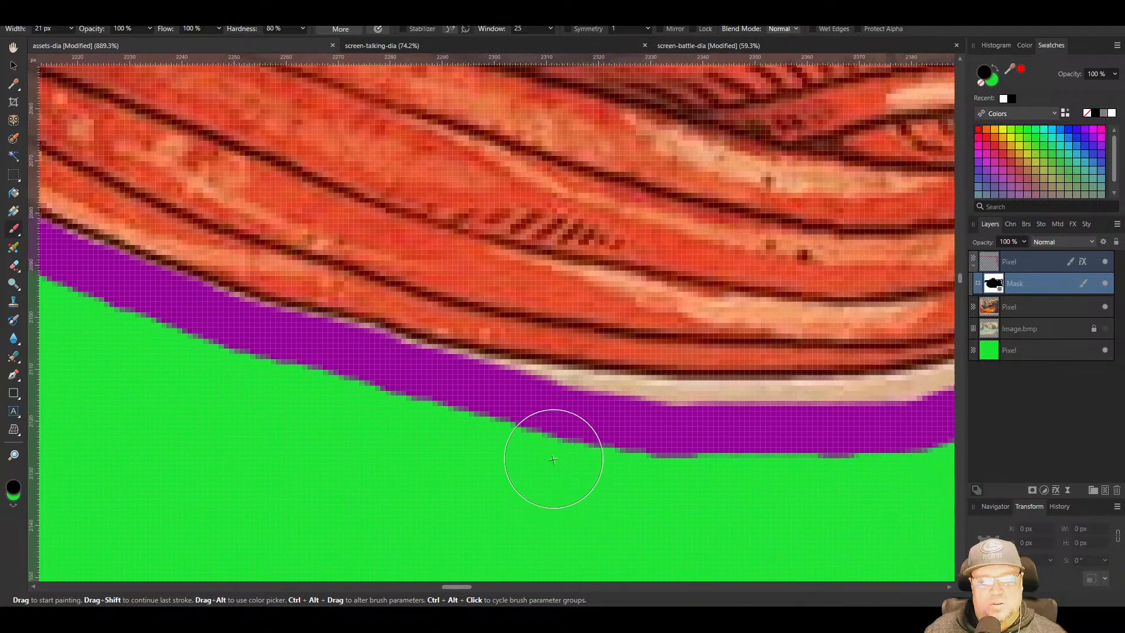
mouse_move(340, 372)
mouse_down()
mouse_move(476, 409)
mouse_move(521, 437)
mouse_up()
drag(630, 481, 480, 445)
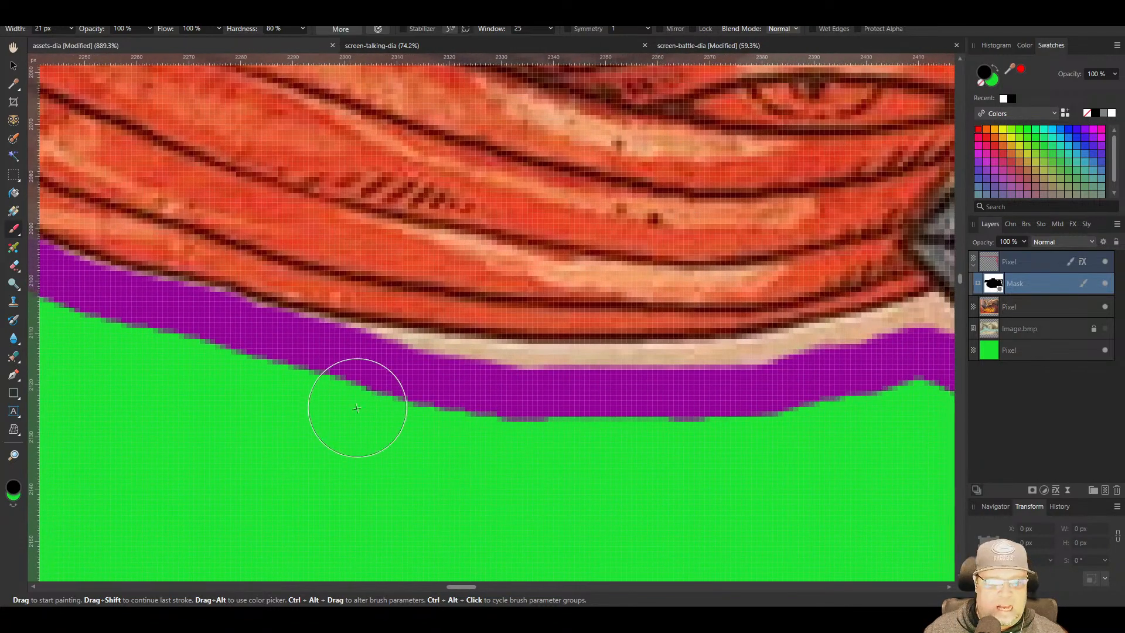
mouse_move(349, 377)
mouse_down()
mouse_move(717, 426)
mouse_move(466, 420)
mouse_move(395, 383)
mouse_move(730, 401)
mouse_move(755, 414)
mouse_move(465, 403)
mouse_move(444, 390)
mouse_move(524, 396)
mouse_up()
drag(585, 452, 373, 503)
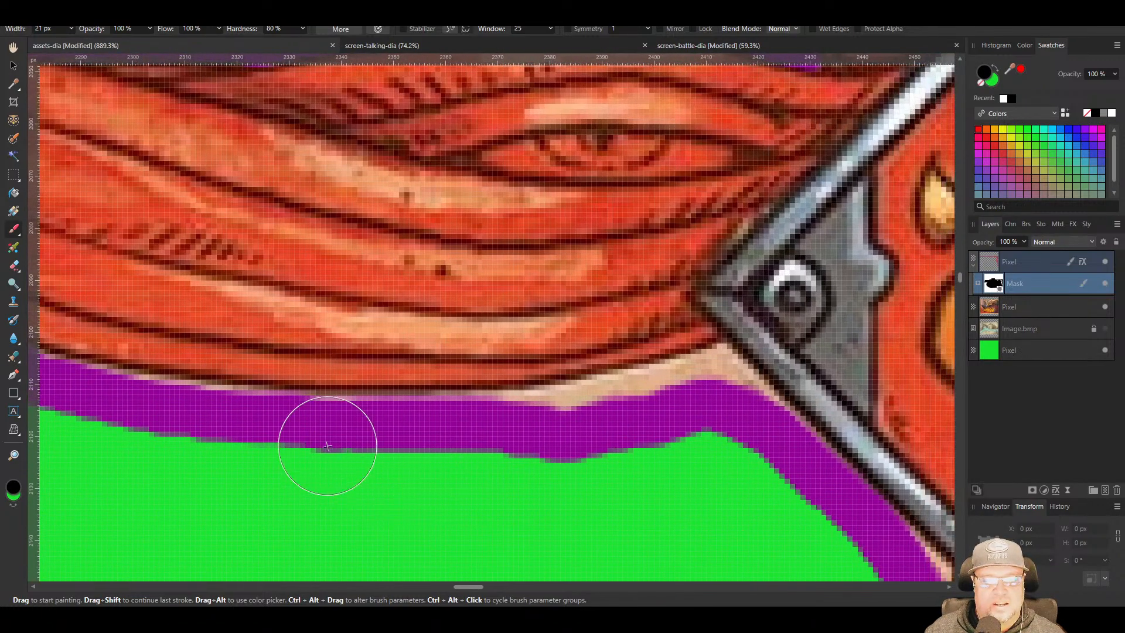
mouse_move(326, 447)
mouse_down()
mouse_move(502, 447)
mouse_move(591, 432)
mouse_move(658, 402)
mouse_move(693, 410)
mouse_move(443, 446)
mouse_up()
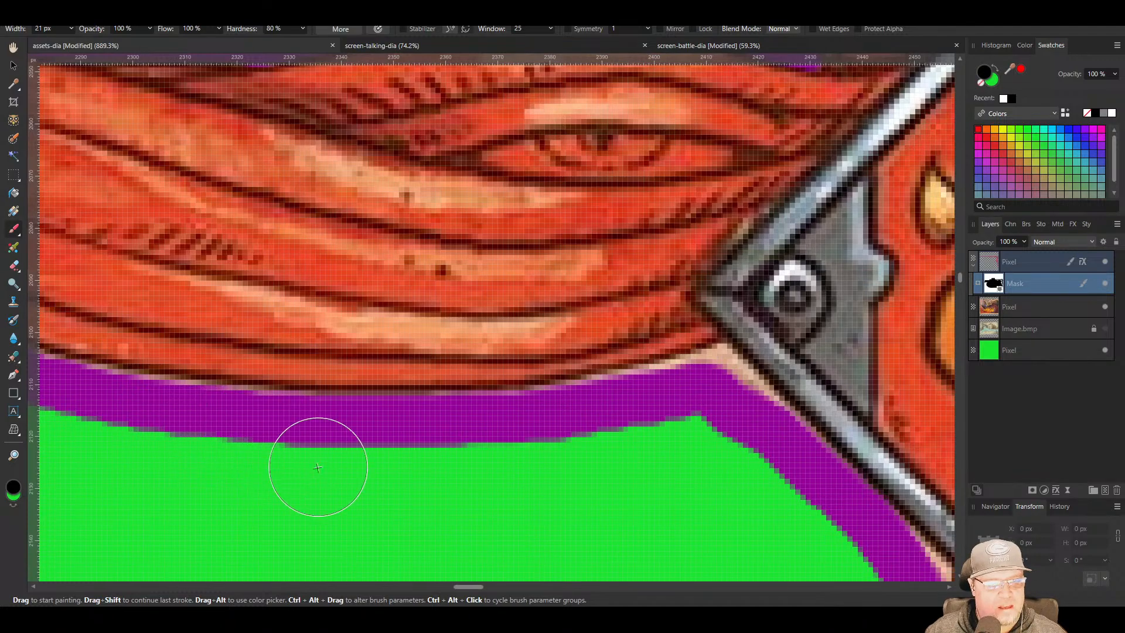
Reduce the brush width to 11 px and clear the beige remnant from the mask where the strands meet the diamond plate's corner
drag(548, 524, 392, 550)
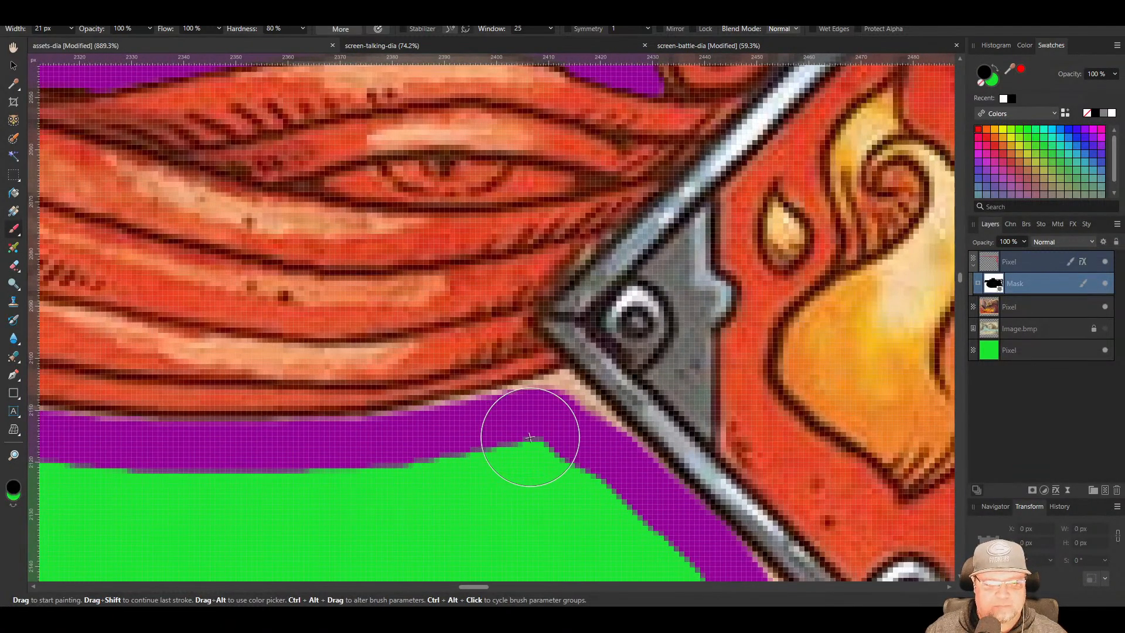
mouse_move(530, 437)
mouse_down()
mouse_move(552, 432)
mouse_move(613, 484)
mouse_move(573, 445)
mouse_up()
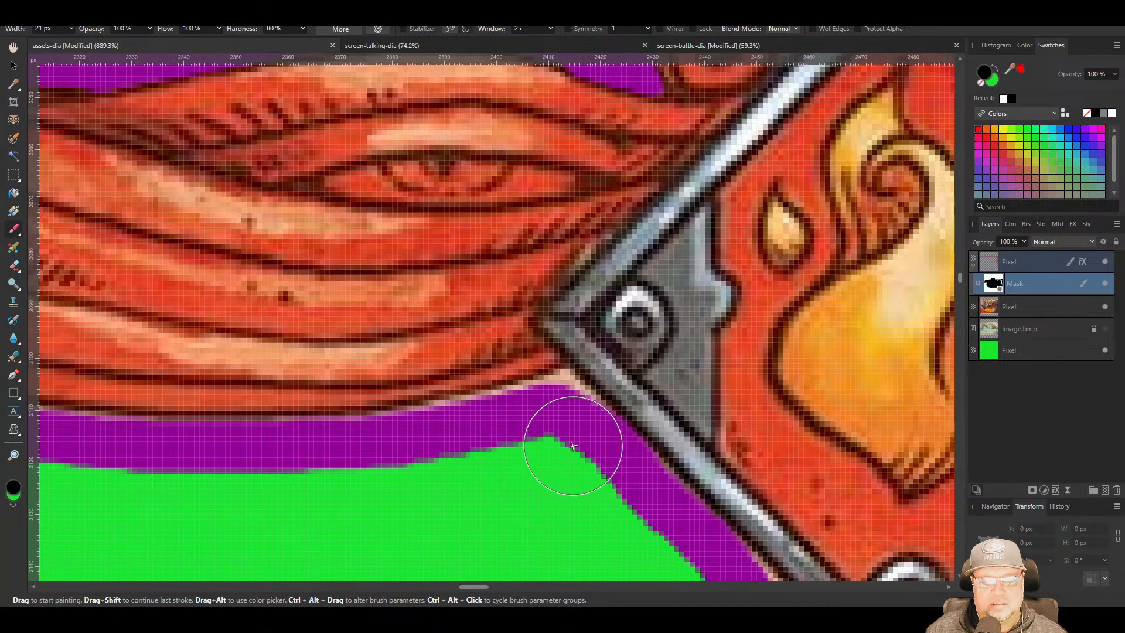
key(bracketleft)
key(bracketleft)
key(bracketleft)
key(bracketleft)
key(bracketleft)
key(bracketleft)
key(bracketleft)
key(bracketleft)
key(bracketleft)
key(bracketleft)
drag(554, 404, 560, 399)
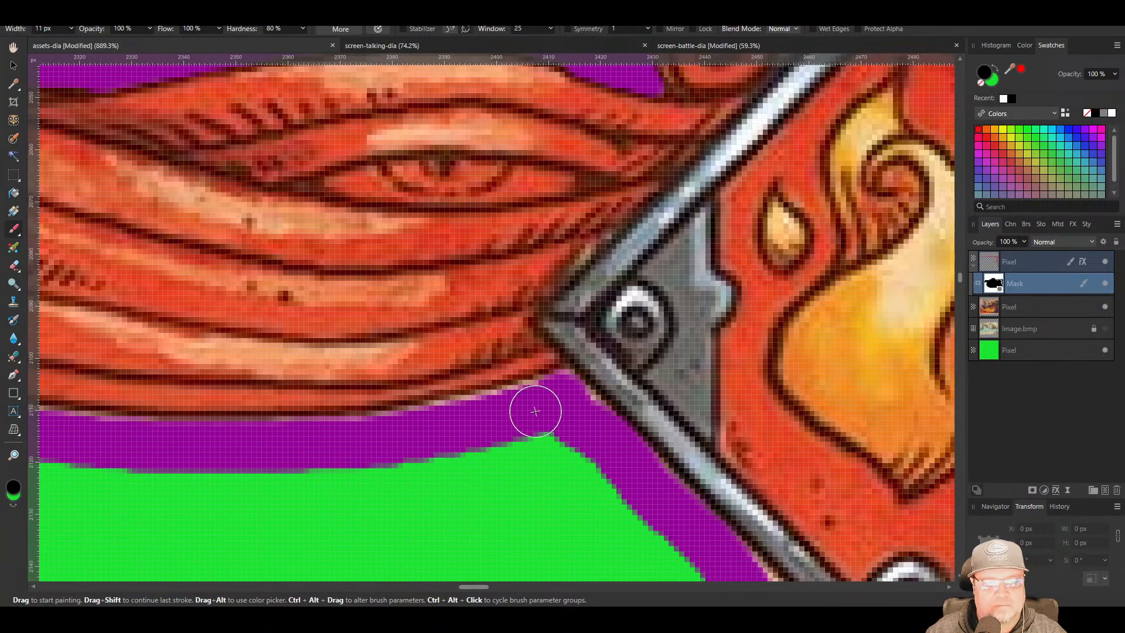
drag(524, 409, 337, 445)
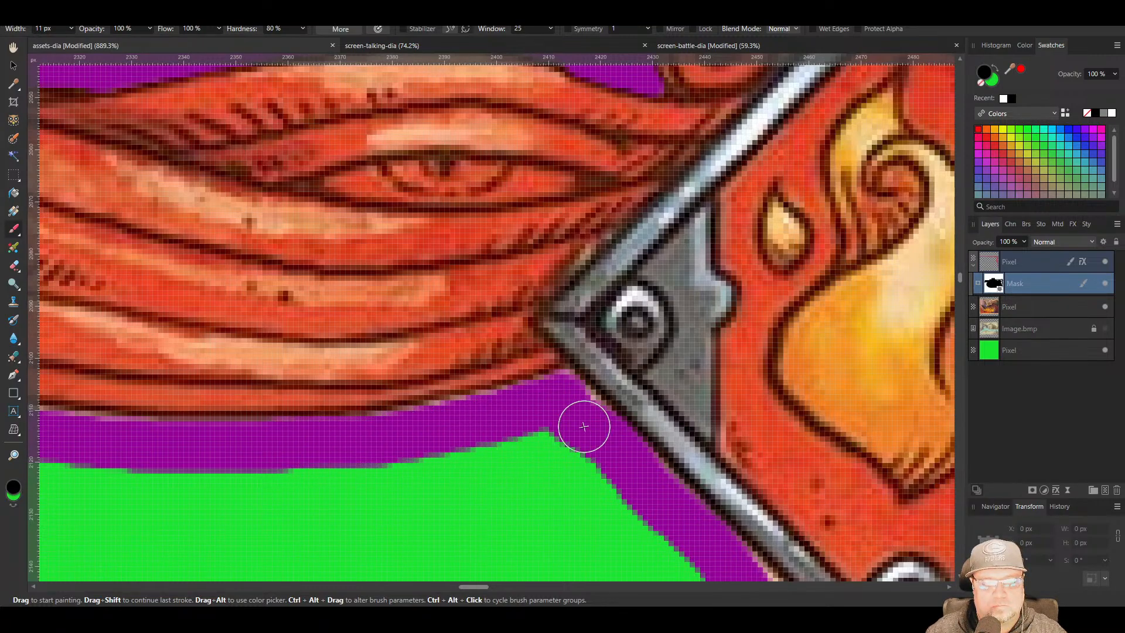
drag(584, 426, 568, 401)
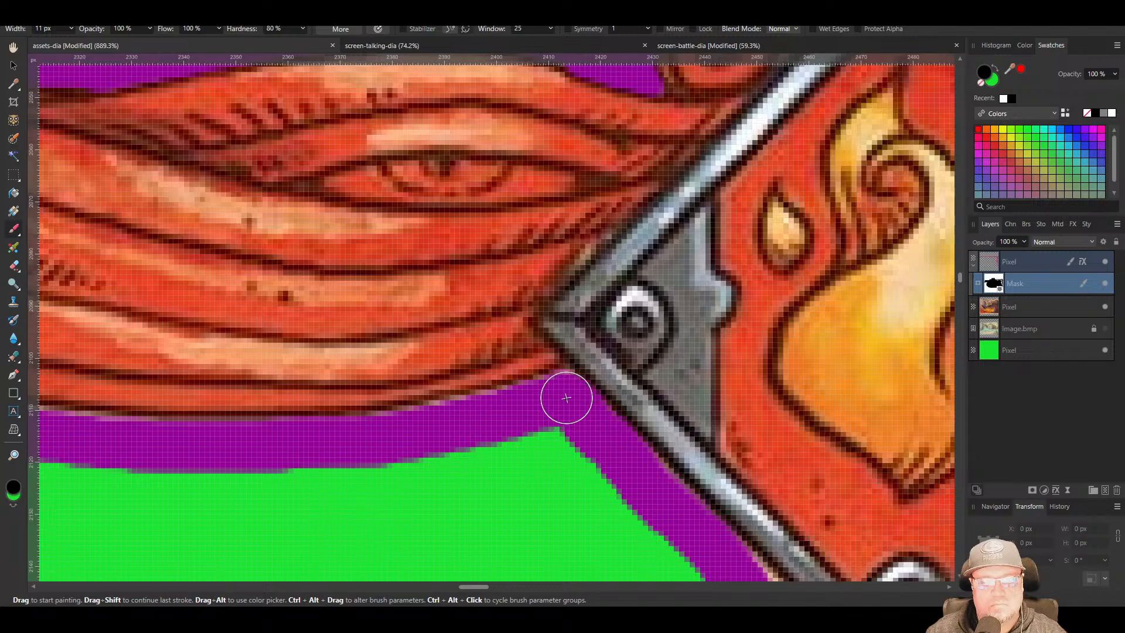
Paint away the beige strip on the mask along the left edge of the trunk just below the diamond plate
mouse_move(704, 575)
mouse_down()
mouse_move(398, 396)
mouse_move(451, 407)
mouse_move(463, 427)
mouse_move(465, 465)
mouse_move(419, 522)
mouse_up()
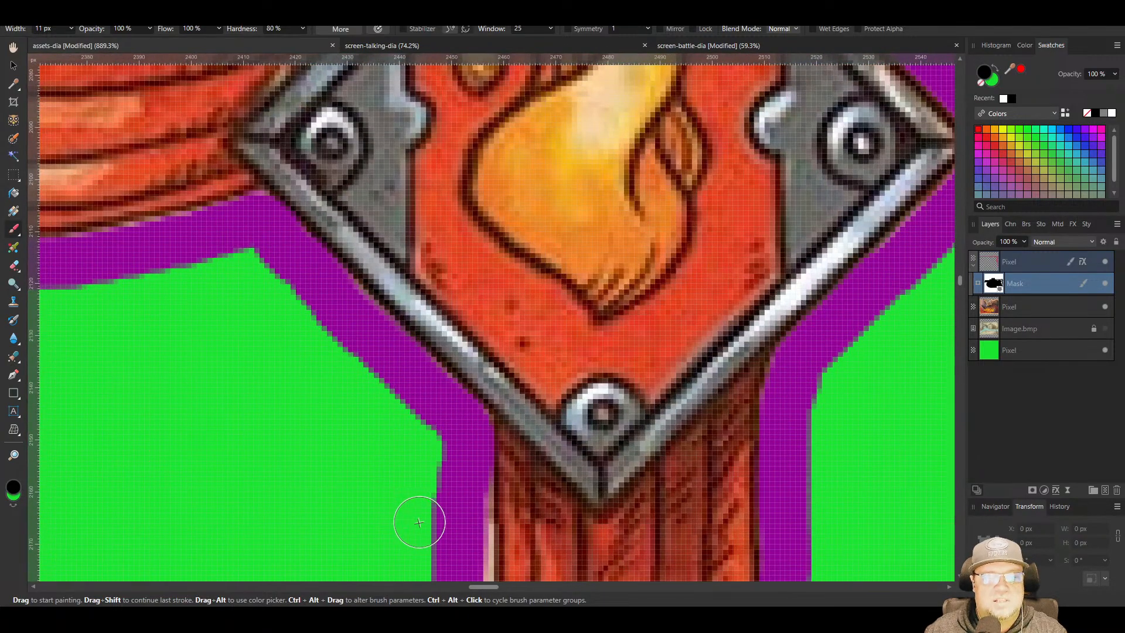
scroll(409, 519, down, 4)
scroll(522, 315, up, 2)
scroll(539, 318, up, 2)
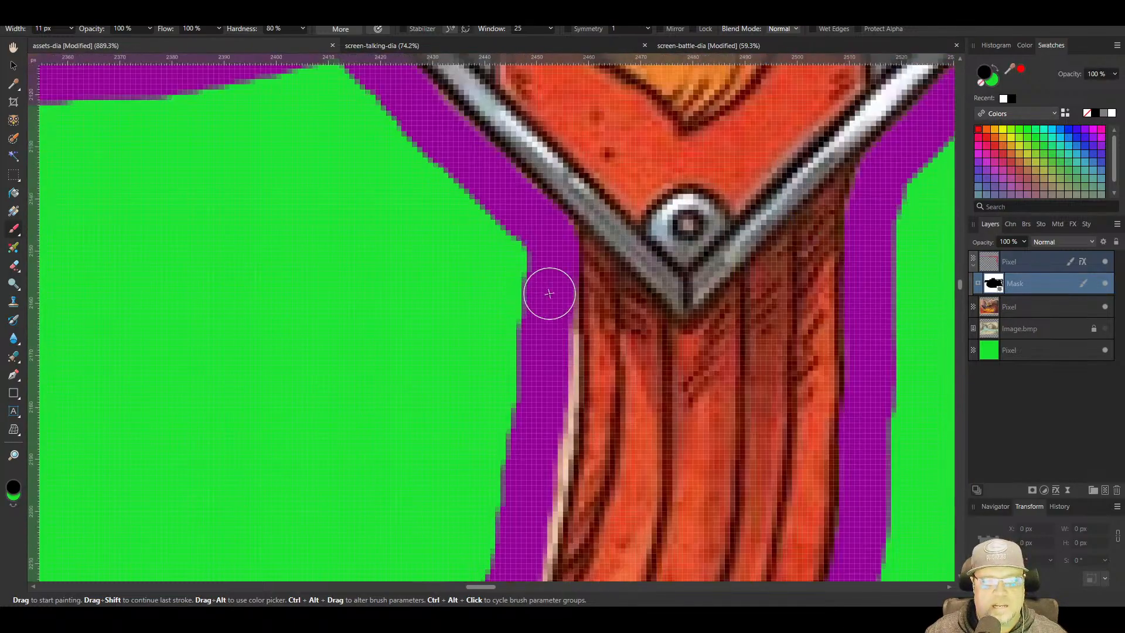
mouse_move(547, 294)
mouse_down()
mouse_move(537, 470)
mouse_move(519, 188)
mouse_up()
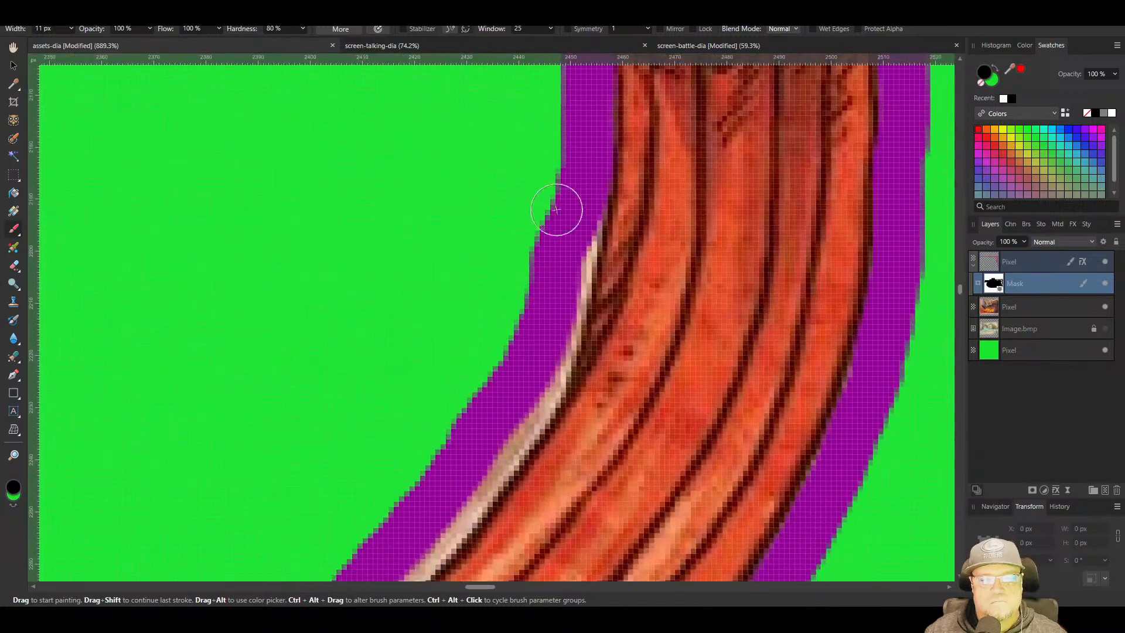
mouse_move(575, 213)
mouse_down()
mouse_move(530, 389)
mouse_move(472, 419)
mouse_move(516, 258)
mouse_up()
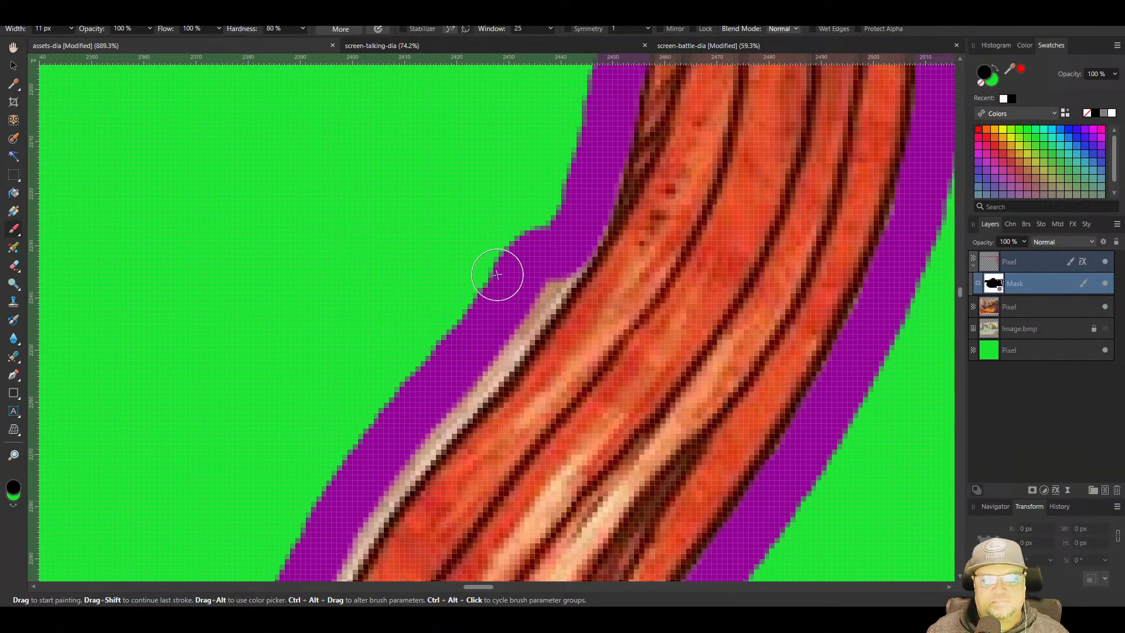
Tighten the mask along the trunk's left edge where it sweeps down and left towards the height of the spiral curl
scroll(496, 275, down, 5)
scroll(604, 380, up, 2)
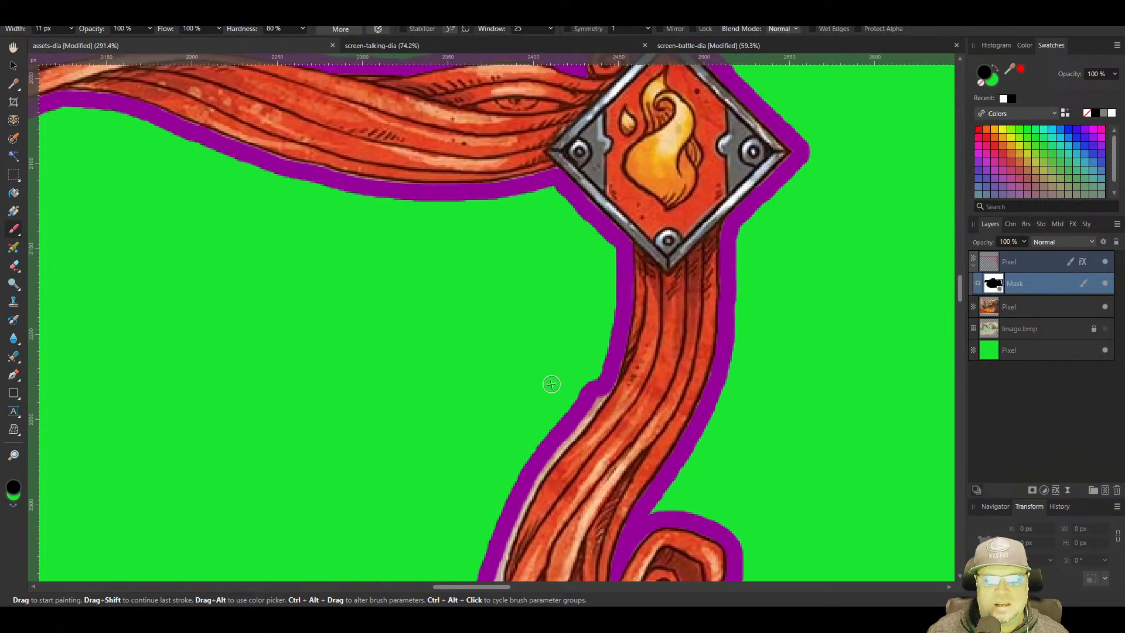
scroll(544, 410, up, 3)
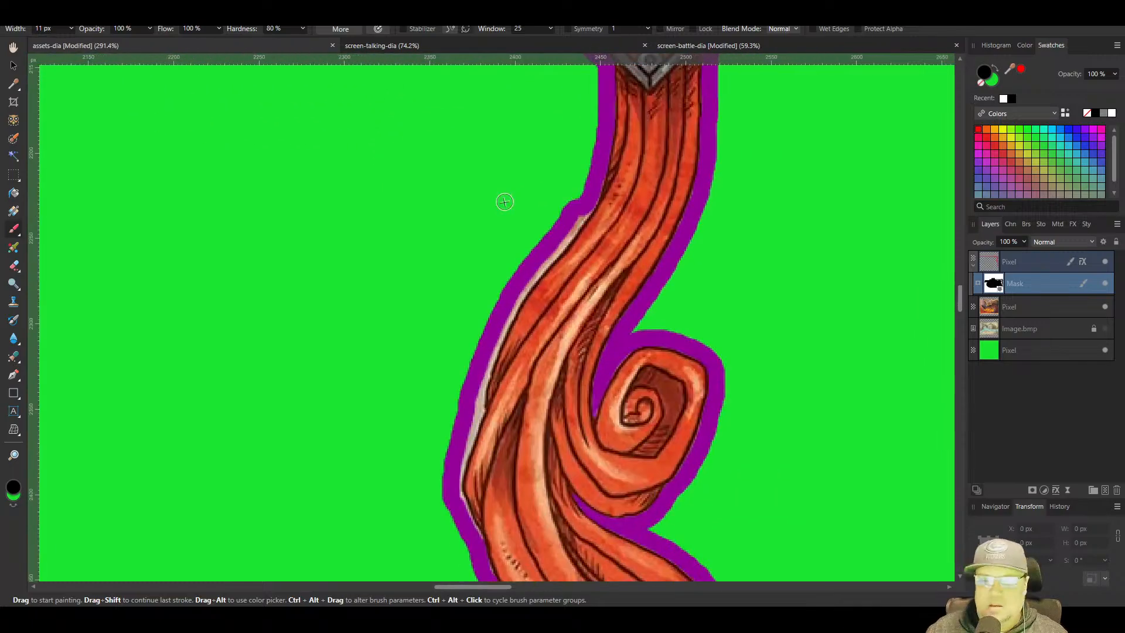
mouse_move(657, 157)
mouse_down()
mouse_move(550, 309)
mouse_move(463, 367)
mouse_move(461, 321)
mouse_move(508, 101)
mouse_move(575, 100)
mouse_move(542, 92)
mouse_move(484, 107)
mouse_move(457, 162)
mouse_up()
drag(536, 123, 428, 269)
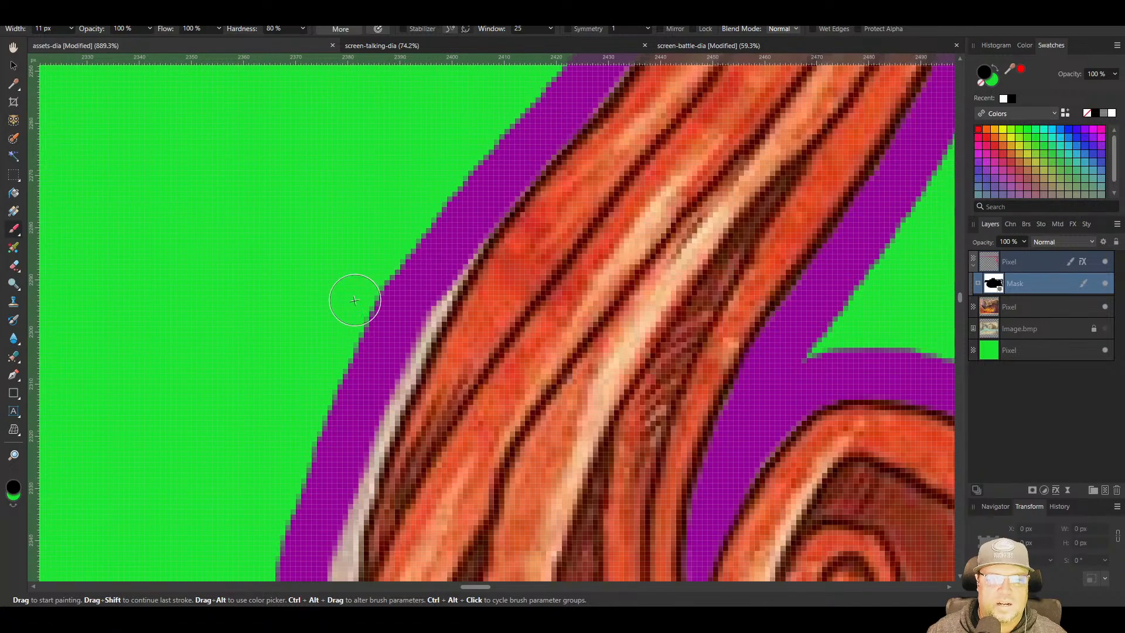
drag(358, 299, 373, 206)
mouse_move(488, 124)
mouse_down()
mouse_move(383, 303)
mouse_move(347, 325)
mouse_move(372, 190)
mouse_up()
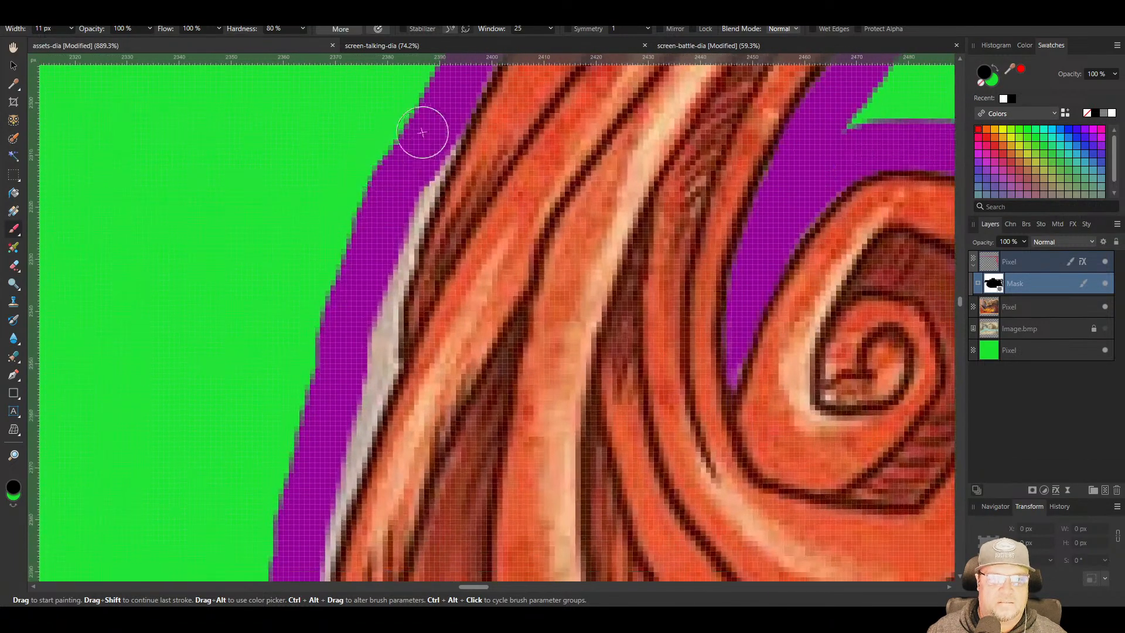
Remove the beige sliver from the mask around the trunk's outward bend, left of the spiral curl
mouse_move(427, 143)
mouse_down()
mouse_move(372, 281)
mouse_move(361, 371)
mouse_move(313, 417)
mouse_move(328, 184)
mouse_up()
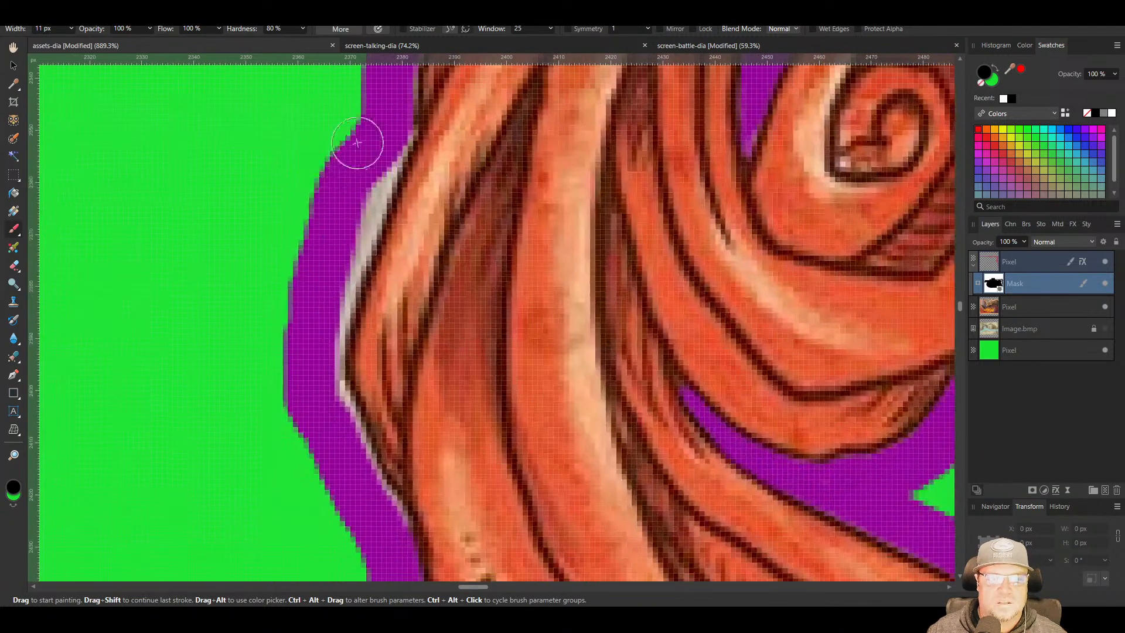
mouse_move(389, 120)
mouse_down()
mouse_move(329, 262)
mouse_move(303, 372)
mouse_up()
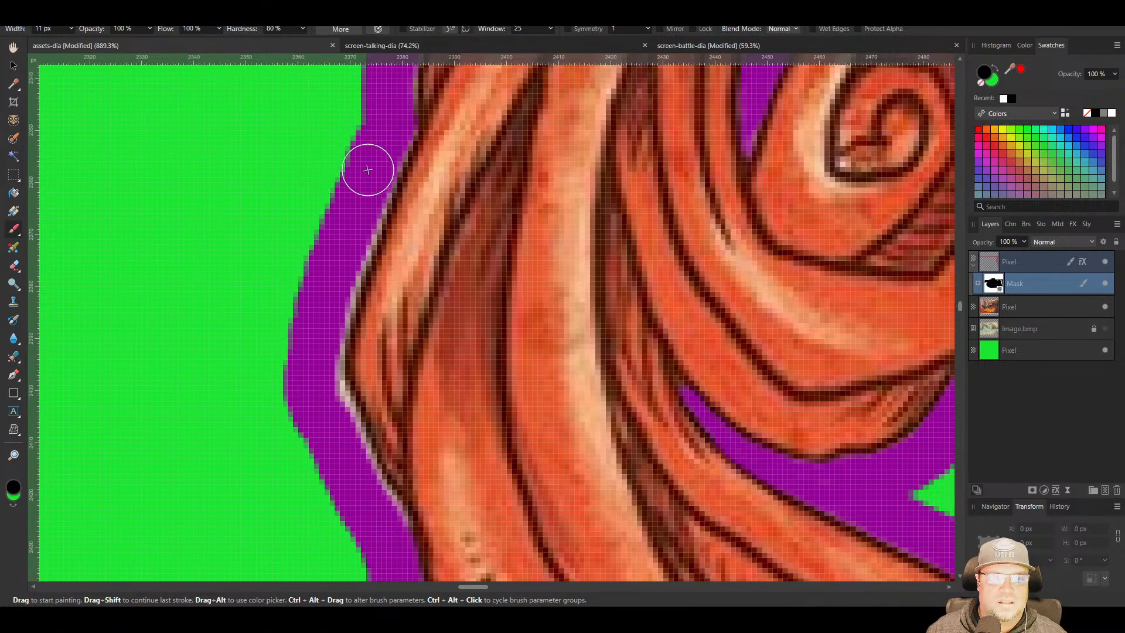
mouse_move(367, 169)
mouse_down()
mouse_move(311, 355)
mouse_move(323, 420)
mouse_move(319, 361)
mouse_up()
mouse_move(316, 402)
mouse_down()
mouse_move(243, 169)
mouse_move(308, 299)
mouse_move(259, 175)
mouse_up()
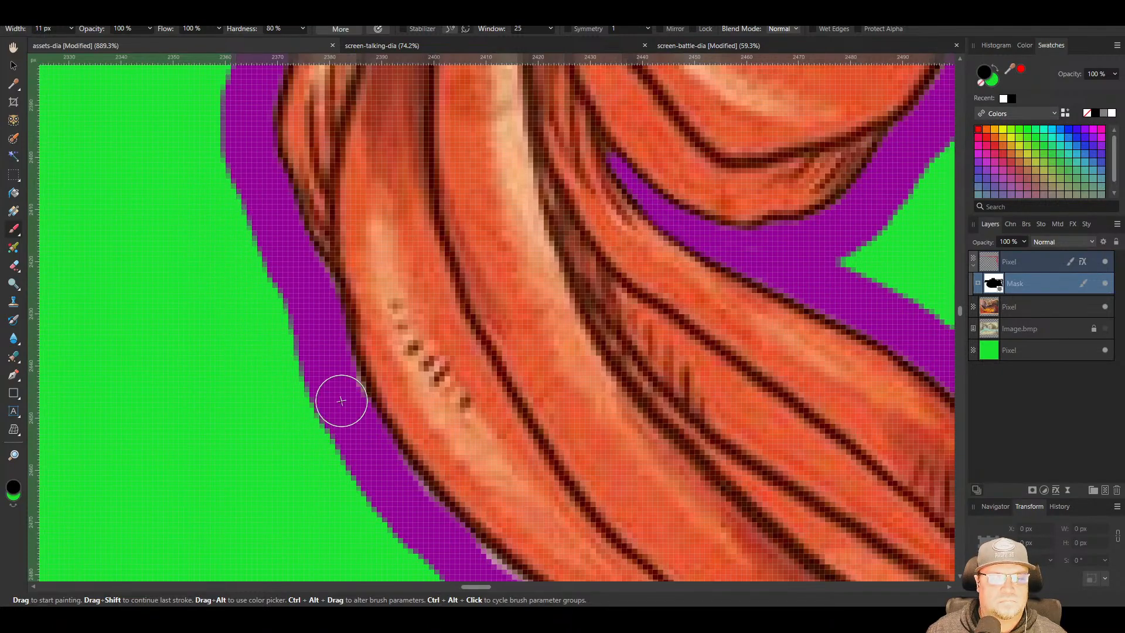
Clean the thin fringe from the mask along the trunk's left edge curving down and right to the inward notch
click(462, 357)
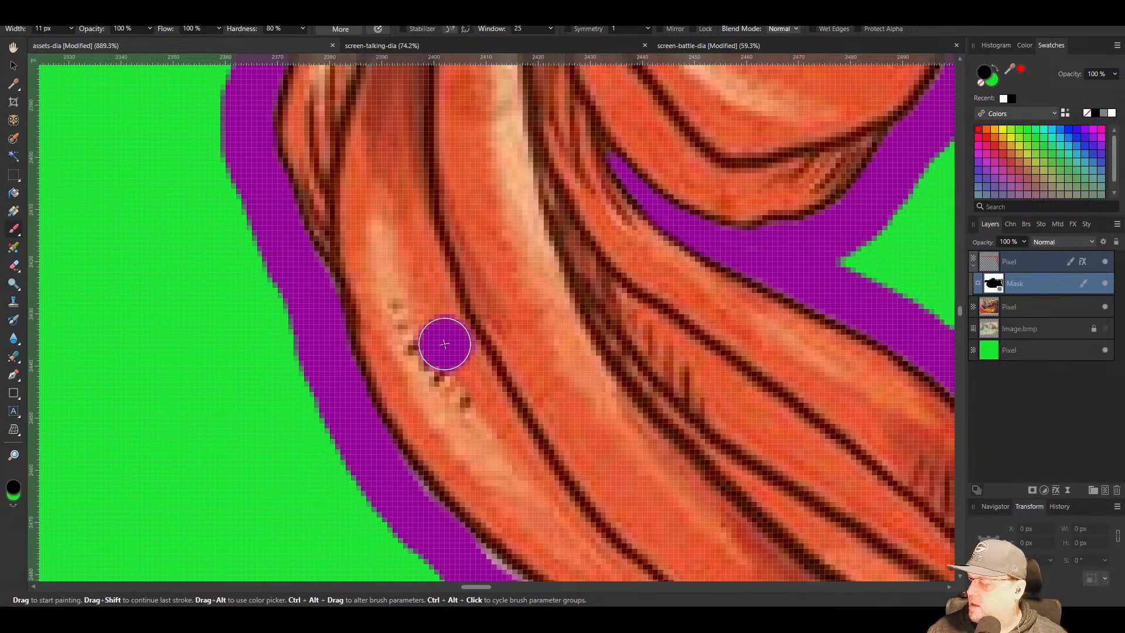
drag(435, 397, 467, 143)
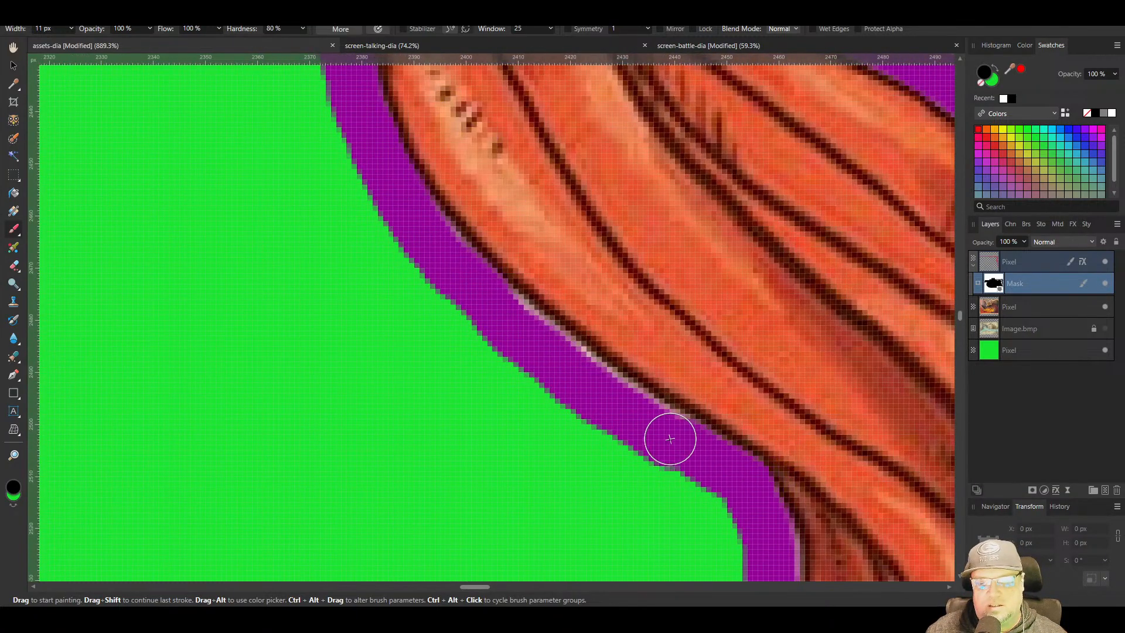
drag(670, 439, 479, 298)
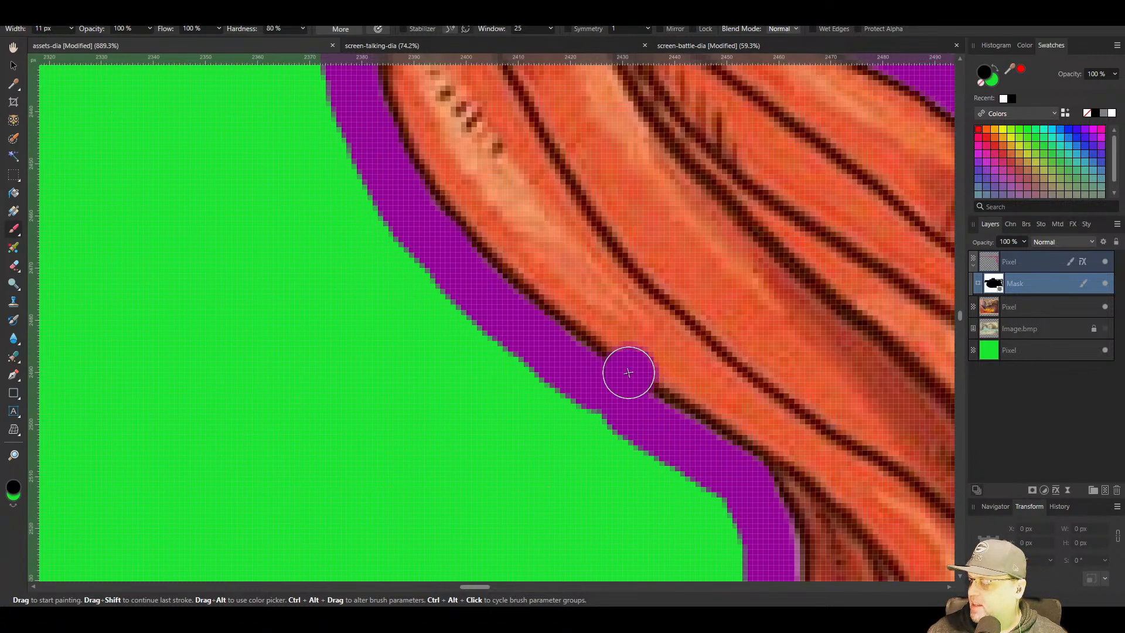
drag(632, 402, 433, 183)
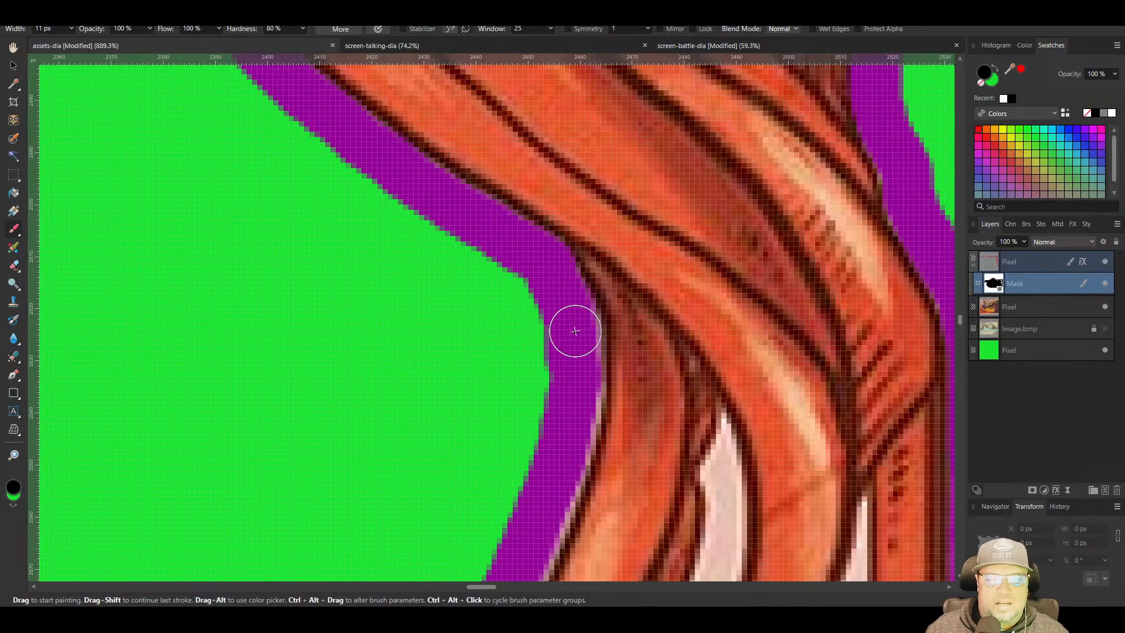
Trim the mask along the left side of the bulging strand beside the narrow enclosed openings
scroll(530, 293, down, 3)
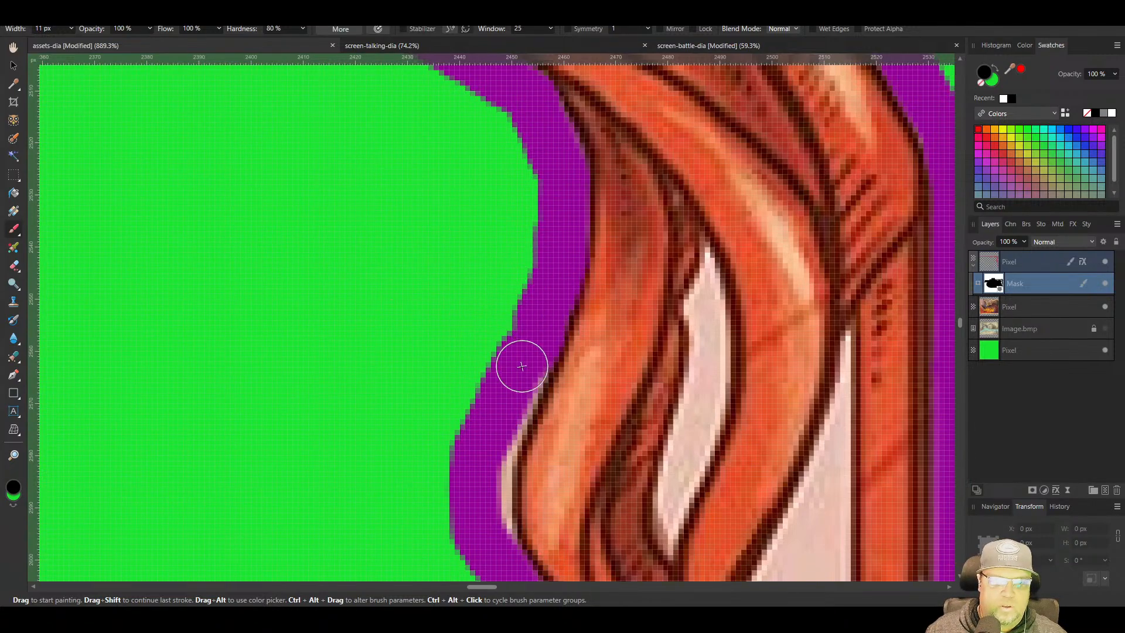
scroll(474, 281, down, 3)
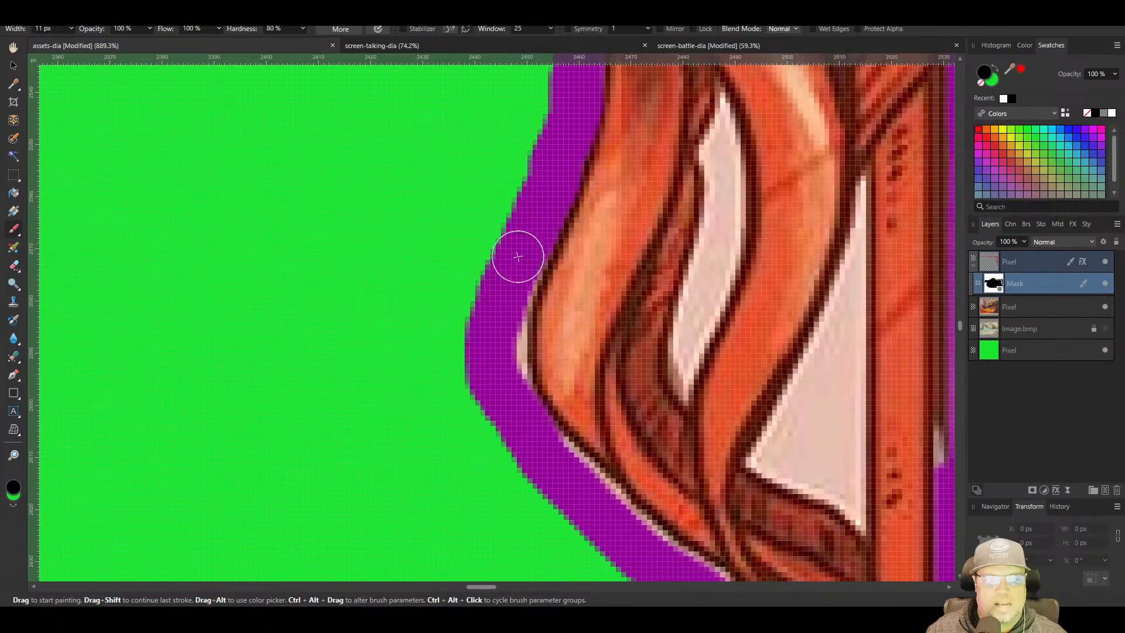
mouse_move(515, 253)
mouse_down()
mouse_move(500, 326)
mouse_move(502, 418)
mouse_up()
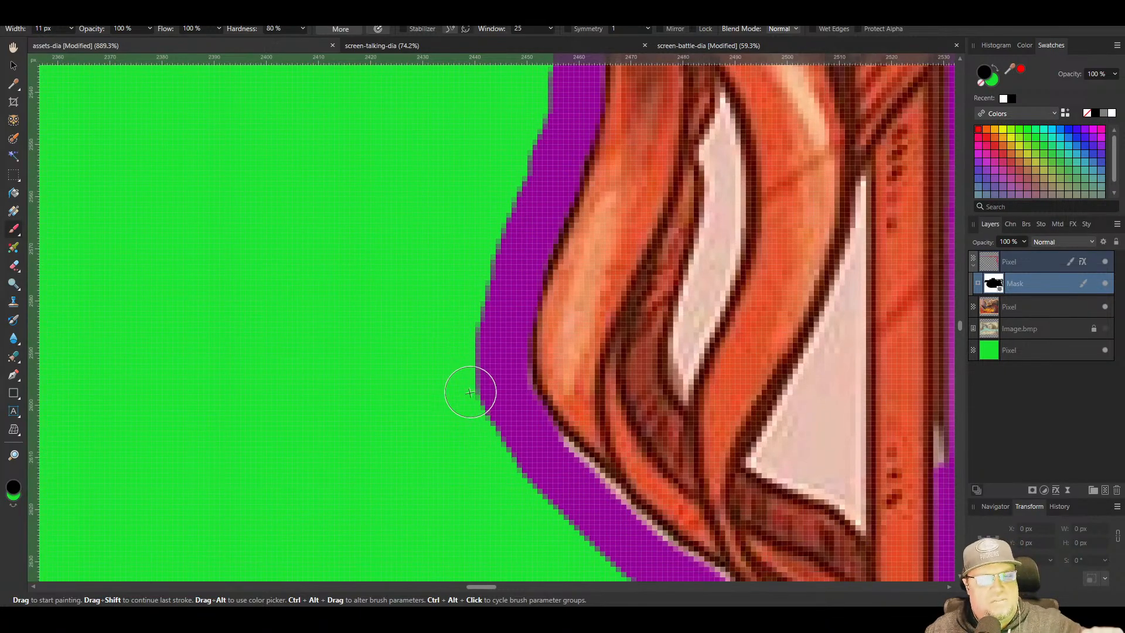
Paint out the pale fringe on the mask along the strand's left edge down to its tip on the straight post
scroll(470, 392, down, 3)
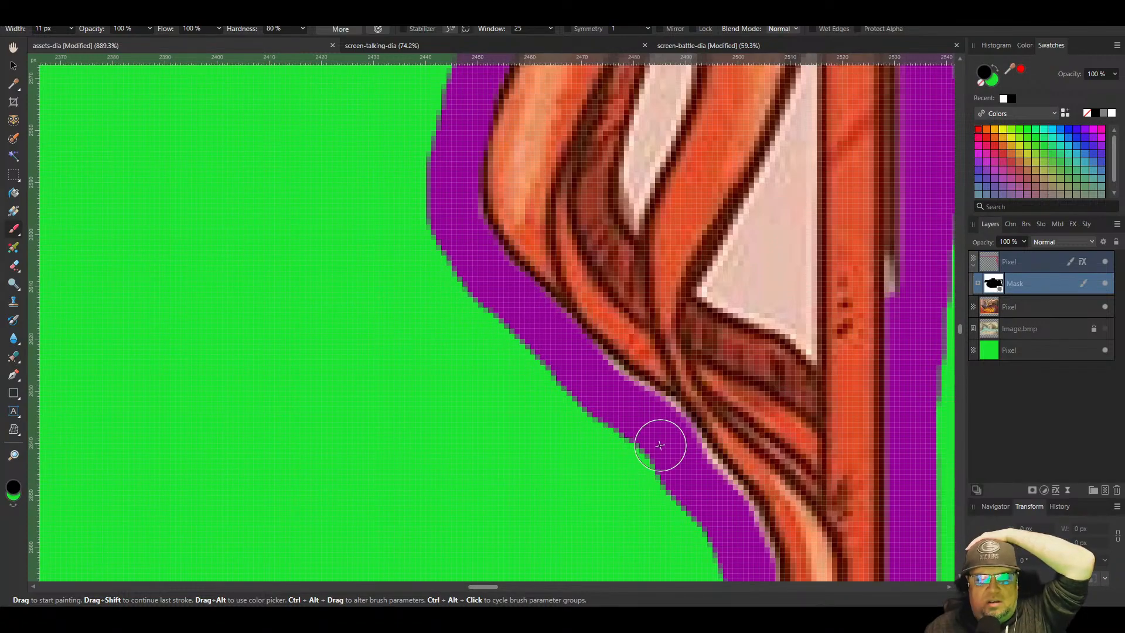
drag(598, 386, 715, 498)
drag(666, 456, 610, 377)
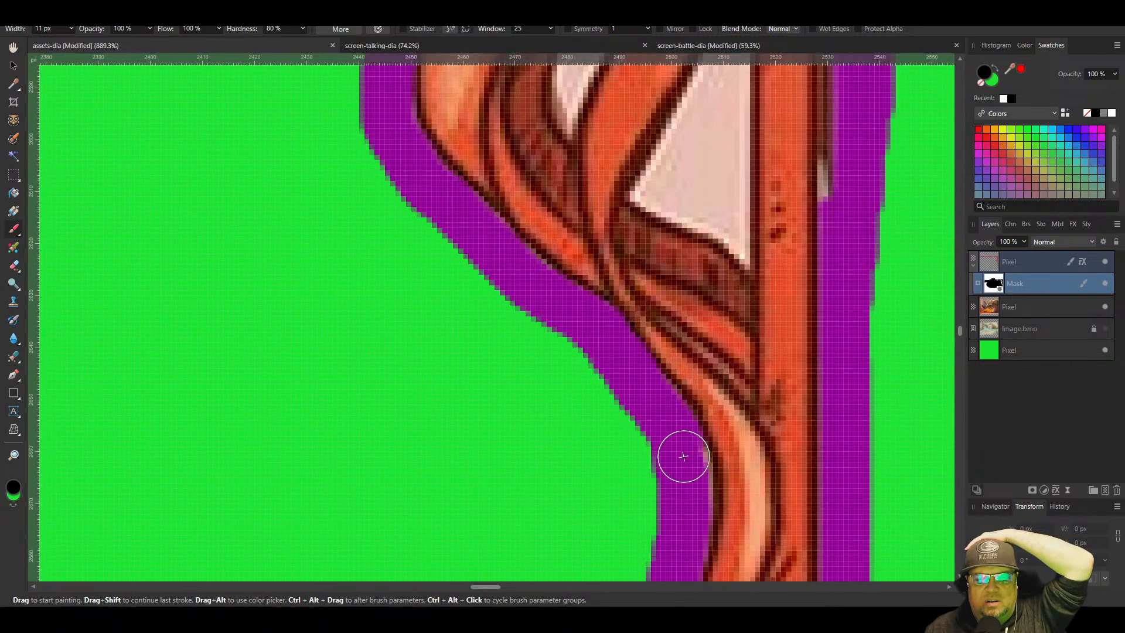
drag(616, 492, 609, 161)
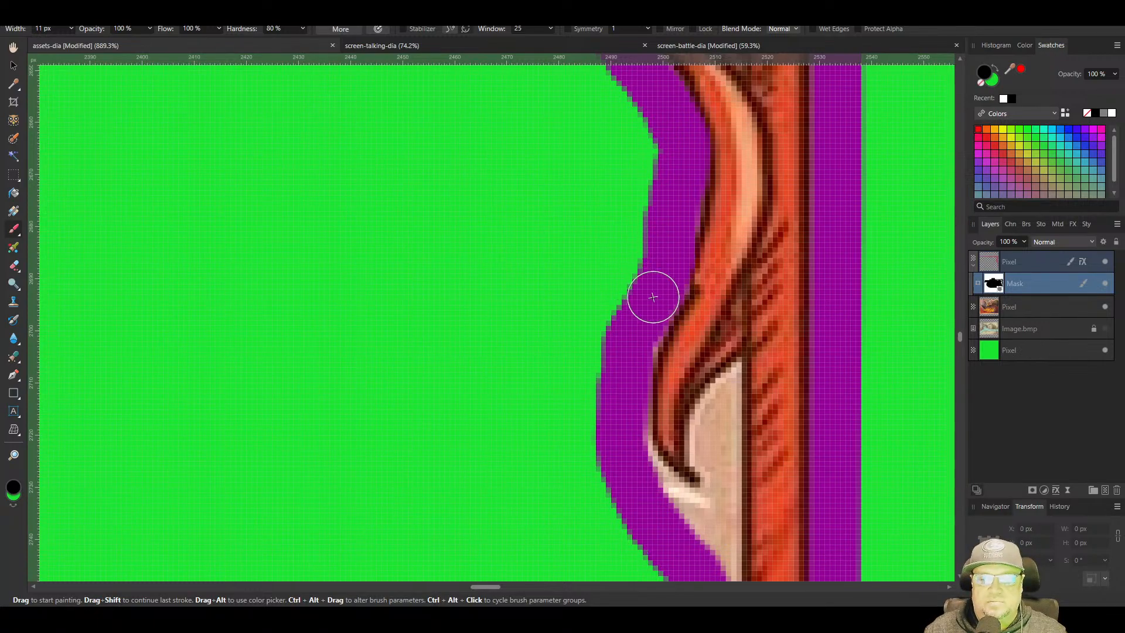
mouse_move(580, 467)
mouse_down()
mouse_move(483, 235)
mouse_move(512, 211)
mouse_move(535, 266)
mouse_move(596, 328)
mouse_move(608, 394)
mouse_move(614, 337)
mouse_up()
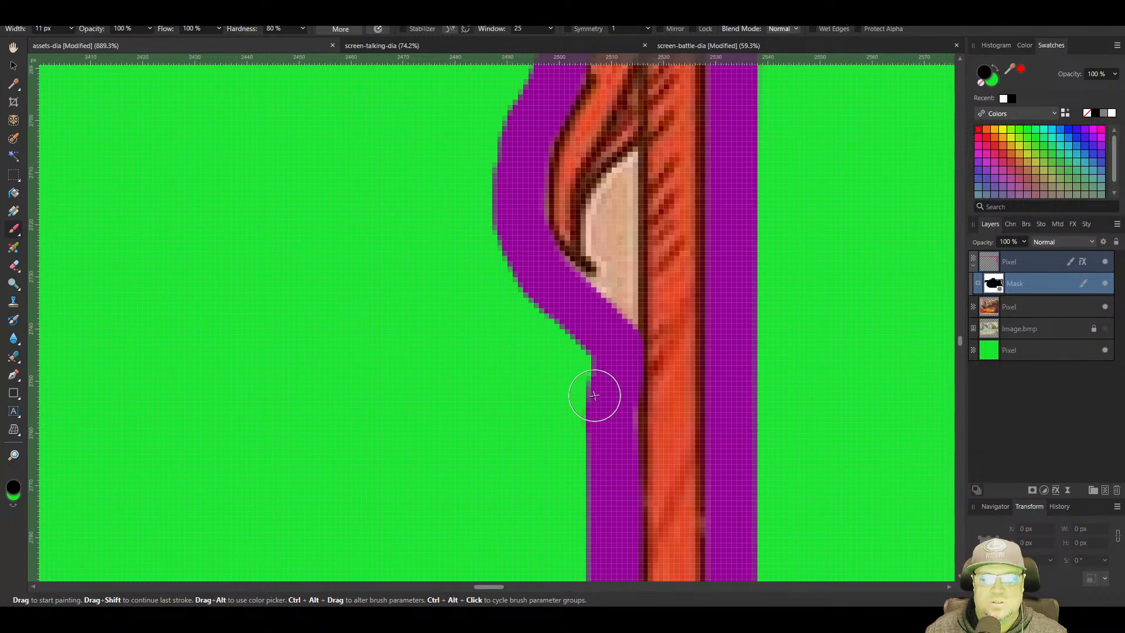
Undo the last mask stroke and repaint the mask around the hooked strand tip's outer edge down to the post
key(ctrl+z)
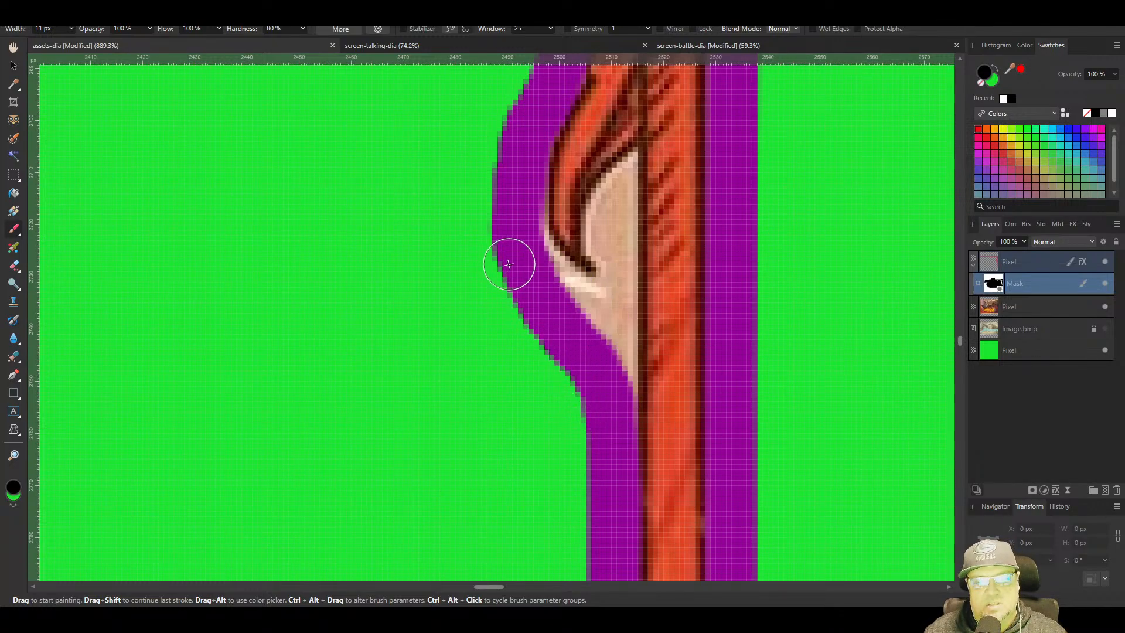
mouse_move(510, 261)
mouse_down()
mouse_move(599, 352)
mouse_move(608, 403)
mouse_move(607, 339)
mouse_move(535, 274)
mouse_move(510, 216)
mouse_move(530, 299)
mouse_move(551, 306)
mouse_move(558, 293)
mouse_move(526, 253)
mouse_move(518, 193)
mouse_move(497, 163)
mouse_up()
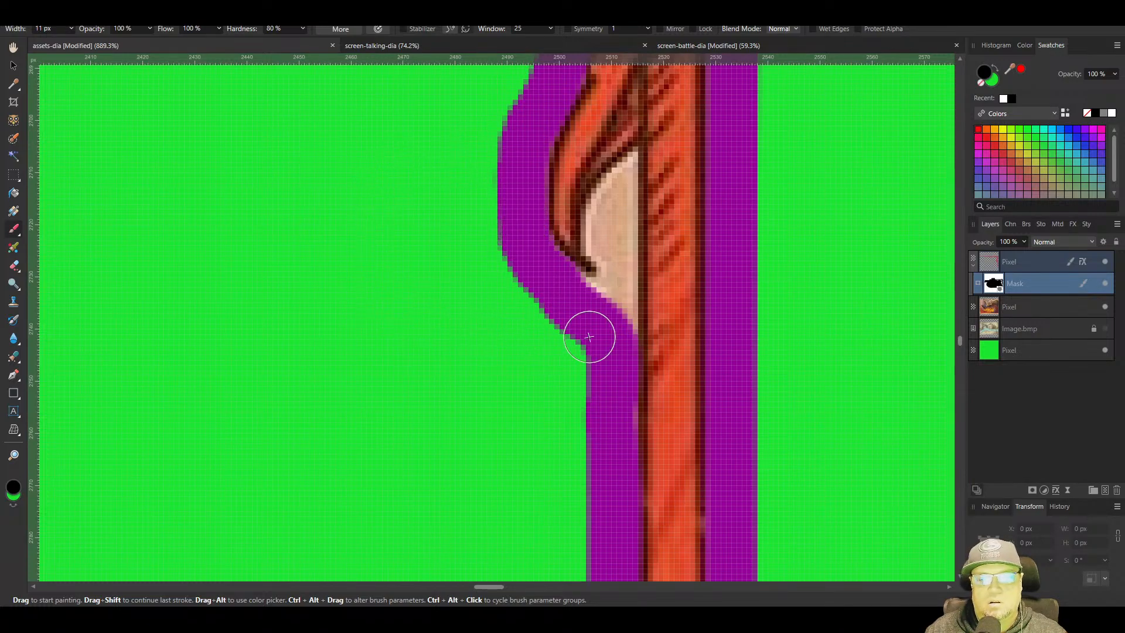
drag(601, 324, 555, 293)
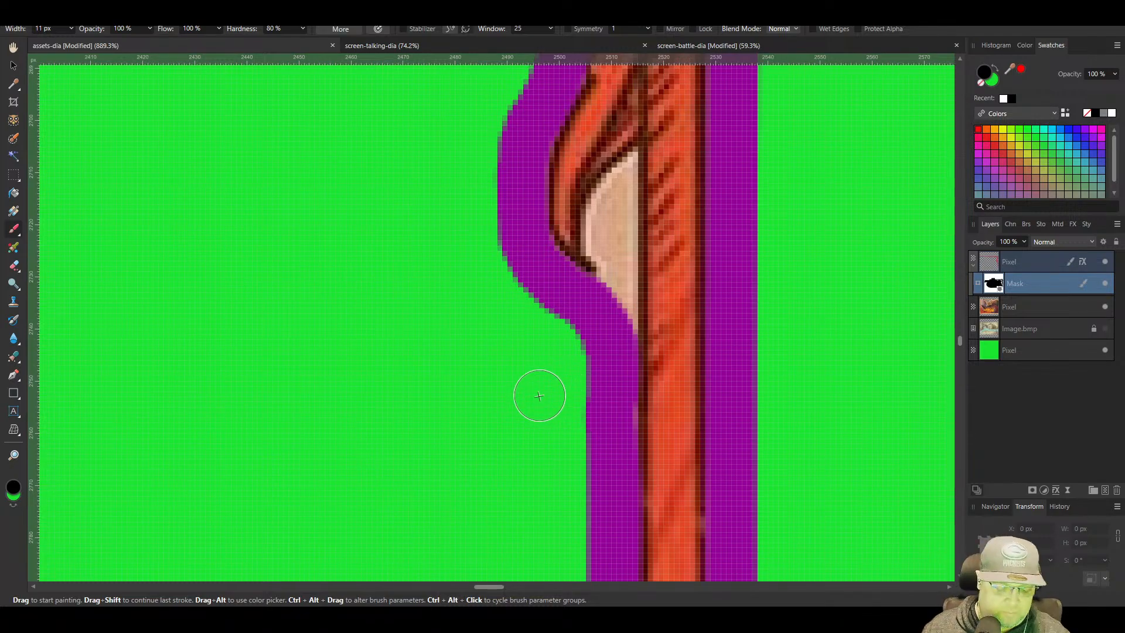
With a 6 px brush, mask out the beige area enclosed between the hooked strand tip and the post
key([)
key([)
key([)
key([)
key([)
mouse_move(635, 160)
mouse_down()
mouse_move(620, 206)
mouse_move(623, 321)
mouse_up()
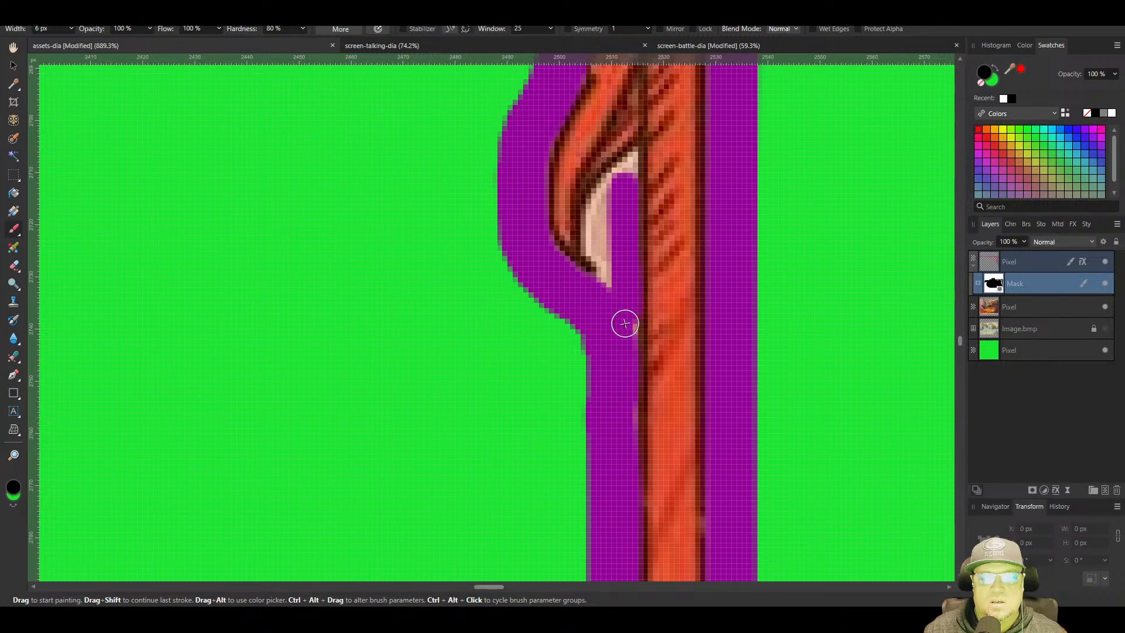
mouse_move(619, 197)
mouse_down()
mouse_move(602, 230)
mouse_move(607, 296)
mouse_move(616, 276)
mouse_move(600, 242)
mouse_move(620, 185)
mouse_up()
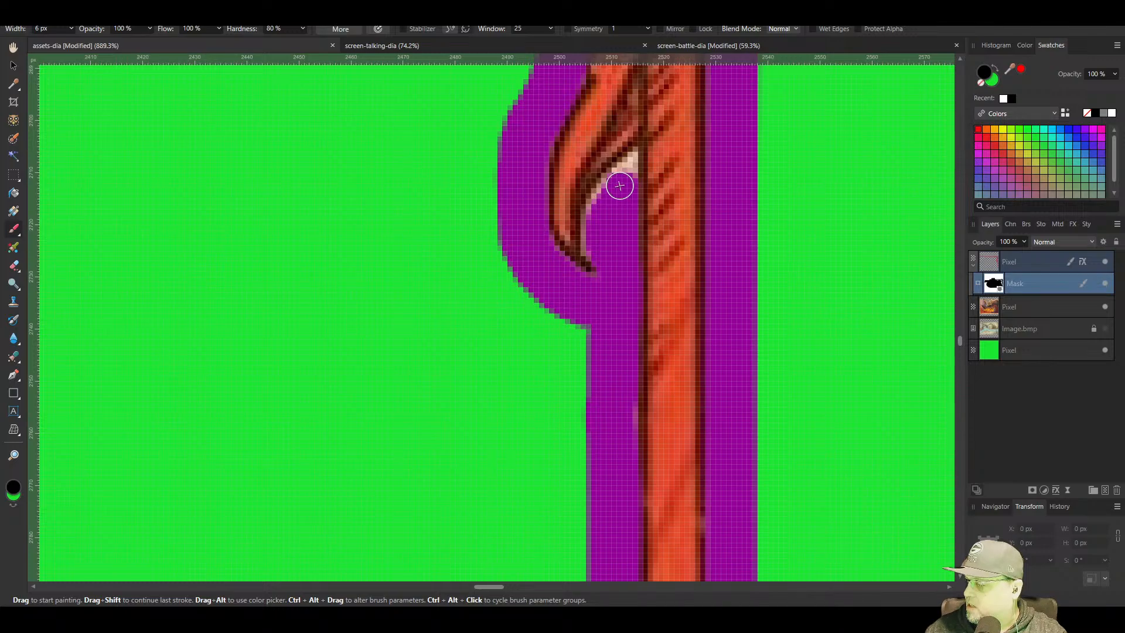
Reduce the brush to 4 px and then 2 px and clear the pale fringe inside the hooked strand tip
key(bracketleft)
key(bracketleft)
drag(622, 194, 593, 297)
key(ctrl+z)
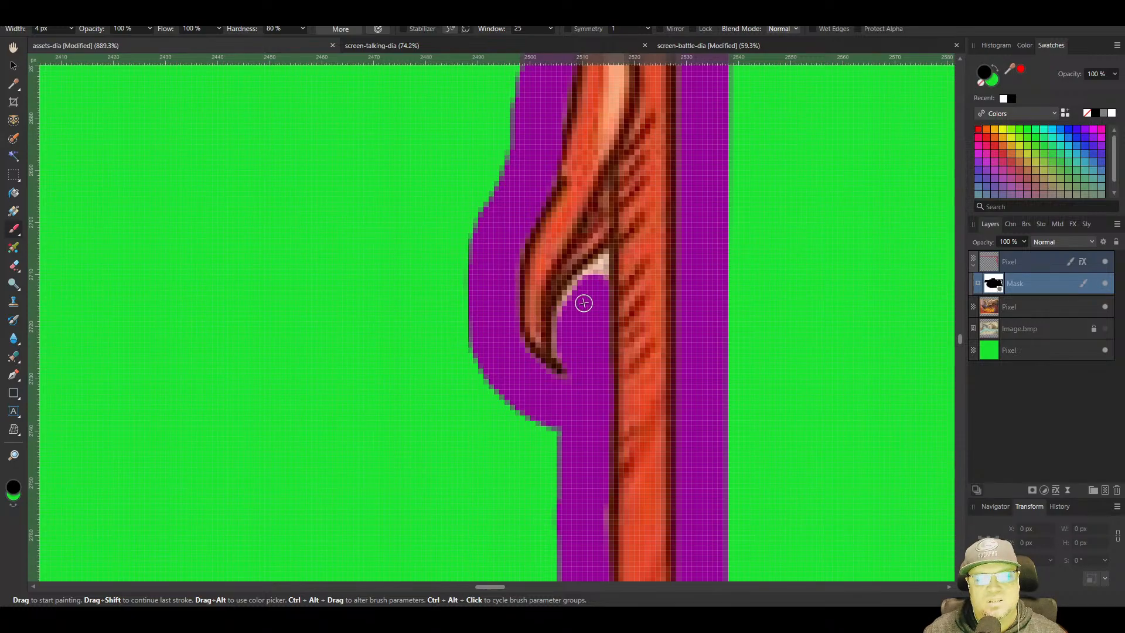
mouse_move(601, 275)
mouse_down()
mouse_move(570, 301)
mouse_move(568, 346)
mouse_up()
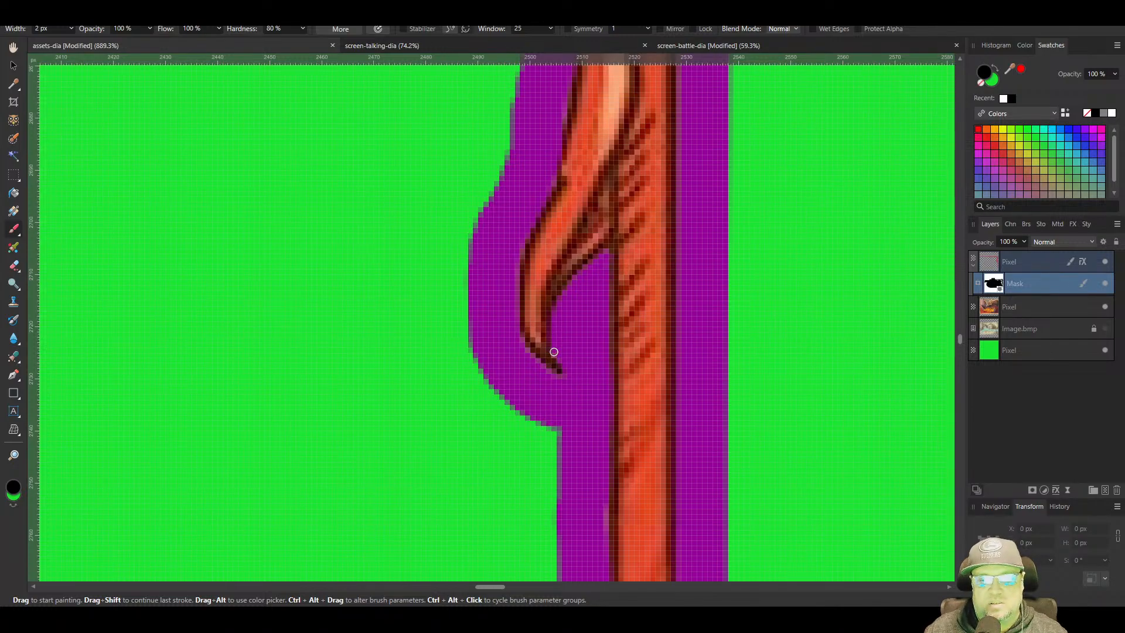
Examine the mask outline from the post up along the trunk and spiral curl to the diamond emblem
scroll(543, 369, down, 4)
drag(614, 500, 477, 201)
drag(477, 287, 497, 261)
drag(564, 75, 666, 568)
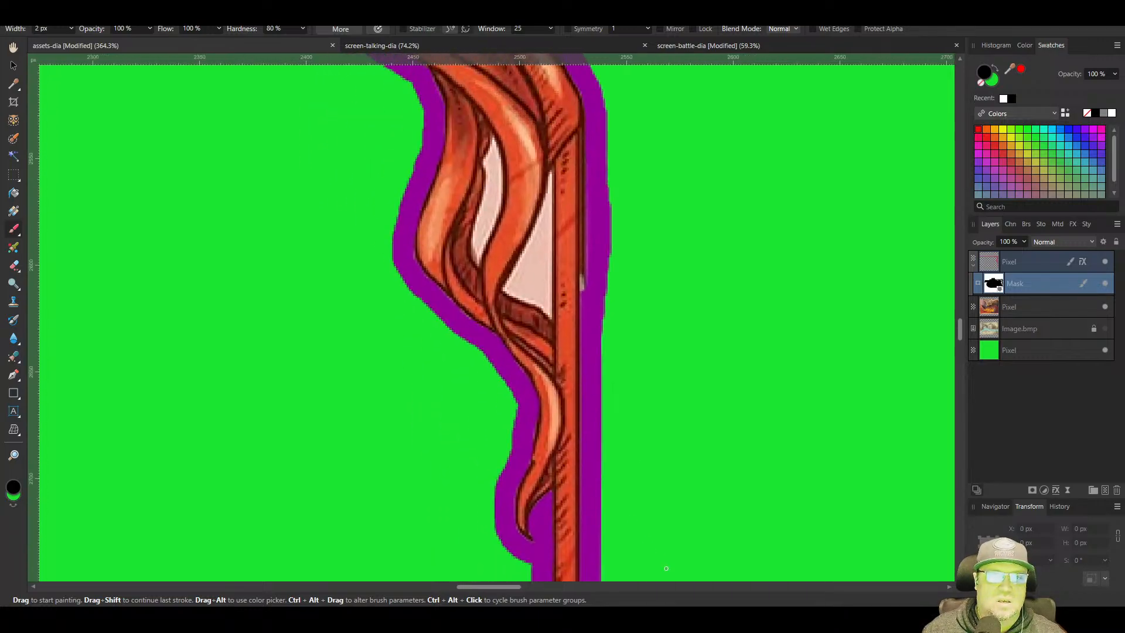
scroll(660, 378, up, 5)
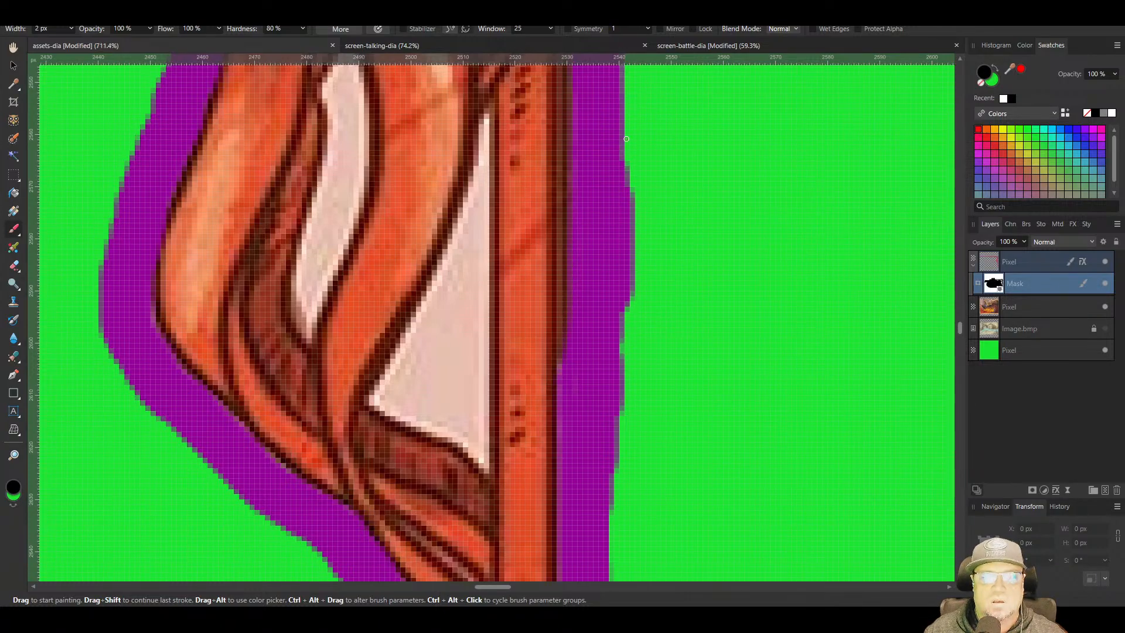
scroll(563, 340, down, 7)
drag(597, 110, 716, 405)
drag(646, 314, 731, 561)
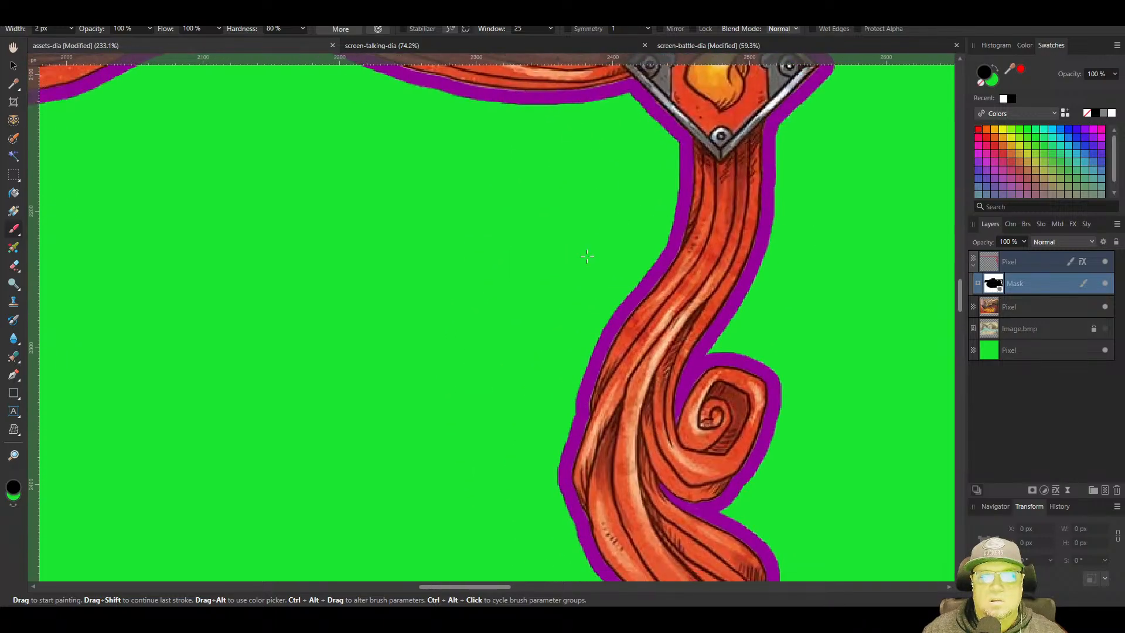
drag(622, 162, 684, 390)
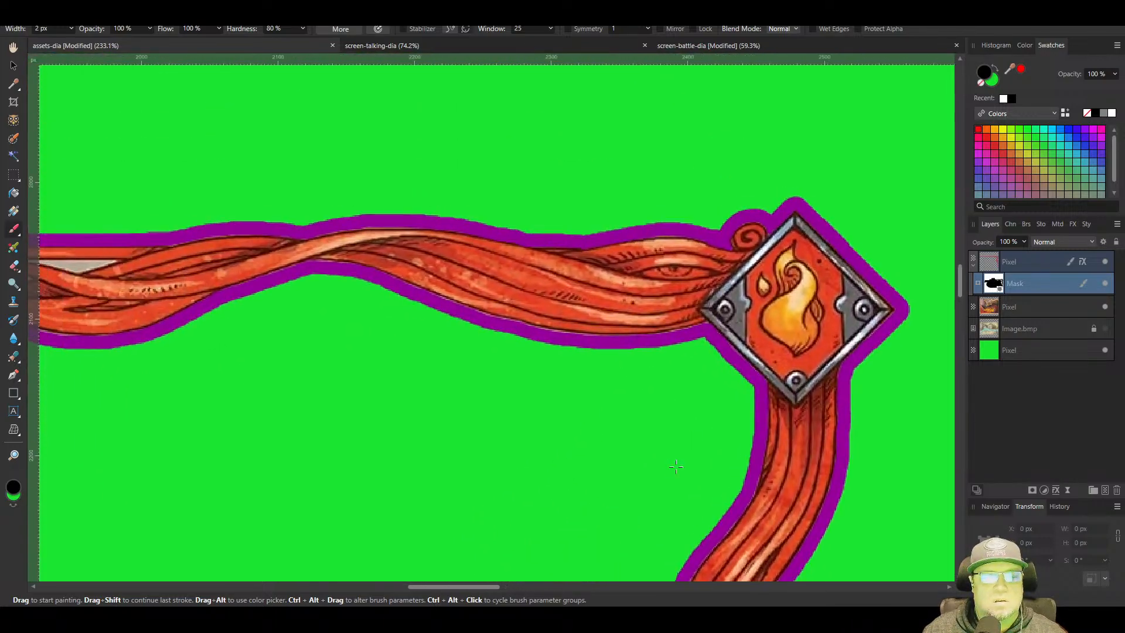
With a 3 px brush, trim the pale fringe from the mask along the thick braid's lower edge beside the diamond emblem
scroll(512, 377, up, 5)
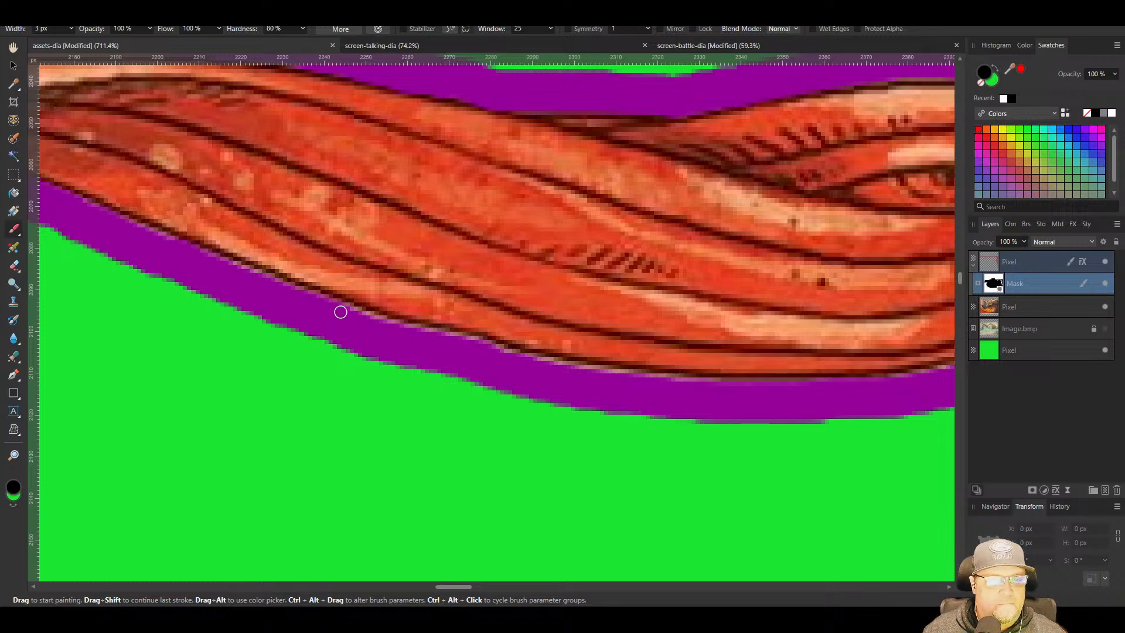
mouse_move(374, 324)
mouse_down()
mouse_move(595, 374)
mouse_move(730, 387)
mouse_up()
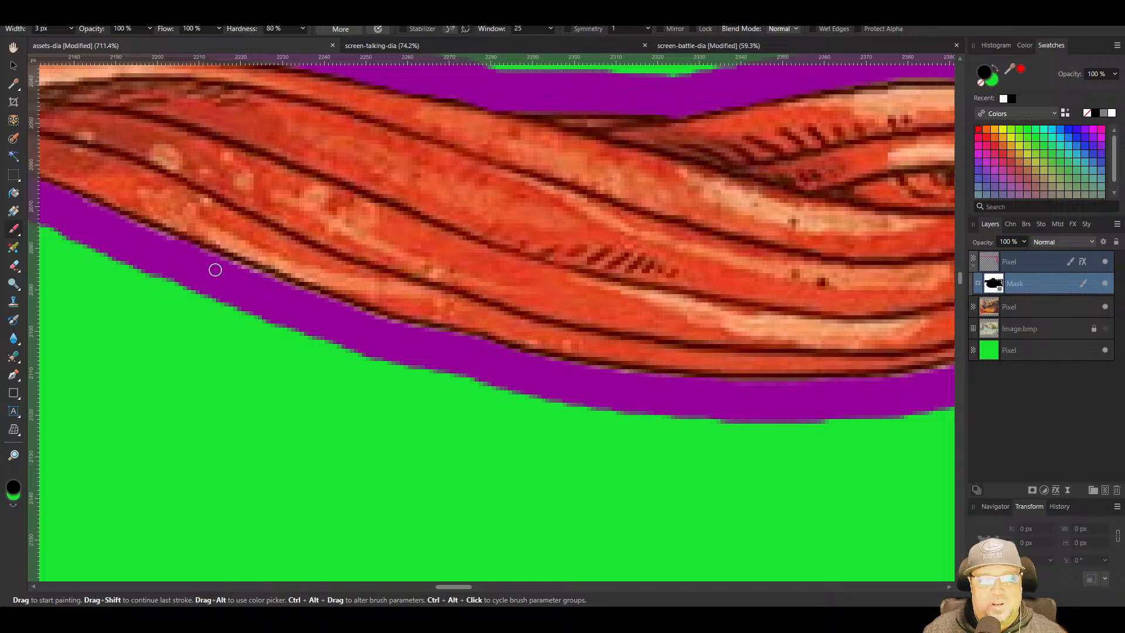
drag(235, 270, 450, 340)
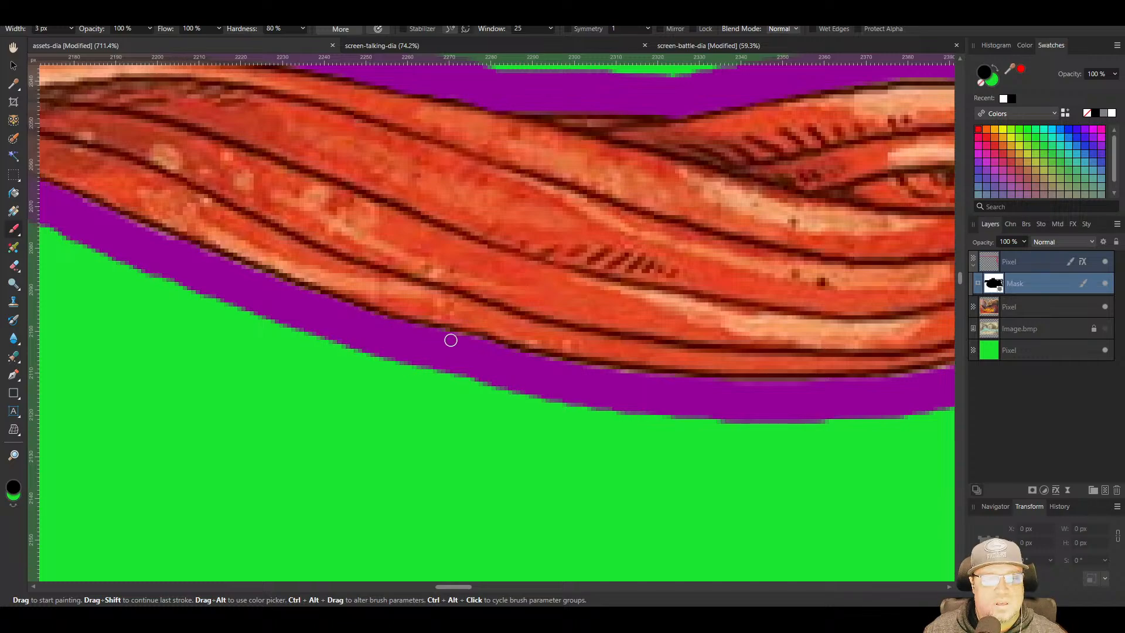
mouse_move(212, 300)
mouse_down()
mouse_move(312, 343)
mouse_move(272, 302)
mouse_move(374, 341)
mouse_move(361, 347)
mouse_move(265, 301)
mouse_move(275, 300)
mouse_move(420, 361)
mouse_up()
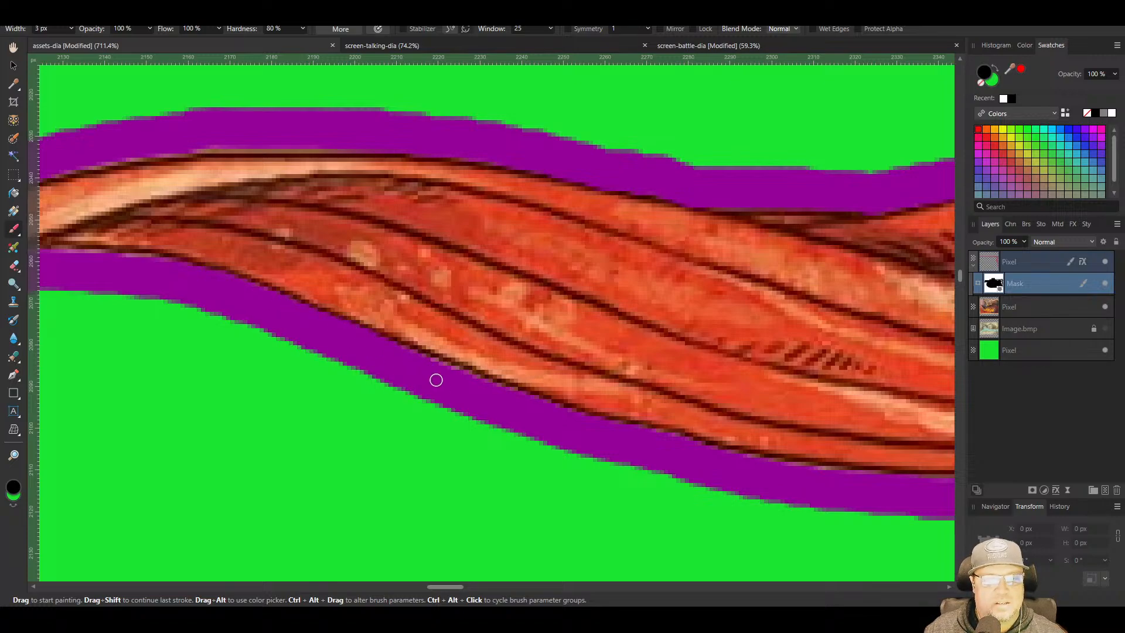
drag(467, 419, 388, 378)
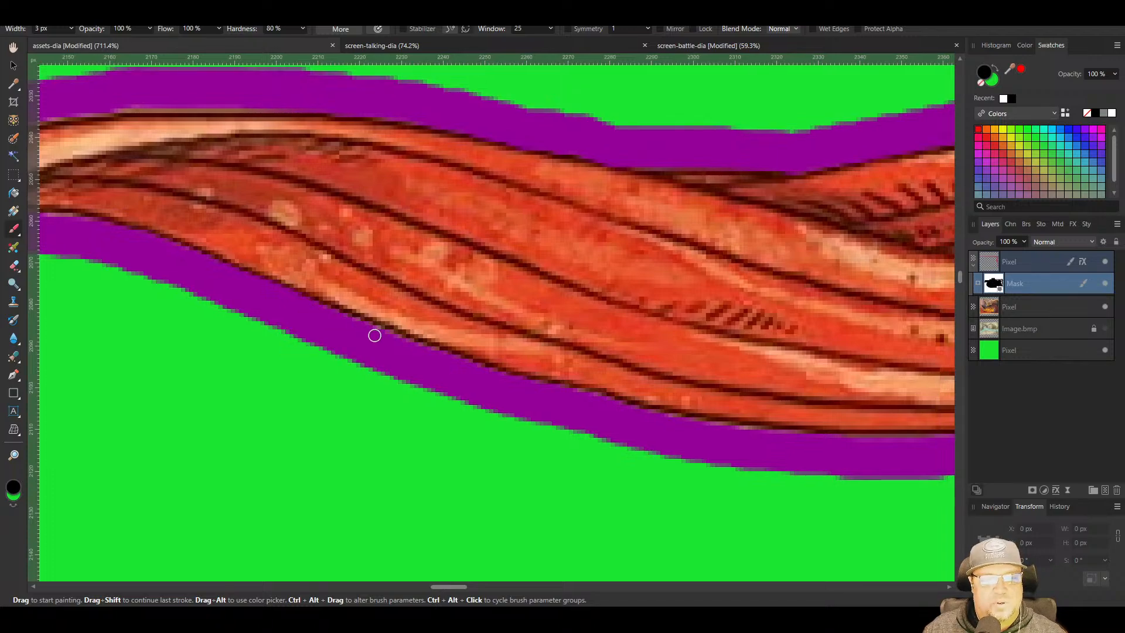
drag(711, 461, 504, 421)
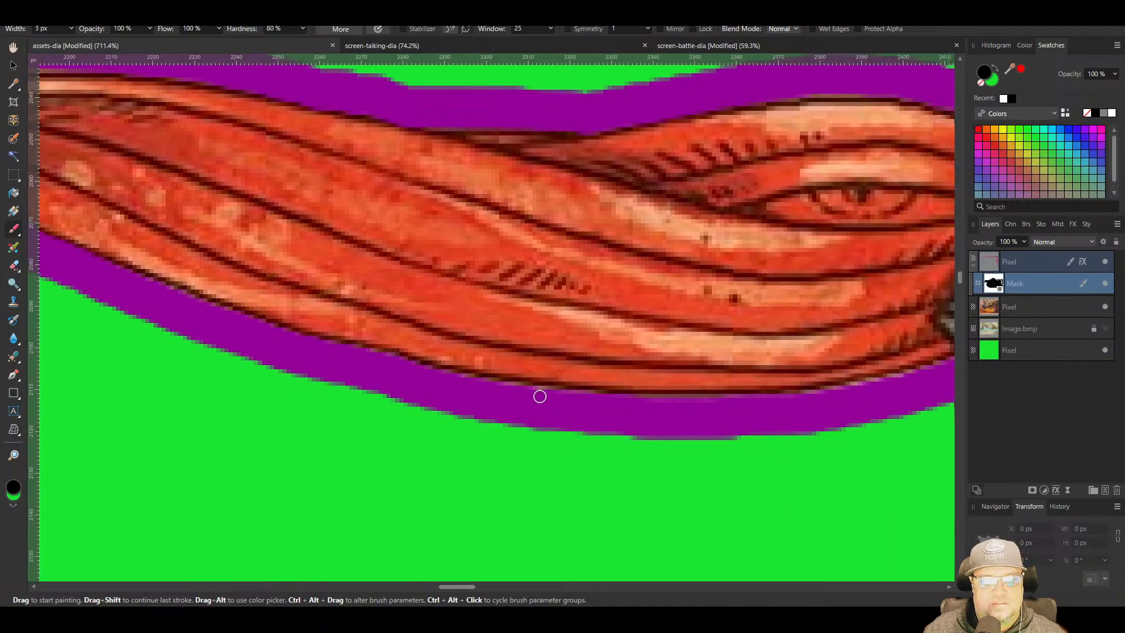
drag(686, 428, 364, 436)
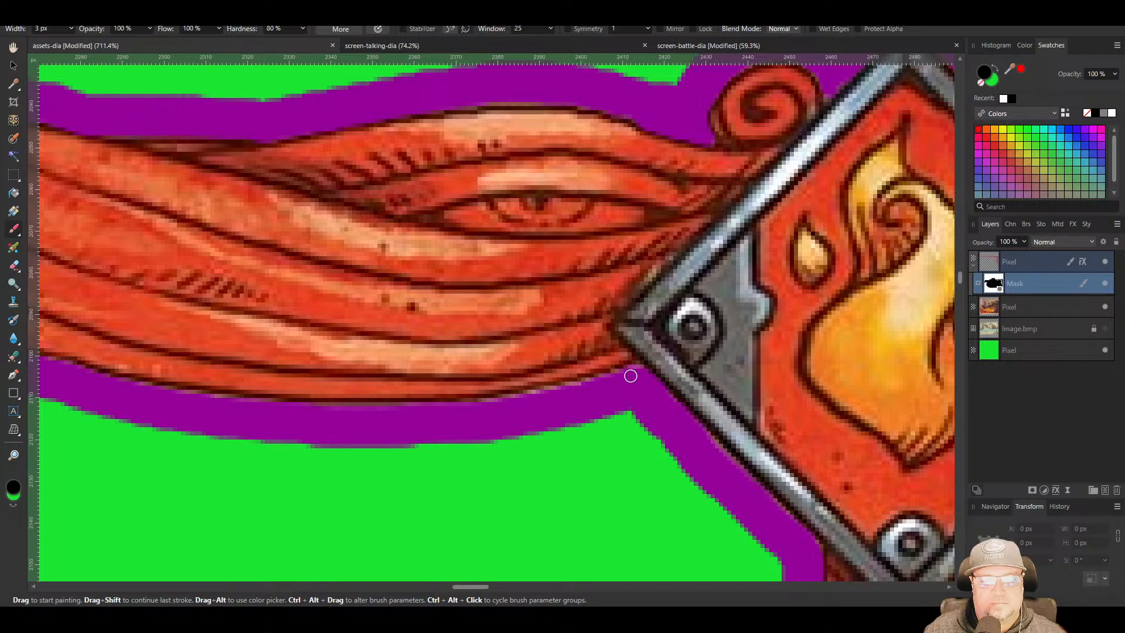
Examine the mask along the underside of the horizontal braid and thin bar, from the diamond emblem to the bar's far end
scroll(313, 441, down, 2)
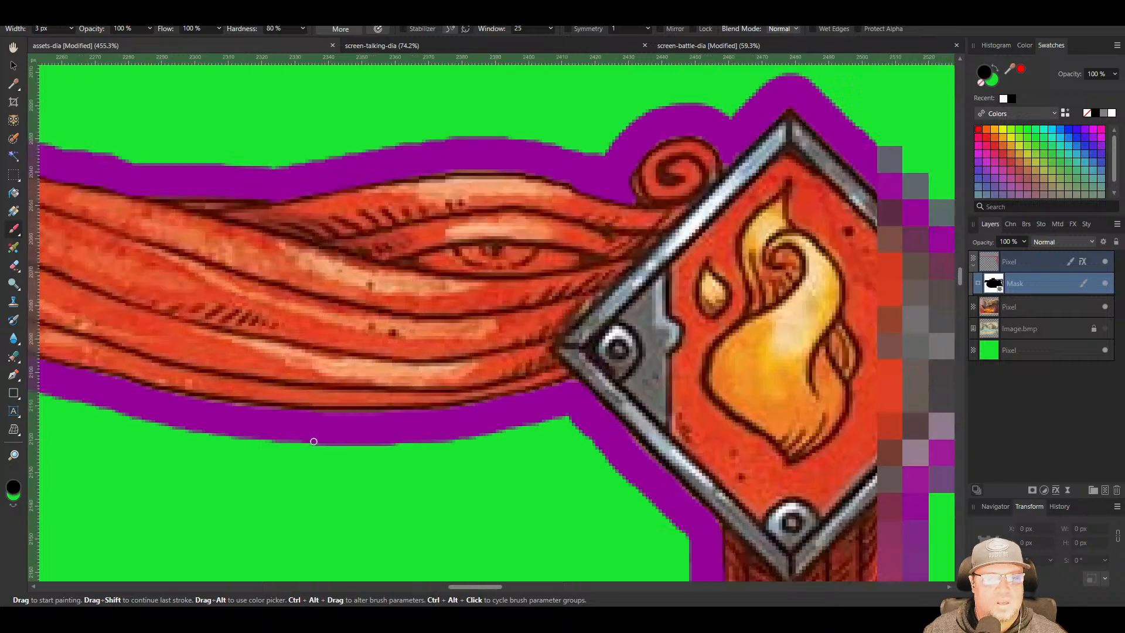
scroll(314, 441, down, 3)
drag(220, 466, 561, 318)
scroll(560, 318, up, 1)
drag(289, 442, 468, 491)
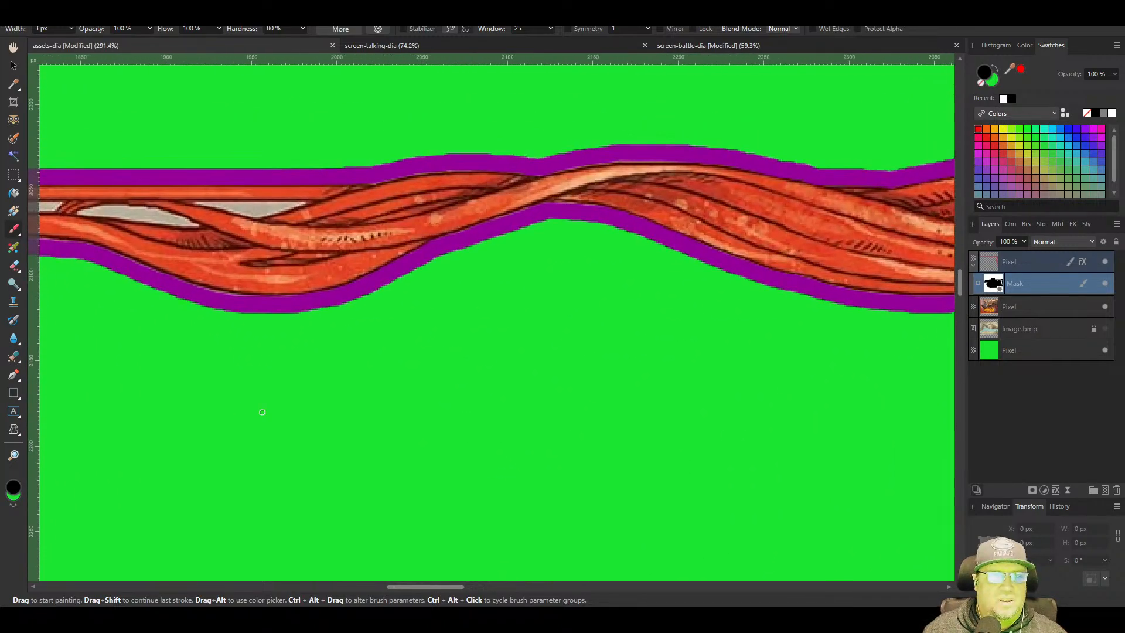
drag(157, 424, 672, 522)
drag(349, 520, 695, 484)
scroll(643, 384, up, 4)
drag(580, 317, 520, 601)
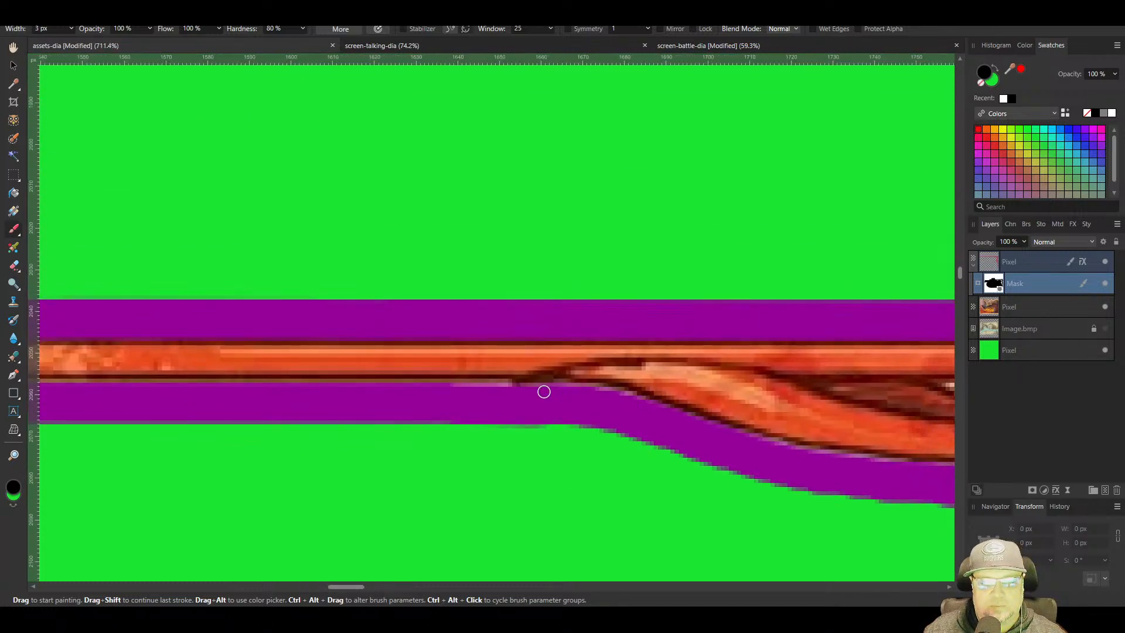
scroll(471, 414, down, 5)
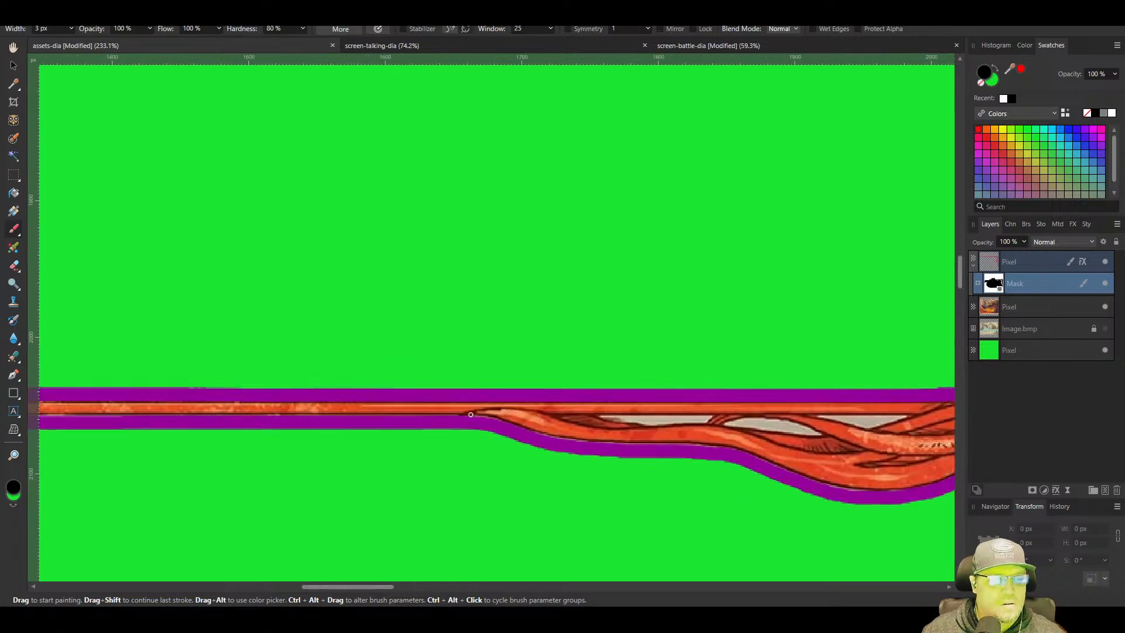
drag(470, 414, 866, 387)
drag(393, 455, 906, 428)
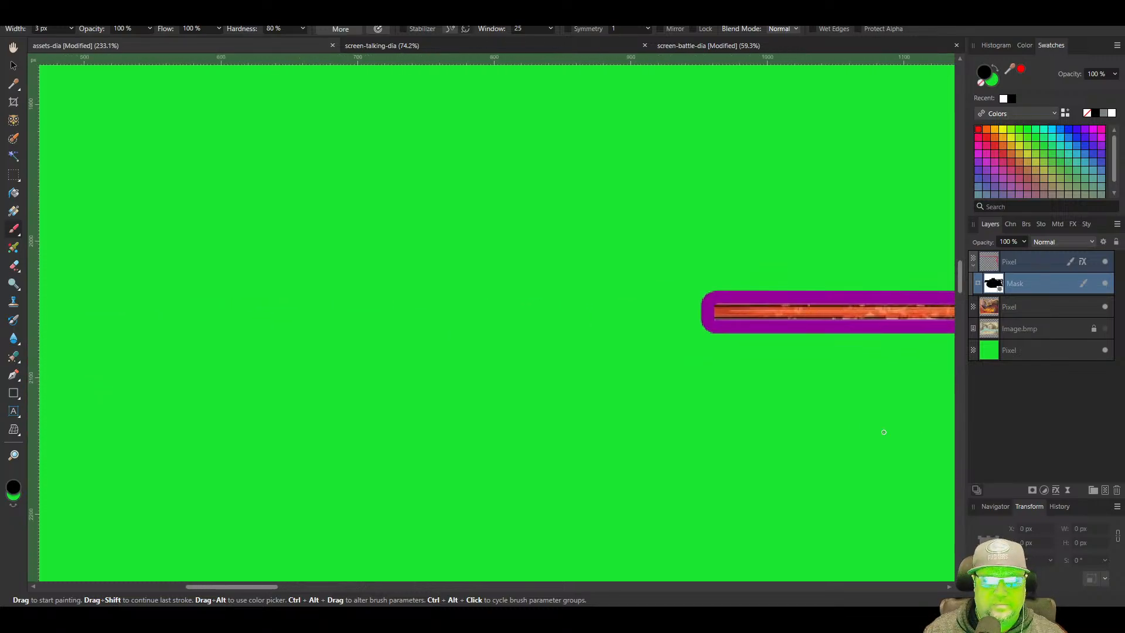
Trim the mask in straight strokes along the thin bar's lower edge, from its square end to where the strand branches off
scroll(786, 451, up, 5)
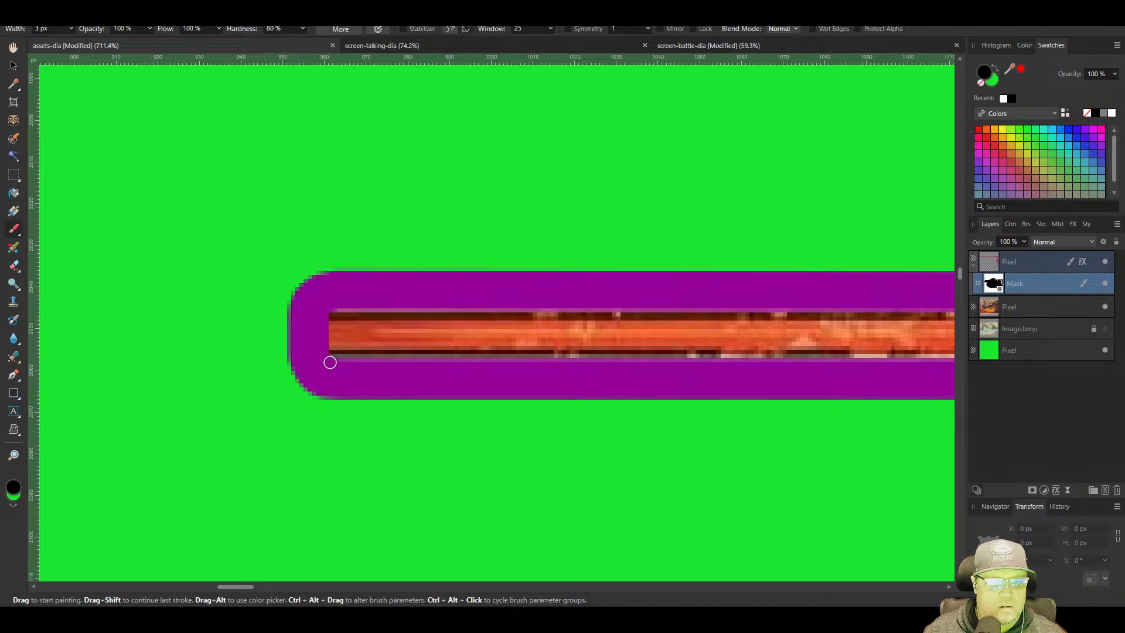
drag(799, 396, 120, 392)
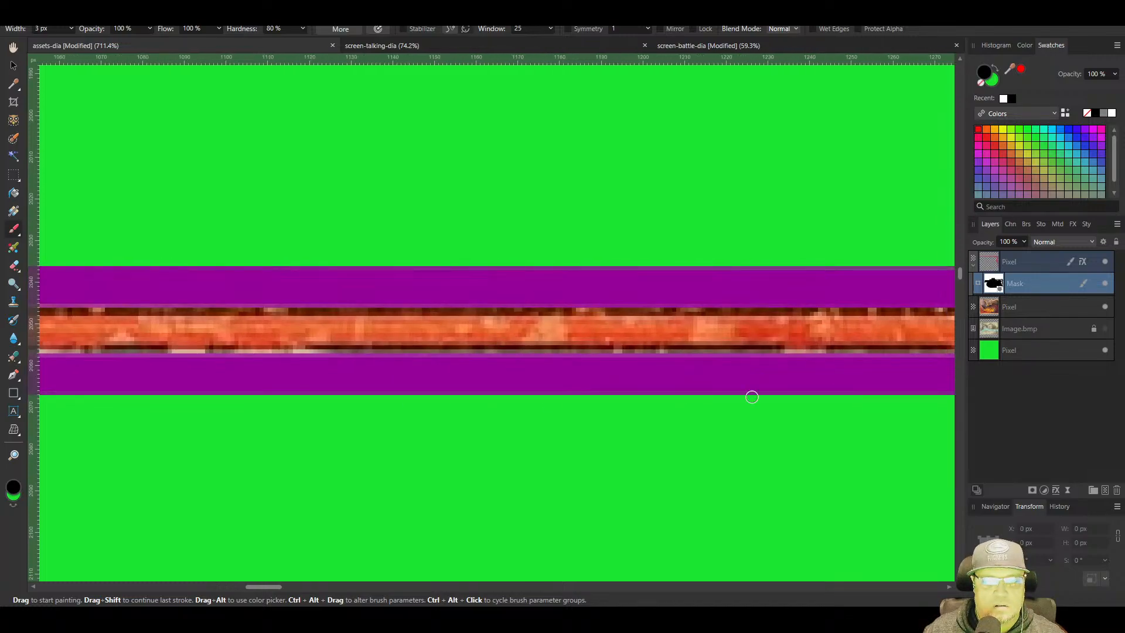
shift+click(820, 357)
drag(831, 361, 550, 372)
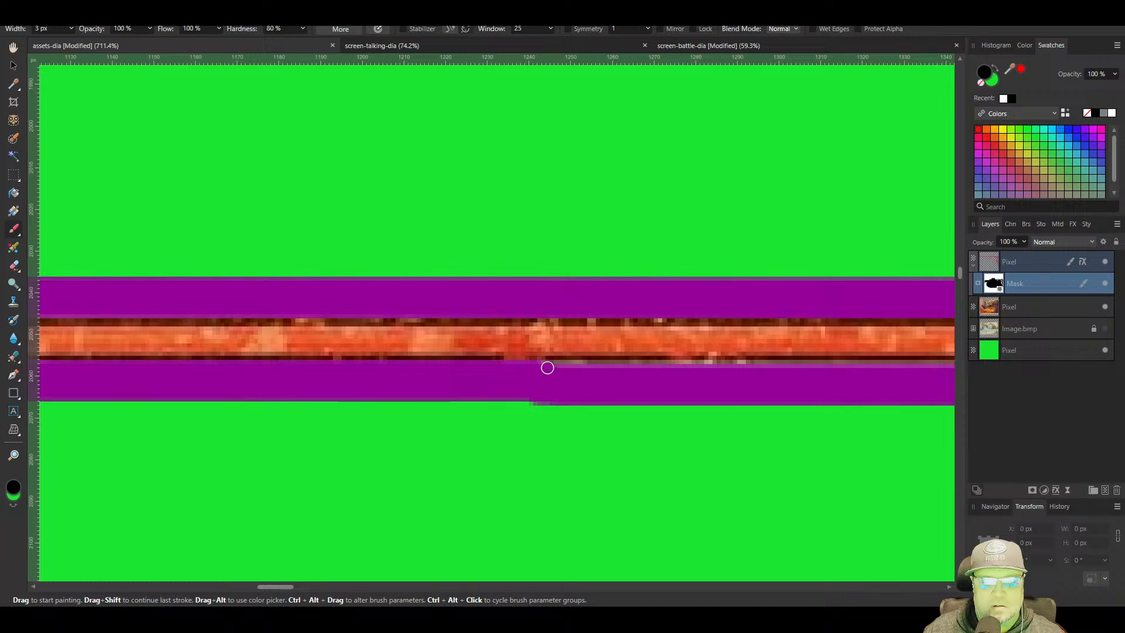
drag(780, 400, 304, 402)
drag(680, 400, 364, 405)
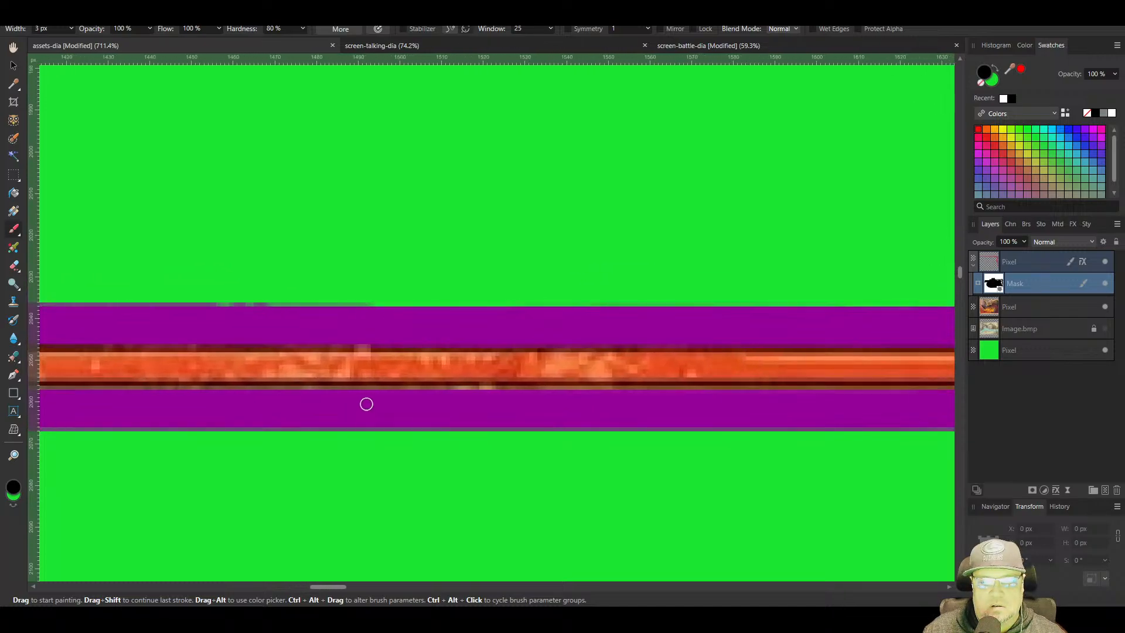
drag(805, 409, 530, 410)
shift+click(675, 391)
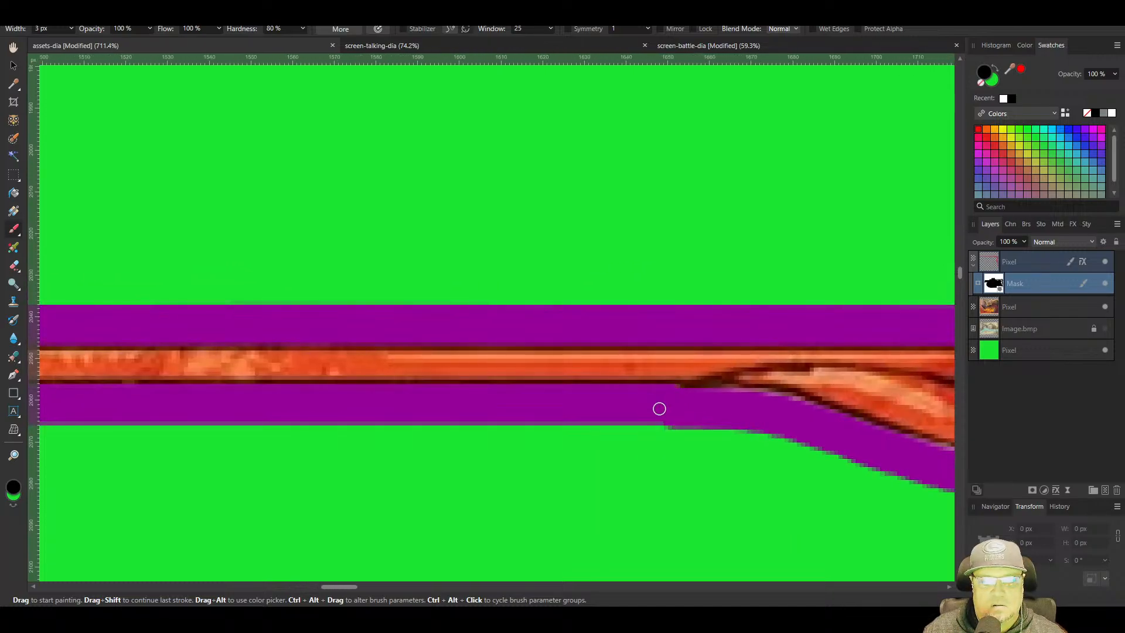
Clean the fringe from the mask along the lower edge of the branching strand below the enclosed grey gaps
scroll(658, 407, down, 3)
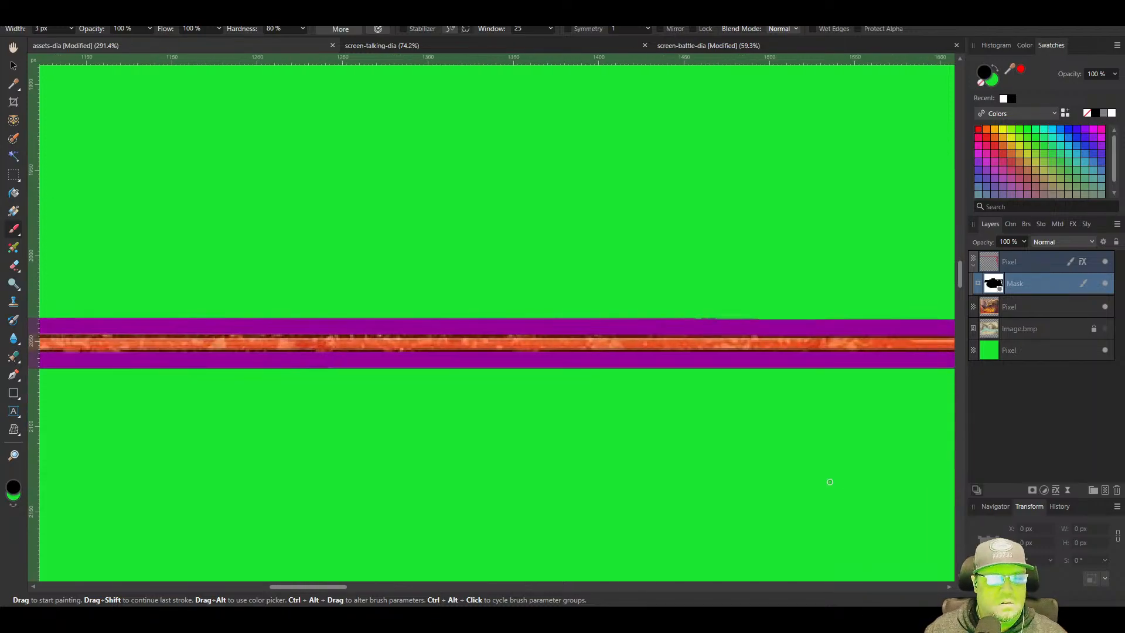
drag(829, 481, 153, 413)
drag(560, 404, 170, 327)
drag(571, 325, 248, 318)
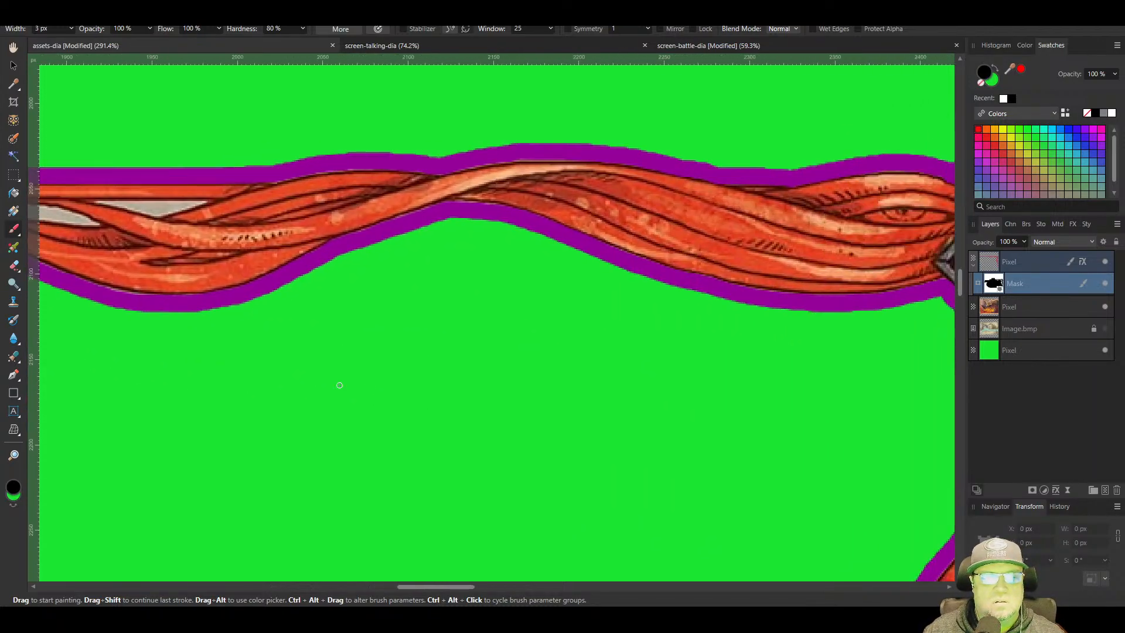
drag(339, 385, 776, 459)
scroll(501, 416, up, 5)
drag(580, 389, 491, 449)
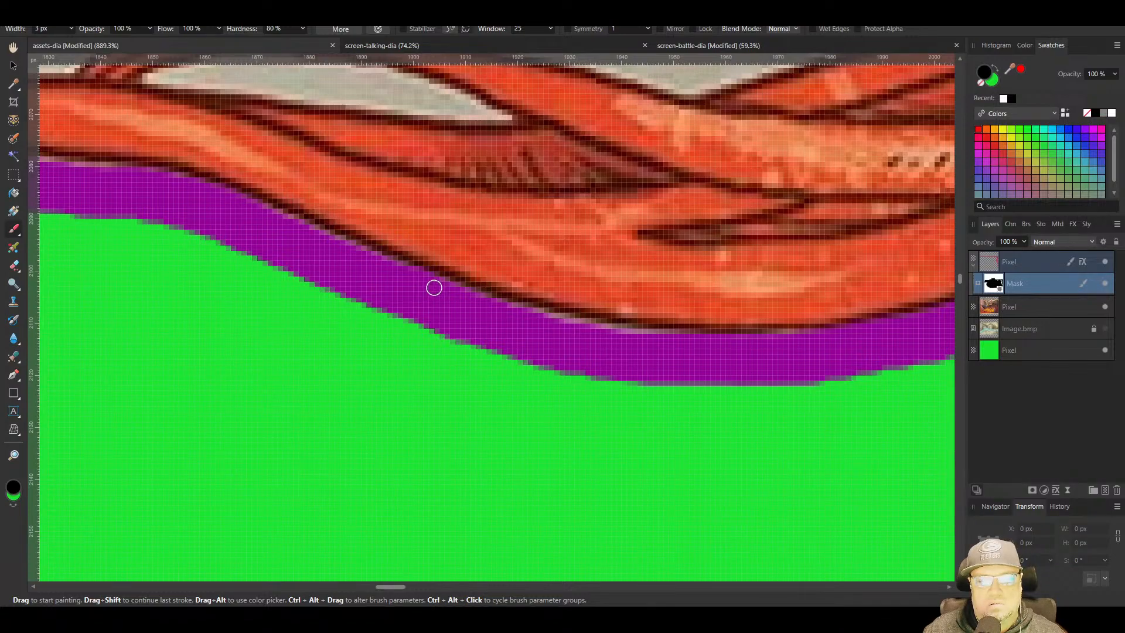
mouse_move(434, 287)
mouse_down()
mouse_move(624, 337)
mouse_move(796, 339)
mouse_move(658, 340)
mouse_move(525, 312)
mouse_up()
drag(416, 305, 650, 411)
mouse_move(620, 372)
mouse_down()
mouse_move(507, 321)
mouse_move(342, 277)
mouse_move(269, 271)
mouse_move(545, 334)
mouse_move(648, 344)
mouse_move(543, 317)
mouse_move(246, 322)
mouse_move(550, 343)
mouse_move(504, 324)
mouse_move(266, 293)
mouse_move(294, 298)
mouse_up()
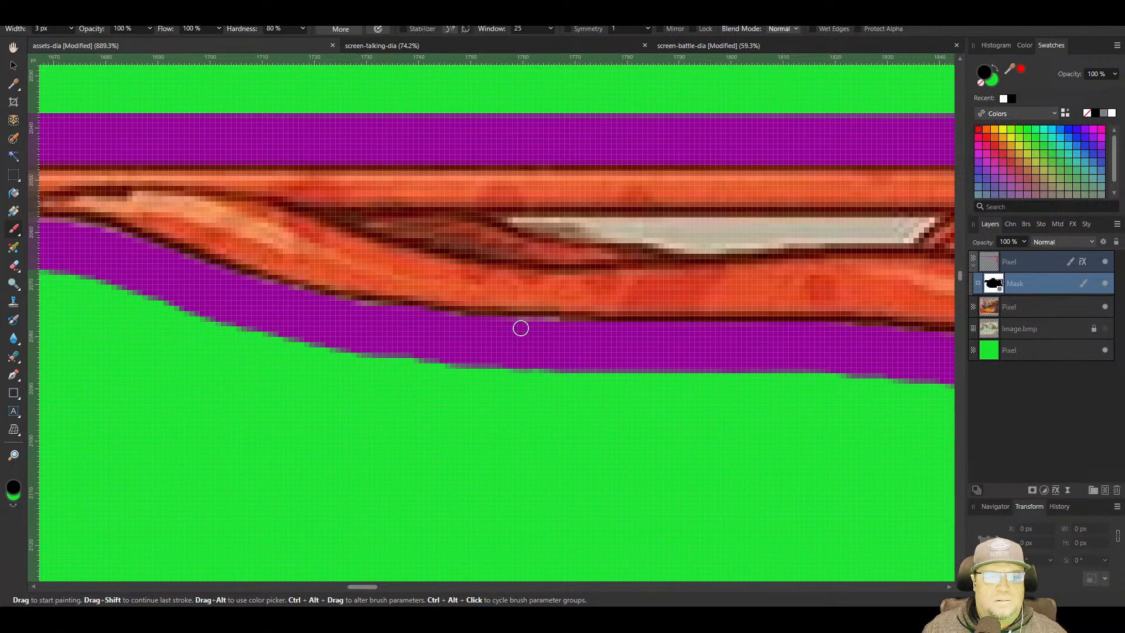
Trim the fringe from the mask along the underside of the horizontal braid where it arches beyond the branching strand
scroll(748, 455, down, 4)
mouse_move(639, 469)
mouse_down()
mouse_move(395, 392)
mouse_move(153, 337)
mouse_up()
drag(908, 435, 566, 314)
drag(768, 273, 575, 462)
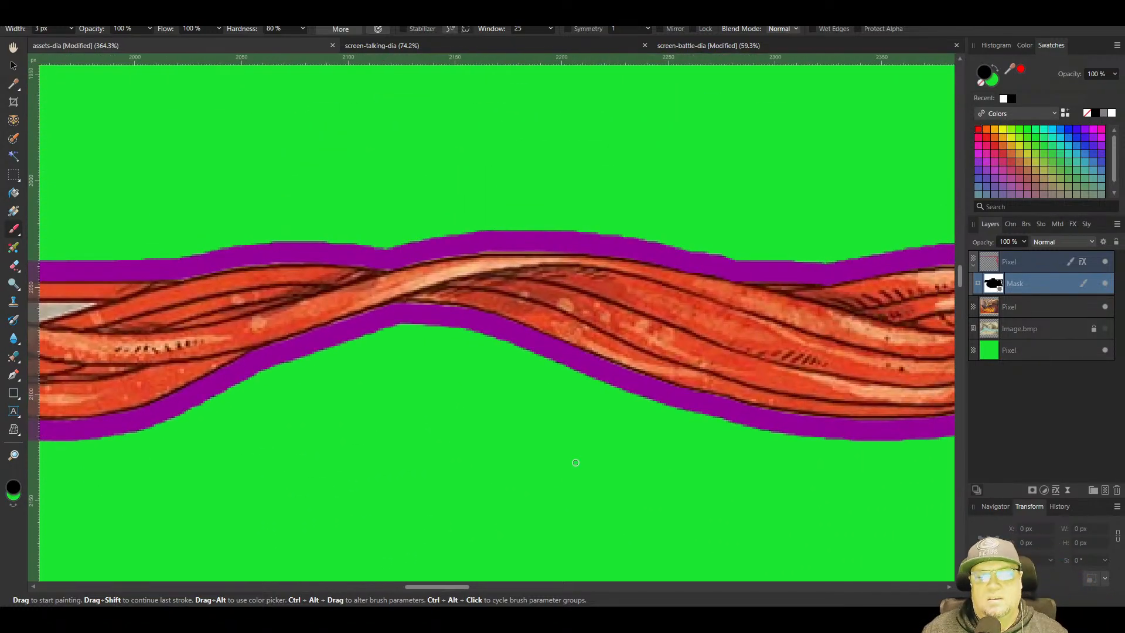
scroll(430, 359, up, 4)
drag(425, 321, 644, 458)
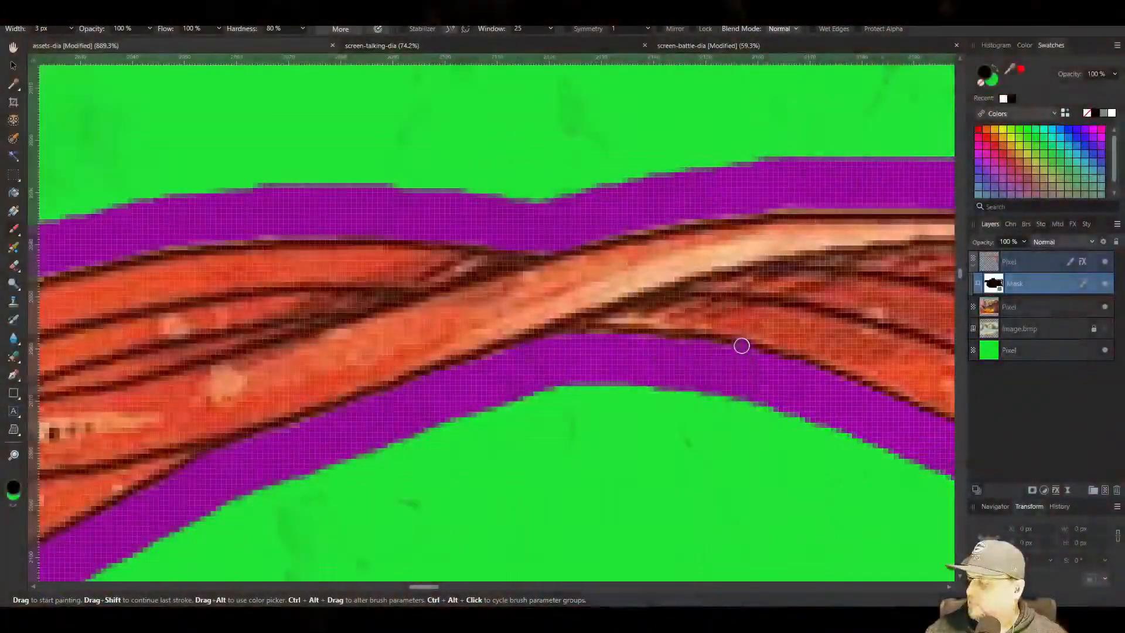
click(790, 350)
key(ctrl+z)
Clean the mask in the corner where the braid's lower edge meets the metal frame of the diamond emblem
drag(640, 334, 483, 238)
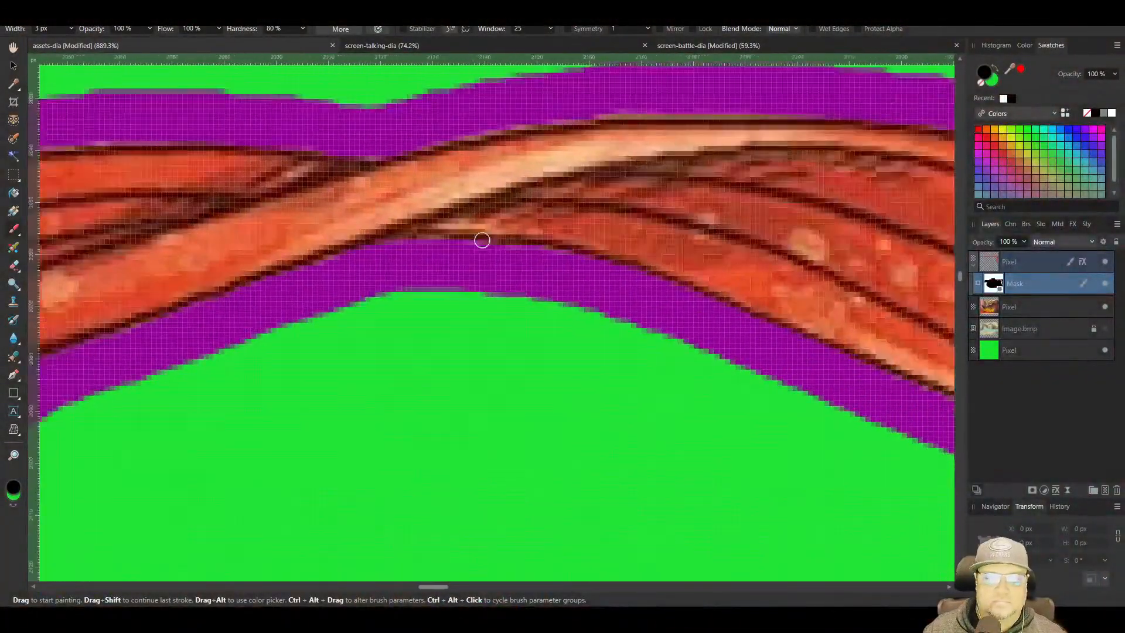
drag(850, 375, 364, 258)
drag(832, 391, 347, 262)
drag(908, 375, 466, 355)
drag(673, 462, 500, 303)
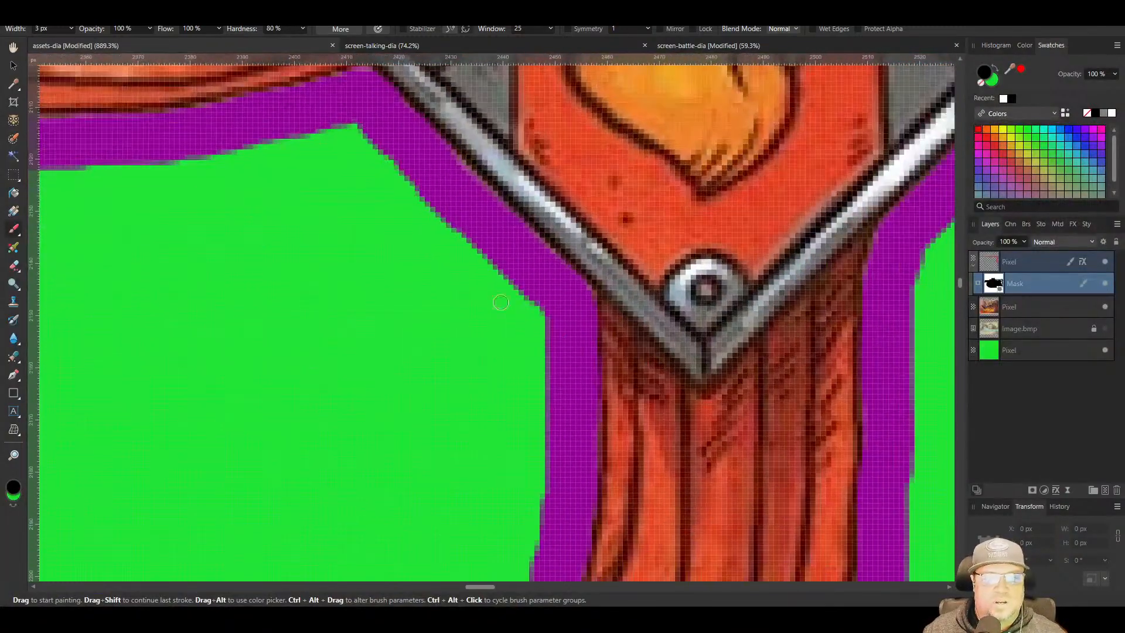
drag(530, 368, 587, 408)
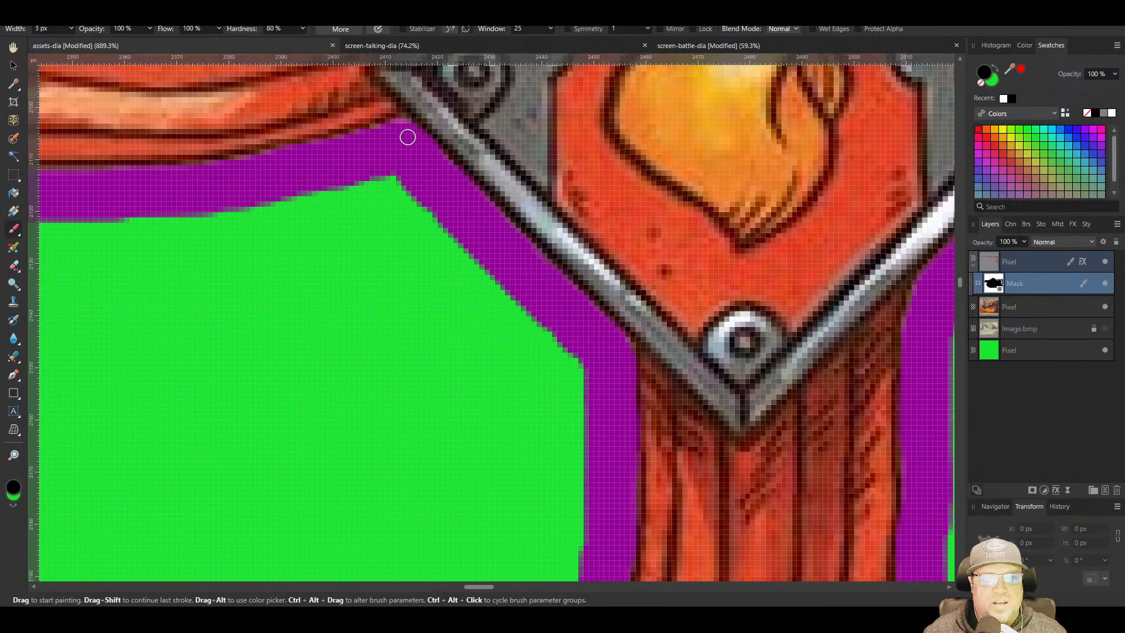
drag(403, 125, 317, 152)
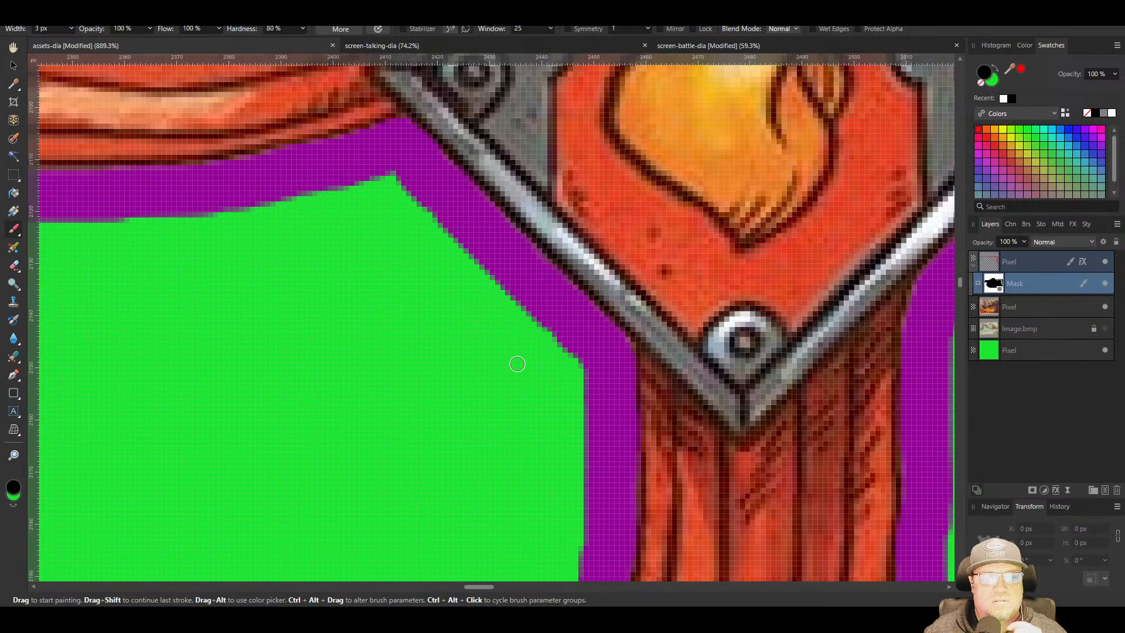
Trim the pale fringe from the mask along the outer edge of the twisted trunk below the diamond emblem
scroll(516, 364, down, 5)
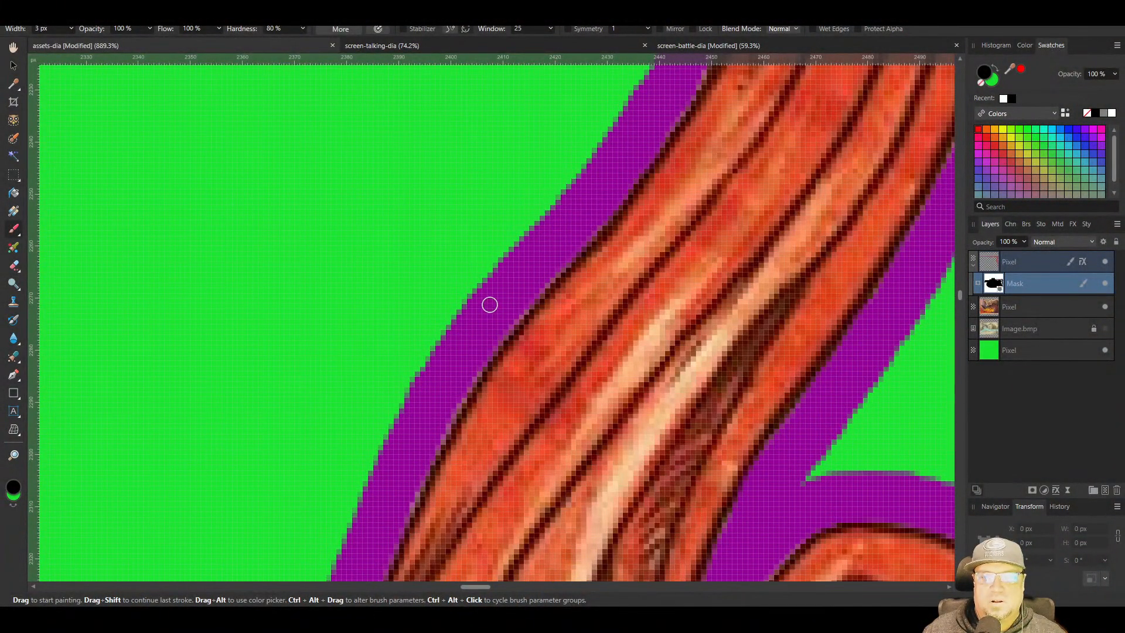
drag(454, 319, 593, 165)
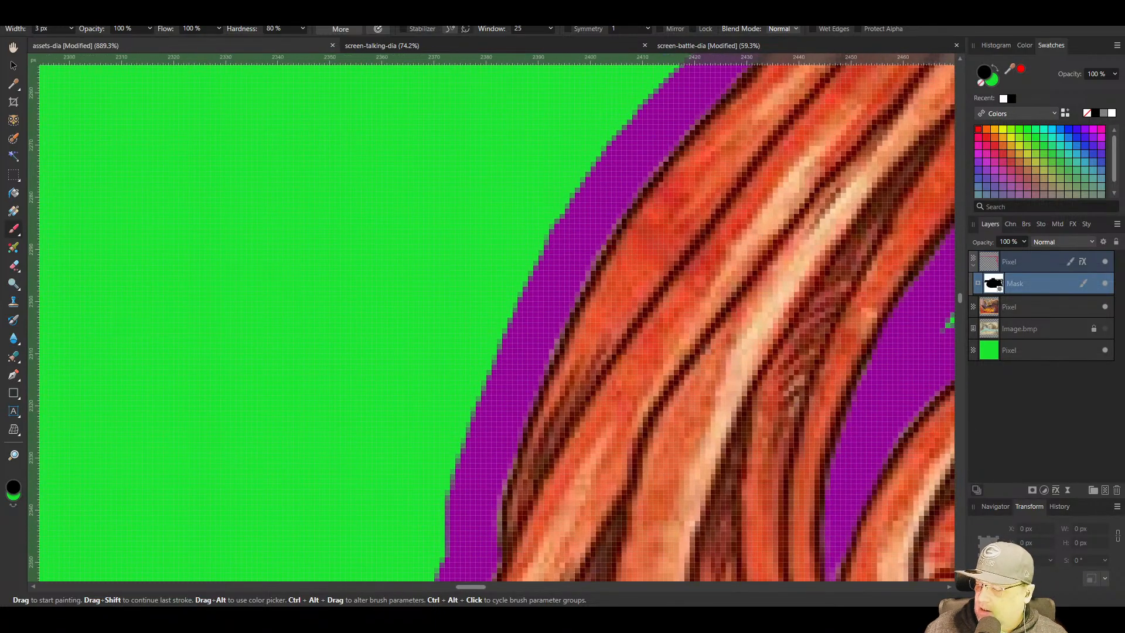
drag(580, 342, 565, 238)
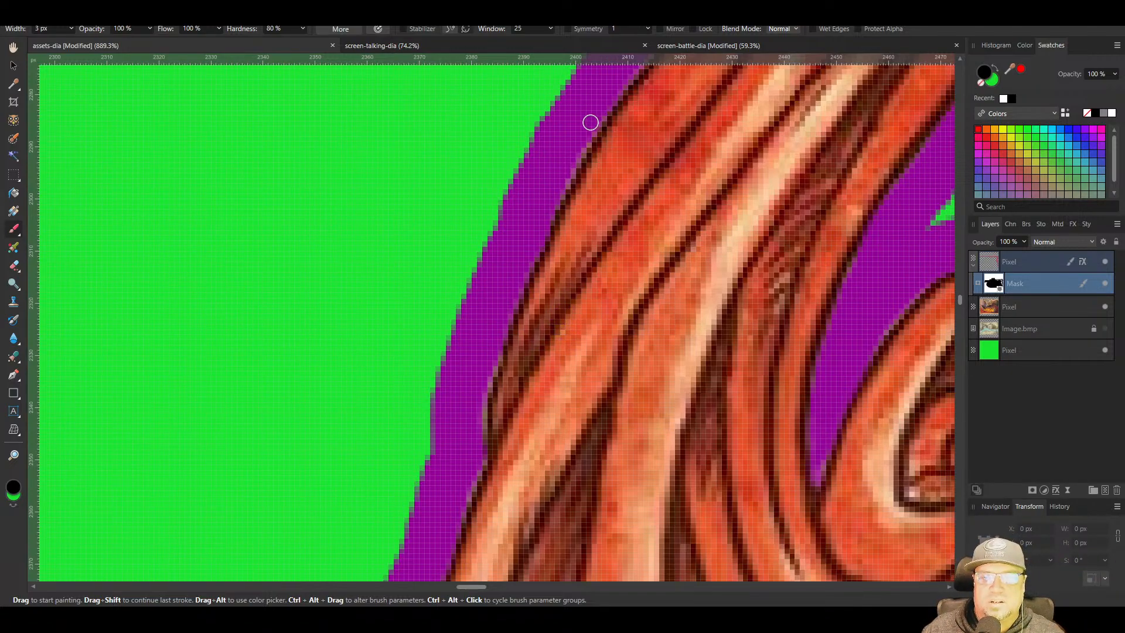
drag(583, 138, 562, 174)
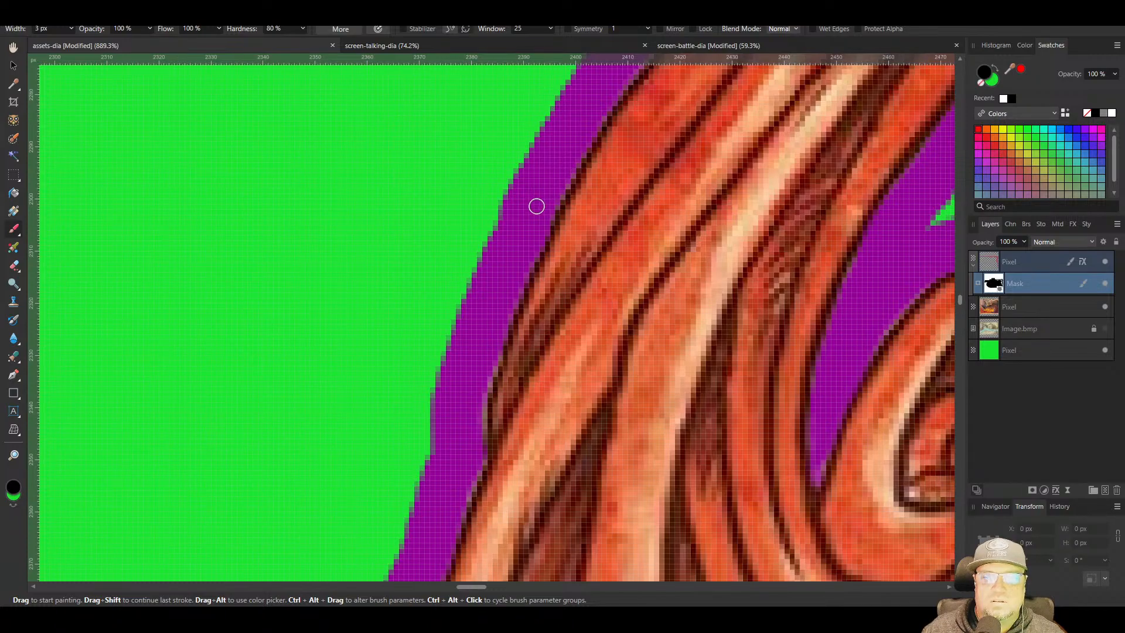
drag(524, 365, 596, 74)
drag(556, 141, 512, 355)
drag(563, 167, 522, 336)
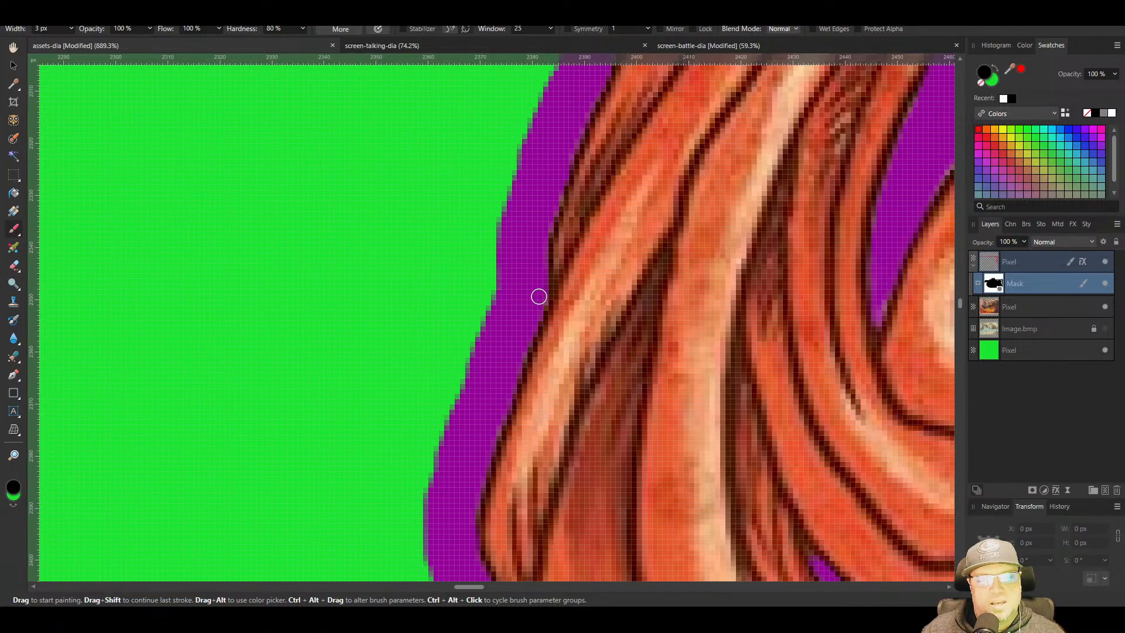
Examine the mask edge along the lower trunk, its curling strands and the thin post down to the post's square end
drag(493, 486, 516, 206)
mouse_move(558, 436)
mouse_down()
mouse_move(494, 301)
mouse_move(446, 141)
mouse_up()
mouse_move(602, 407)
mouse_down()
mouse_move(545, 355)
mouse_move(545, 303)
mouse_up()
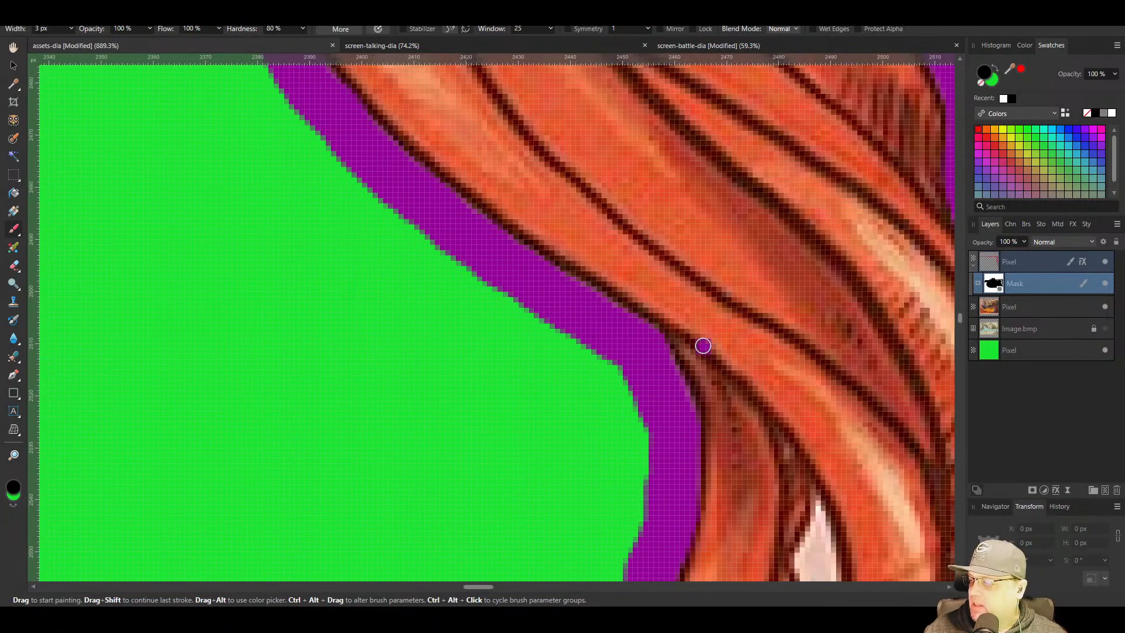
drag(707, 393, 600, 239)
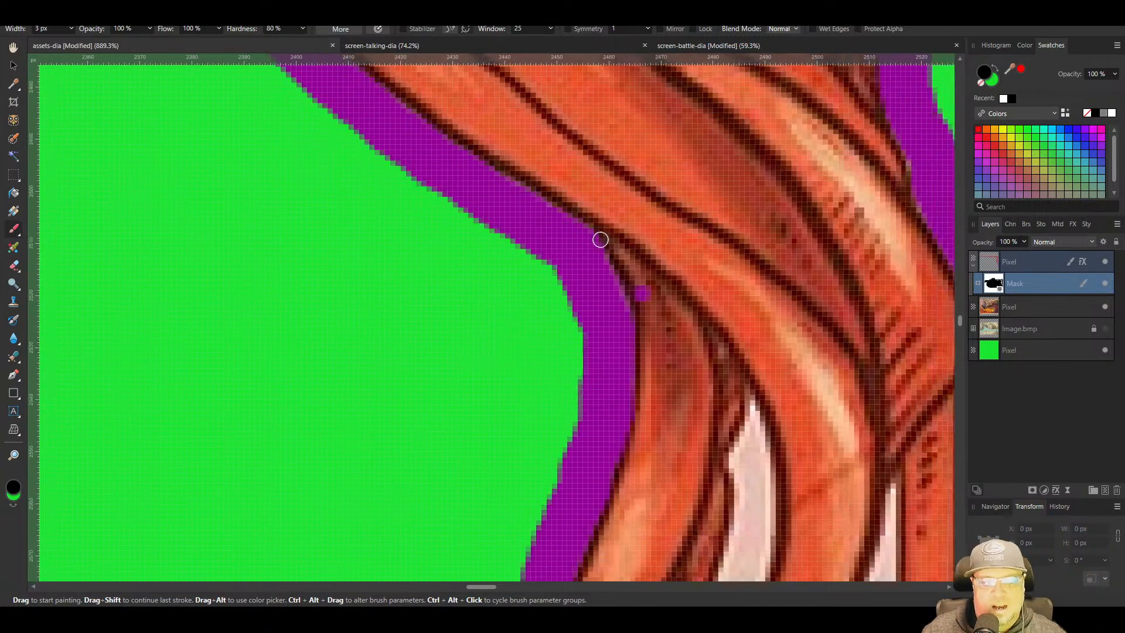
scroll(600, 240, down, 5)
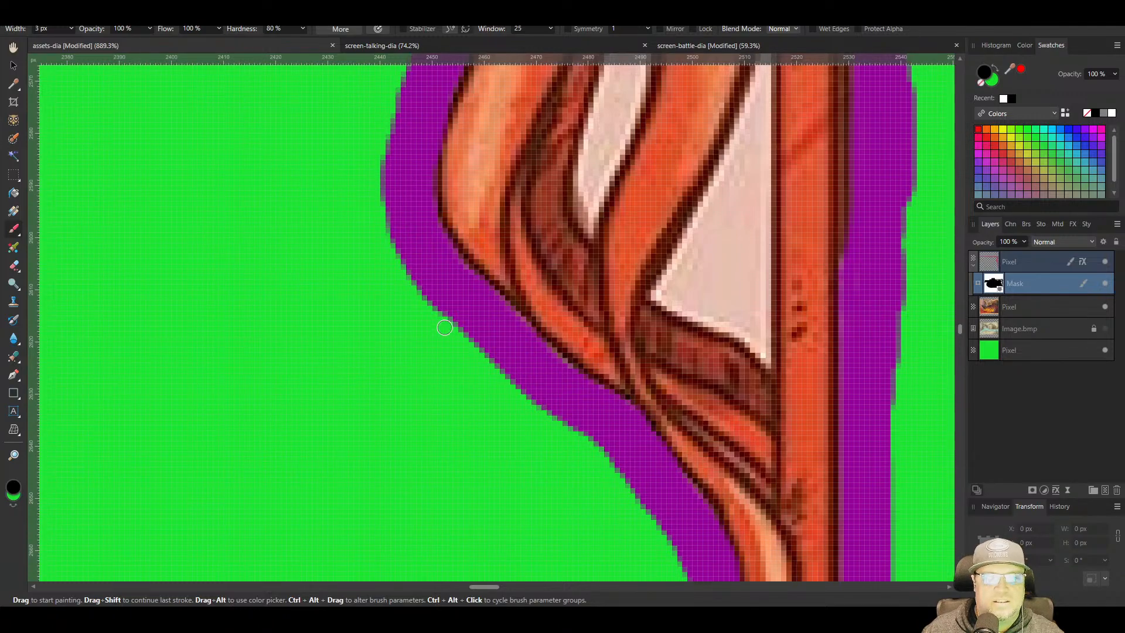
scroll(289, 183, down, 4)
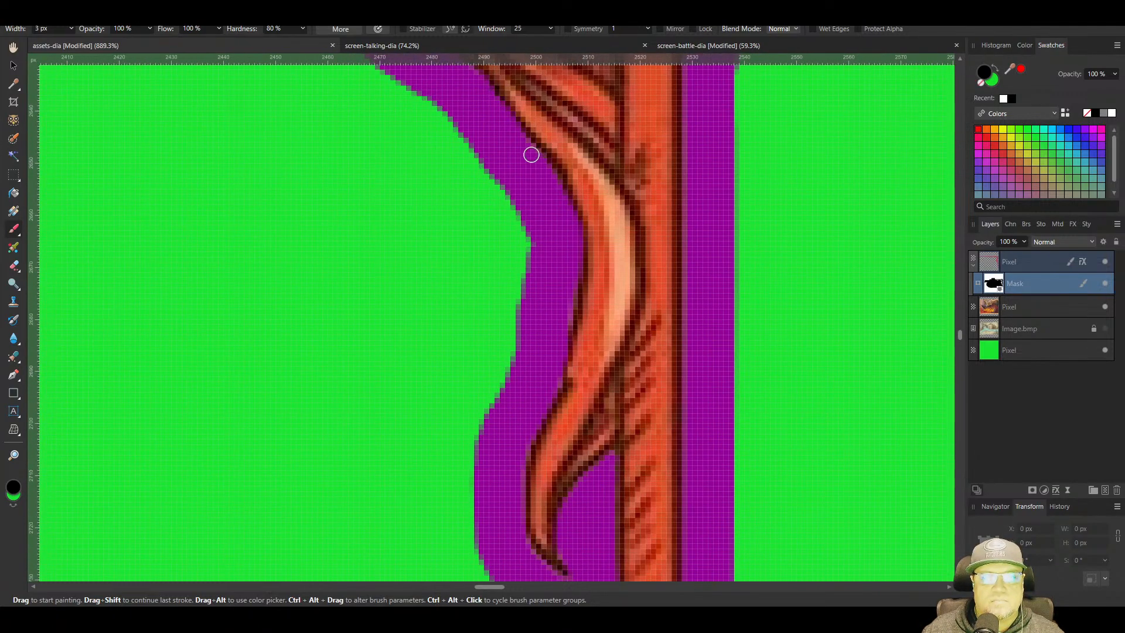
scroll(555, 129, down, 3)
scroll(565, 305, down, 5)
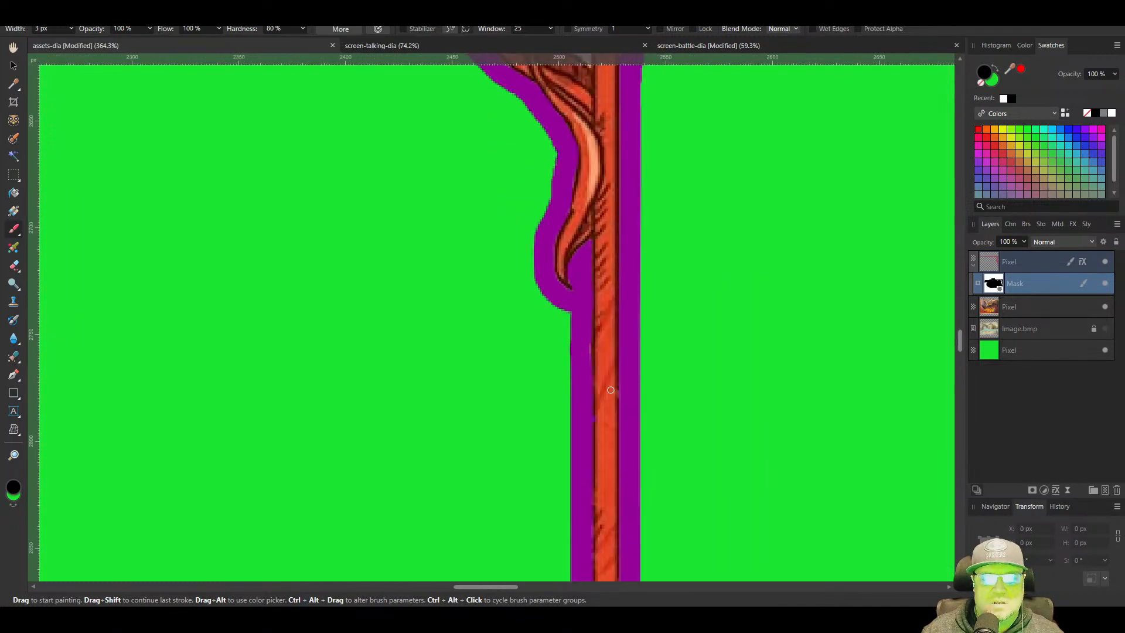
scroll(585, 104, up, 6)
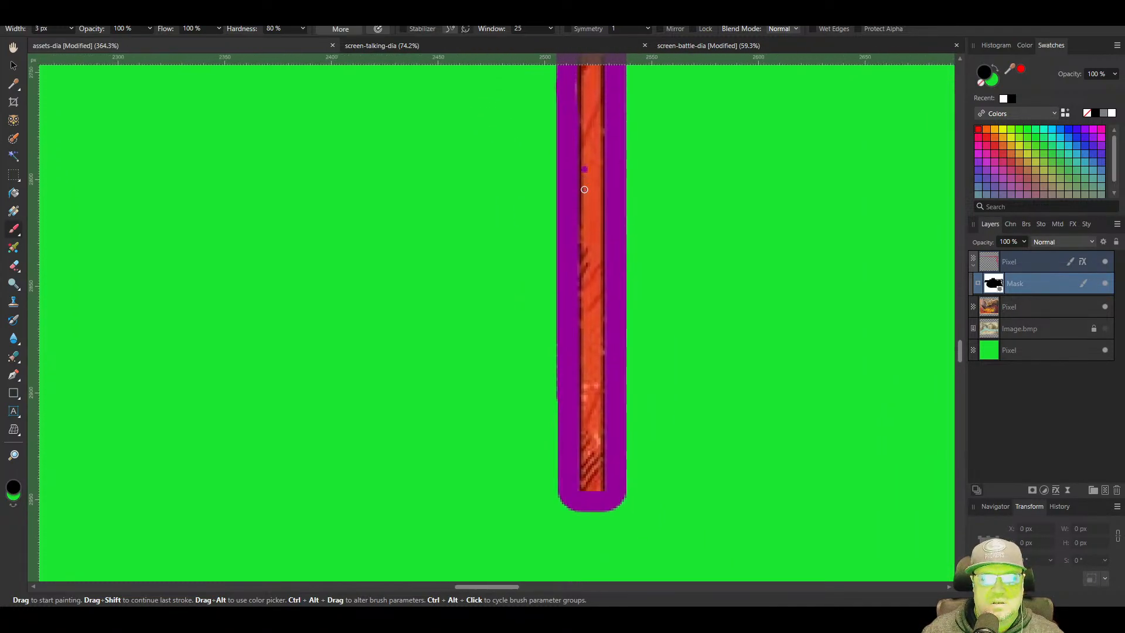
drag(554, 211, 600, 428)
scroll(600, 427, up, 1)
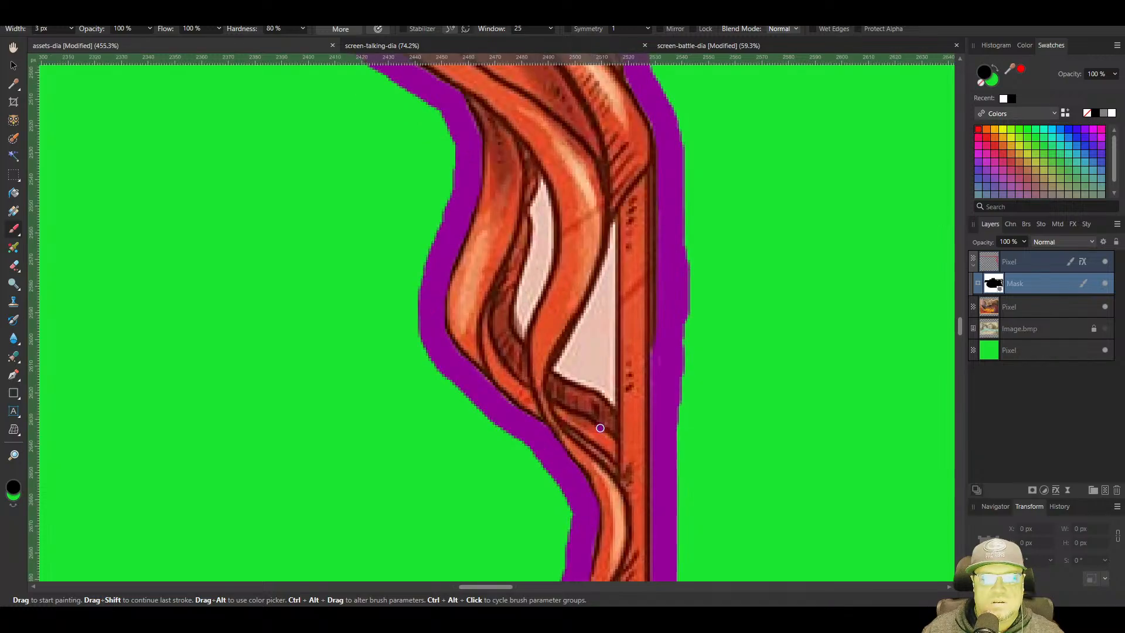
With the 3 px brush, mask out the pale triangular gap enclosed between the curling strand and the thin post
scroll(597, 403, up, 1)
mouse_move(542, 351)
mouse_down()
mouse_move(618, 208)
mouse_move(614, 381)
mouse_move(554, 355)
mouse_move(610, 254)
mouse_move(603, 349)
mouse_move(586, 367)
mouse_move(594, 308)
mouse_up()
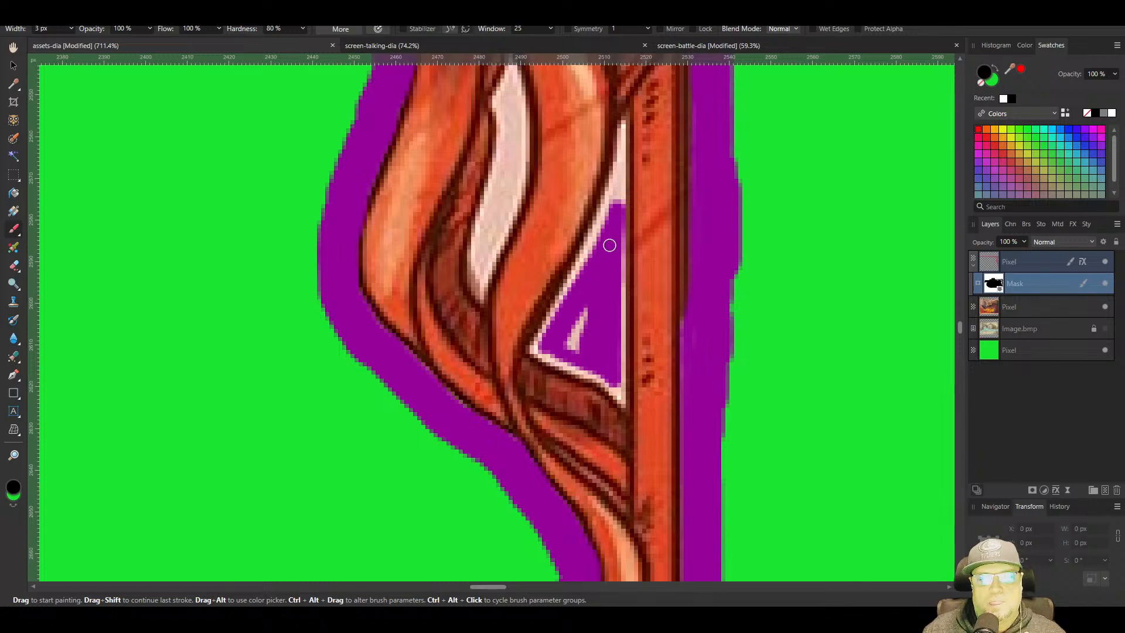
drag(609, 245, 567, 348)
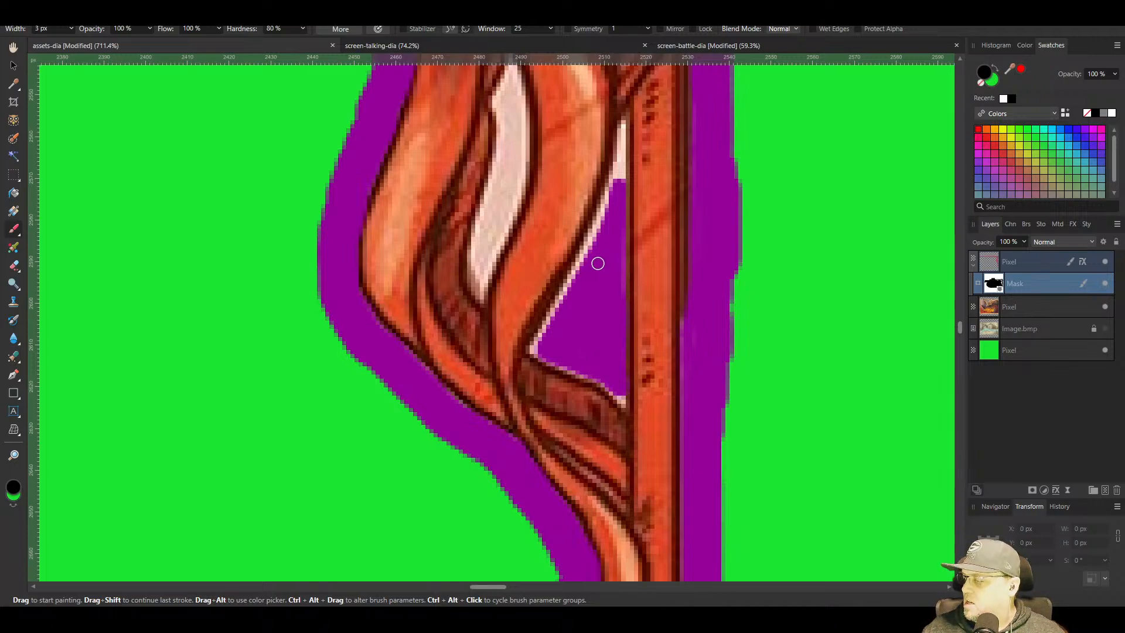
scroll(534, 226, up, 3)
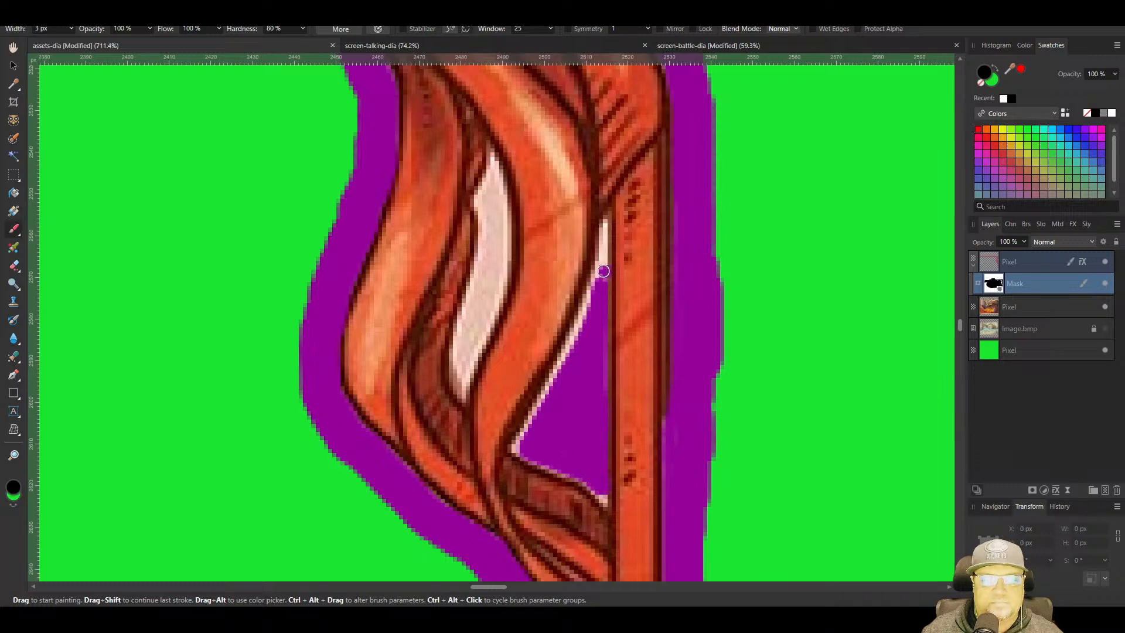
drag(601, 276, 583, 412)
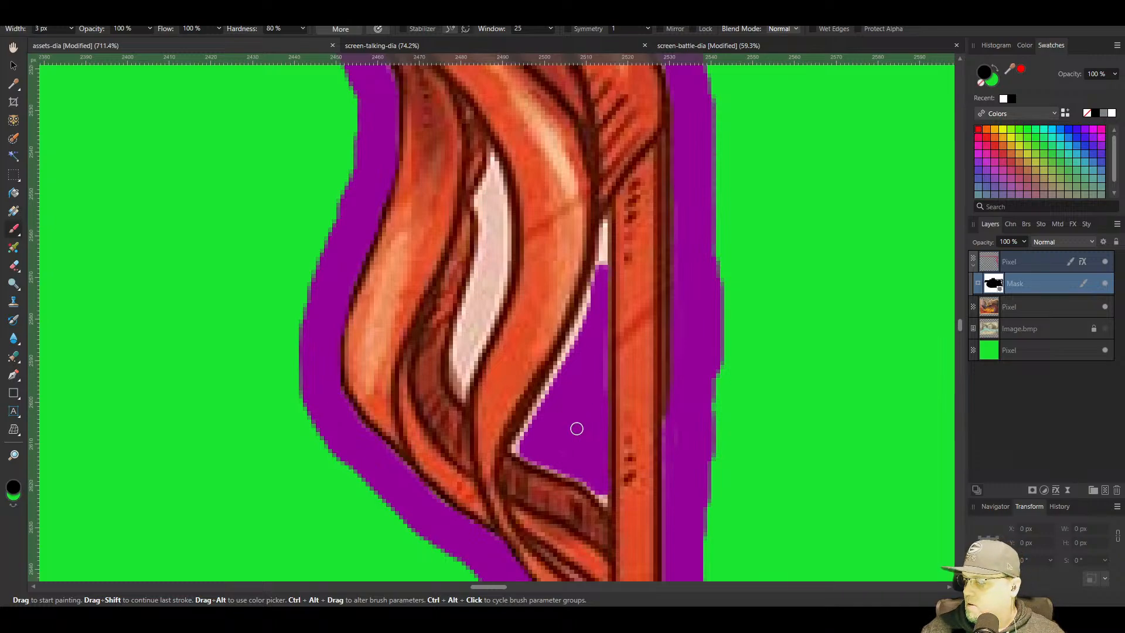
scroll(566, 404, up, 2)
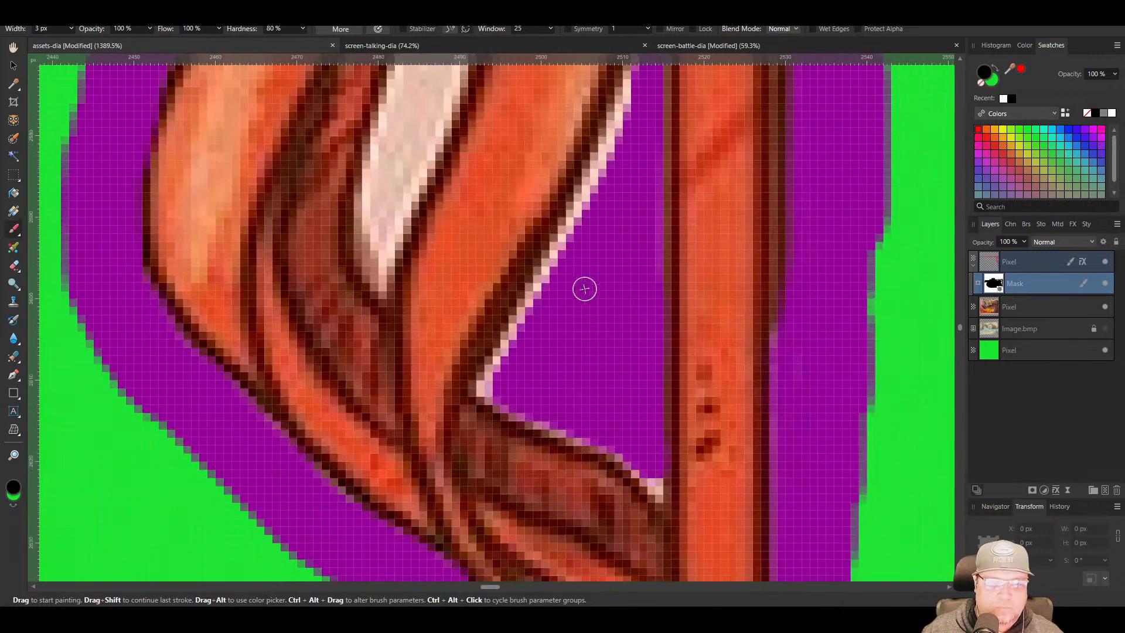
mouse_move(653, 474)
mouse_down()
mouse_move(498, 391)
mouse_move(499, 367)
mouse_move(624, 151)
mouse_up()
drag(619, 199, 560, 476)
mouse_move(561, 433)
mouse_down()
mouse_move(588, 326)
mouse_move(597, 330)
mouse_move(600, 226)
mouse_move(584, 367)
mouse_up()
Reduce the brush to 2 px and trim the remaining pale fringe around the triangular gap beside the post
key(bracketleft)
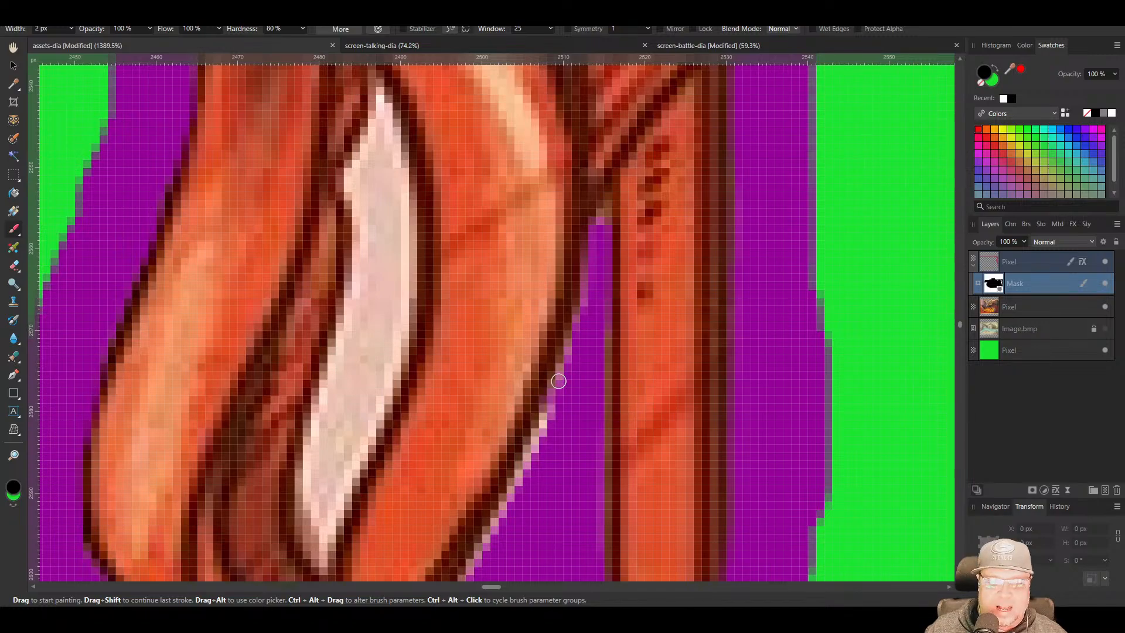
drag(574, 363, 654, 157)
mouse_move(665, 114)
mouse_down()
mouse_move(604, 267)
mouse_move(505, 465)
mouse_up()
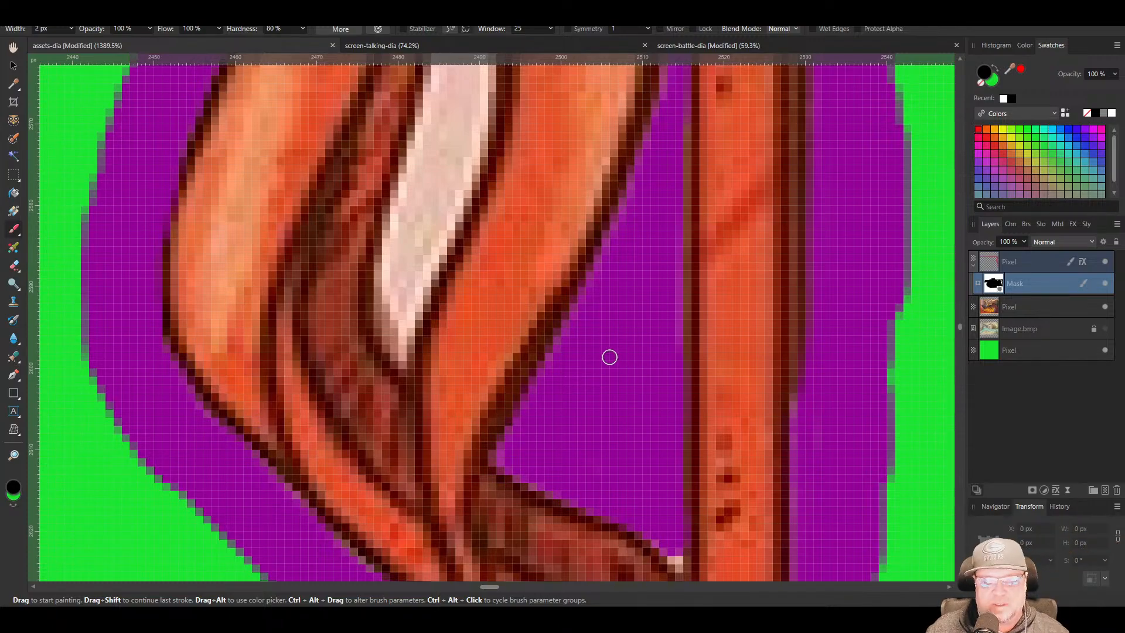
scroll(636, 390, down, 3)
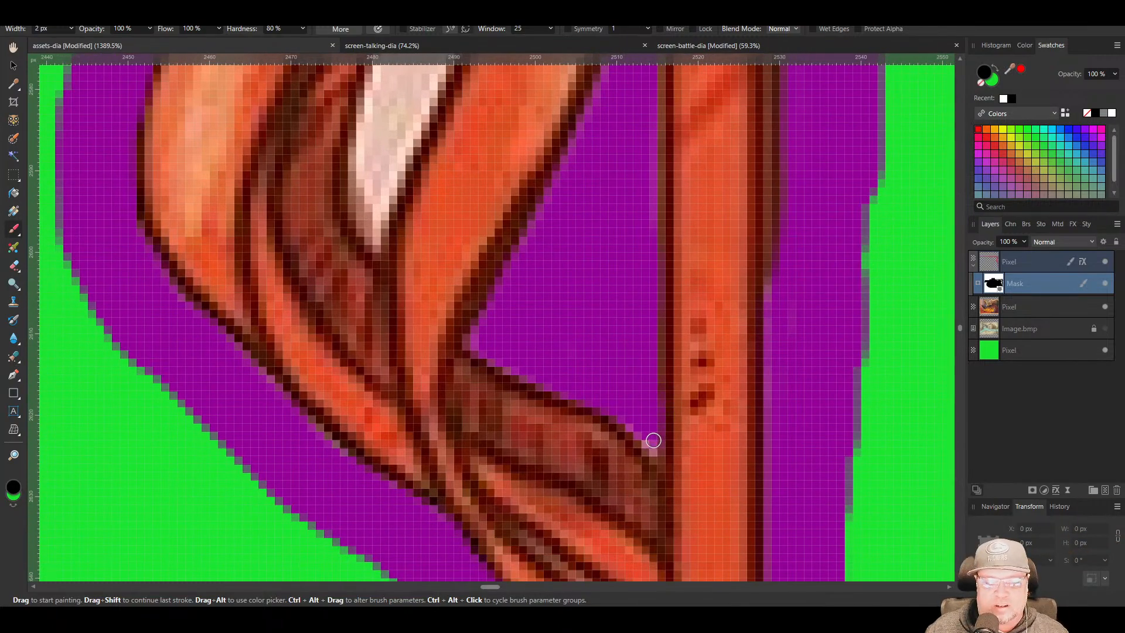
scroll(577, 509, up, 5)
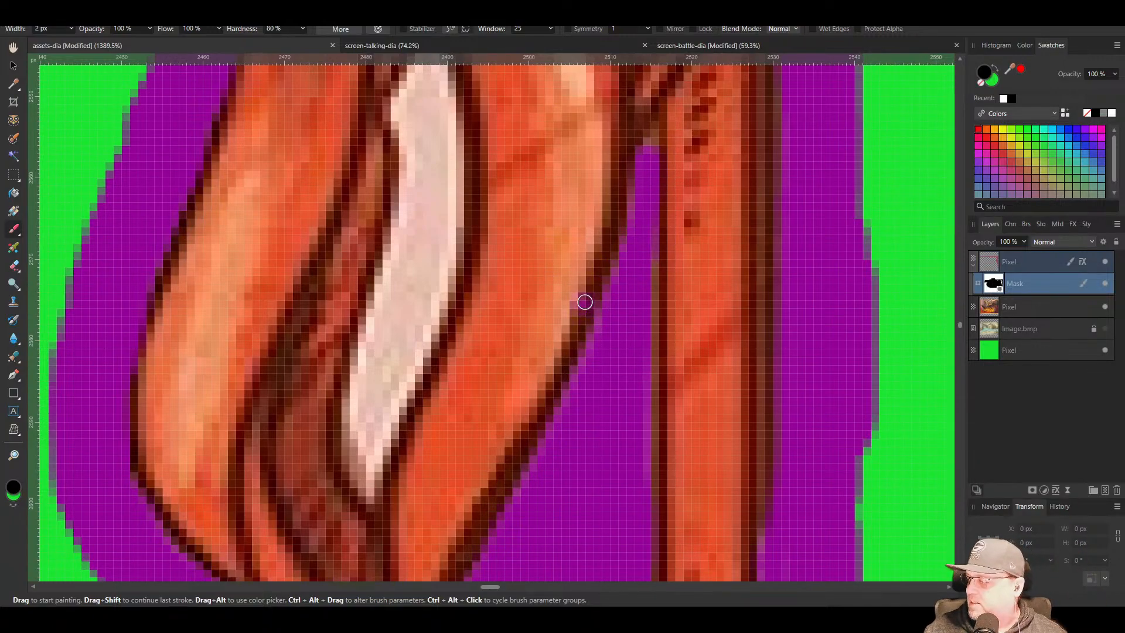
scroll(597, 304, up, 2)
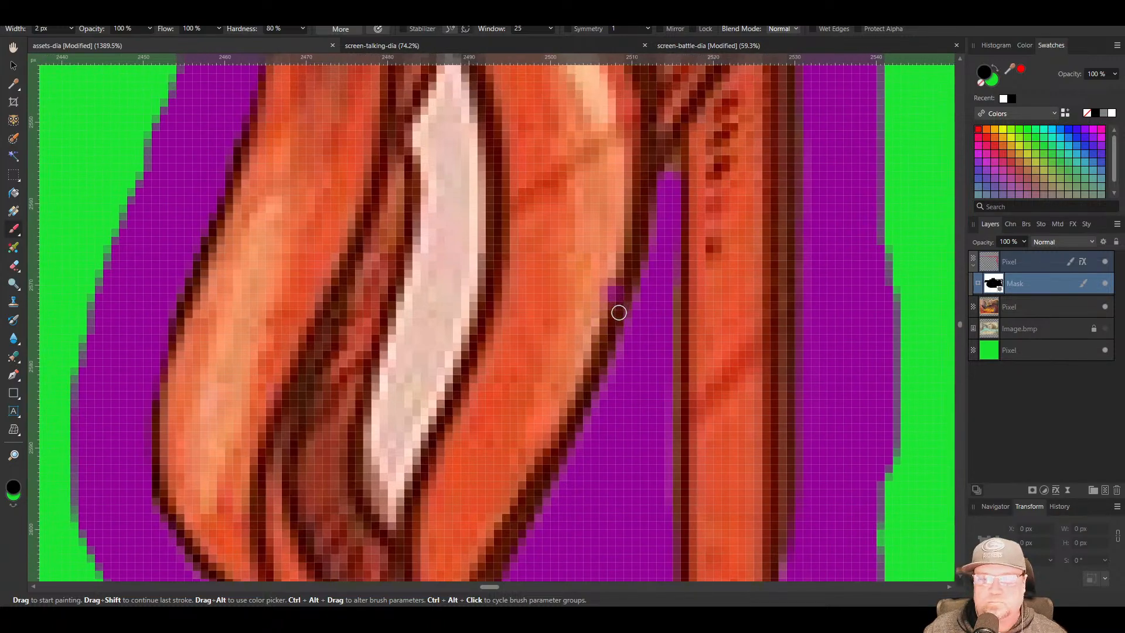
Mask out the narrow pale gap enclosed between the two curling strands beside the triangular opening
scroll(598, 304, left, 1)
mouse_move(482, 185)
mouse_down()
mouse_move(495, 320)
mouse_move(482, 395)
mouse_move(448, 466)
mouse_up()
scroll(449, 466, down, 3)
scroll(448, 466, left, 2)
mouse_move(529, 242)
mouse_down()
mouse_move(474, 408)
mouse_move(459, 317)
mouse_move(493, 225)
mouse_up()
scroll(493, 225, up, 3)
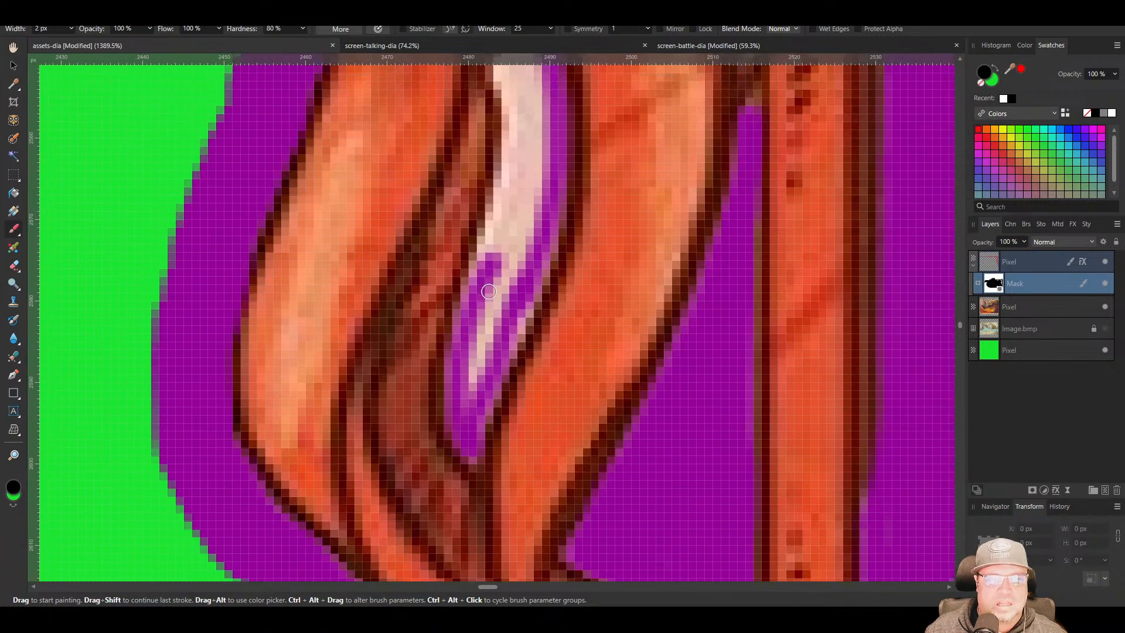
mouse_move(456, 423)
mouse_down()
mouse_move(491, 285)
mouse_move(481, 197)
mouse_move(509, 121)
mouse_move(515, 162)
mouse_move(499, 163)
mouse_move(484, 222)
mouse_move(506, 180)
mouse_move(504, 229)
mouse_move(517, 235)
mouse_move(508, 275)
mouse_move(492, 263)
mouse_move(495, 248)
mouse_move(497, 285)
mouse_move(520, 286)
mouse_move(529, 300)
mouse_move(517, 349)
mouse_move(499, 318)
mouse_move(500, 425)
mouse_move(476, 448)
mouse_move(464, 497)
mouse_move(460, 429)
mouse_move(473, 405)
mouse_move(455, 507)
mouse_move(491, 293)
mouse_up()
drag(490, 343, 518, 199)
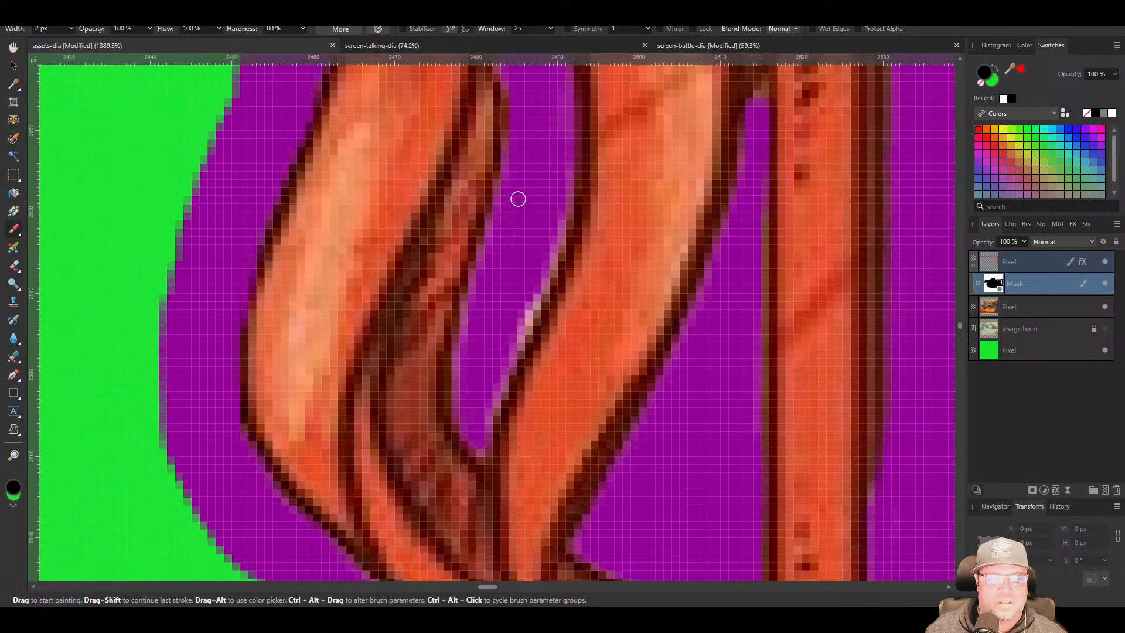
Trim the leftover fringe along both sides and the tips of the narrow gap, and check the cleaned strands
mouse_move(484, 432)
mouse_down()
mouse_move(552, 243)
mouse_move(558, 138)
mouse_up()
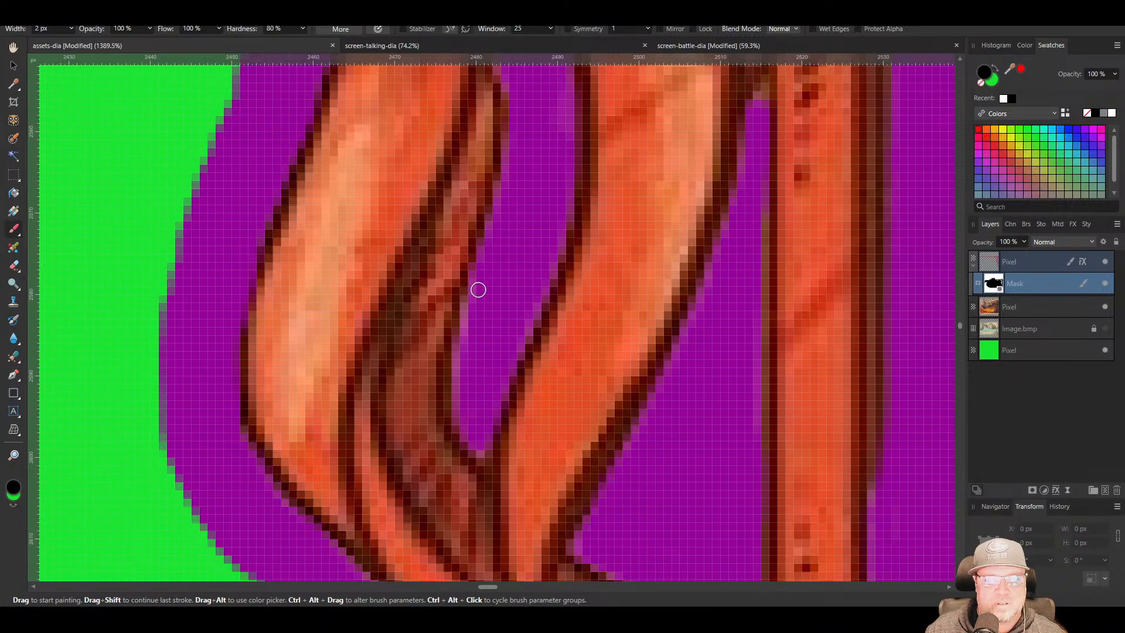
drag(478, 289, 463, 377)
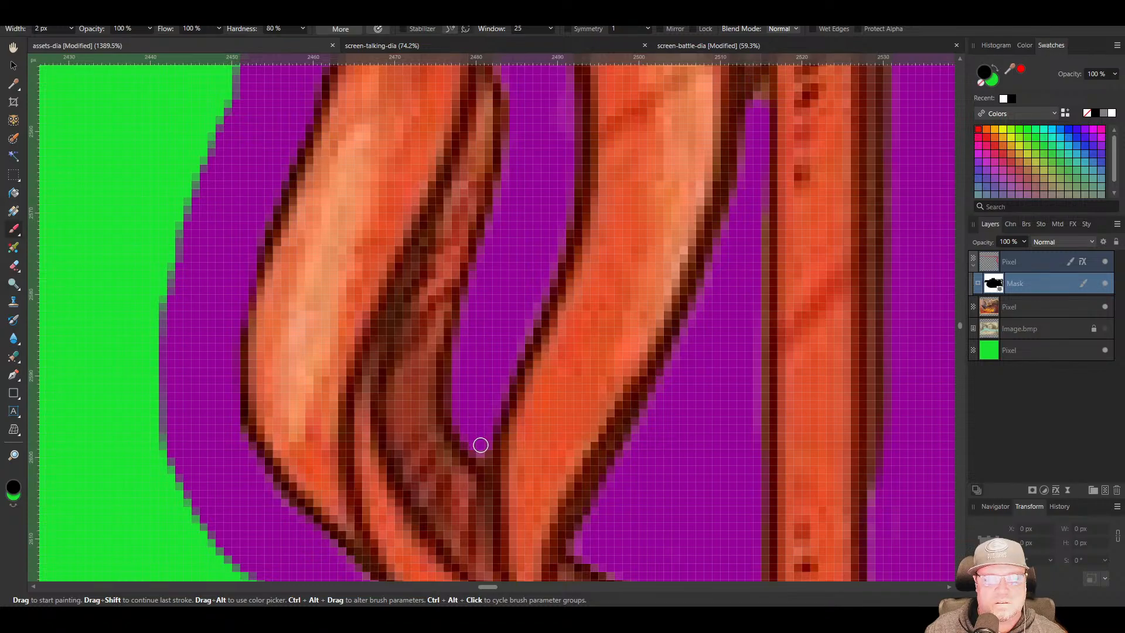
scroll(485, 336, down, 3)
drag(506, 188, 455, 449)
scroll(455, 449, up, 5)
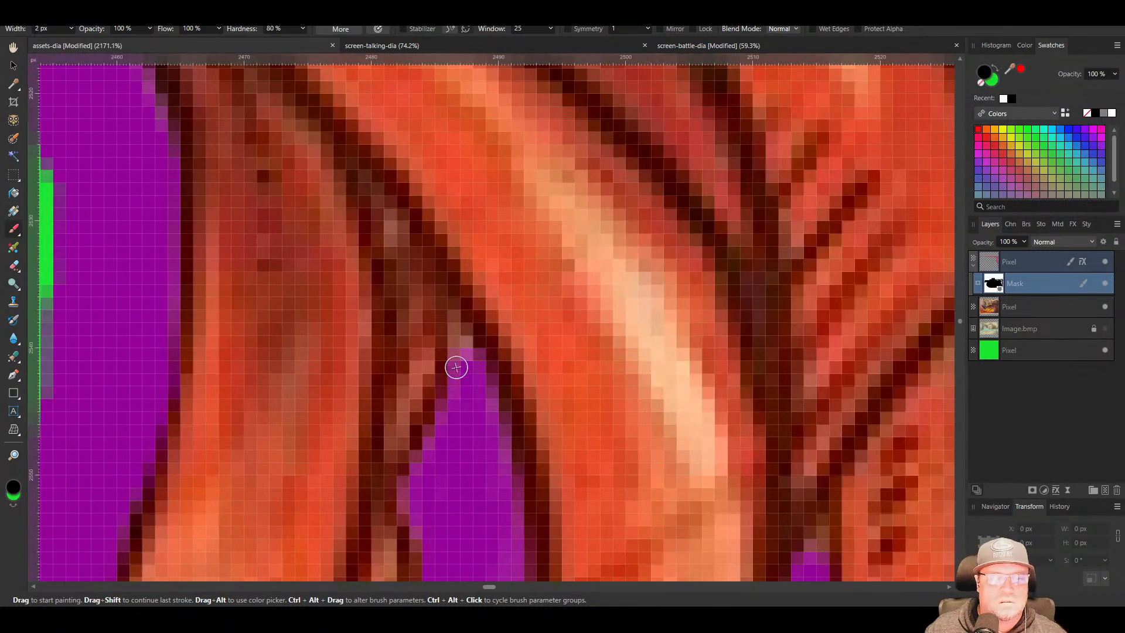
scroll(456, 367, down, 3)
scroll(462, 459, down, 4)
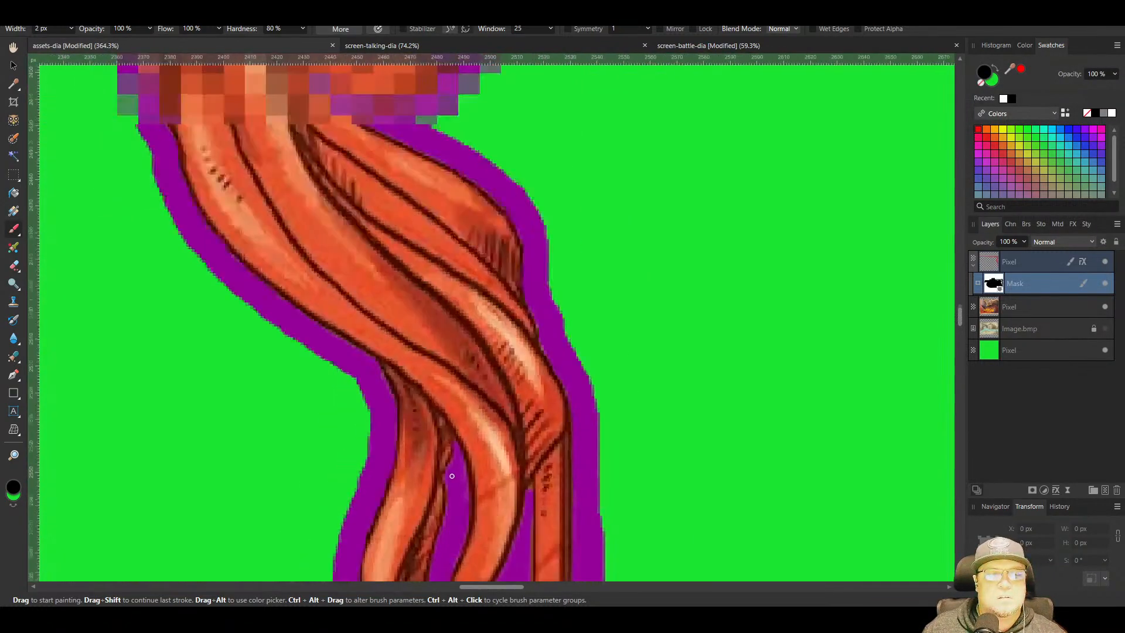
scroll(451, 476, down, 1)
drag(529, 482, 673, 236)
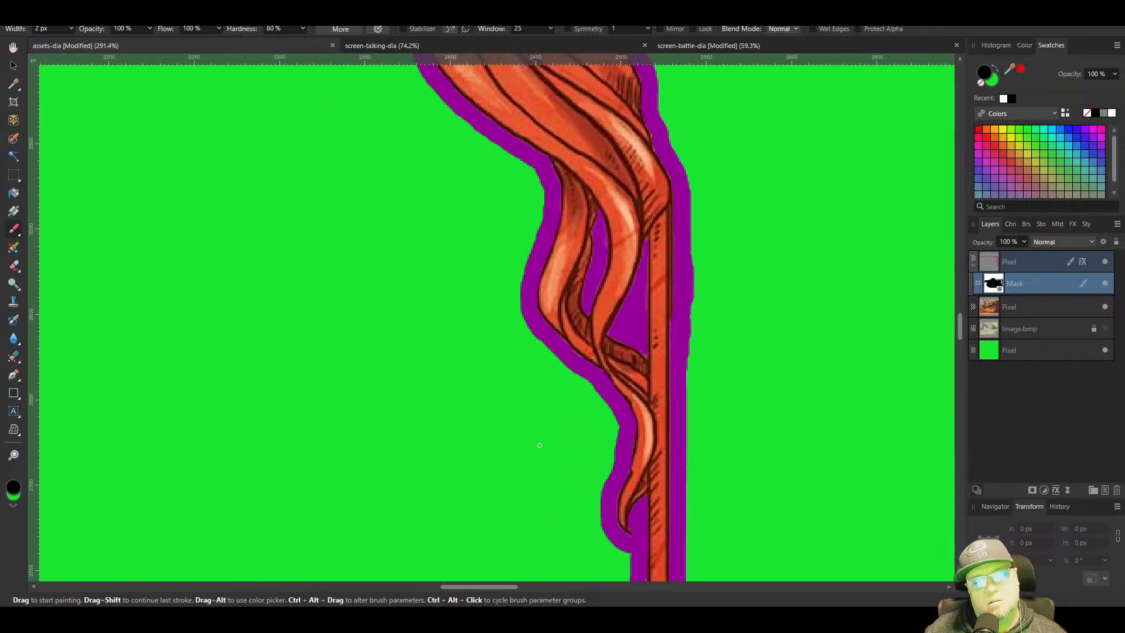
Mask out the pale triangular gap between the frame's straight horizontal bar and the crossing braid strands with the 2 px brush
drag(574, 202, 569, 520)
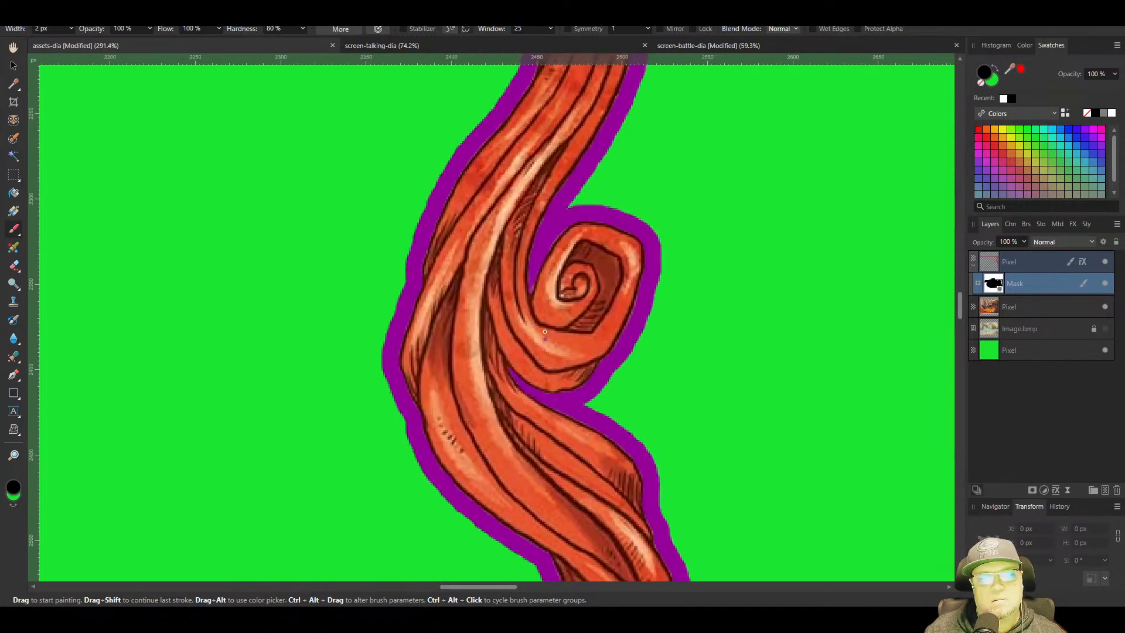
drag(542, 175, 695, 577)
drag(235, 305, 850, 386)
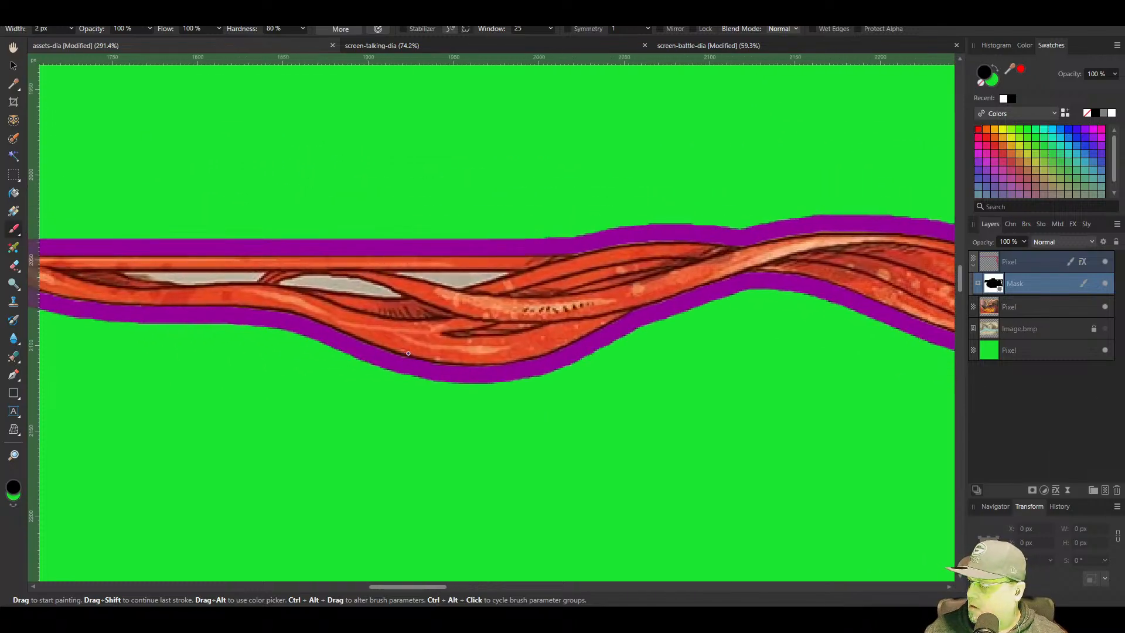
scroll(420, 349, up, 8)
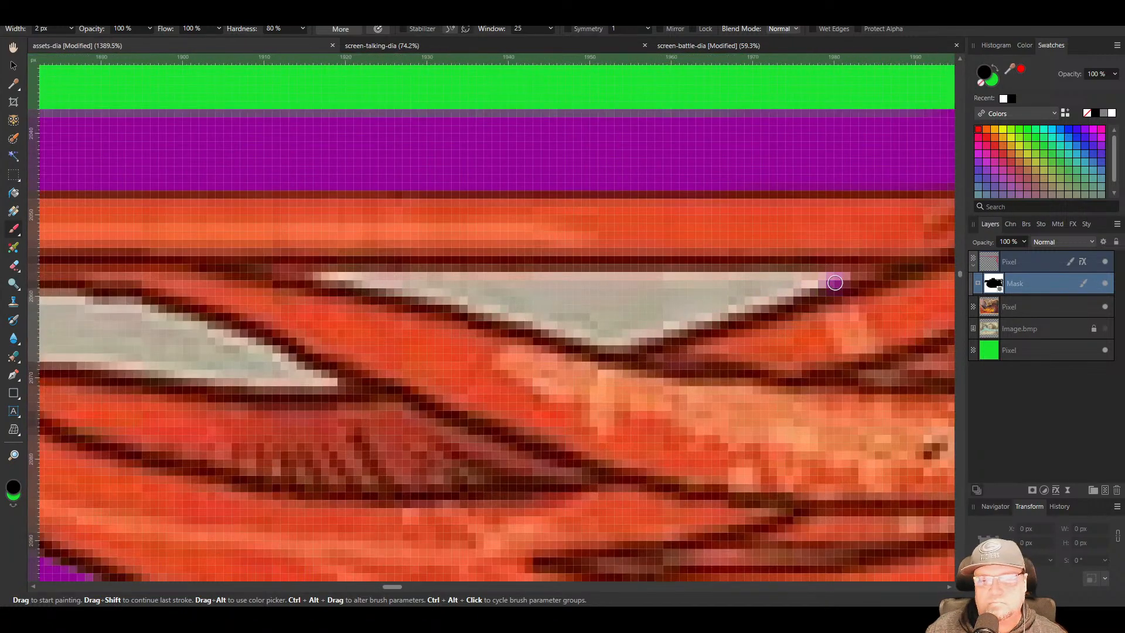
click(836, 276)
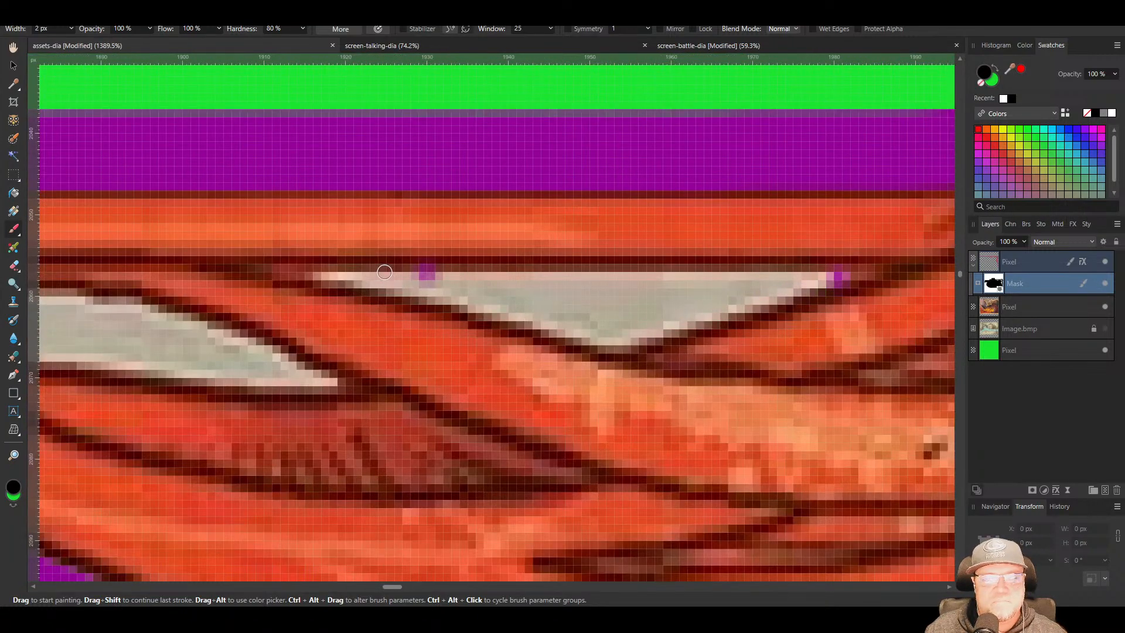
shift+click(315, 275)
mouse_move(320, 271)
mouse_down()
mouse_move(619, 341)
mouse_move(804, 289)
mouse_move(454, 292)
mouse_move(678, 301)
mouse_move(562, 311)
mouse_move(600, 322)
mouse_move(311, 273)
mouse_move(624, 294)
mouse_move(860, 273)
mouse_move(745, 300)
mouse_up()
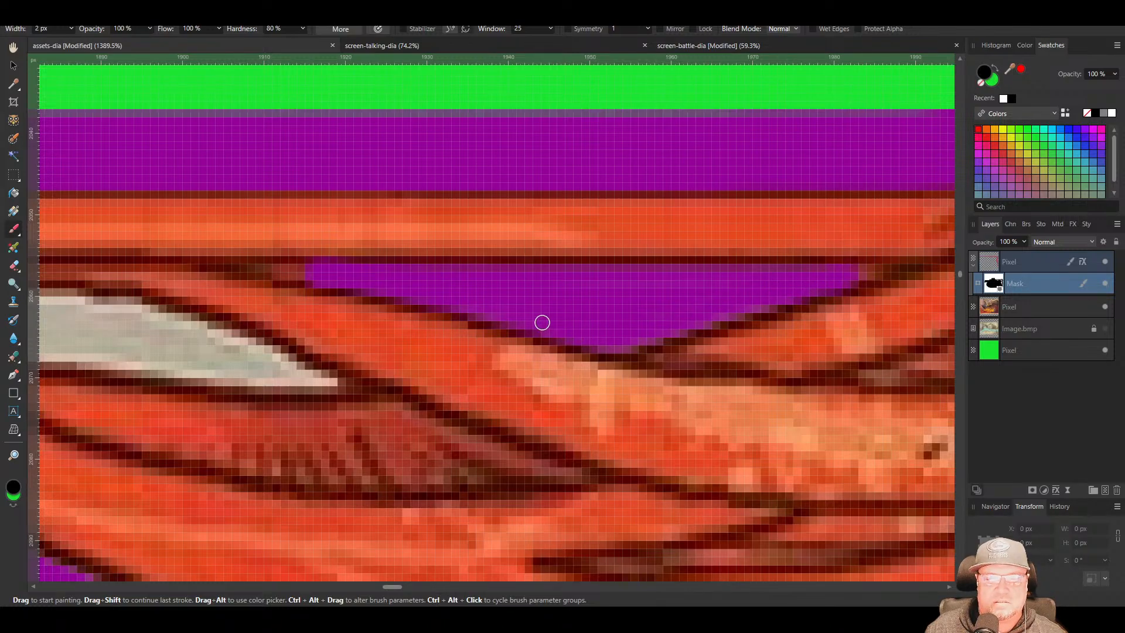
With a 3 px brush, mask out the pale leaf-shaped gap between the braid strands next to the triangular opening
scroll(452, 318, down, 3)
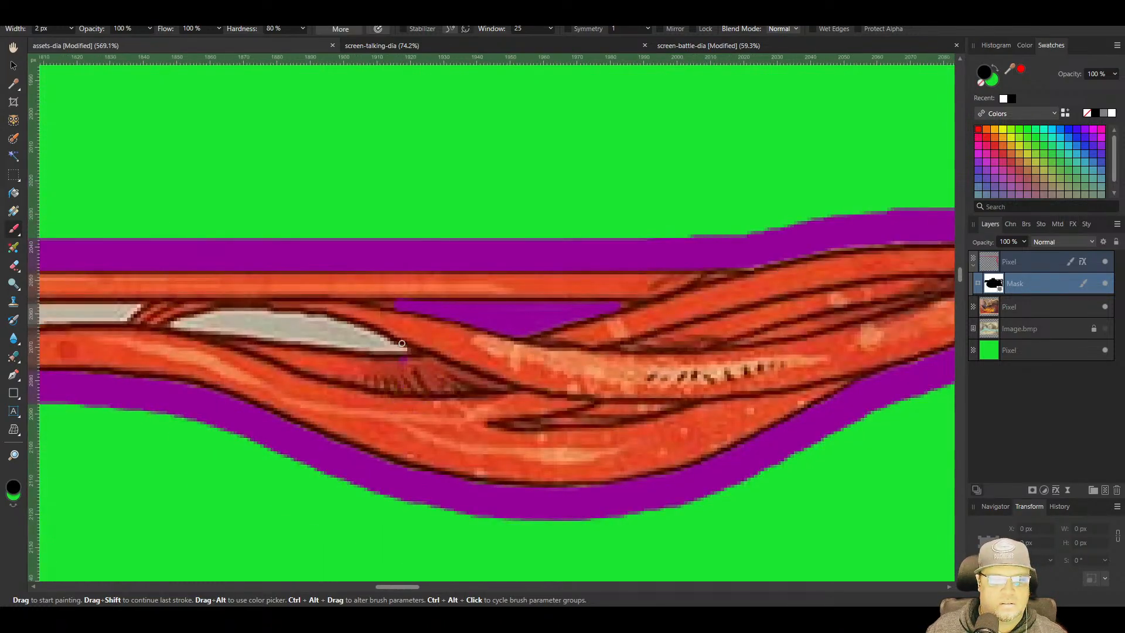
scroll(402, 344, up, 3)
scroll(376, 314, down, 1)
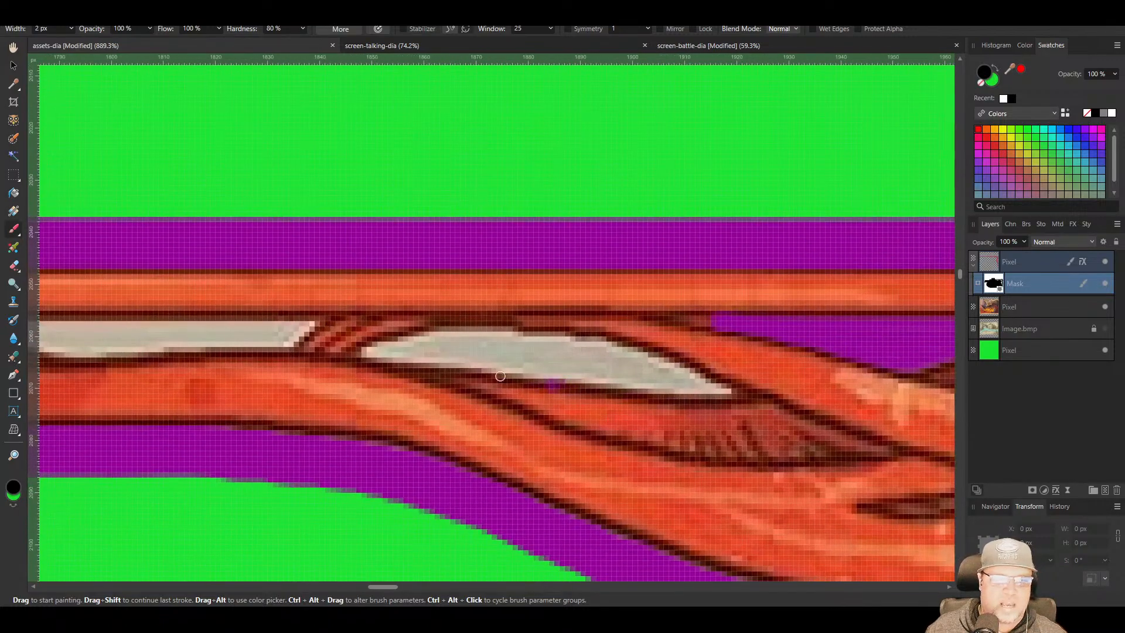
scroll(554, 378, up, 2)
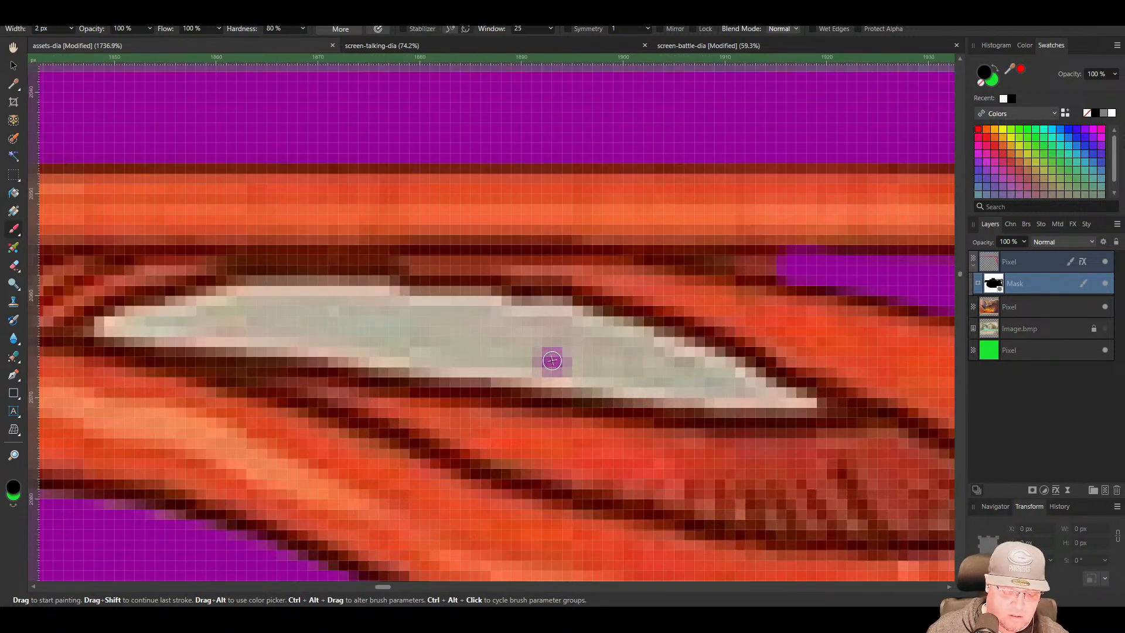
key(bracketright)
mouse_move(527, 342)
mouse_down()
mouse_move(209, 317)
mouse_move(524, 337)
mouse_move(641, 358)
mouse_move(358, 302)
mouse_move(163, 312)
mouse_move(98, 328)
mouse_move(275, 326)
mouse_move(121, 328)
mouse_move(666, 369)
mouse_move(789, 394)
mouse_move(633, 357)
mouse_move(484, 341)
mouse_move(774, 398)
mouse_move(159, 327)
mouse_move(365, 355)
mouse_up()
Trim the leaf-shaped gap's remaining fringe with a 3 px brush and clean its pointed tips at 2 px
key(bracketleft)
key(bracketleft)
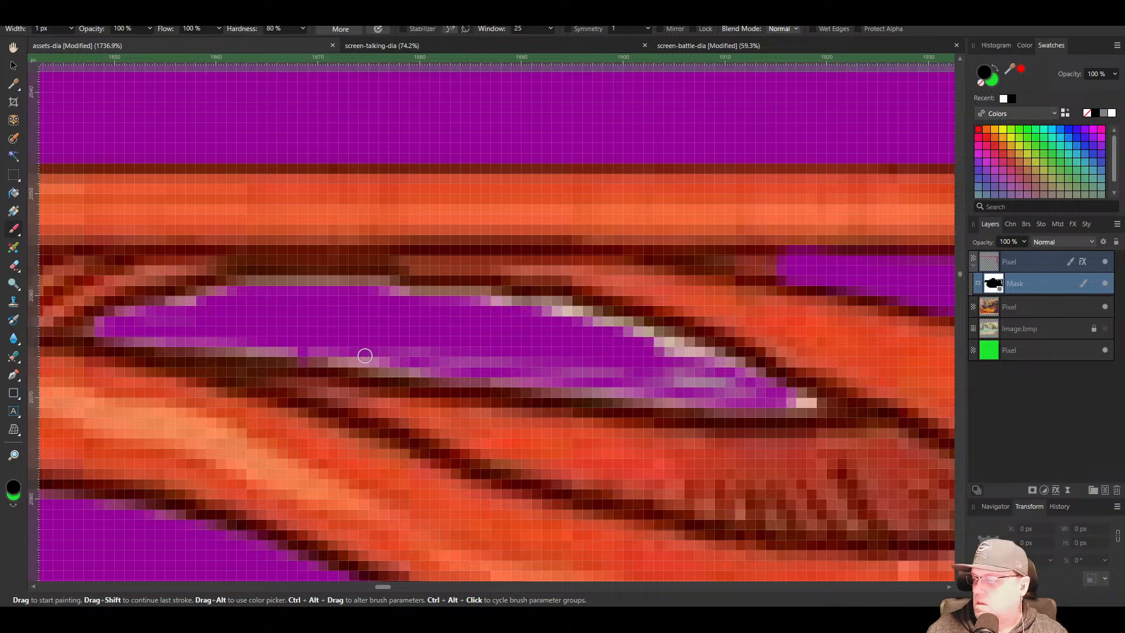
key(ctrl+z)
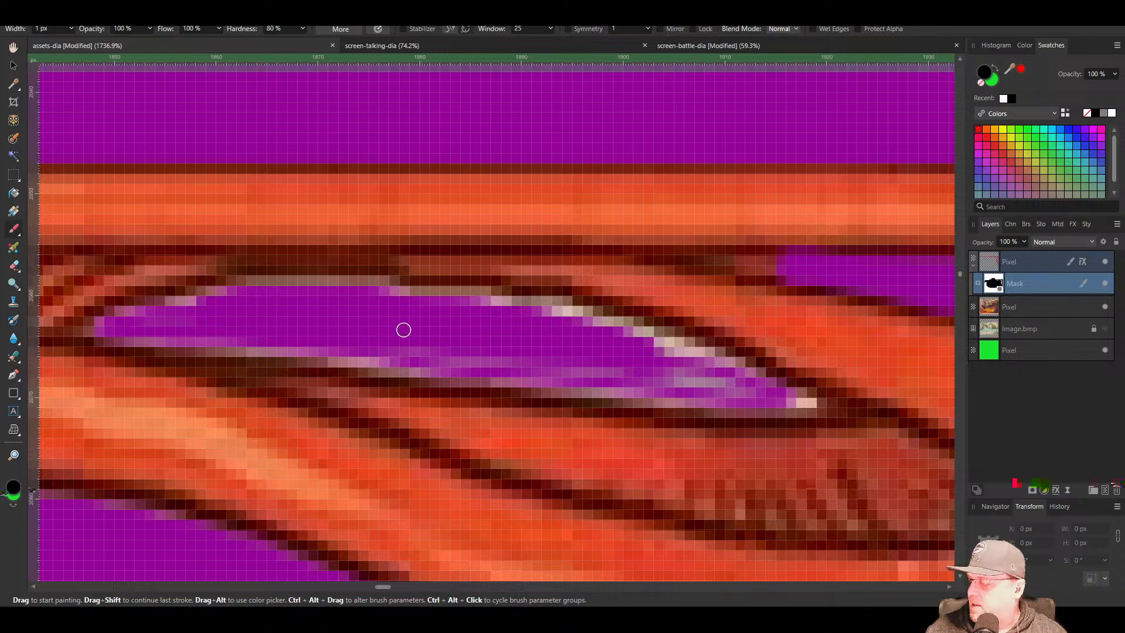
key(bracketright)
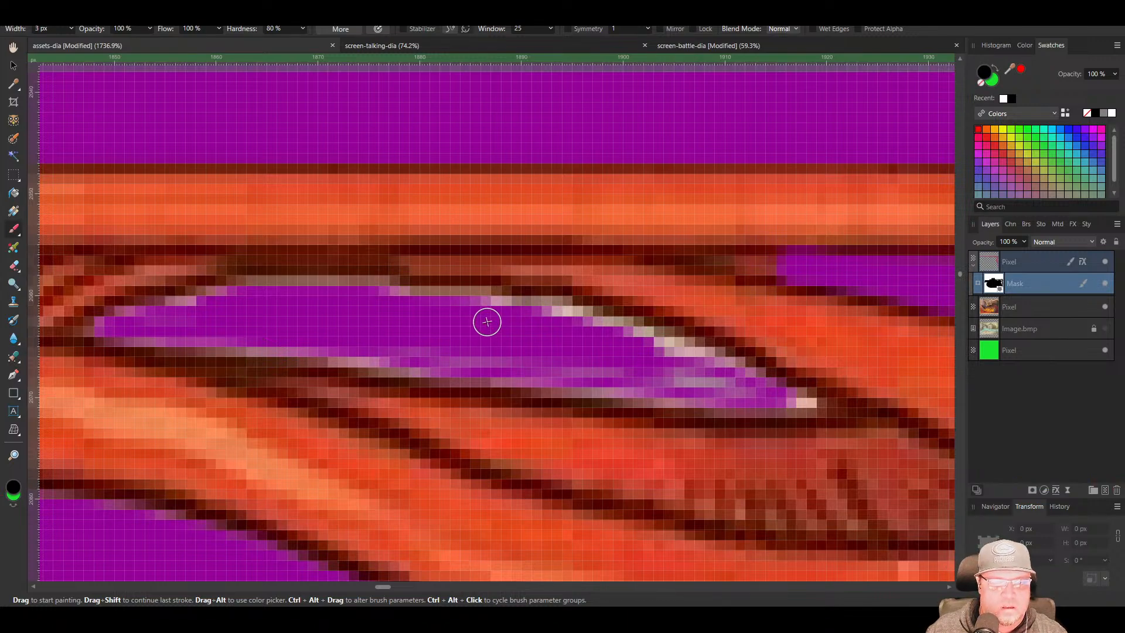
mouse_move(604, 330)
mouse_down()
mouse_move(730, 376)
mouse_move(591, 373)
mouse_move(173, 321)
mouse_move(207, 303)
mouse_move(293, 291)
mouse_move(381, 293)
mouse_move(555, 311)
mouse_move(615, 354)
mouse_move(538, 371)
mouse_move(128, 318)
mouse_up()
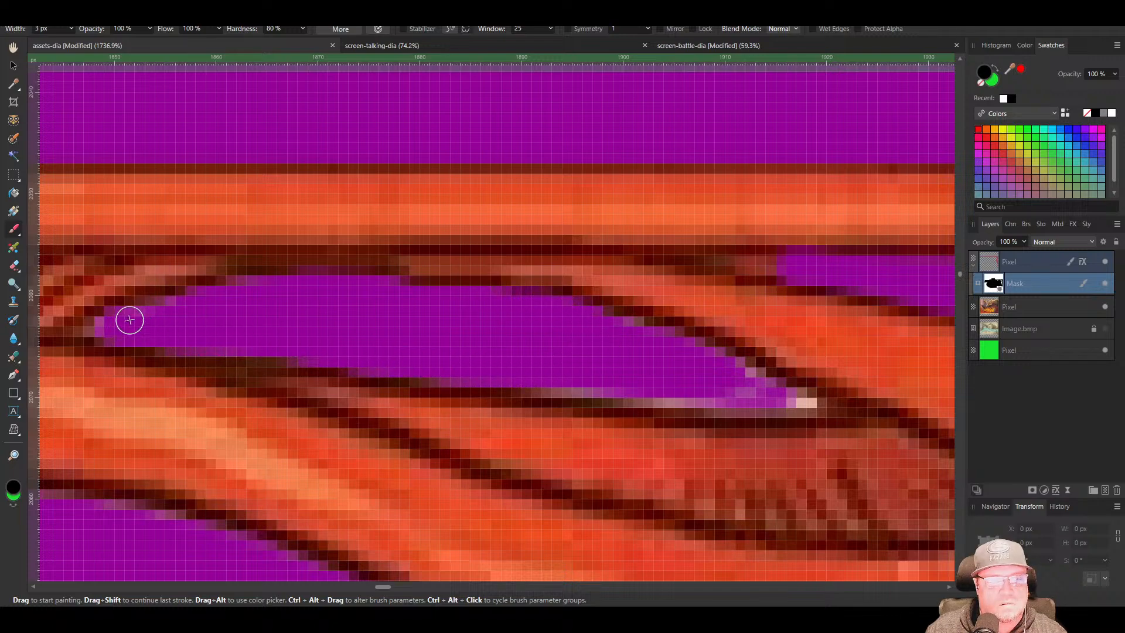
key(bracketleft)
mouse_move(680, 368)
mouse_down()
mouse_move(733, 368)
mouse_move(813, 403)
mouse_move(493, 379)
mouse_up()
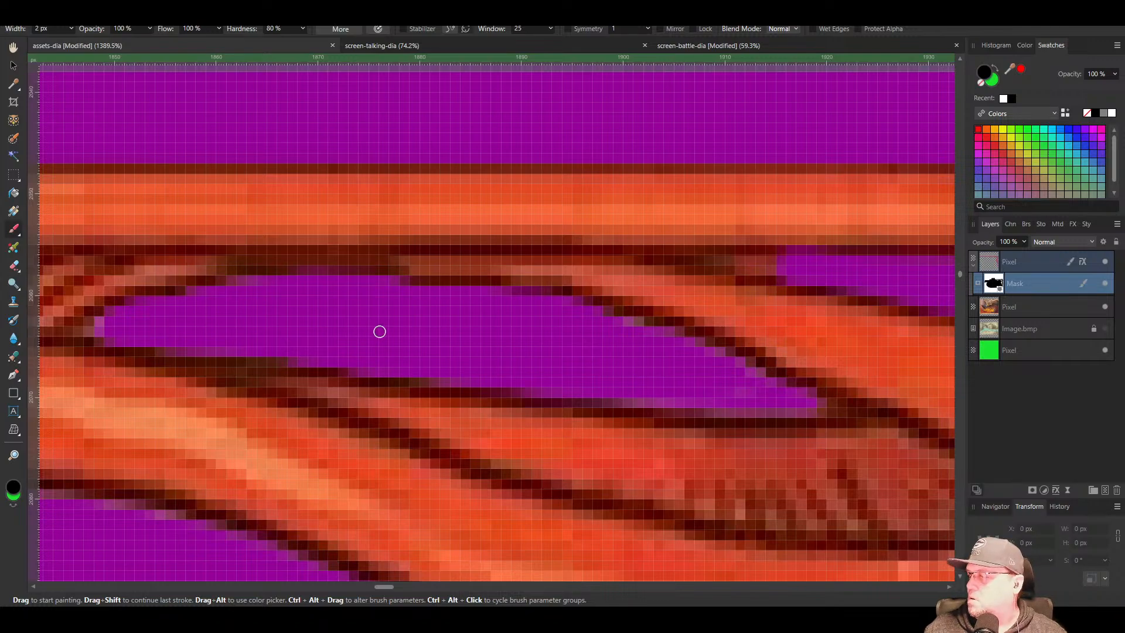
Mask out the long narrow pale gap below the horizontal bar with straight 2 px strokes along its edges and a 3 px stroke through the centre
scroll(246, 420, down, 5)
drag(249, 330, 565, 458)
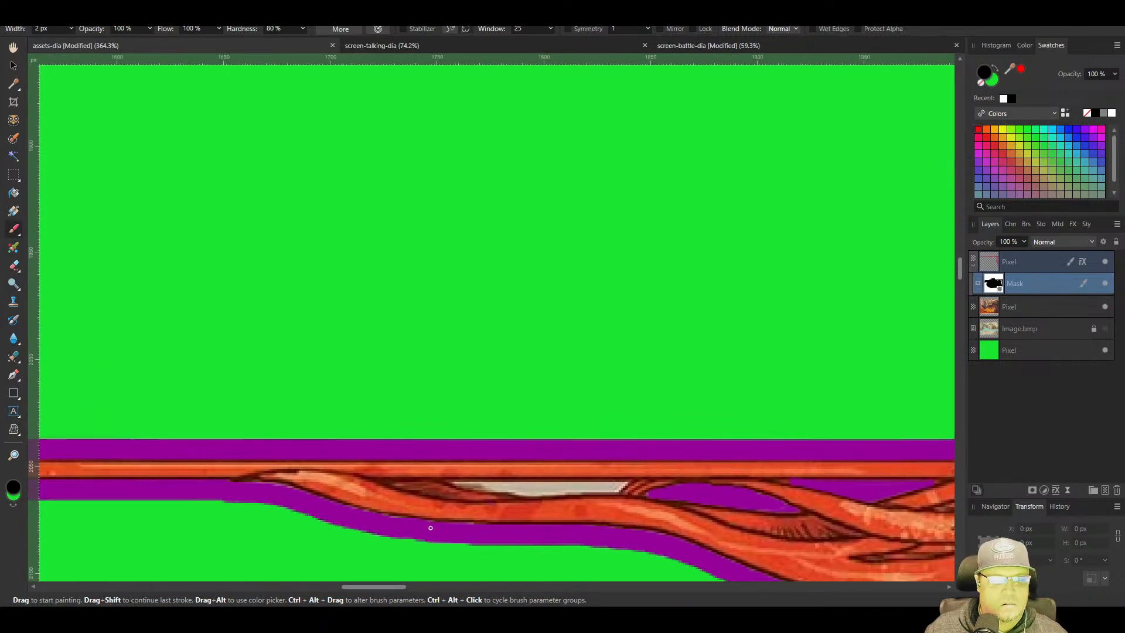
scroll(430, 528, down, 4)
scroll(715, 404, up, 7)
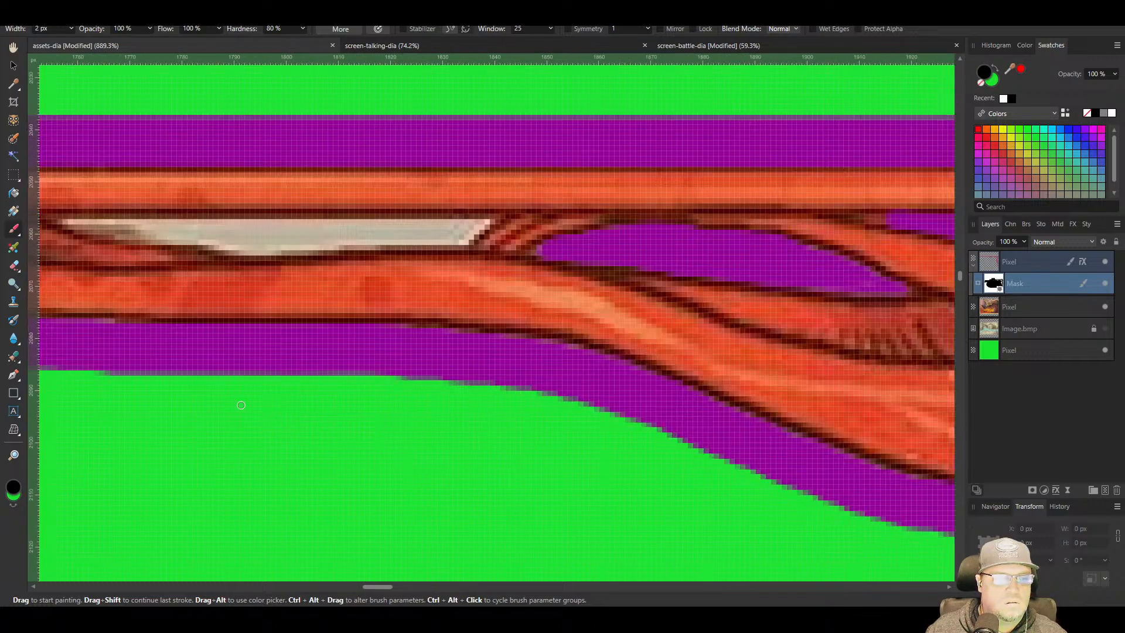
drag(191, 397, 557, 497)
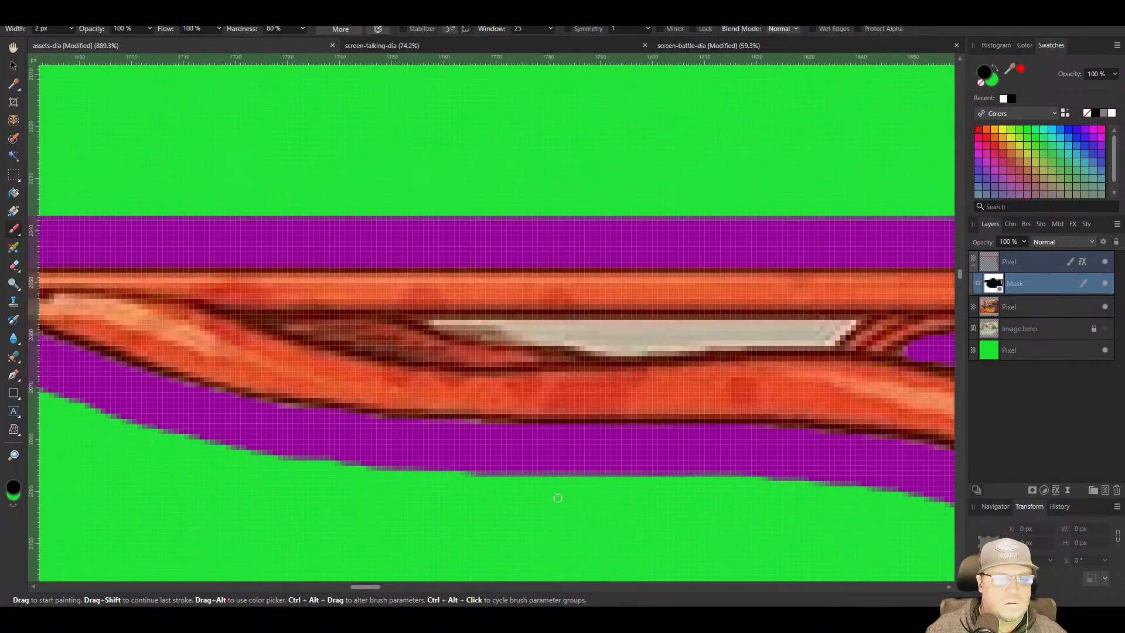
drag(479, 387, 479, 405)
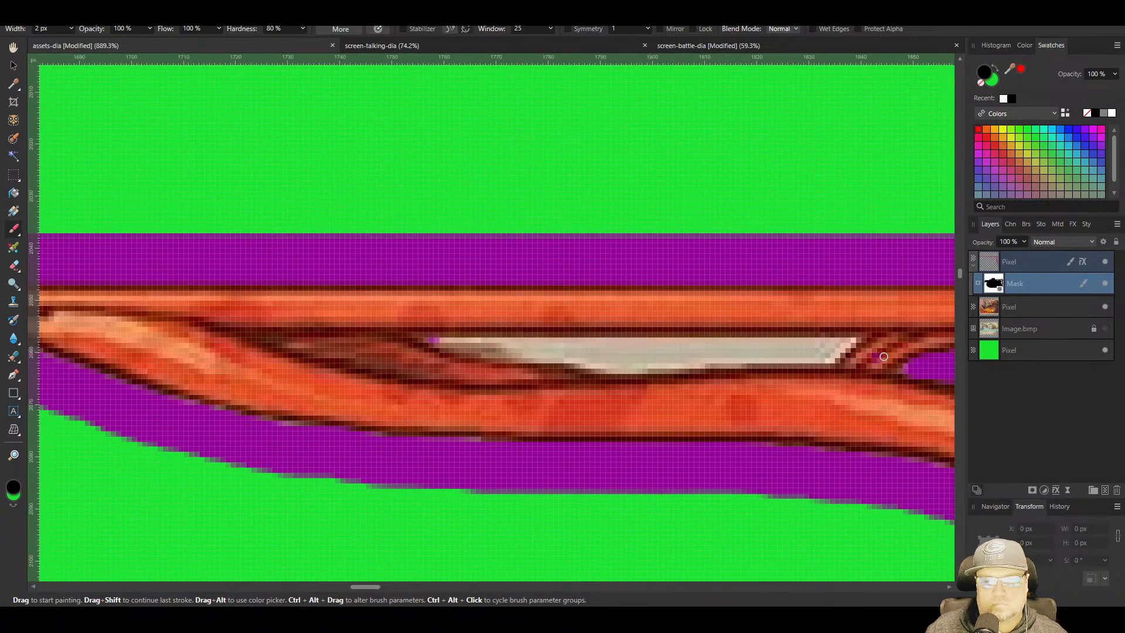
shift+click(854, 340)
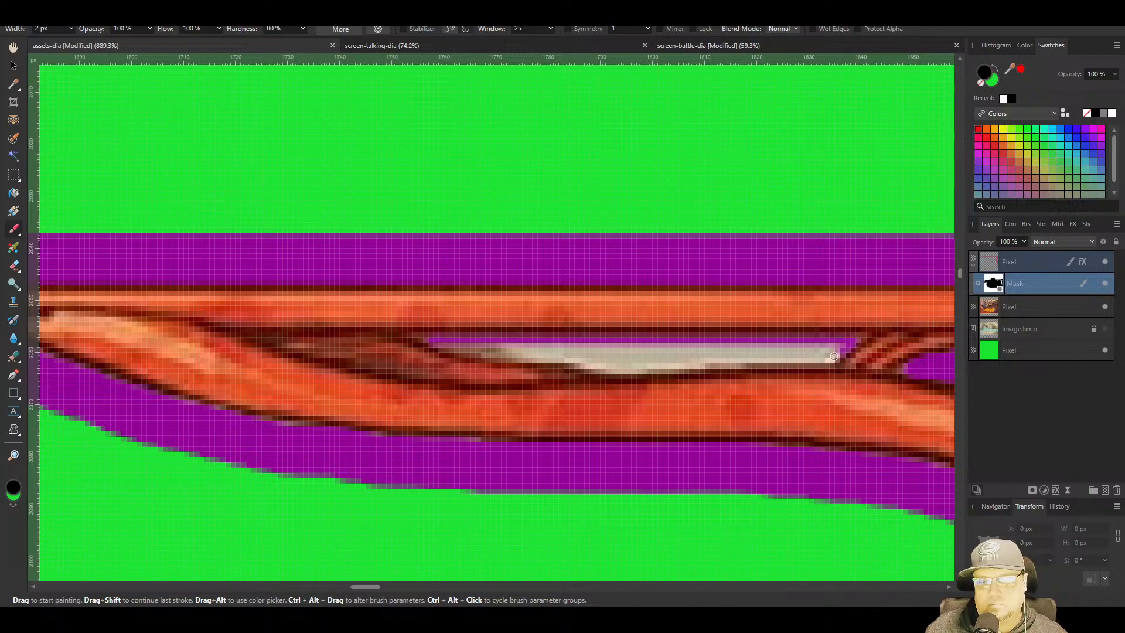
shift+click(544, 360)
mouse_move(543, 360)
mouse_down()
mouse_move(455, 347)
mouse_move(526, 348)
mouse_up()
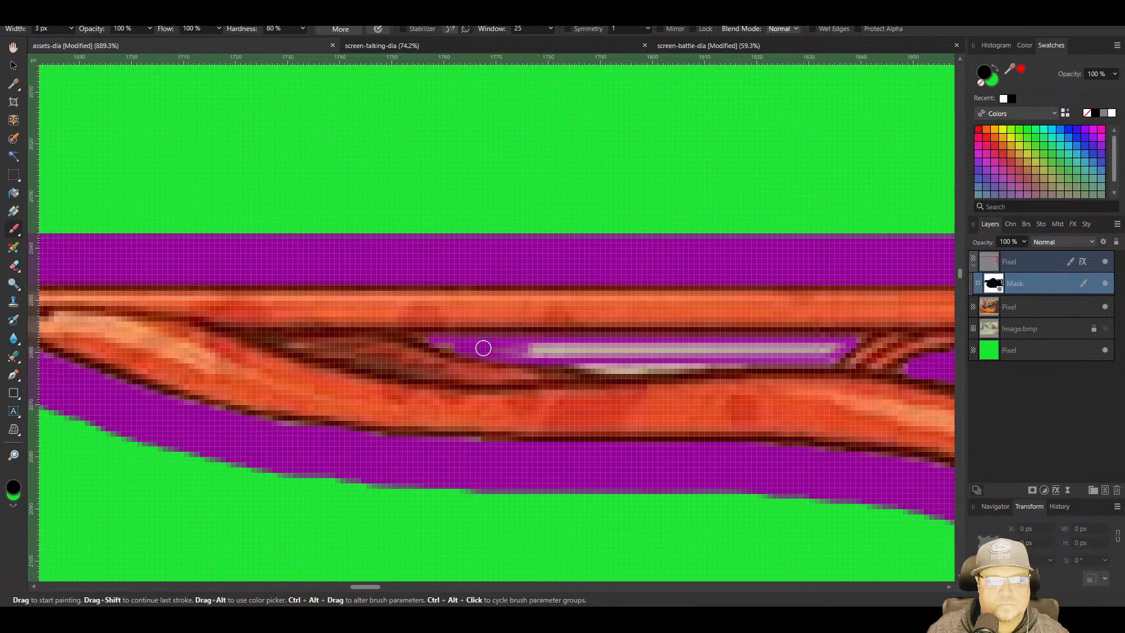
shift+click(836, 347)
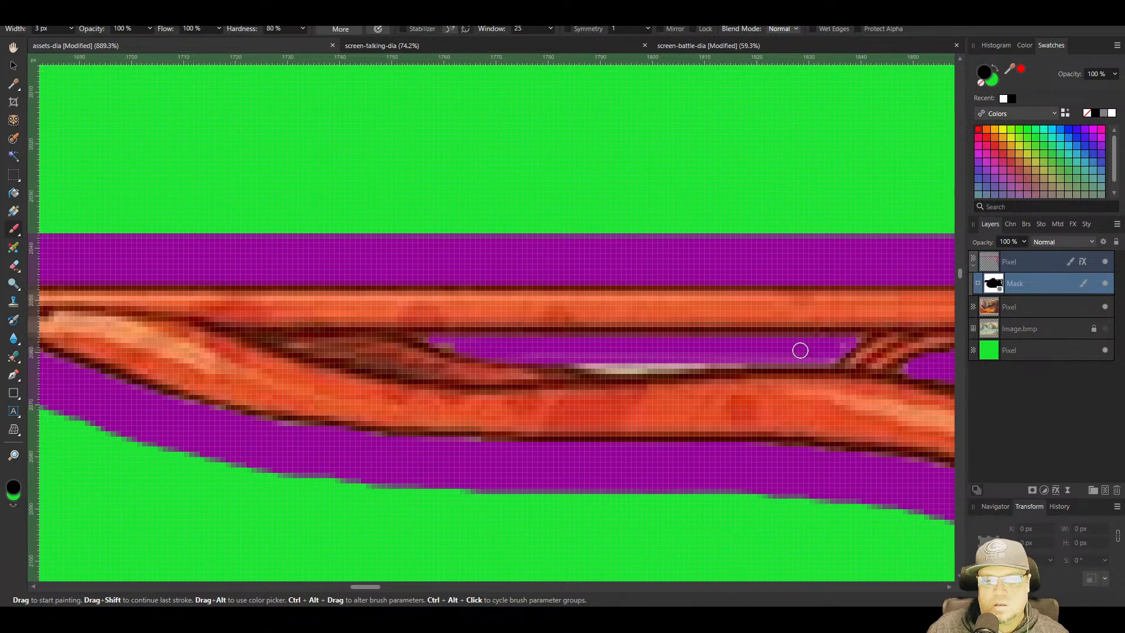
Trim the pale fringe along the lower edge and tip of the long narrow gap, finishing with a 2 px brush
mouse_move(721, 357)
mouse_down()
mouse_move(613, 365)
mouse_move(525, 352)
mouse_up()
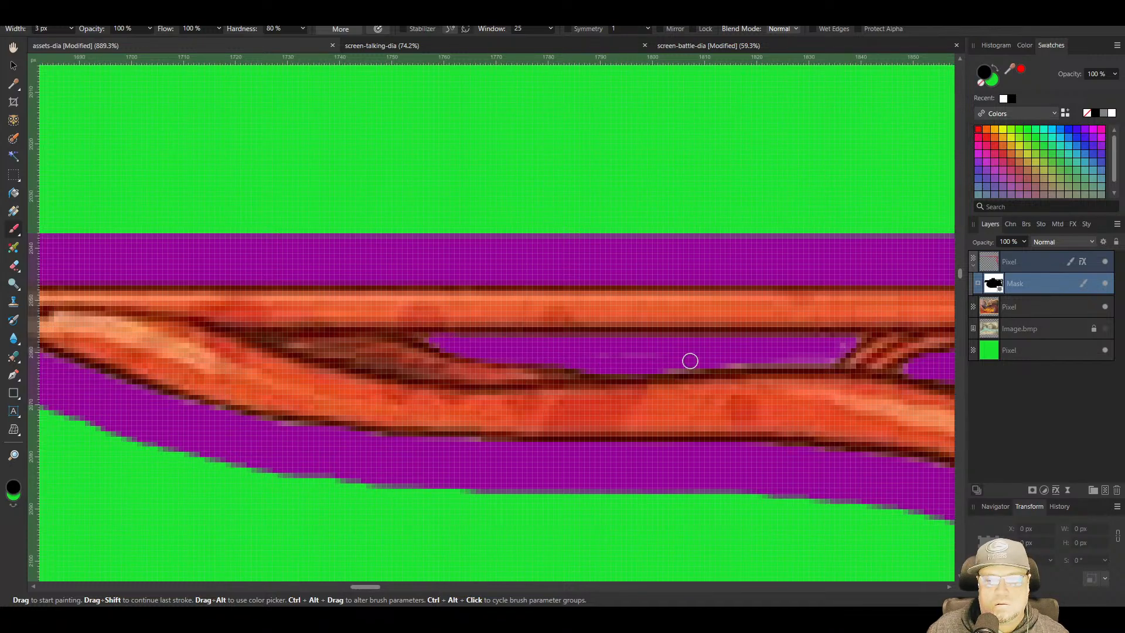
key(ctrl+z)
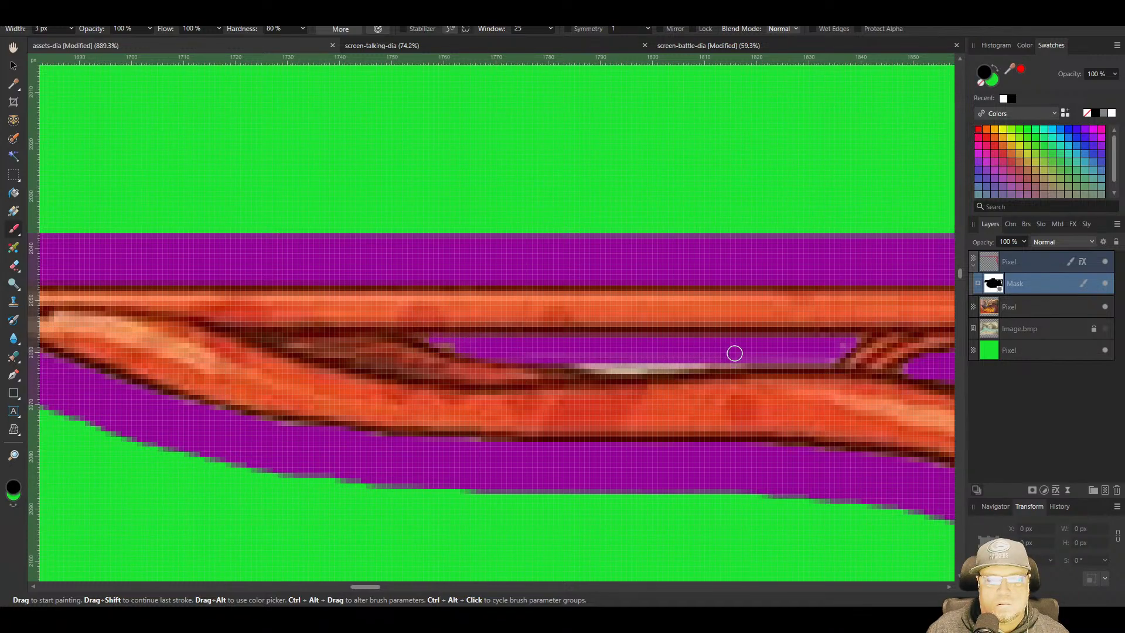
mouse_move(734, 354)
mouse_down()
mouse_move(616, 363)
mouse_move(479, 349)
mouse_up()
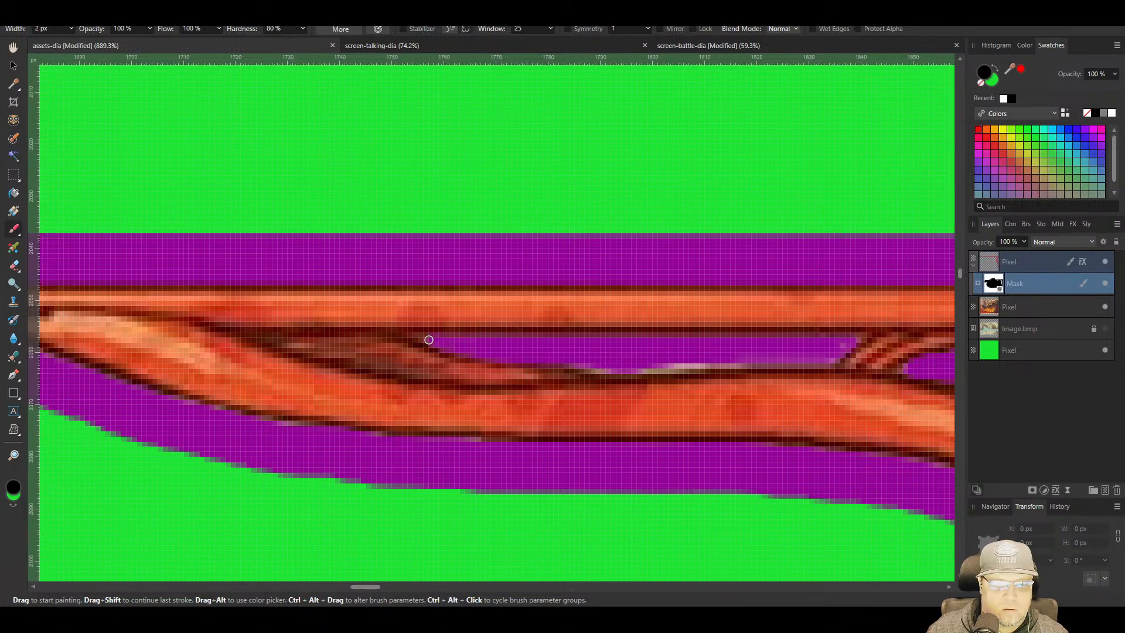
mouse_move(746, 361)
mouse_down()
mouse_move(584, 361)
mouse_move(680, 362)
mouse_up()
drag(778, 357, 825, 359)
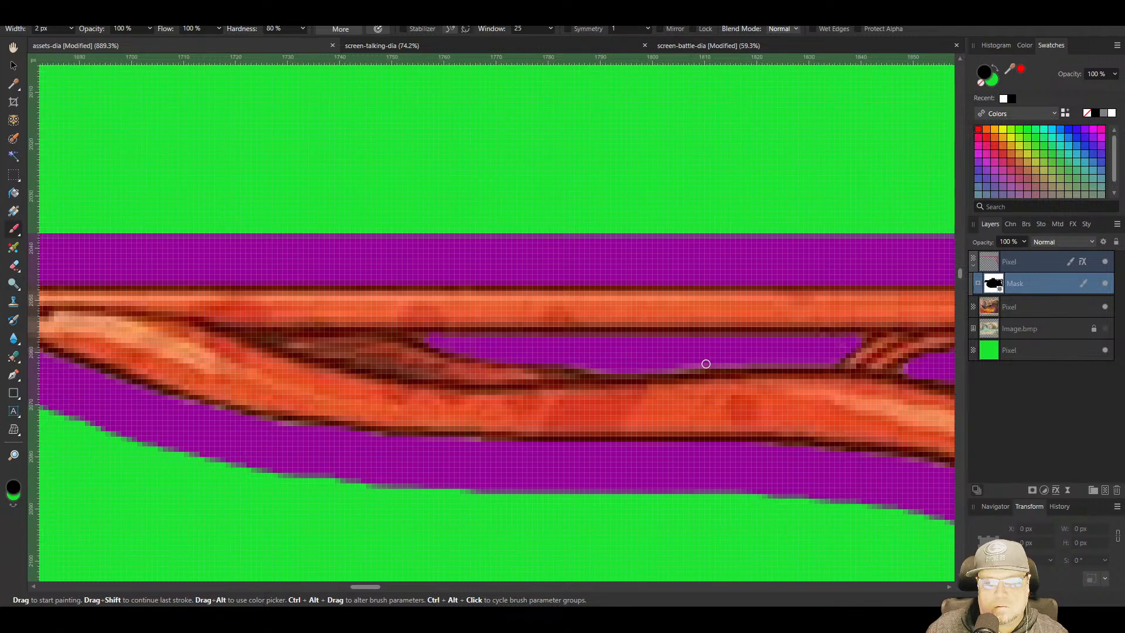
drag(706, 364, 664, 365)
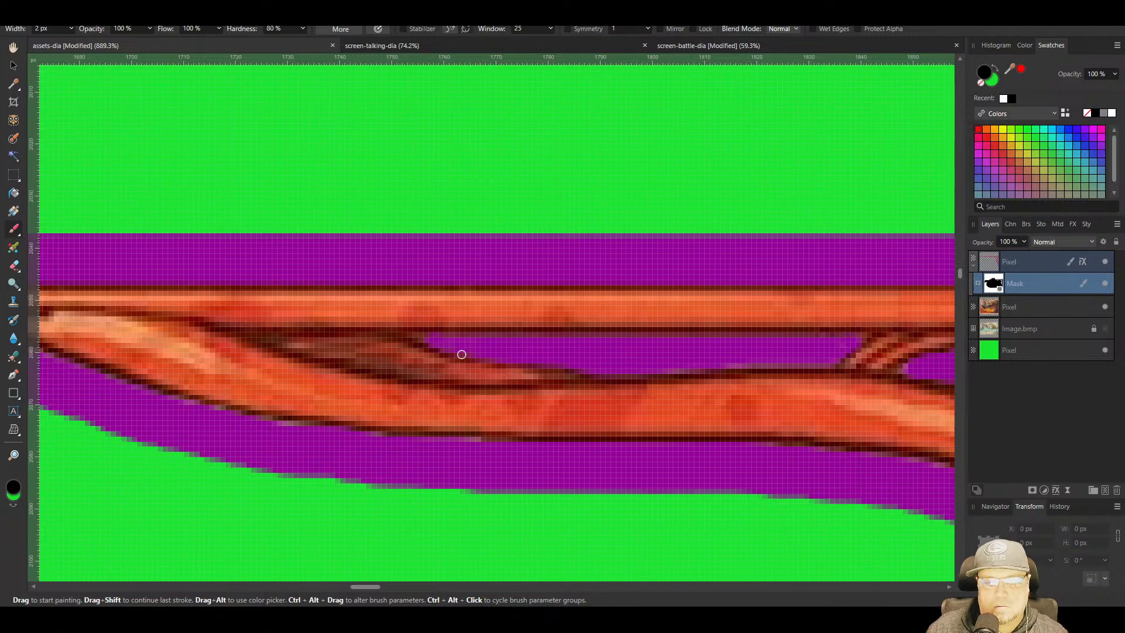
Turn off the purple Outline effect on the frame artwork's layer and check the whole frame against the green background
scroll(313, 440, down, 10)
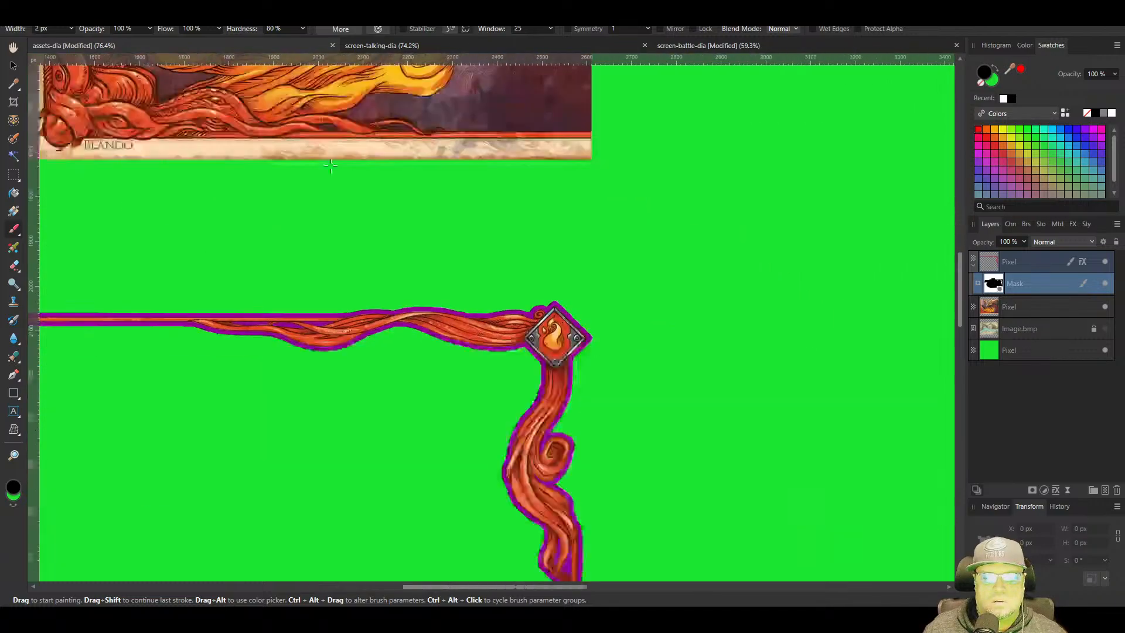
drag(241, 421, 376, 195)
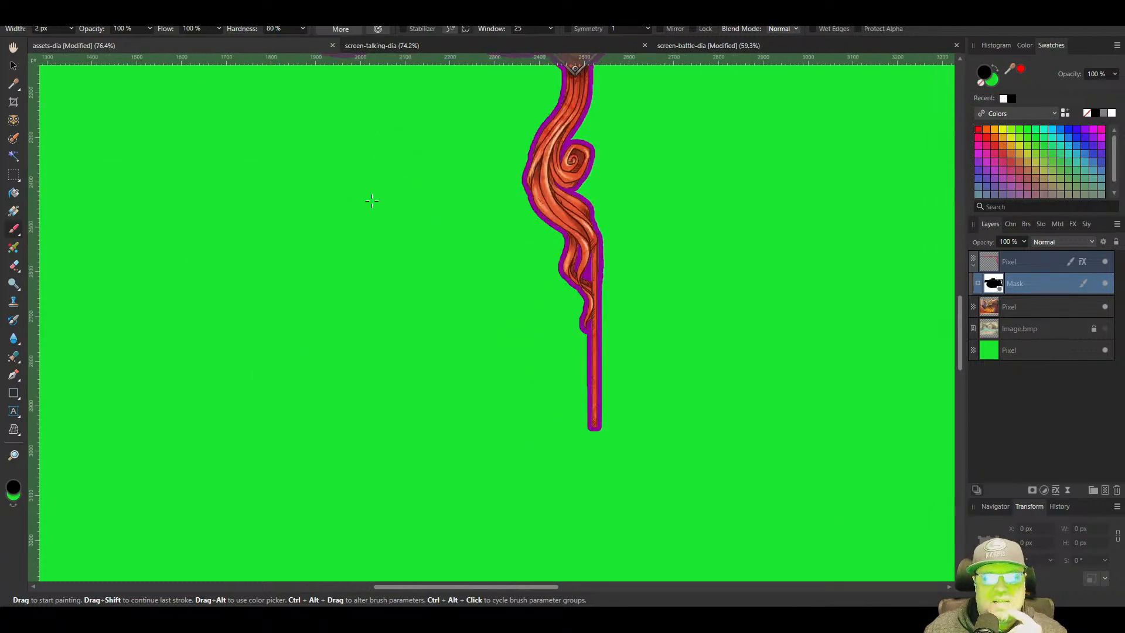
click(1083, 262)
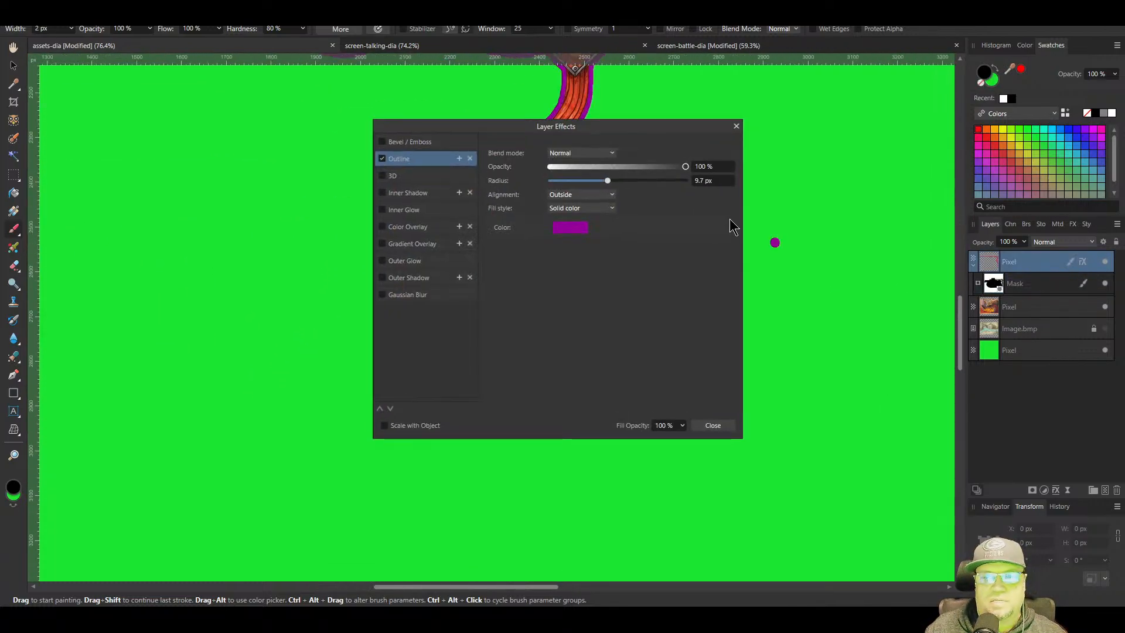
click(381, 159)
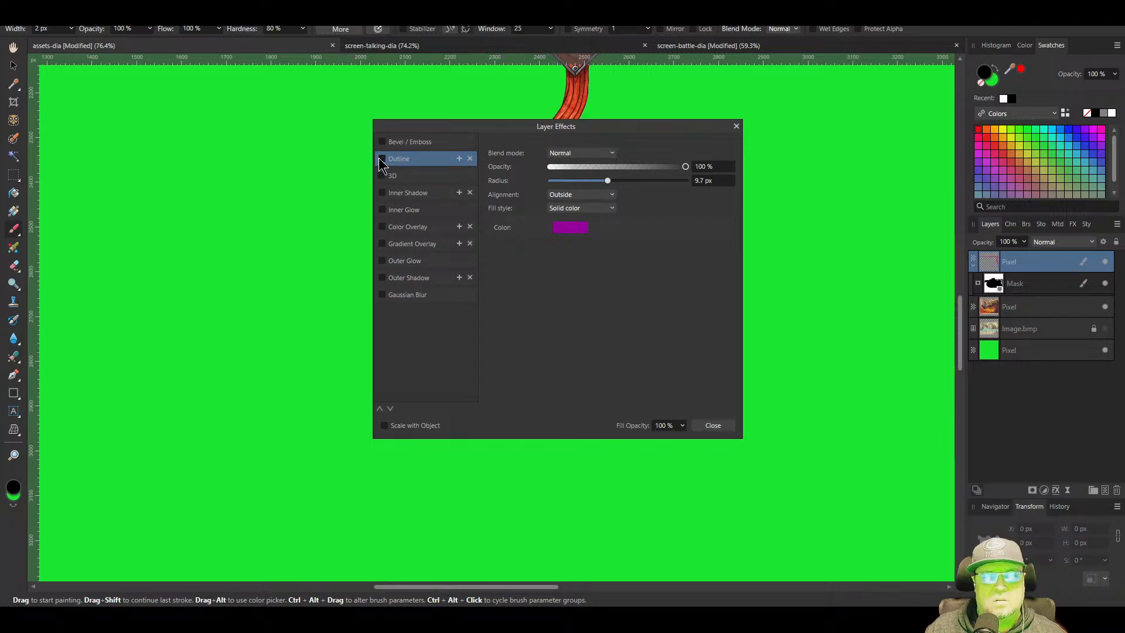
click(710, 426)
drag(632, 251, 866, 413)
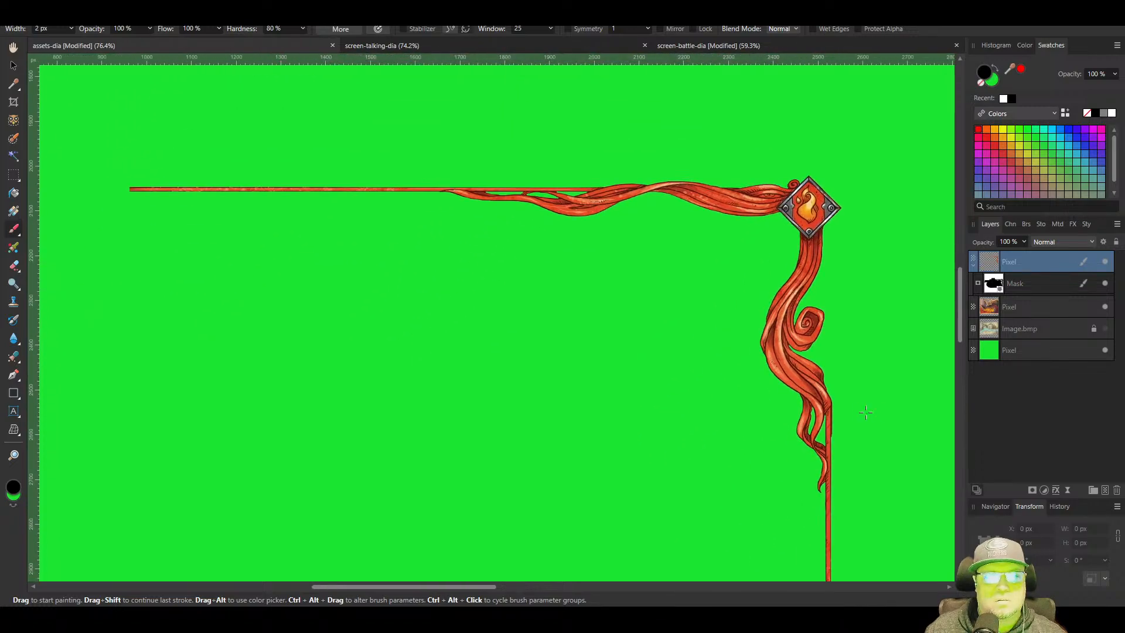
Copy the masked frame artwork into the screen-battle-dia document and place it at about X 50 px, Y 0 px
click(13, 65)
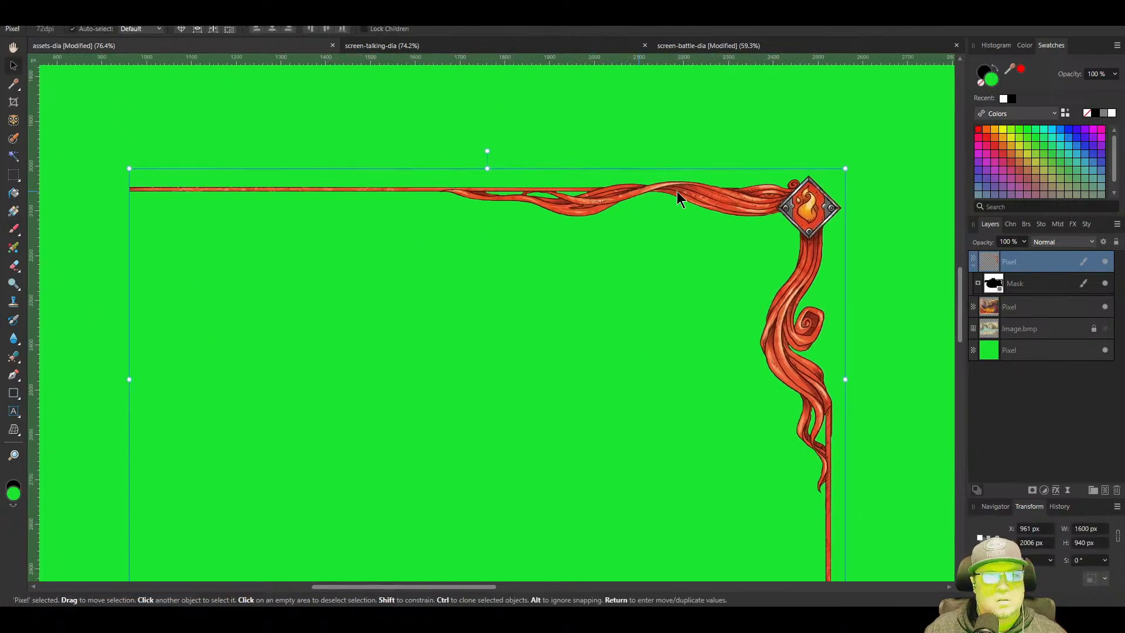
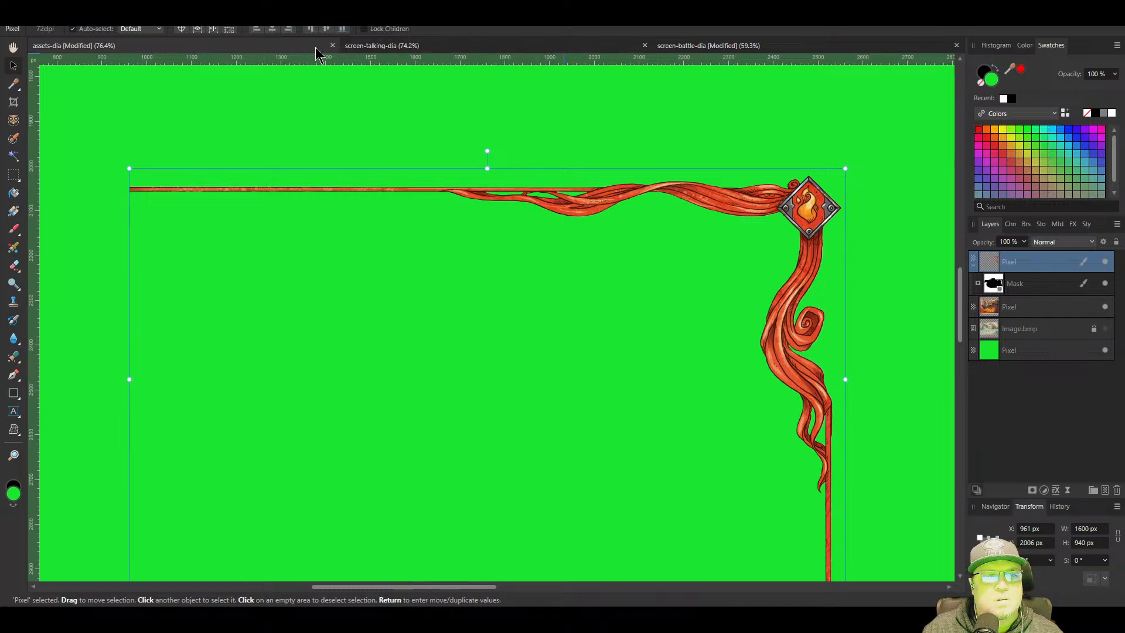
click(678, 46)
scroll(526, 221, right, 1)
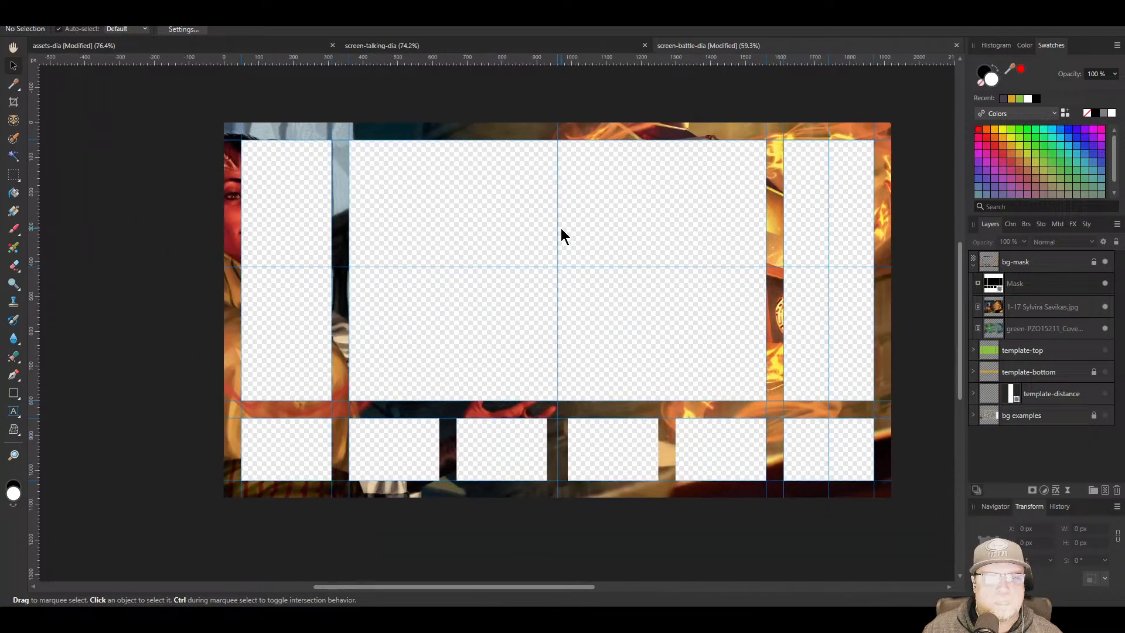
key(ctrl+v)
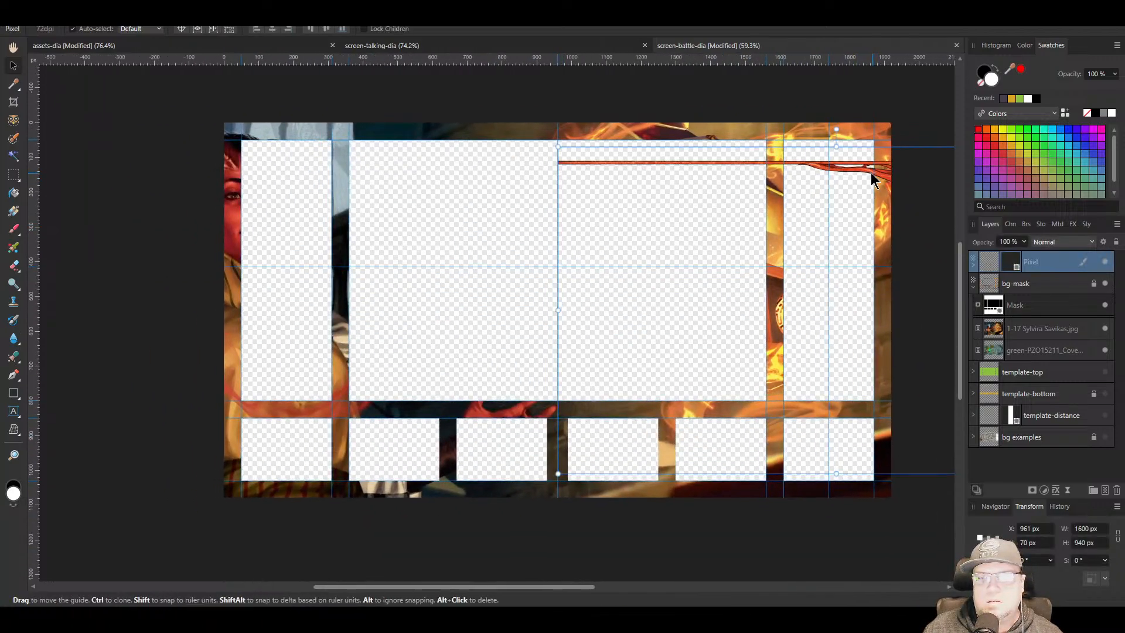
drag(871, 172, 549, 156)
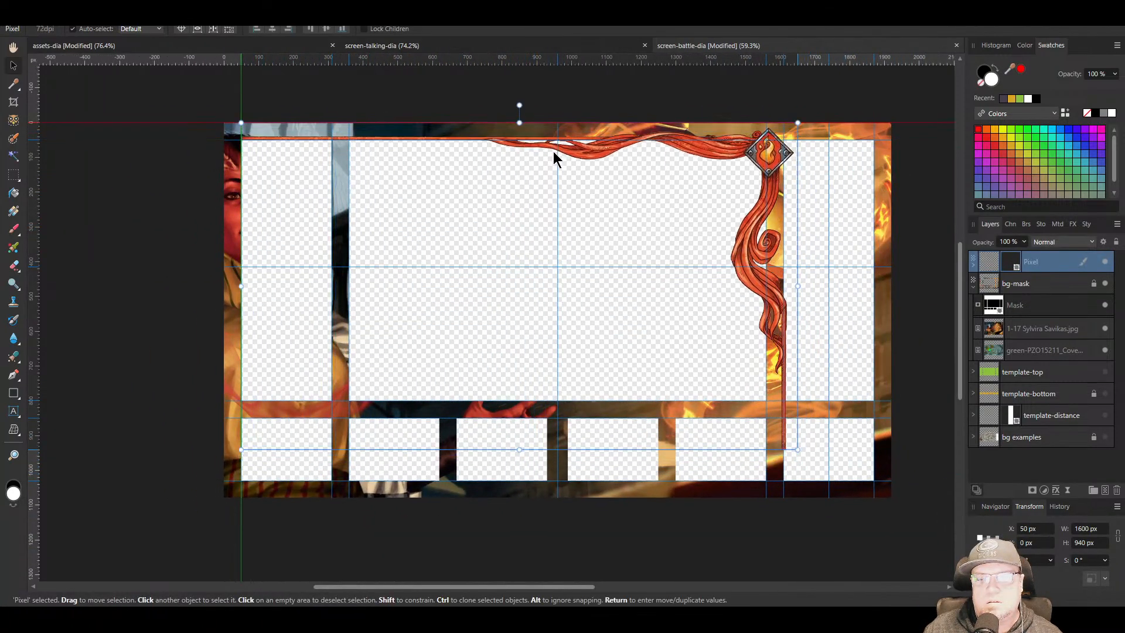
Compare the masked frame and its source map in assets-dia with the screen-talking-dia layout, and return to screen-battle-dia
scroll(575, 260, right, 1)
scroll(576, 261, right, 1)
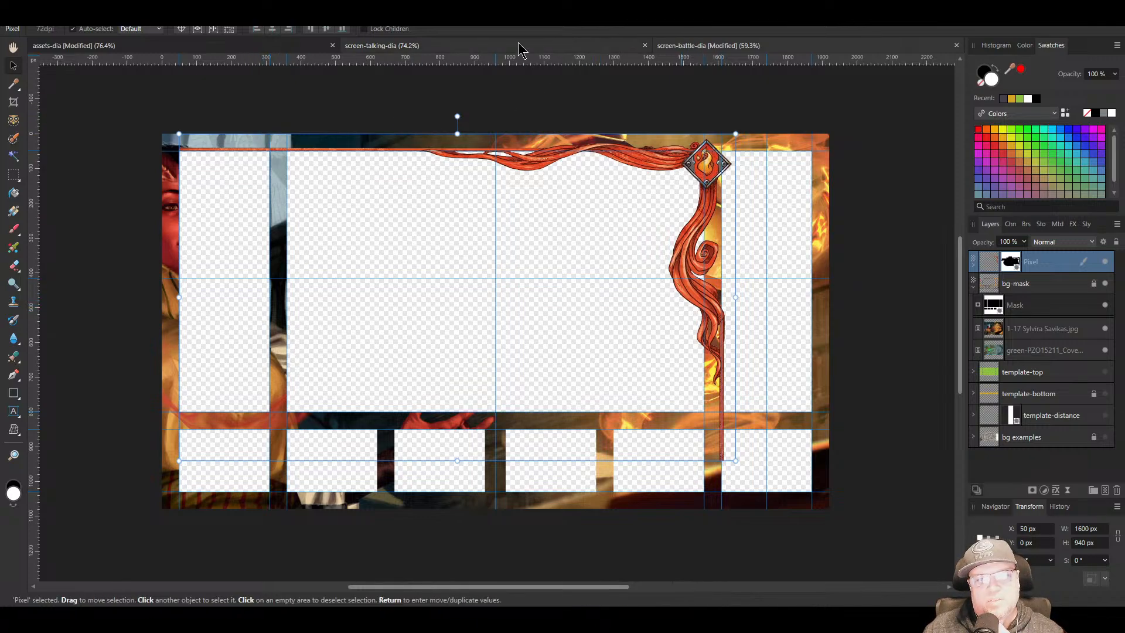
click(151, 47)
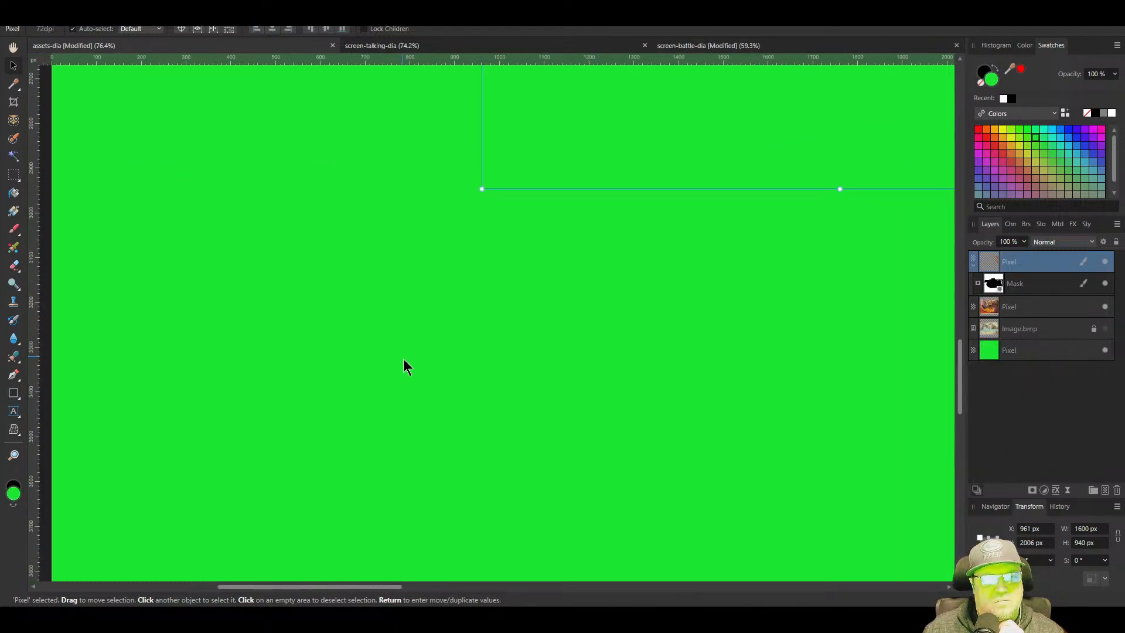
scroll(416, 348, down, 5)
scroll(474, 396, up, 3)
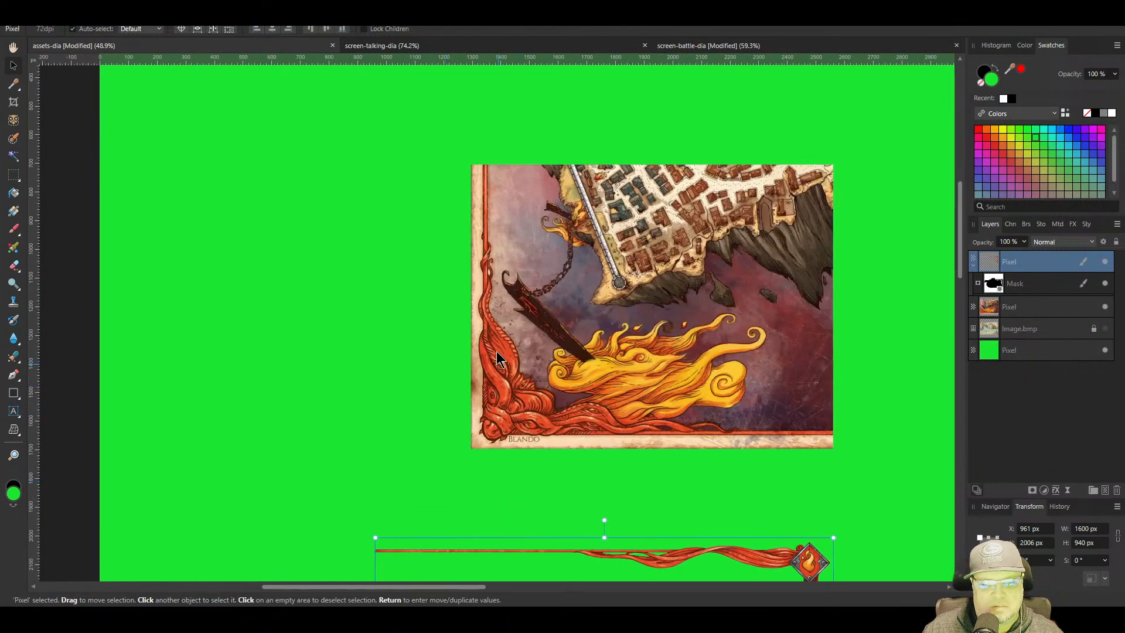
scroll(523, 413, up, 1)
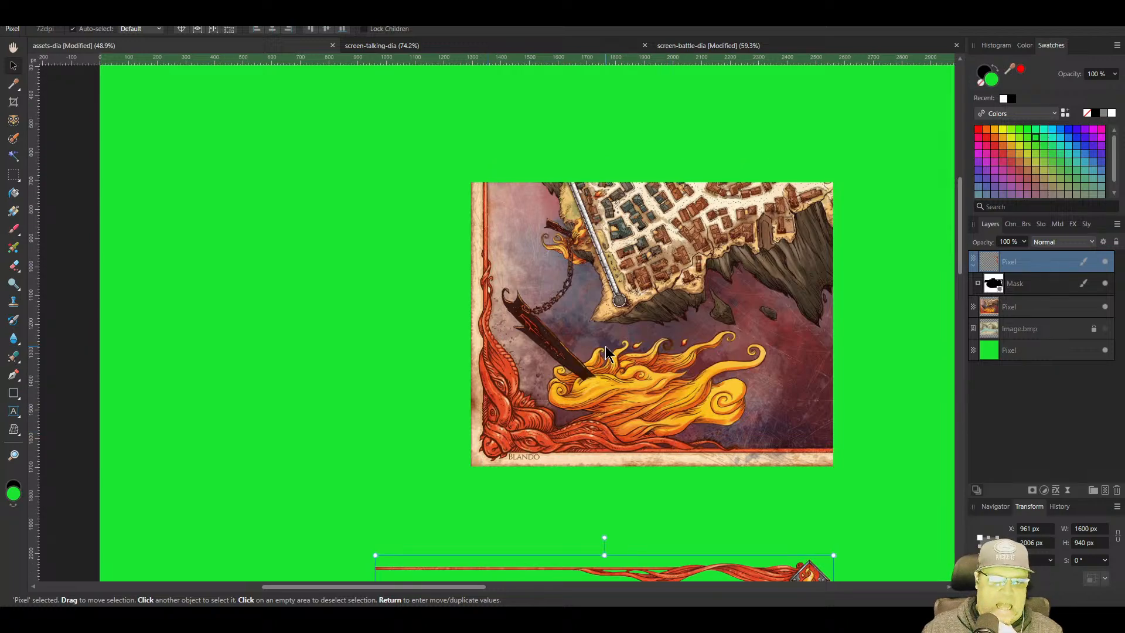
drag(502, 356, 467, 135)
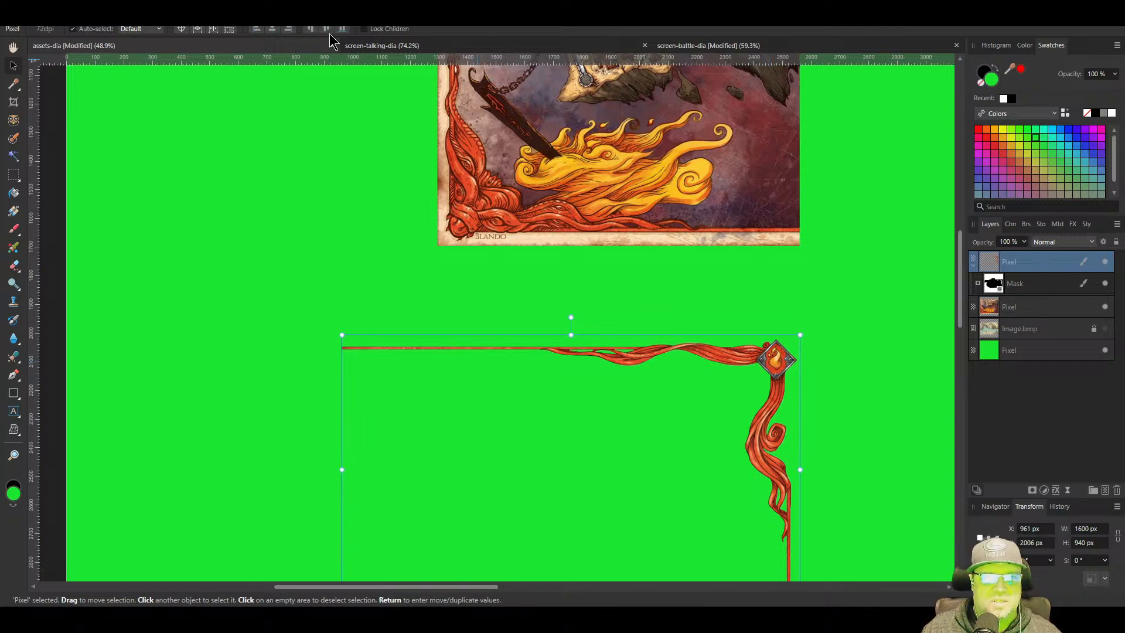
click(583, 49)
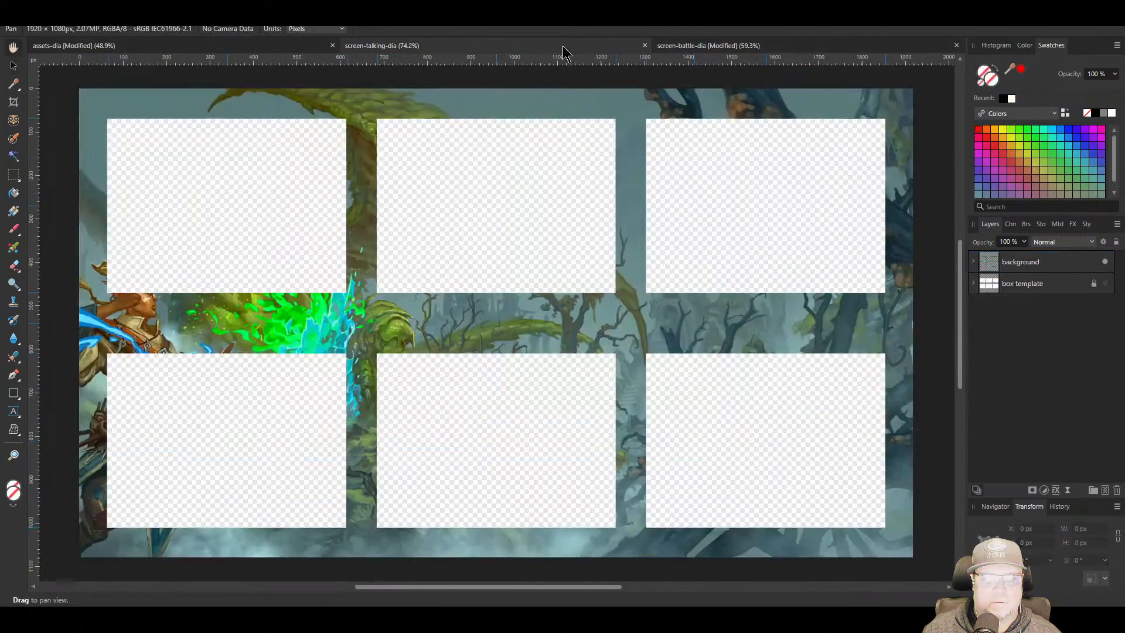
click(670, 50)
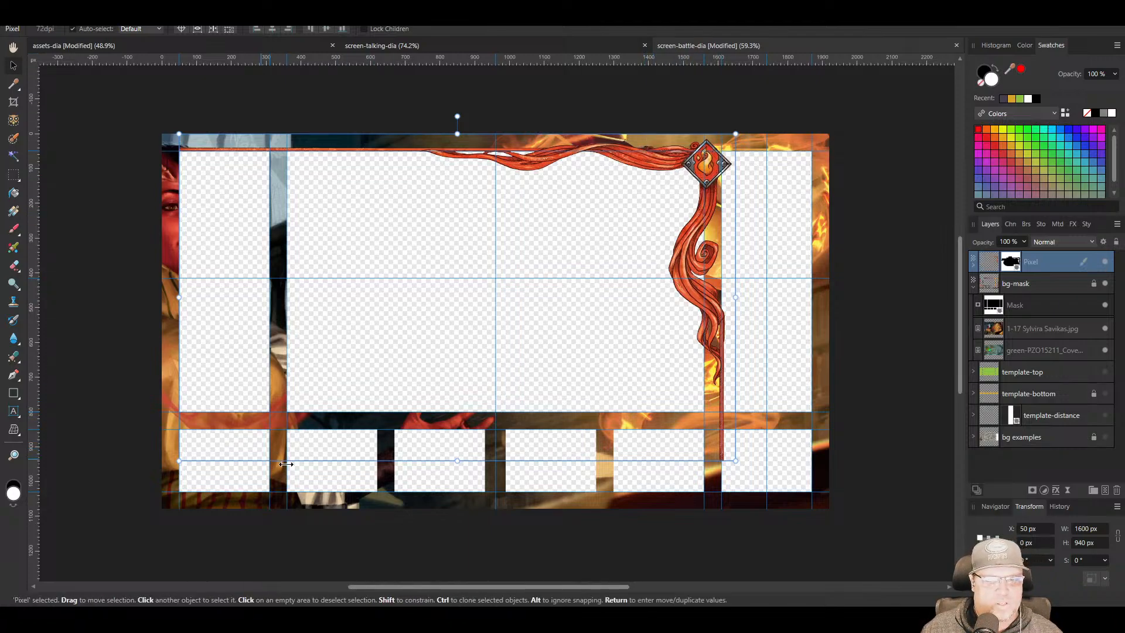
Scale the frame artwork down to 910 × 534.6 px and move it horizontally to X 660 px
drag(736, 461, 540, 234)
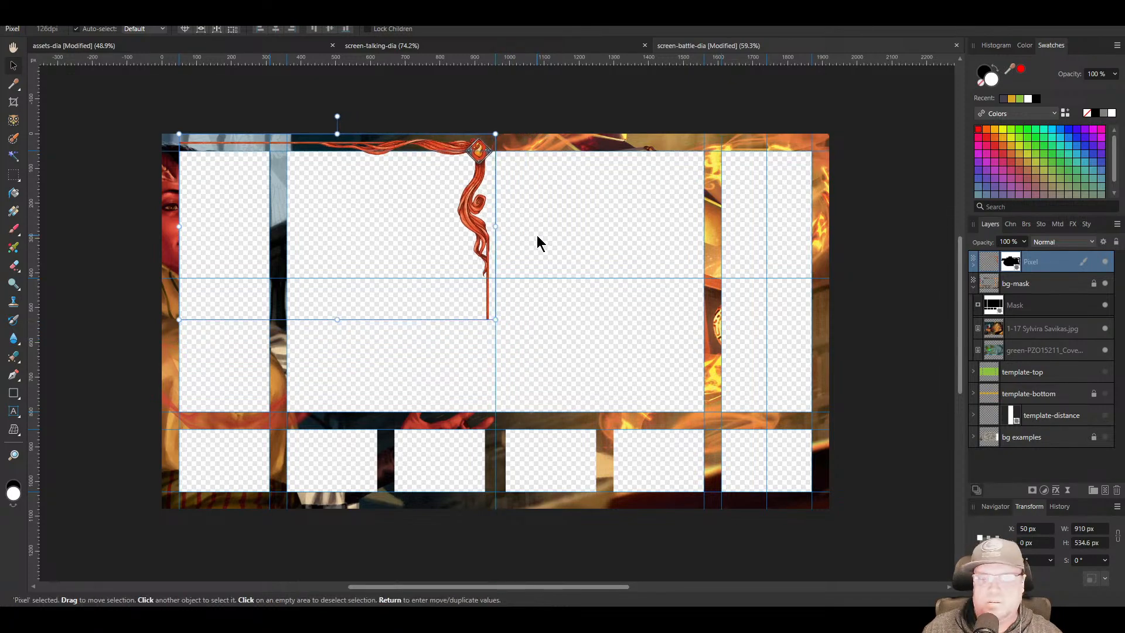
key(shift+Right)
key(shift+Right)
key(shift+Right)
key(shift+Right)
key(shift+Right)
key(shift+Right)
key(shift+Right)
key(shift+Right)
key(shift+Right)
key(shift+Right)
key(shift+Right)
key(shift+Right)
key(shift+Right)
key(shift+Right)
key(shift+Right)
key(shift+Right)
key(shift+Right)
key(shift+Right)
key(shift+Right)
key(shift+Right)
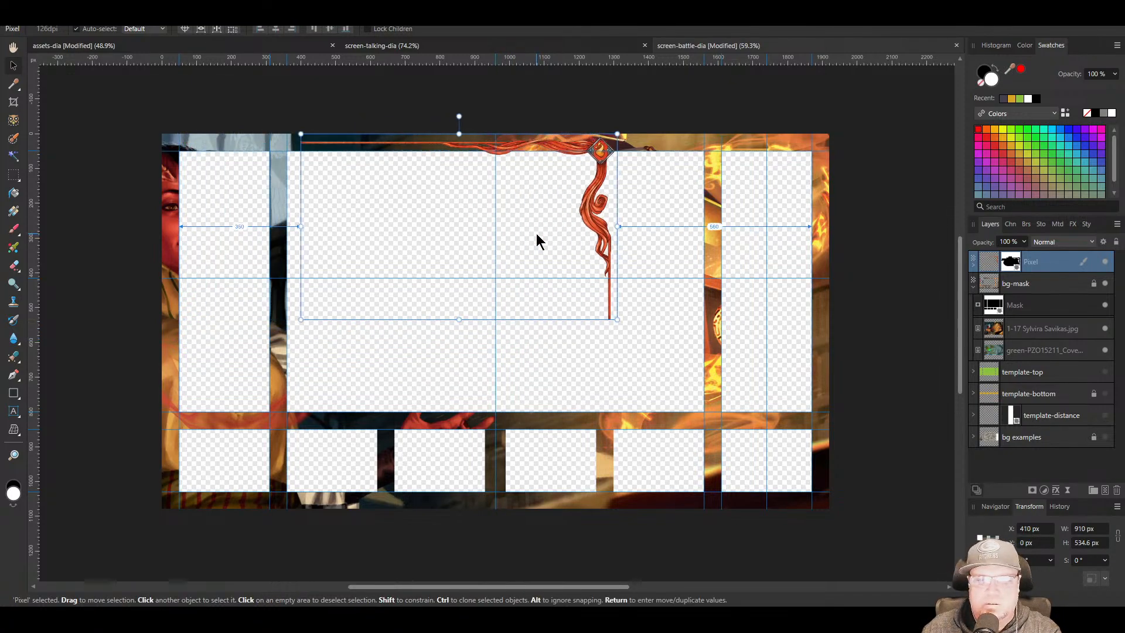
key(shift+Right)
key(shift+Right)
key(shift+Right)
key(shift+Right)
key(shift+Right)
key(shift+Right)
key(shift+Right)
key(shift+Right)
key(shift+Right)
key(shift+Right)
key(shift+Right)
key(shift+Right)
key(shift+Right)
key(shift+Right)
key(shift+Right)
key(shift+Right)
key(shift+Right)
key(shift+Right)
key(shift+Right)
key(shift+Right)
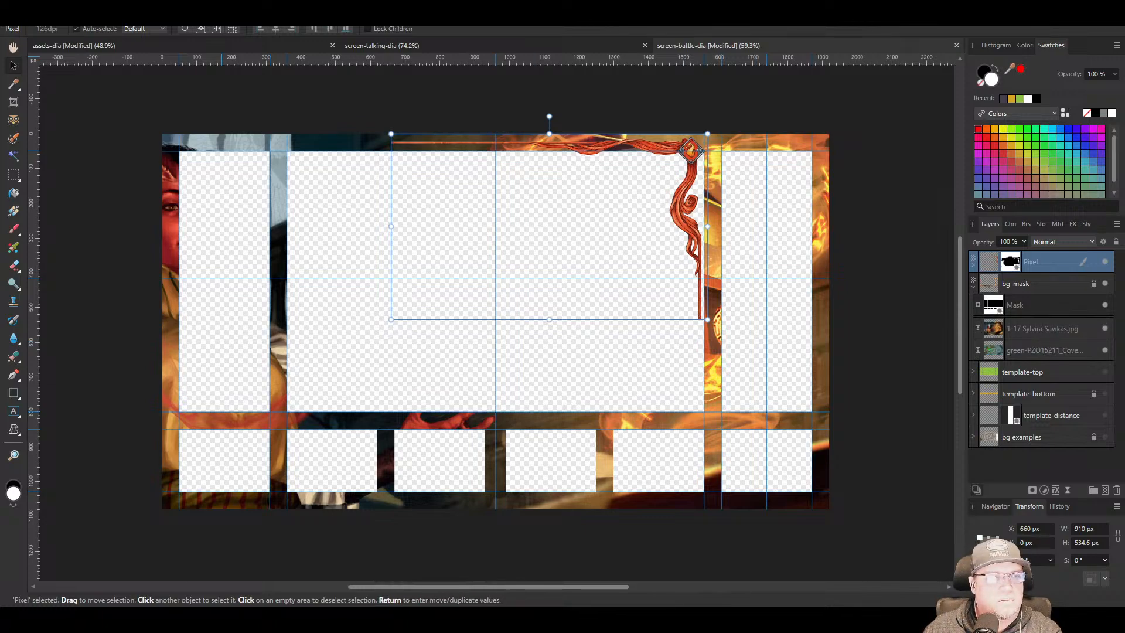
Start placing an image and look through the jpg folder within the Descent into Avernus overlay's source images
click(34, 6)
click(66, 261)
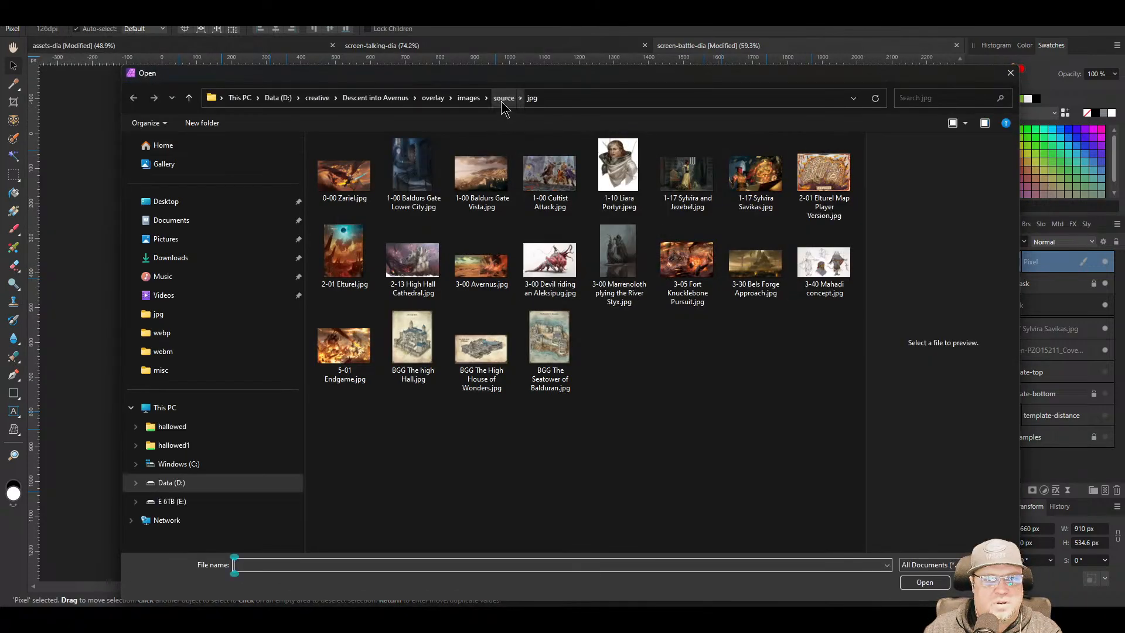
click(502, 98)
click(469, 98)
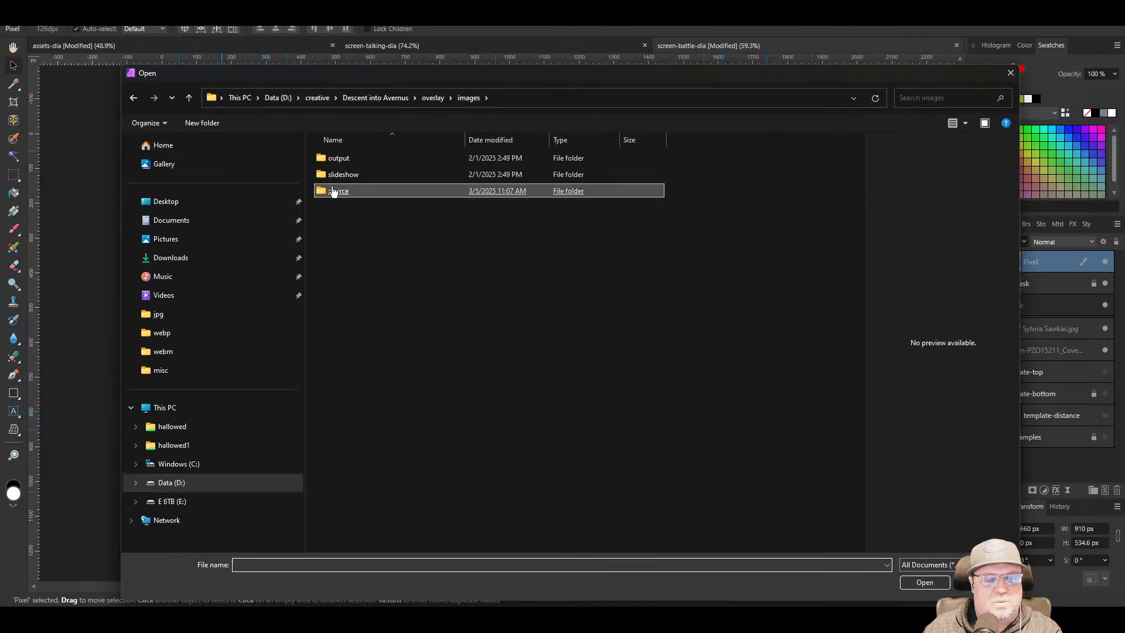
double_click(333, 192)
double_click(332, 179)
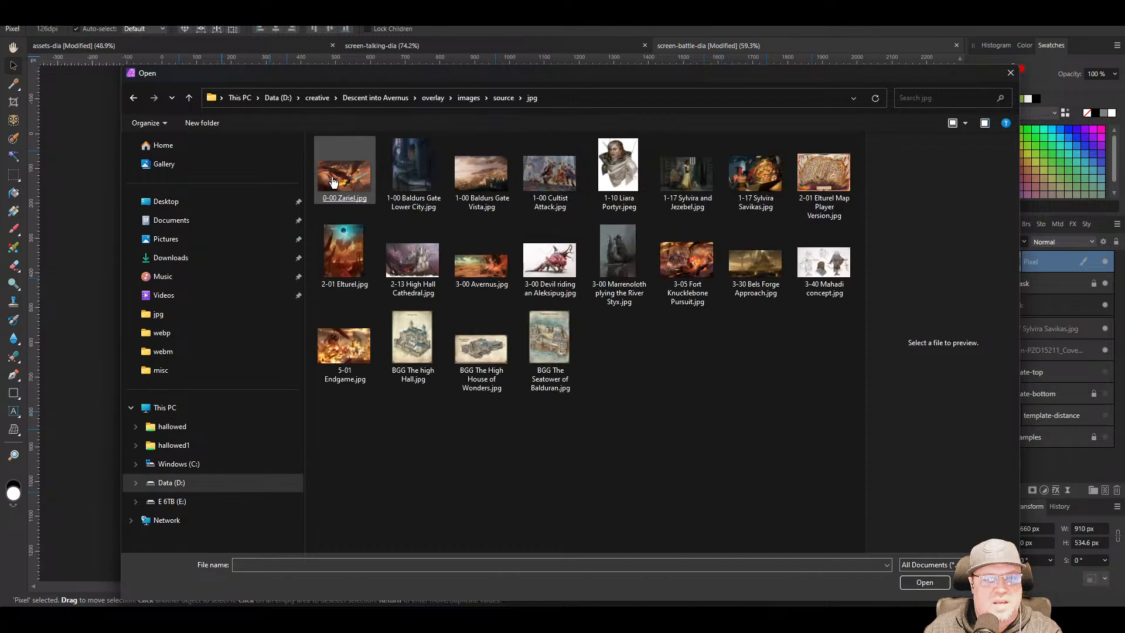
click(333, 182)
click(188, 98)
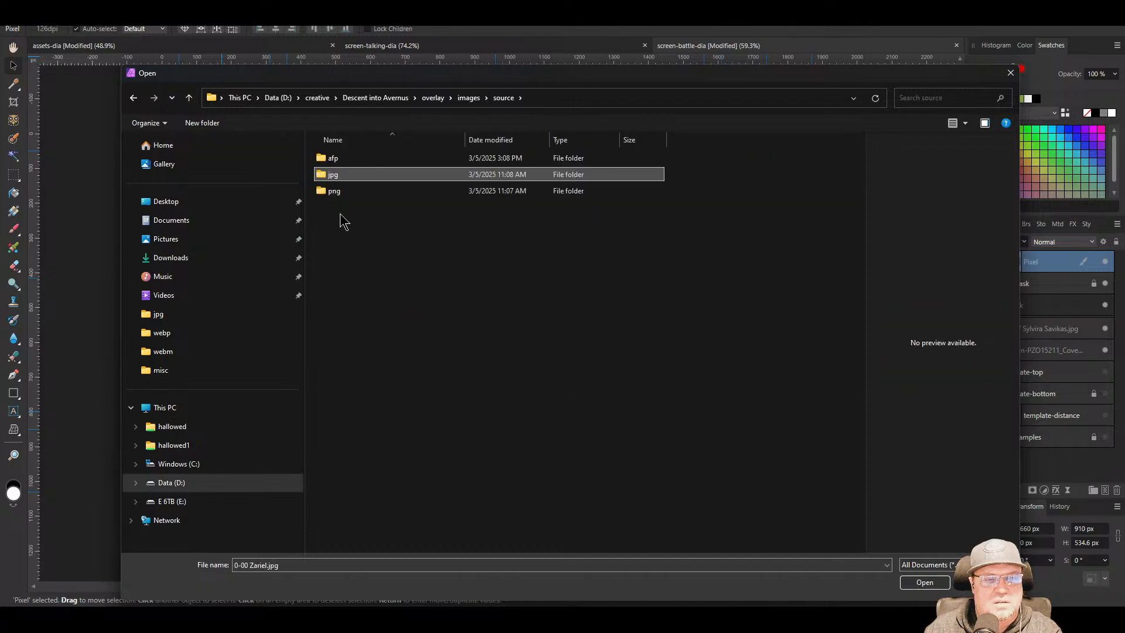
Examine the artwork in the source png folder, previewing 3-10 Princeps Kovik.png and 2-08 Narzugon.png
double_click(437, 192)
scroll(559, 372, down, 3)
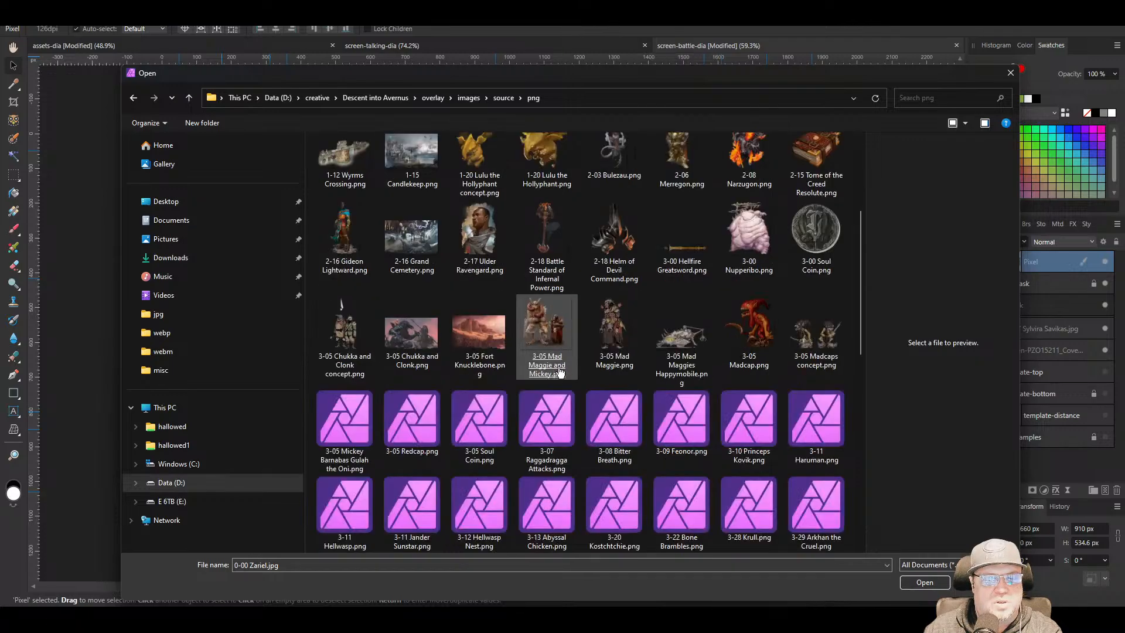
scroll(560, 372, down, 15)
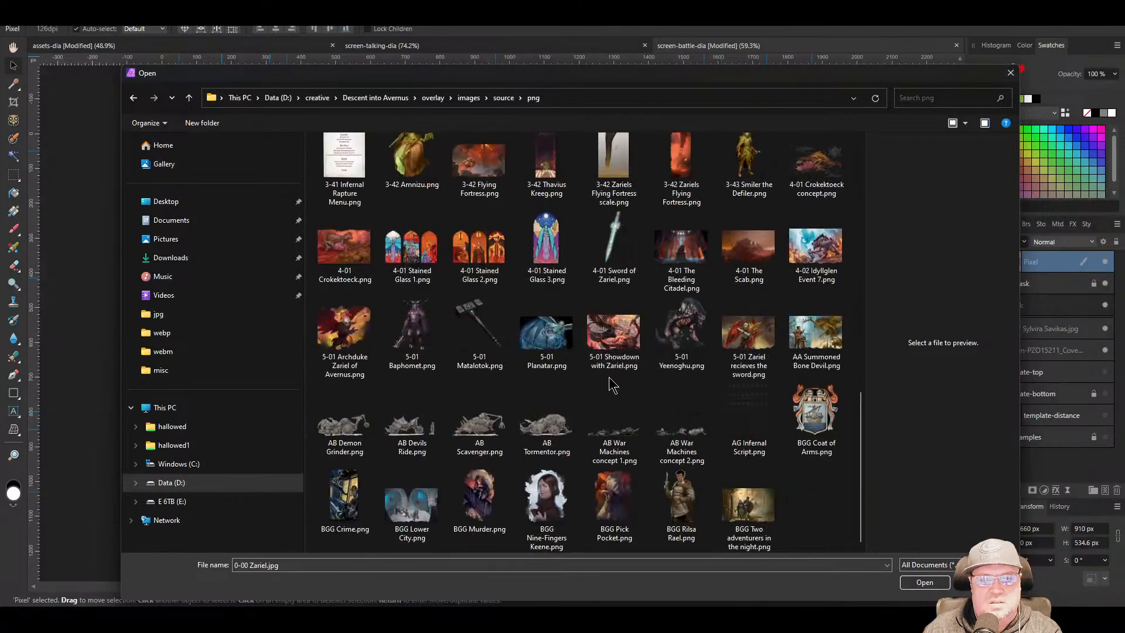
scroll(732, 380, up, 3)
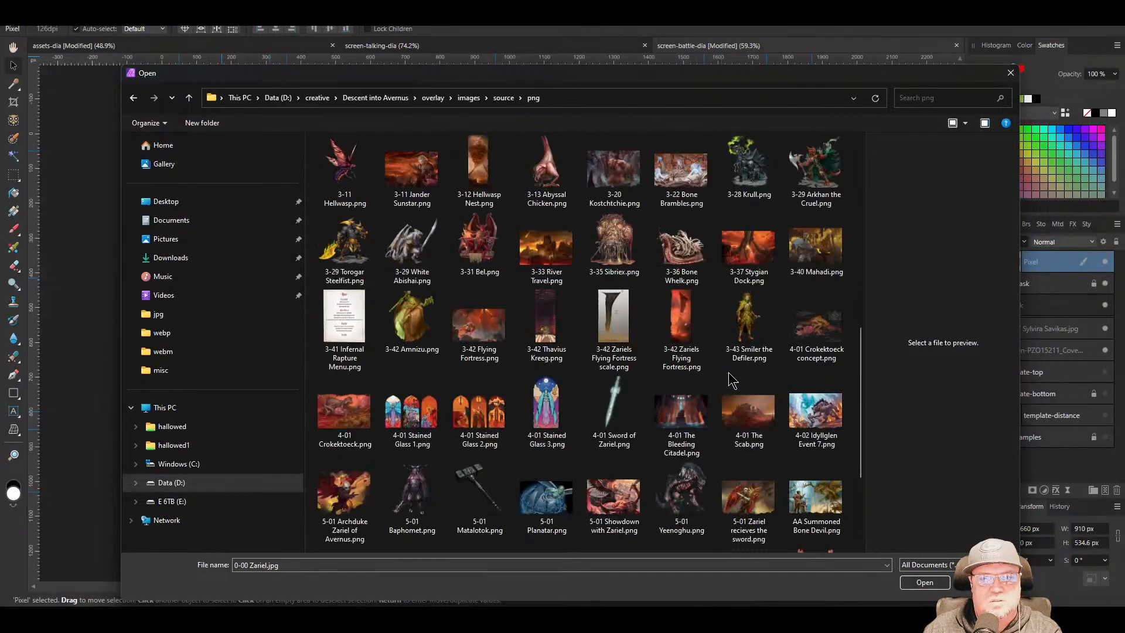
scroll(728, 375, up, 4)
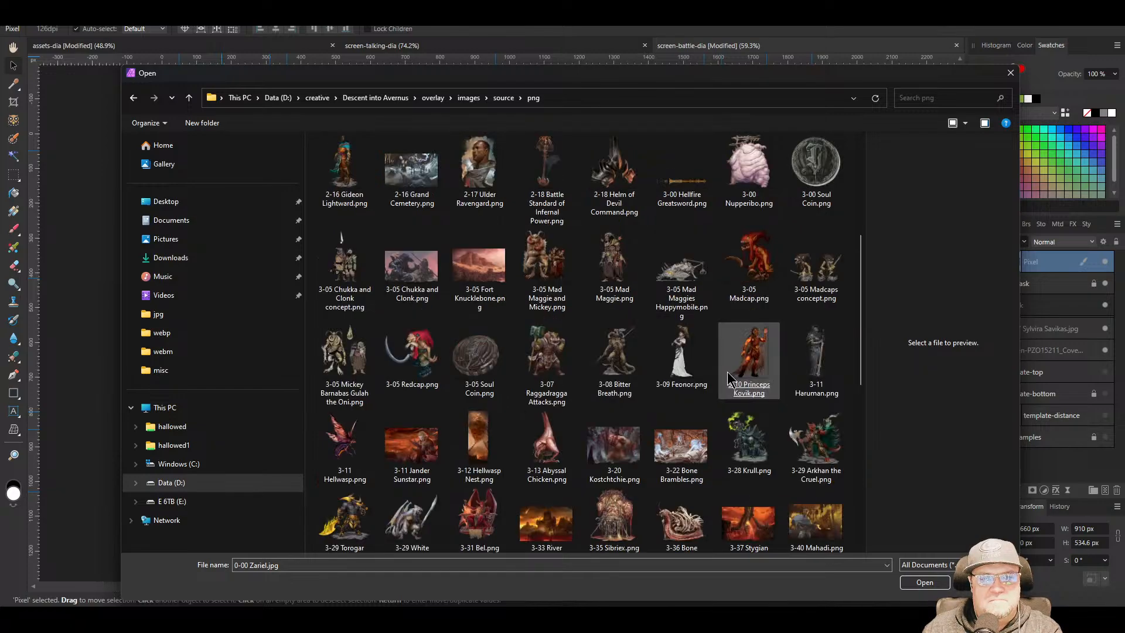
click(725, 374)
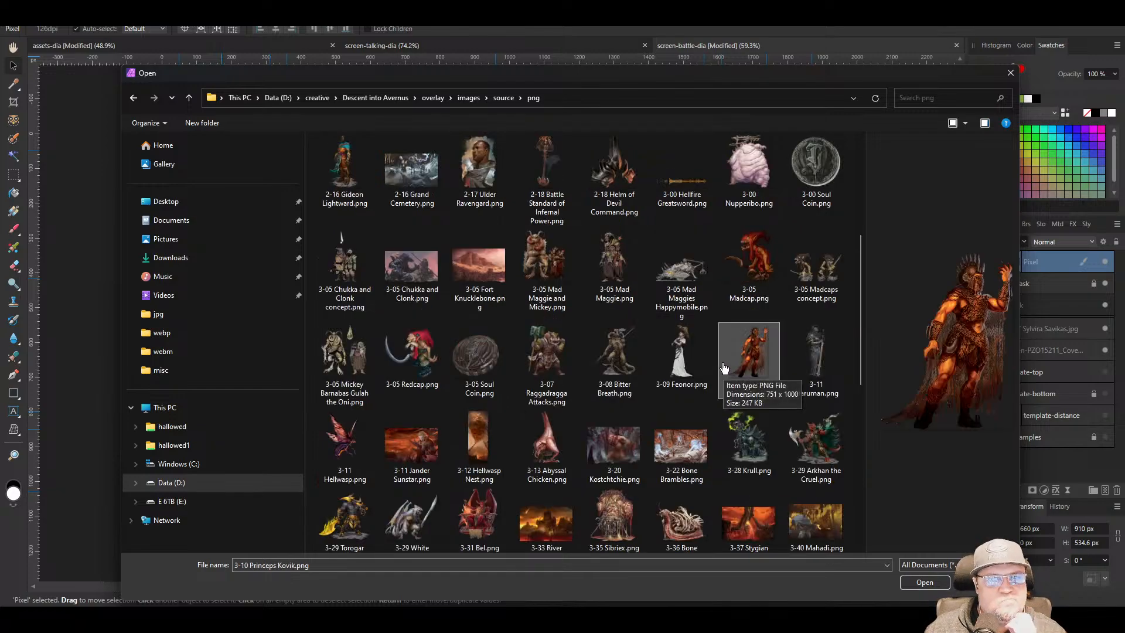
scroll(724, 372, up, 4)
click(723, 371)
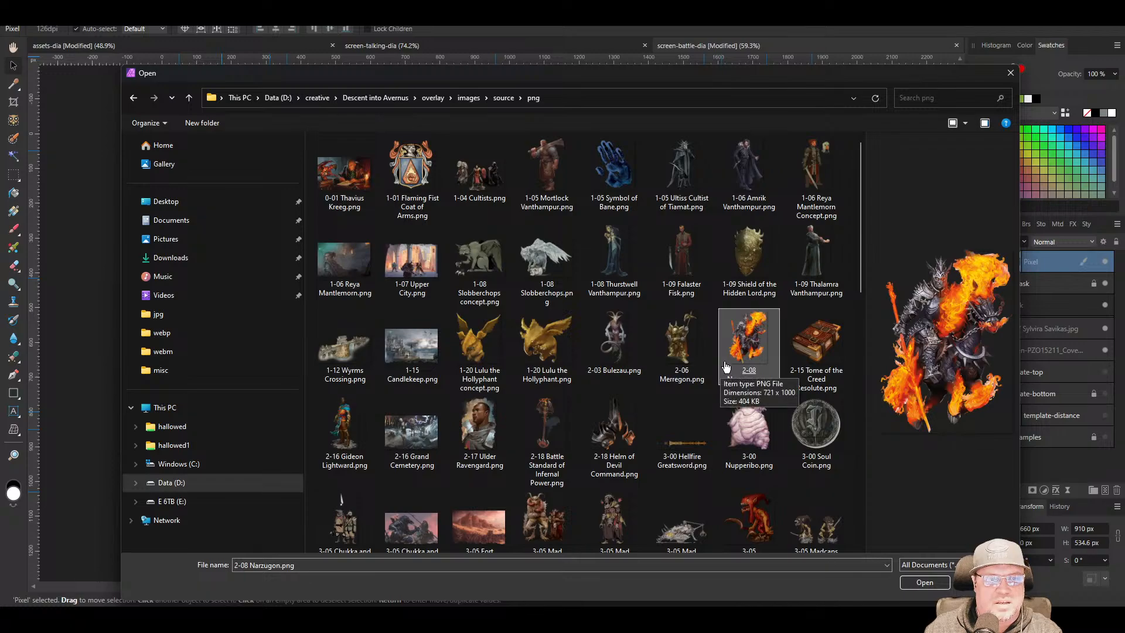
scroll(855, 240, down, 2)
scroll(855, 237, down, 5)
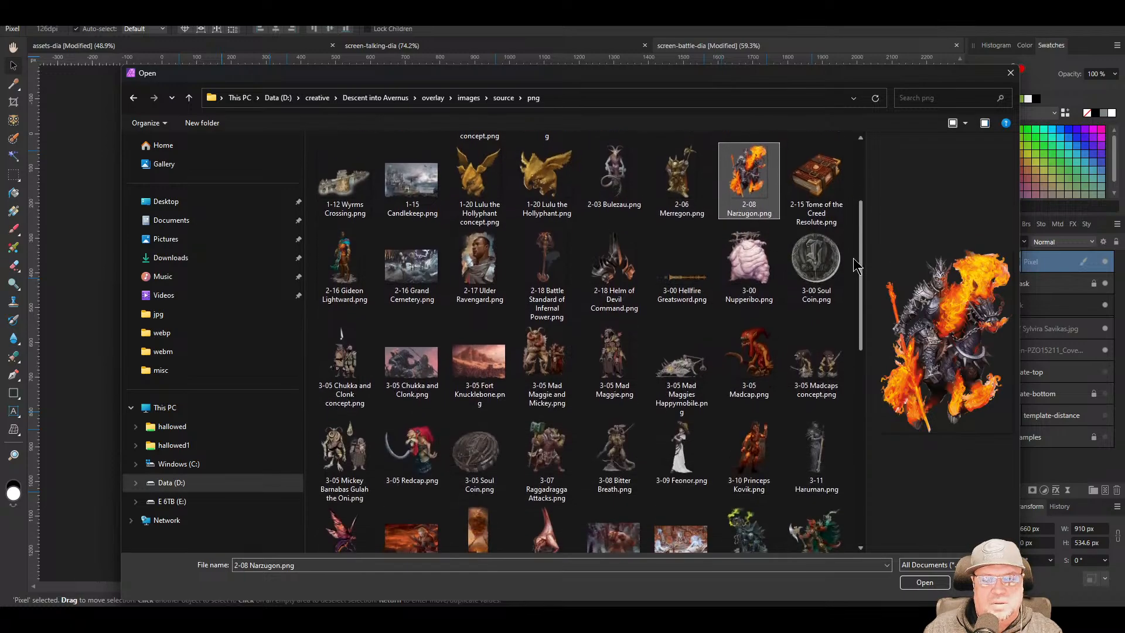
scroll(844, 334, down, 2)
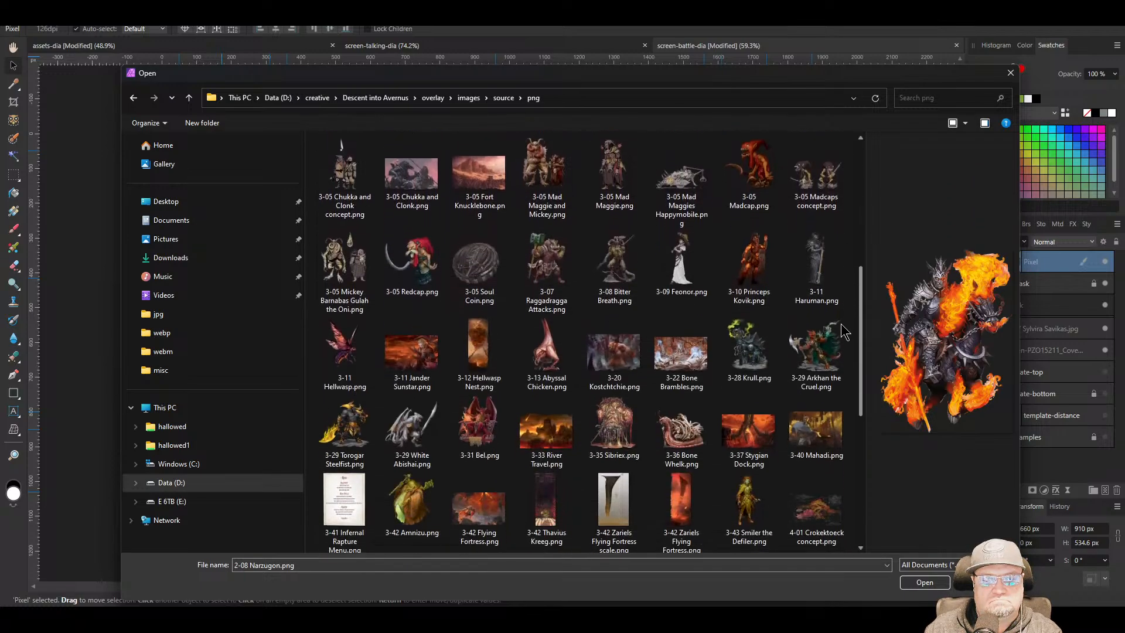
scroll(836, 348, down, 2)
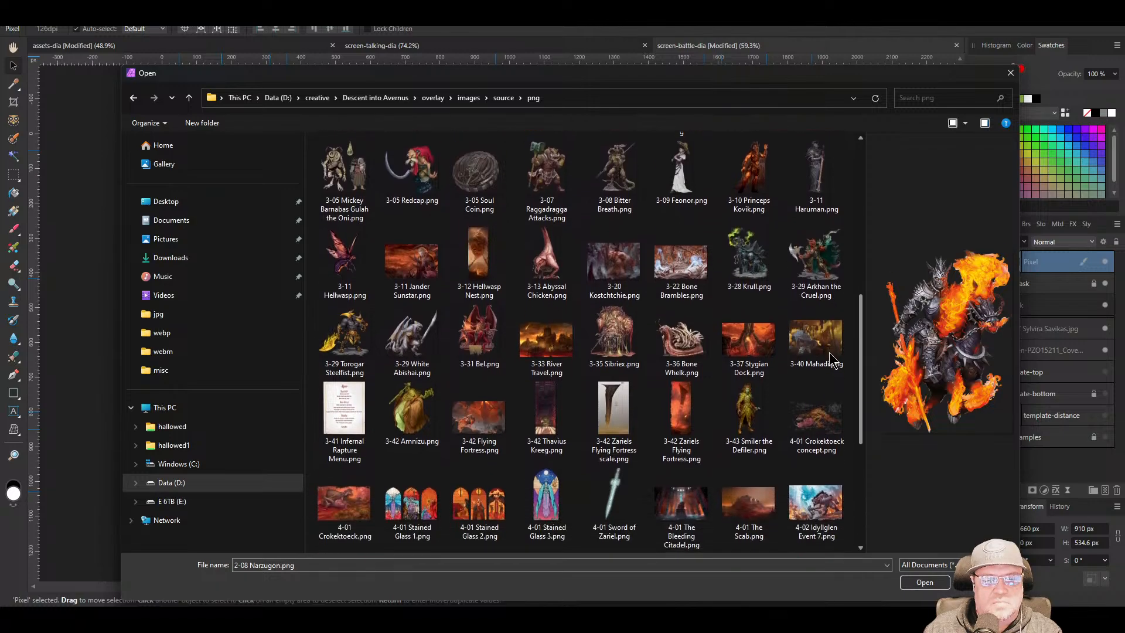
scroll(830, 368, down, 4)
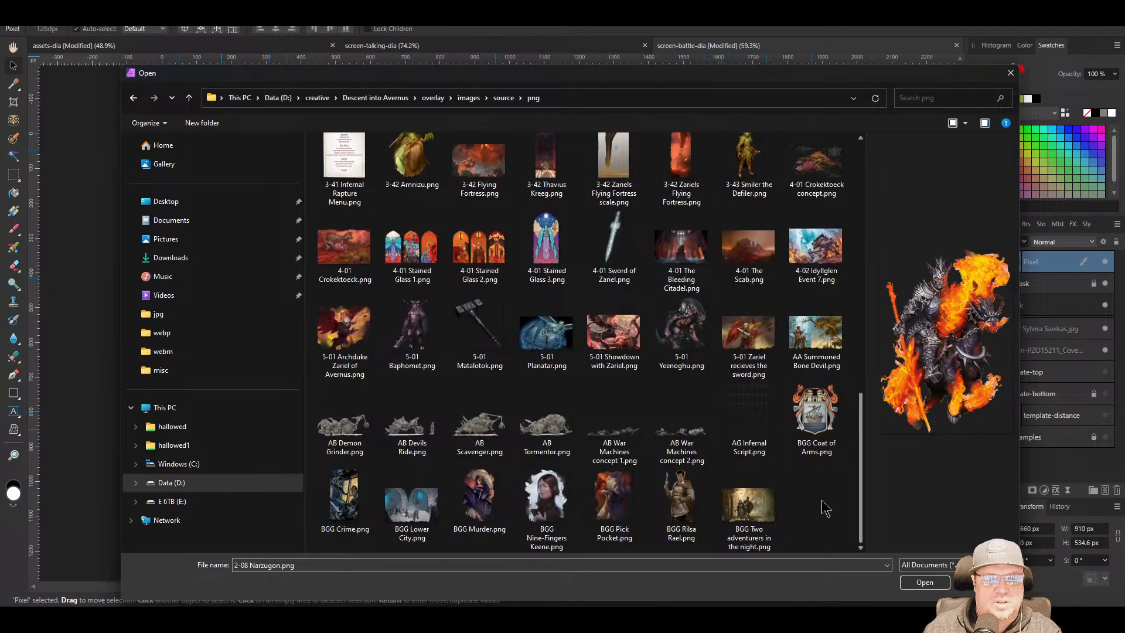
scroll(825, 508, up, 6)
Place 1-17 Sylvira Savikas.jpg from the source jpg folder into the battle layout at 5025 × 3338 px
click(503, 97)
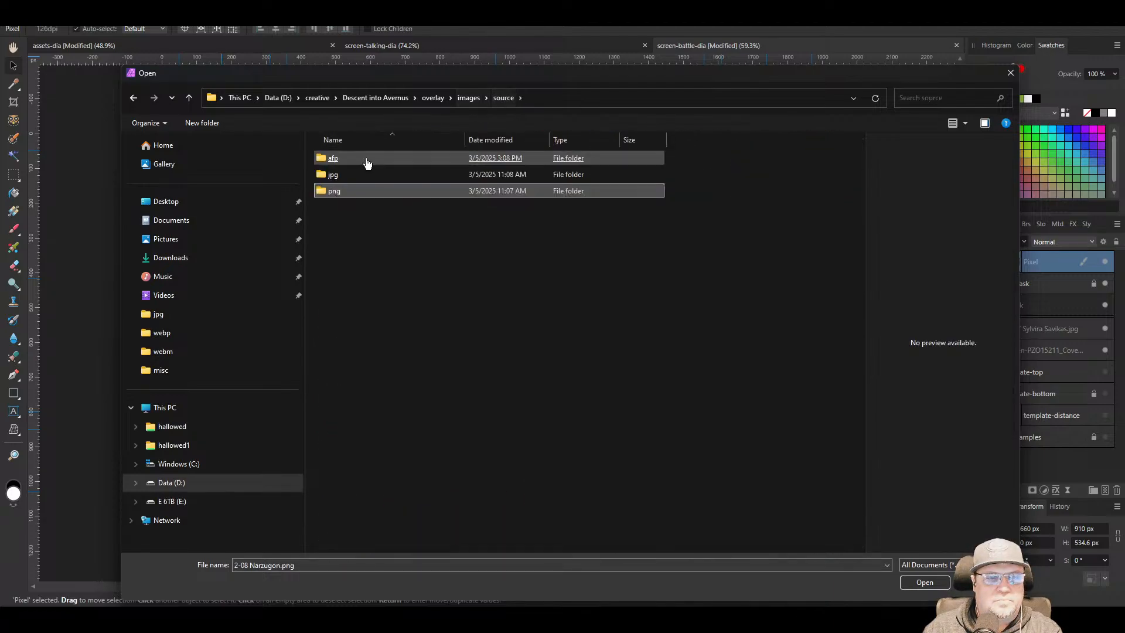
double_click(368, 174)
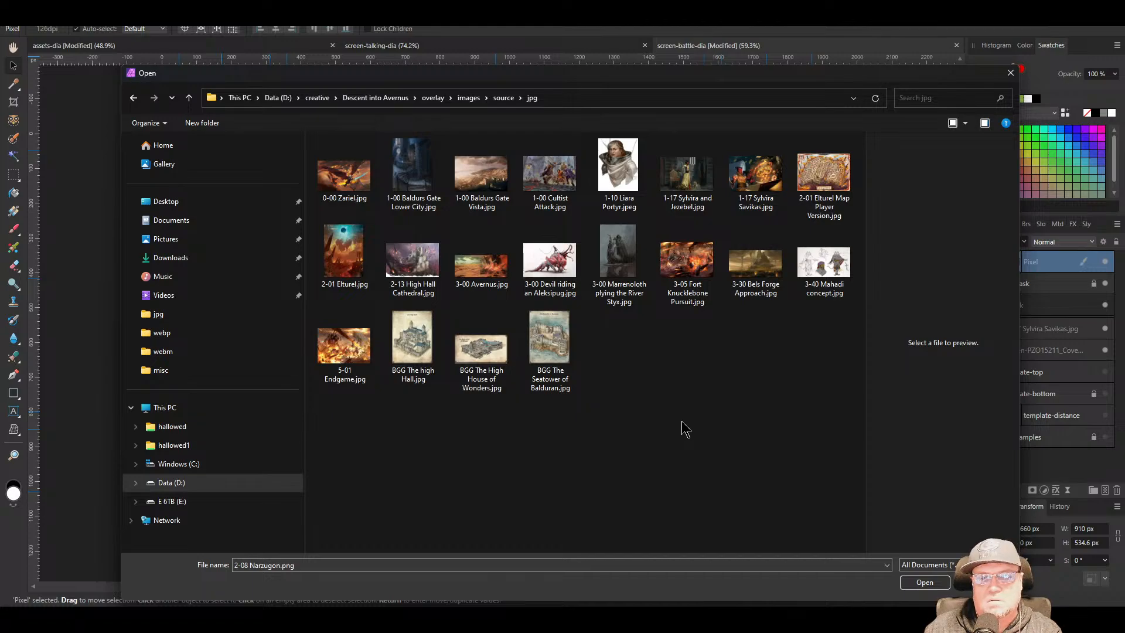
double_click(739, 186)
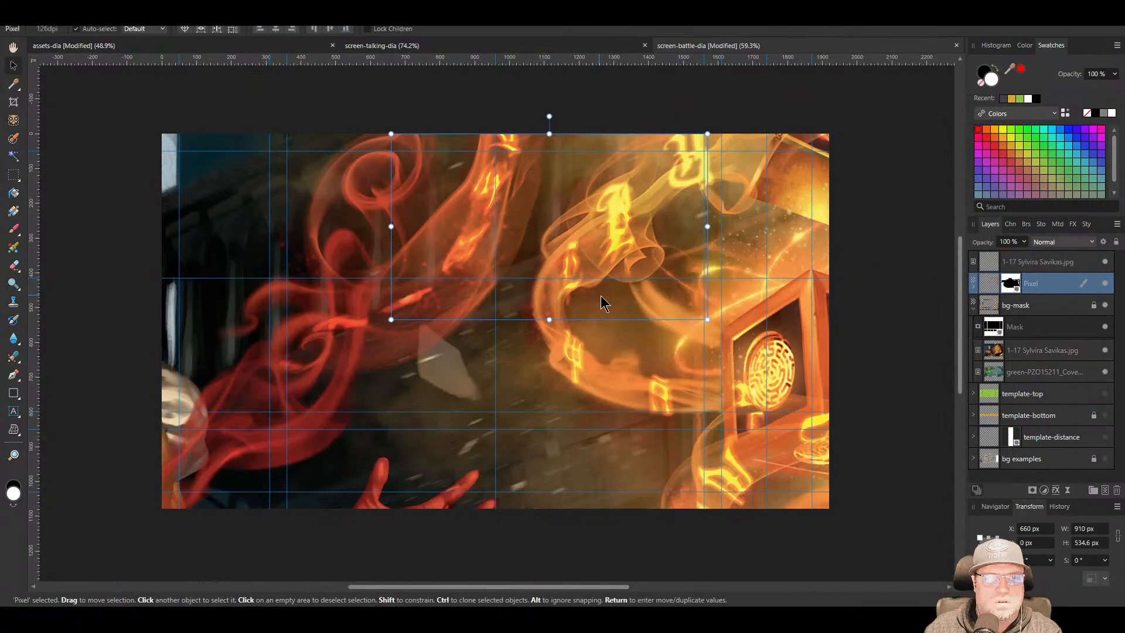
click(501, 285)
drag(360, 252, 750, 357)
scroll(592, 314, down, 2)
scroll(538, 302, down, 4)
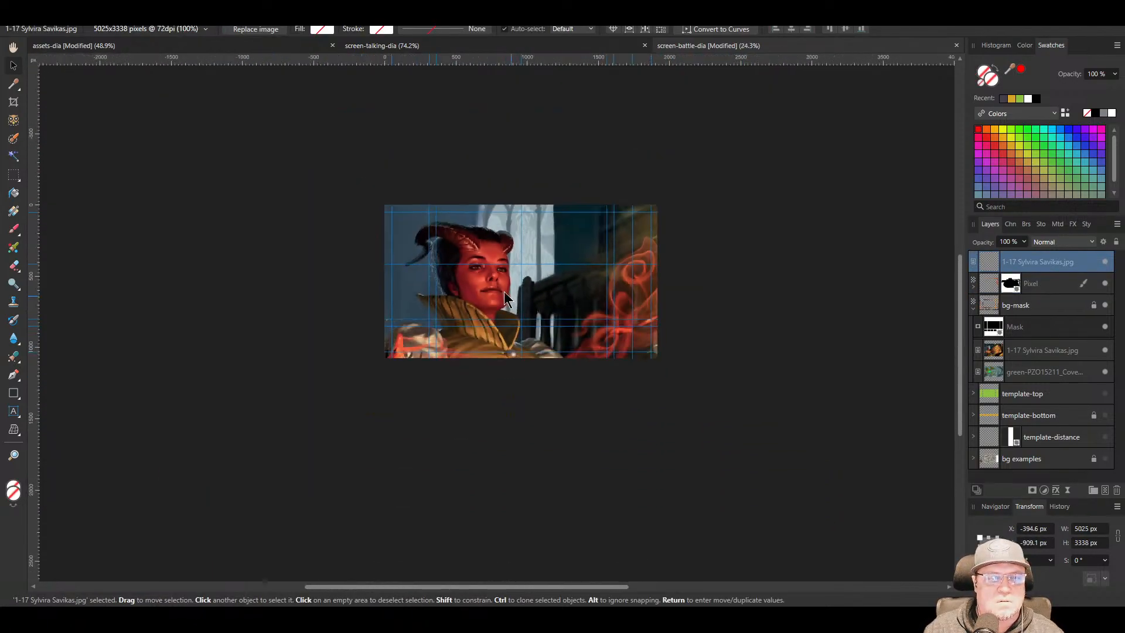
Scale the placed Sylvira Savikas image to 3144 × 2088.5 px and position it at X -126.6 px, Y -503.6 px
drag(326, 75, 586, 267)
drag(694, 427, 476, 307)
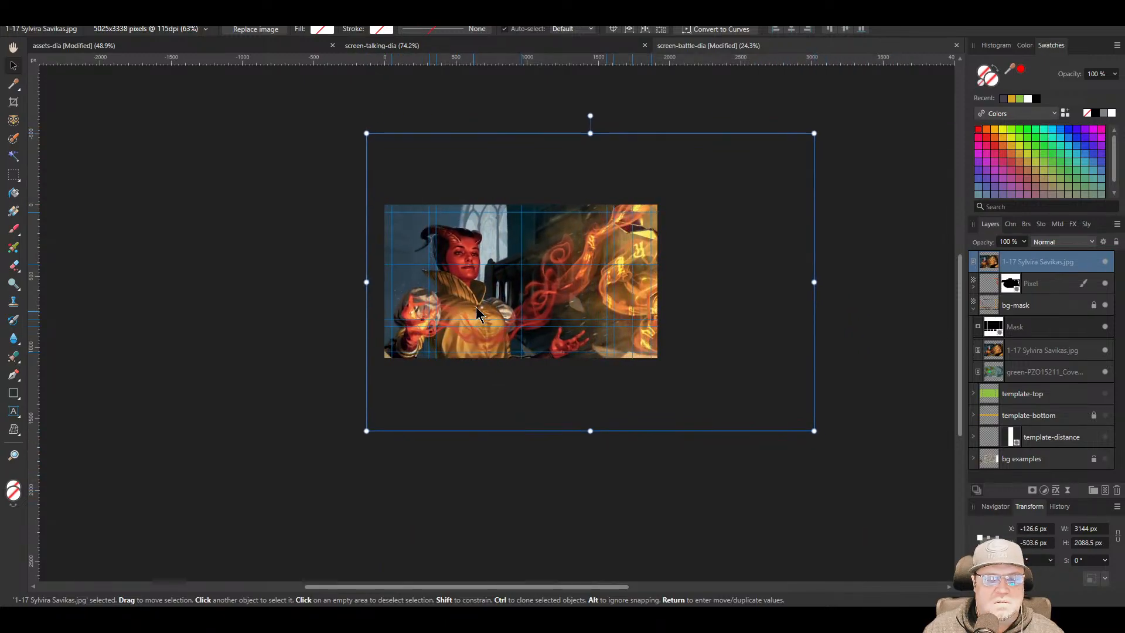
scroll(475, 307, up, 6)
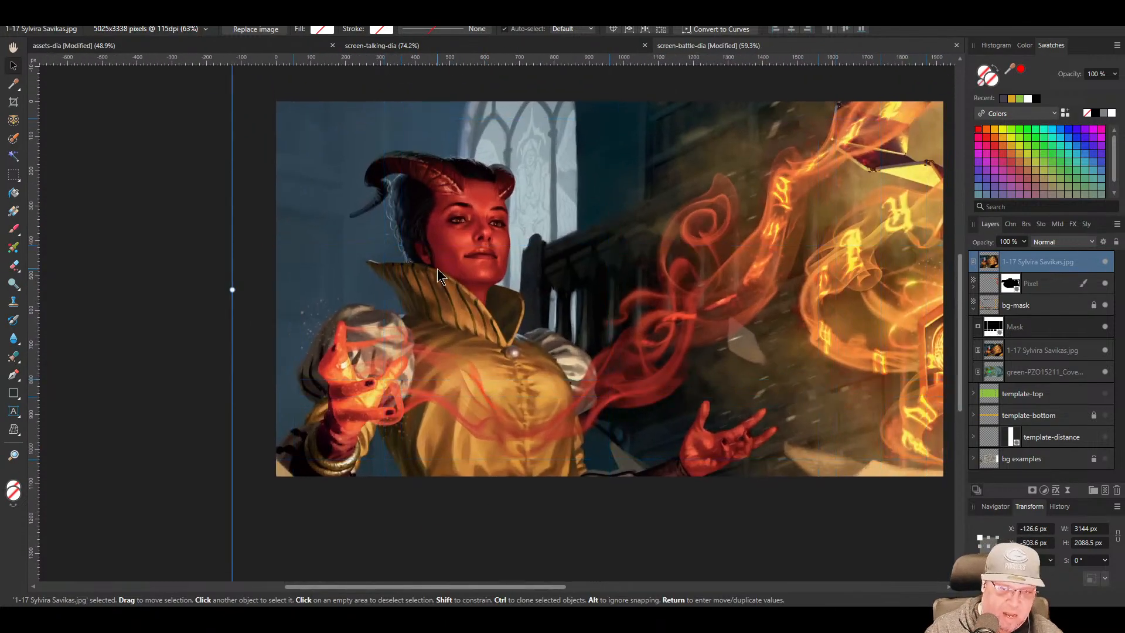
scroll(496, 266, down, 5)
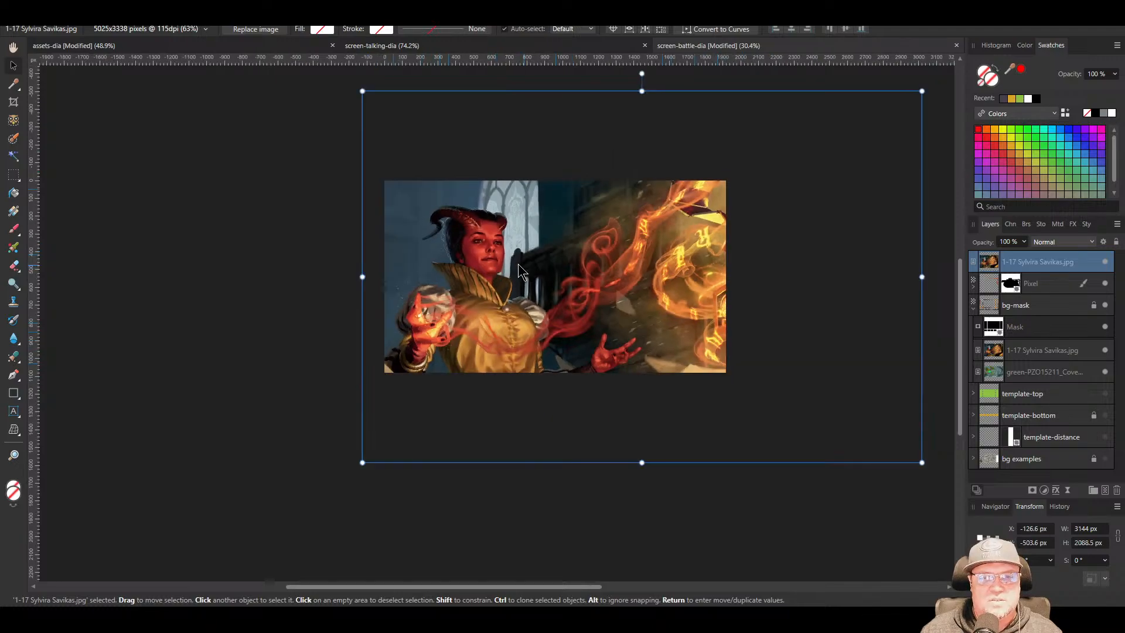
drag(362, 91, 514, 192)
drag(702, 306, 545, 256)
drag(647, 291, 657, 286)
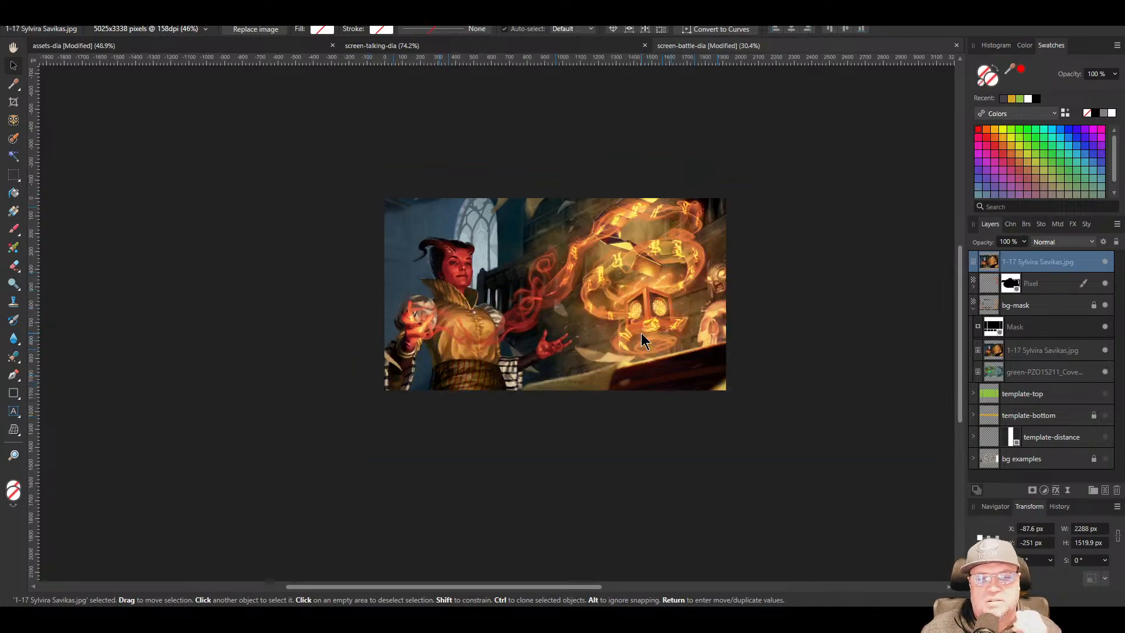
scroll(641, 334, up, 4)
scroll(637, 335, down, 2)
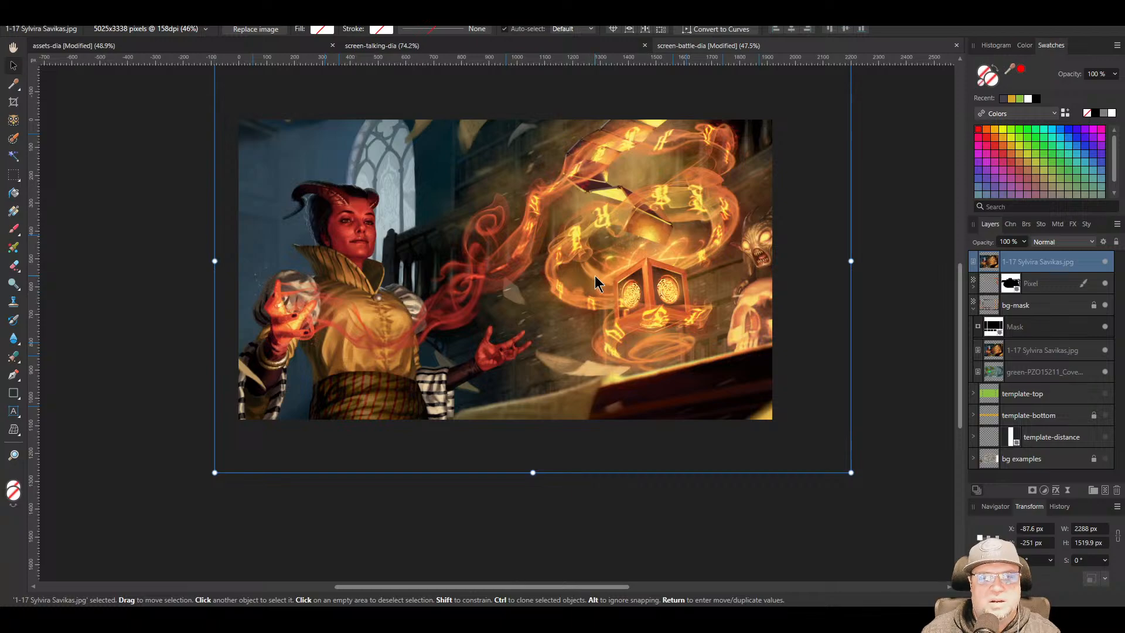
Delete the newly placed Sylvira Savikas image and return to the frame artwork over the battle layout
key(Delete)
drag(369, 223, 498, 287)
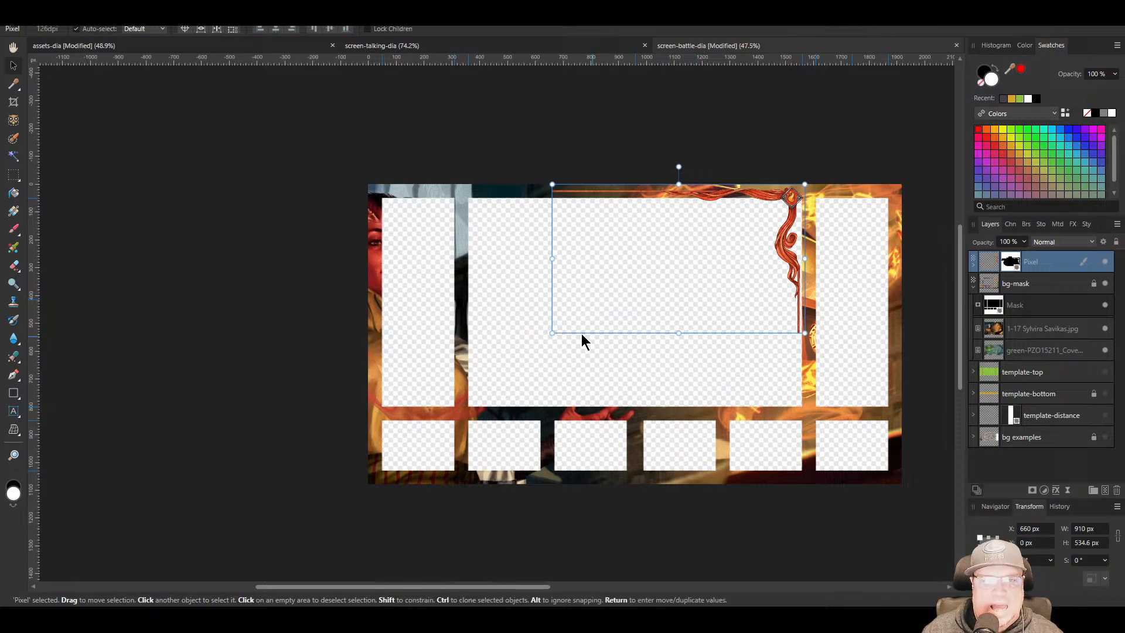
scroll(573, 293, up, 2)
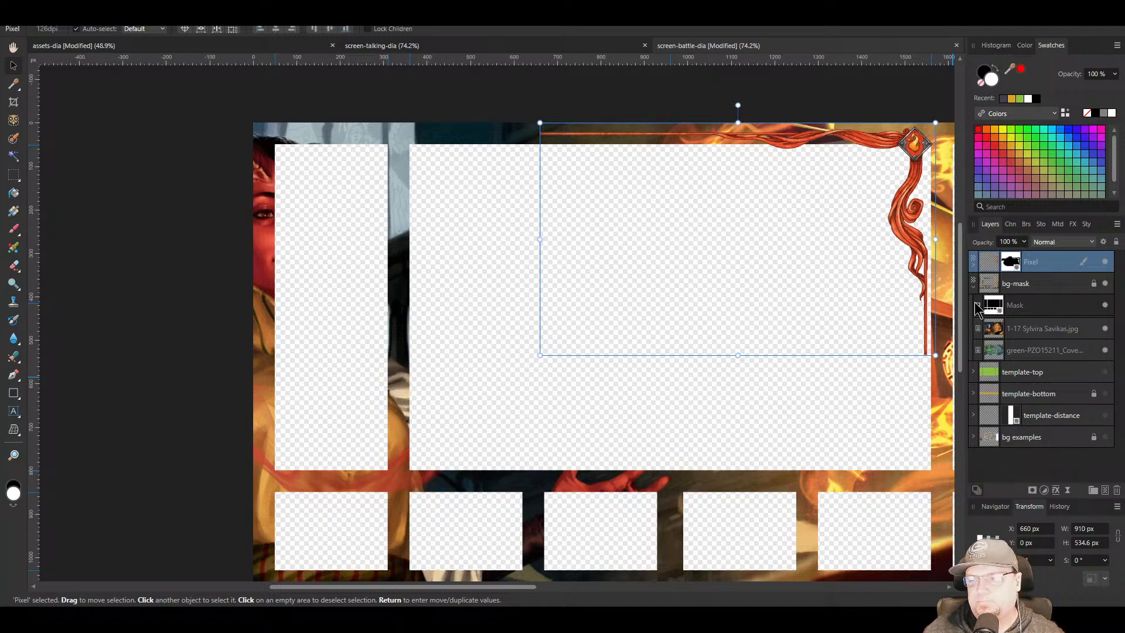
Try painting white on the bg-mask layer's mask with a 384 px brush to reveal the portrait behind the left window, and undo it
click(981, 305)
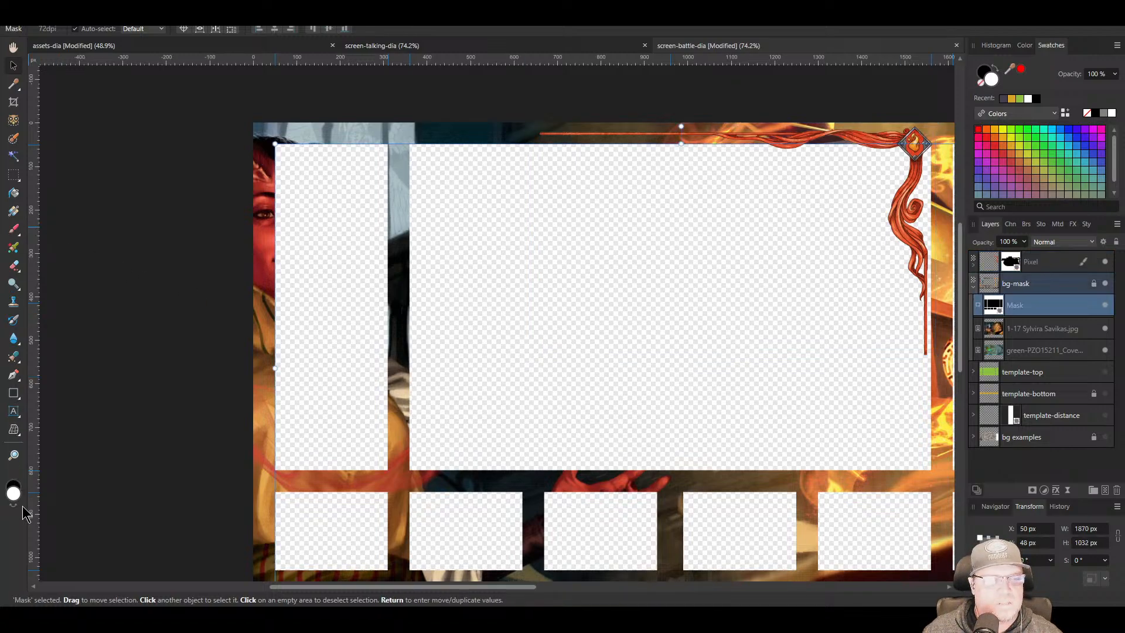
click(13, 229)
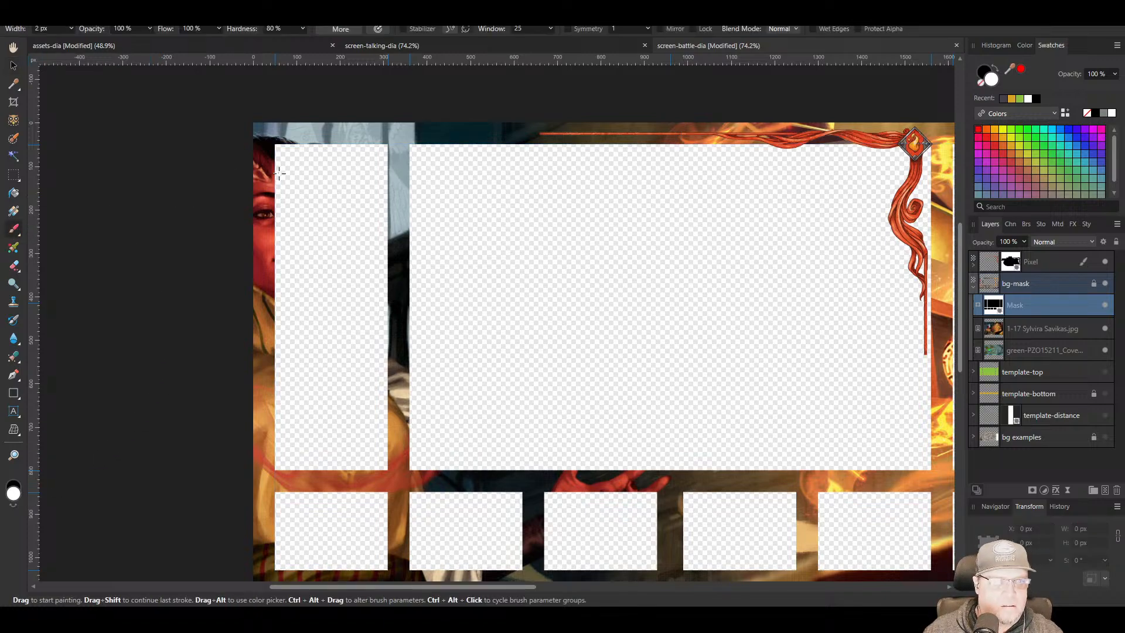
key(bracketright)
key(bracketright)
key(bracketright)
key(bracketright)
key(bracketright)
key(bracketright)
key(bracketright)
key(bracketright)
key(bracketright)
key(bracketright)
key(bracketright)
key(bracketright)
key(bracketleft)
key(bracketleft)
key(bracketleft)
key(bracketleft)
key(bracketleft)
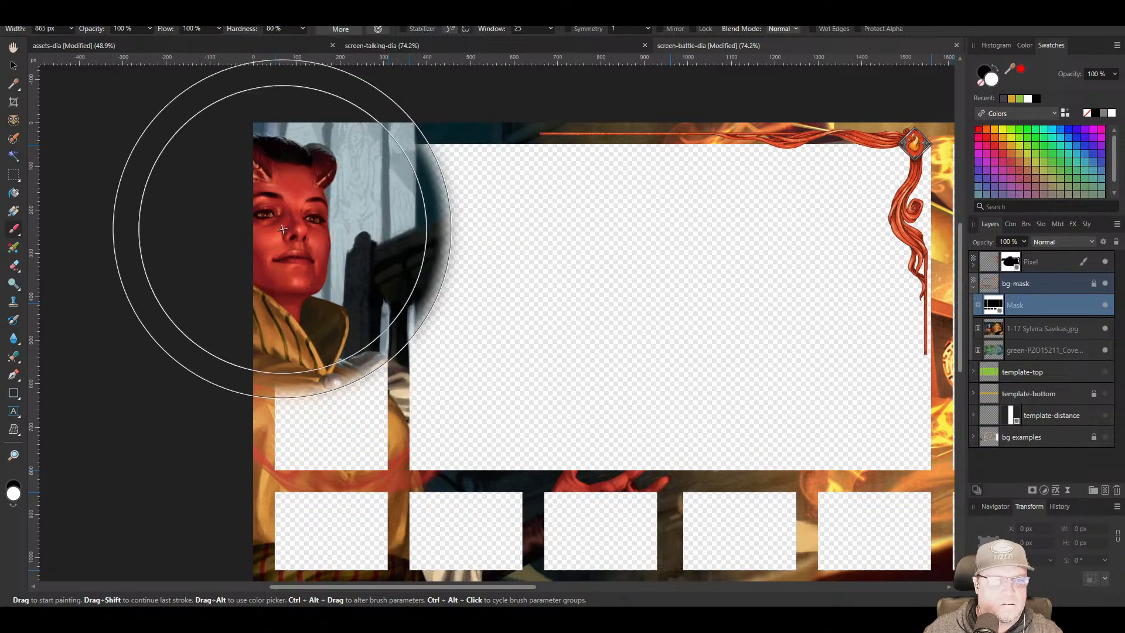
key(bracketleft)
mouse_move(250, 216)
mouse_down()
mouse_move(334, 139)
mouse_move(301, 223)
mouse_move(221, 256)
mouse_up()
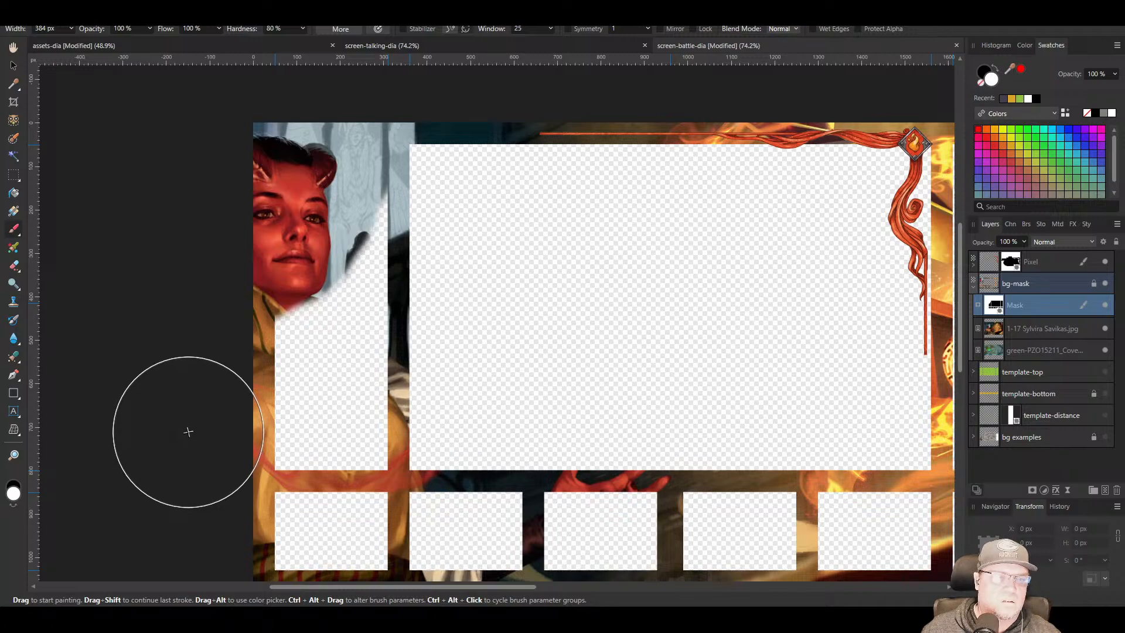
key(ctrl+z)
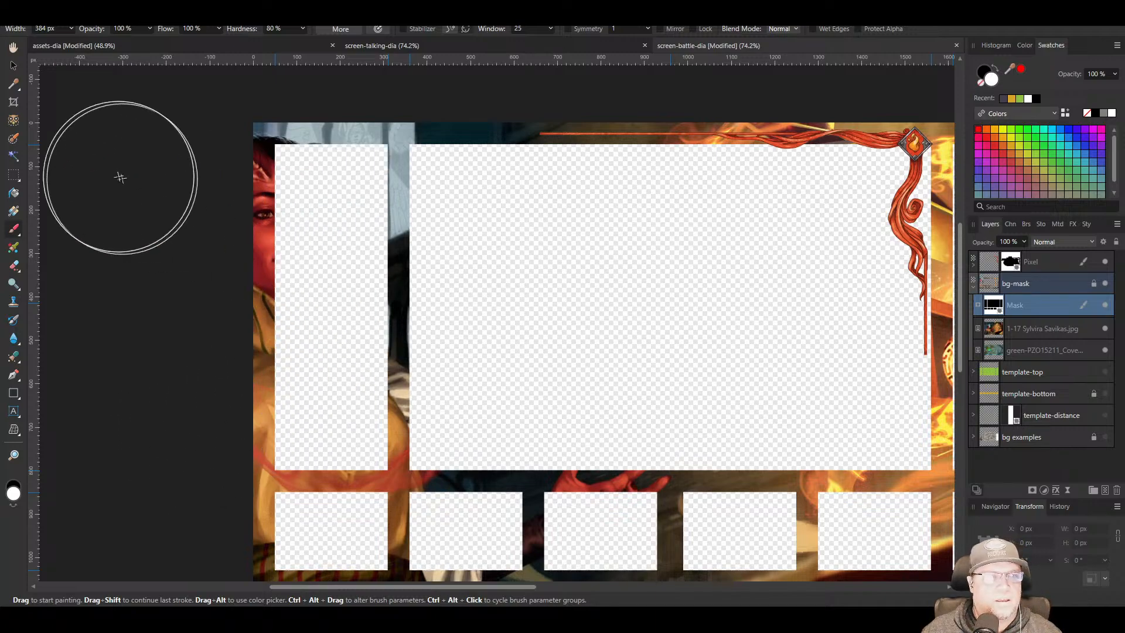
Position the frame artwork at X 673 px, Y 23 px along the main window's top-right corner and display the guides
click(13, 65)
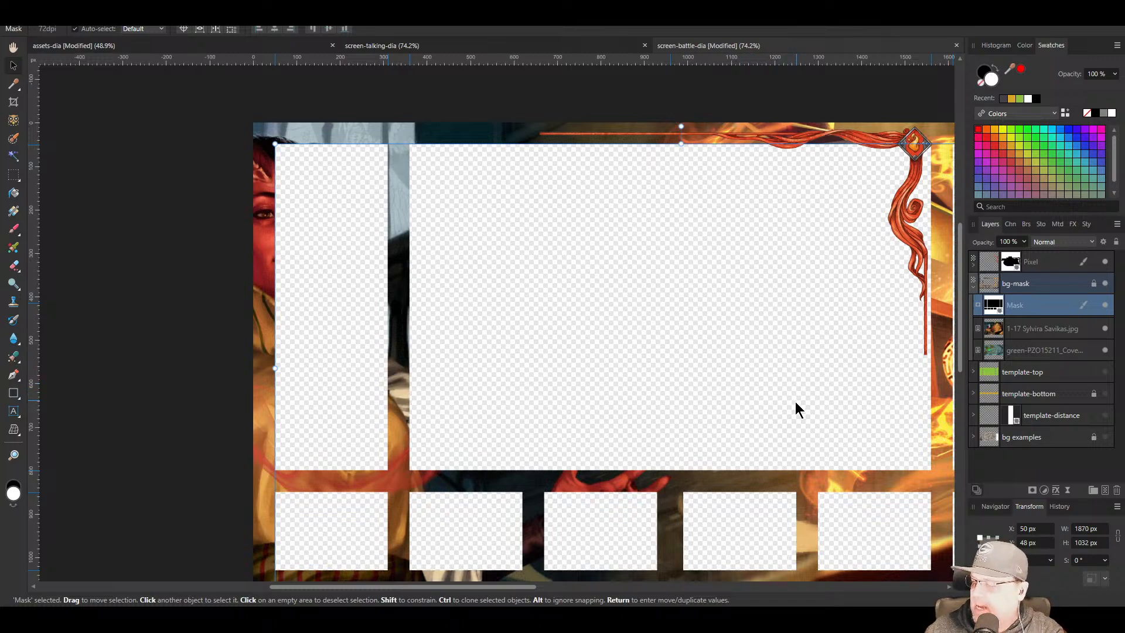
drag(821, 228, 591, 230)
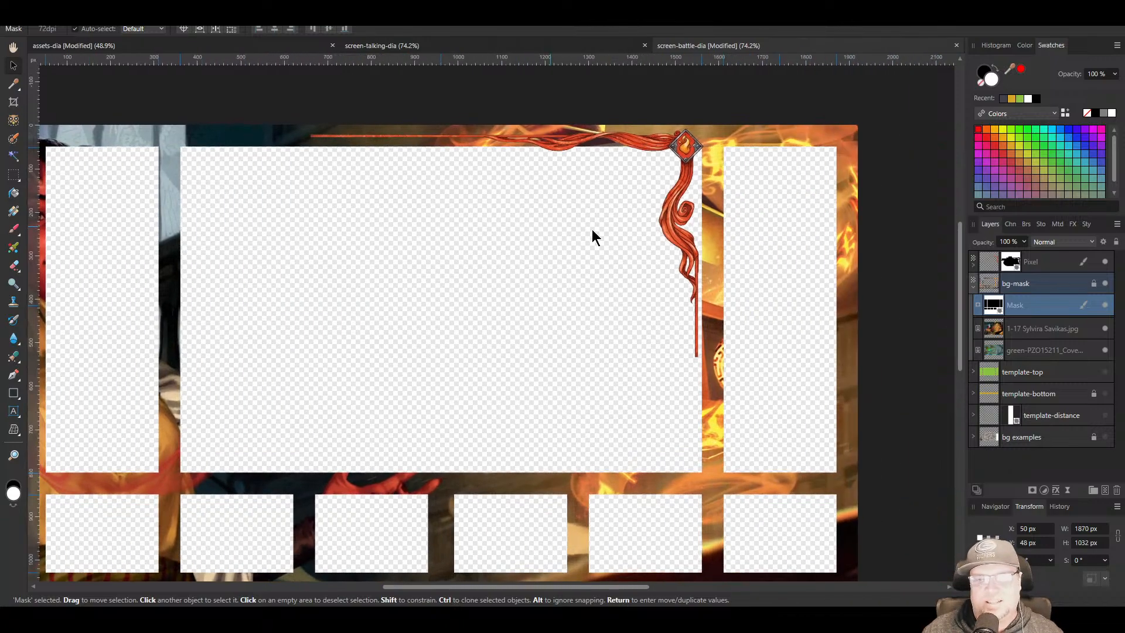
drag(692, 156, 694, 166)
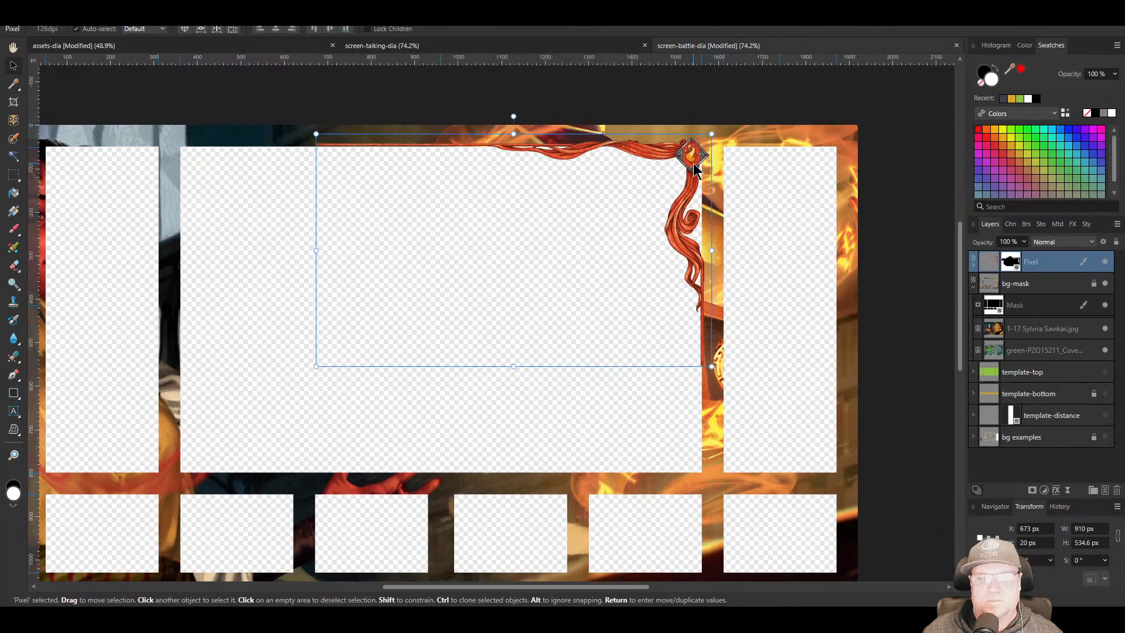
drag(473, 174, 600, 268)
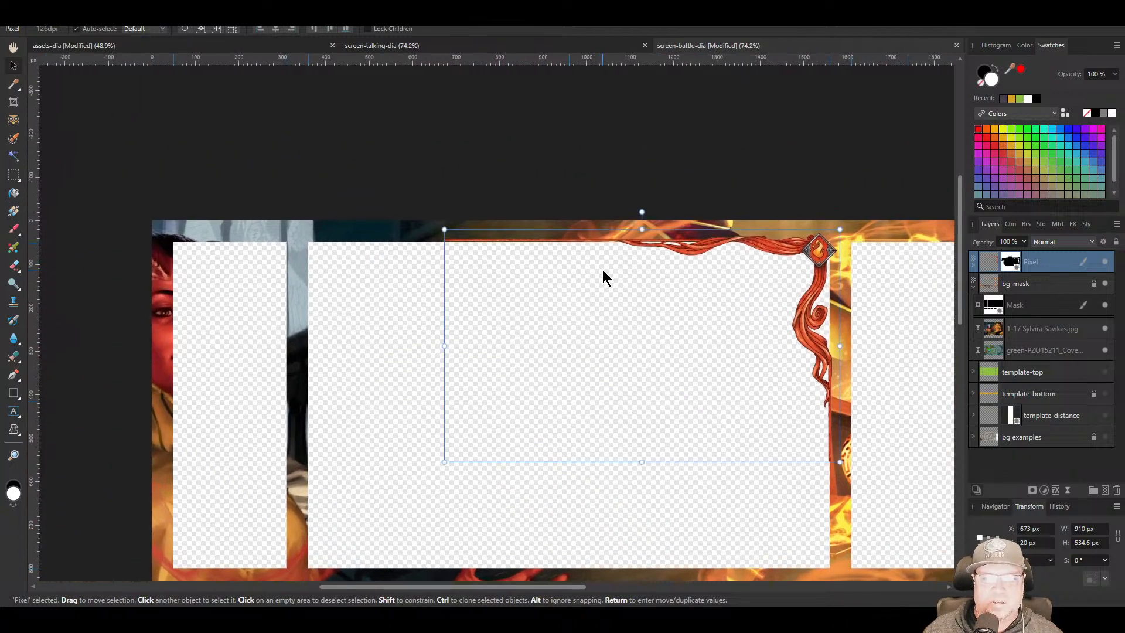
scroll(602, 270, up, 4)
key(Down)
key(Down)
key(Down)
key(Down)
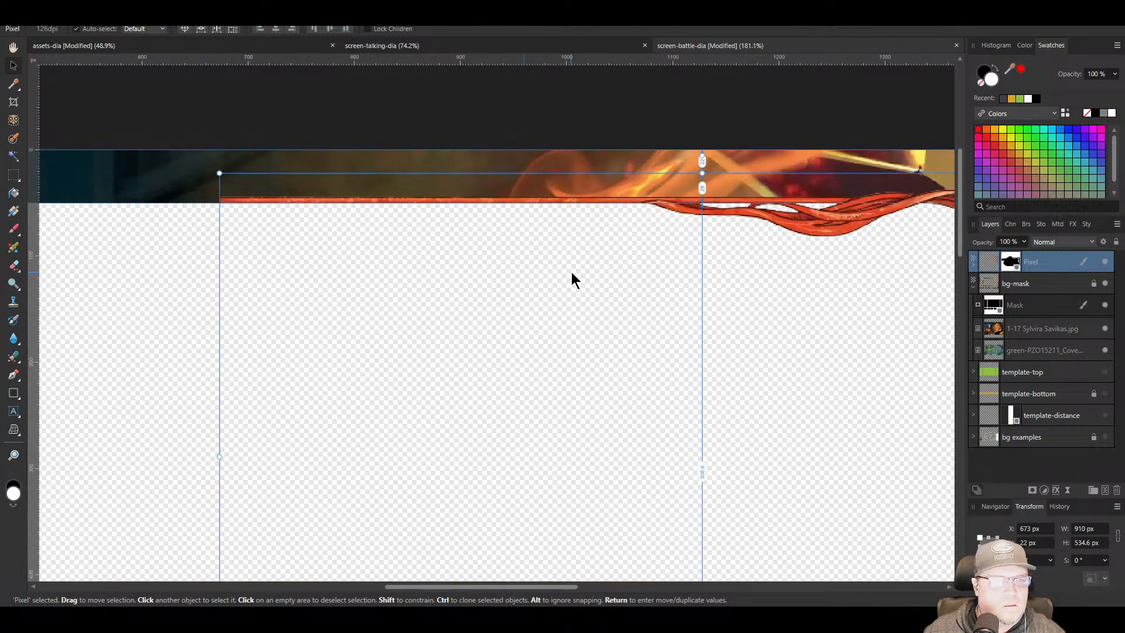
key(Up)
scroll(588, 318, down, 4)
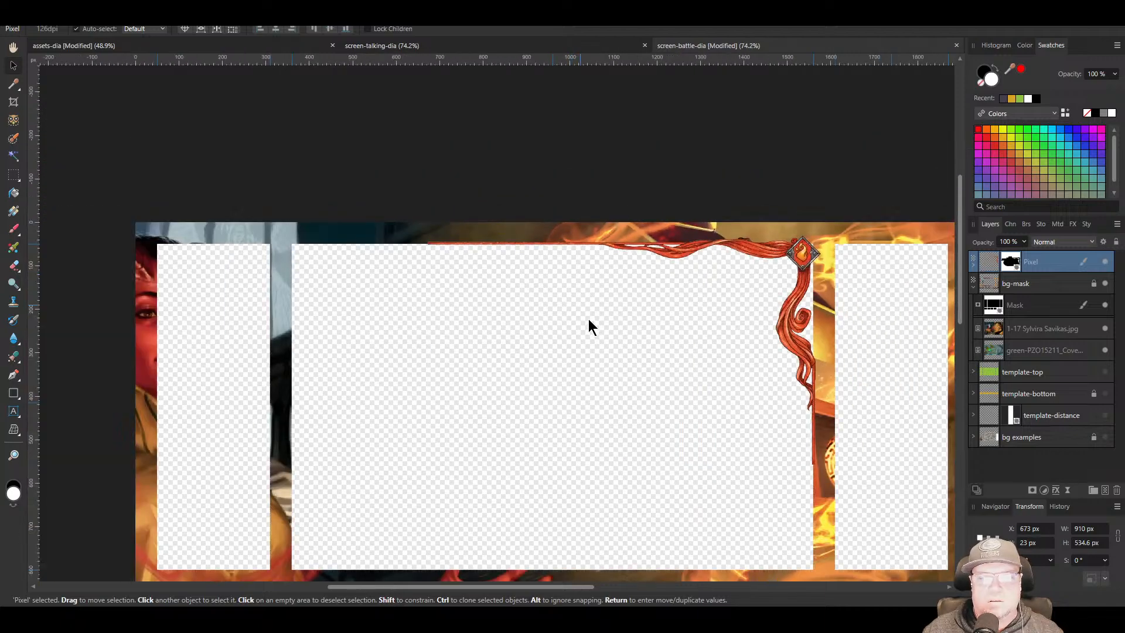
key(ctrl+apostrophe)
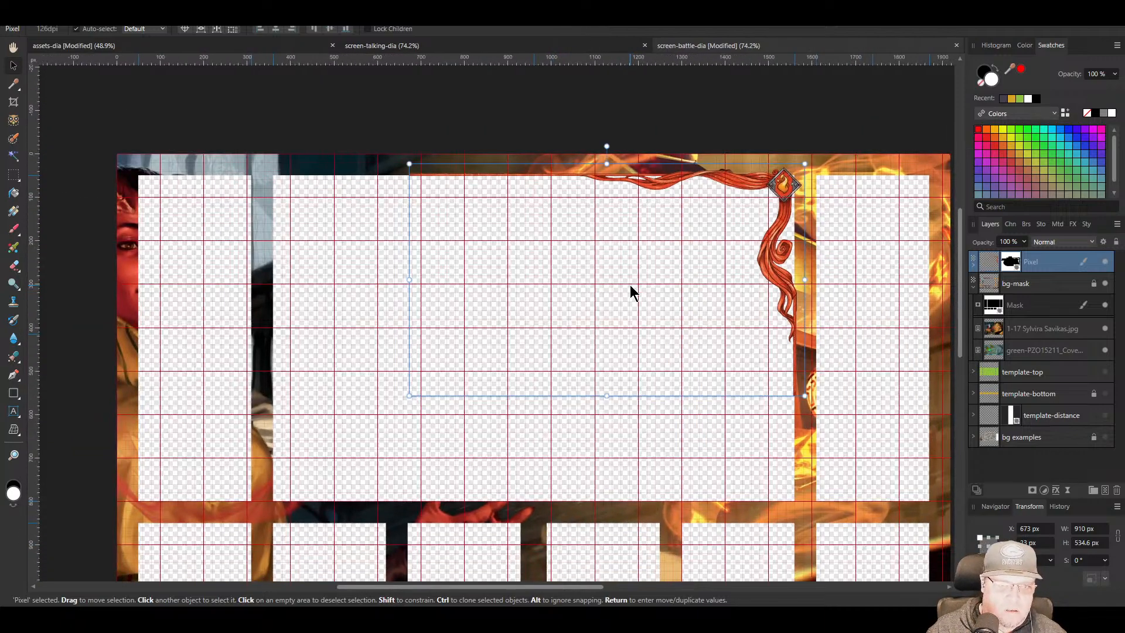
key(ctrl+apostrophe)
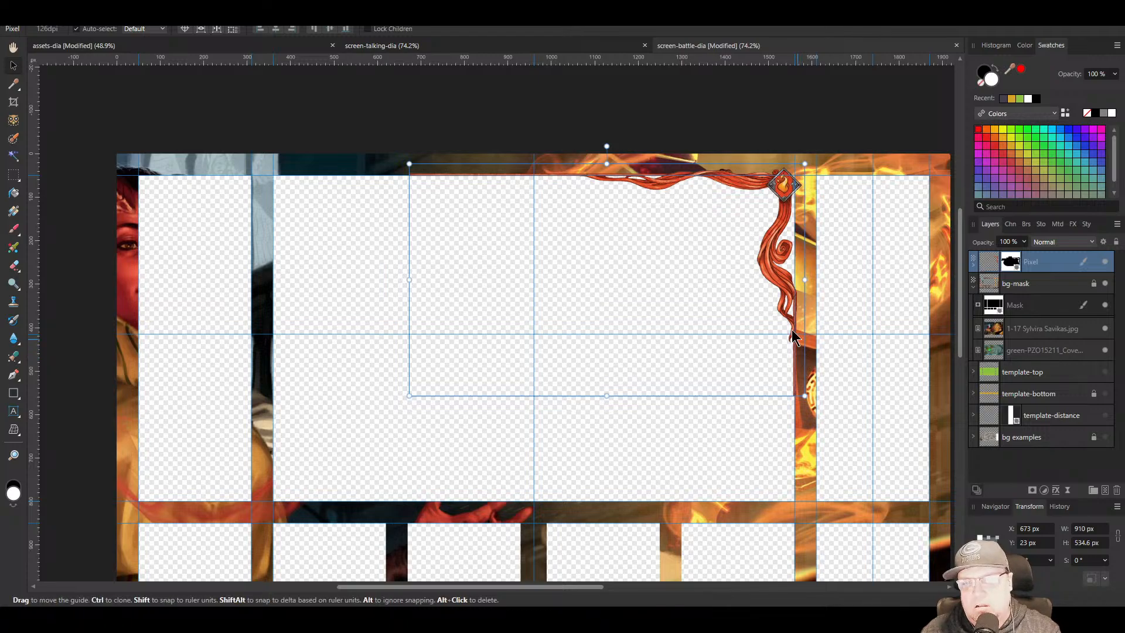
Duplicate the frame artwork and flip the copy horizontally
key(ctrl+shift+n)
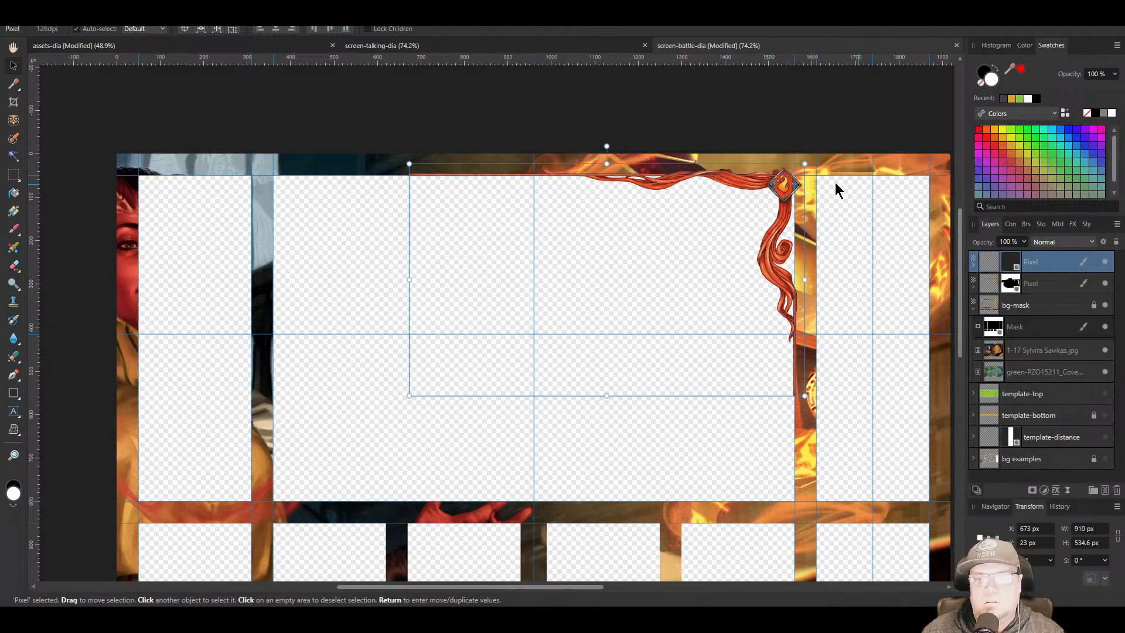
right_click(787, 189)
mouse_move(863, 372)
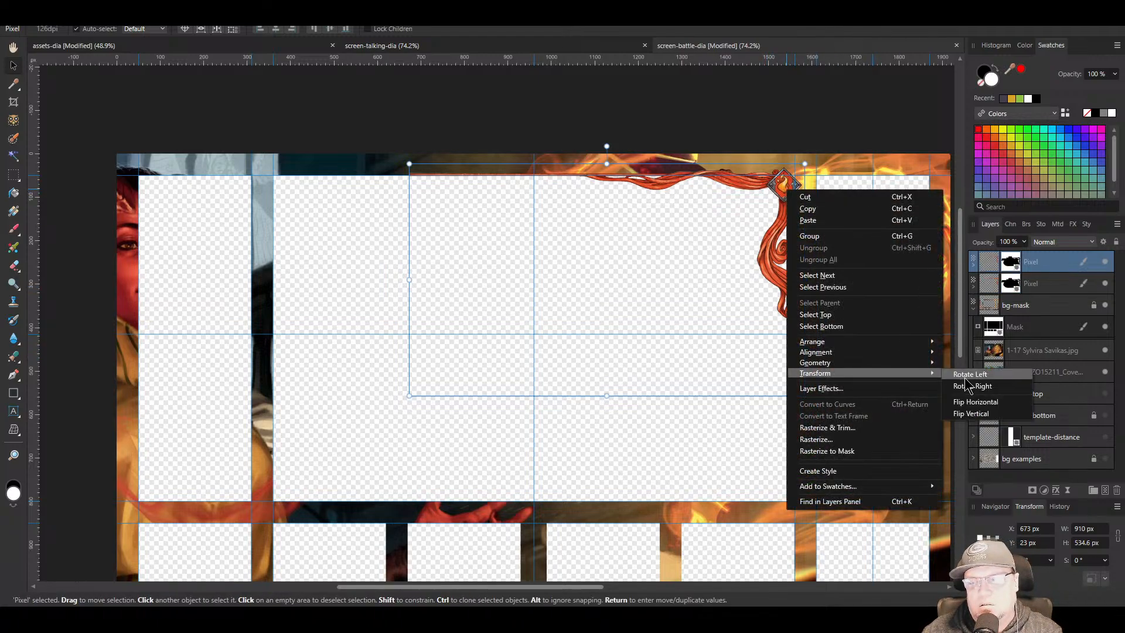
click(965, 400)
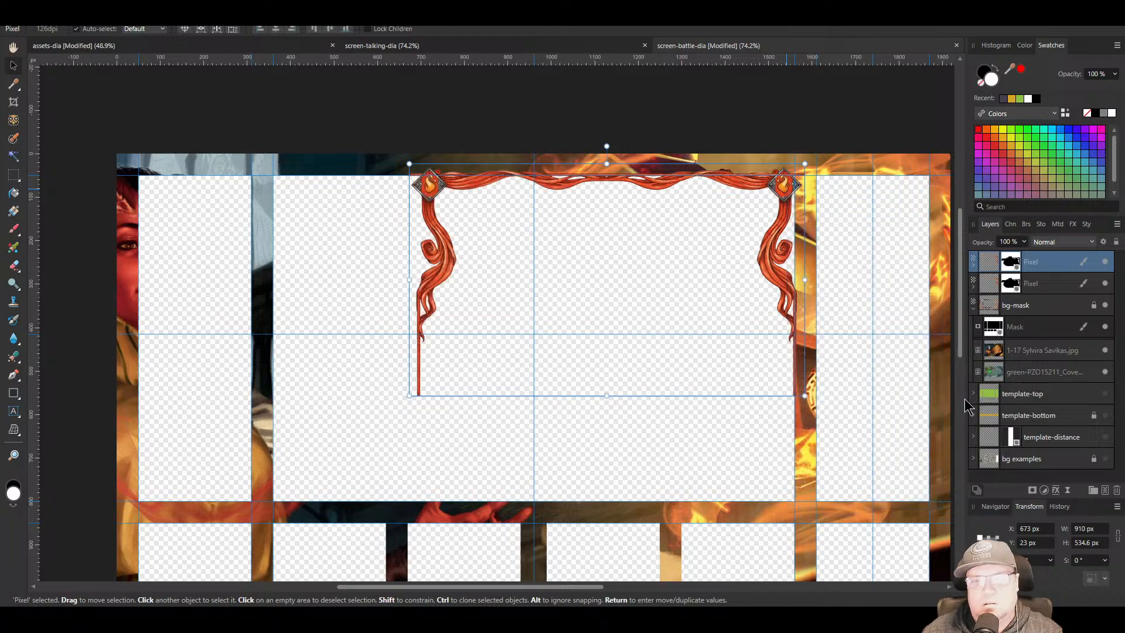
Move the flipped frame copy left to X 339 px so its vertical strip follows the main window's left edge
key(shift+Left)
key(shift+Left)
key(shift+Left)
key(shift+Left)
key(shift+Left)
key(shift+Left)
key(shift+Left)
key(shift+Left)
key(shift+Left)
key(shift+Left)
key(shift+Left)
key(shift+Left)
key(shift+Left)
key(shift+Left)
key(shift+Left)
key(shift+Left)
key(shift+Left)
key(shift+Left)
key(shift+Left)
key(shift+Left)
key(shift+Left)
key(shift+Left)
key(shift+Left)
key(shift+Left)
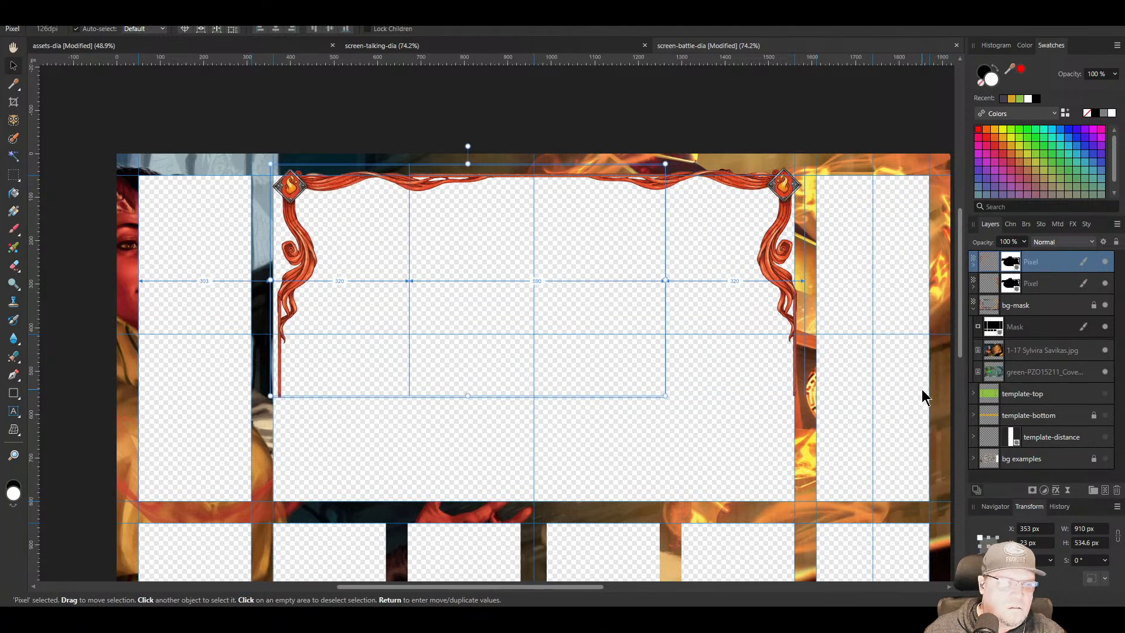
key(Left)
key(Left)
key(Left)
key(Left)
key(Left)
key(Left)
key(Left)
key(Right)
key(Right)
key(Right)
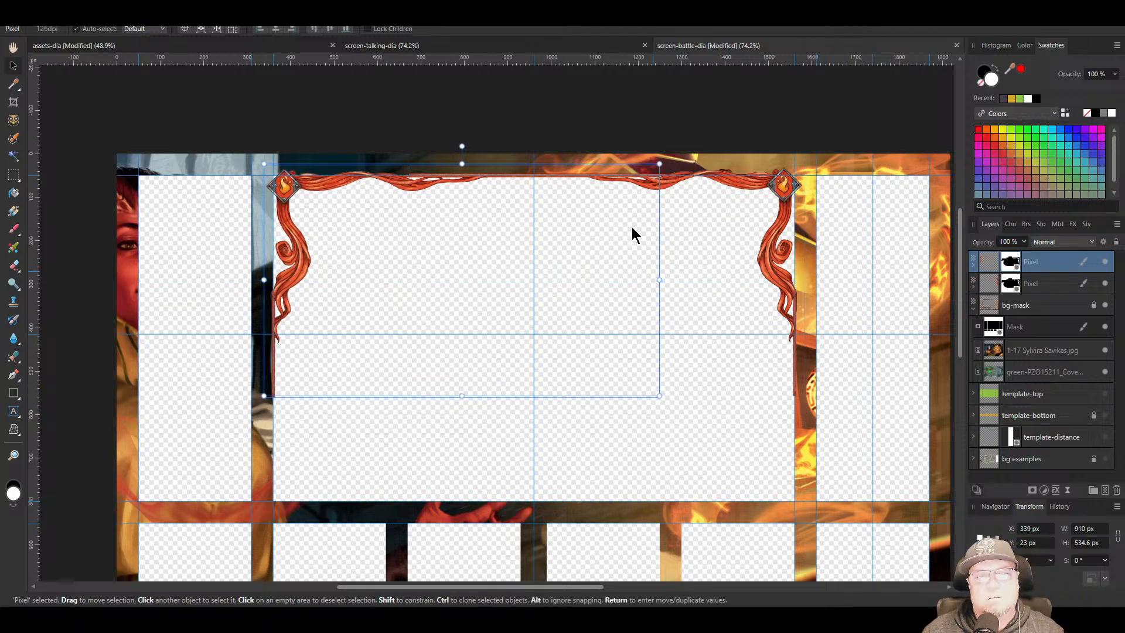
click(538, 120)
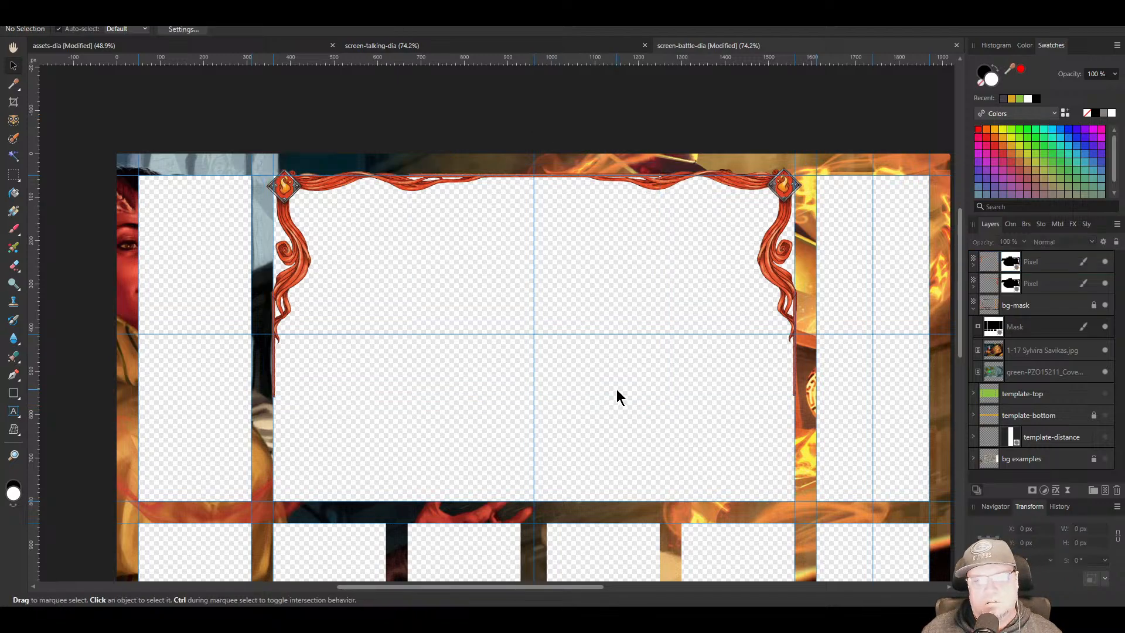
Check the joined frame corners and delete the flipped copy on the main window's left side
scroll(769, 364, up, 4)
drag(774, 342, 655, 388)
scroll(650, 388, down, 4)
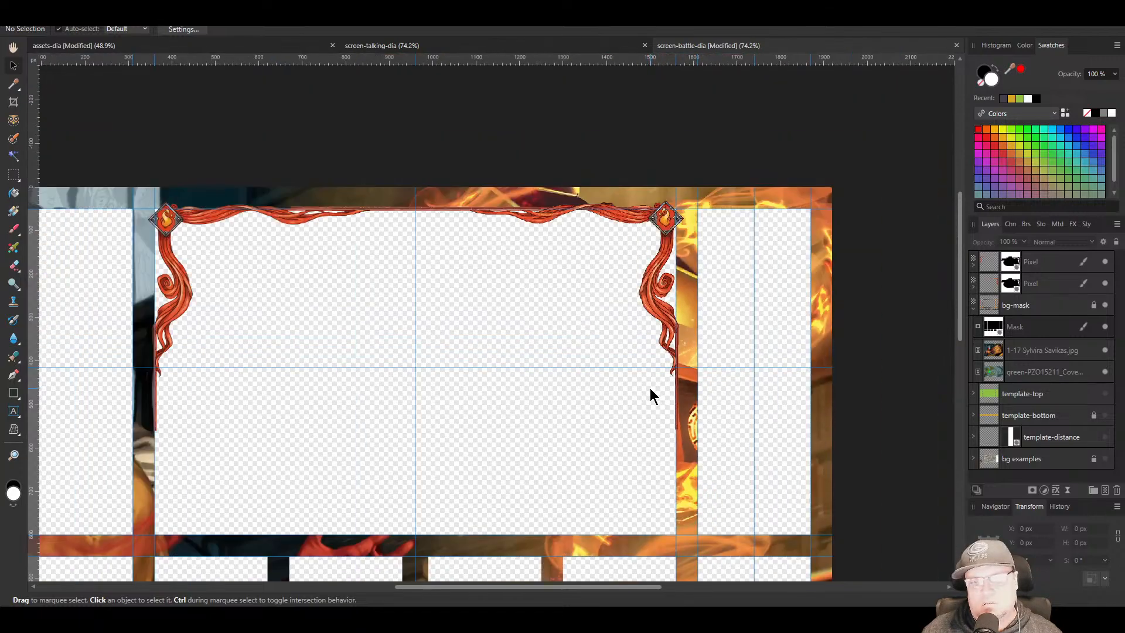
drag(514, 366, 643, 313)
drag(645, 268, 654, 289)
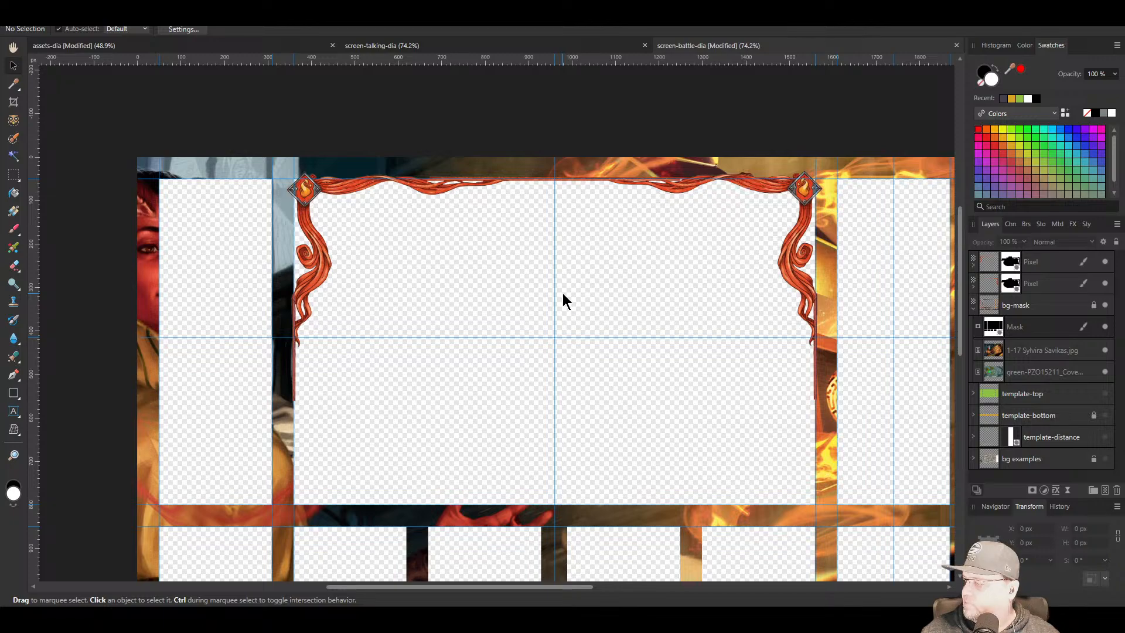
scroll(404, 266, up, 2)
scroll(381, 287, down, 2)
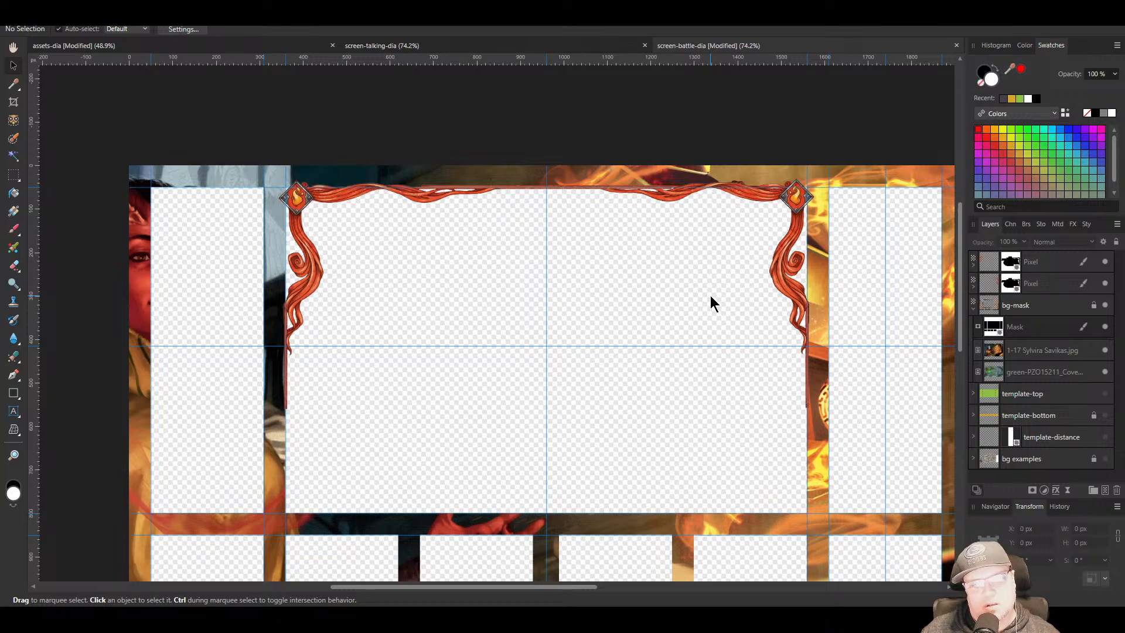
click(314, 252)
key(Delete)
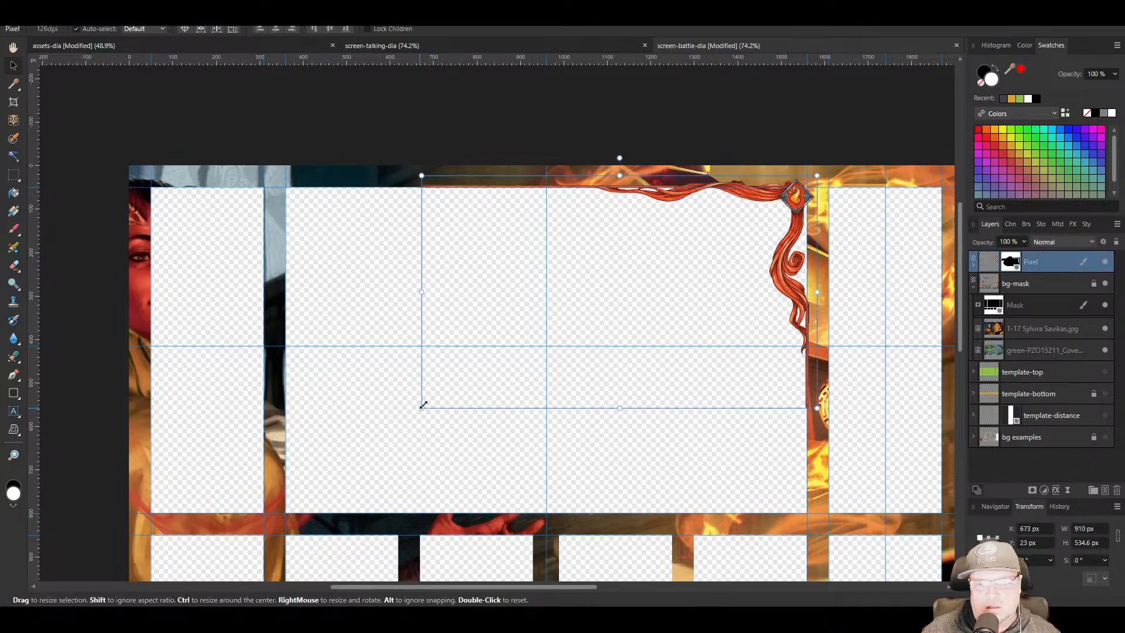
Scale the frame artwork down to 820 × 481.8 px and align it with the main window's right edge at X 760 px
drag(423, 405, 449, 368)
scroll(727, 348, up, 5)
drag(734, 340, 311, 343)
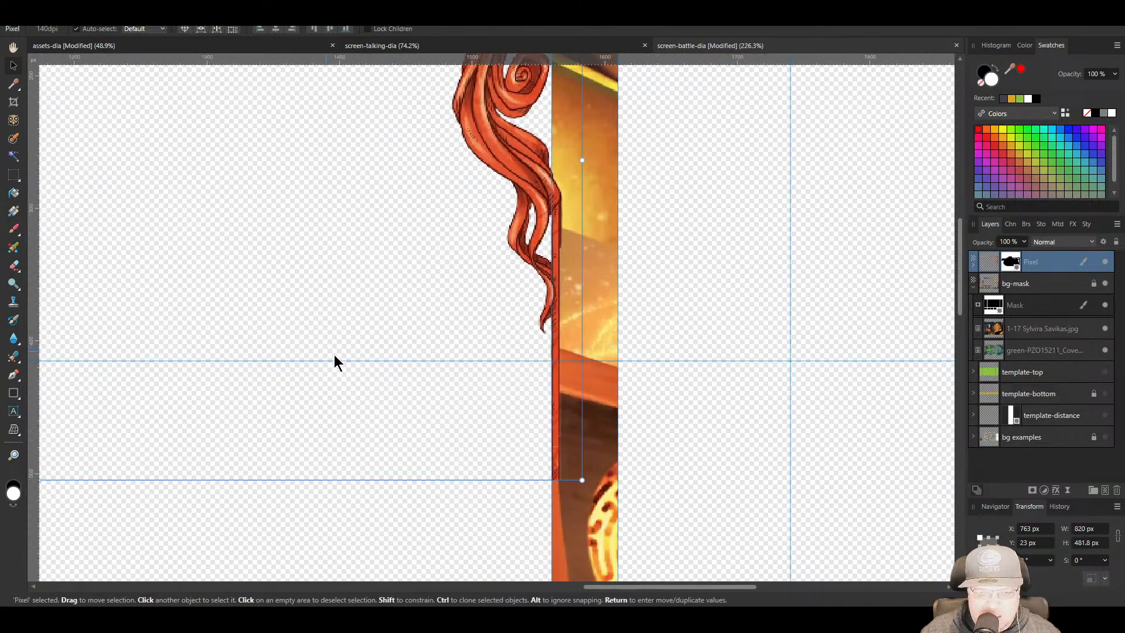
key(Left)
key(Left)
key(Left)
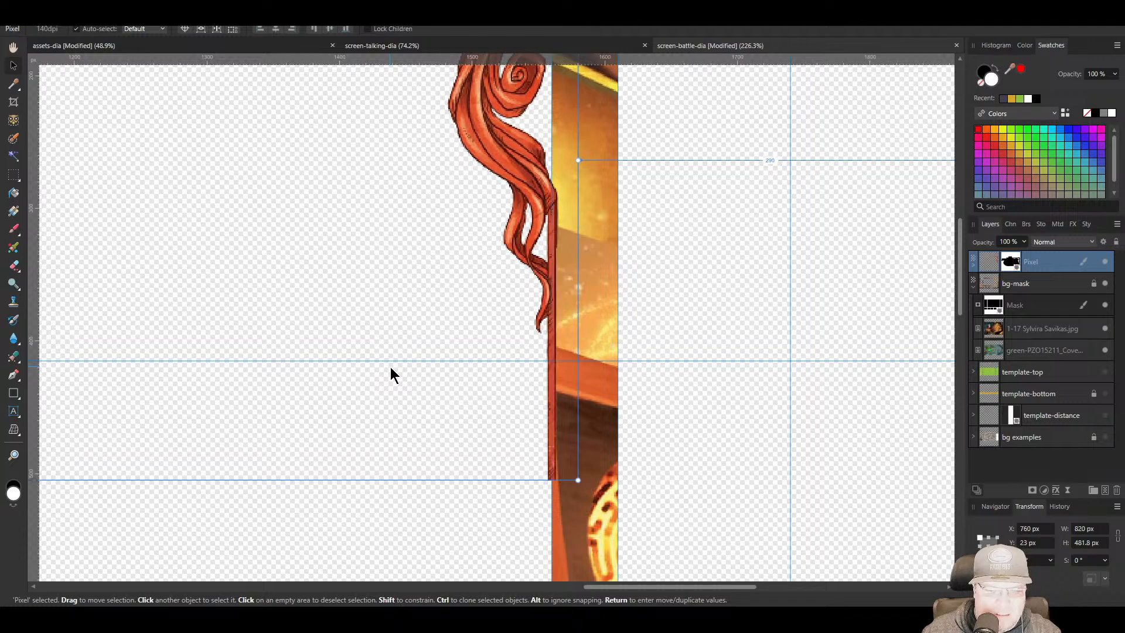
Lower the frame artwork to Y 27 px so its horizontal strip covers the main window's top edge
scroll(437, 471, up, 6)
scroll(758, 445, left, 8)
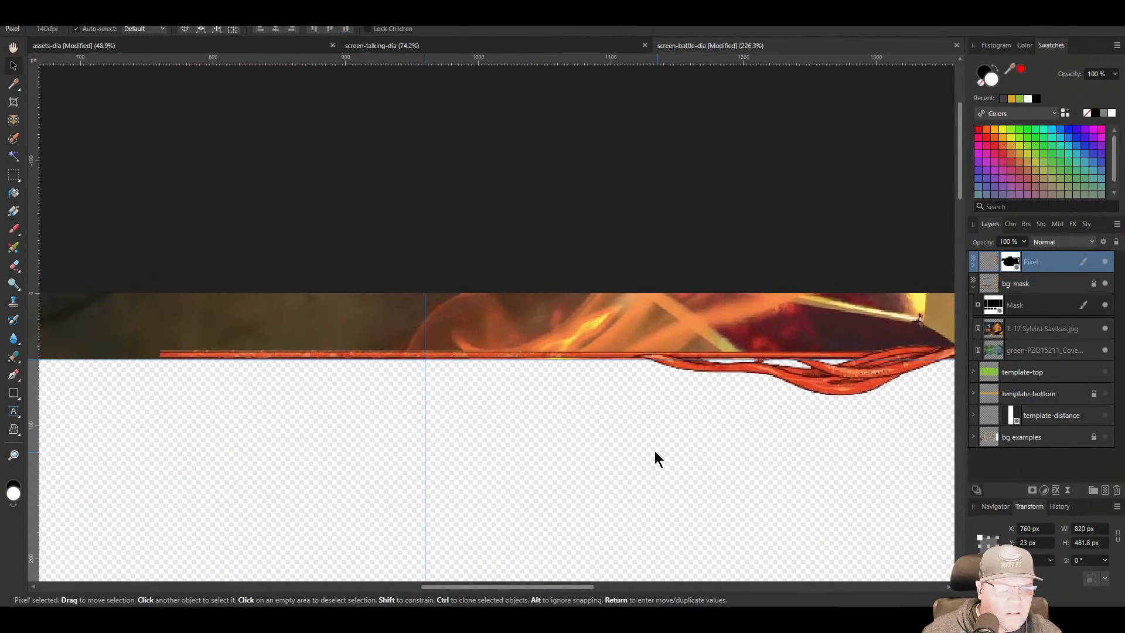
key(Down)
key(Down)
key(Down)
key(Down)
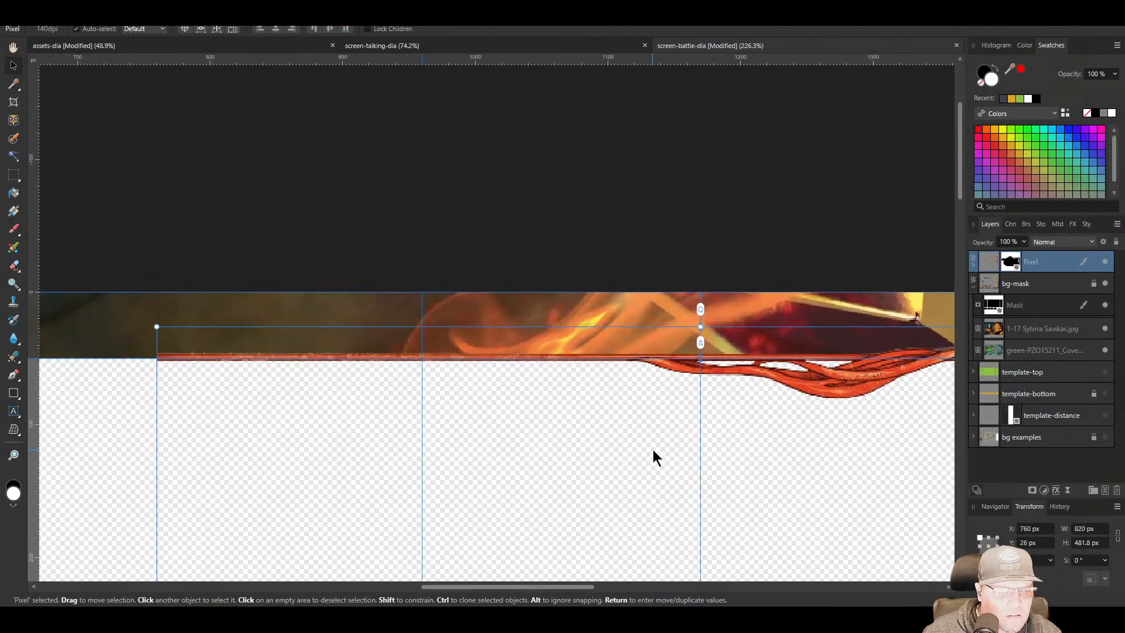
Marquee-select a 69 × 115 px area around the frame's right vertical strip below the horizontal centre guide
scroll(643, 464, down, 3)
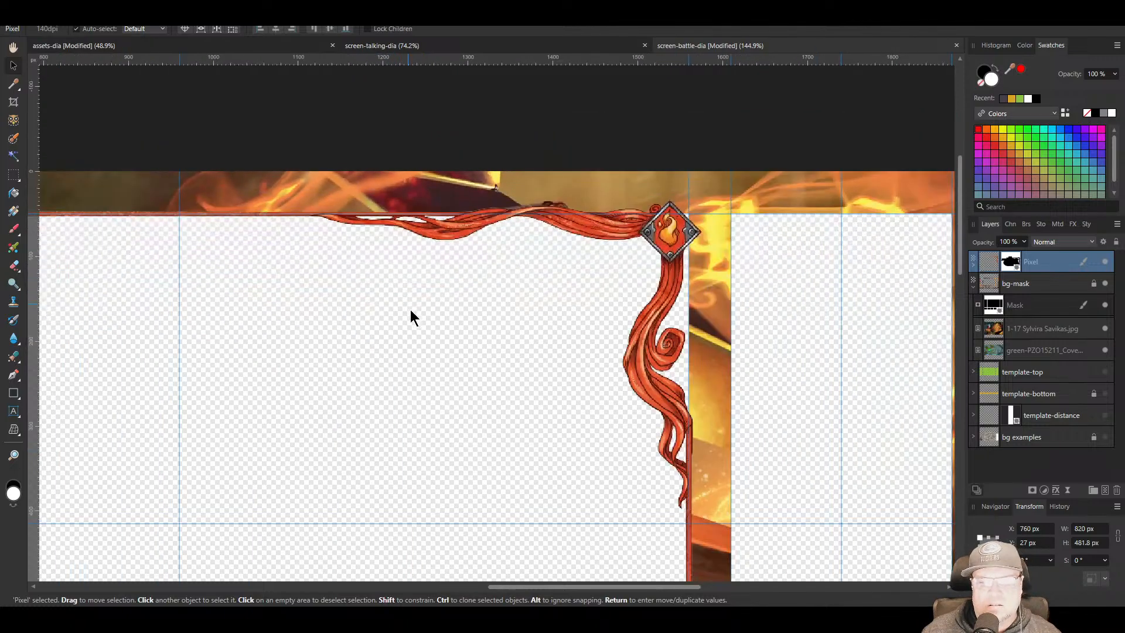
scroll(409, 319, down, 2)
scroll(432, 169, down, 3)
scroll(431, 170, down, 2)
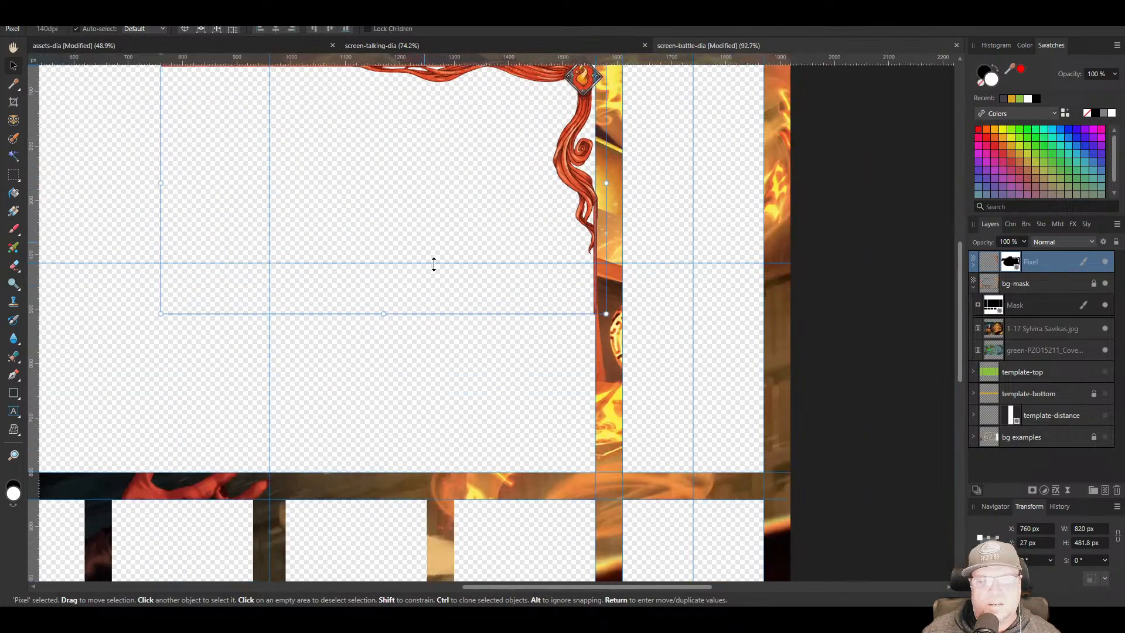
scroll(603, 335, up, 3)
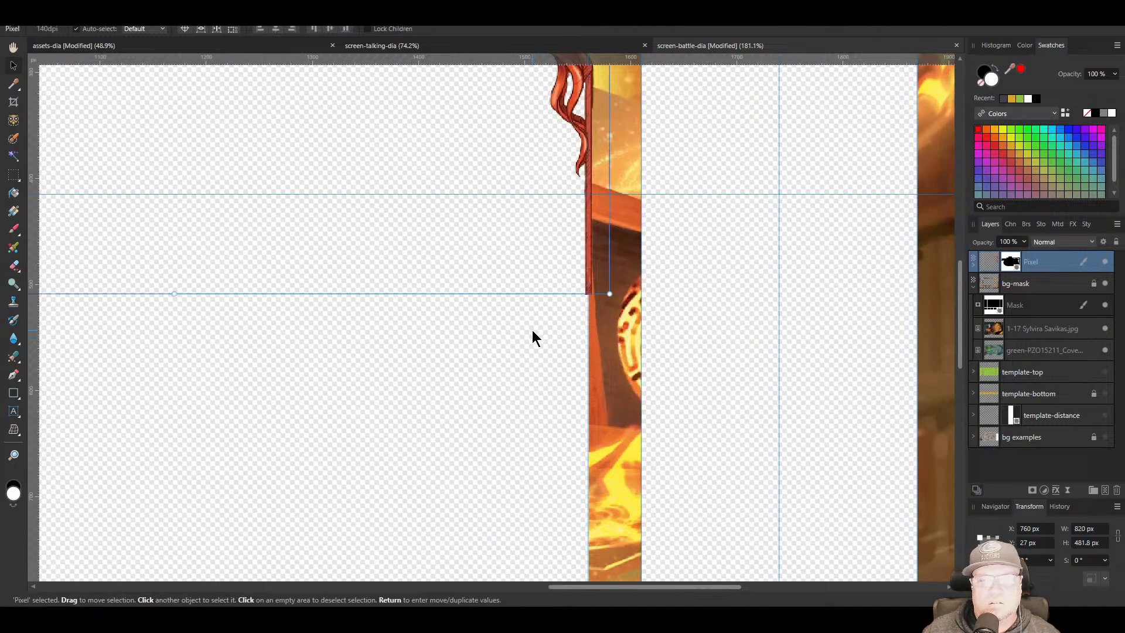
scroll(531, 340, up, 4)
drag(459, 395, 452, 398)
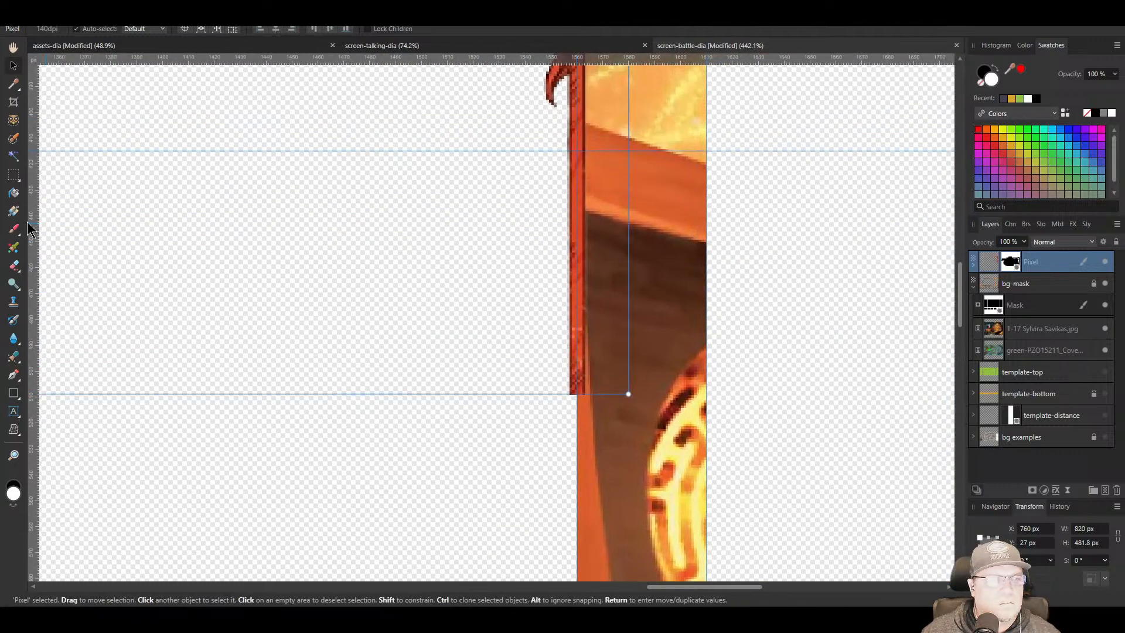
drag(477, 516, 634, 151)
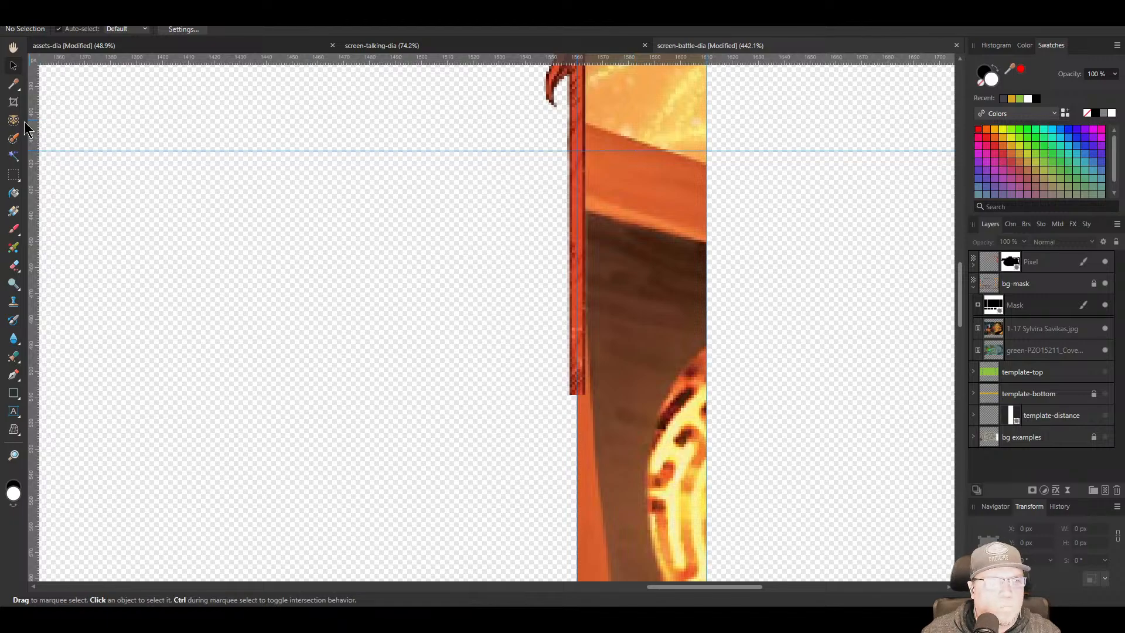
click(13, 174)
drag(494, 418, 538, 450)
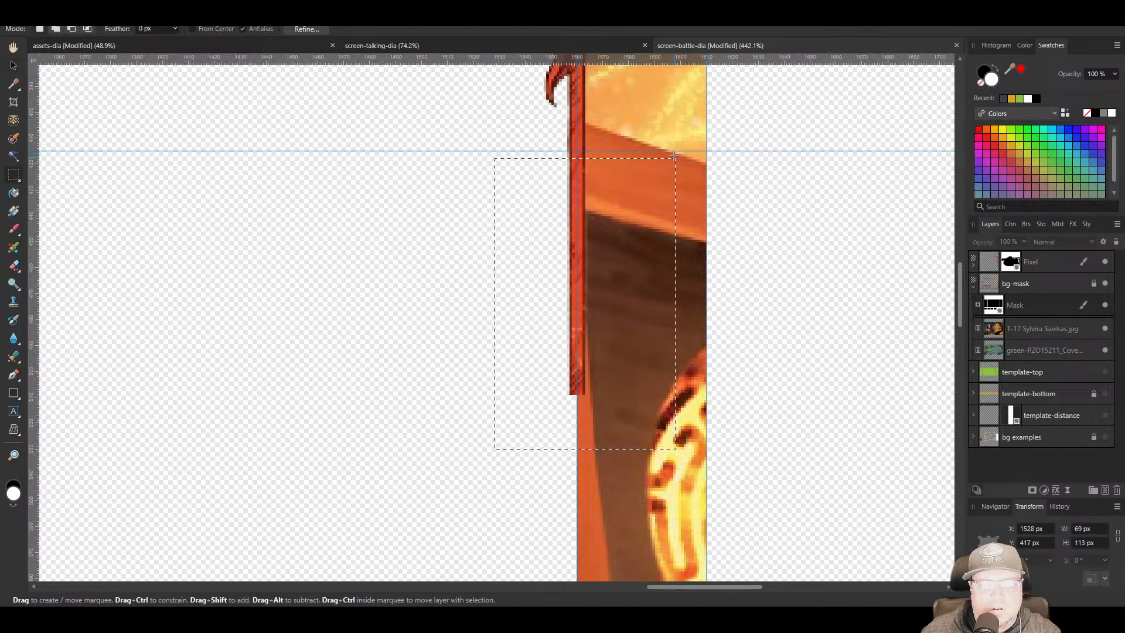
drag(674, 155, 672, 151)
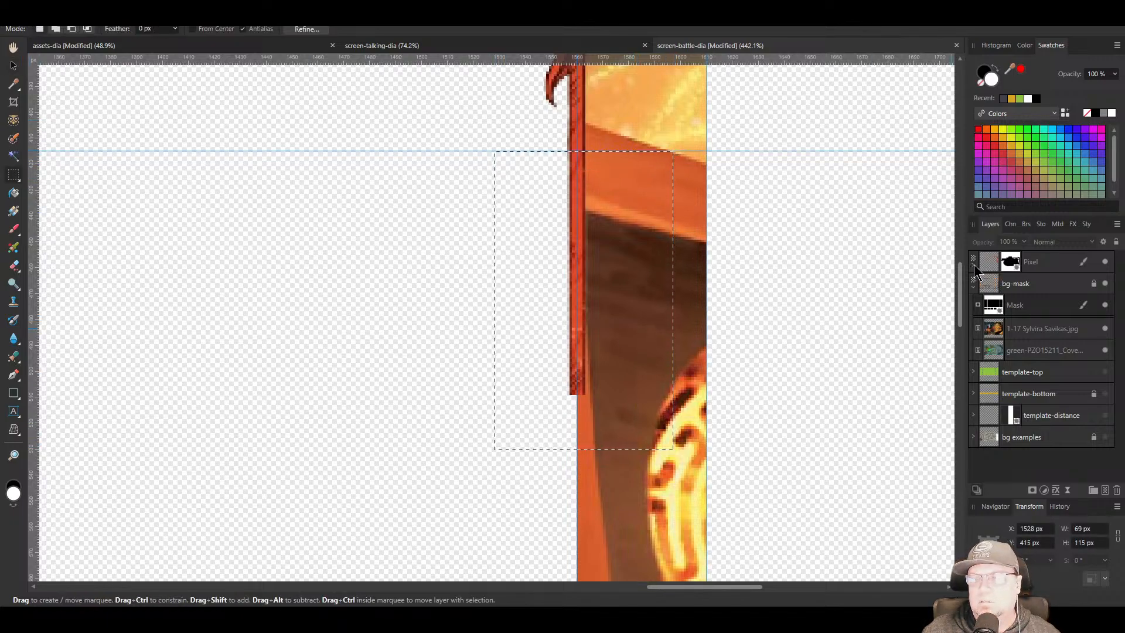
Paint black on the frame layer's mask with a 28 px brush to hide the vertical strip below the guide, and clear the selection
click(974, 267)
click(993, 287)
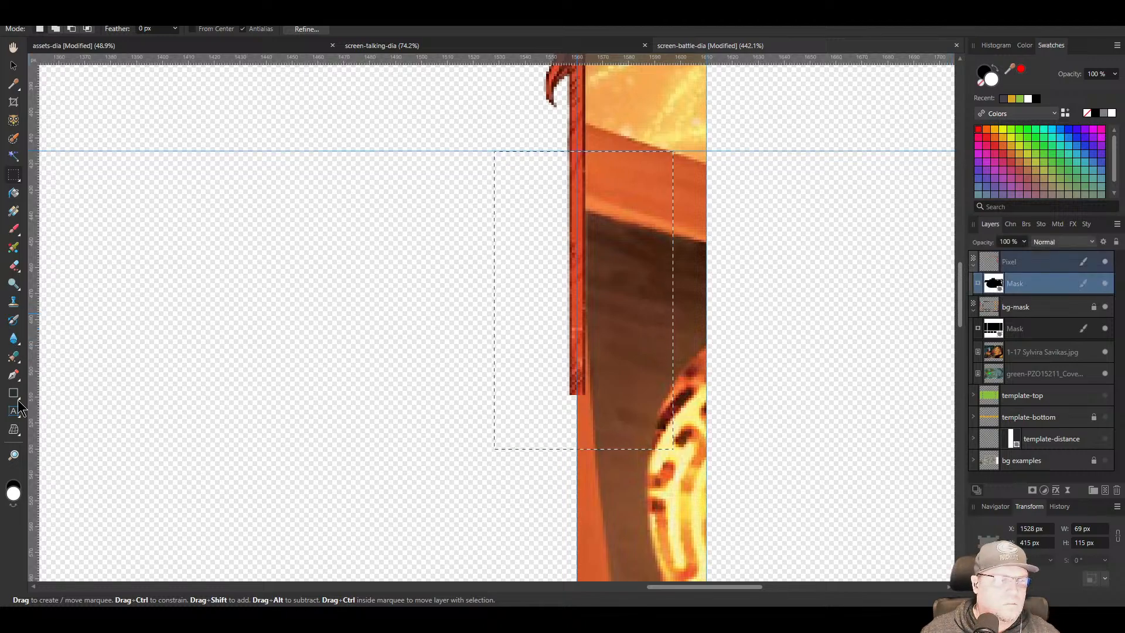
click(13, 228)
click(595, 269)
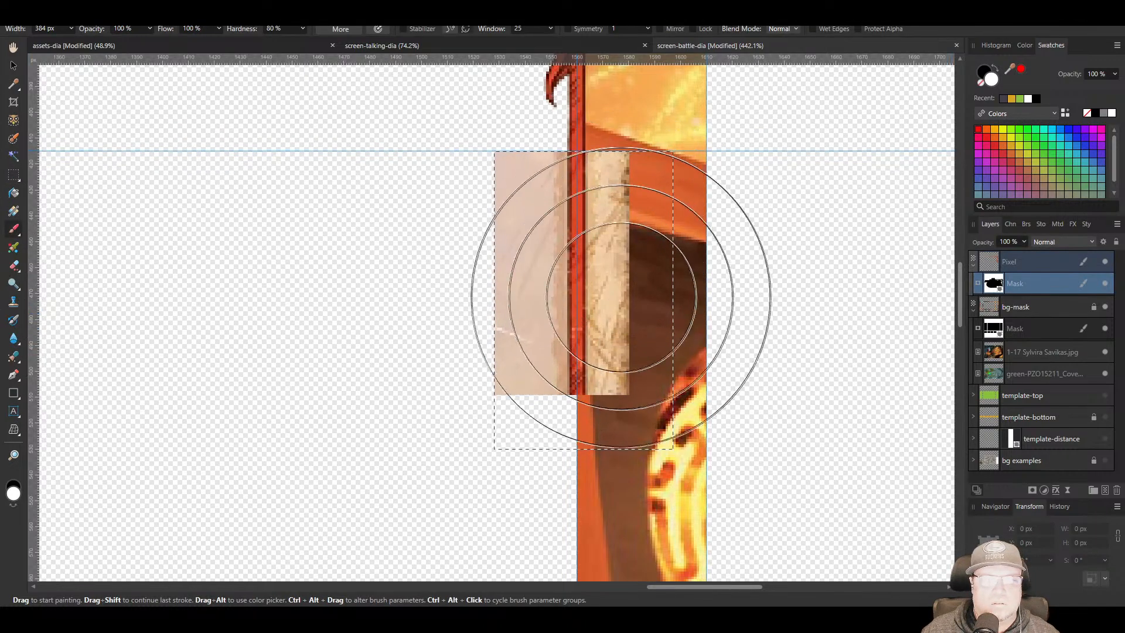
key(ctrl+z)
click(13, 507)
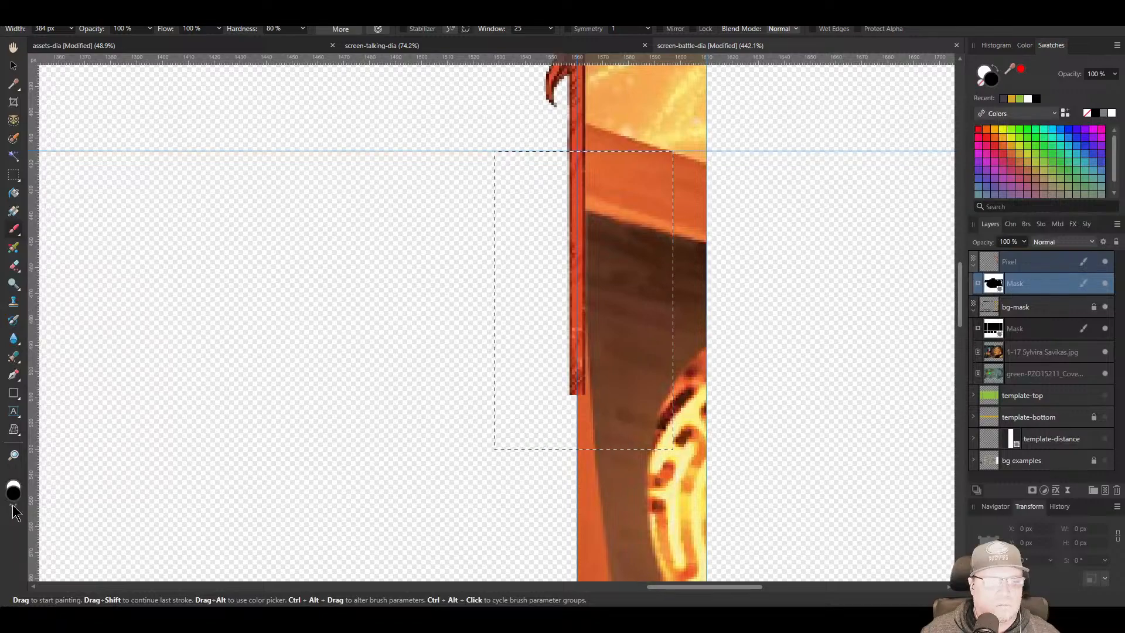
key(bracketleft)
key(bracketleft)
key(bracketleft)
key(bracketleft)
key(bracketleft)
key(bracketleft)
key(bracketleft)
key(bracketleft)
key(bracketleft)
key(bracketleft)
key(bracketleft)
key(bracketleft)
key(bracketleft)
key(bracketleft)
key(bracketleft)
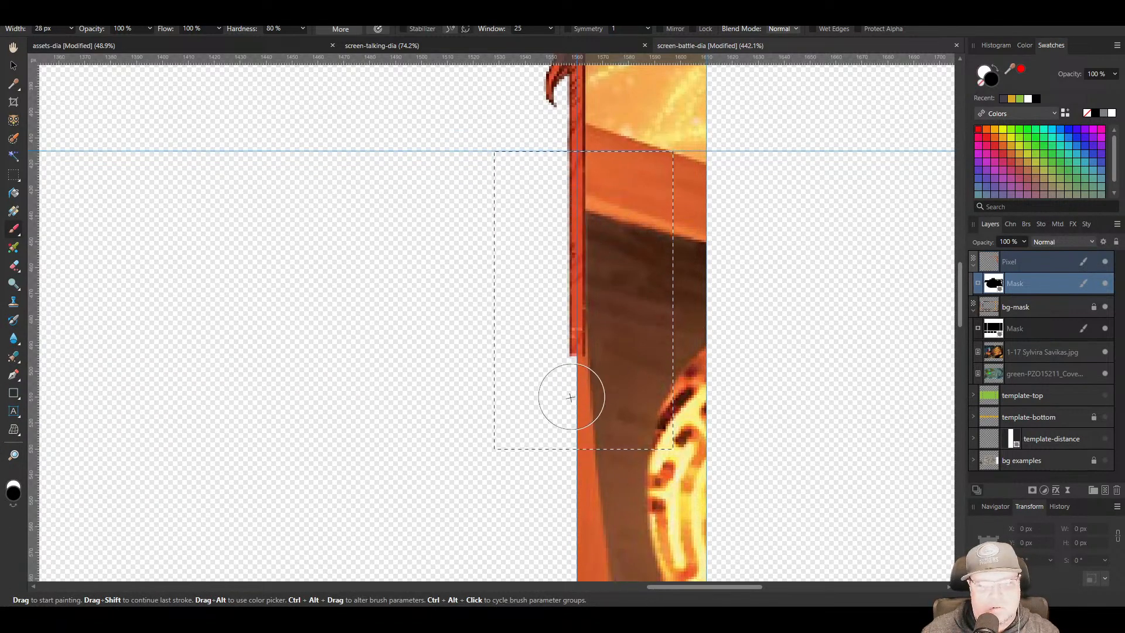
drag(570, 397, 583, 186)
key(ctrl+d)
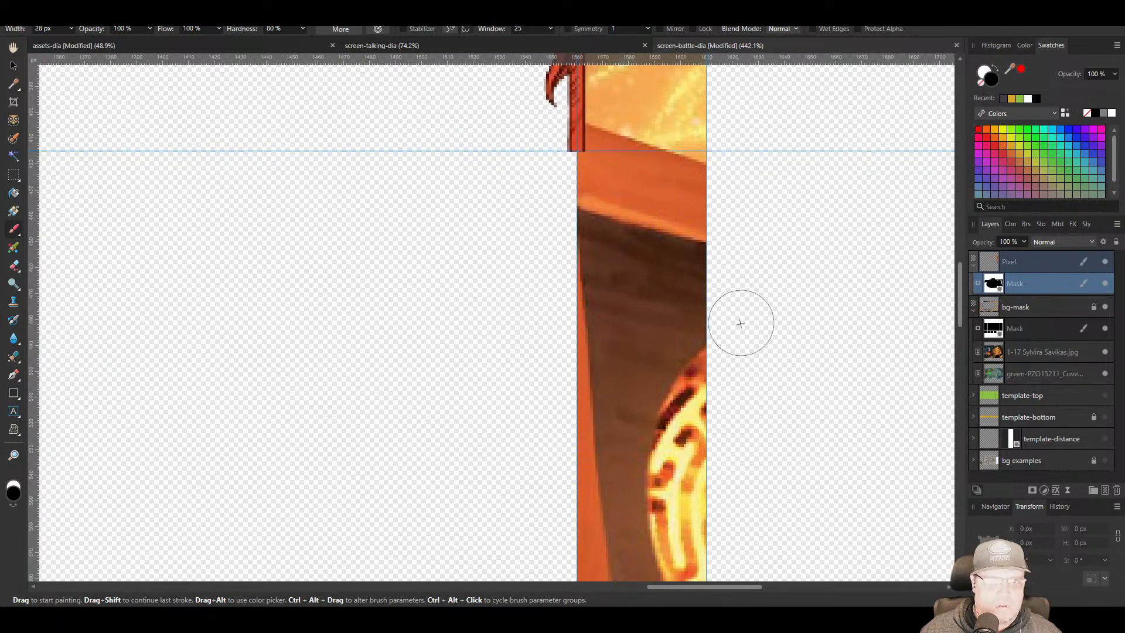
Marquee-select a 309 × 76 px area around the frame's horizontal strip, ending at the vertical centre guide
scroll(469, 311, down, 5)
drag(377, 242, 578, 429)
drag(438, 333, 628, 414)
drag(379, 379, 554, 454)
scroll(475, 379, up, 4)
drag(177, 256, 315, 369)
click(19, 180)
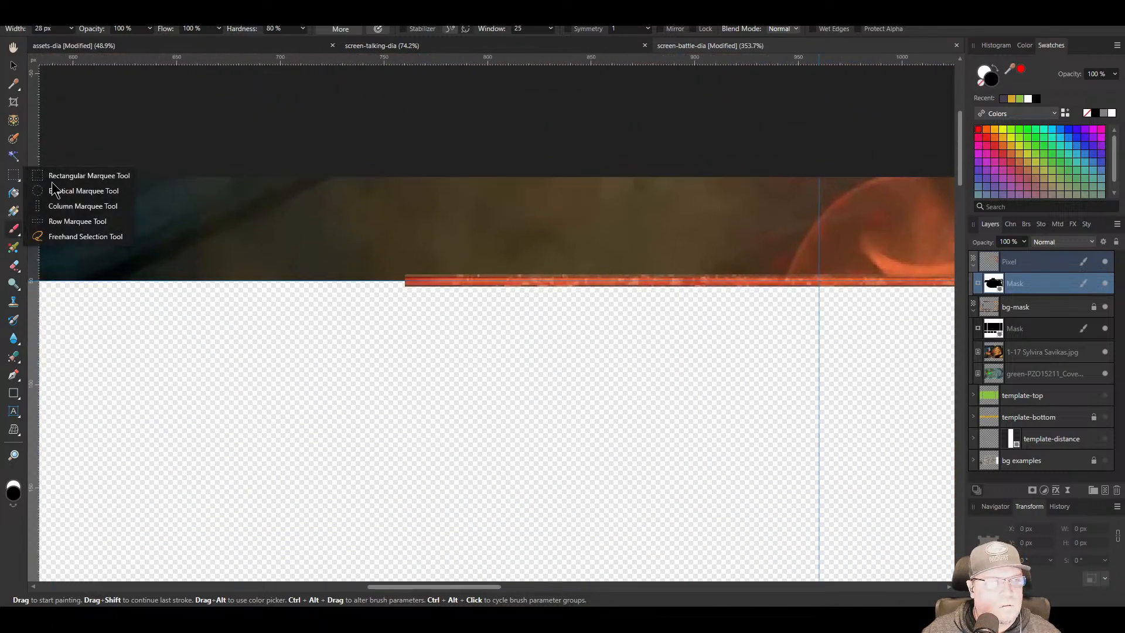
click(466, 273)
key(ctrl+z)
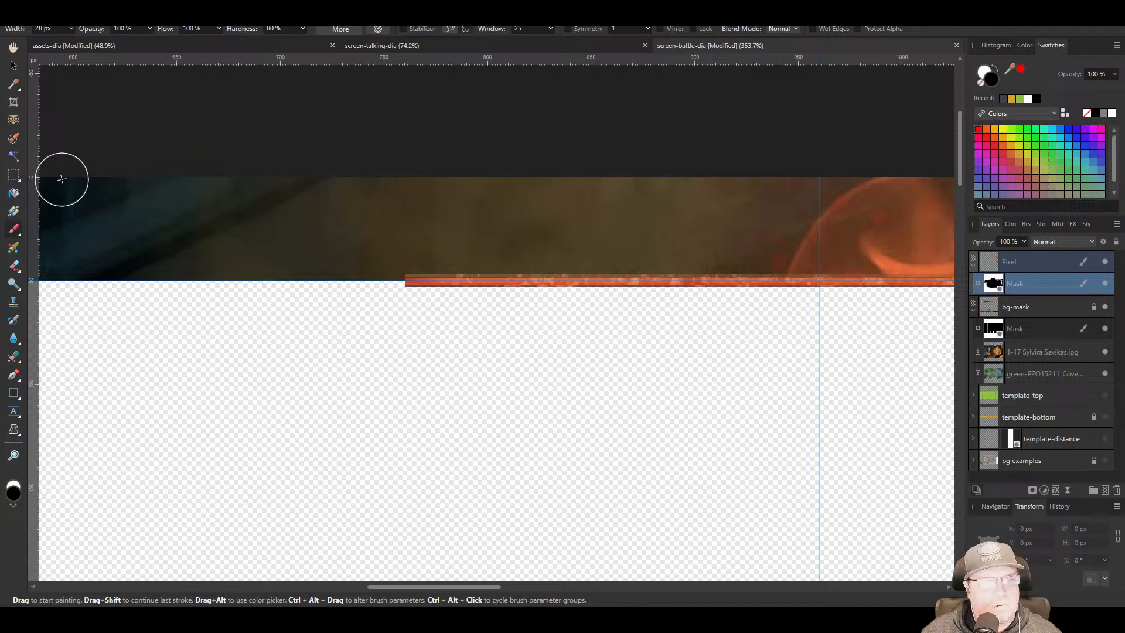
click(15, 174)
drag(178, 195, 821, 354)
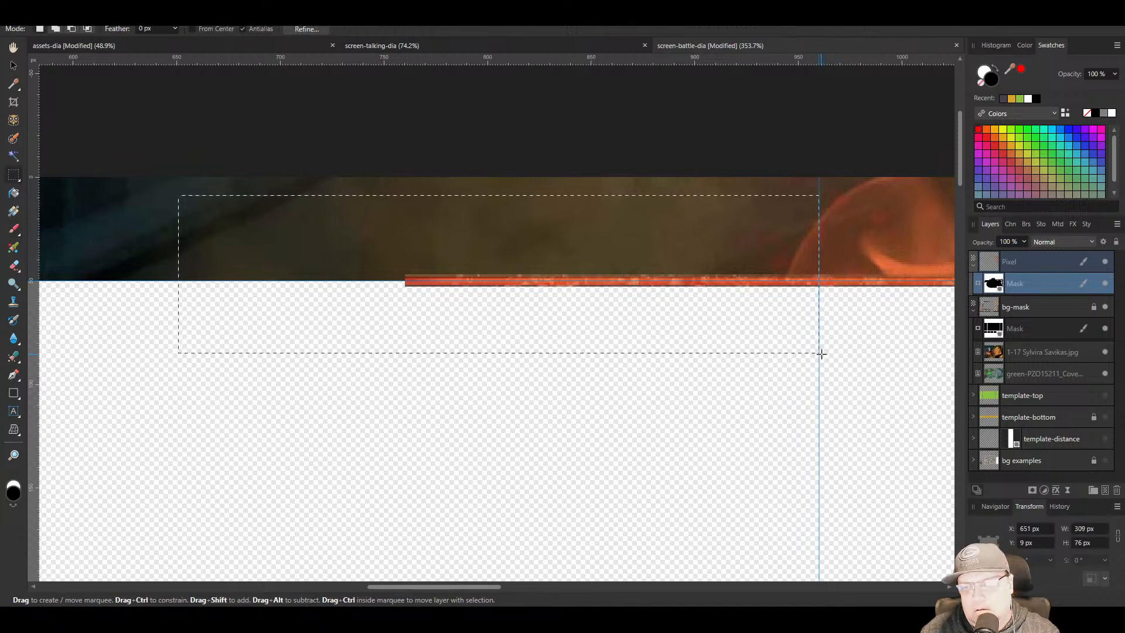
Paint the mask black inside the selection to hide the horizontal strip before the centre guide, and clear the selection
click(14, 228)
click(405, 283)
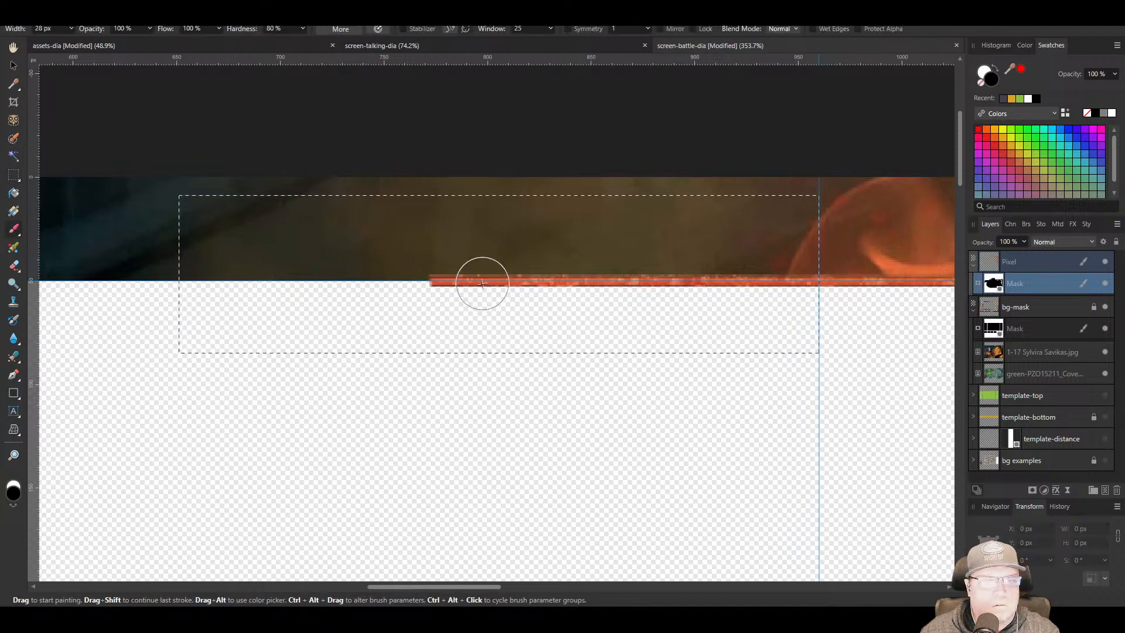
drag(482, 283, 853, 271)
key(ctrl+d)
scroll(724, 434, down, 3)
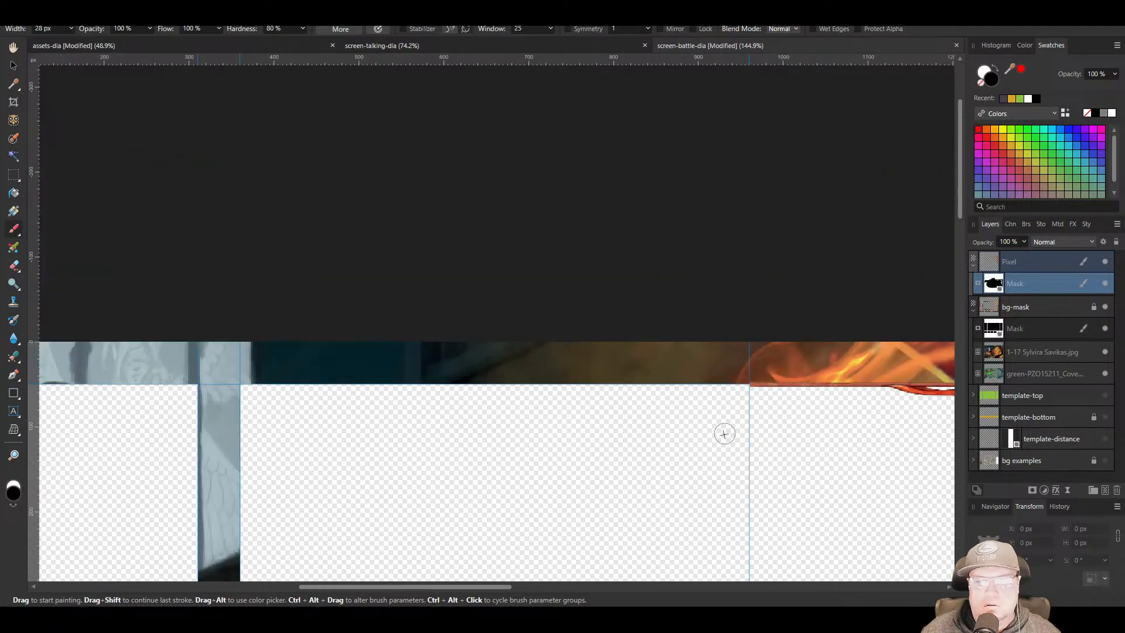
drag(724, 434, 342, 226)
scroll(358, 229, down, 2)
drag(244, 312, 310, 242)
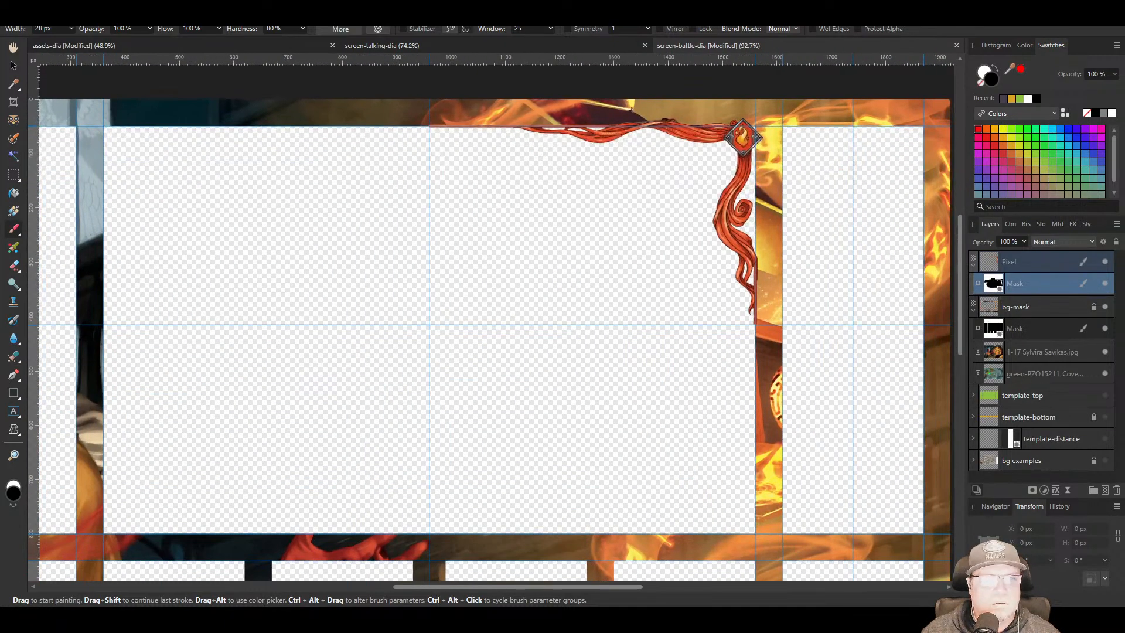
Duplicate the trimmed frame corner and flip the copy horizontally
click(12, 66)
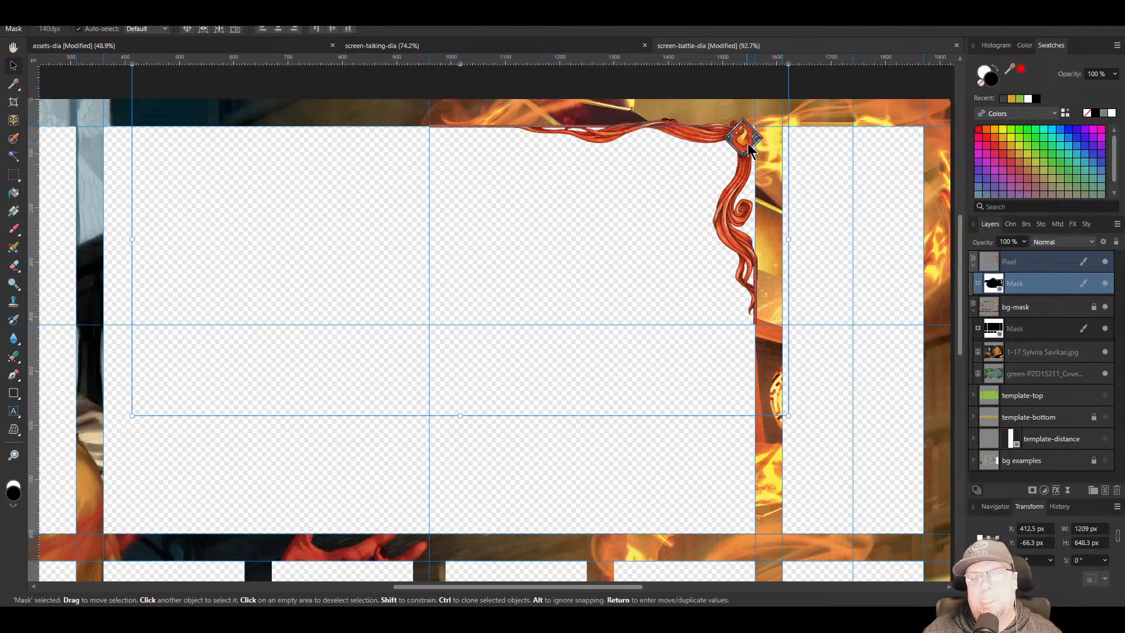
scroll(748, 147, up, 4)
scroll(738, 200, down, 7)
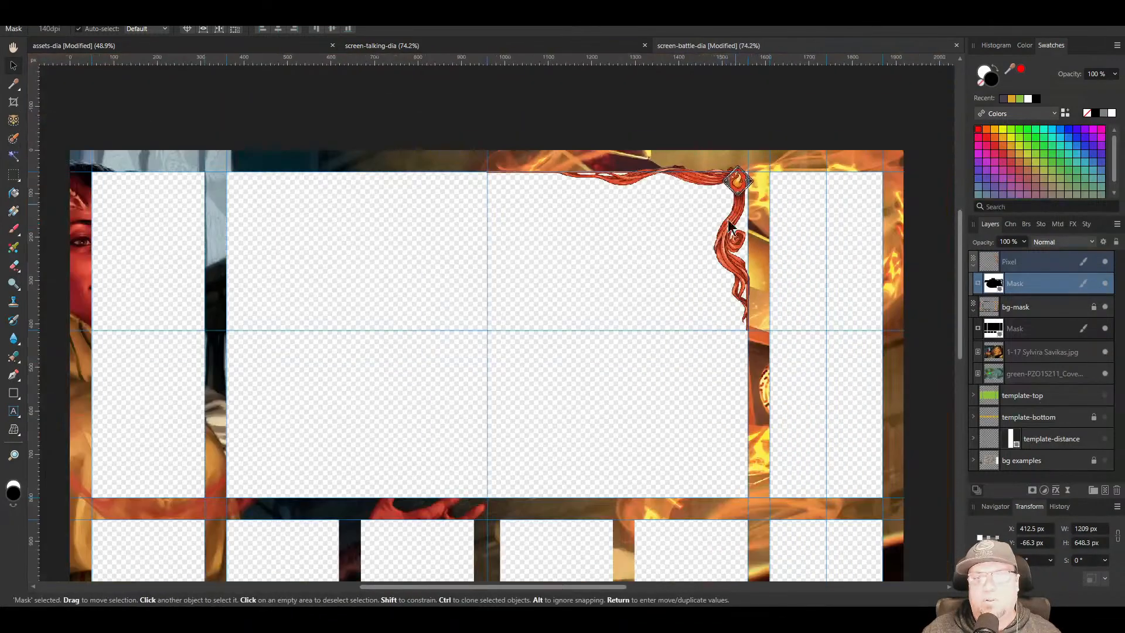
scroll(673, 300, up, 4)
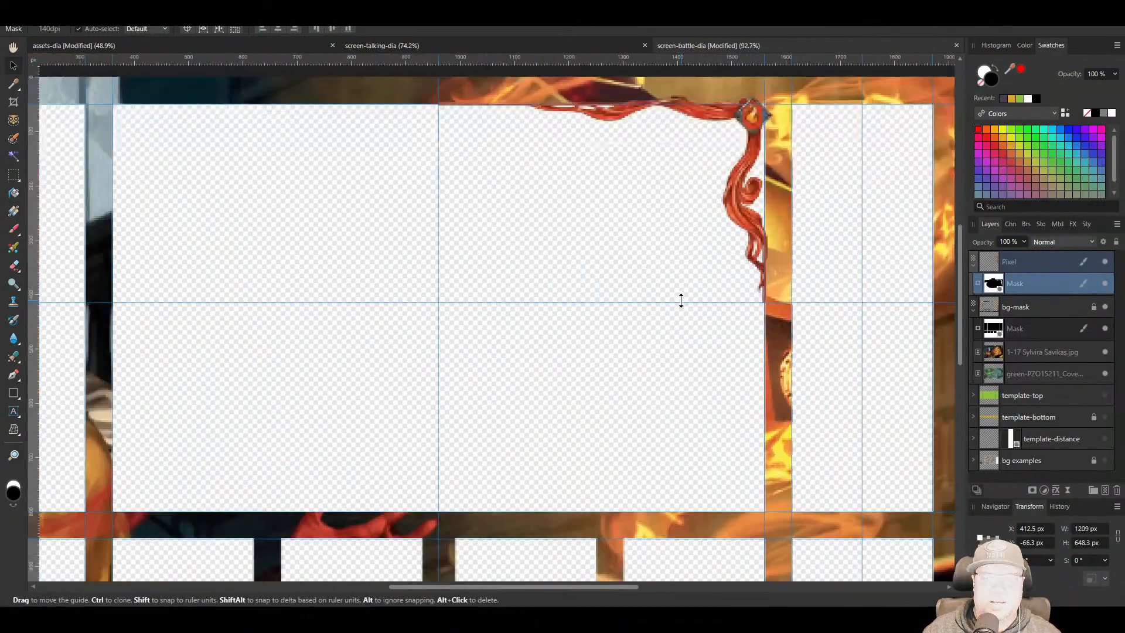
click(751, 118)
key(ctrl+j)
right_click(745, 114)
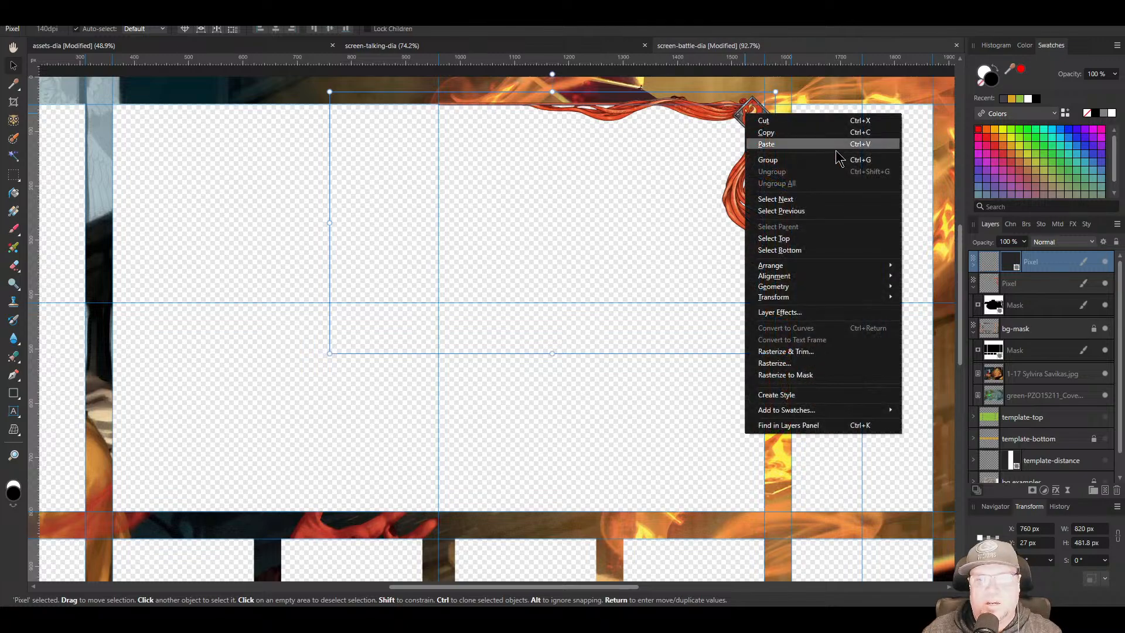
mouse_move(824, 302)
click(921, 326)
Move the flipped copy to X 340 px along the main window's left edge, check its alignment and deselect it
key(shift+Left)
key(shift+Left)
key(shift+Left)
key(shift+Left)
key(shift+Left)
key(shift+Left)
key(shift+Left)
key(shift+Left)
key(shift+Left)
key(shift+Left)
key(shift+Left)
key(shift+Left)
key(shift+Left)
key(shift+Left)
key(shift+Left)
key(shift+Left)
key(shift+Left)
key(shift+Left)
key(shift+Left)
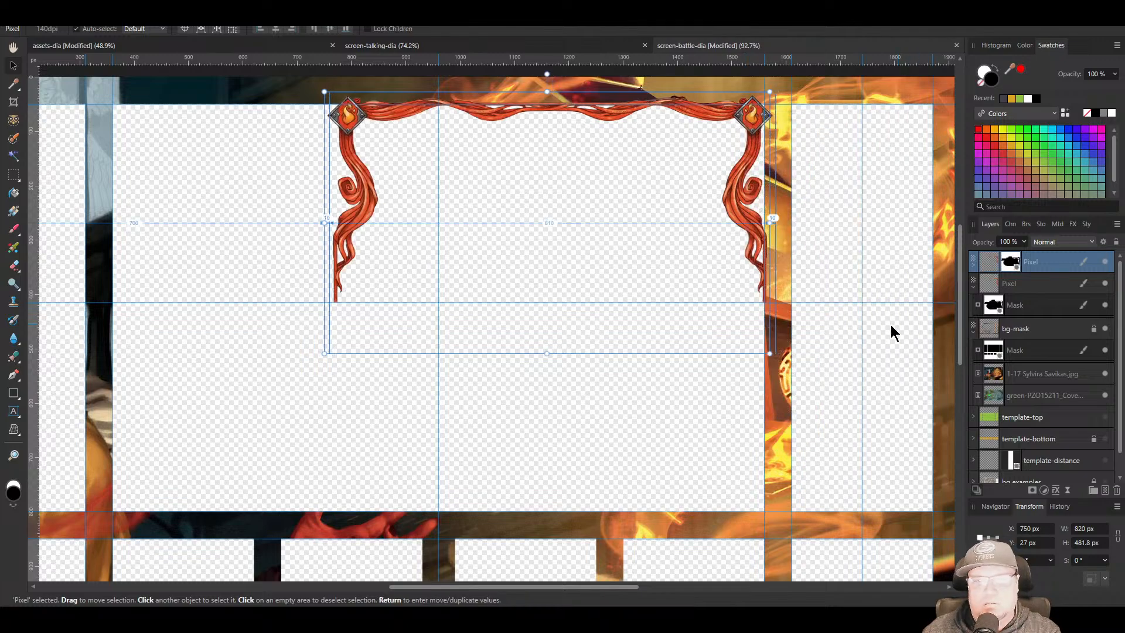
key(shift+Left)
key(shift+Left)
key(shift+Left)
key(shift+Left)
key(shift+Left)
key(shift+Left)
key(shift+Left)
key(shift+Left)
key(shift+Left)
key(shift+Left)
key(shift+Left)
key(shift+Left)
key(shift+Left)
key(shift+Left)
key(shift+Left)
key(shift+Left)
key(shift+Left)
key(shift+Left)
key(shift+Left)
key(shift+Left)
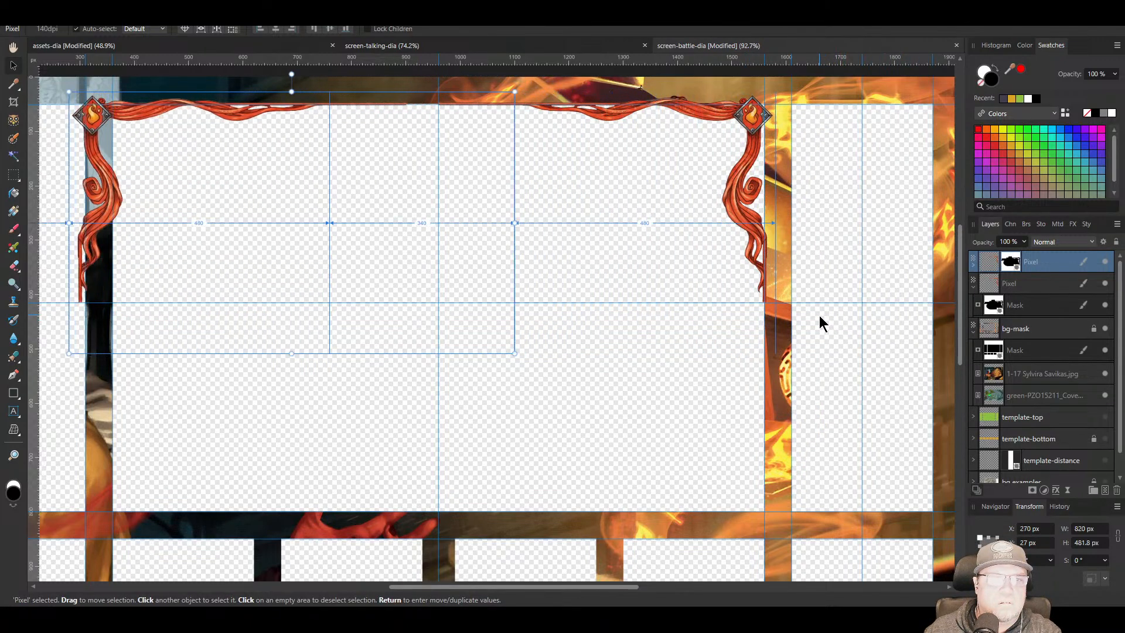
key(shift+Right)
key(shift+Right)
key(shift+Right)
key(shift+Right)
key(shift+Right)
key(shift+Right)
key(shift+Right)
key(shift+Right)
key(shift+Right)
key(shift+Right)
key(shift+Right)
key(shift+Right)
key(shift+Right)
key(shift+Right)
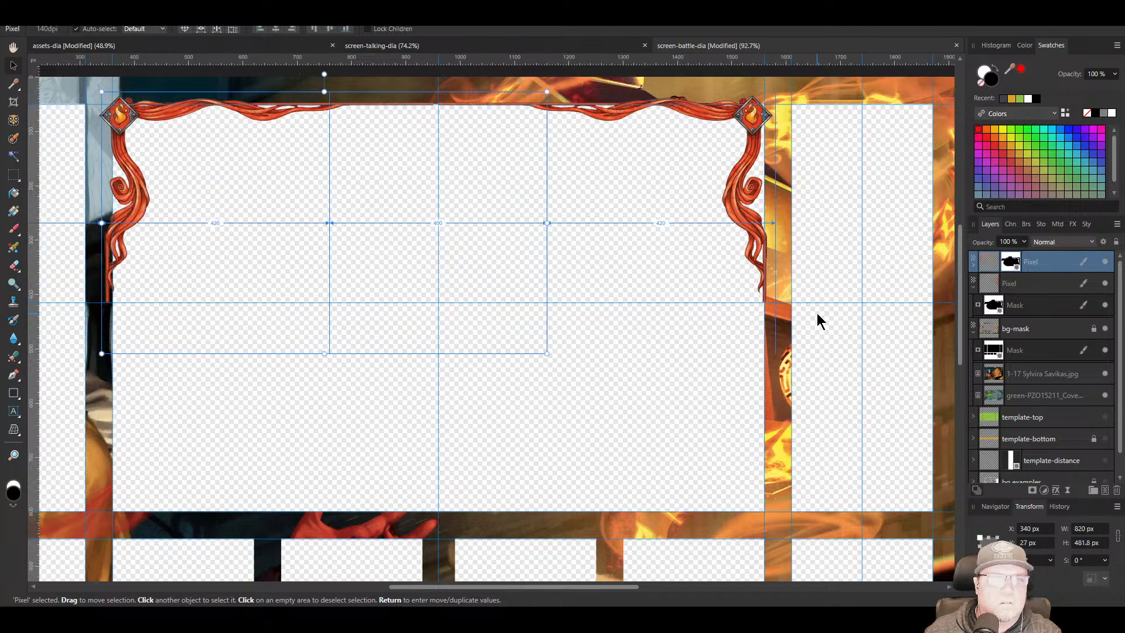
scroll(434, 439, up, 6)
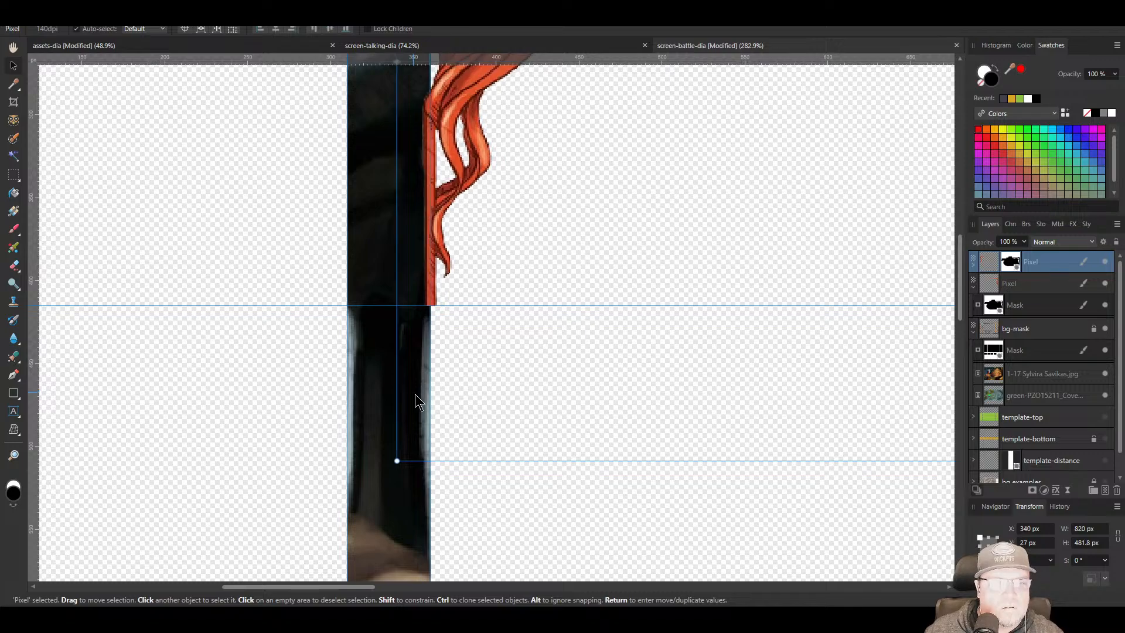
scroll(541, 387, down, 8)
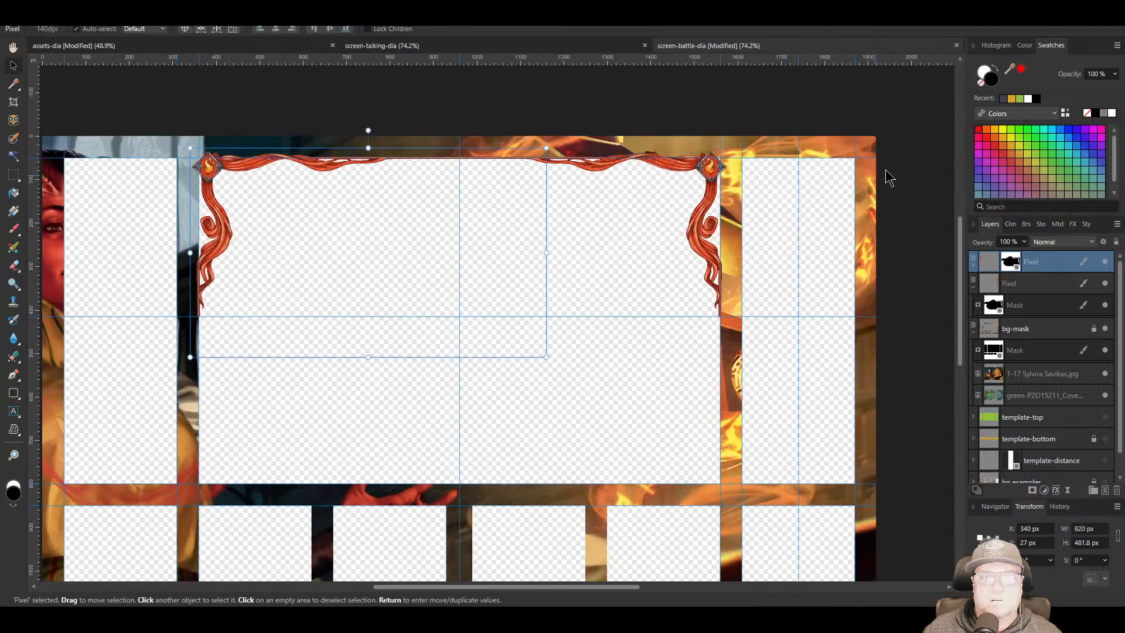
click(903, 174)
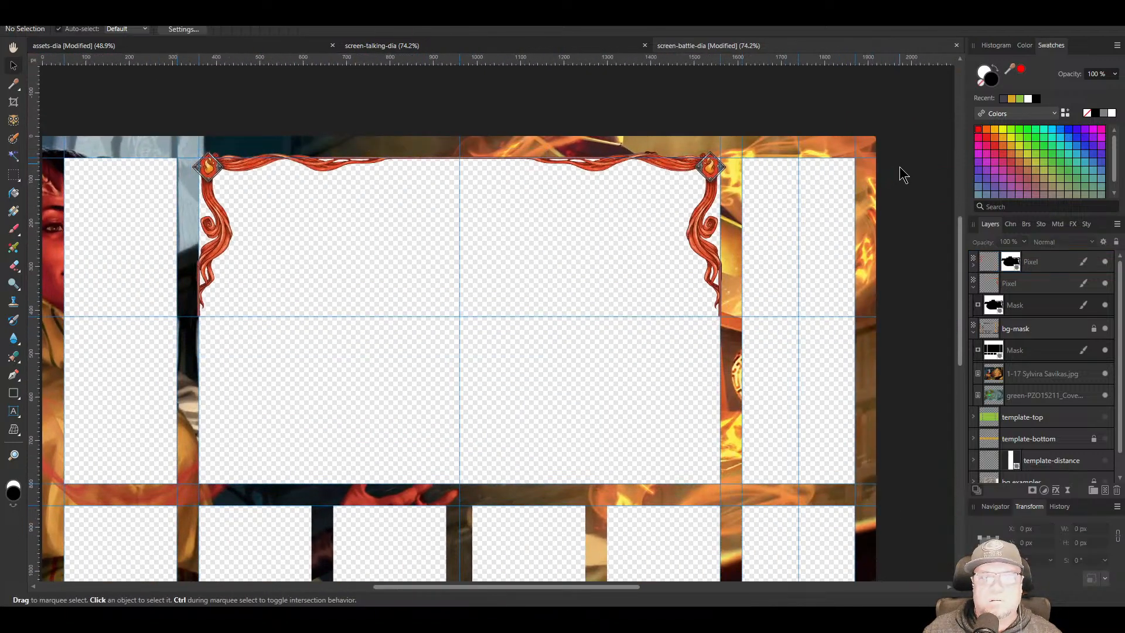
Select both upper frame corners, duplicate them and flip the copies vertically
click(715, 173)
shift+click(209, 174)
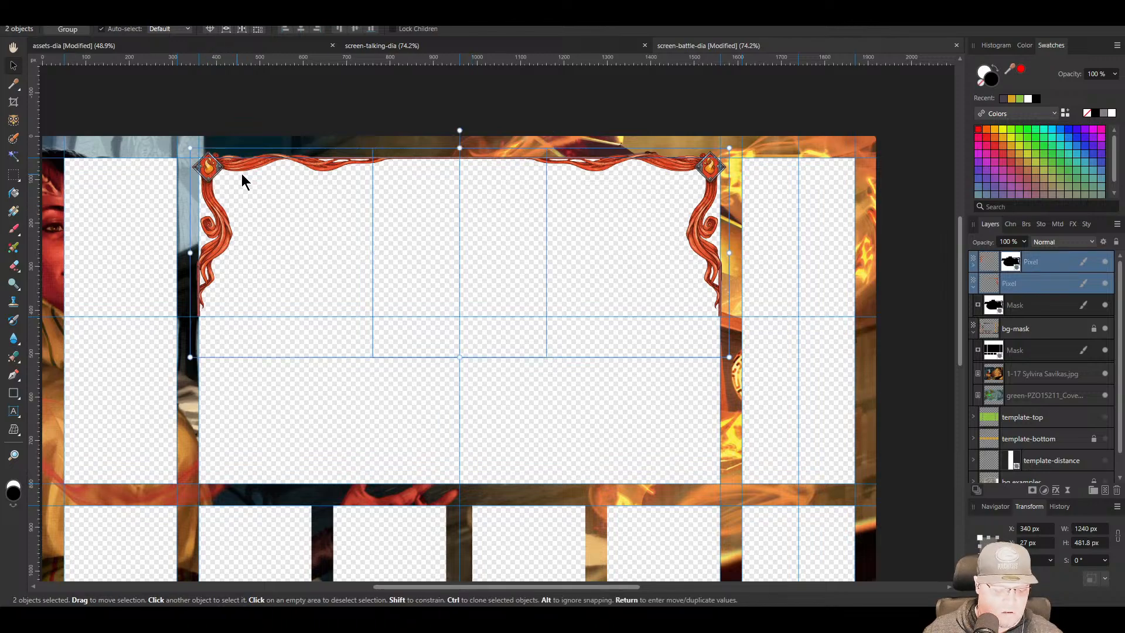
key(ctrl+j)
right_click(705, 172)
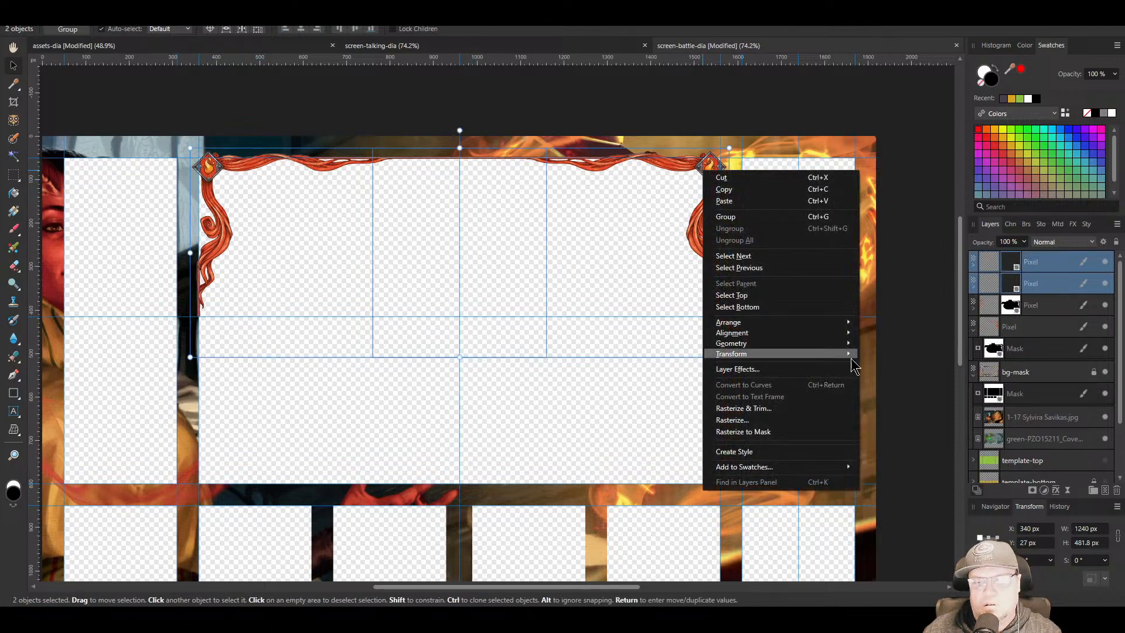
mouse_move(787, 359)
click(887, 395)
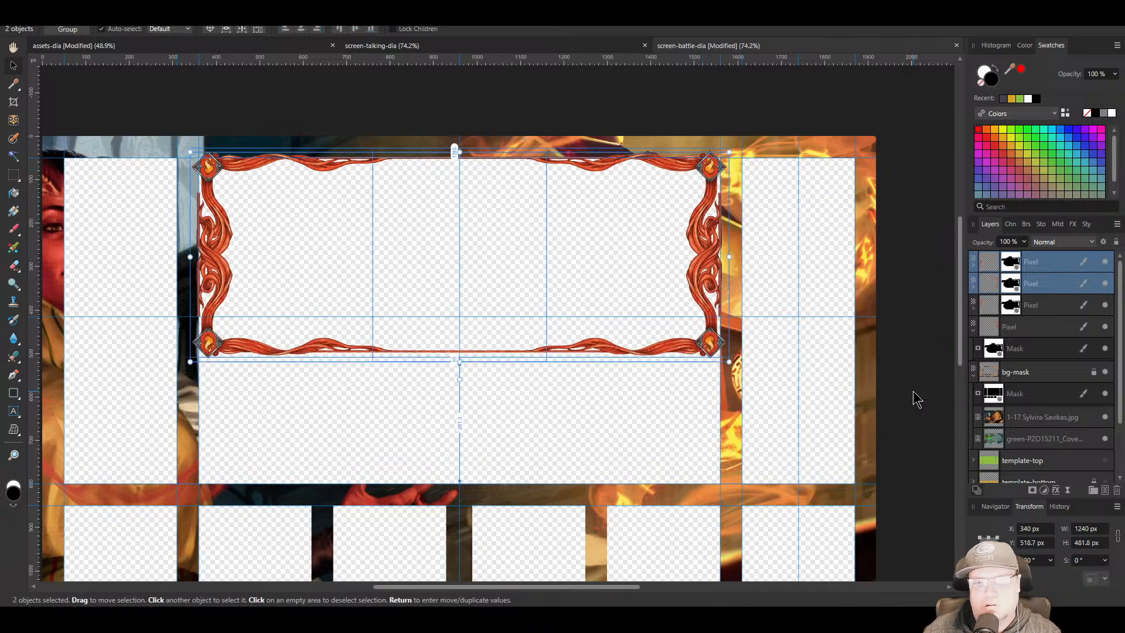
Move the two flipped frame corners down to Y 818.7 px, near the main window's lower edge
key(shift+Down)
key(shift+Down)
key(shift+Down)
key(shift+Down)
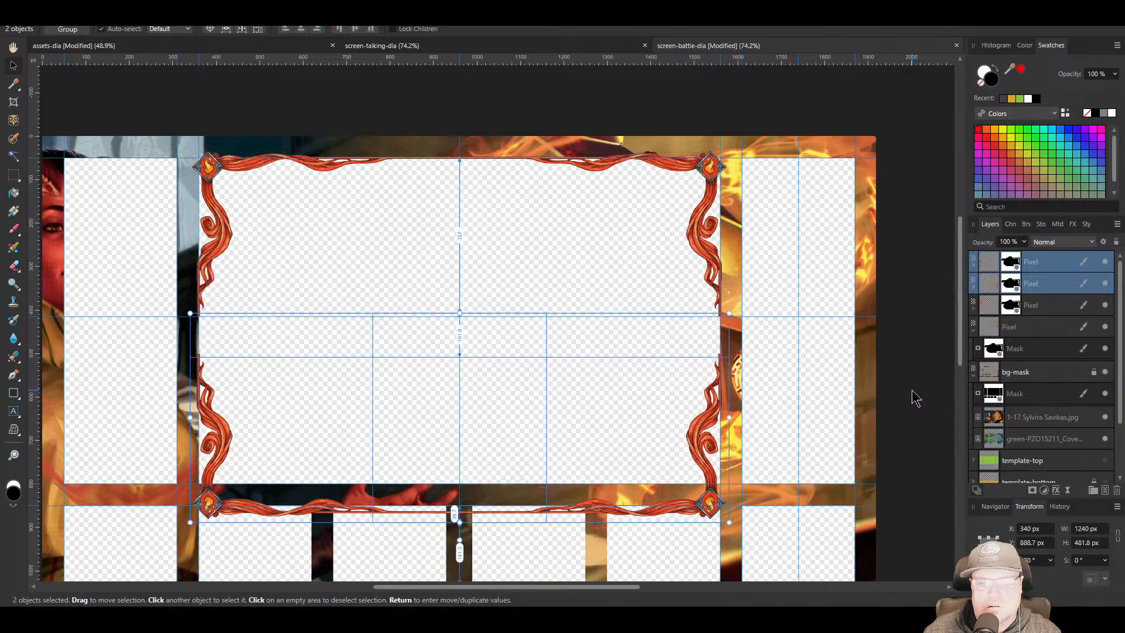
key(shift+Up)
key(shift+Up)
key(shift+Up)
key(shift+Up)
key(shift+Up)
key(shift+Up)
key(shift+Up)
key(shift+Up)
key(shift+Up)
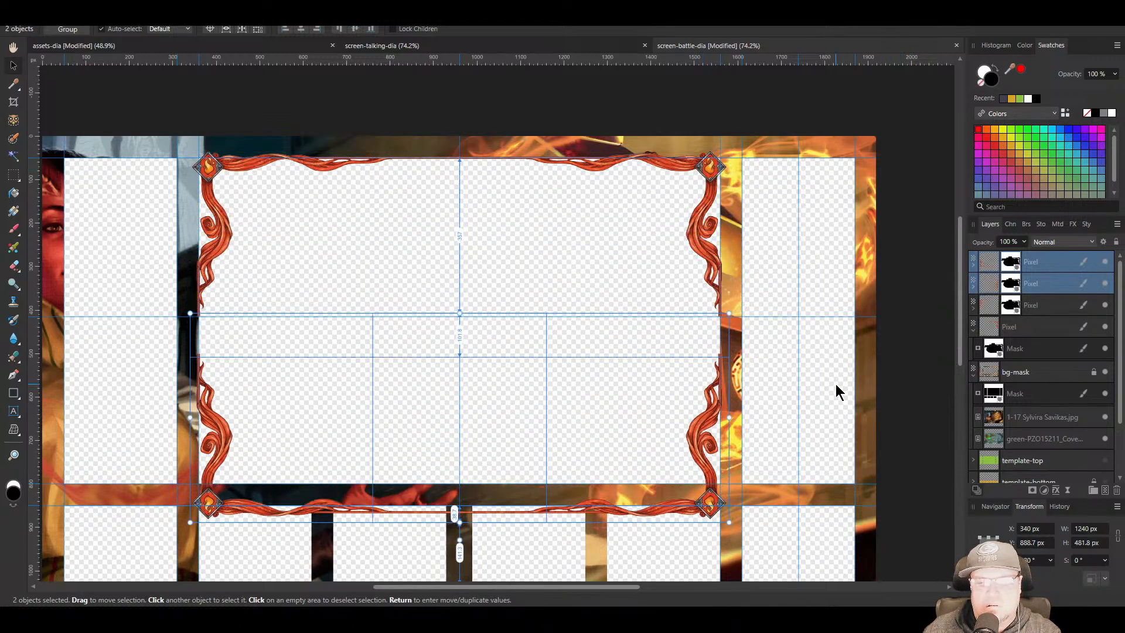
key(shift+Up)
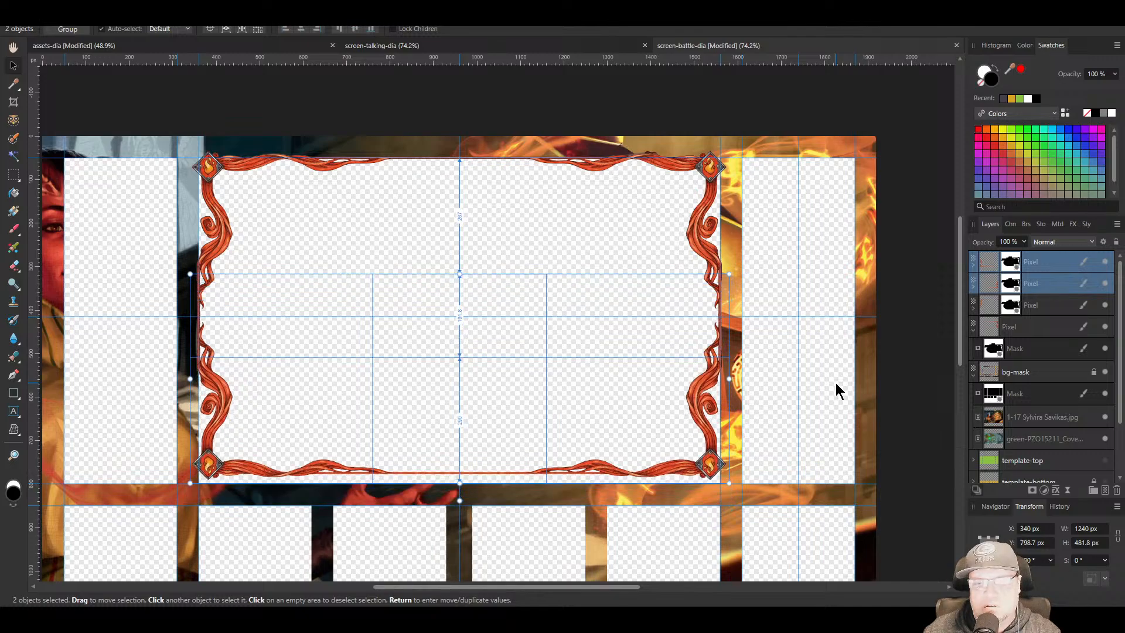
scroll(736, 383, up, 4)
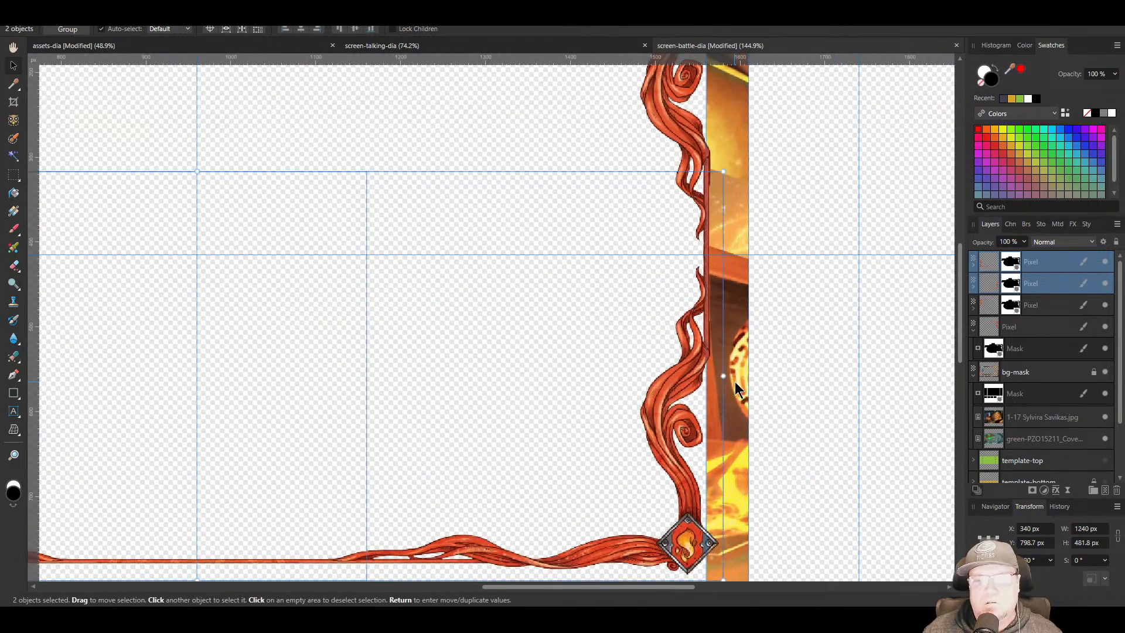
scroll(735, 381, down, 5)
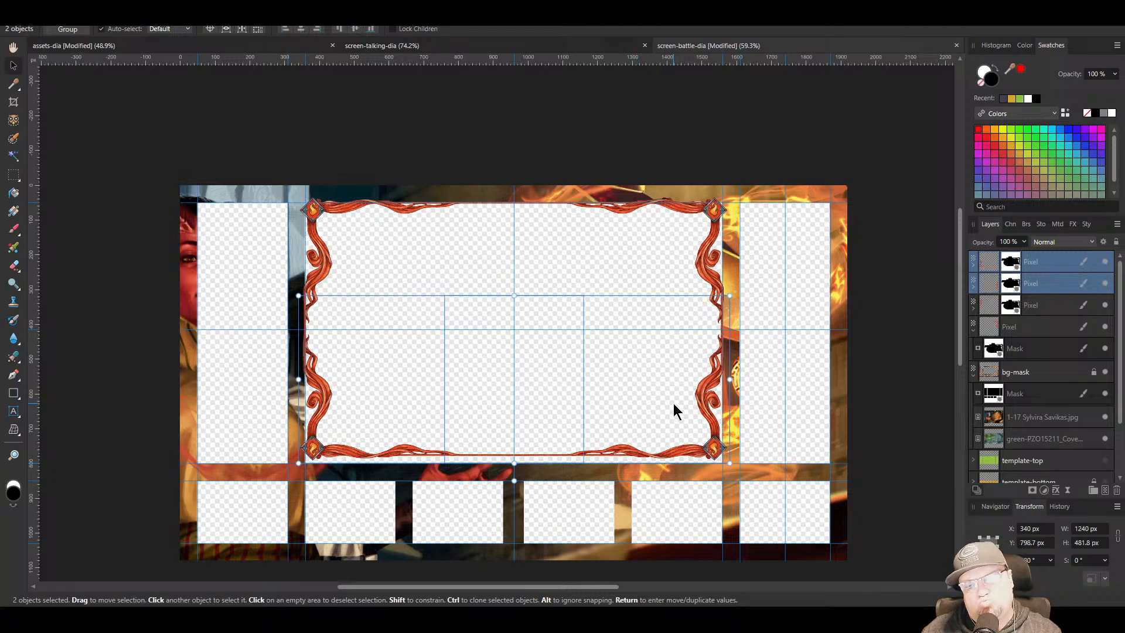
key(shift+Down)
key(shift+Down)
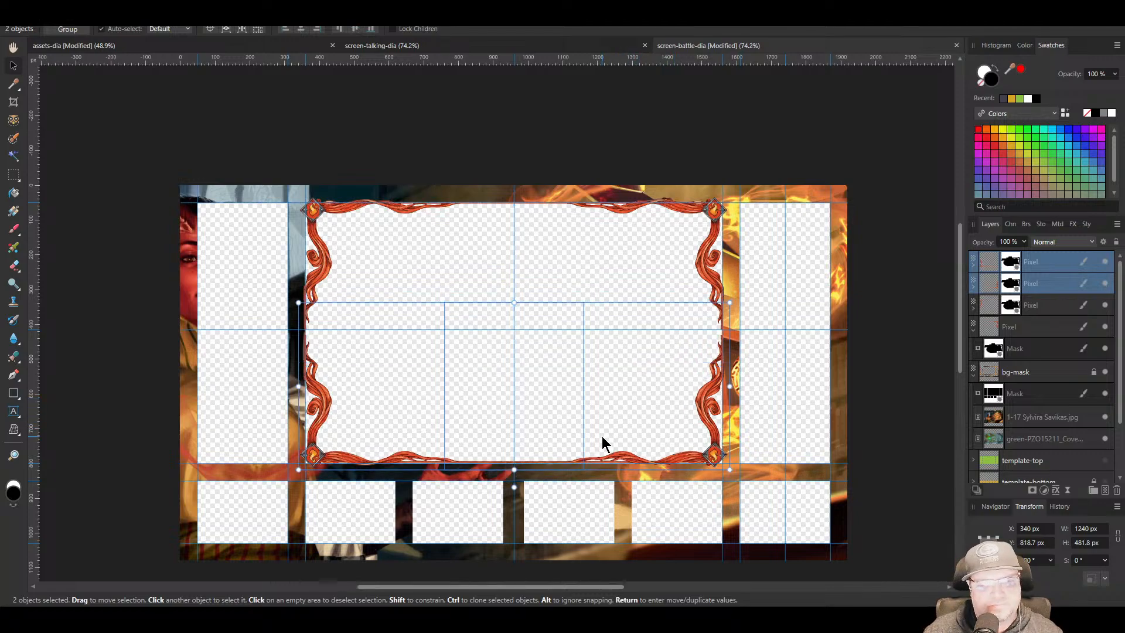
Fine-tune the flipped corners' height to Y 823.7 px so they line up with the main window's lower edge, and deselect them
scroll(603, 443, up, 3)
scroll(569, 302, down, 1)
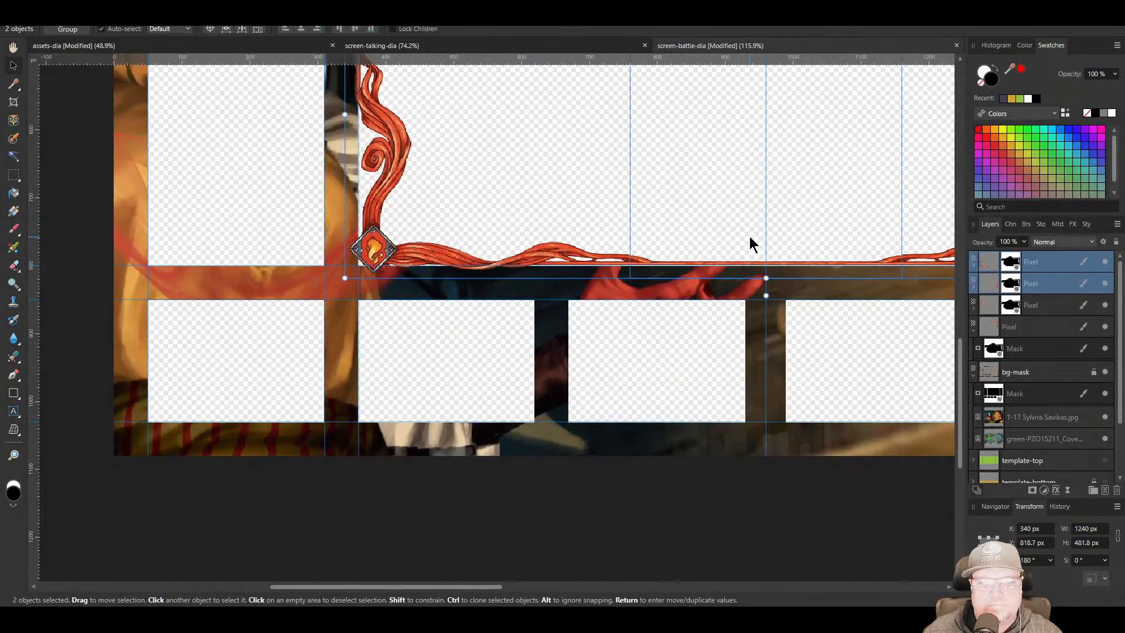
key(Down)
key(Down)
key(Down)
key(Down)
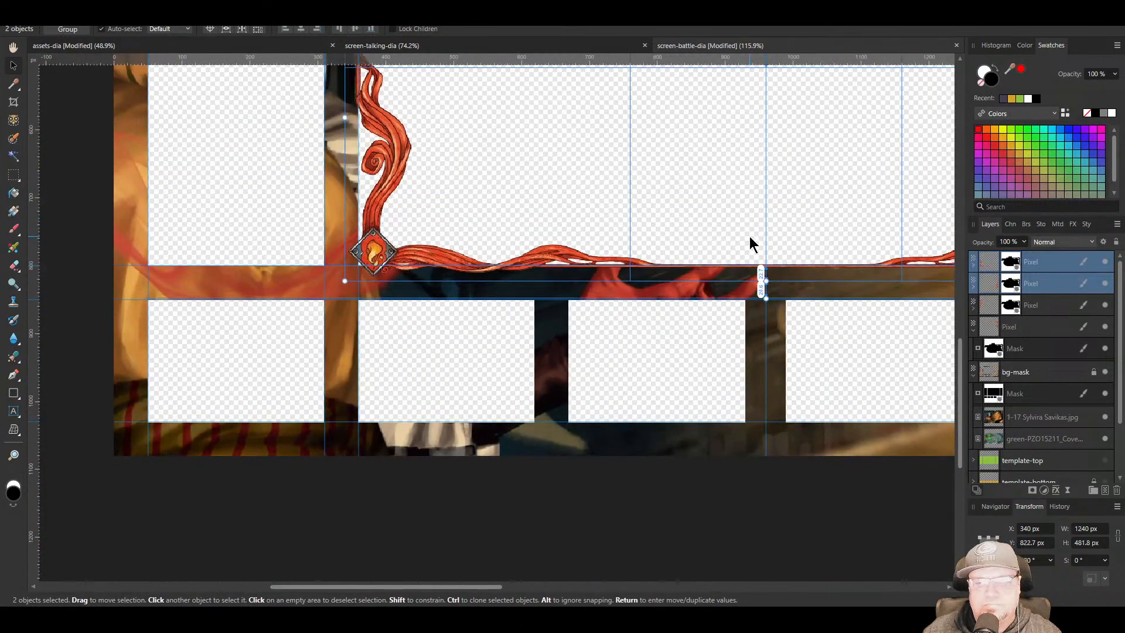
key(Down)
scroll(620, 276, down, 4)
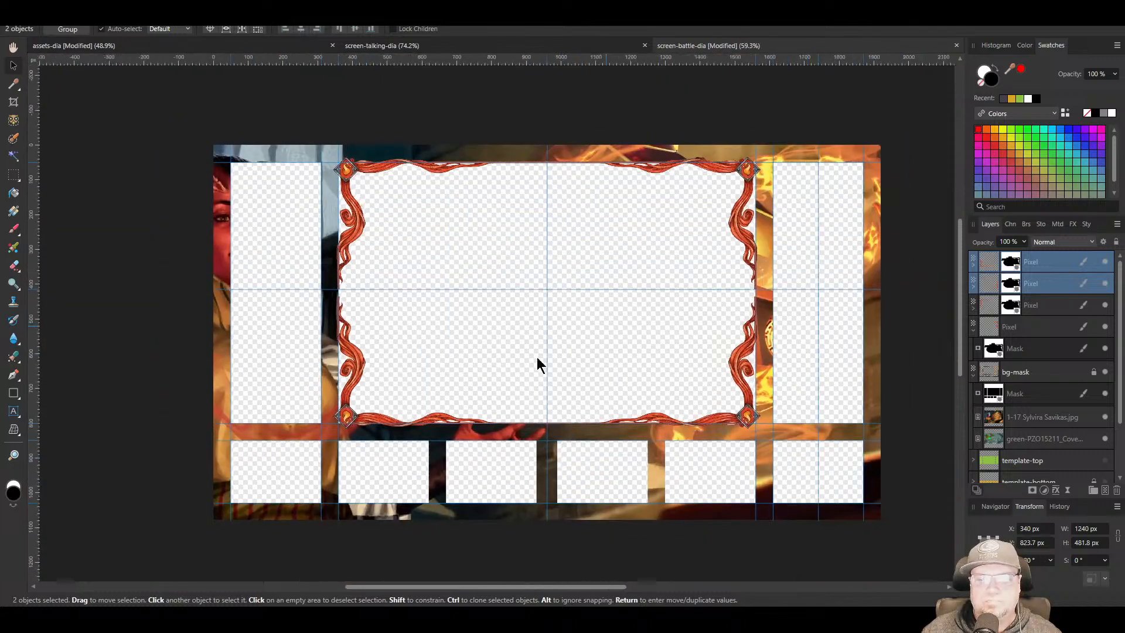
drag(536, 357, 435, 405)
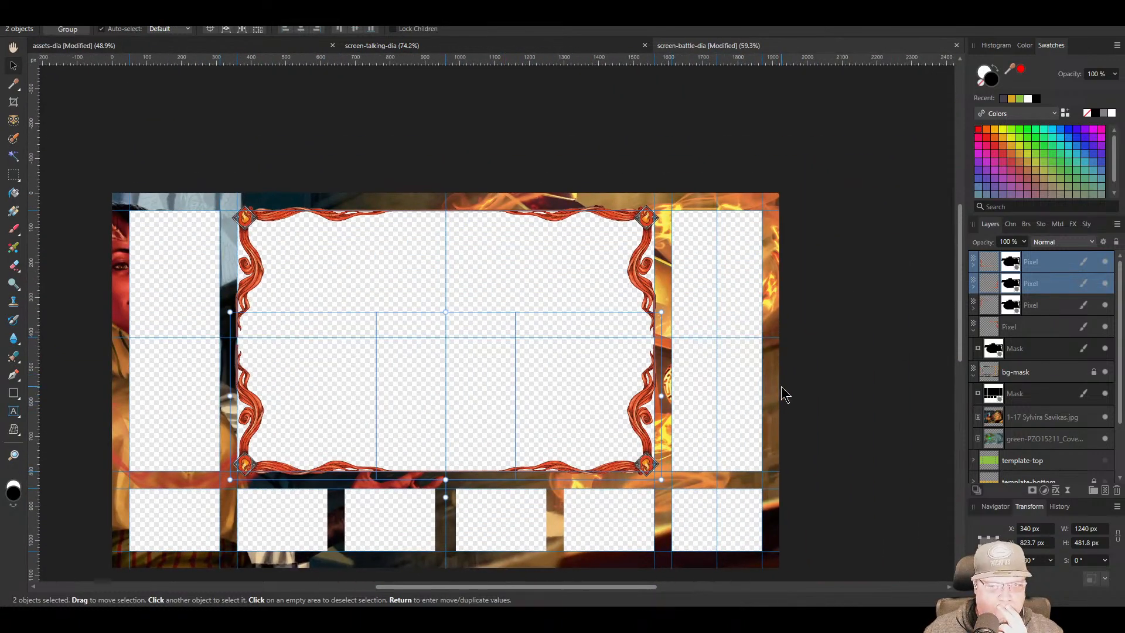
click(811, 372)
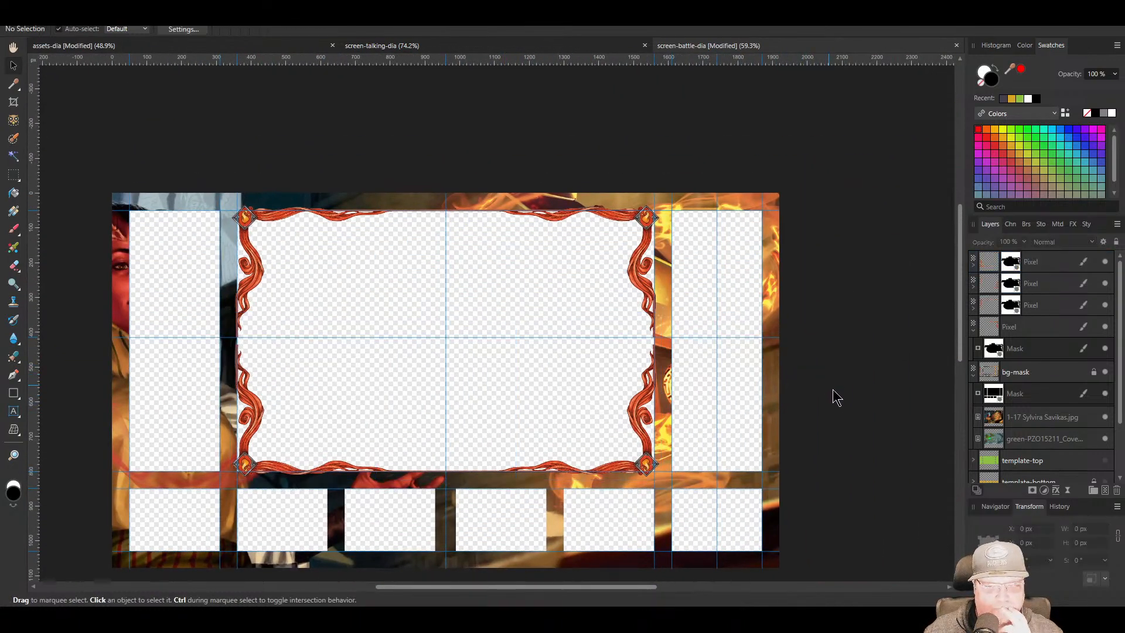
Prepare the lower right frame corner's mask for white painting inside a marquee about 169 × 170 px just below the centre guide
drag(347, 372, 645, 343)
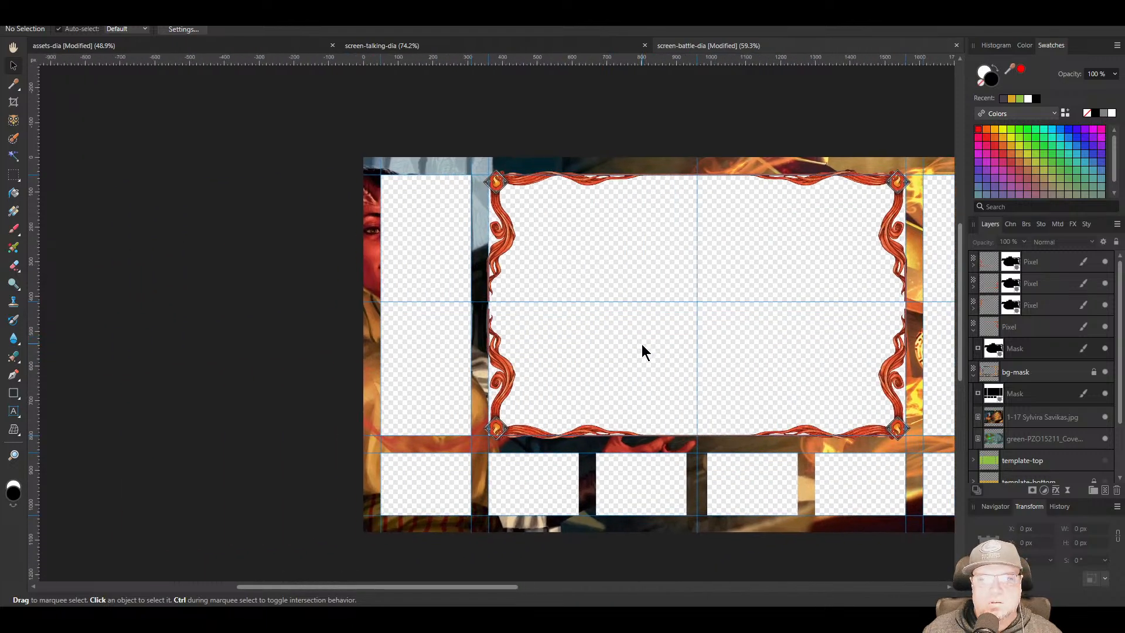
scroll(629, 378, up, 5)
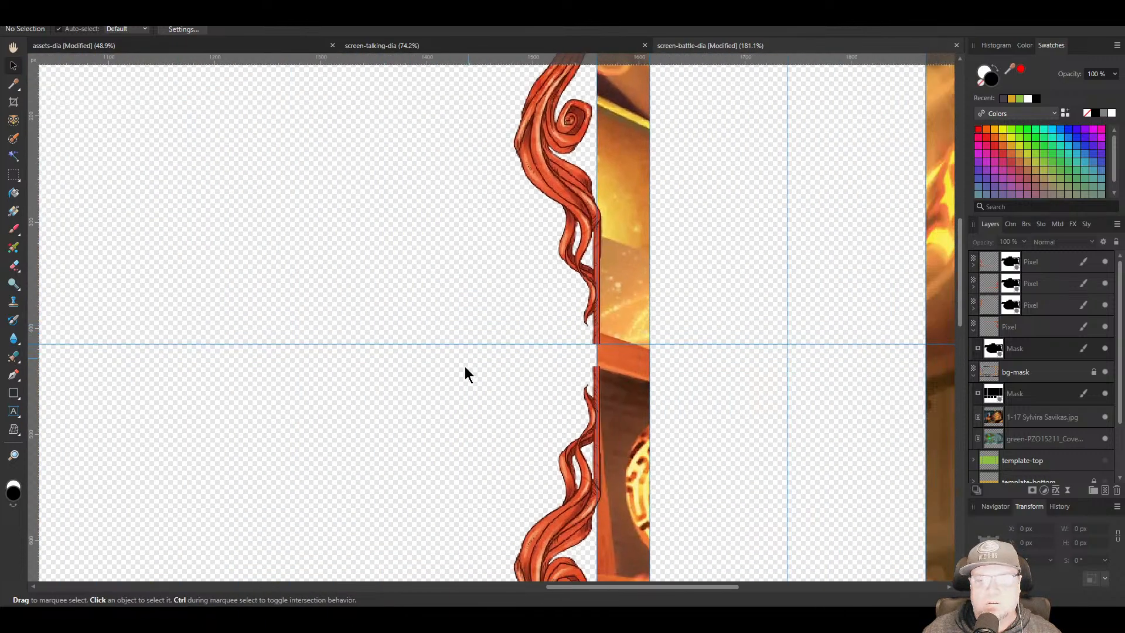
scroll(468, 367, up, 4)
drag(621, 352, 350, 325)
scroll(358, 330, down, 5)
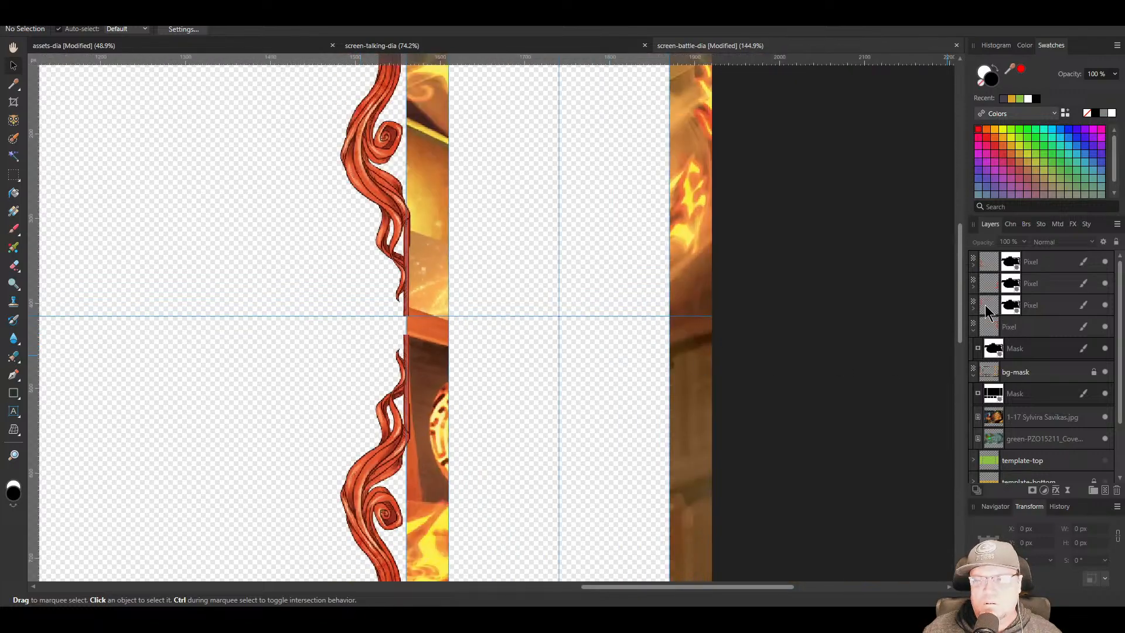
click(973, 288)
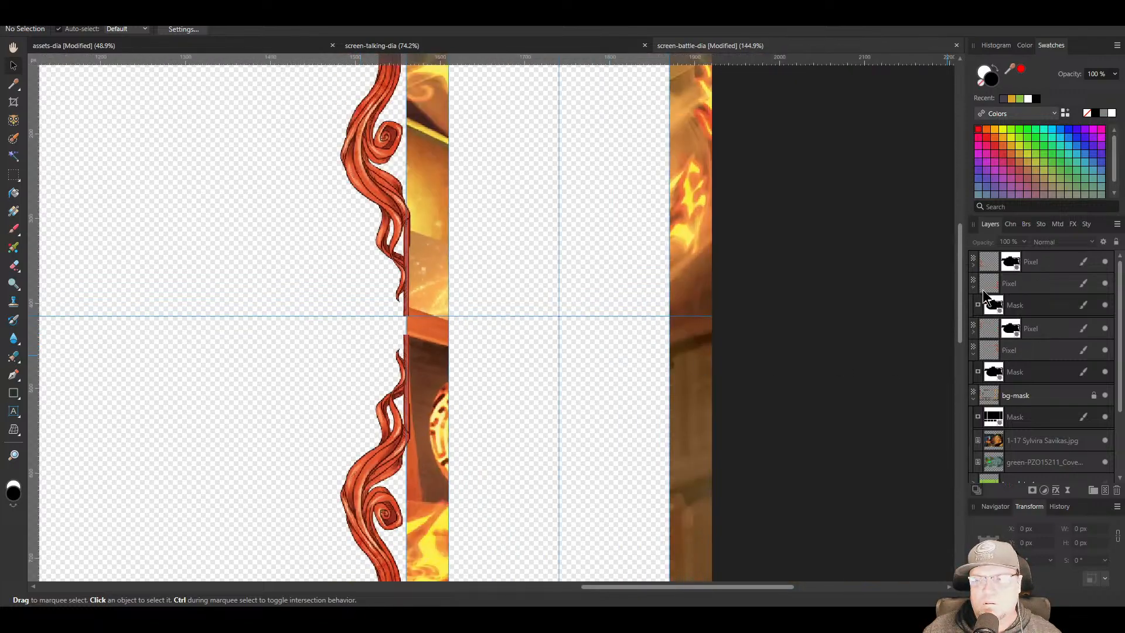
click(1015, 305)
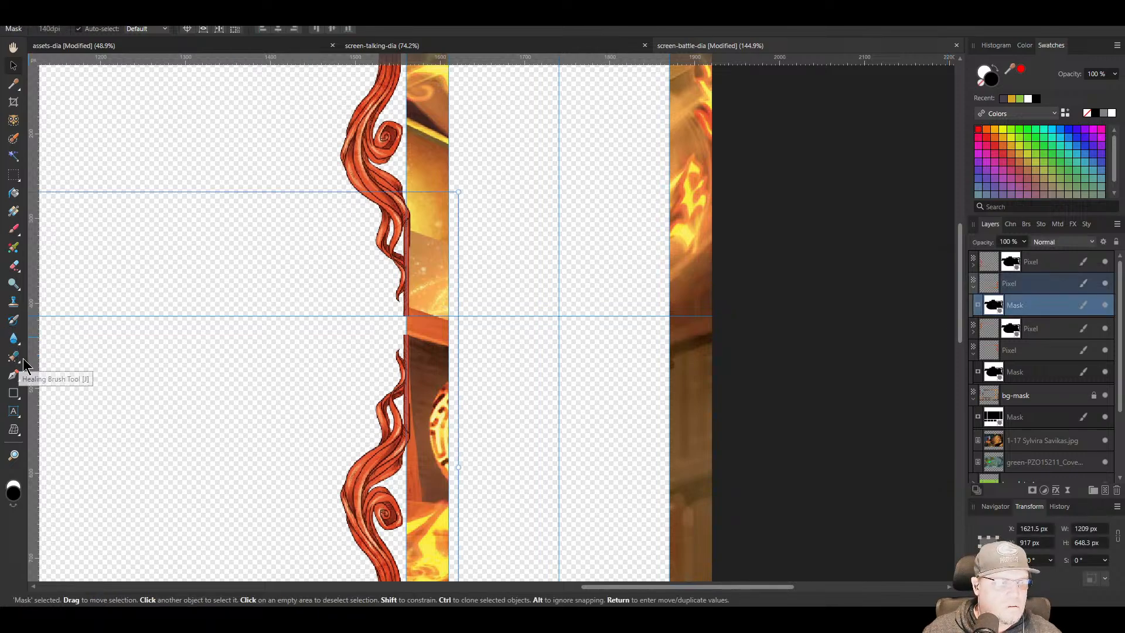
click(14, 175)
drag(305, 460, 447, 331)
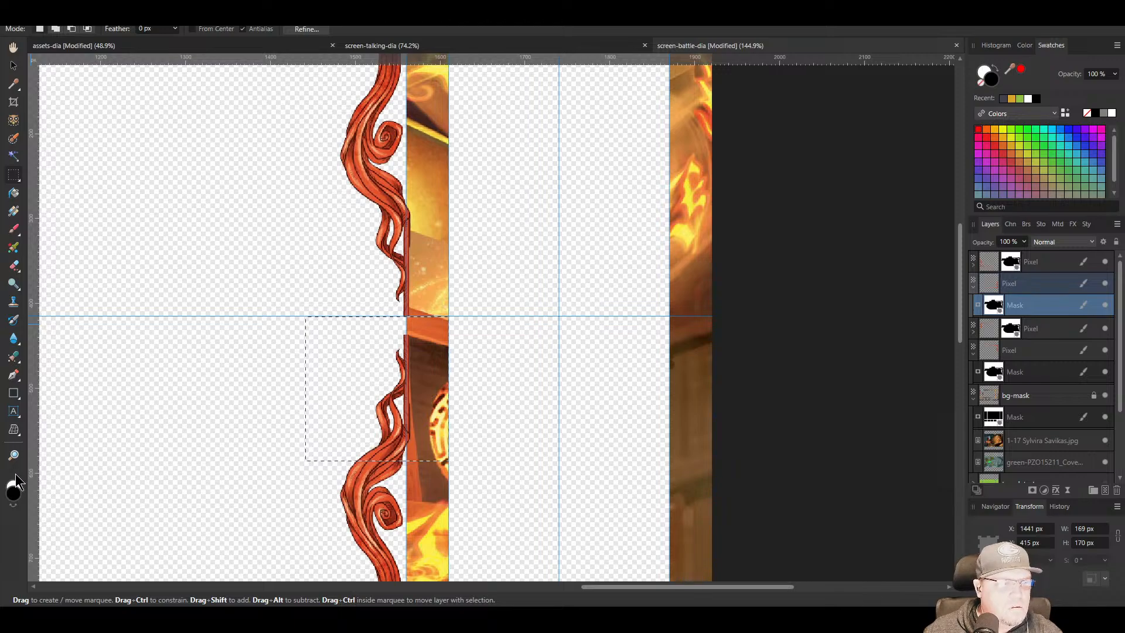
click(16, 507)
Try to fill the frame's right-hand gap by painting the mask white inside the large marquee
click(15, 229)
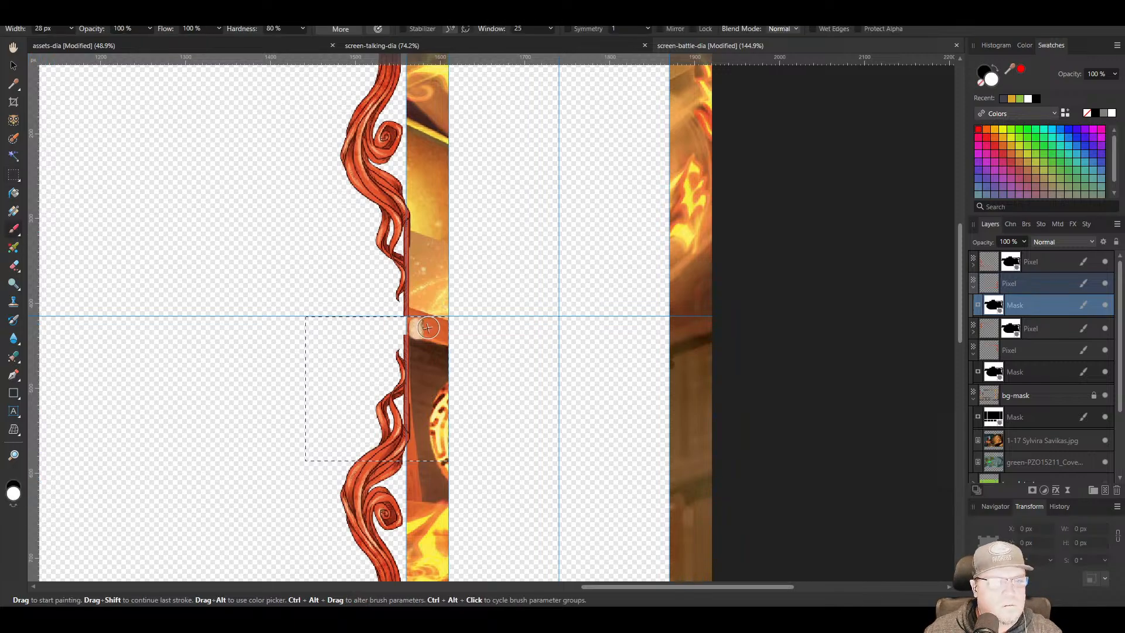
drag(406, 321, 405, 376)
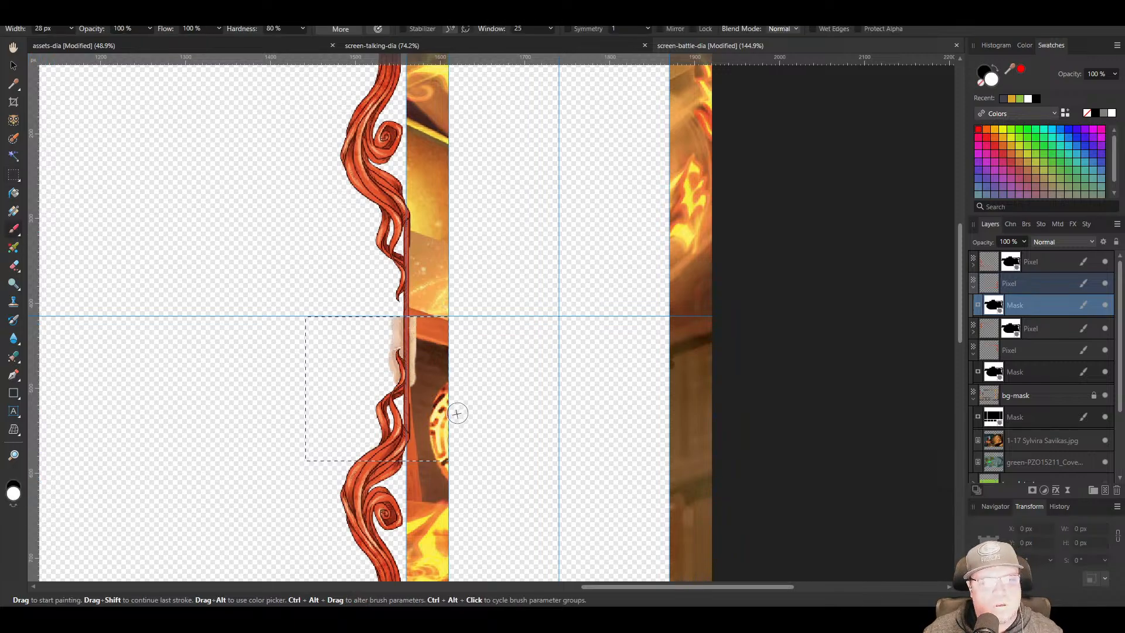
scroll(408, 375, up, 5)
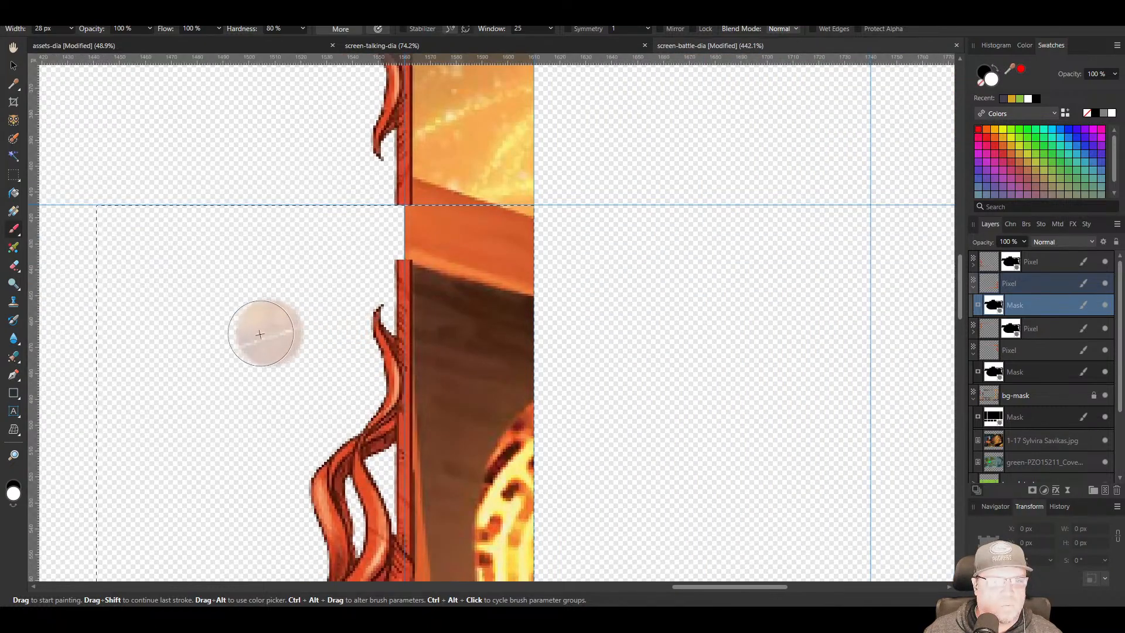
Replace the marquee with one about 7 × 23 px around the right-hand gap, paint the mask white inside it, and clear the selection
key(m)
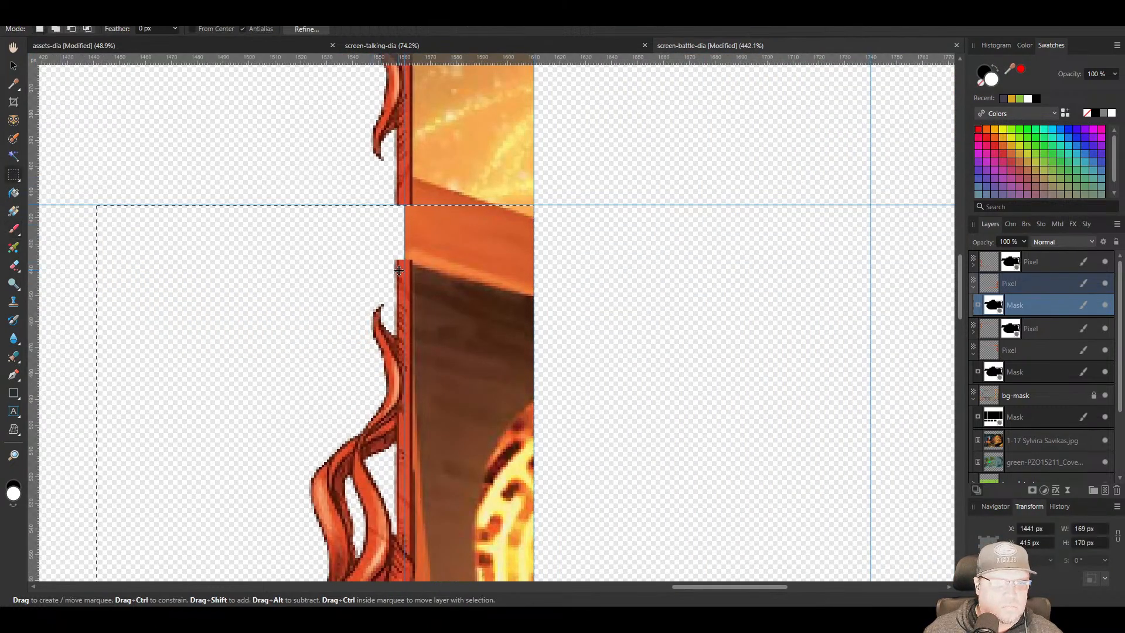
key(ctrl+d)
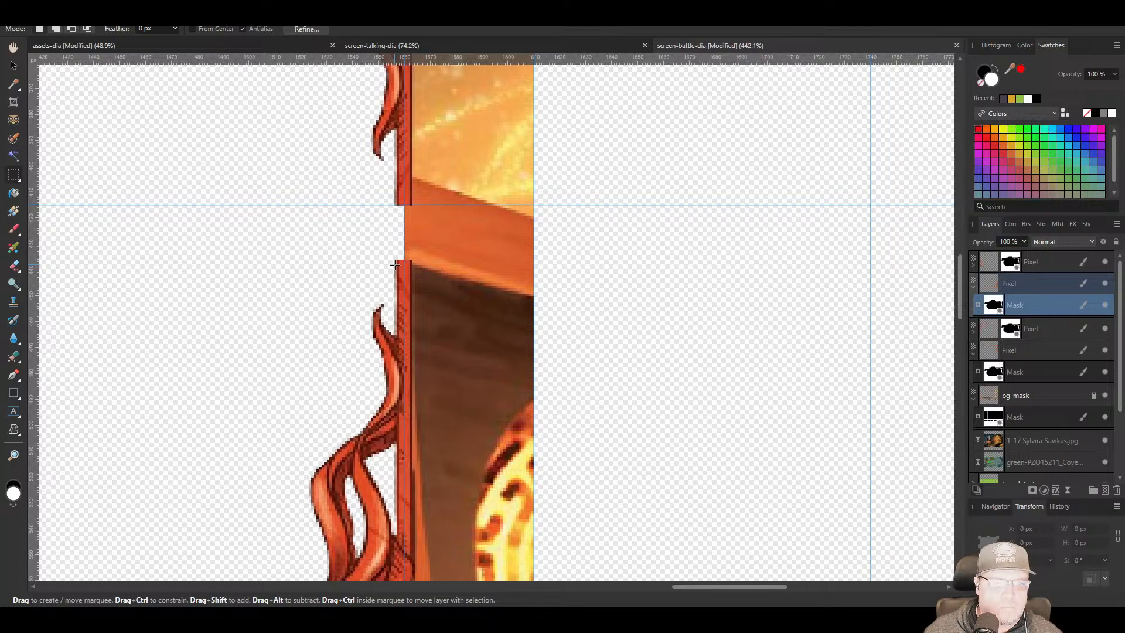
drag(395, 265, 409, 244)
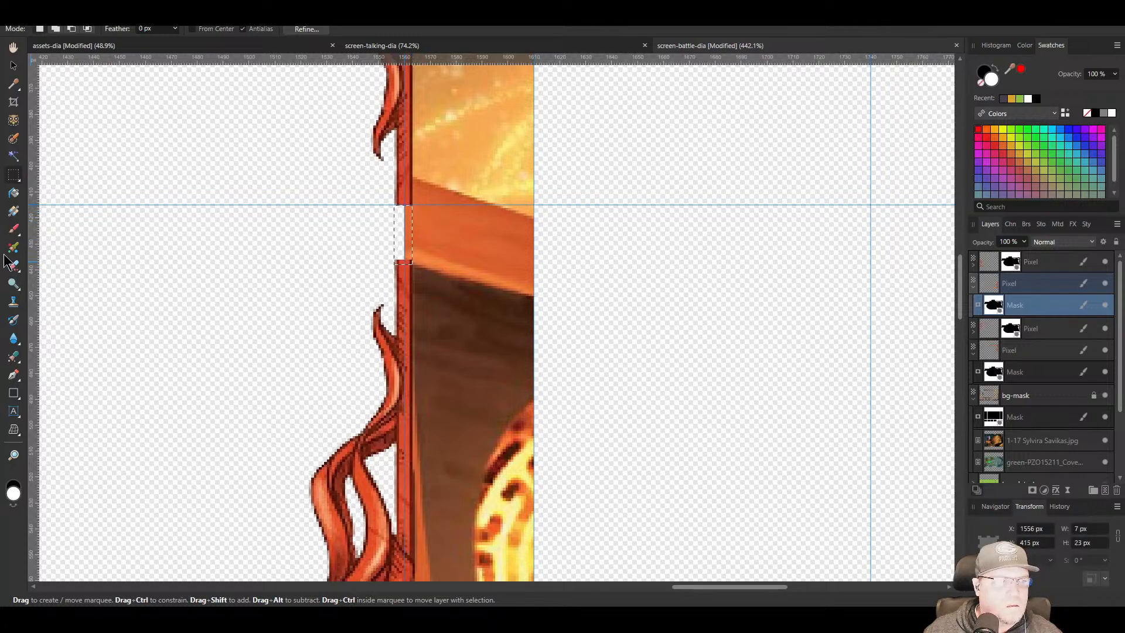
click(13, 231)
drag(389, 225, 396, 246)
key(ctrl+d)
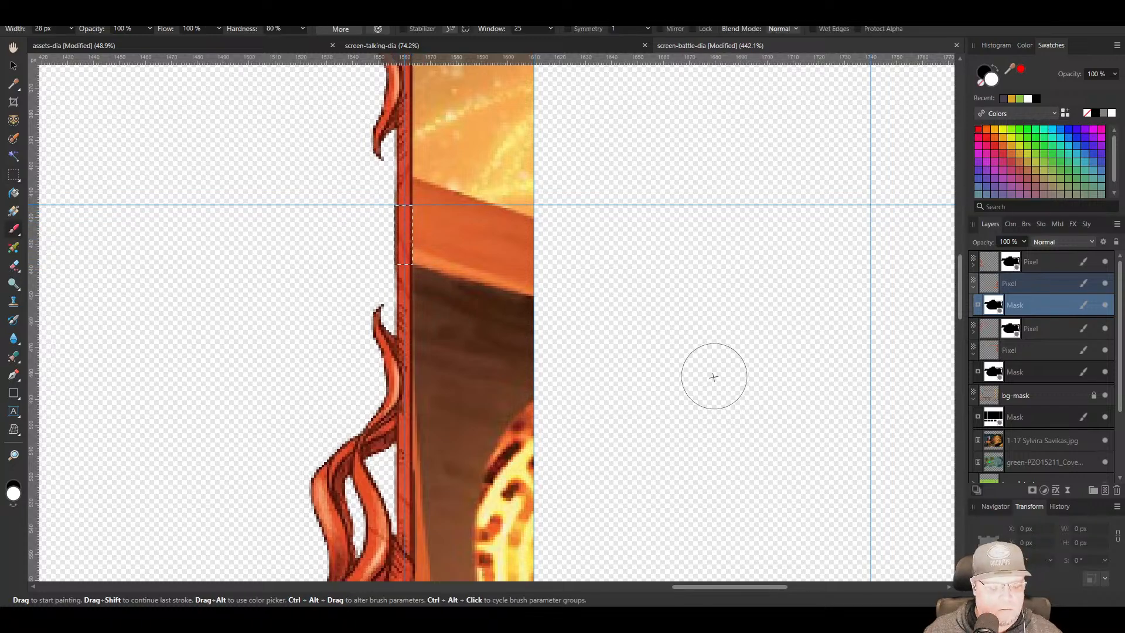
Marquee the gap in the frame's left side below the centre guide, about 7 × 21 px, ready for brushing
scroll(410, 381, down, 8)
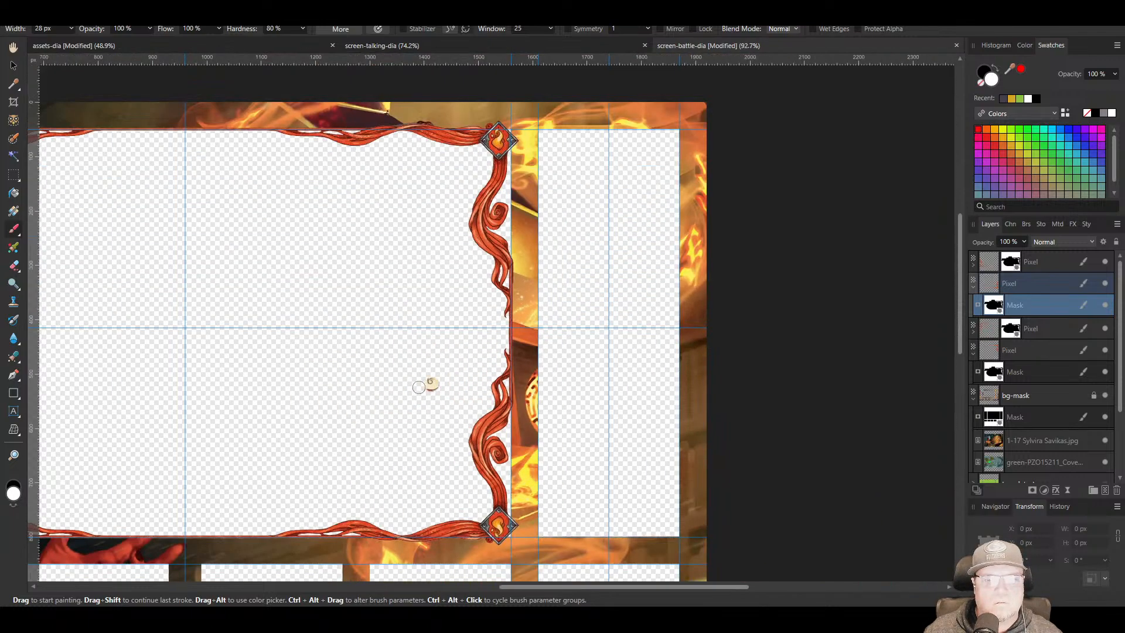
scroll(420, 331, up, 8)
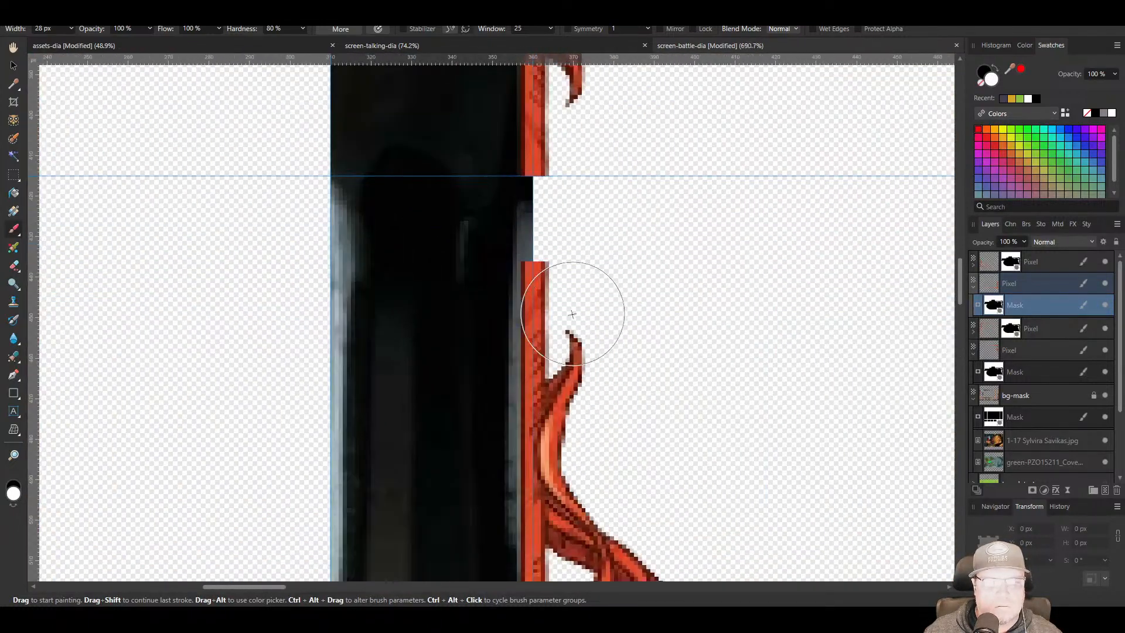
click(15, 178)
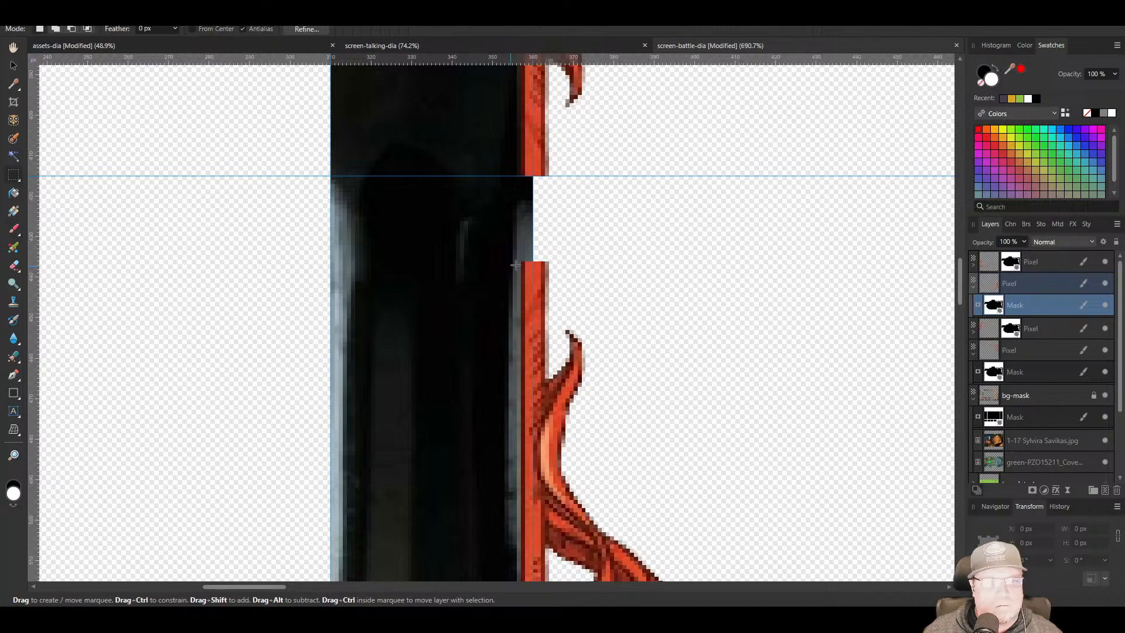
drag(522, 261, 554, 187)
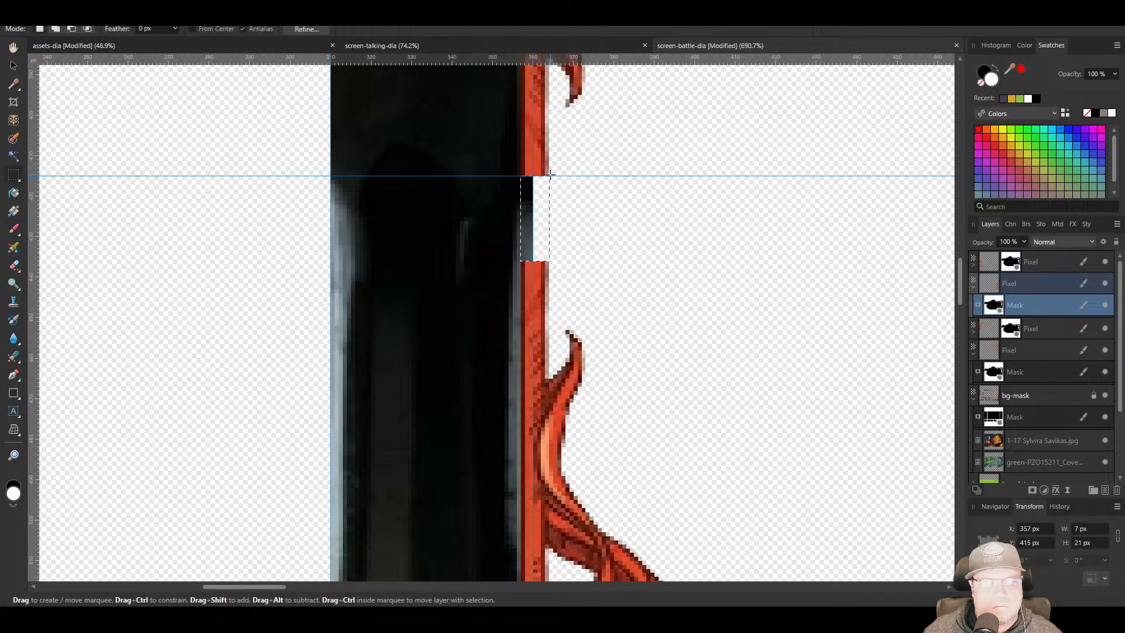
click(14, 229)
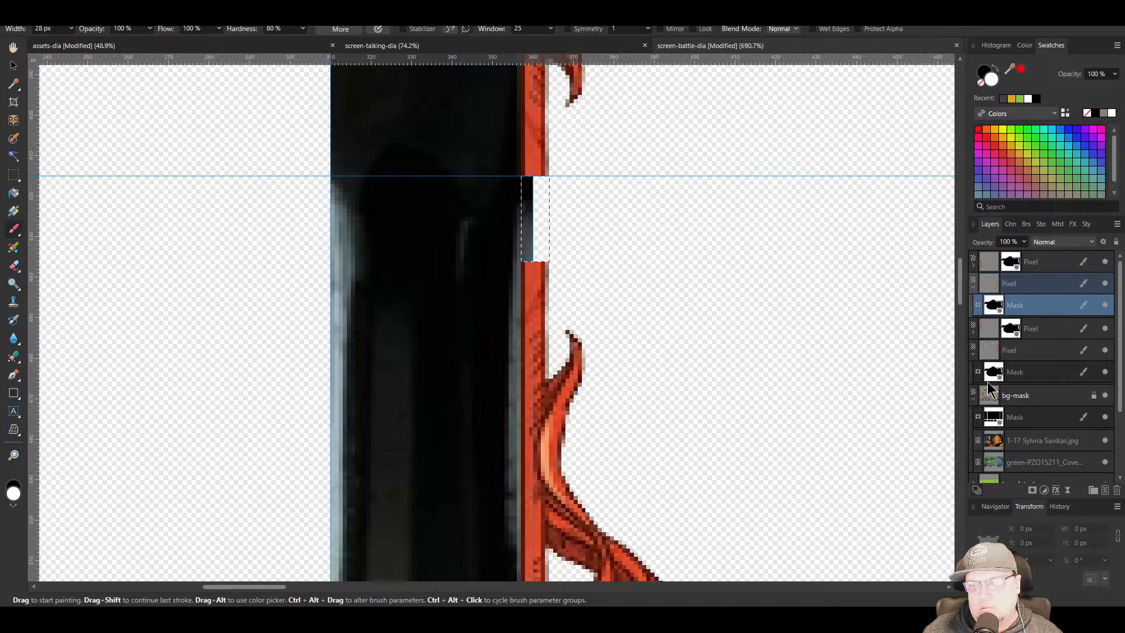
Paint the lower left frame corner's mask white inside the selection to close the left-hand gap, and clear the selection
click(976, 267)
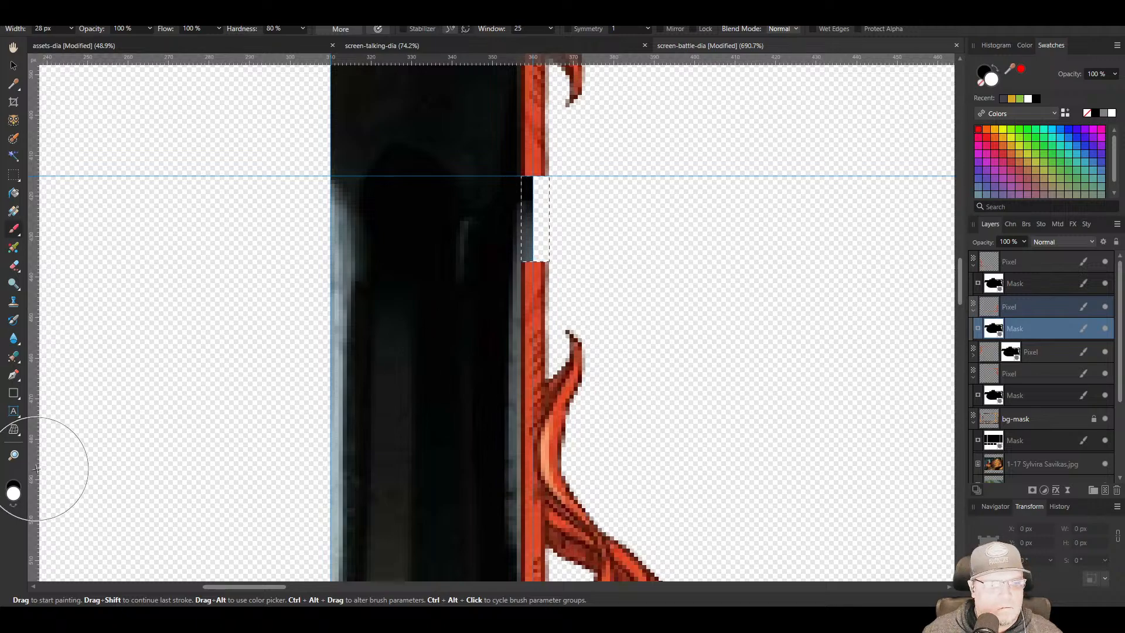
click(17, 505)
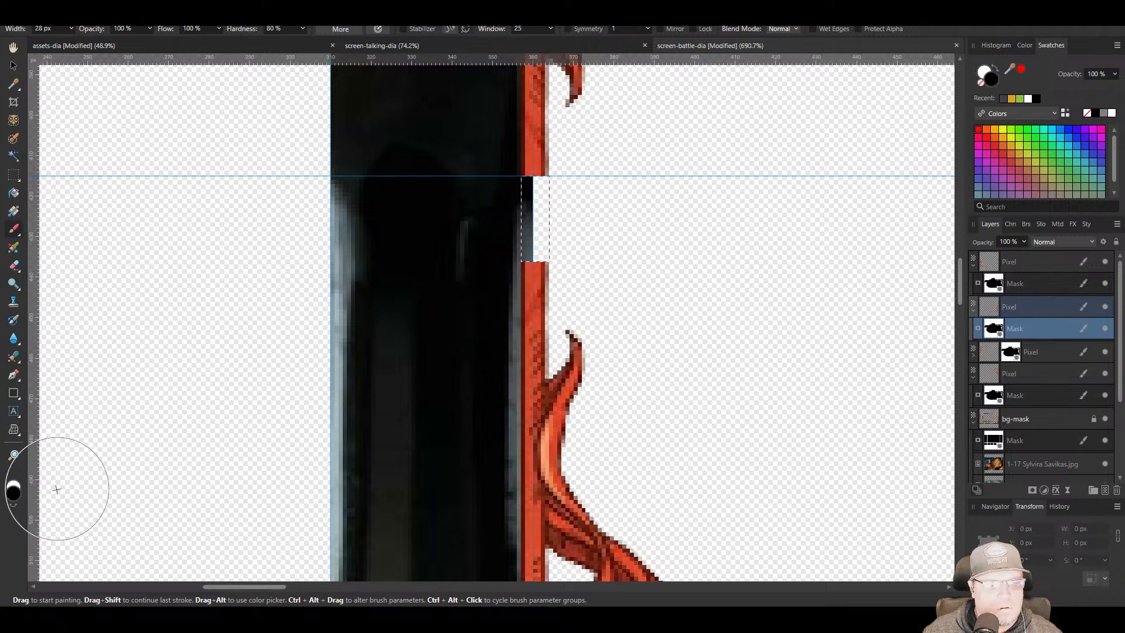
click(19, 508)
click(1008, 284)
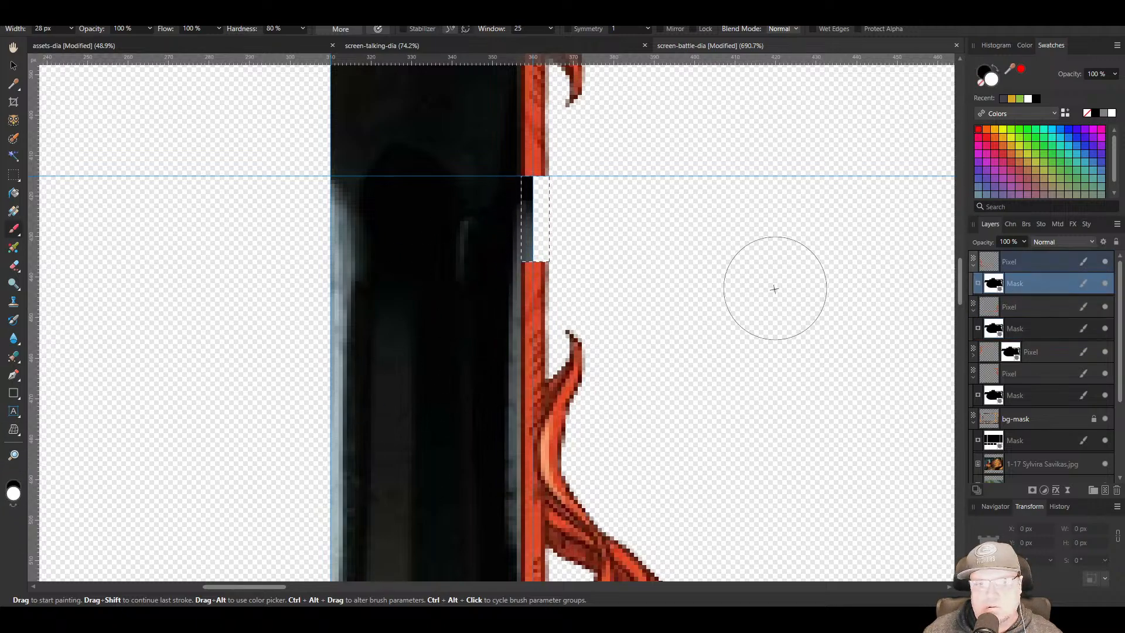
click(533, 222)
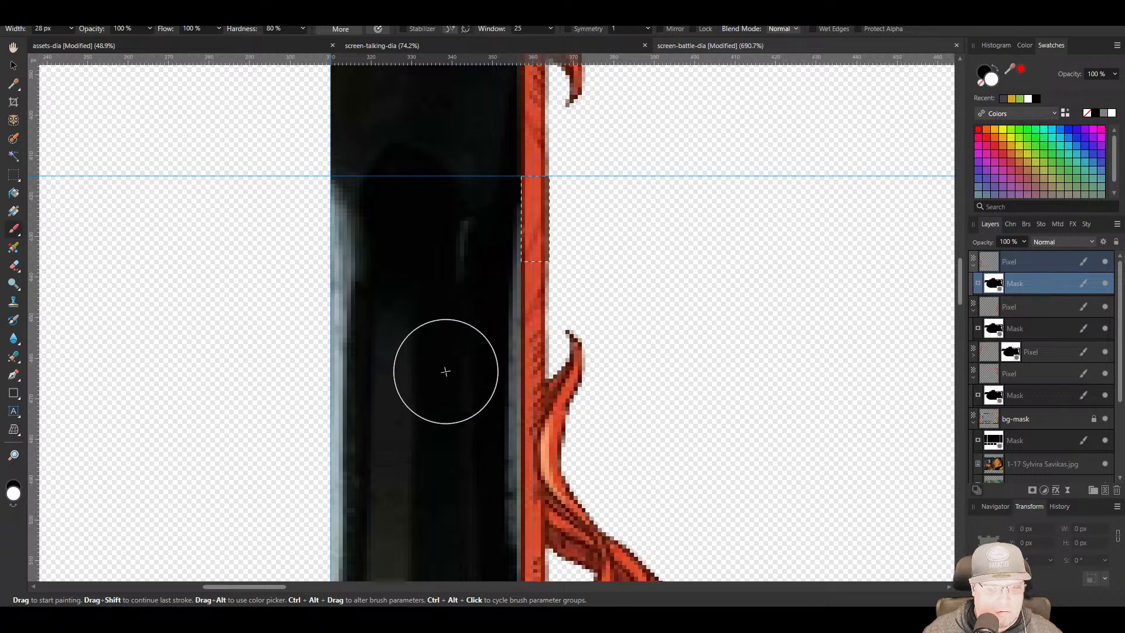
key(ctrl+d)
scroll(621, 384, down, 2)
scroll(621, 383, down, 3)
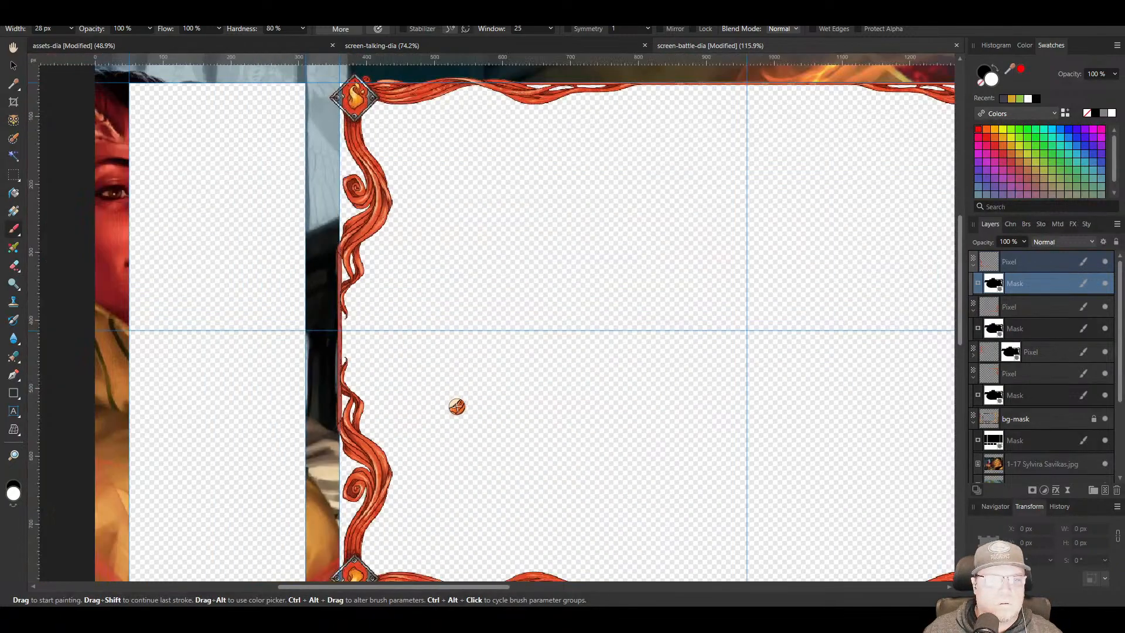
click(13, 66)
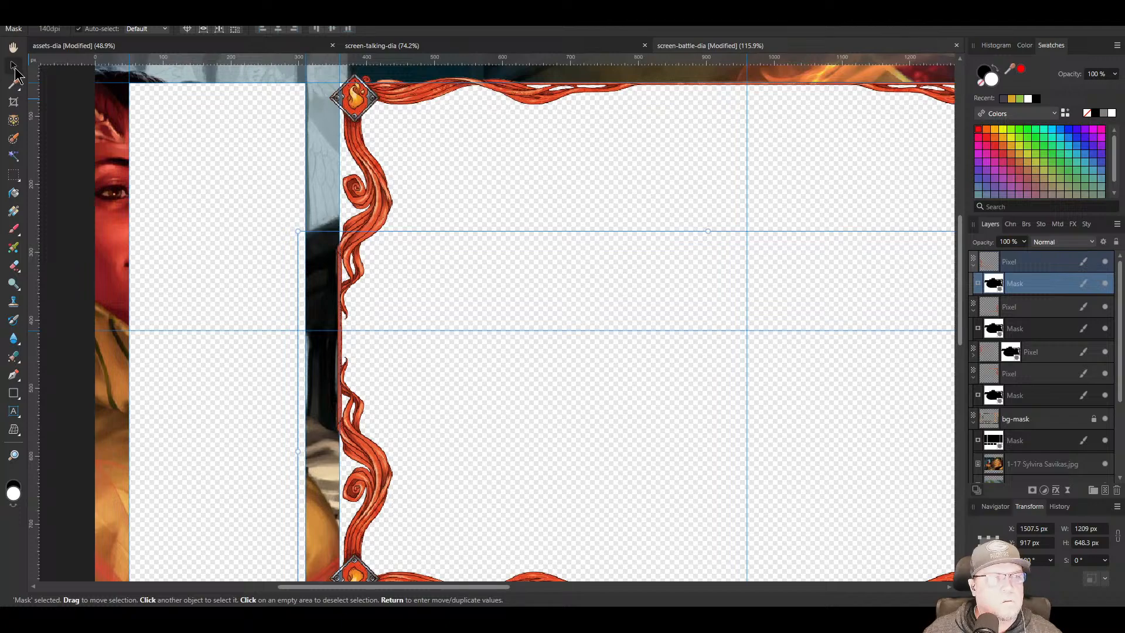
Group the four frame corner pixel layers into one group and clear the selection
drag(411, 373, 394, 425)
drag(770, 378, 609, 346)
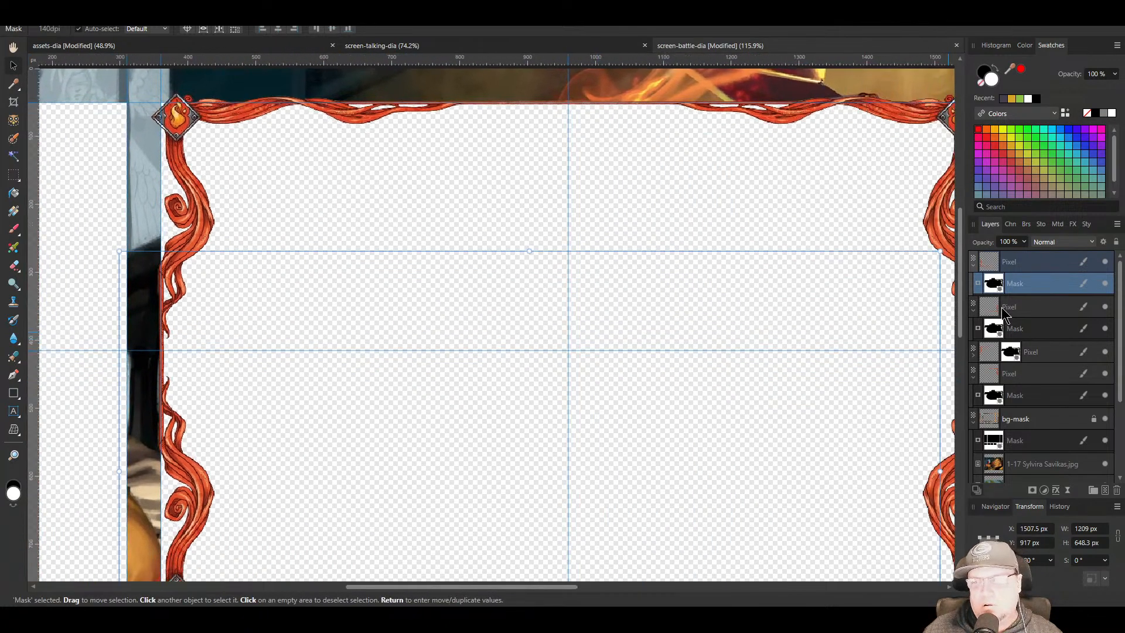
click(1024, 266)
shift+click(1027, 373)
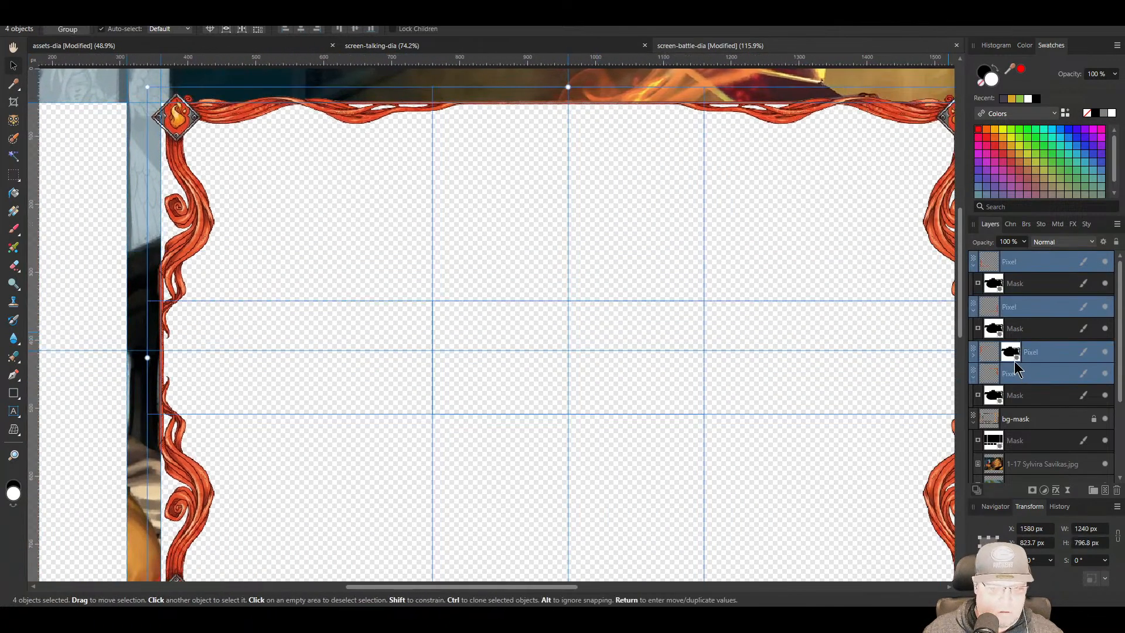
key(ctrl+g)
key(ctrl+0)
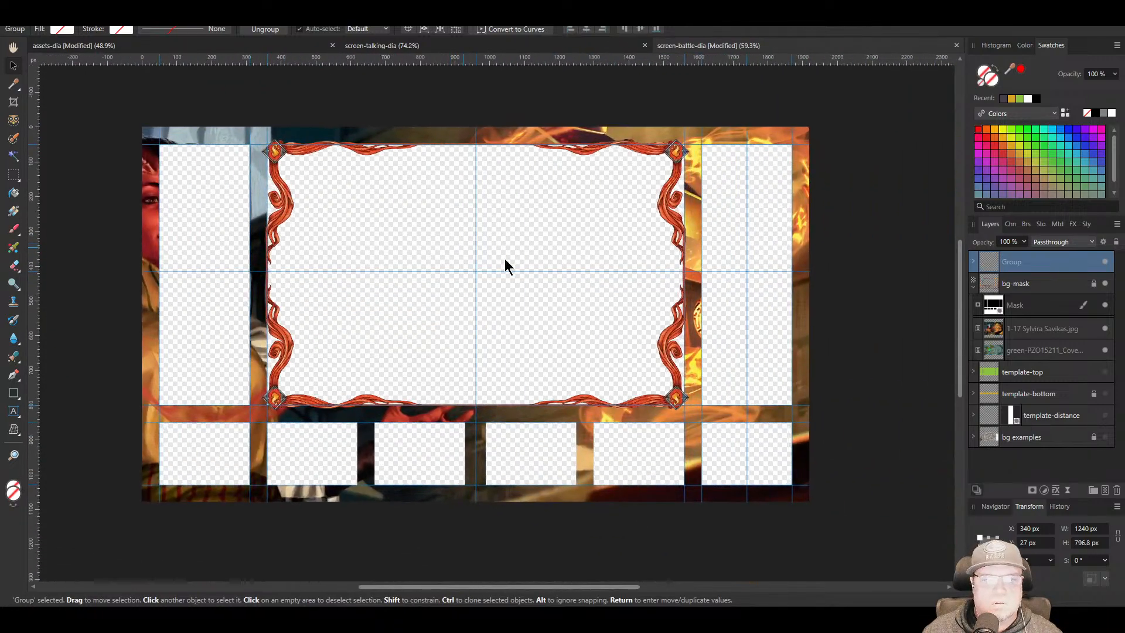
click(853, 286)
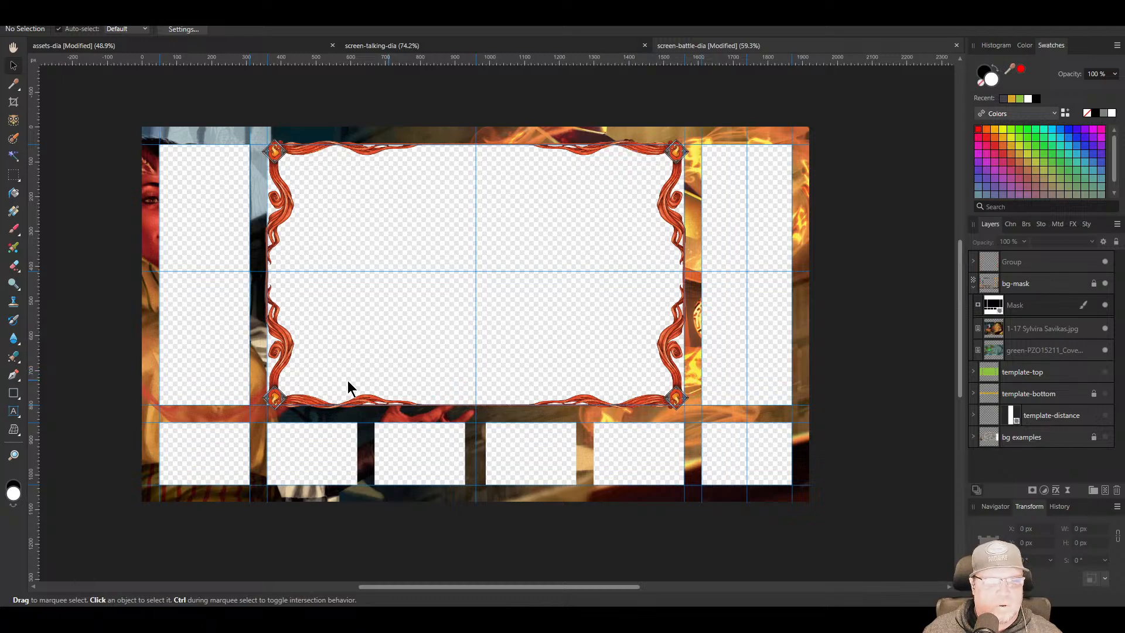
Expand the frame group and its first corner layer, and select that layer's mask
drag(350, 389, 520, 426)
scroll(476, 325, up, 5)
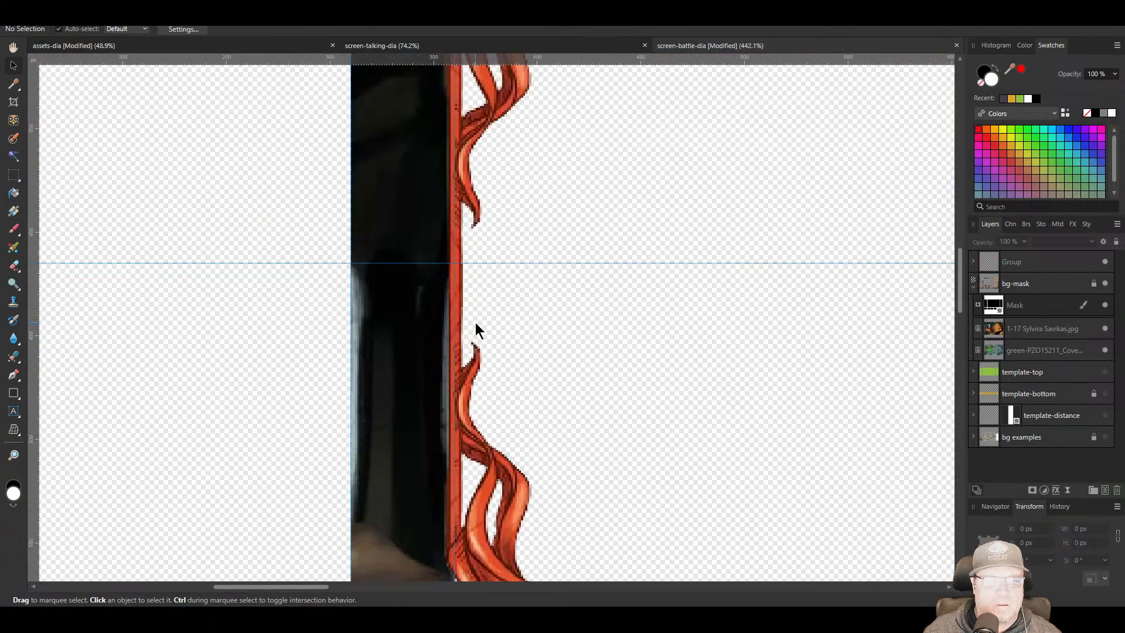
scroll(476, 325, down, 5)
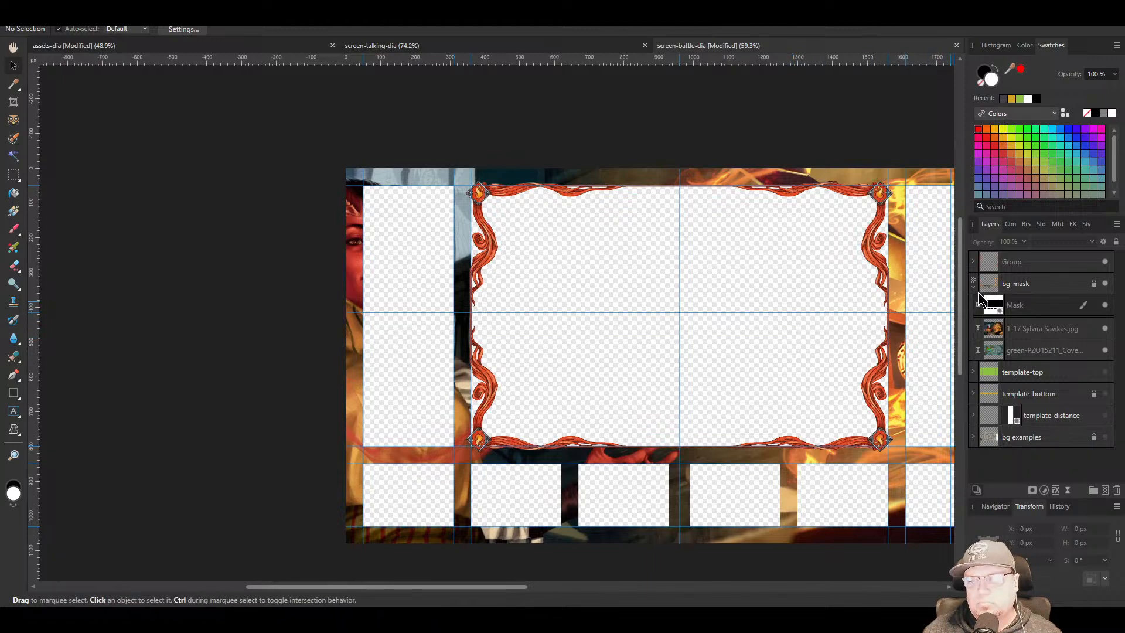
click(973, 261)
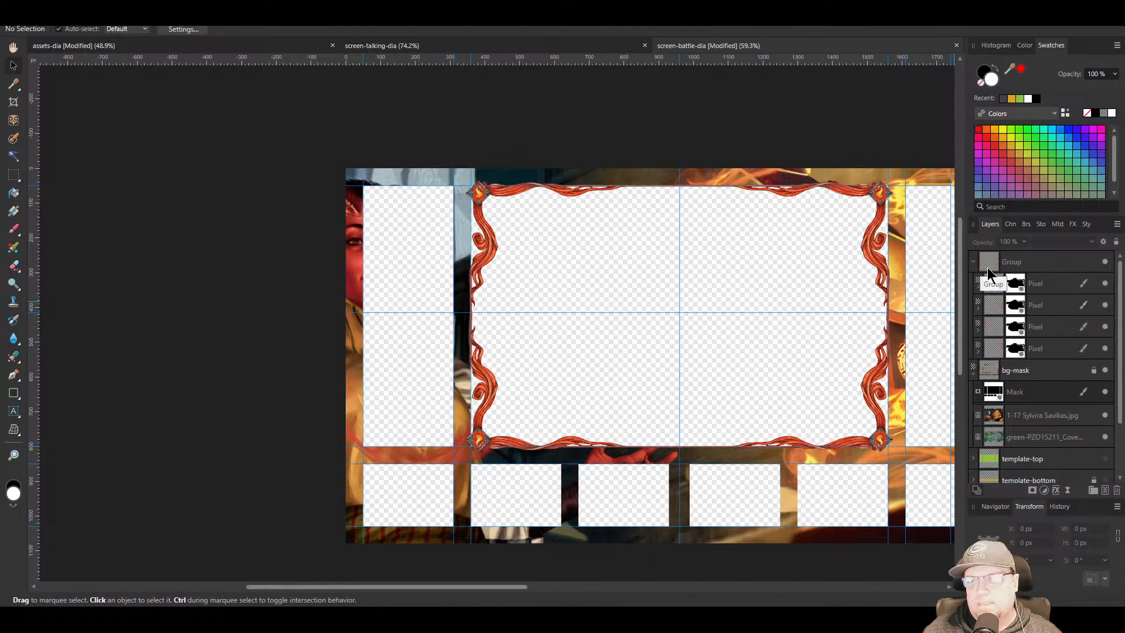
drag(874, 273, 830, 311)
scroll(850, 270, up, 5)
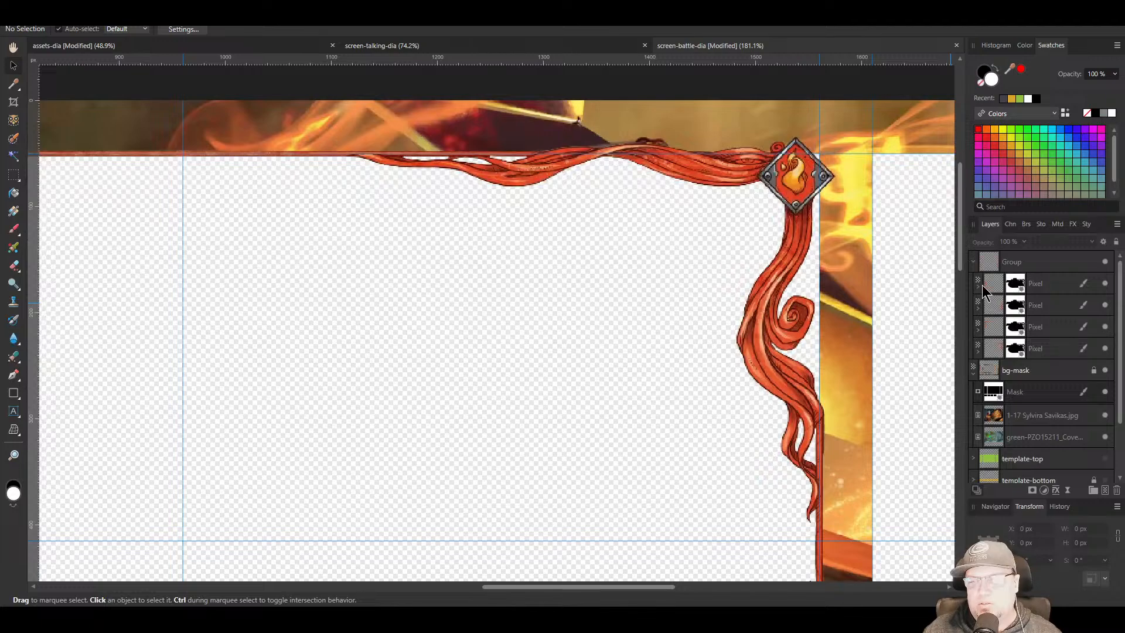
click(1015, 285)
click(977, 288)
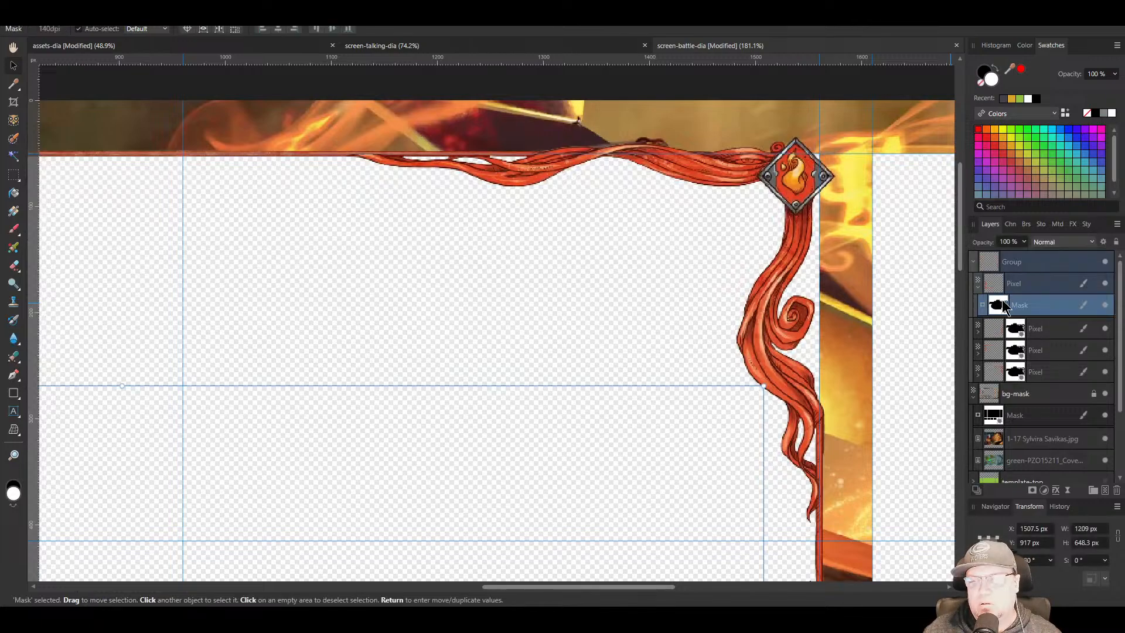
drag(376, 317, 768, 88)
drag(370, 343, 764, 119)
drag(418, 381, 494, 306)
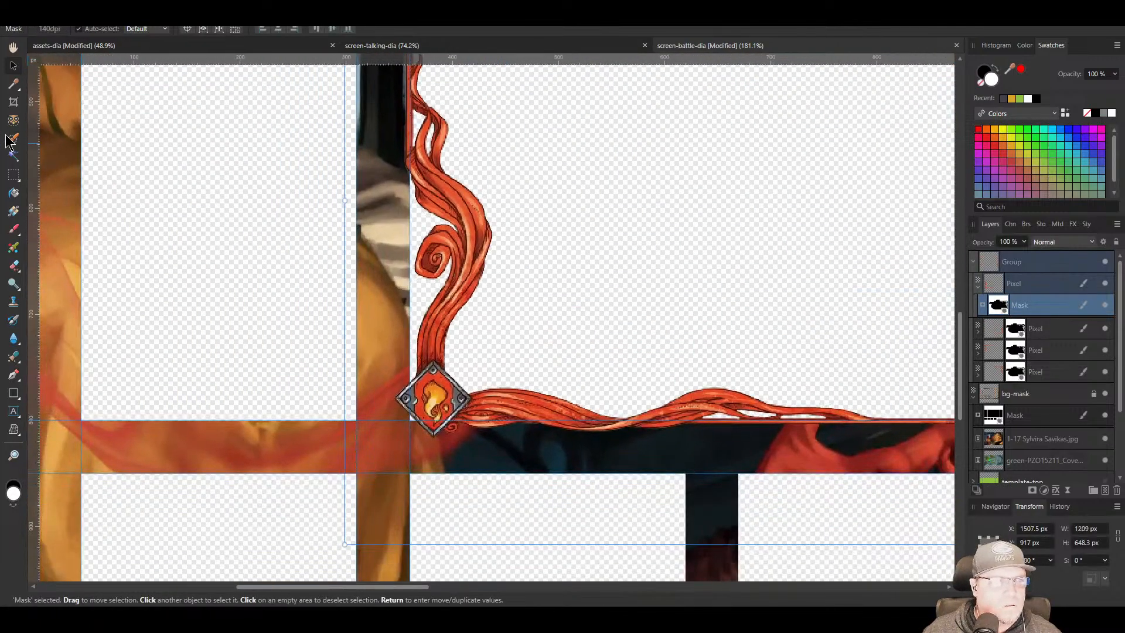
click(14, 229)
mouse_move(437, 249)
mouse_down()
mouse_move(414, 319)
mouse_move(413, 364)
mouse_up()
key(Delete)
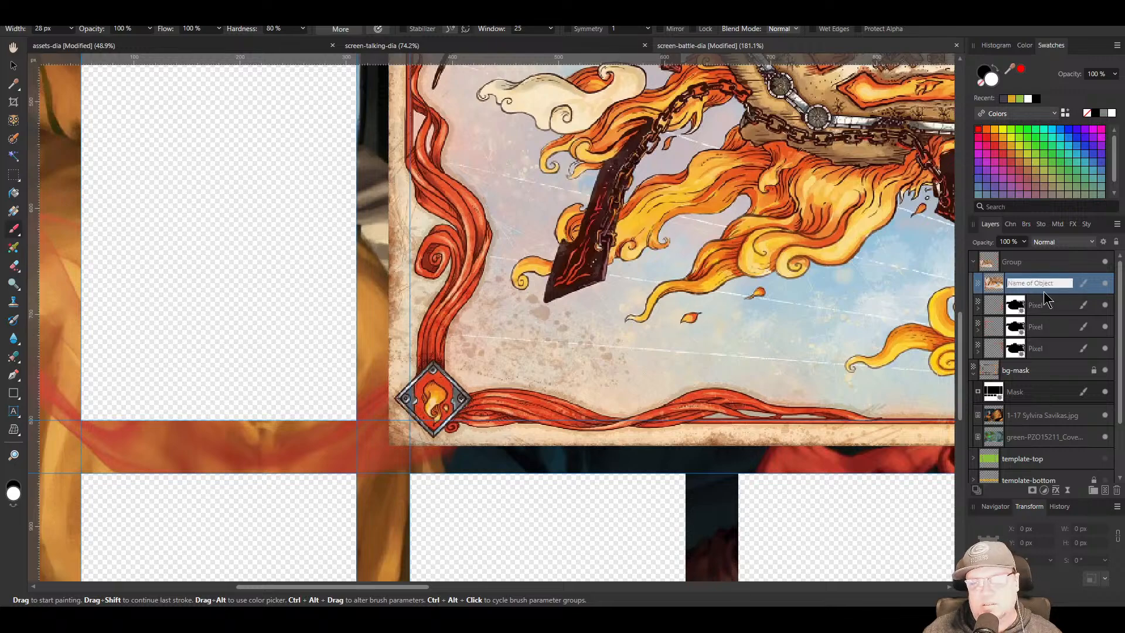
click(1045, 263)
click(1047, 276)
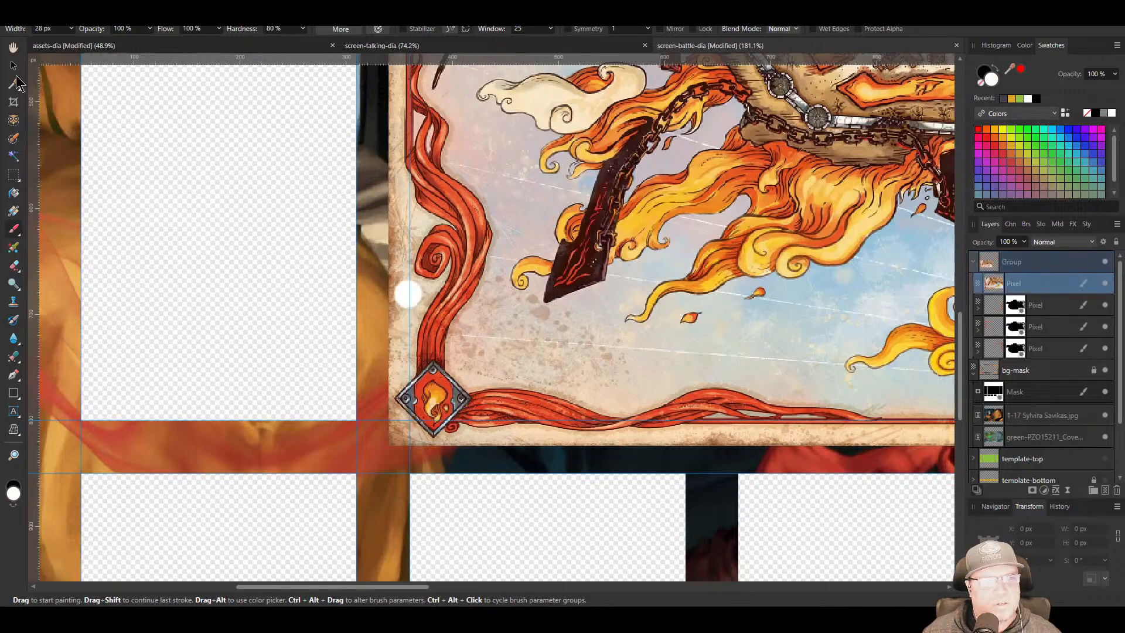
click(15, 70)
key(ctrl+z)
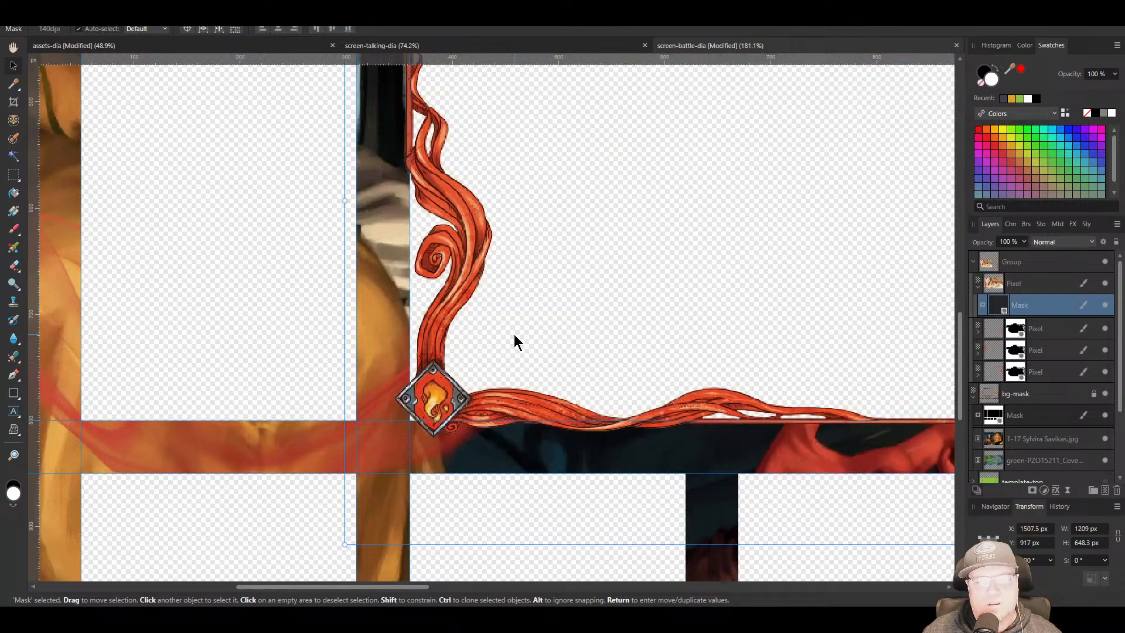
click(1024, 281)
click(992, 305)
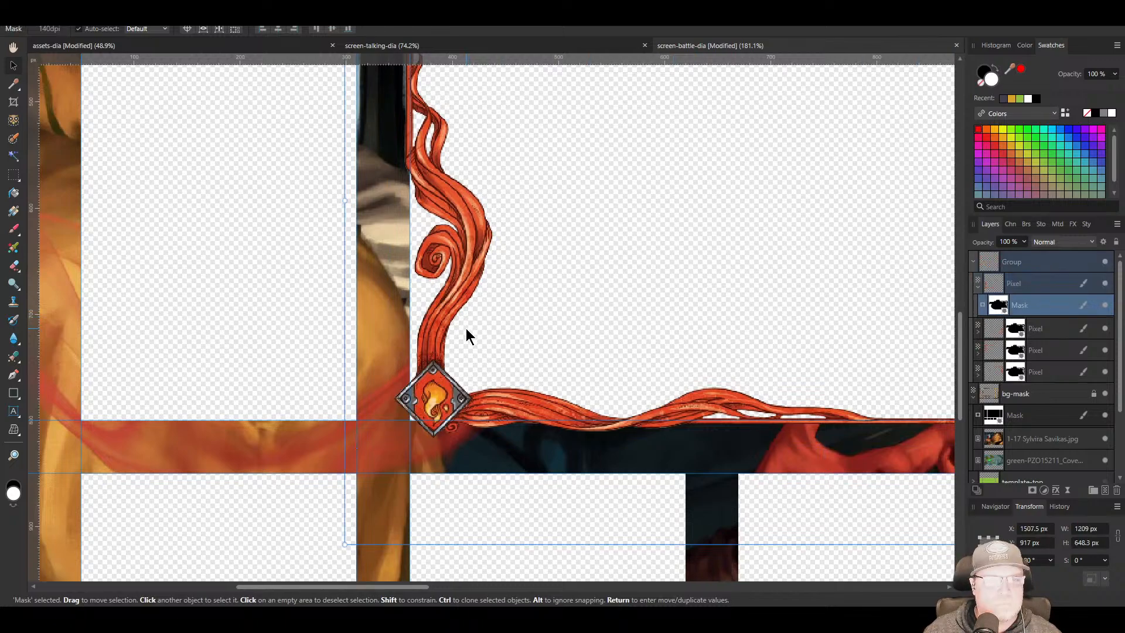
Paint the bg-mask layer's mask white with the 28 px brush to fill background behind the frame's lower left and upper left vines
scroll(1000, 383, down, 3)
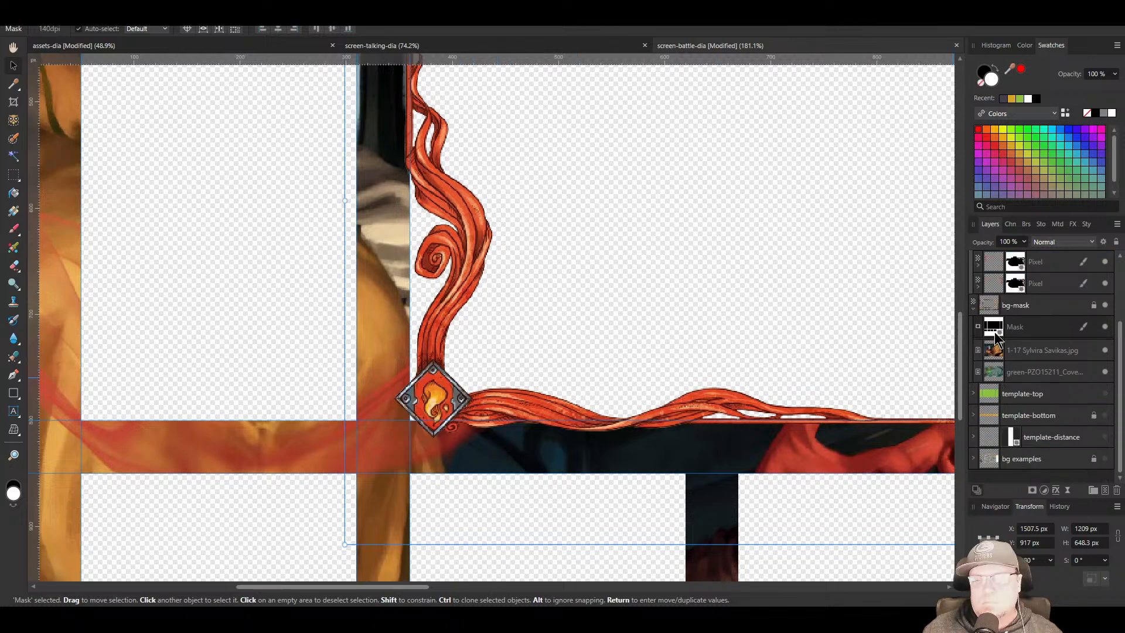
click(996, 327)
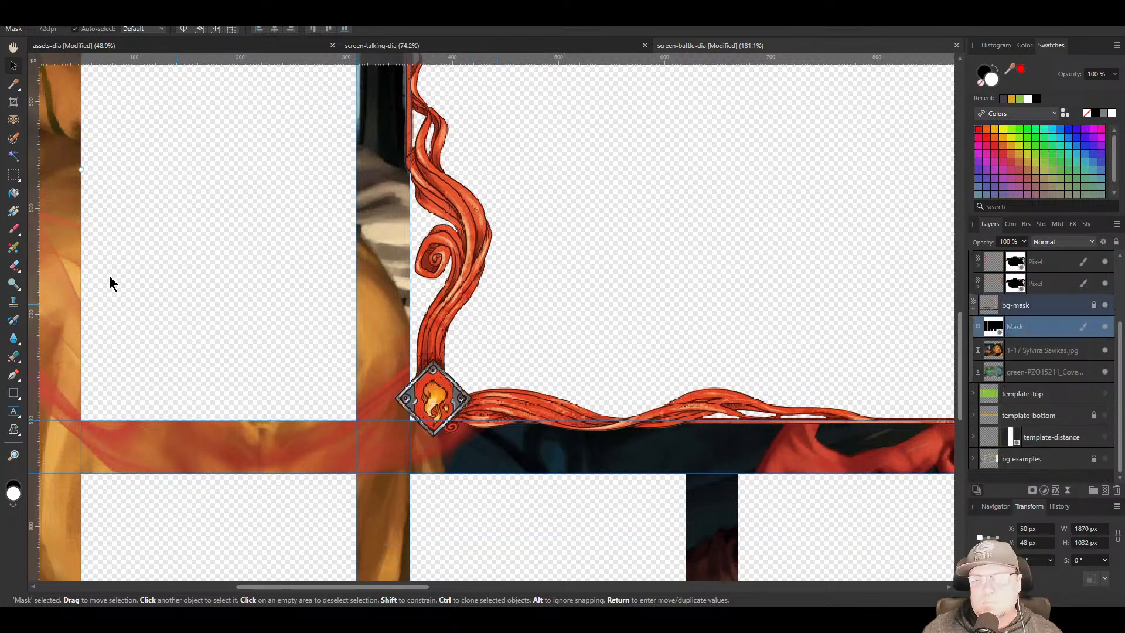
click(18, 237)
click(53, 229)
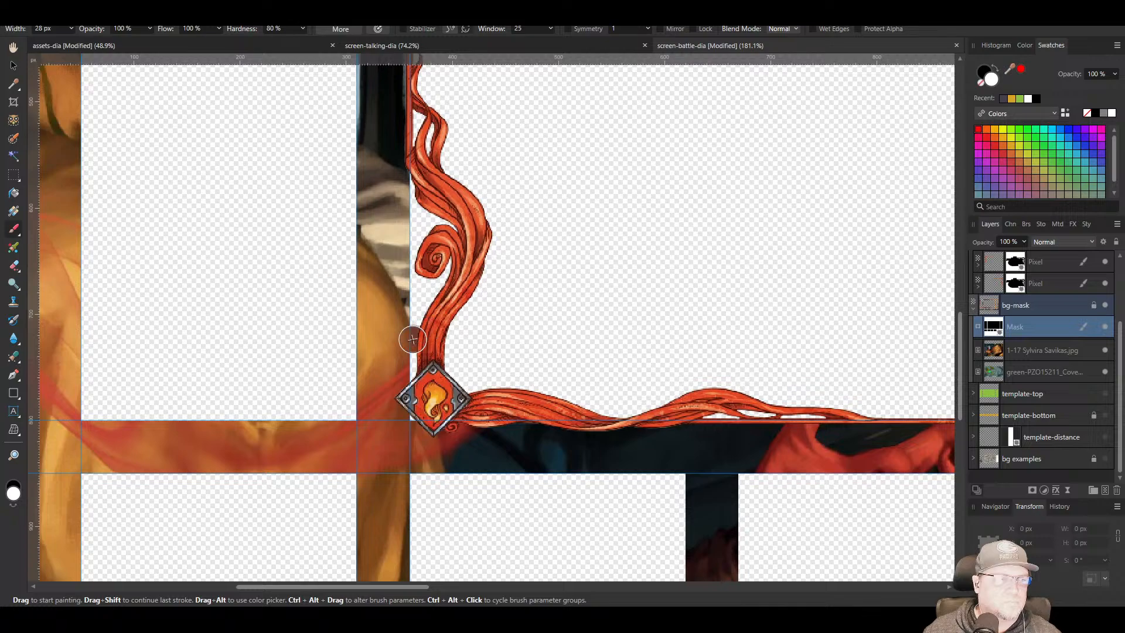
mouse_move(412, 339)
mouse_down()
mouse_move(402, 372)
mouse_move(417, 427)
mouse_move(410, 363)
mouse_move(435, 286)
mouse_move(412, 183)
mouse_move(418, 296)
mouse_move(418, 218)
mouse_move(399, 190)
mouse_move(438, 516)
mouse_move(409, 364)
mouse_move(409, 108)
mouse_move(412, 429)
mouse_up()
scroll(413, 429, up, 1)
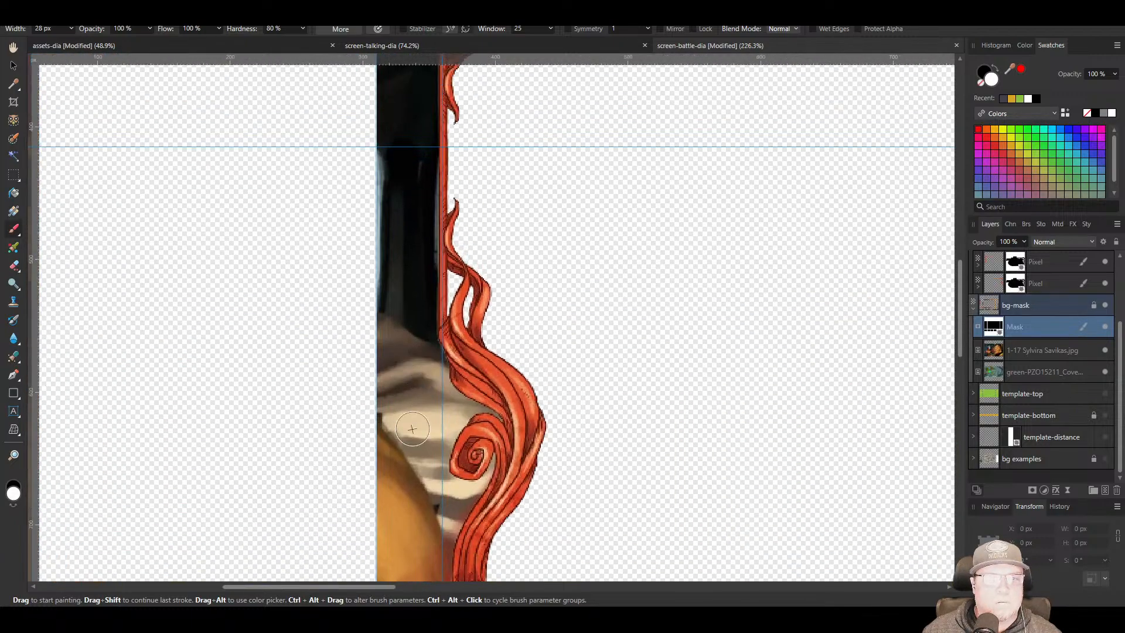
scroll(413, 429, up, 10)
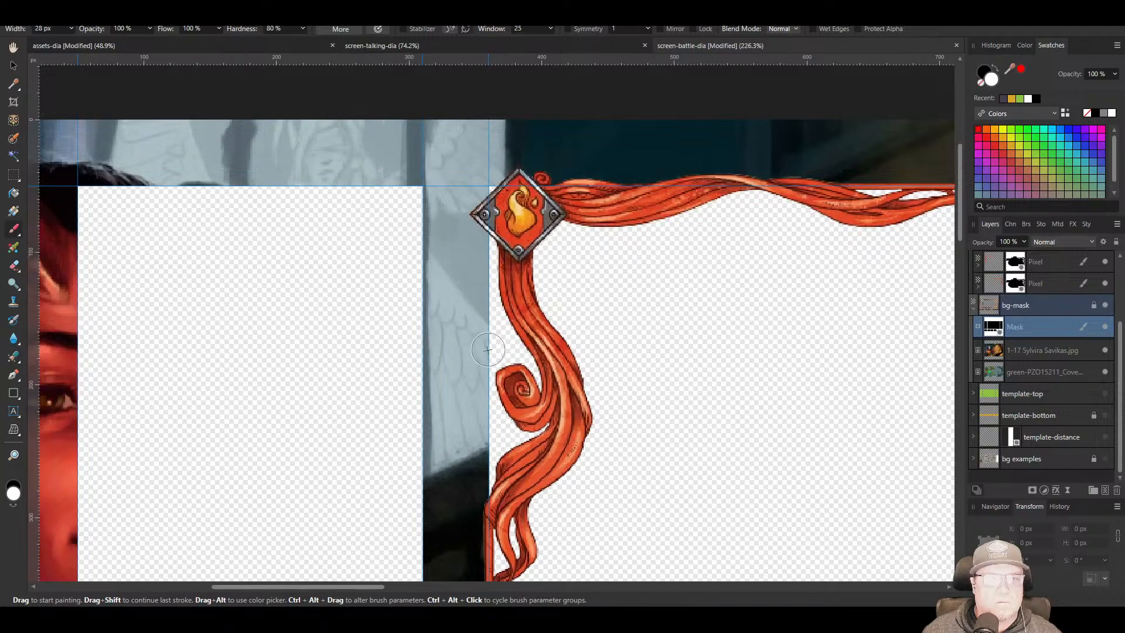
drag(486, 484, 510, 445)
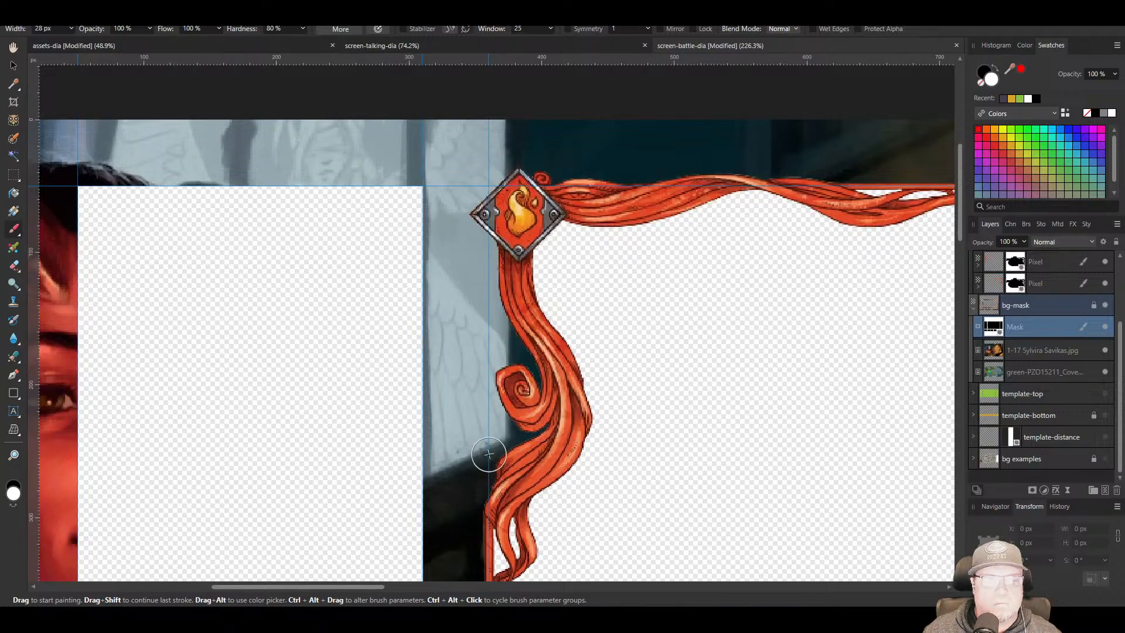
Paint the same background mask white behind the frame's upper right and lower right vines
scroll(545, 471, down, 4)
mouse_move(682, 504)
mouse_down()
mouse_move(611, 179)
mouse_move(480, 276)
mouse_move(246, 305)
mouse_up()
drag(624, 294, 487, 328)
scroll(636, 246, up, 4)
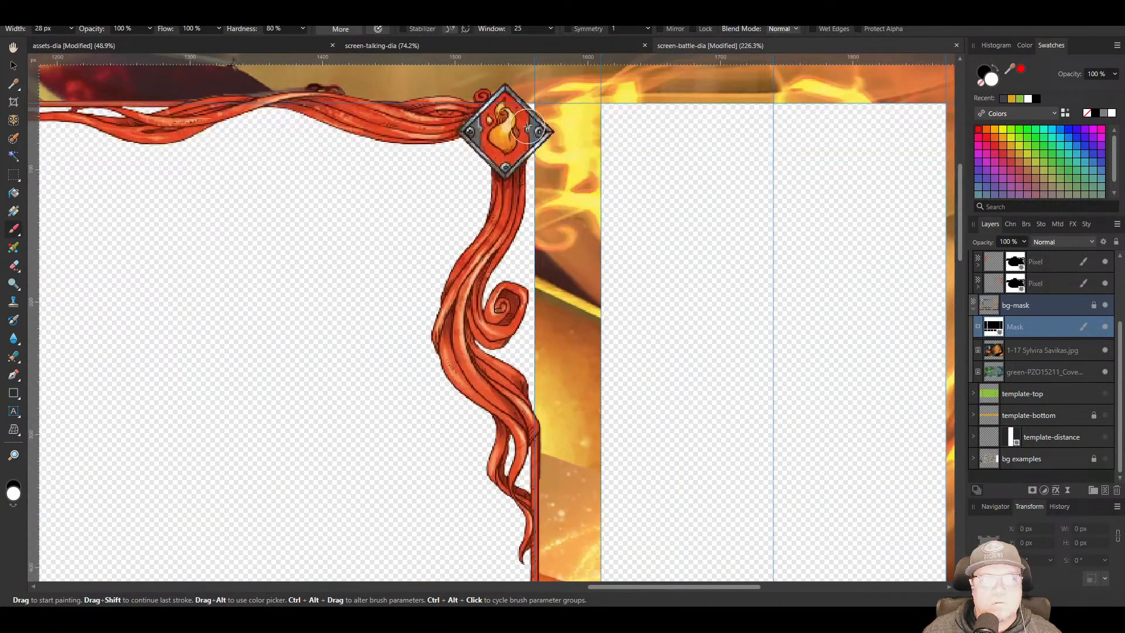
drag(533, 139, 533, 410)
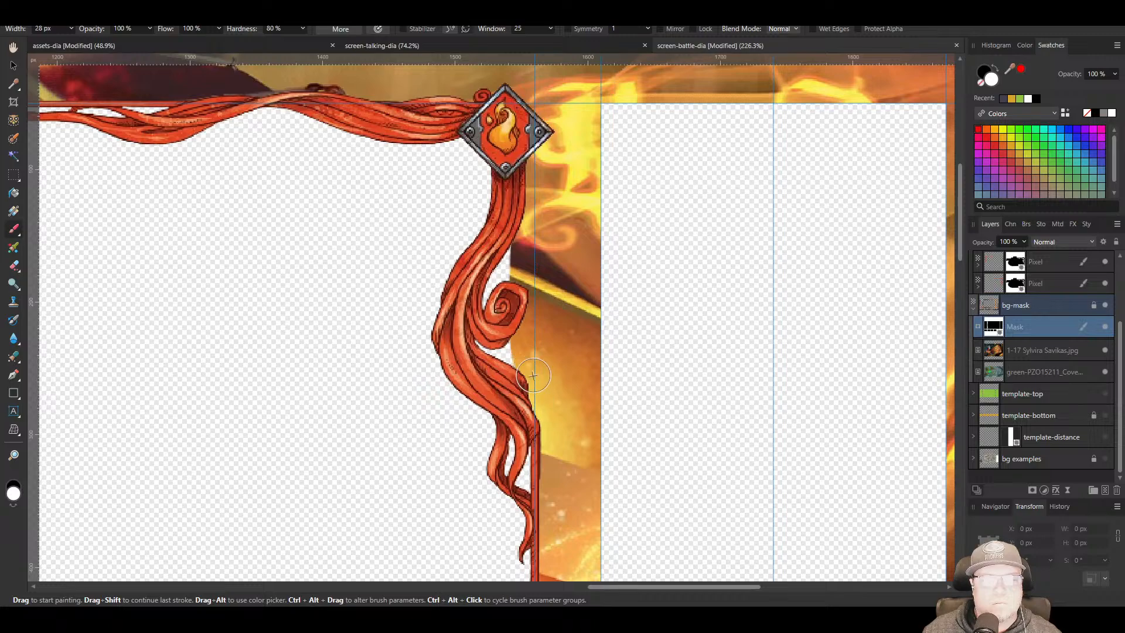
scroll(569, 299, down, 5)
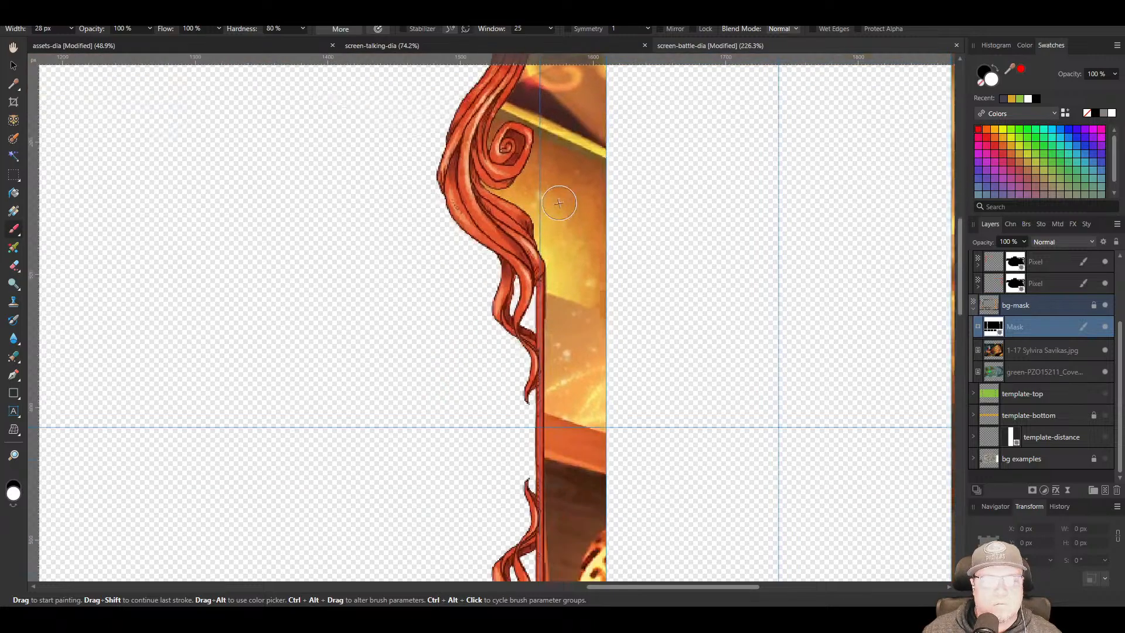
scroll(569, 299, down, 3)
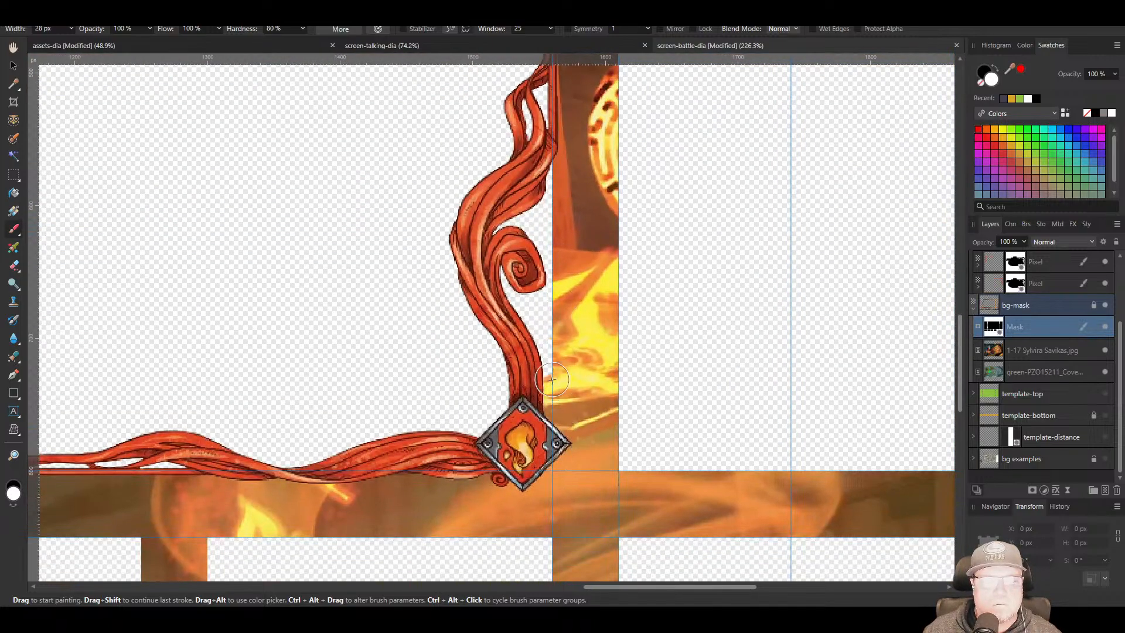
mouse_move(513, 291)
mouse_down()
mouse_move(506, 263)
mouse_move(560, 334)
mouse_move(545, 273)
mouse_move(553, 179)
mouse_move(528, 219)
mouse_move(499, 233)
mouse_move(531, 216)
mouse_up()
scroll(562, 185, down, 6)
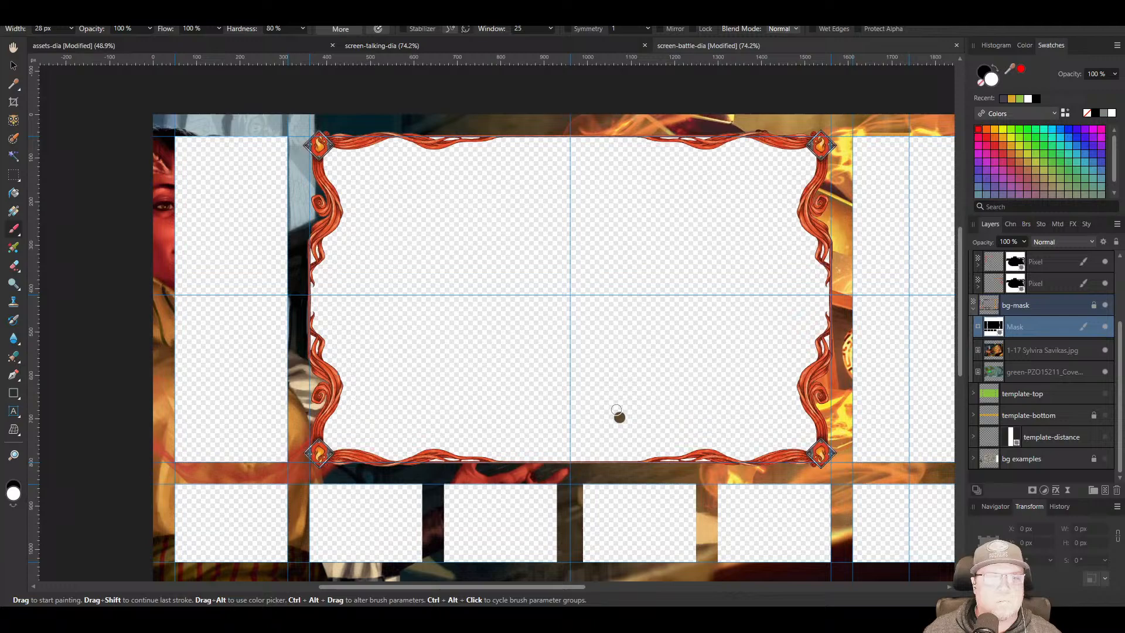
drag(568, 355, 591, 379)
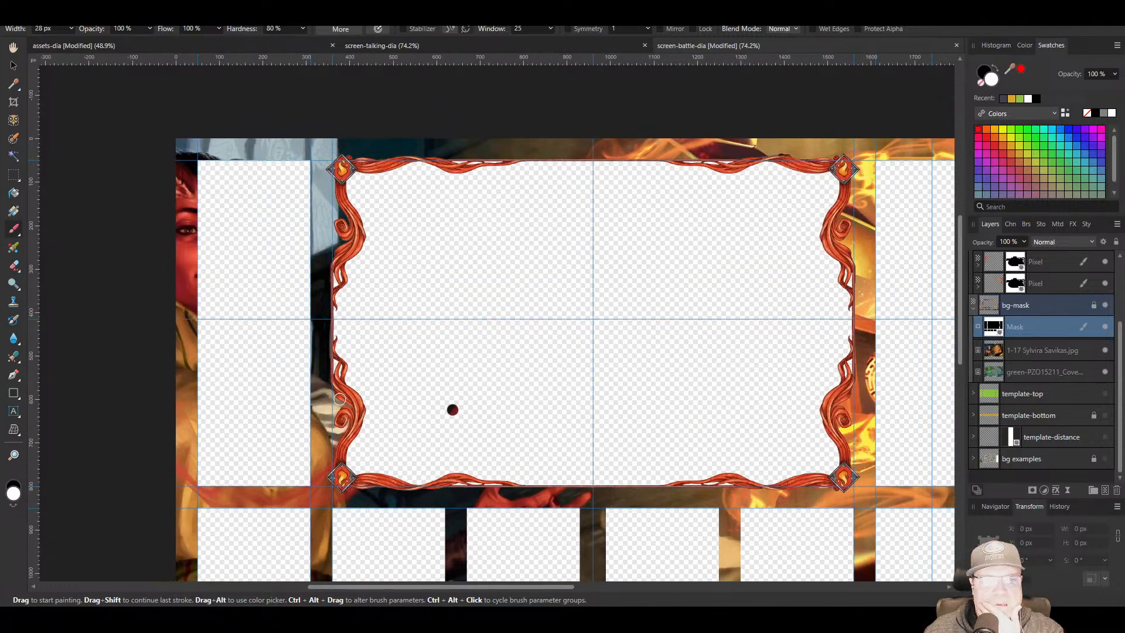
Deselect the background mask and hide the guides to review the frame
click(11, 67)
click(116, 114)
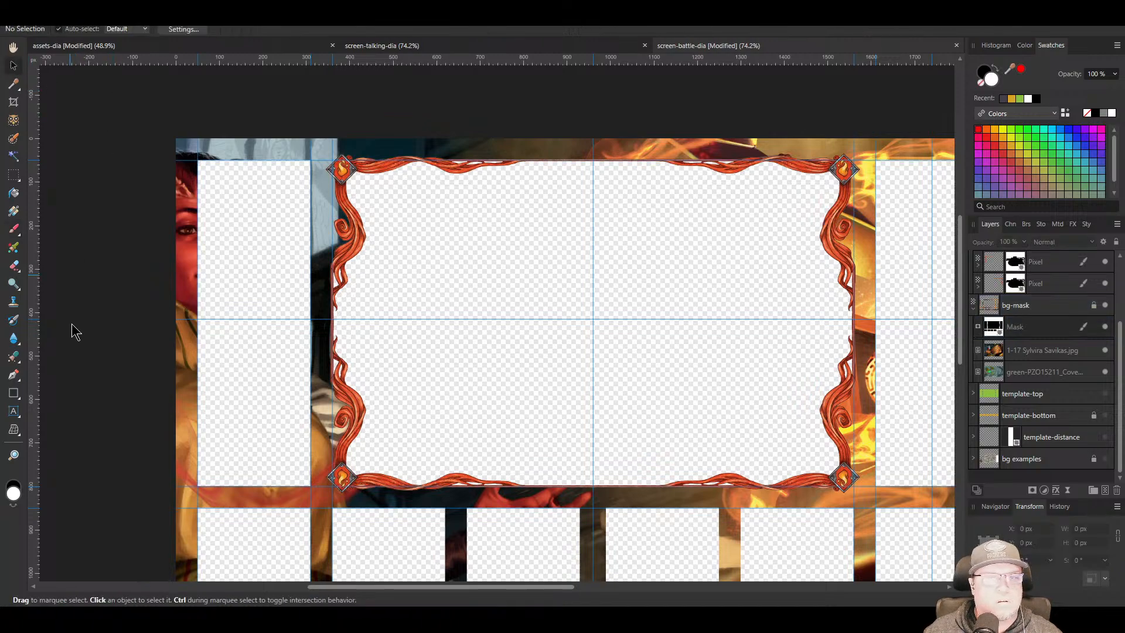
key(ctrl+semicolon)
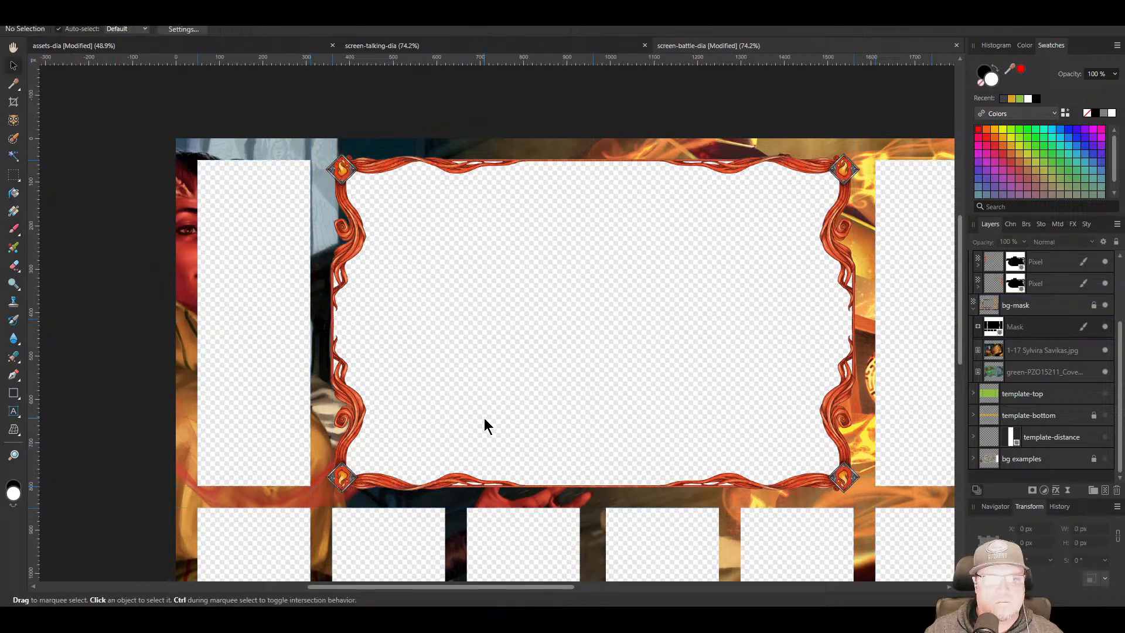
drag(695, 290, 659, 319)
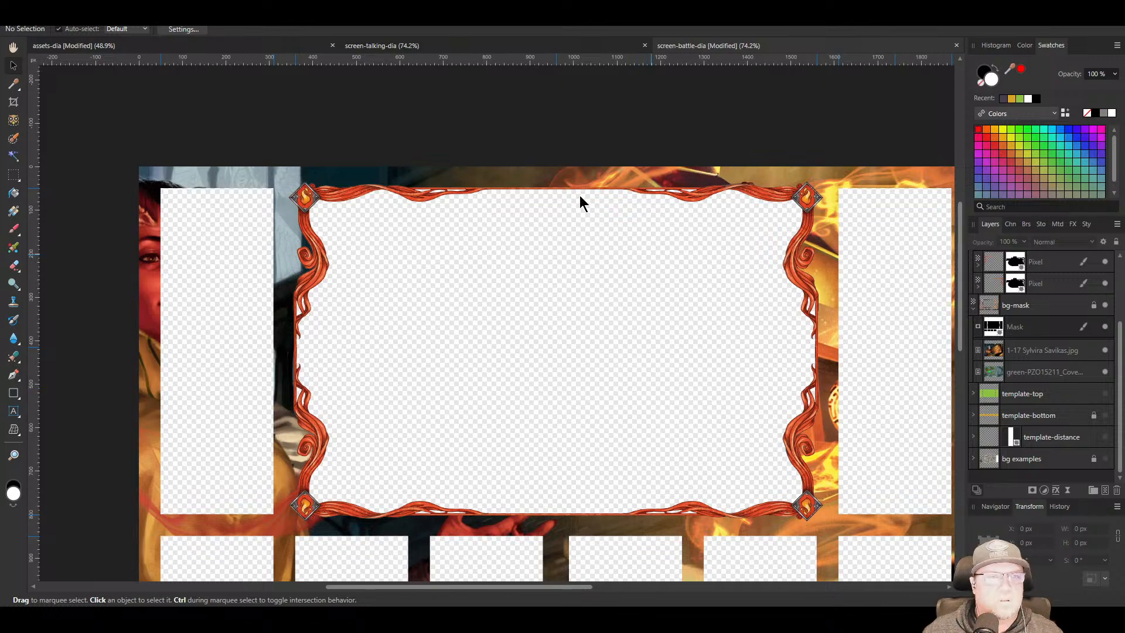
Copy the frame group's lower left corner layer into assets-dia, place it in the empty area left of the artwork, and save the document
scroll(1036, 288, up, 2)
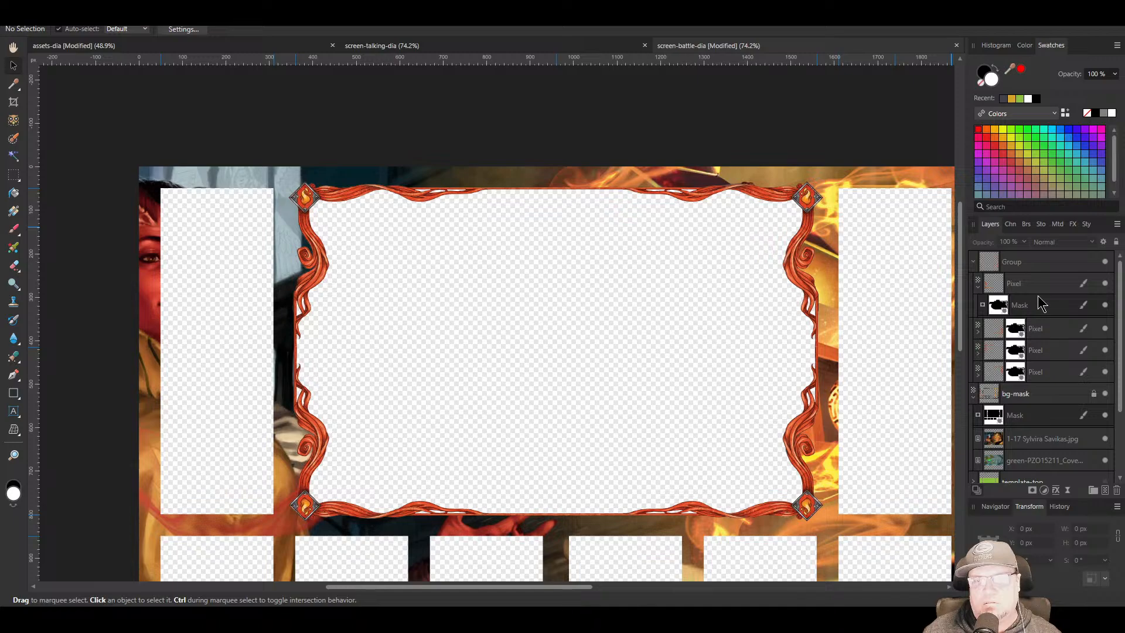
click(813, 235)
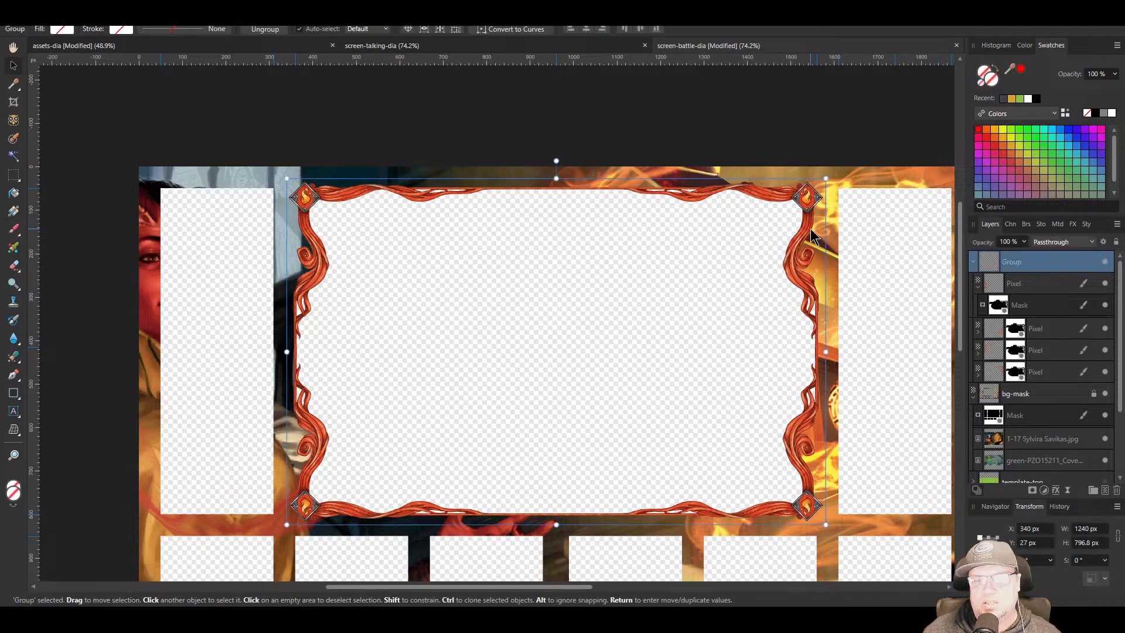
click(996, 288)
click(151, 45)
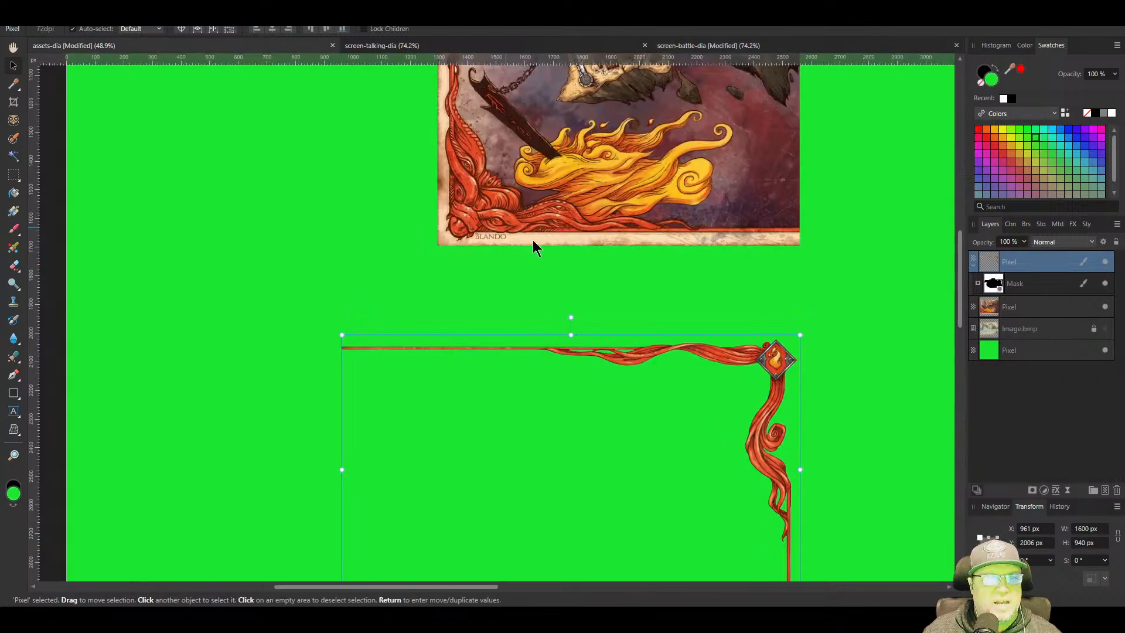
key(ctrl+v)
drag(188, 372, 189, 240)
key(ctrl+s)
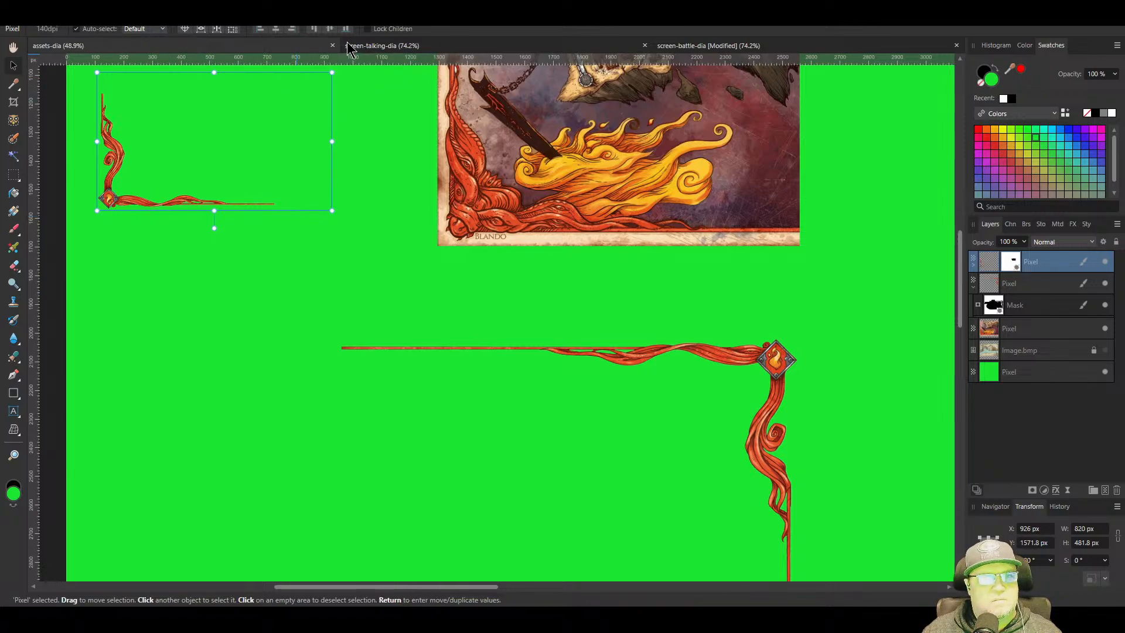
Return to screen-battle-dia, select all four corner layers inside the frame group, and open their layer commands
click(405, 46)
click(693, 45)
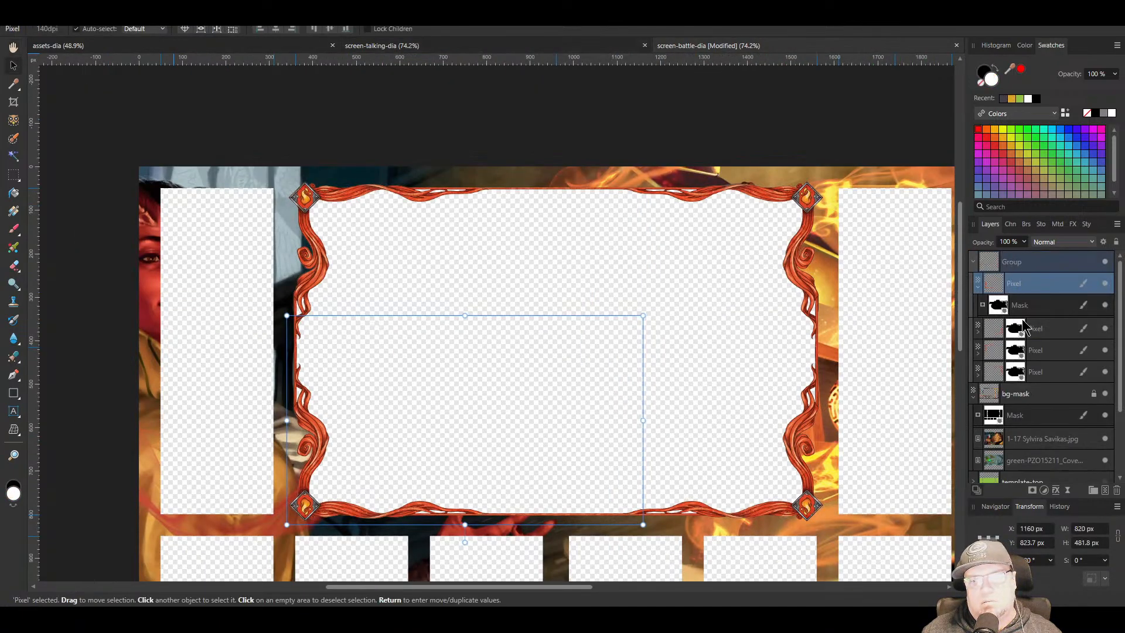
shift+click(1040, 368)
right_click(1042, 370)
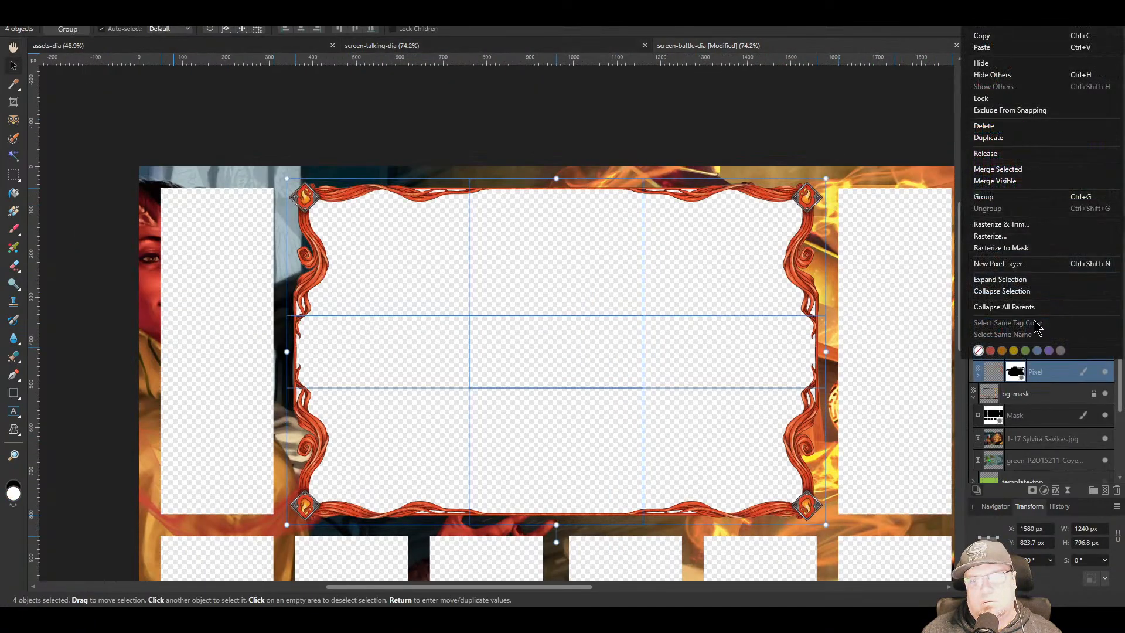